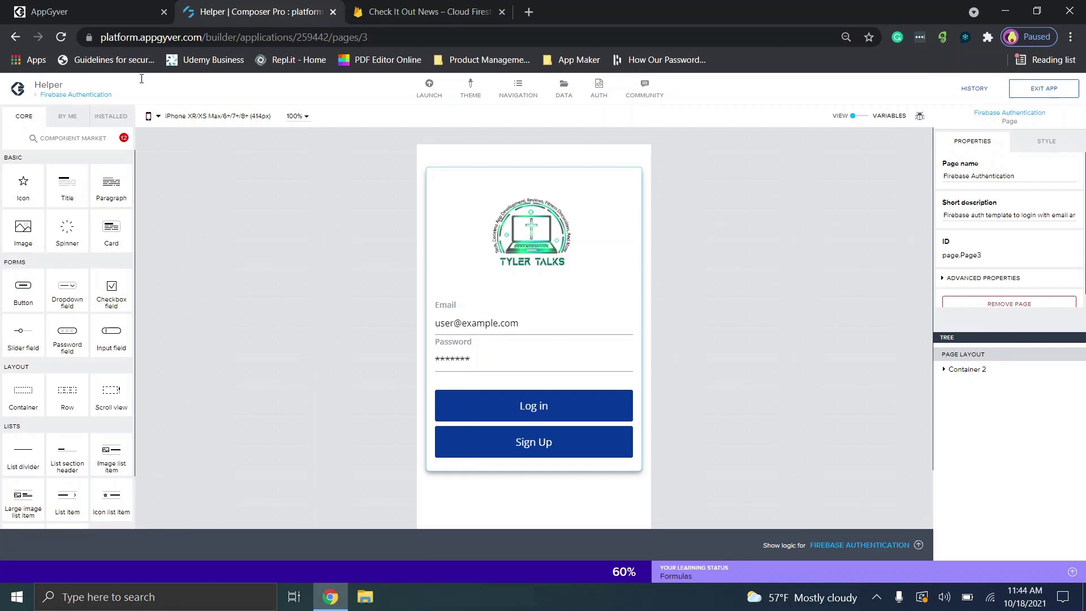
Step: Create a new AppGyver project named "Check It Out News" using the Default Theme (blank app) template
click(71, 5)
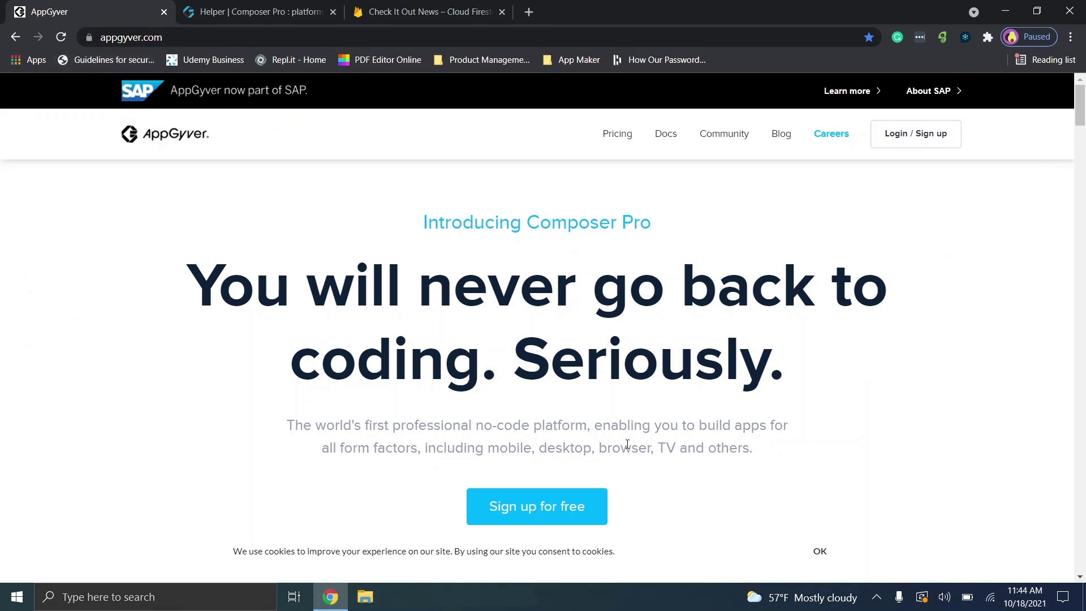
click(895, 137)
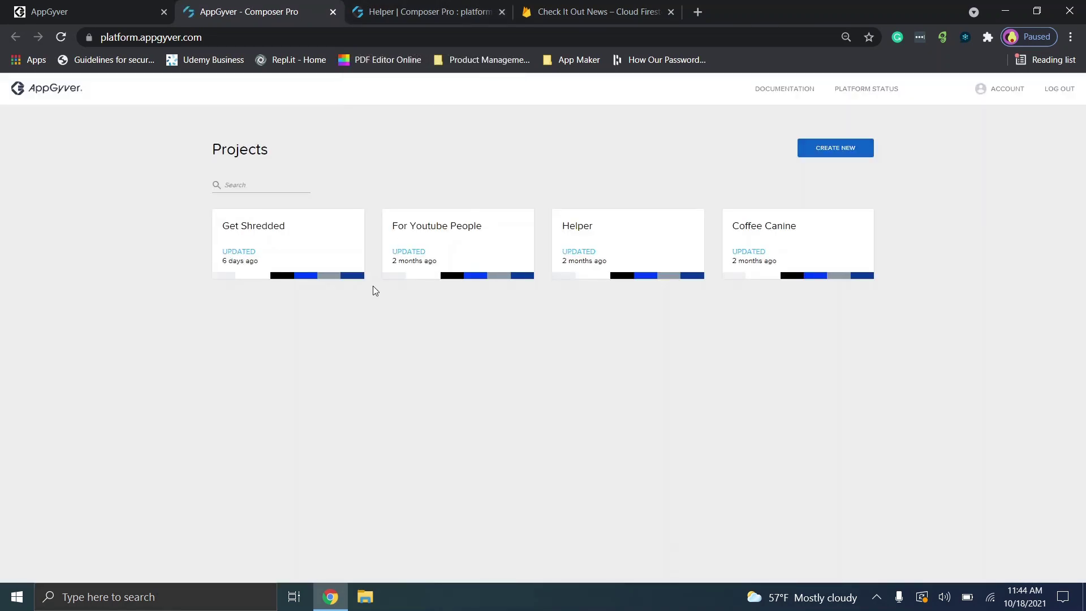
click(857, 148)
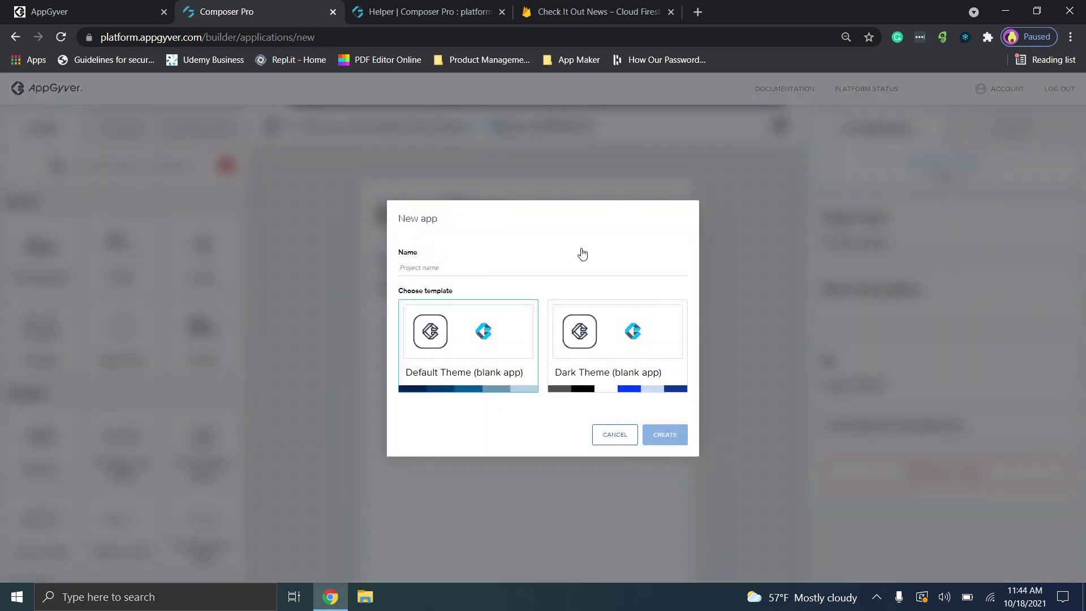
click(585, 264)
text(Check It Out News)
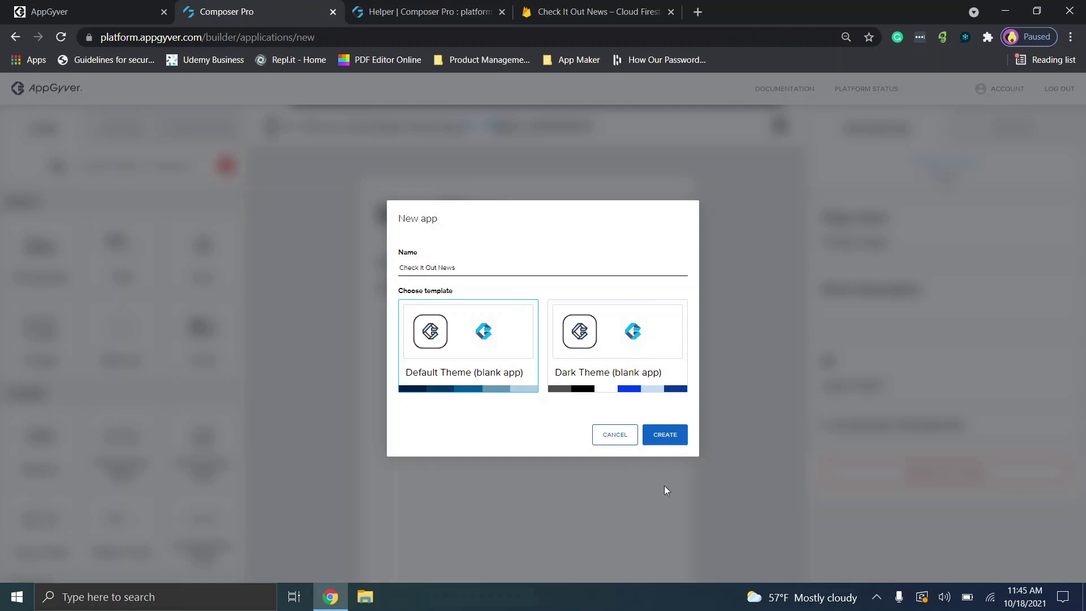
click(657, 442)
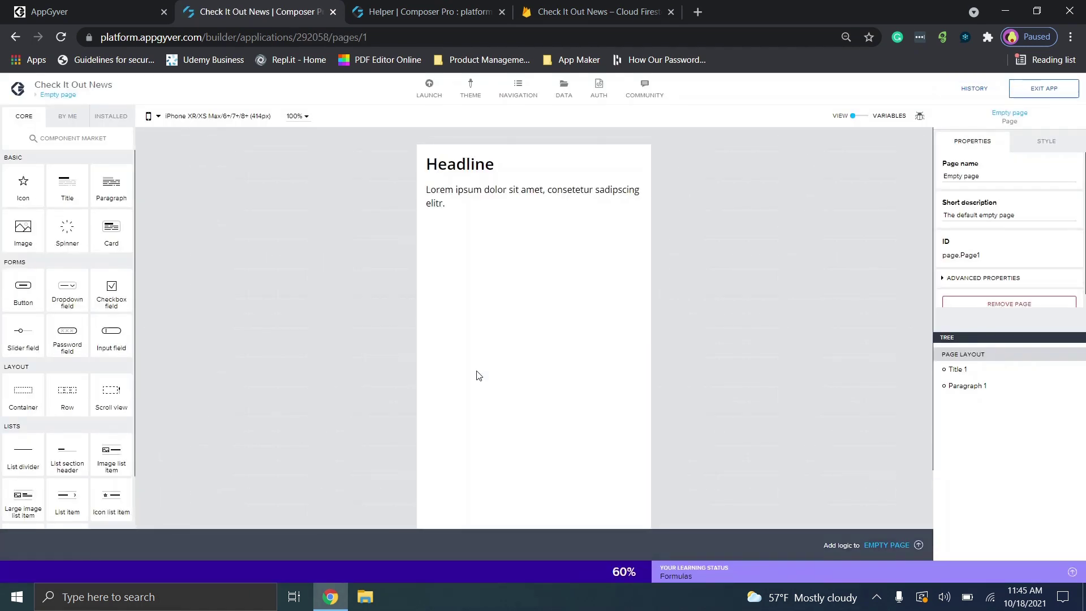
Step: Close the Helper project and look at the page overview of the Check It Out News app
click(502, 13)
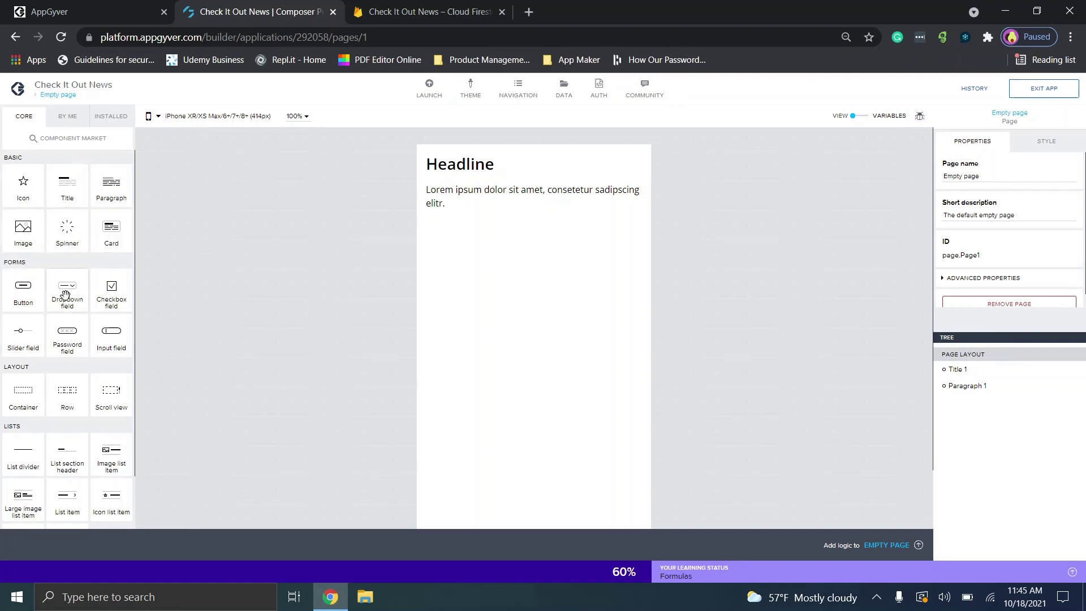
click(65, 97)
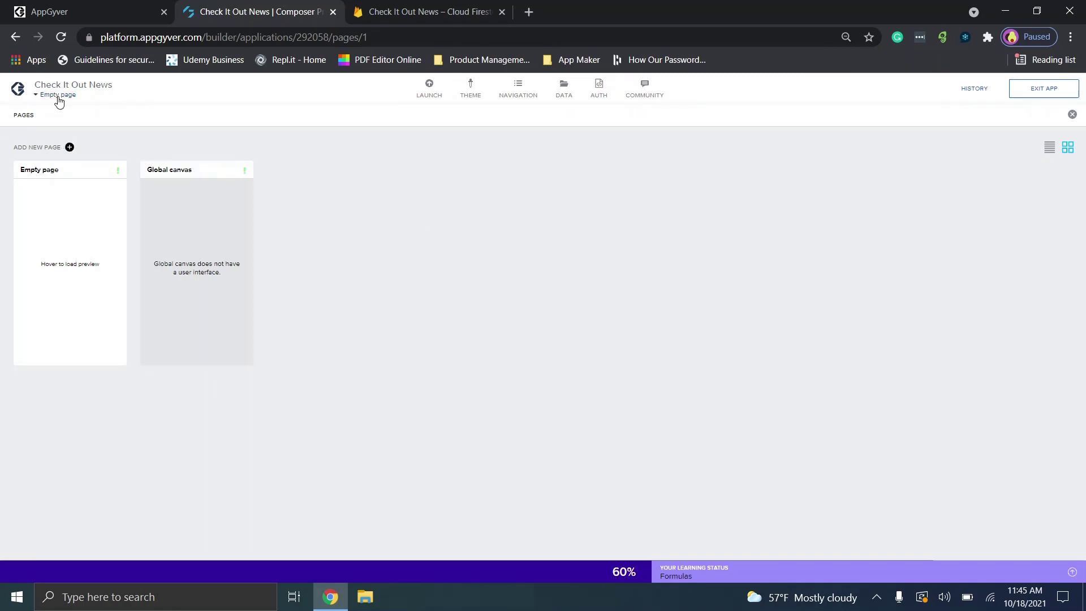
click(58, 96)
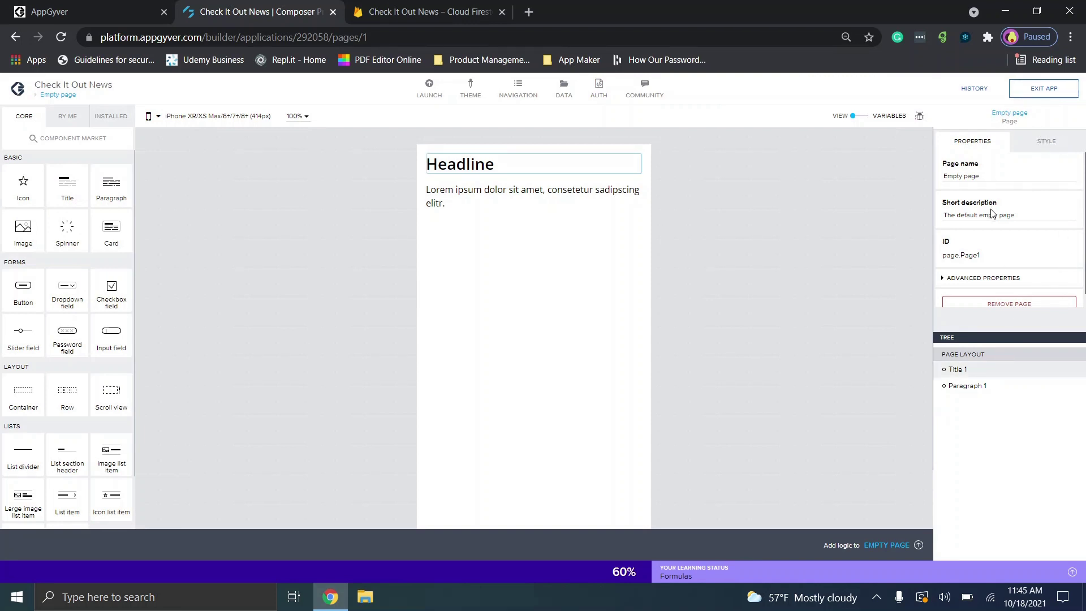
Step: Move the paragraph above the headline title in the page layout and save the application
click(444, 187)
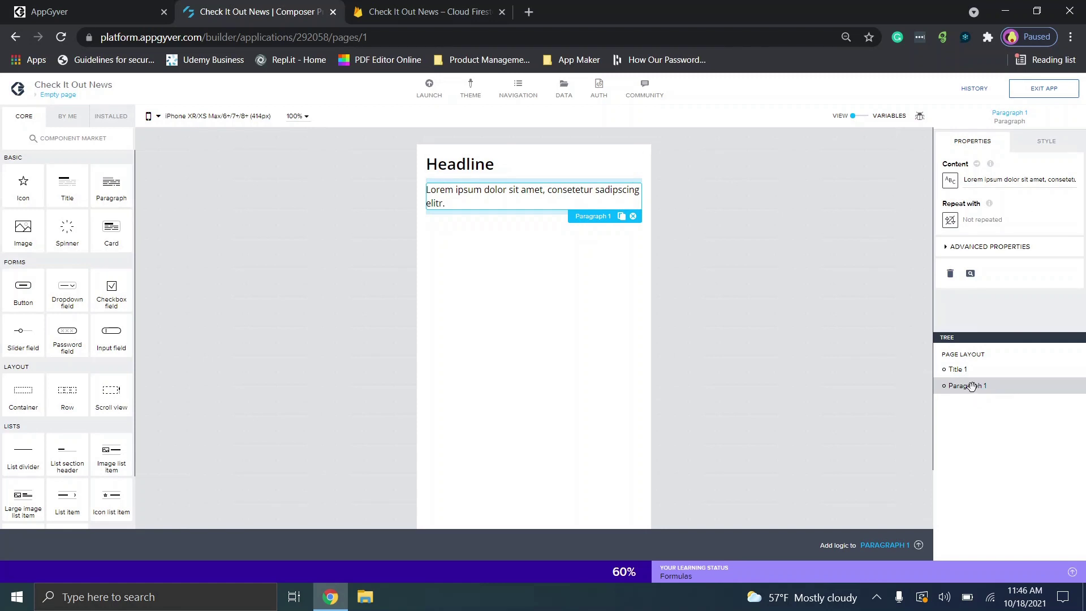
drag(972, 359, 971, 365)
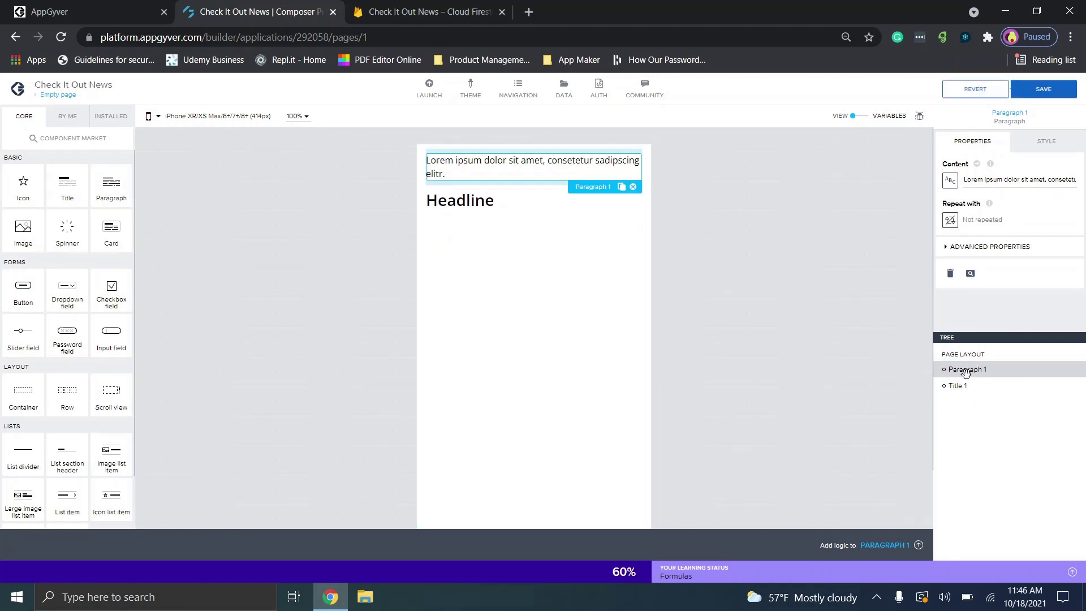
click(971, 379)
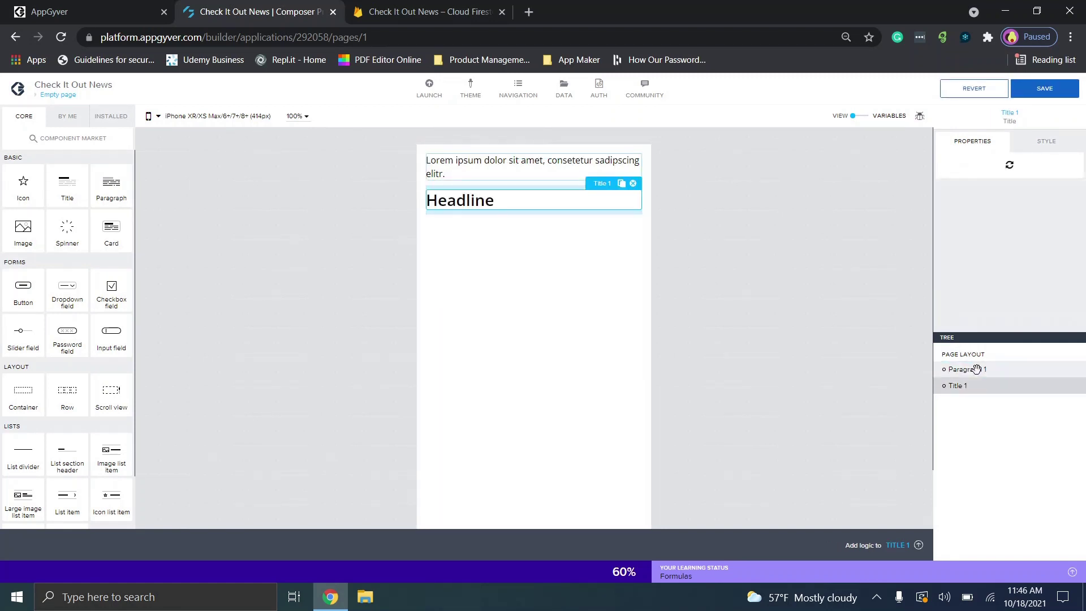
click(1045, 89)
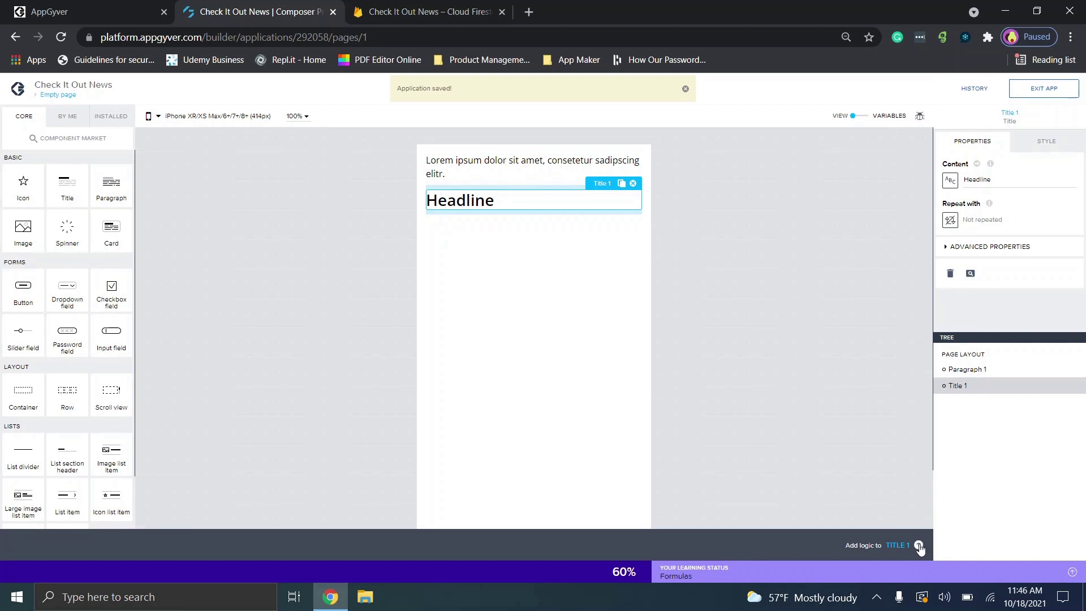
Step: Add an Open page function to the title's logic and connect the Component tap event to it
click(902, 551)
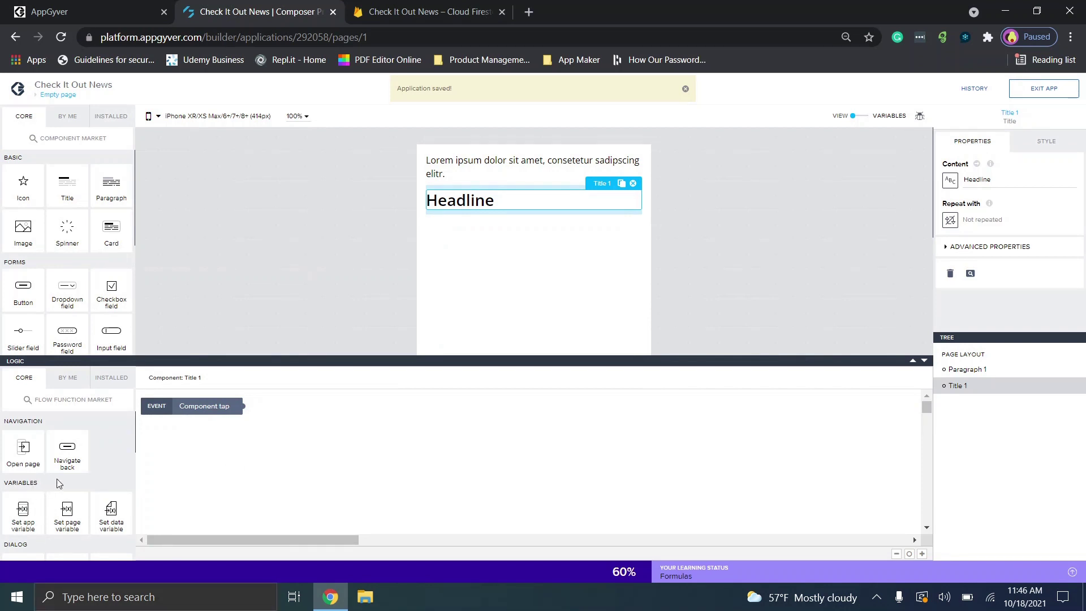
drag(25, 458, 342, 430)
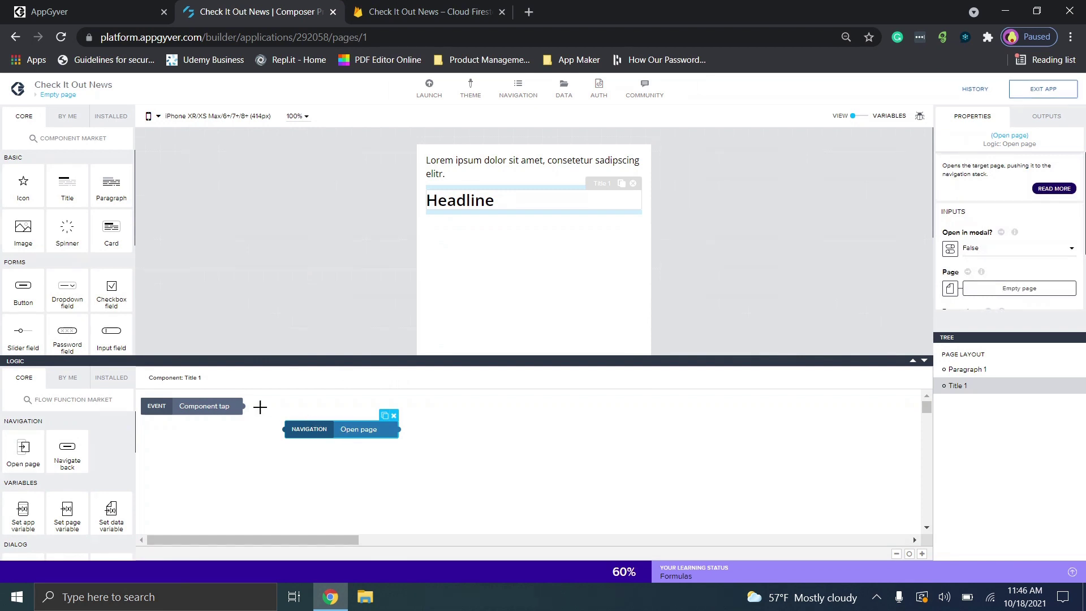
drag(243, 406, 284, 429)
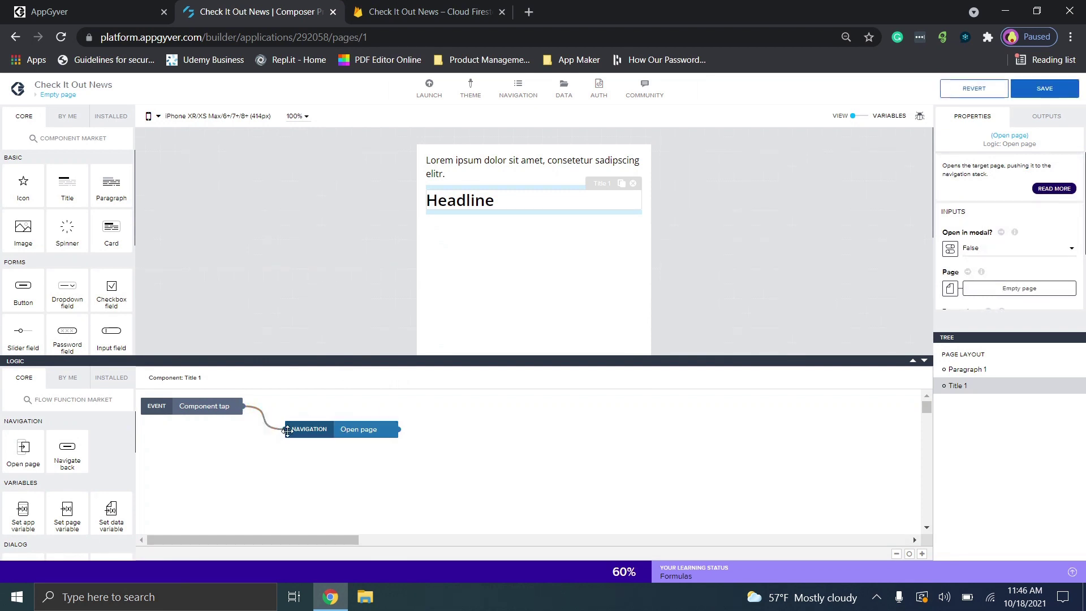
Step: Bind the Open page function's page to Empty page, save the binding, and close the logic canvas
click(1019, 288)
click(531, 266)
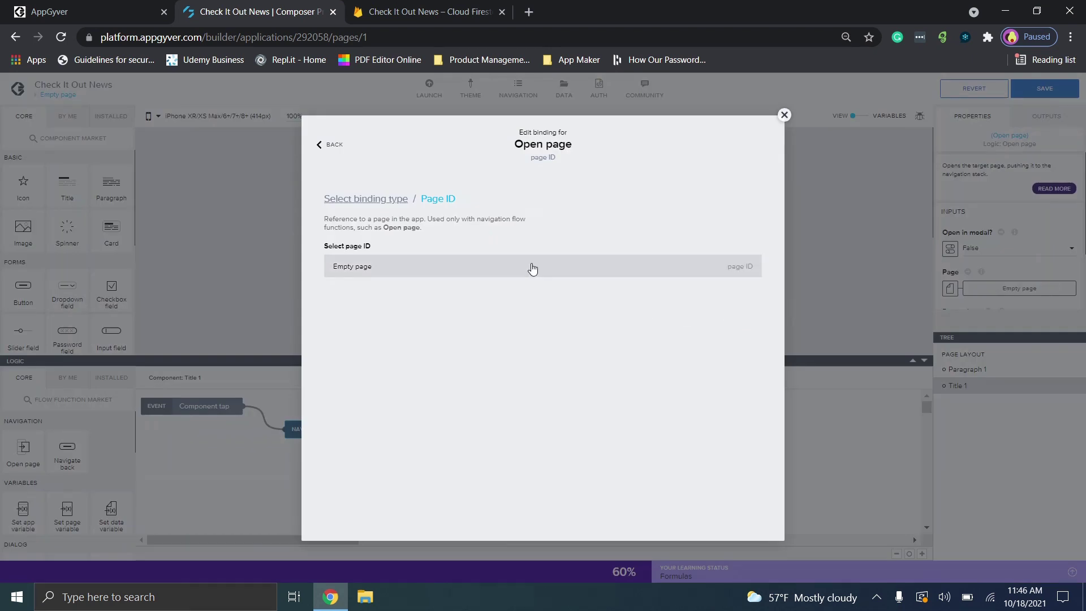
click(728, 280)
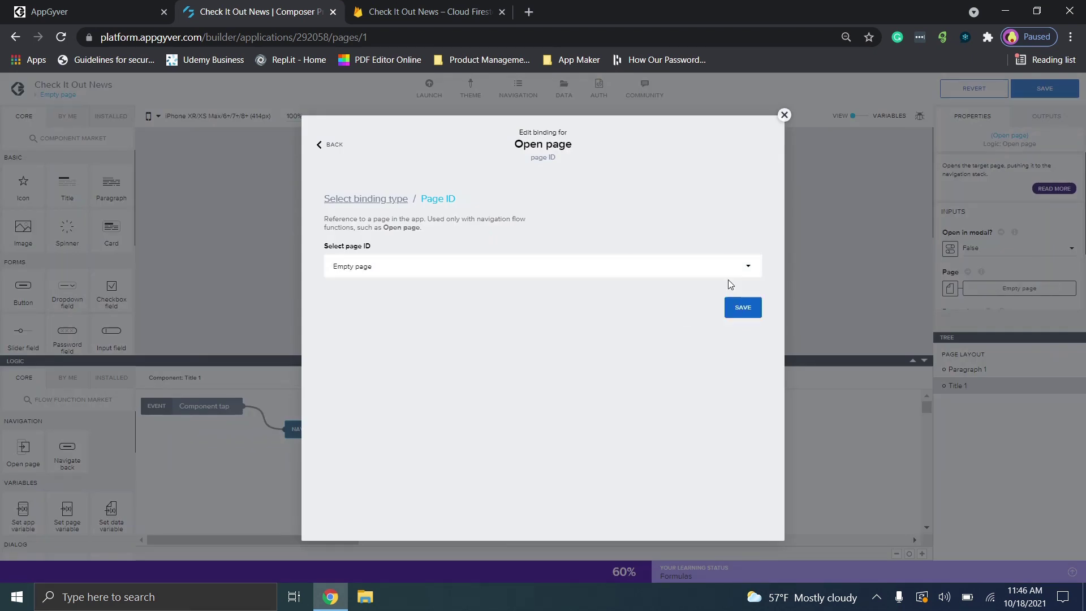
click(735, 304)
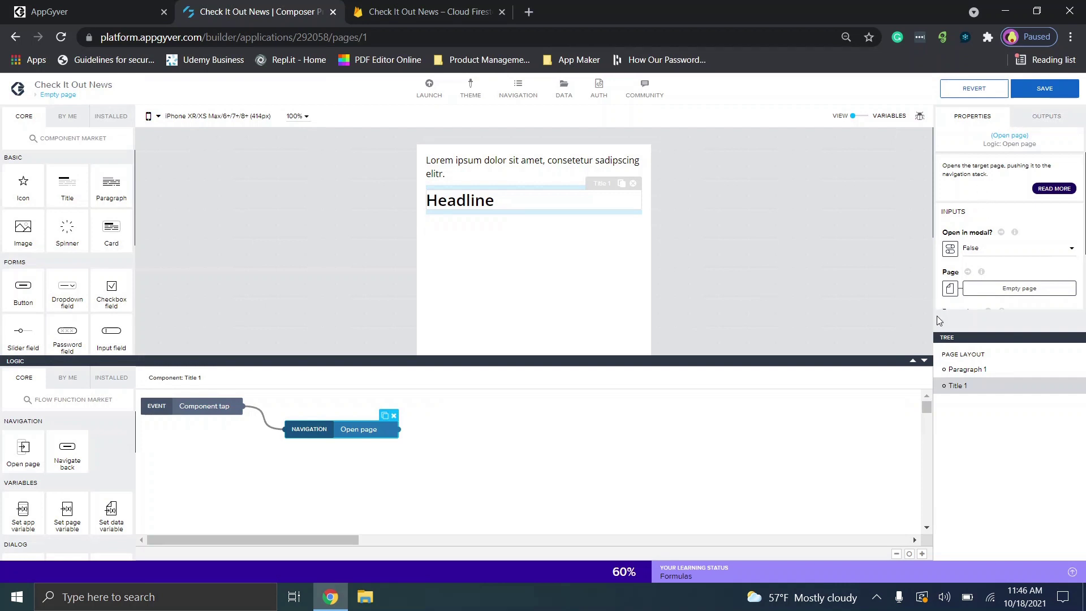
click(924, 362)
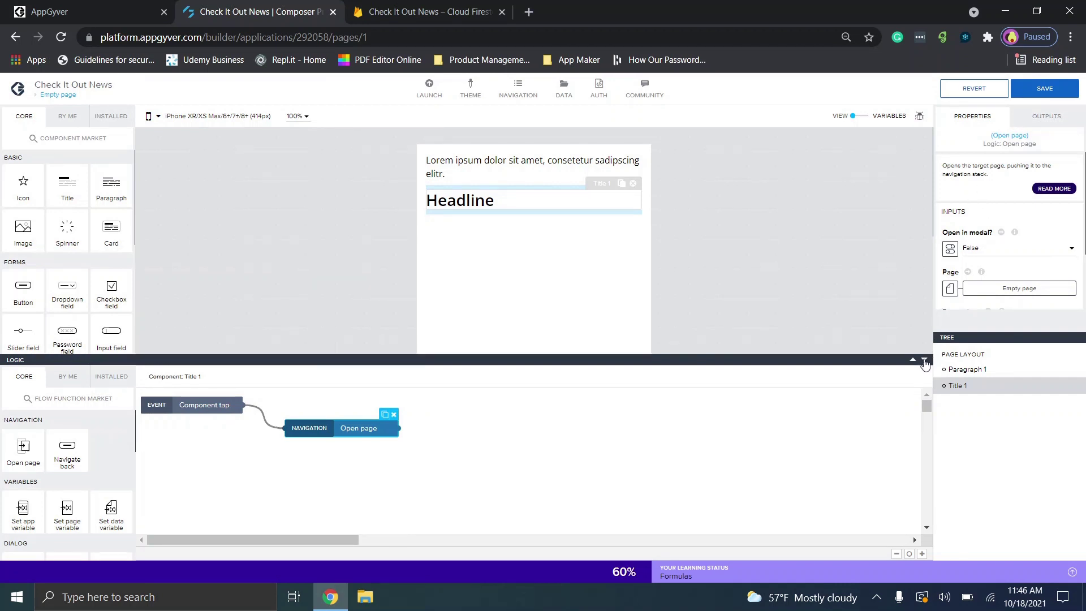
click(924, 364)
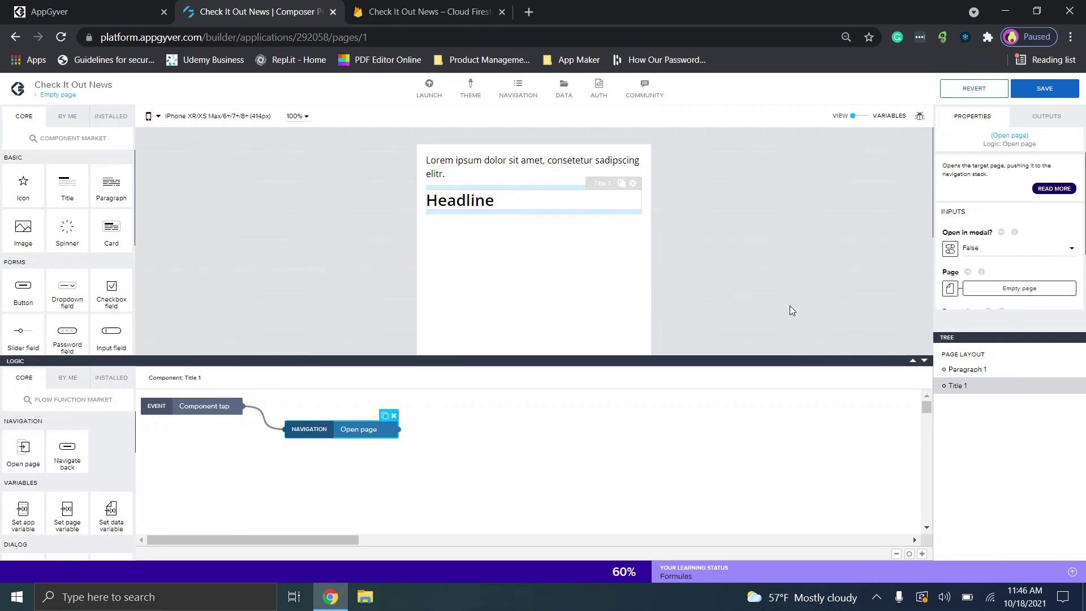
click(924, 361)
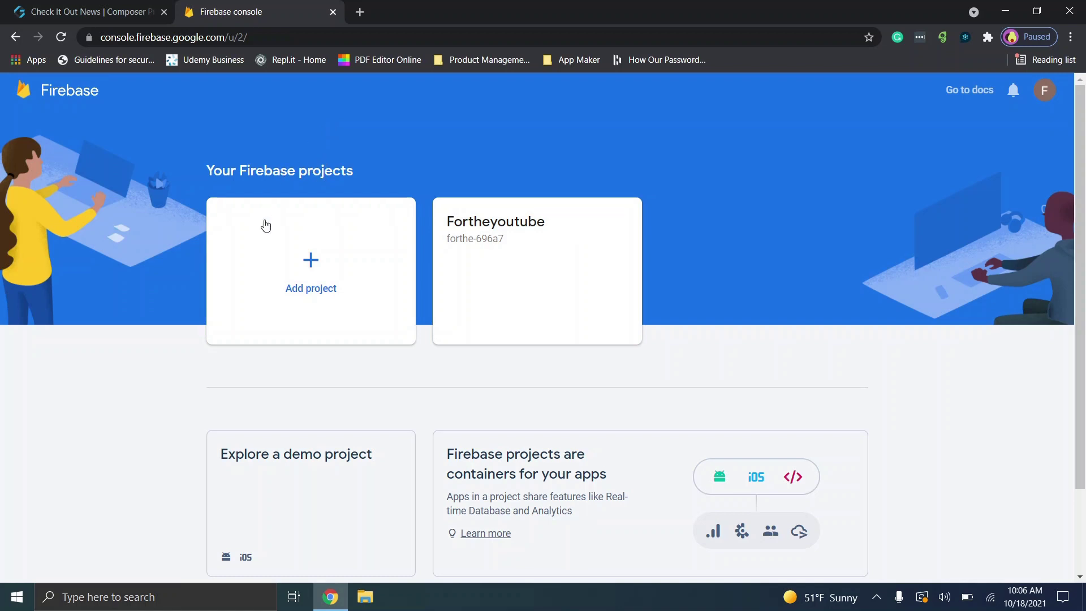
Step: Start a new project in the Firebase console and name it "Check It Out News"
click(405, 272)
click(316, 310)
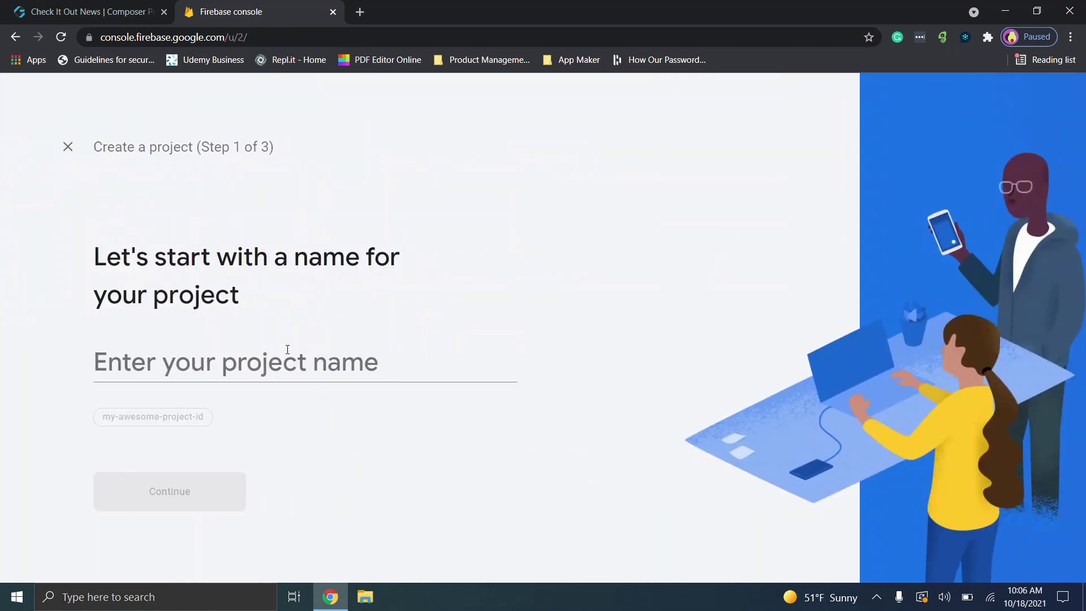
text(Check )
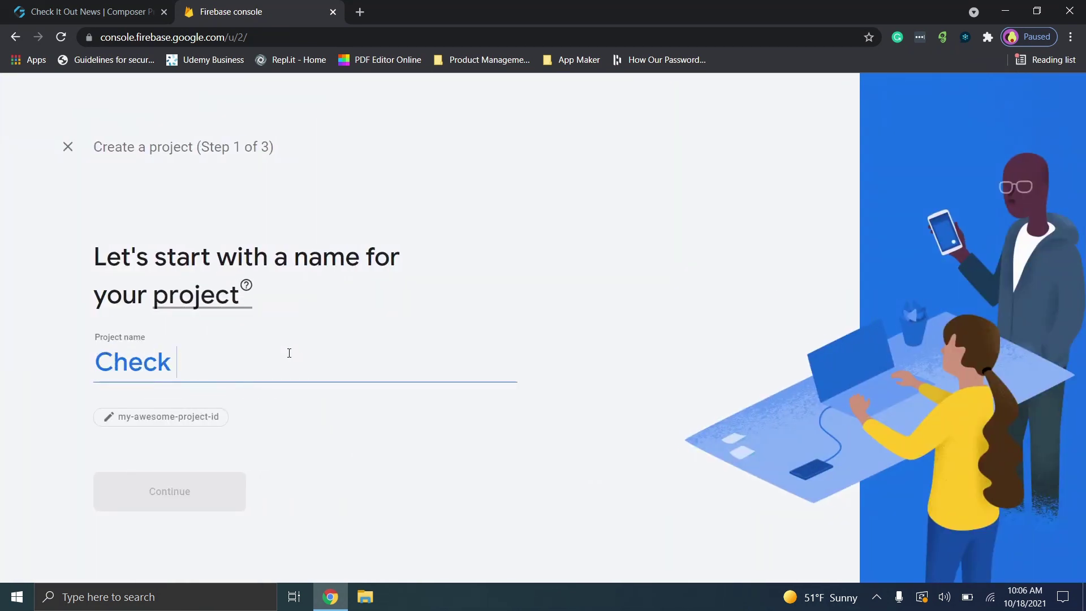
text(It Out Nw)
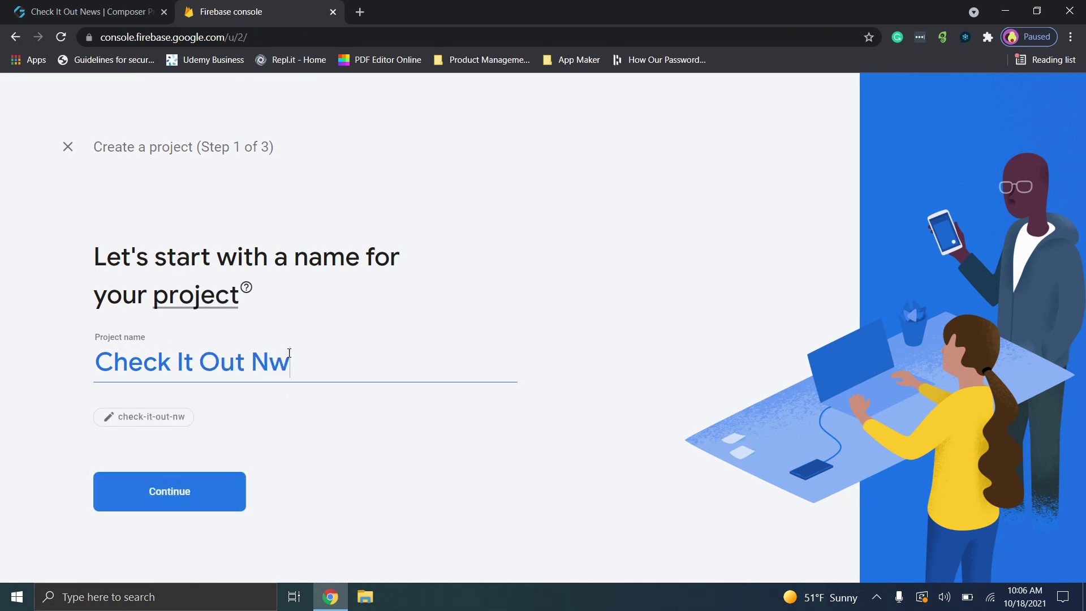
key(BackSpace)
text(ews)
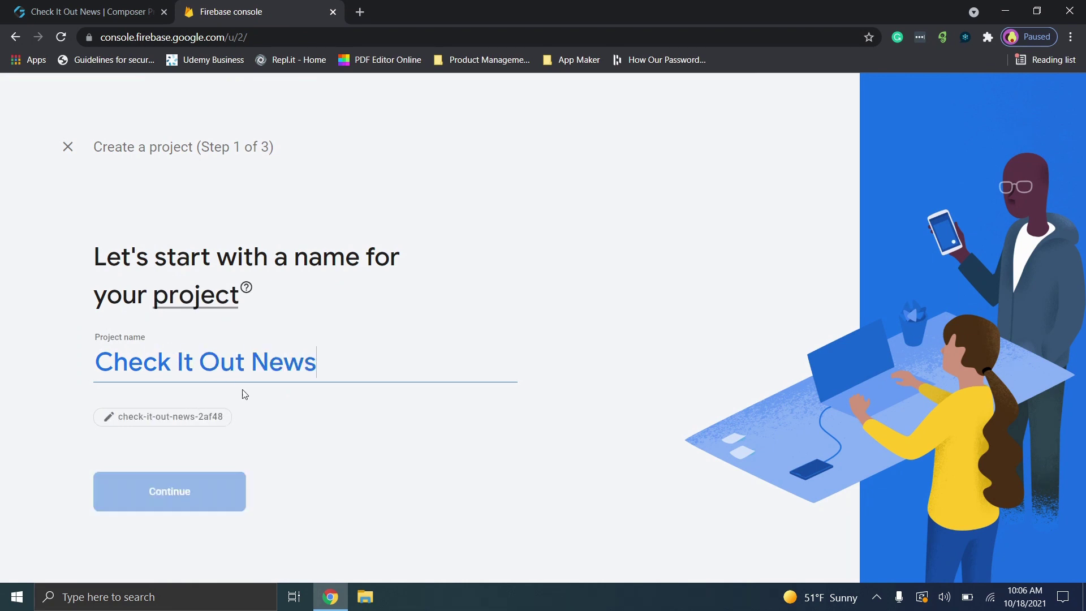
click(195, 486)
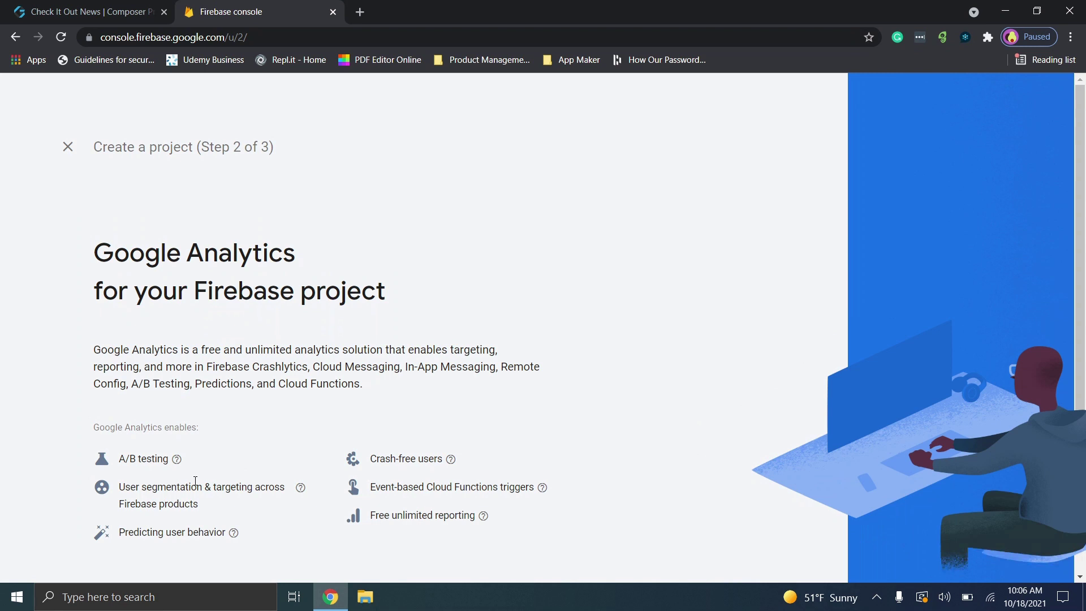
Step: Create the project with Google Analytics enabled, using Default Account for Firebase, and continue to its overview
scroll(232, 427, down, 3)
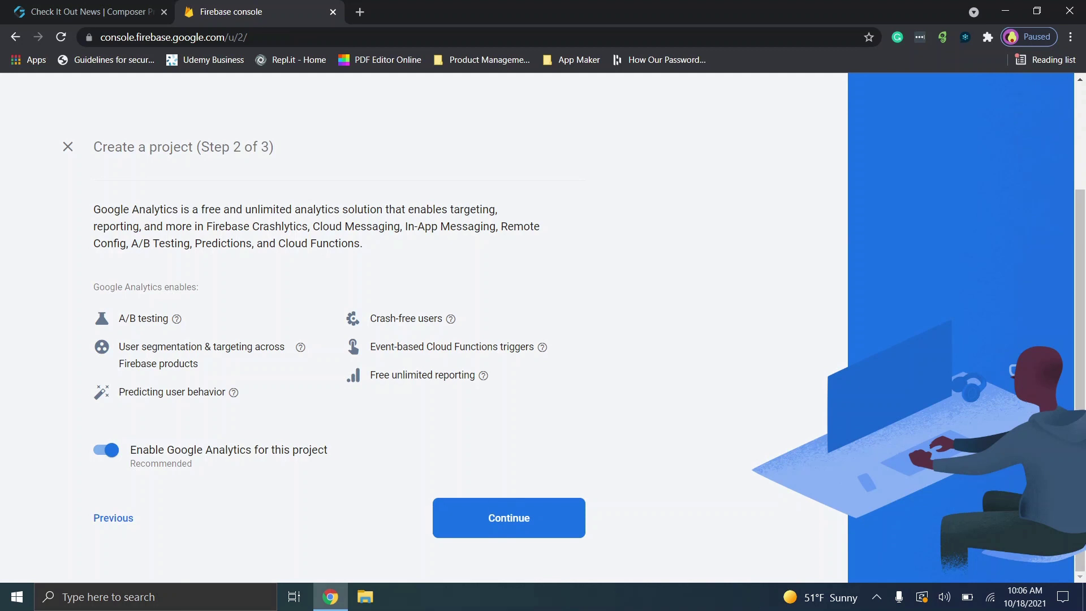
key(Return)
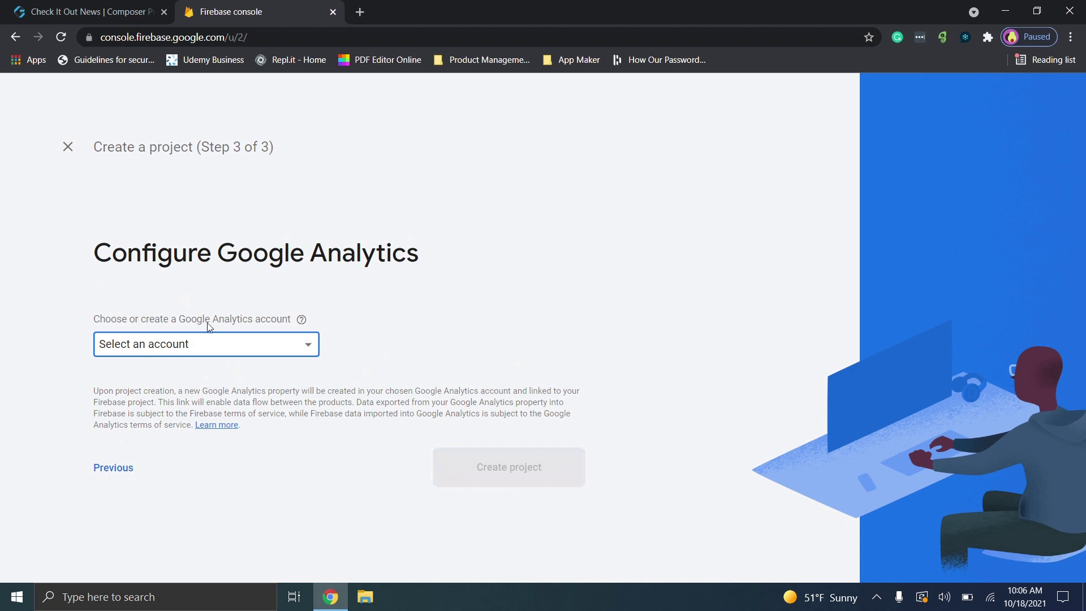
click(221, 342)
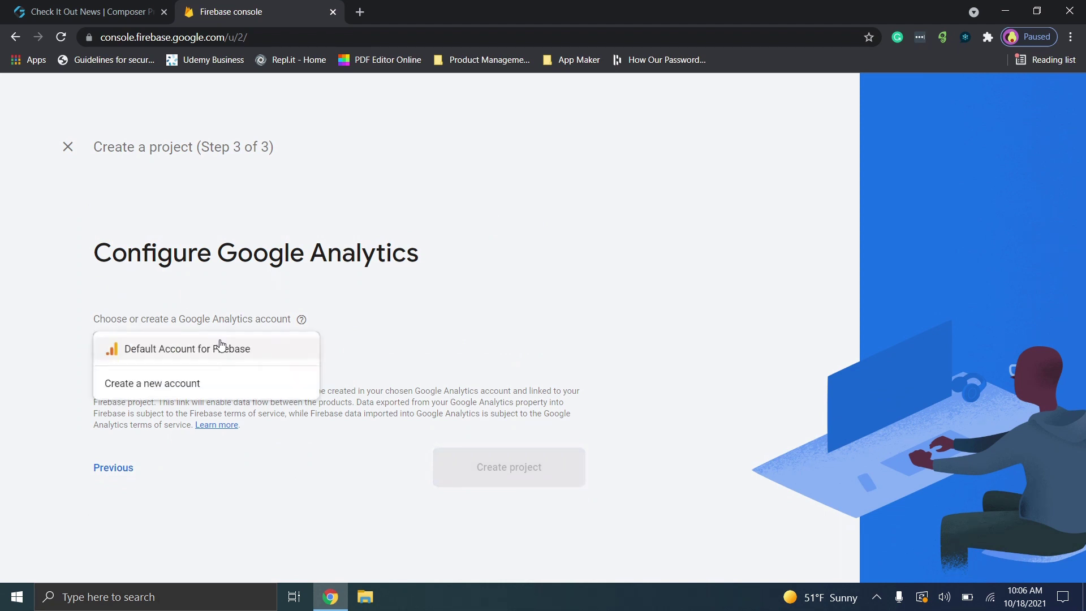
click(220, 350)
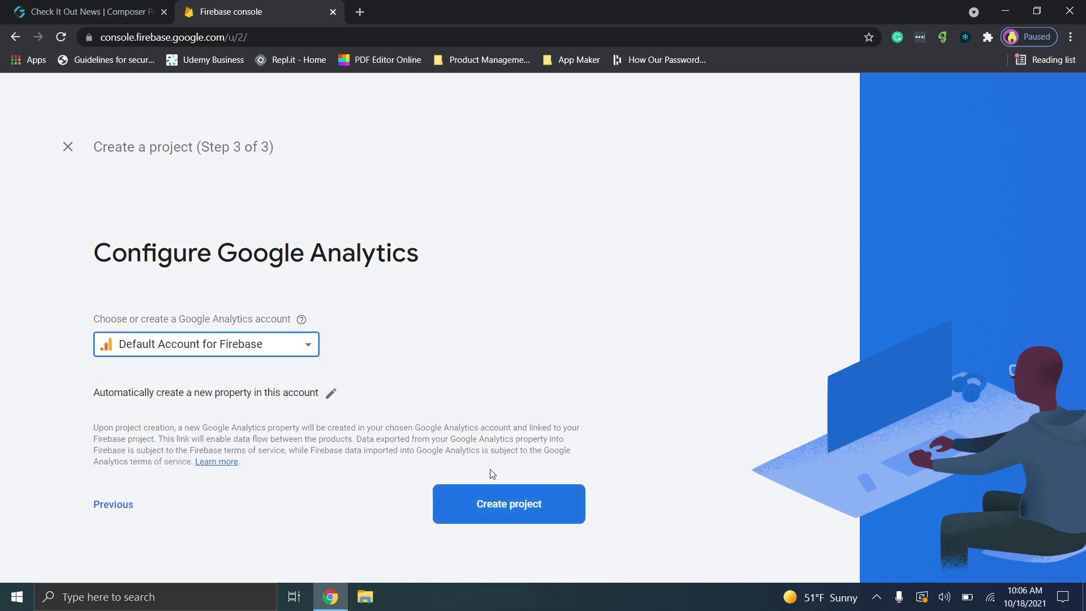
click(496, 493)
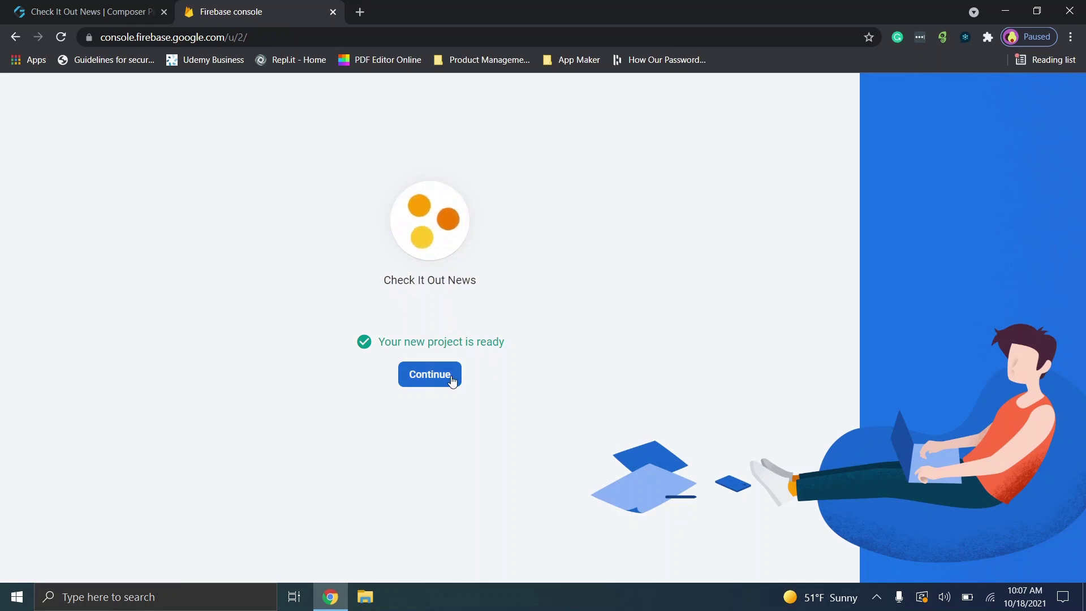
click(452, 381)
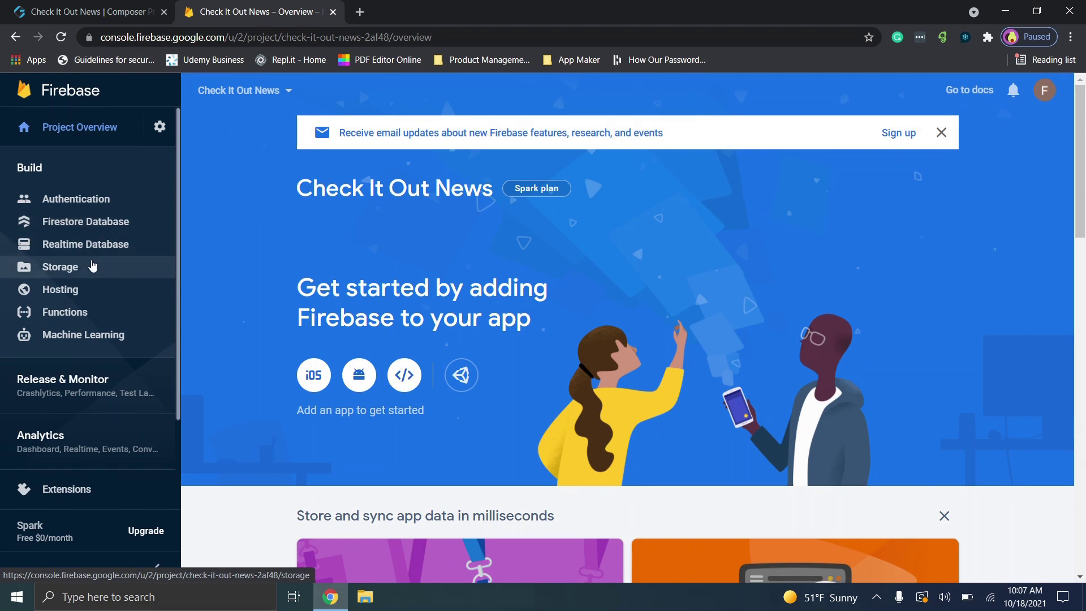
Step: Open the Firebase project's settings and look through the General settings
click(159, 129)
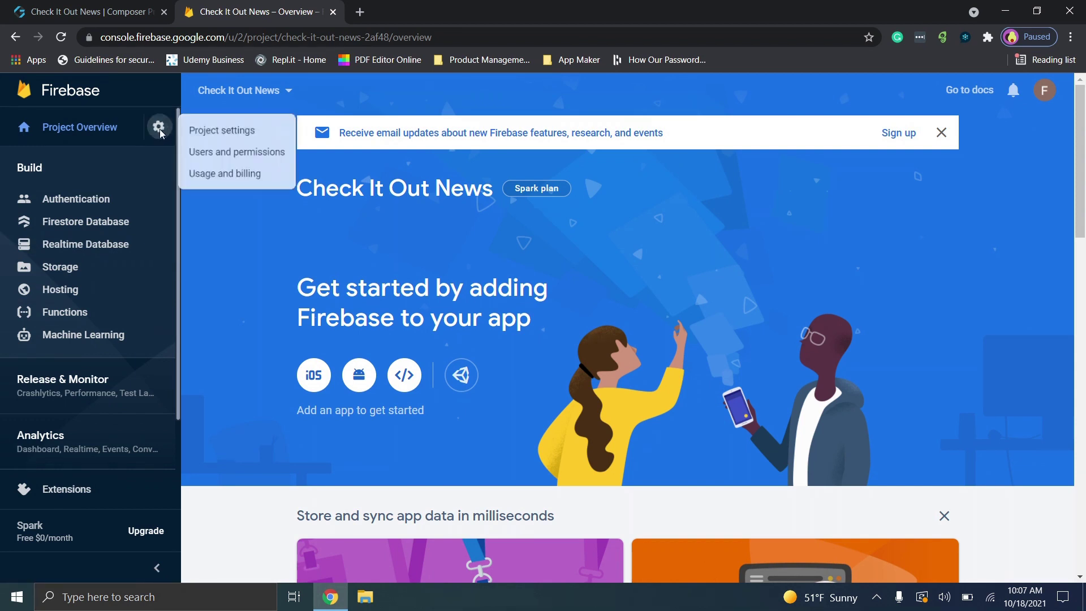
click(202, 133)
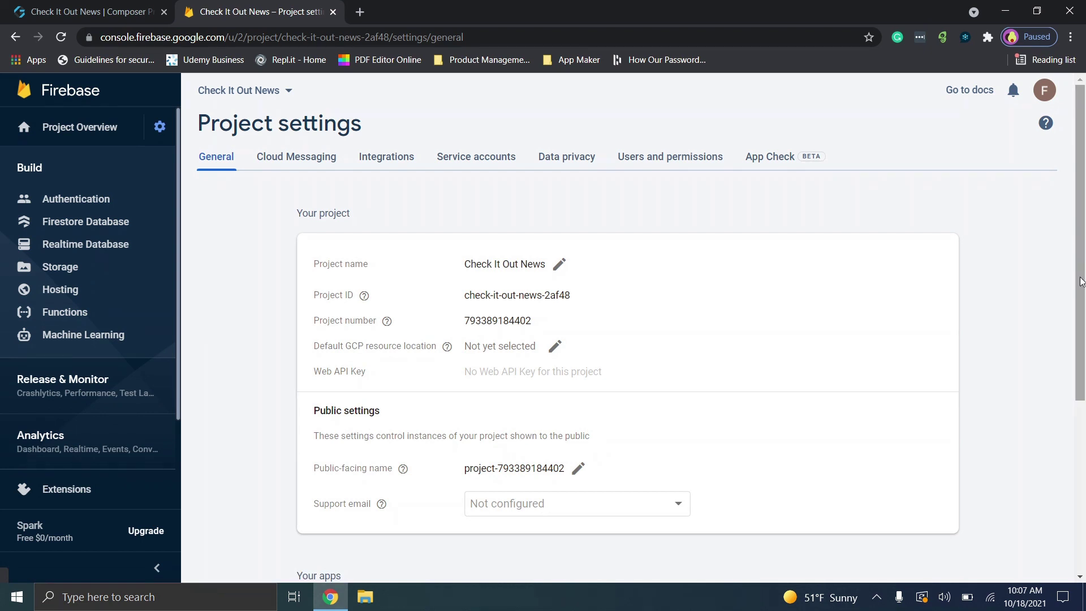
drag(1080, 316, 1081, 353)
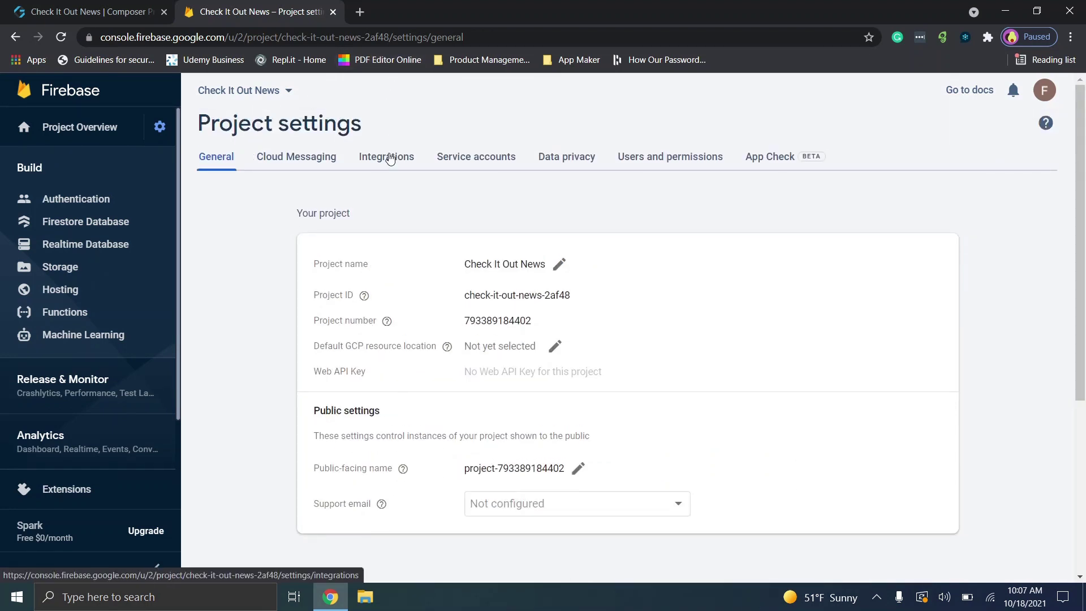
Step: Check the project's integrations, then create a Cloud Firestore database in production mode at location nam5 (us-central)
click(390, 159)
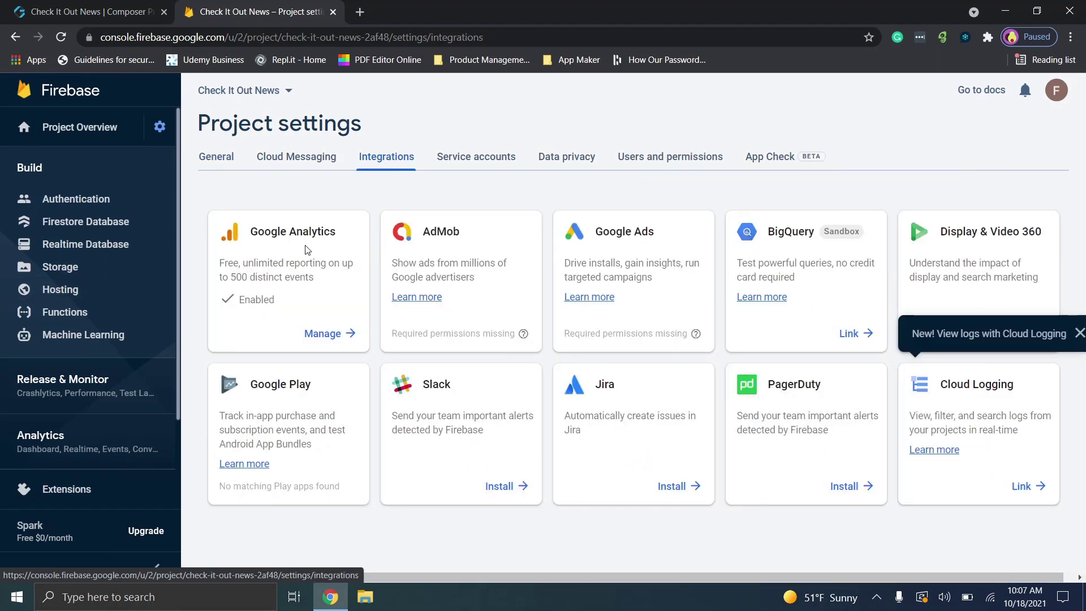
click(78, 234)
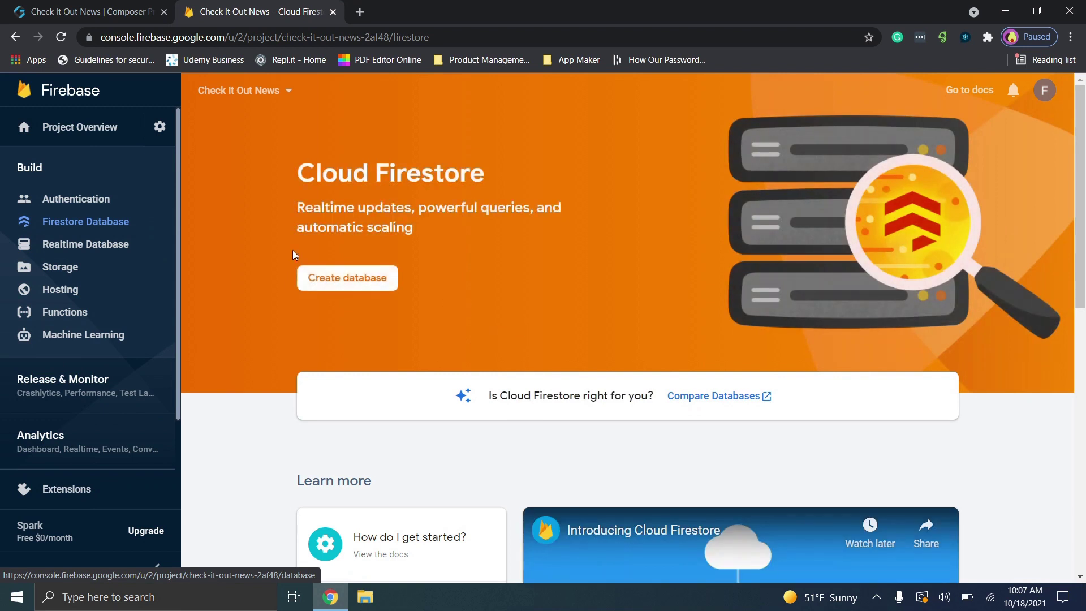
click(341, 283)
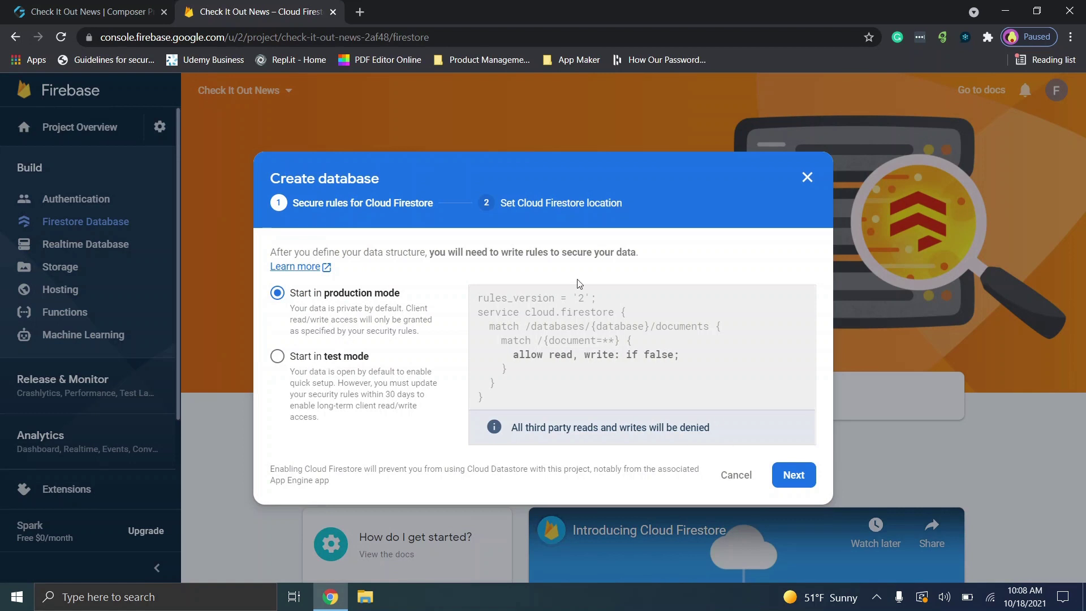
click(792, 474)
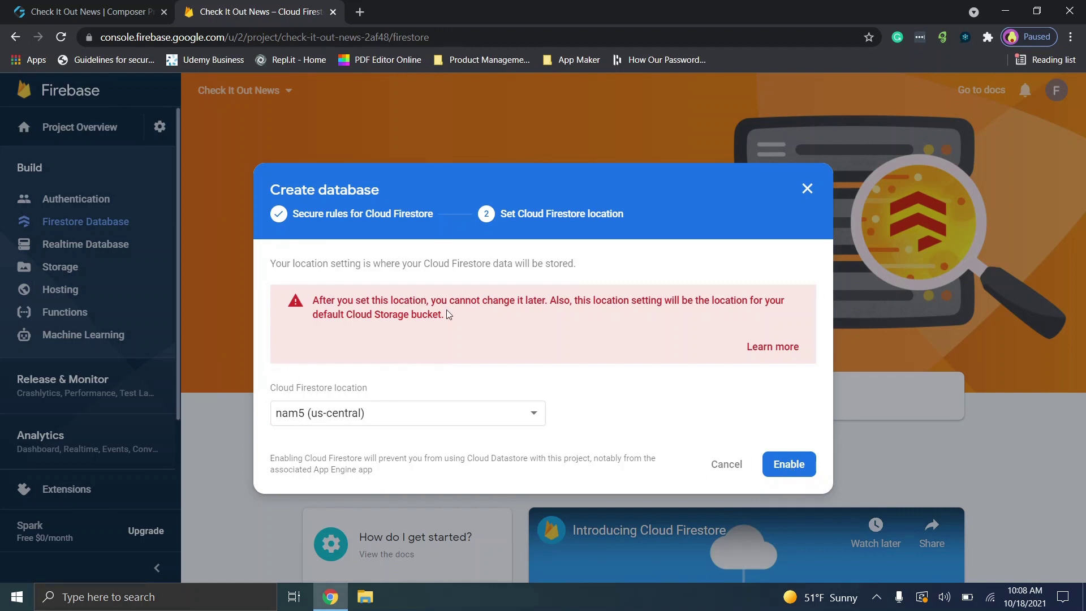
click(786, 469)
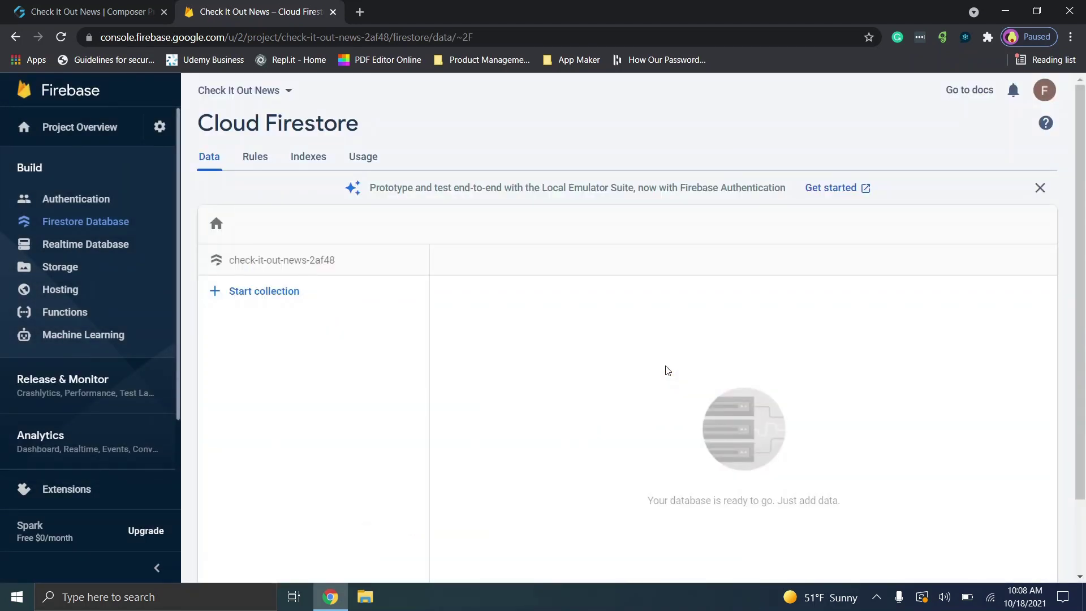
Step: Start a Firestore collection with the ID "News 1" and give its first document the ID "News 1"
click(288, 291)
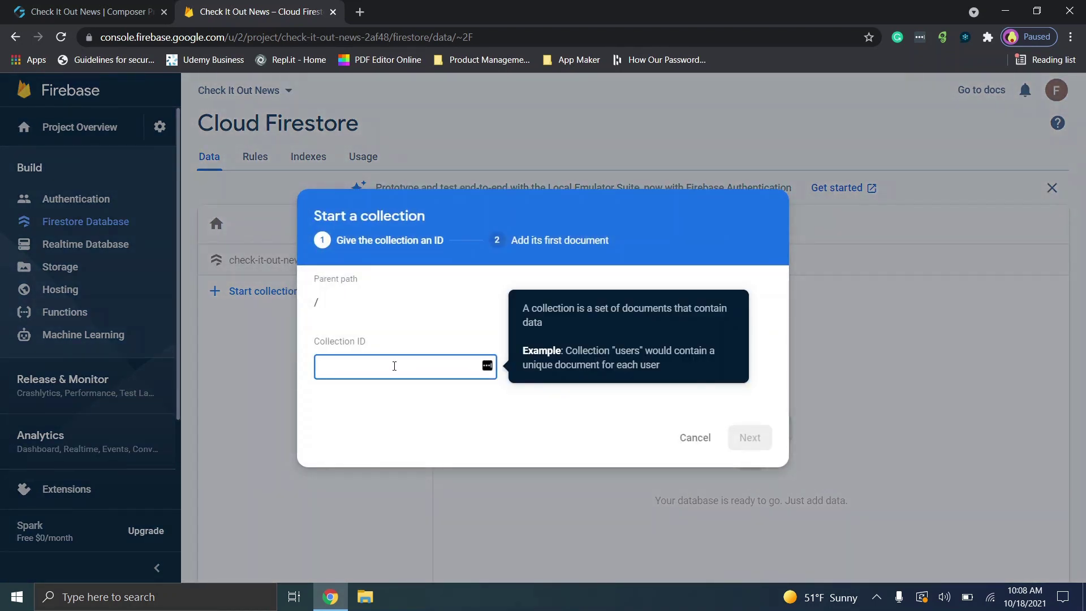
text(News 1)
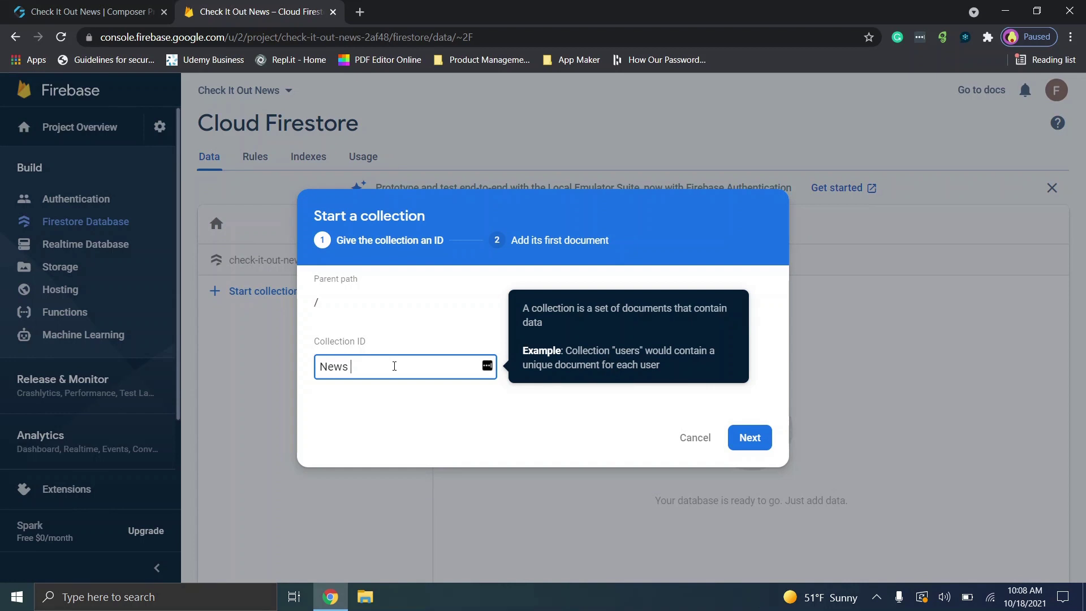
click(763, 438)
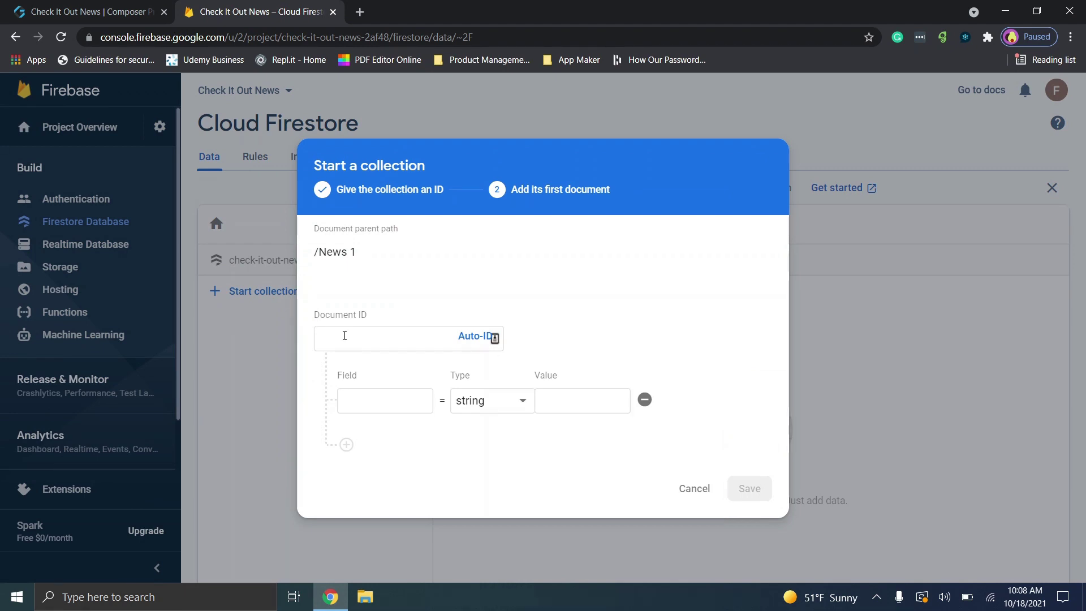
click(344, 336)
text(Ne)
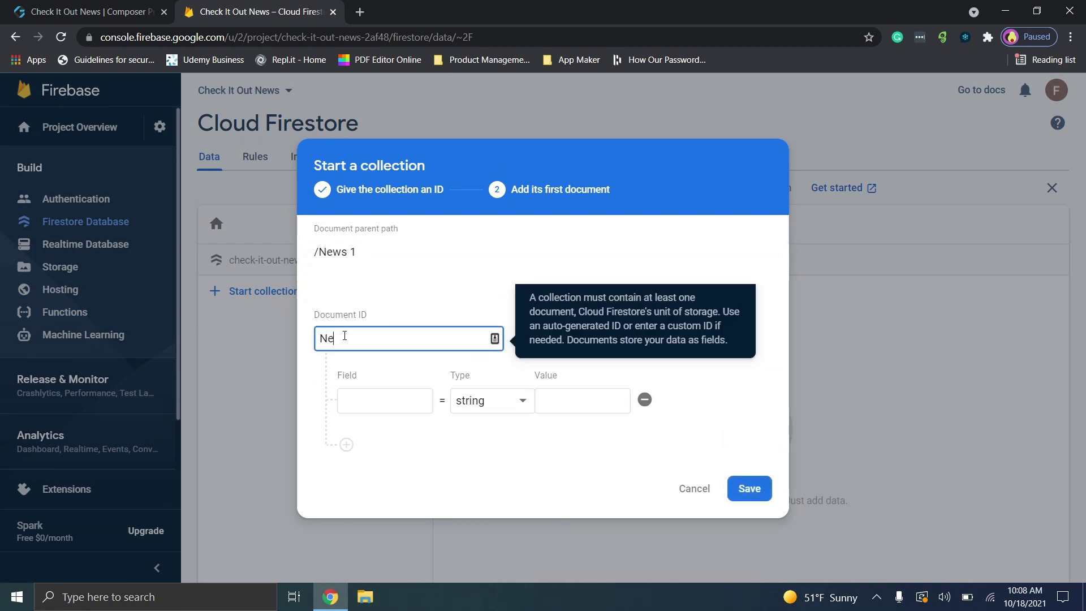
text(ws 1)
Step: Define the document's first field as a string named "Title" with the value "Title"
click(404, 409)
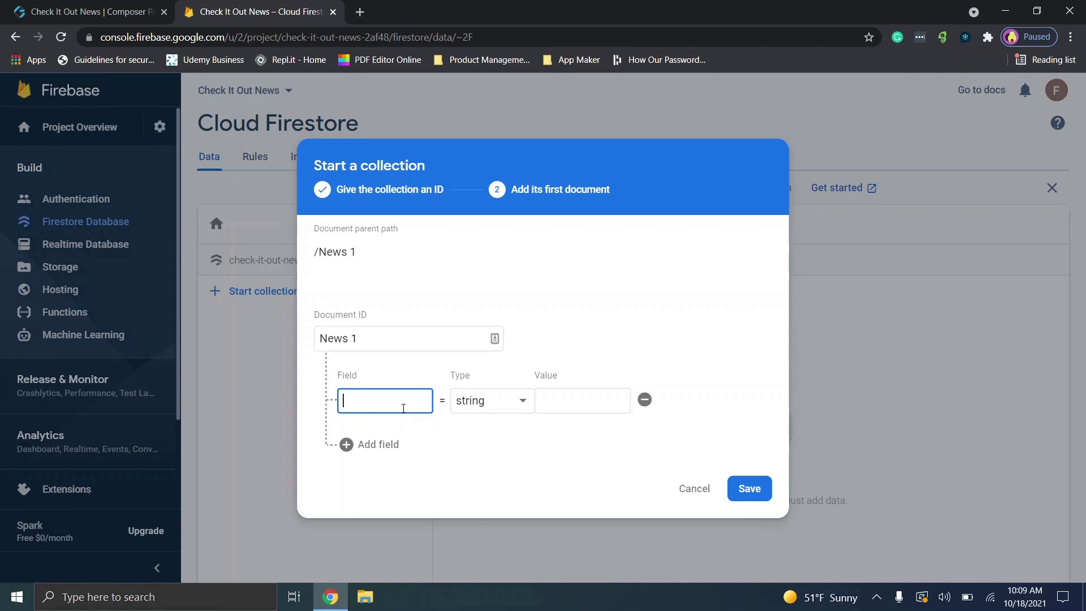
text(Title)
click(588, 404)
text(Title)
Step: Add a second string field named "Description" with the value "Description" and save the News 1 collection
click(352, 450)
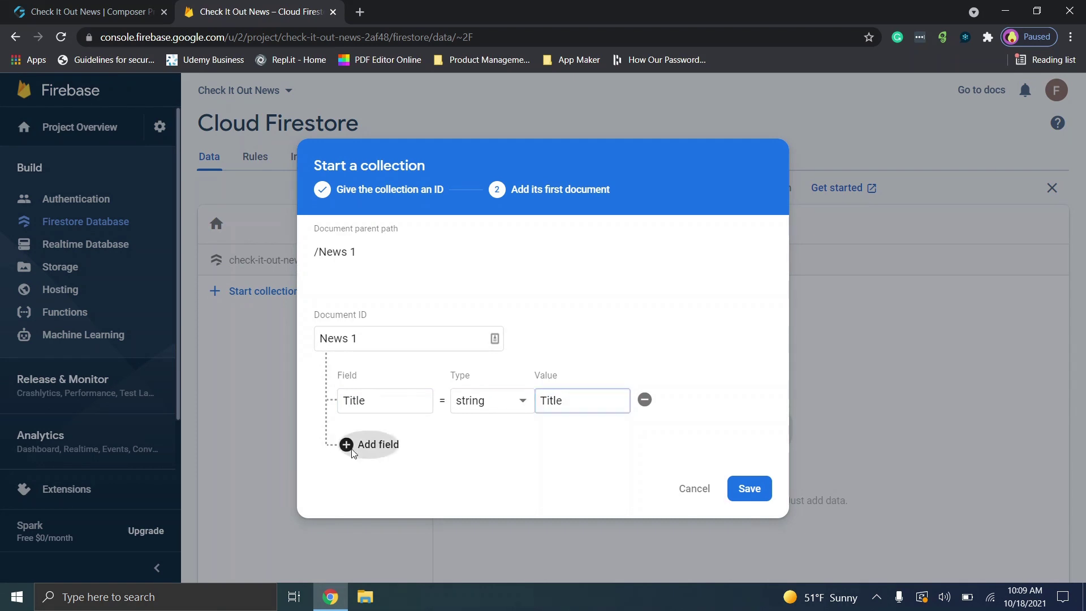
click(368, 440)
text(Description)
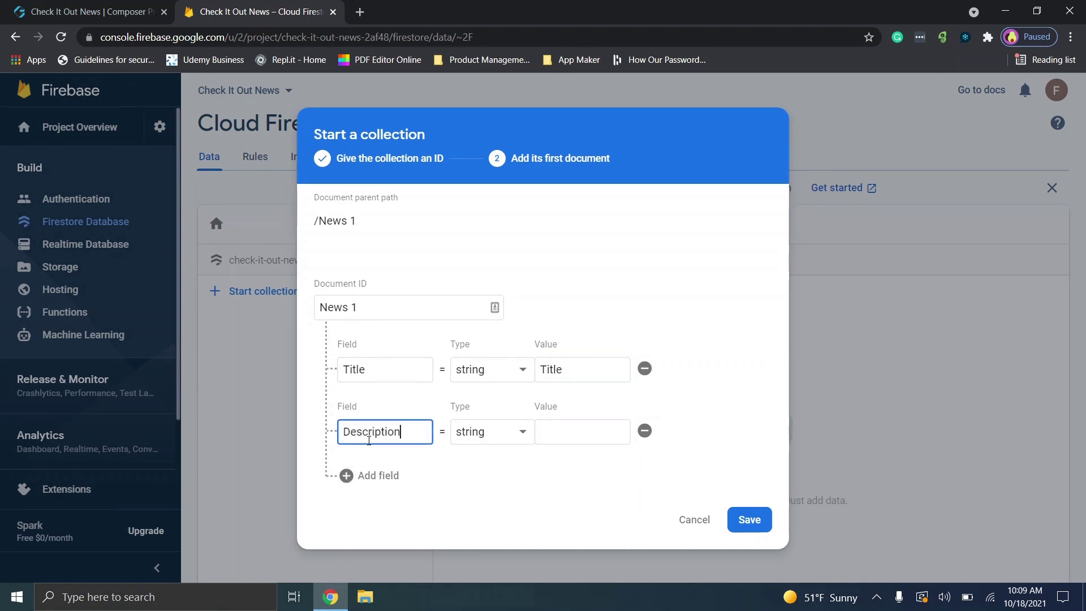
click(548, 429)
text(Description)
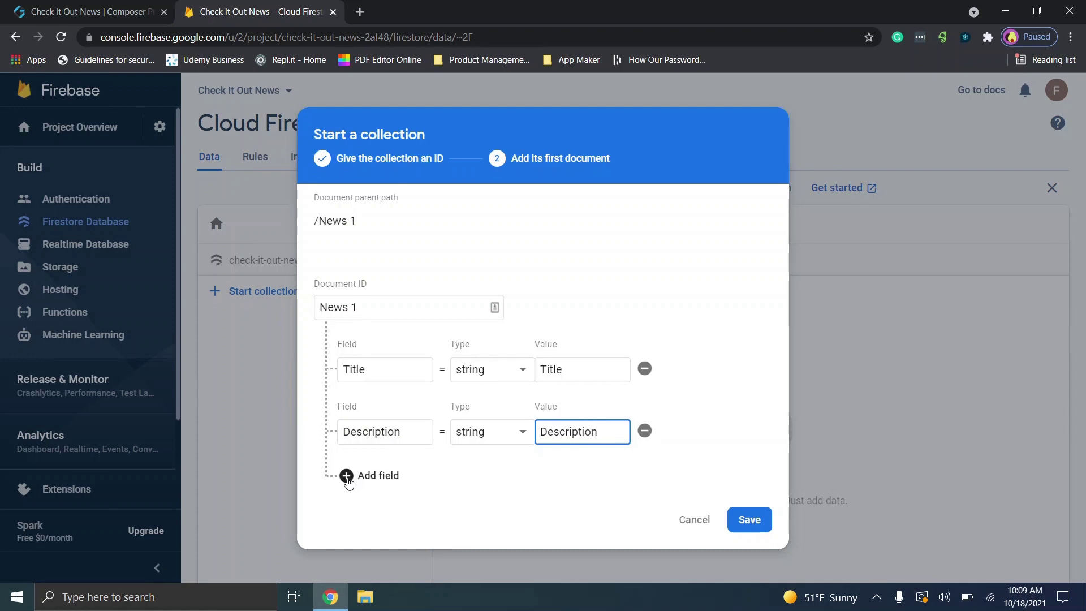
click(767, 521)
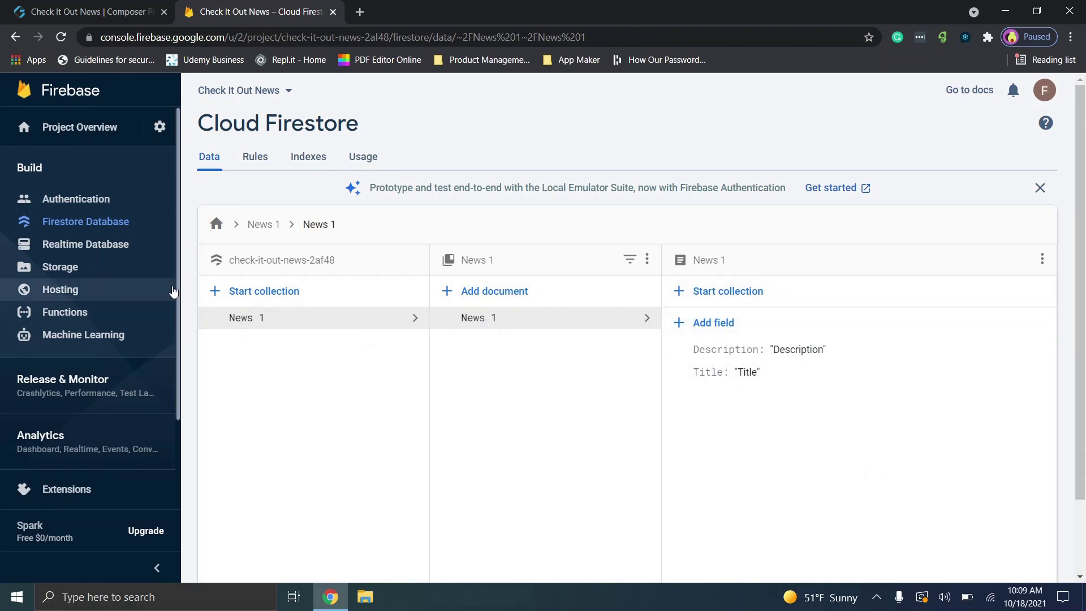
Step: Start another root-level collection with the ID "News 2" and give its first document the ID "News 2"
click(232, 291)
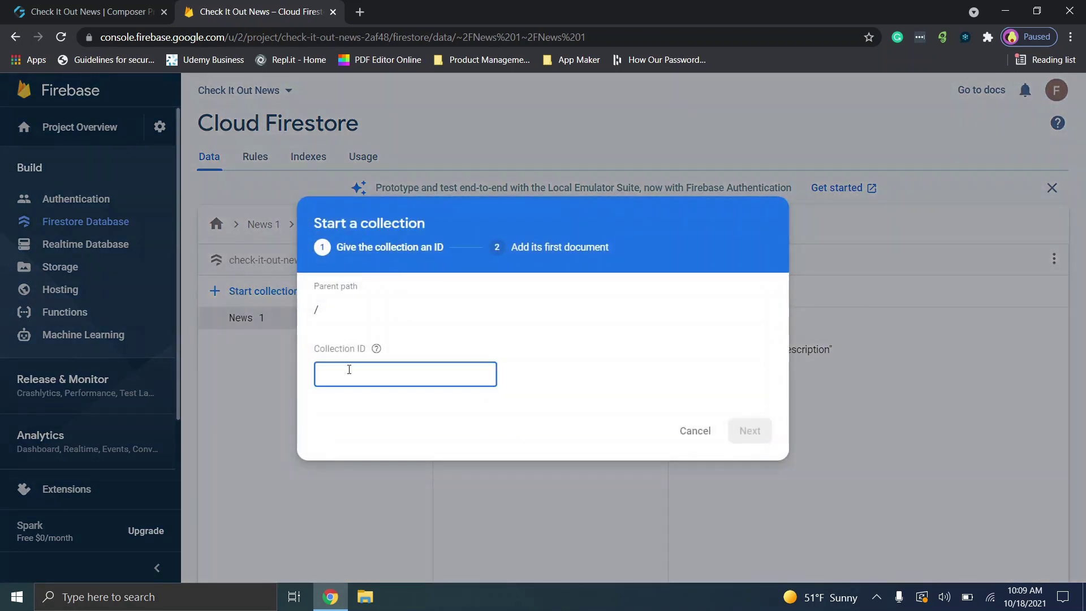
text(News)
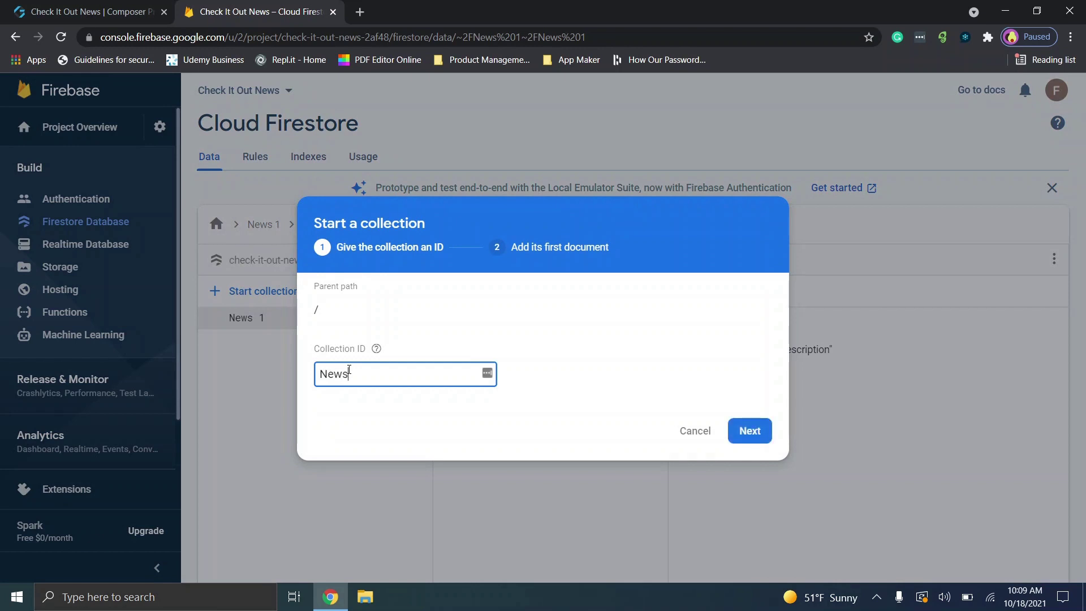
text( 2)
click(749, 431)
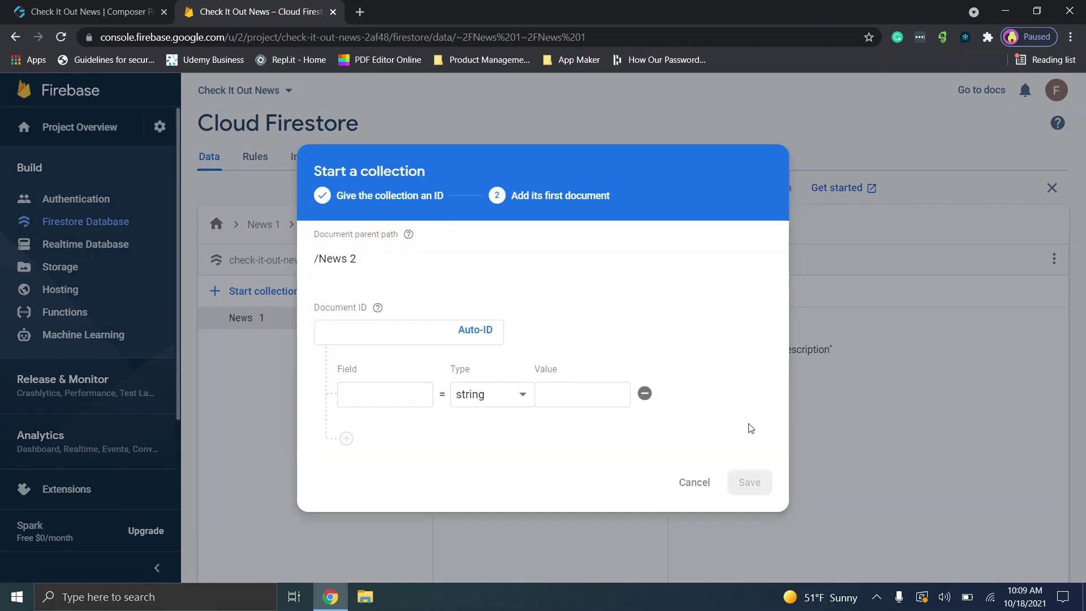
click(370, 325)
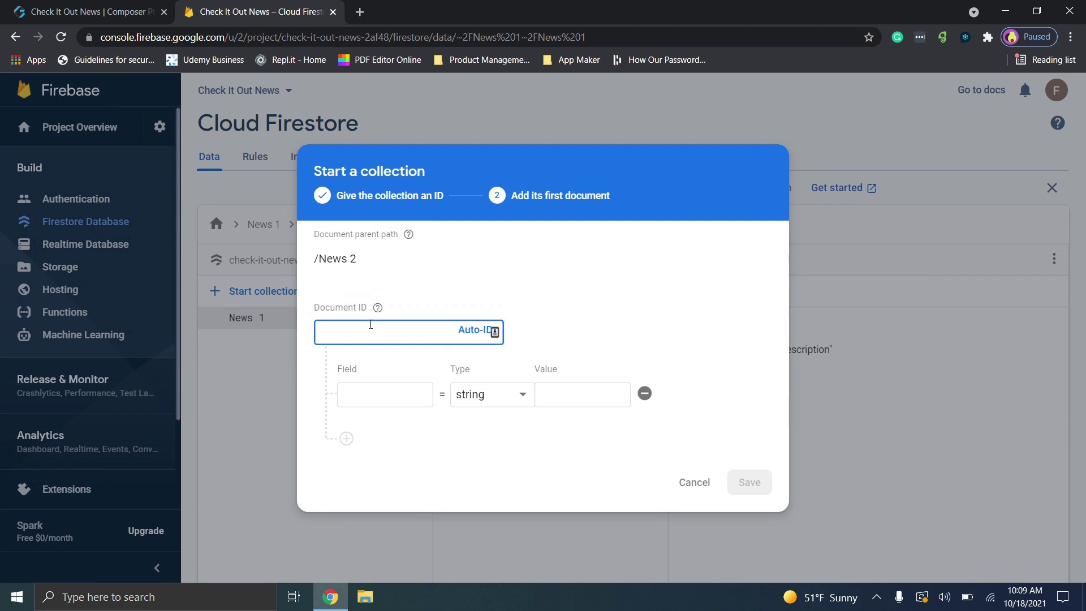
text(NEws)
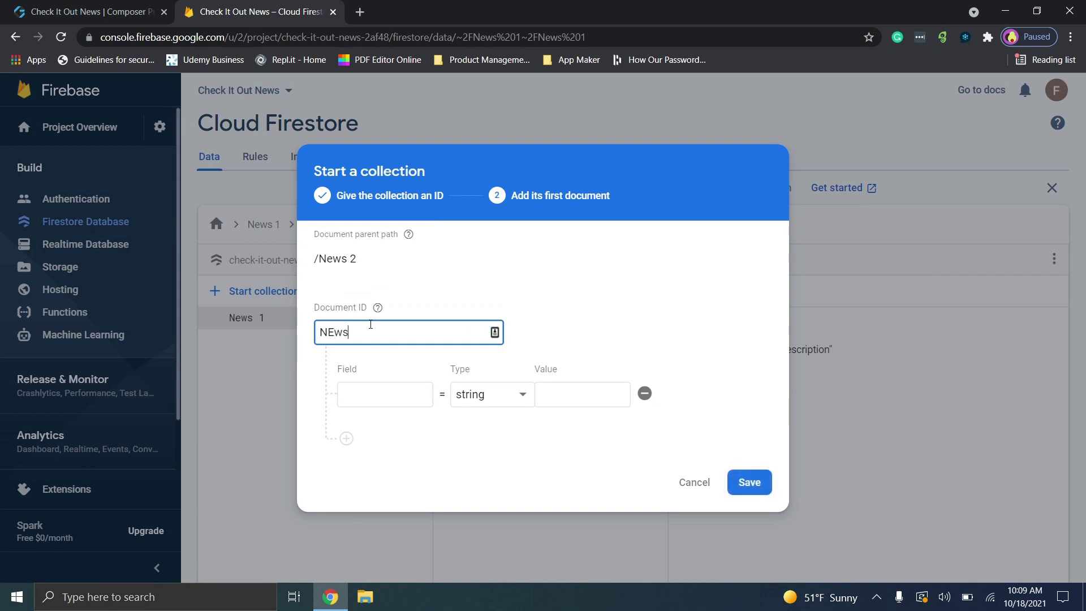
key(BackSpace)
key(BackSpace)
key(BackSpace)
key(BackSpace)
text(ews 2)
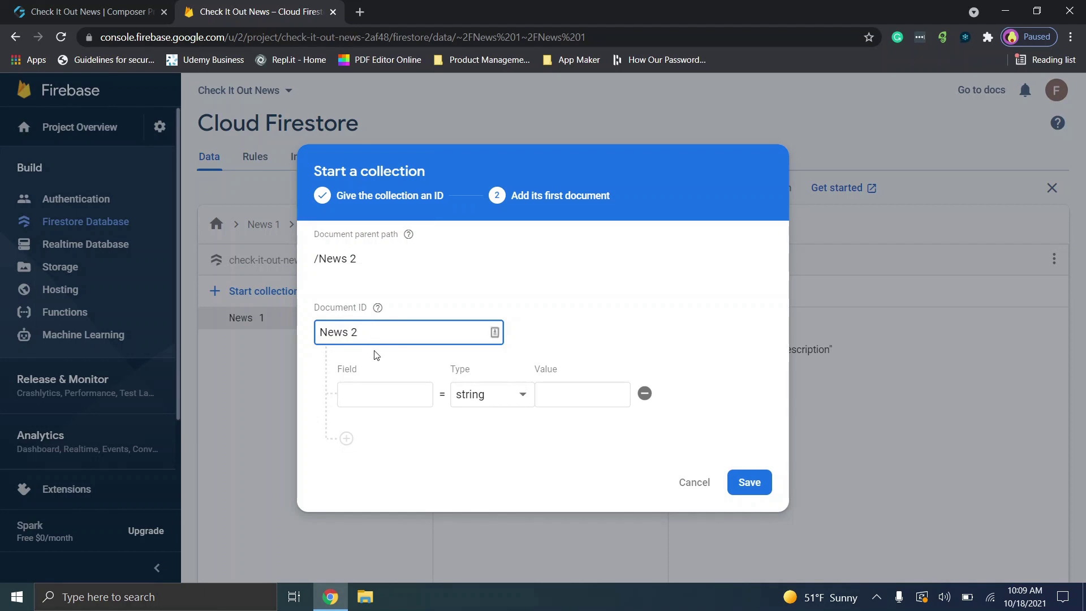
Step: Add string fields "Title" with value "Title" and "Description" with value "Description" to the News 2 document, and save it
click(383, 386)
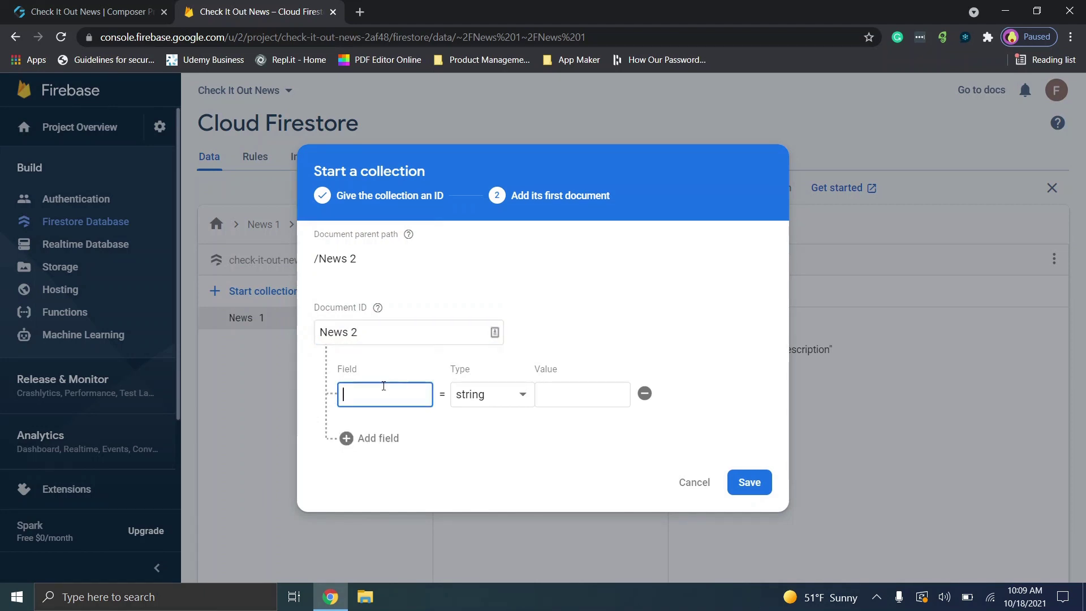
text(Title)
click(369, 437)
click(370, 425)
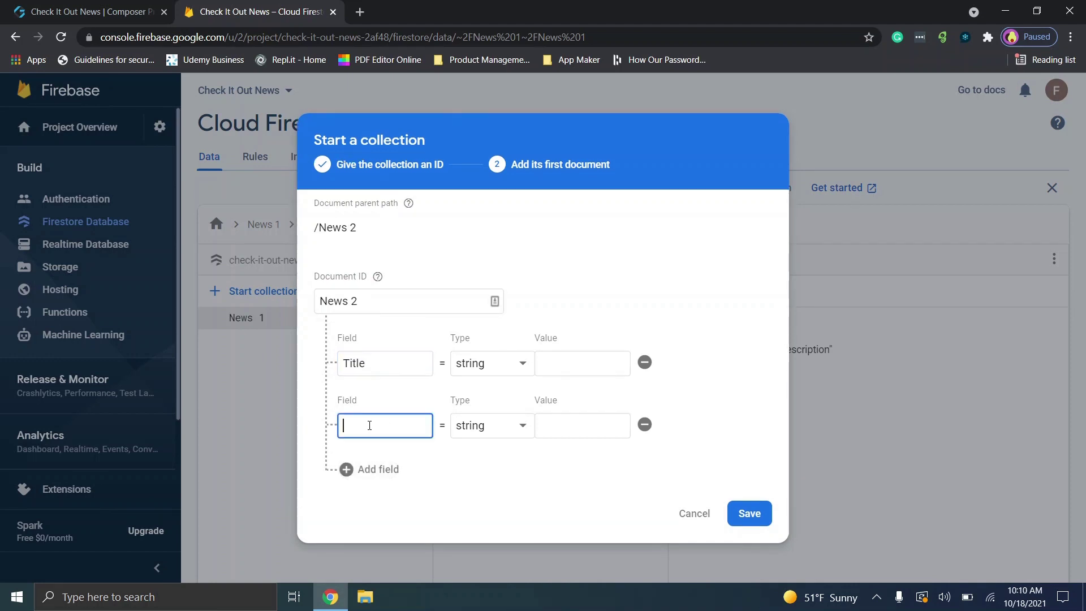
text(Description)
click(573, 360)
text(Title)
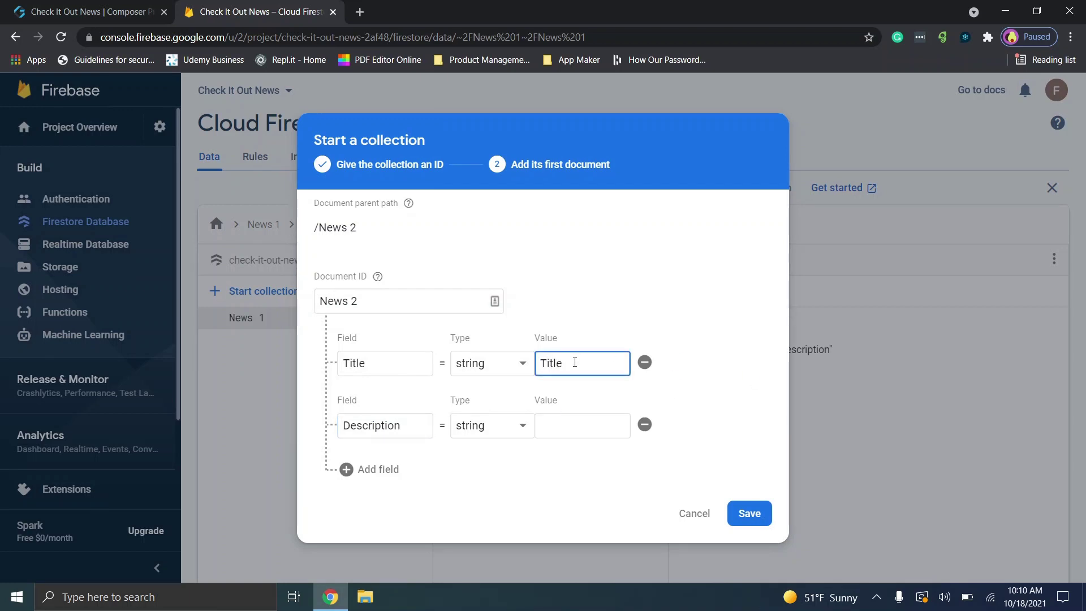
click(600, 422)
text(Descriptio)
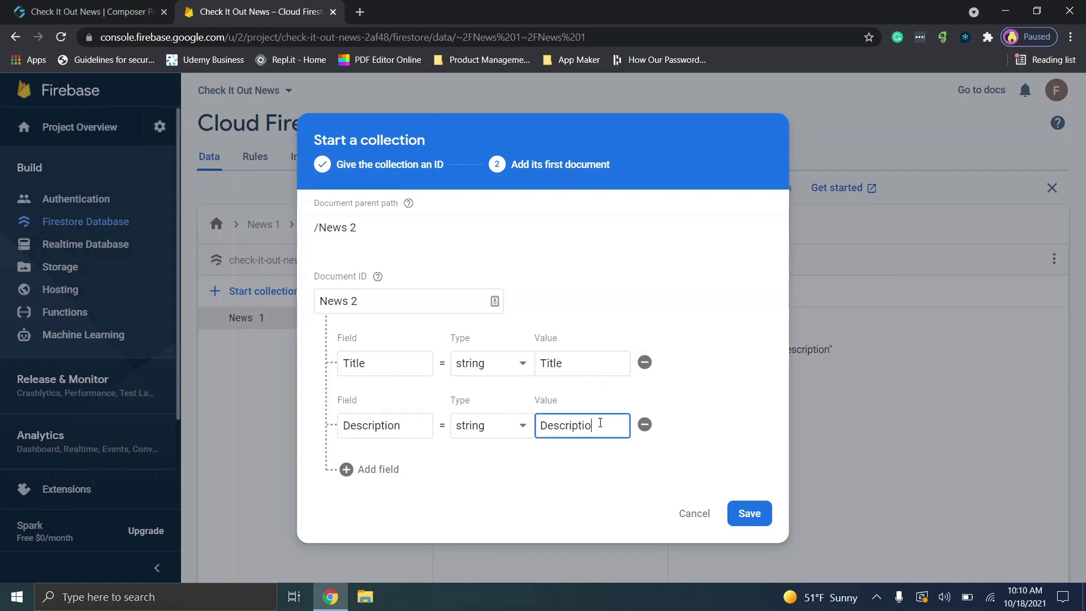
text(n)
click(748, 517)
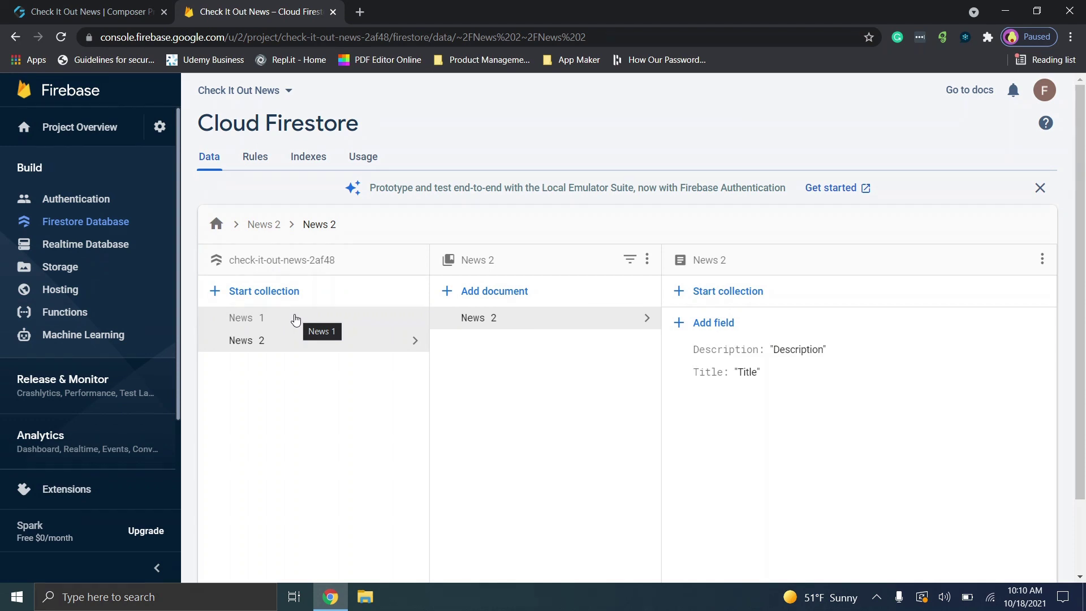
click(295, 320)
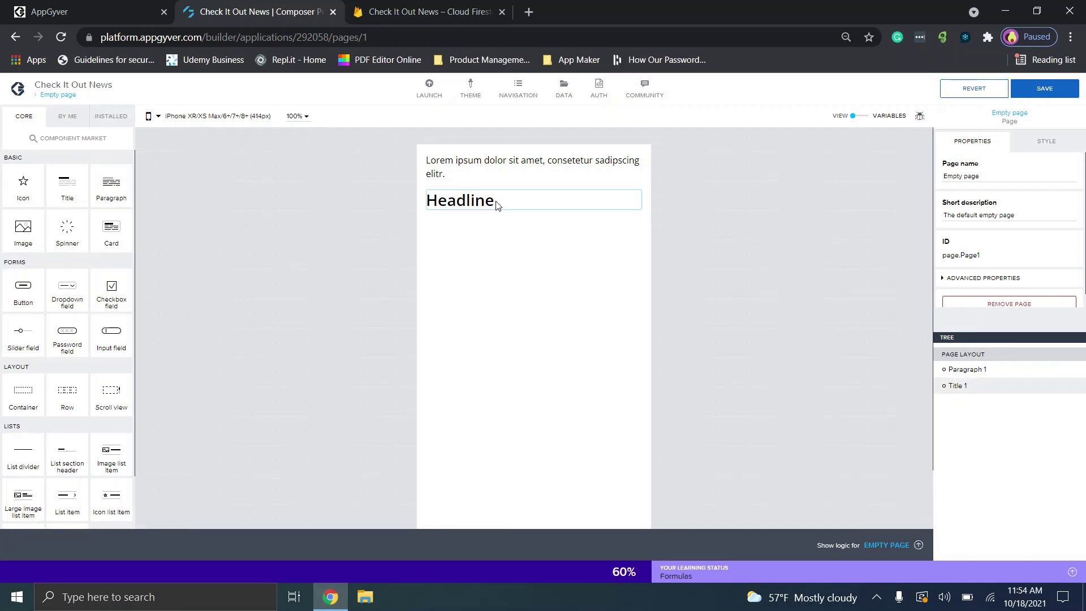
Step: On Empty page in AppGyver, move the title above the paragraph and set its content to "Welcome"
drag(497, 205, 500, 164)
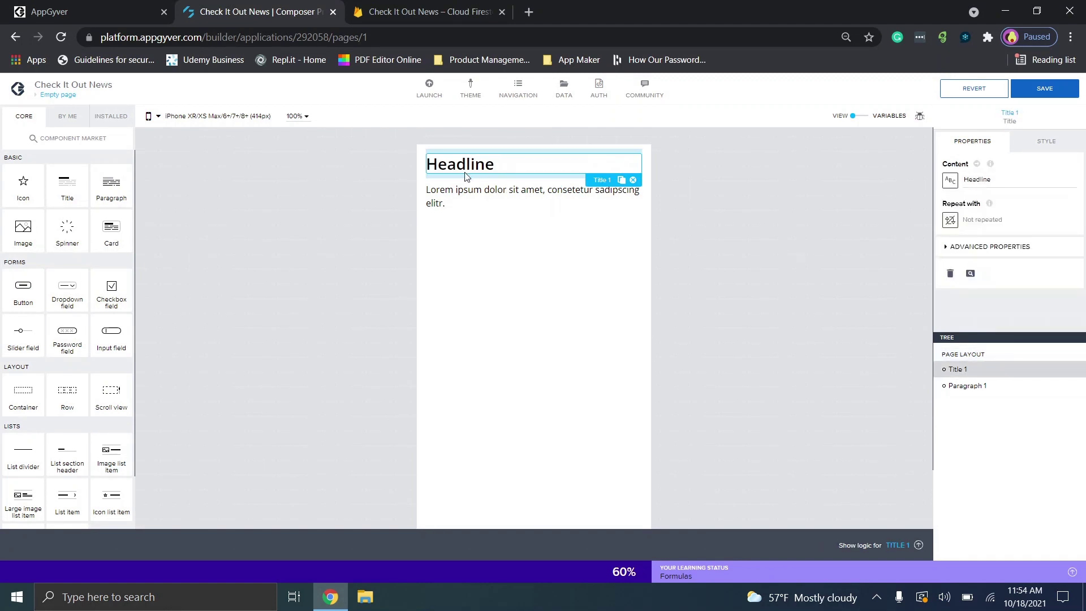
click(1034, 187)
drag(980, 182, 961, 189)
text(Welcome)
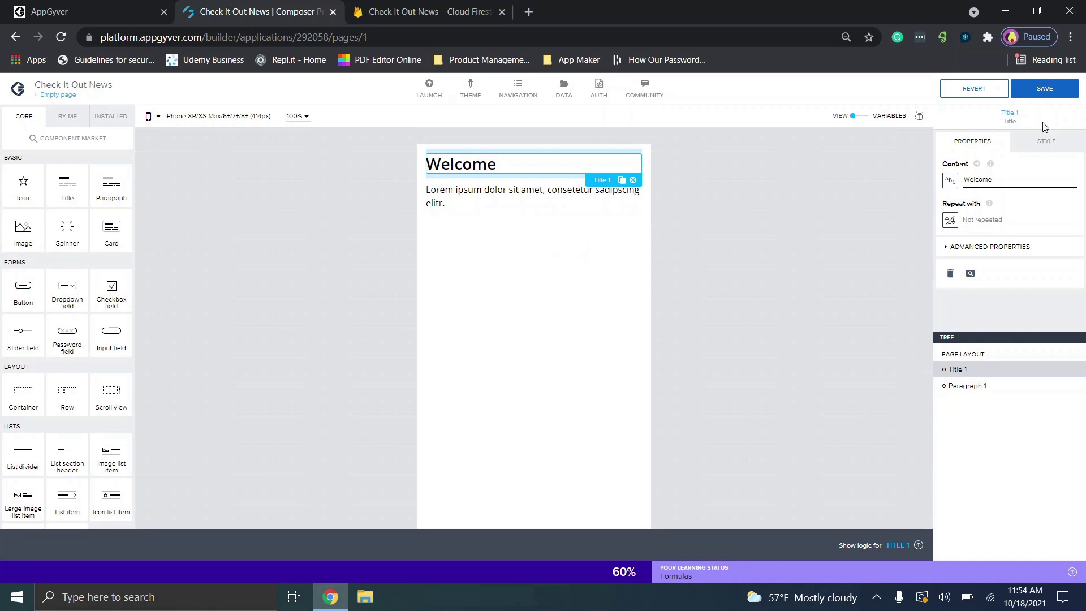
Step: Set the Welcome title's text alignment to center in its typography style
click(1042, 152)
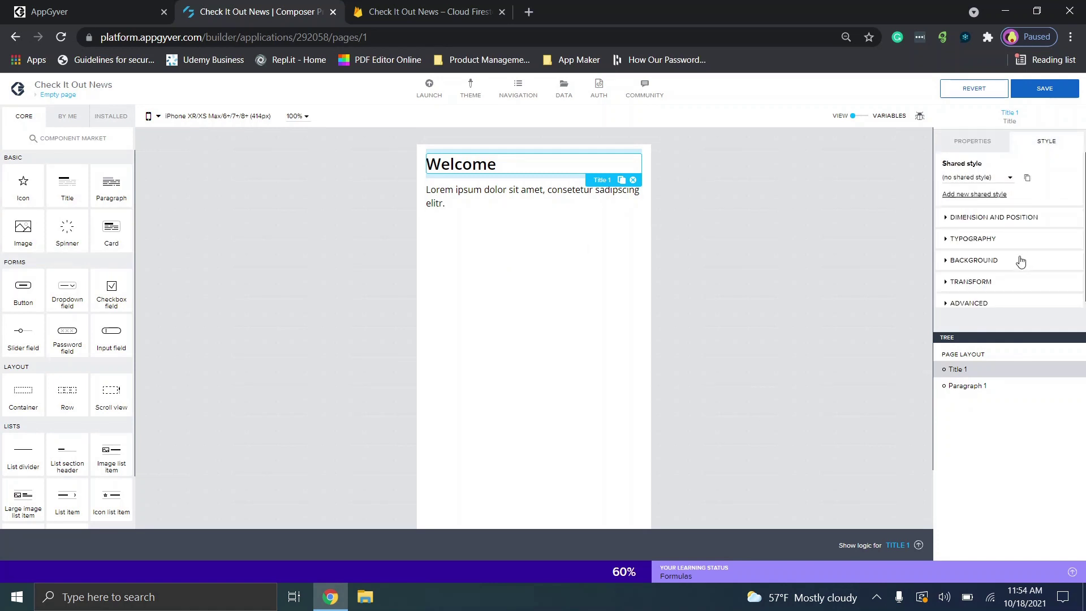
click(994, 248)
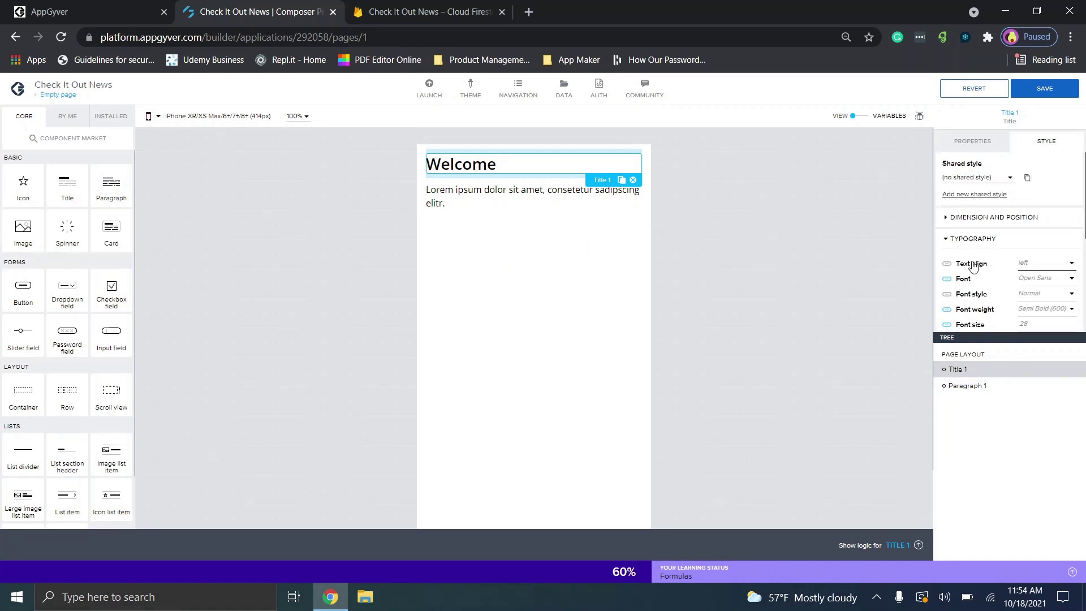
click(1033, 264)
click(1039, 326)
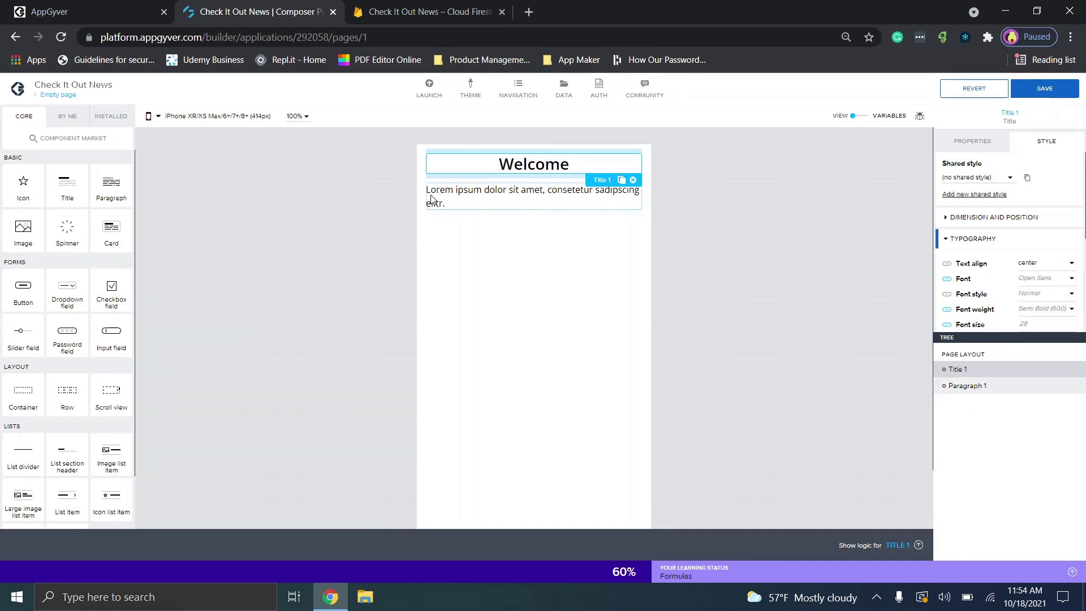
Step: Replace the paragraph's content with "Select the categories below to see relevant news!" and deselect it
click(967, 385)
click(987, 148)
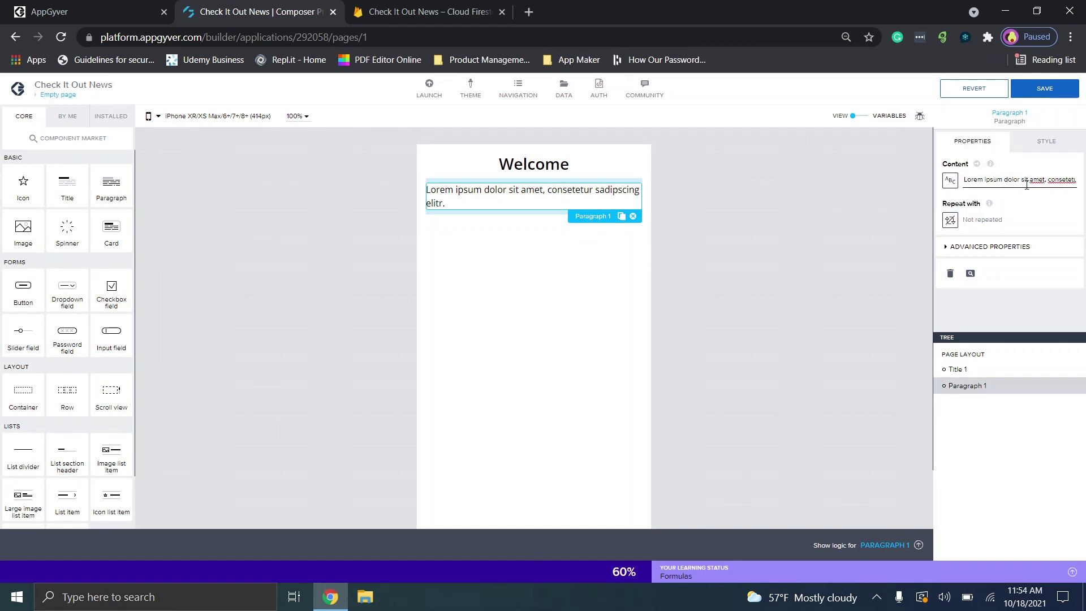
triple_click(1026, 180)
key(BackSpace)
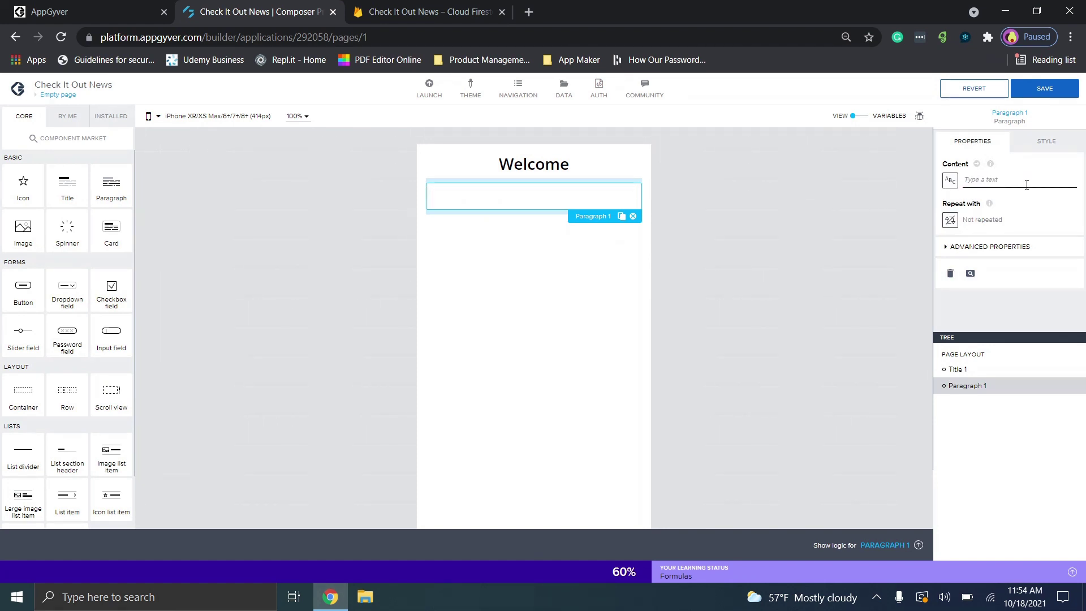
text(Select the categories below to see relevant news!)
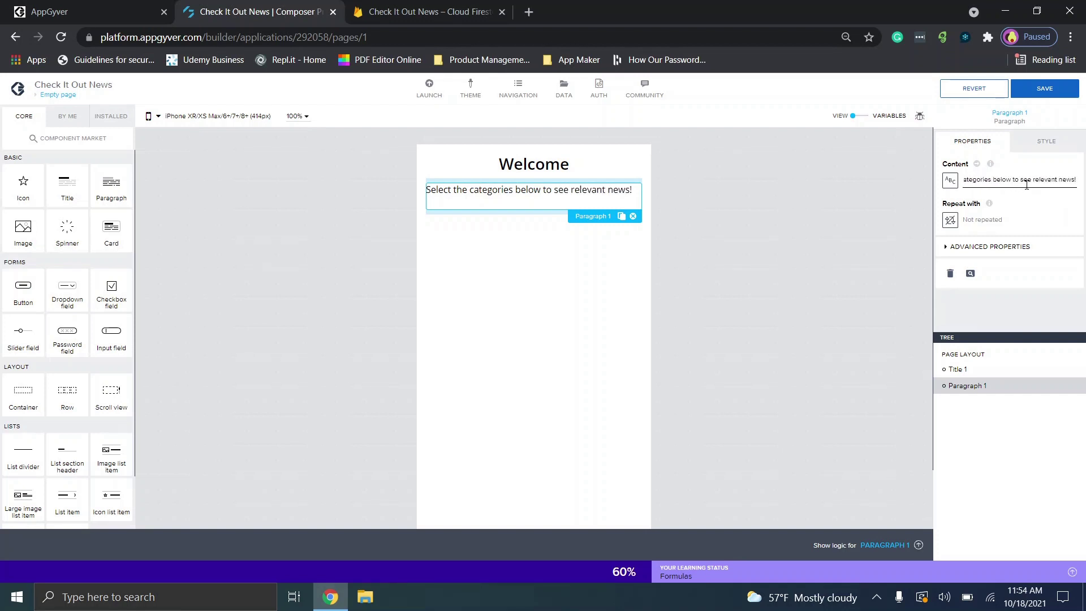
click(294, 314)
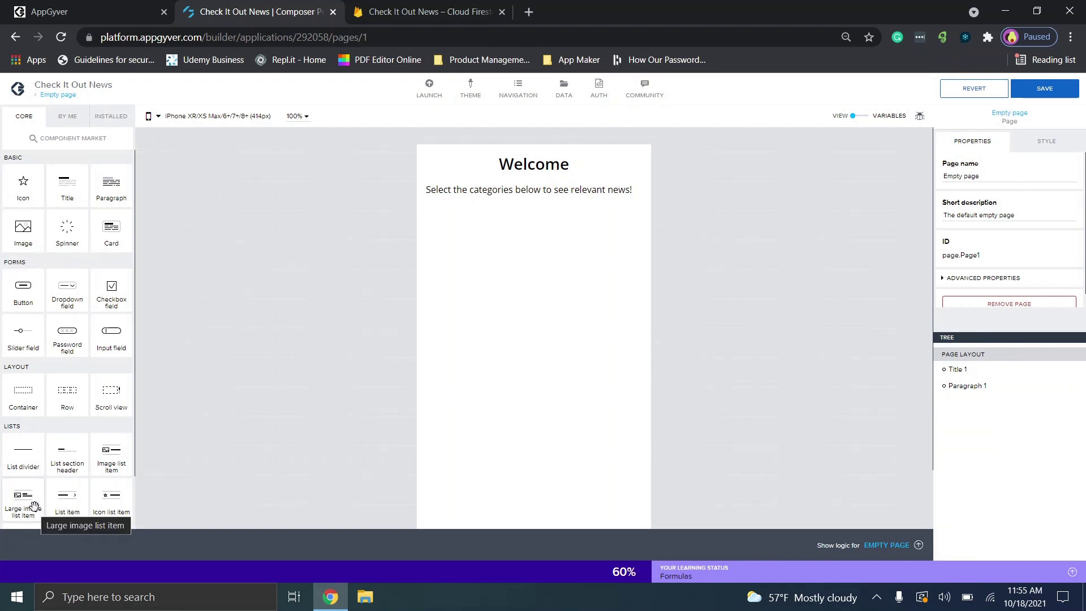
Step: Add a large image list item below the paragraph and paste four copies of it underneath
drag(35, 503, 556, 326)
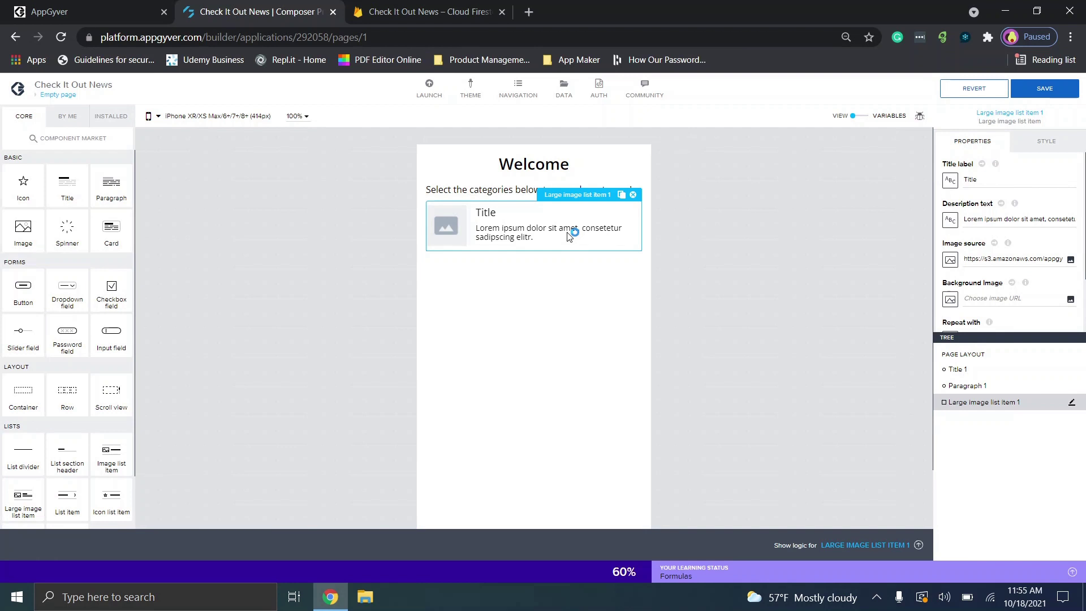
key(ctrl+c)
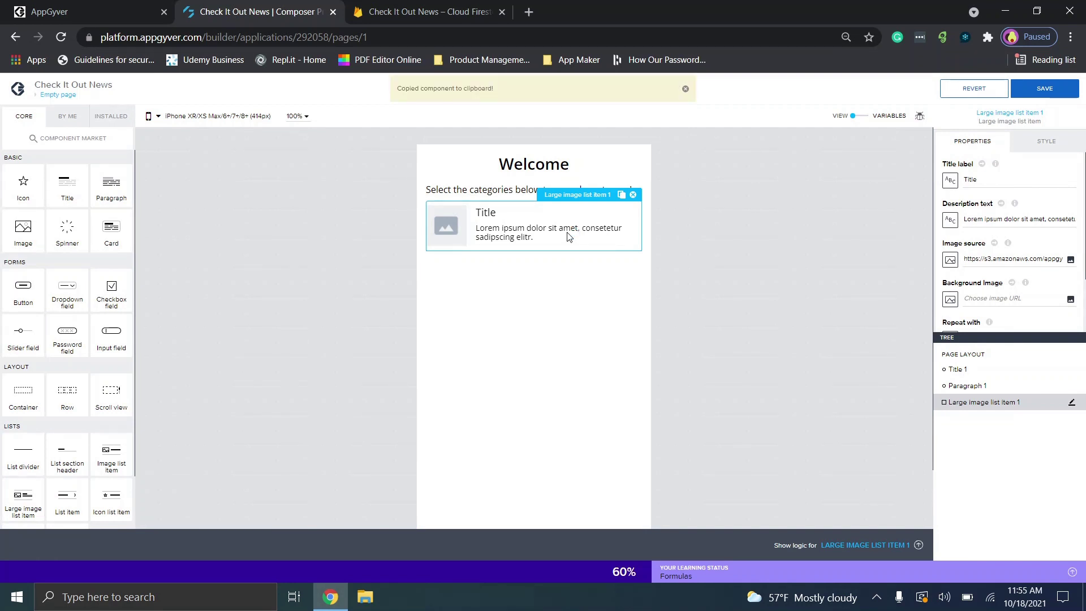
key(ctrl+v)
key(ctrl+v)
key(ctrl+v)
key(ctrl+v)
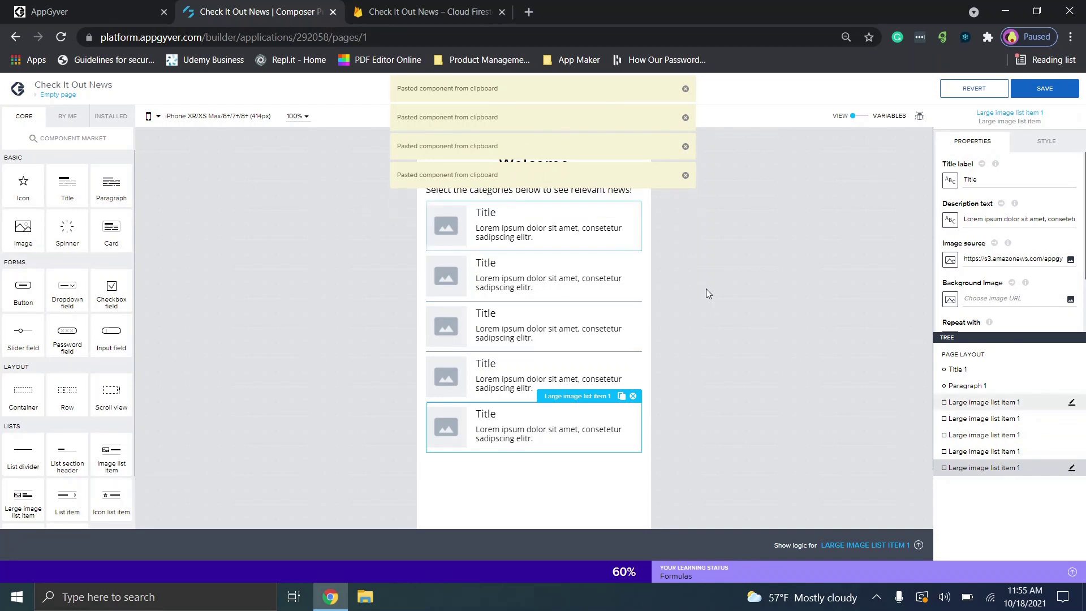
Step: Set the title label of the first list item to "Electronics" and of the second to "Politics"
click(517, 235)
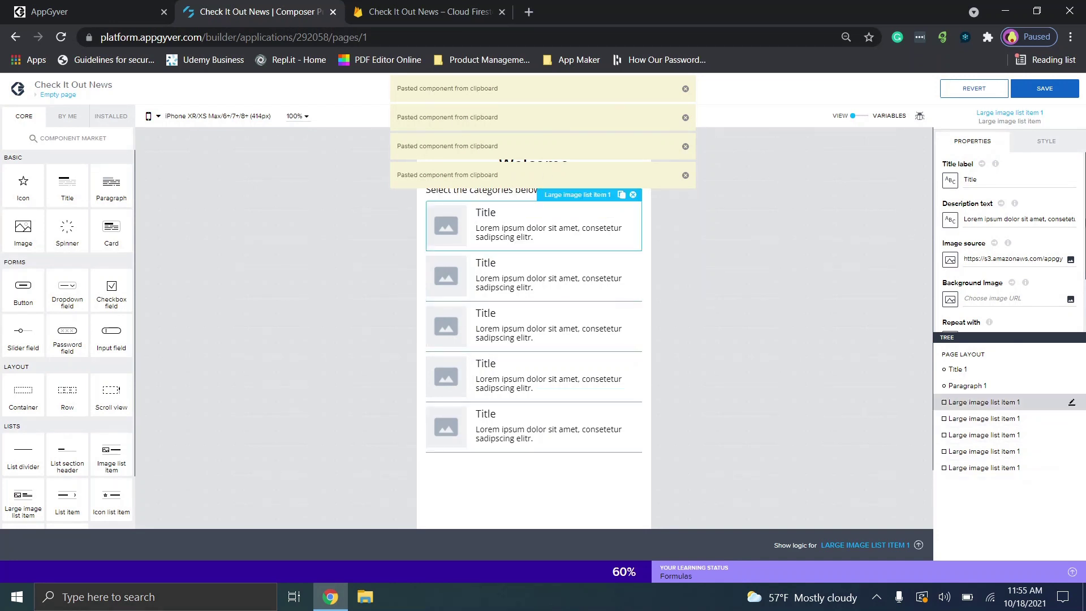
drag(1030, 179, 932, 191)
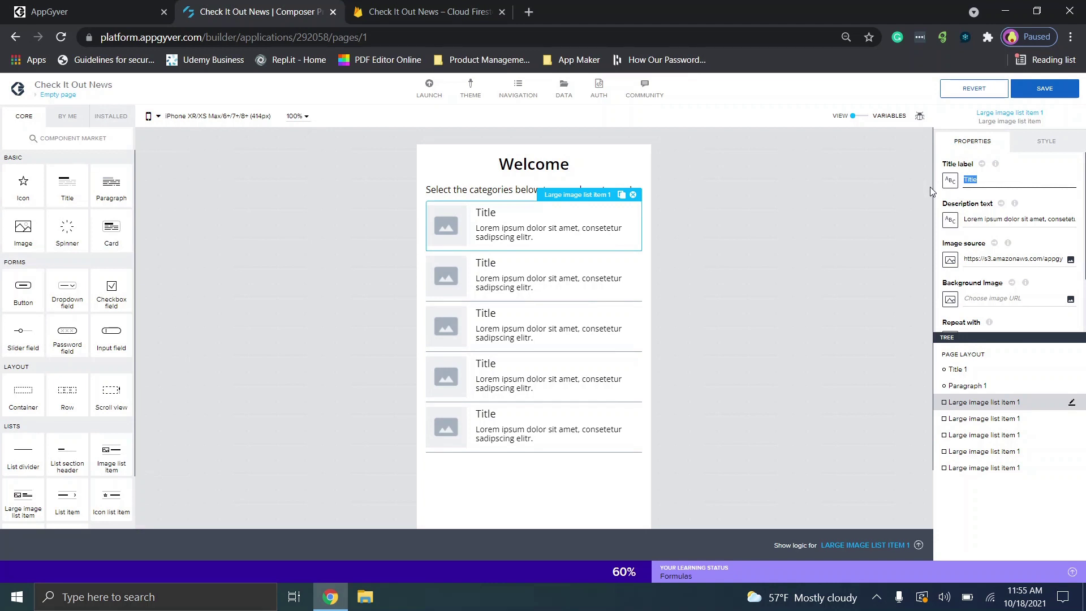
text(Electronics)
click(611, 273)
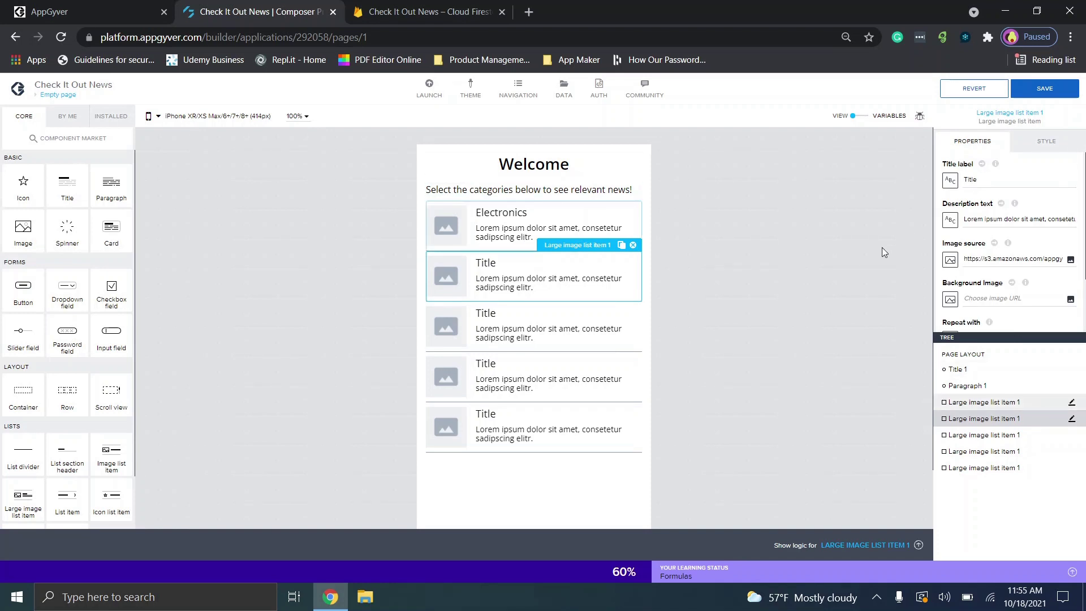
drag(977, 180, 930, 187)
text(Politics)
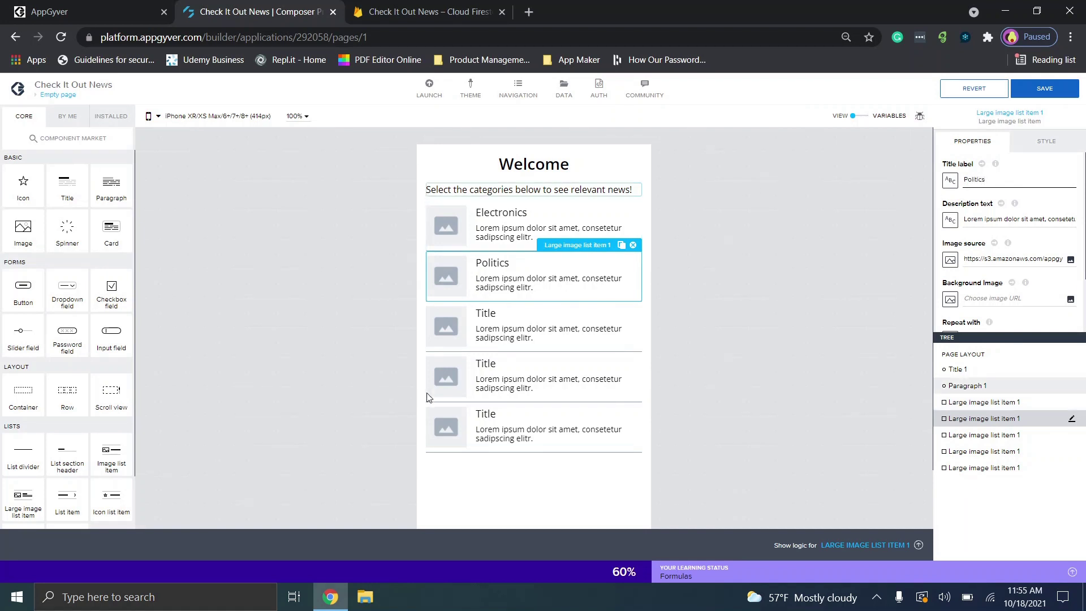
Step: Set the title label of the third list item to "Religion" and of the fourth to "Food"
click(497, 349)
drag(1018, 181, 923, 184)
text(Religion)
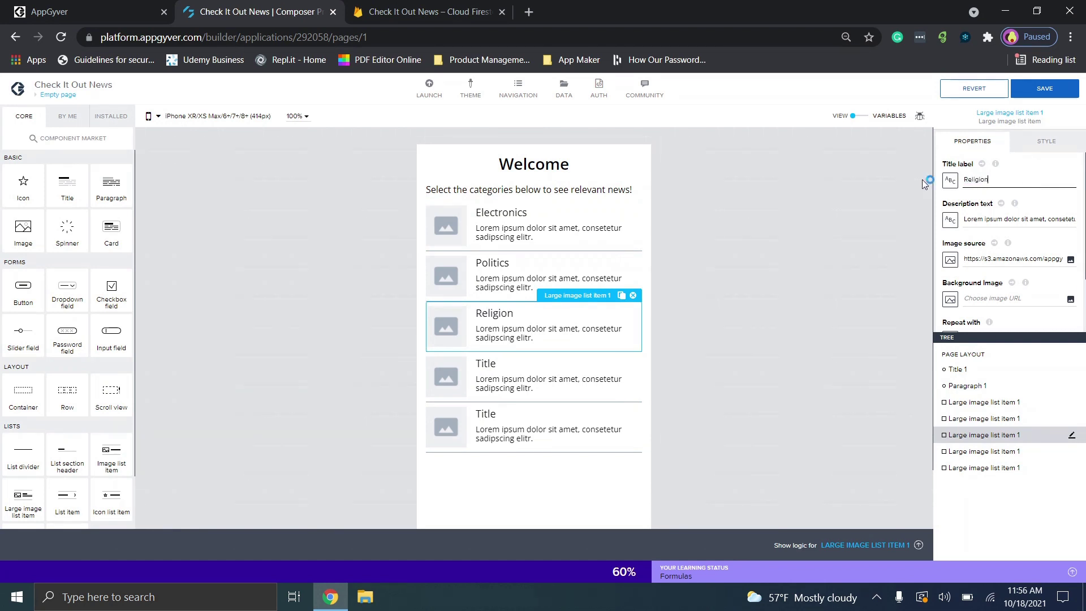
click(567, 371)
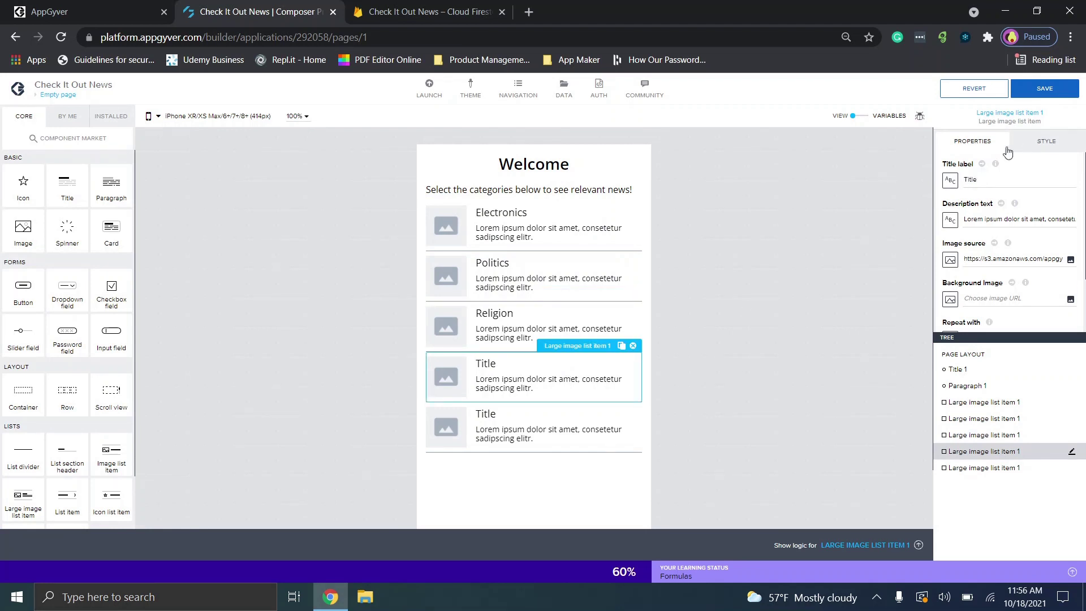
drag(1018, 180, 925, 177)
text(Food)
Step: Set the title label of the fifth list item to "Misc."
click(535, 440)
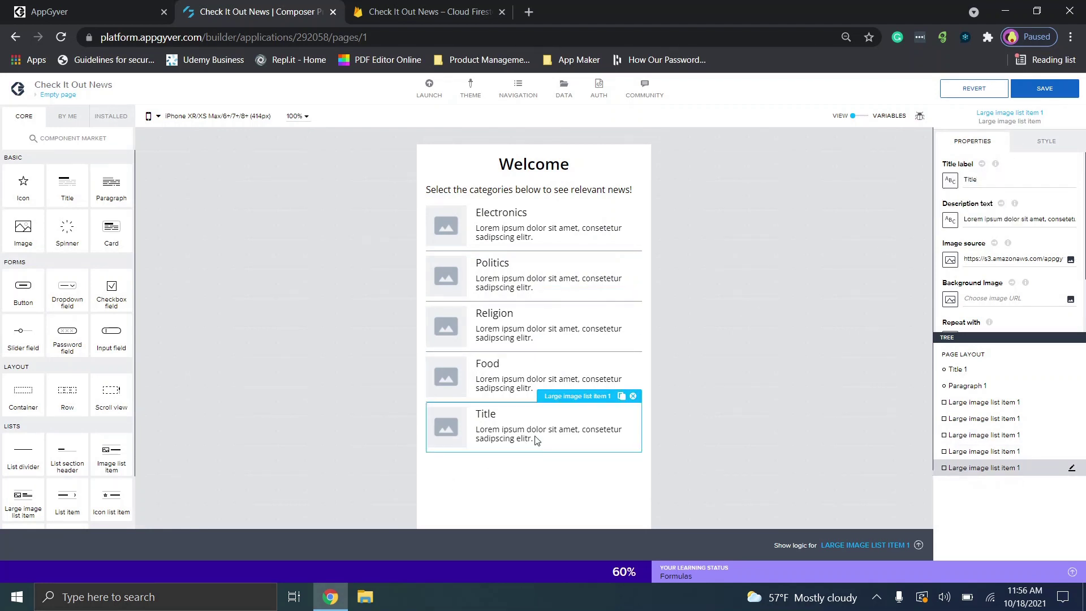
click(987, 181)
drag(987, 182, 884, 185)
text(Misc.)
Step: Replace the Electronics item's description text with "Click here for all things eletronics"
click(554, 230)
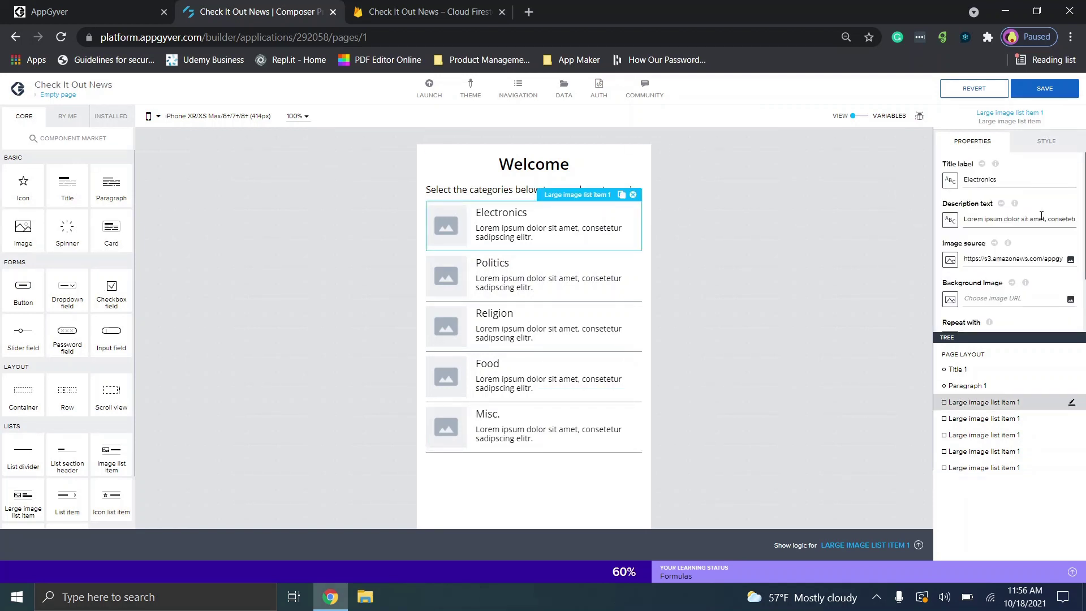
click(1027, 219)
key(ctrl+a)
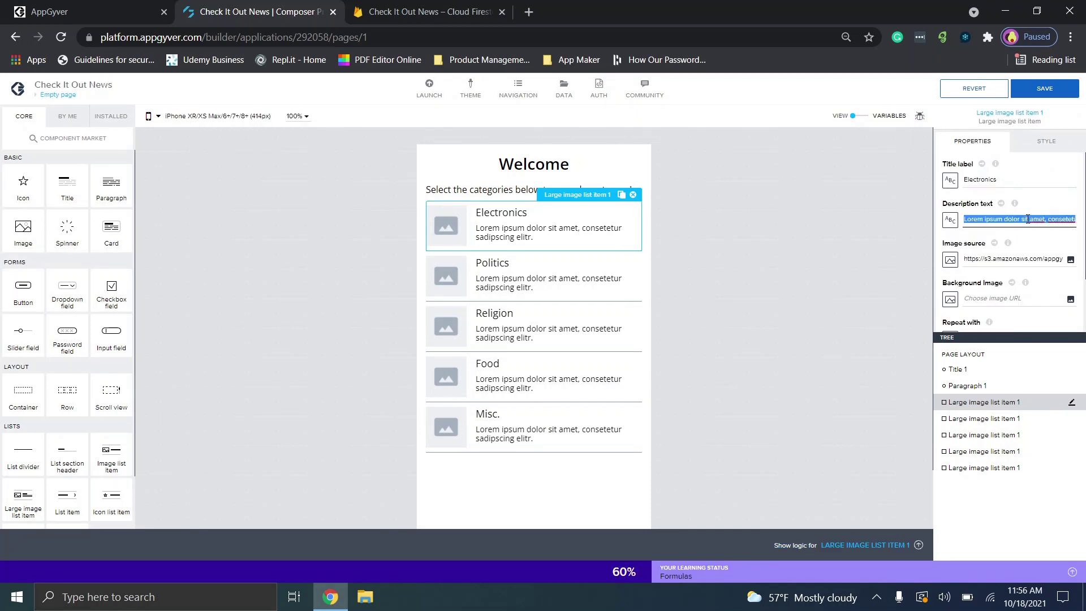
text(Click)
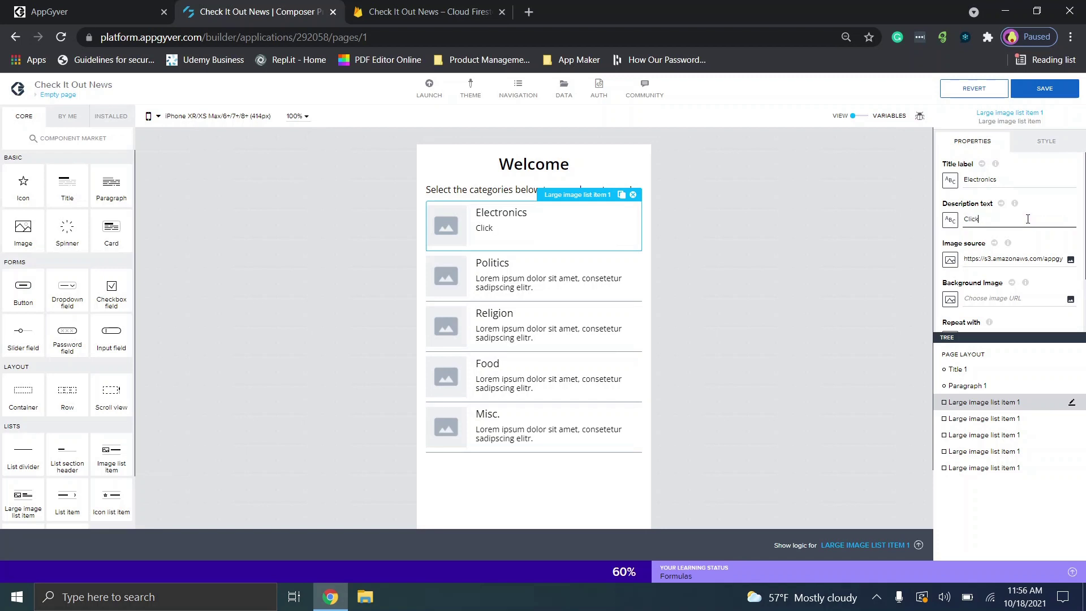
text( here for all things elet)
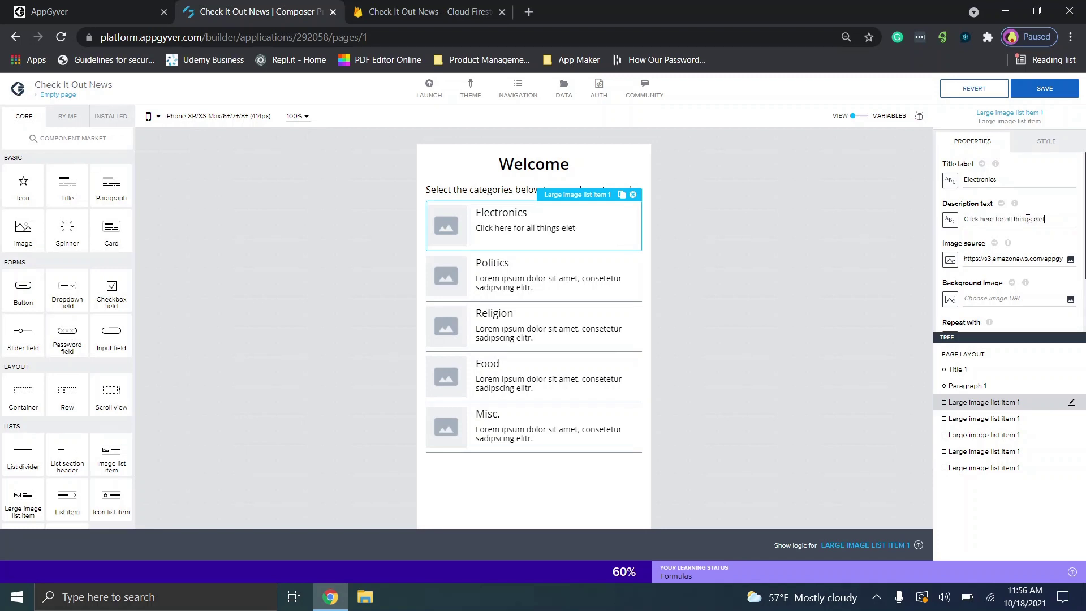
text(ronics)
Step: Replace the Politics item's description text with "Click here for all things politics"
click(566, 255)
click(991, 221)
key(ctrl+a)
key(BackSpace)
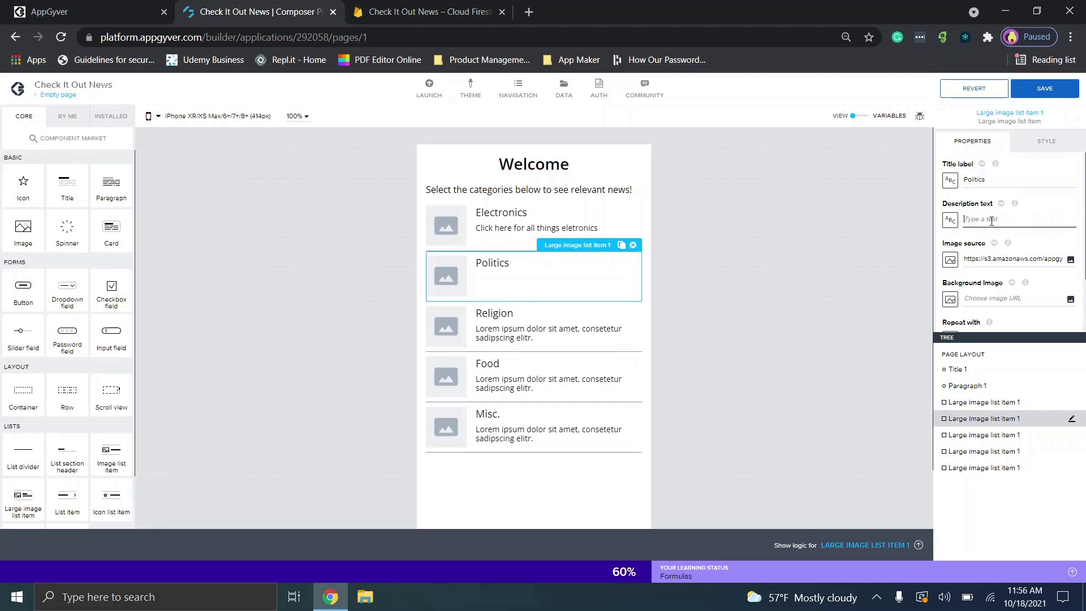
text(Click here for all things politics)
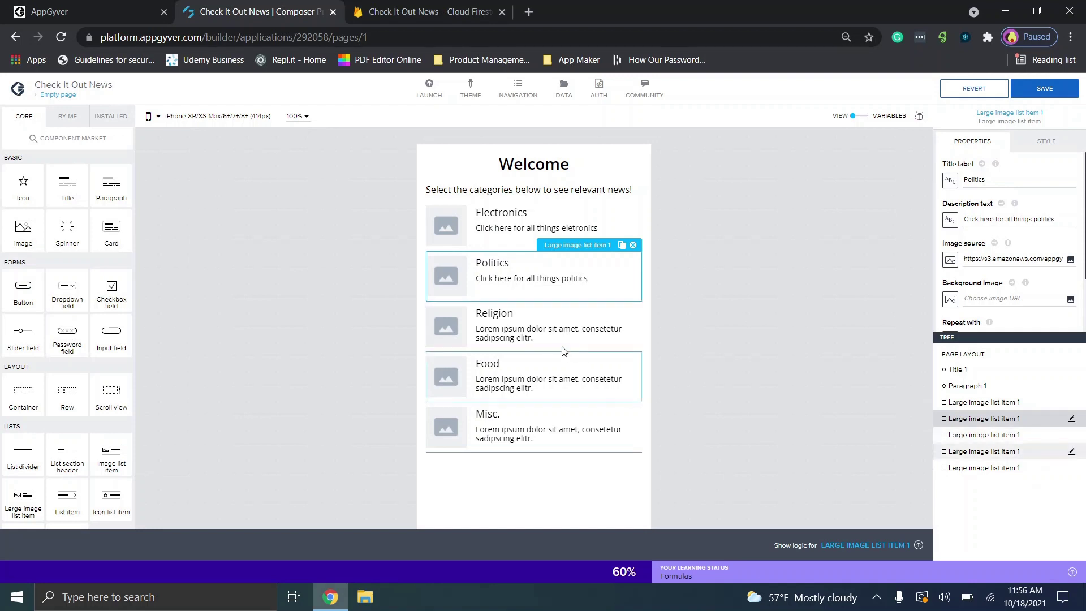
Step: Replace the Religion item's description text with "Click here to see news about Religion"
click(562, 342)
triple_click(1040, 222)
text(Click here to )
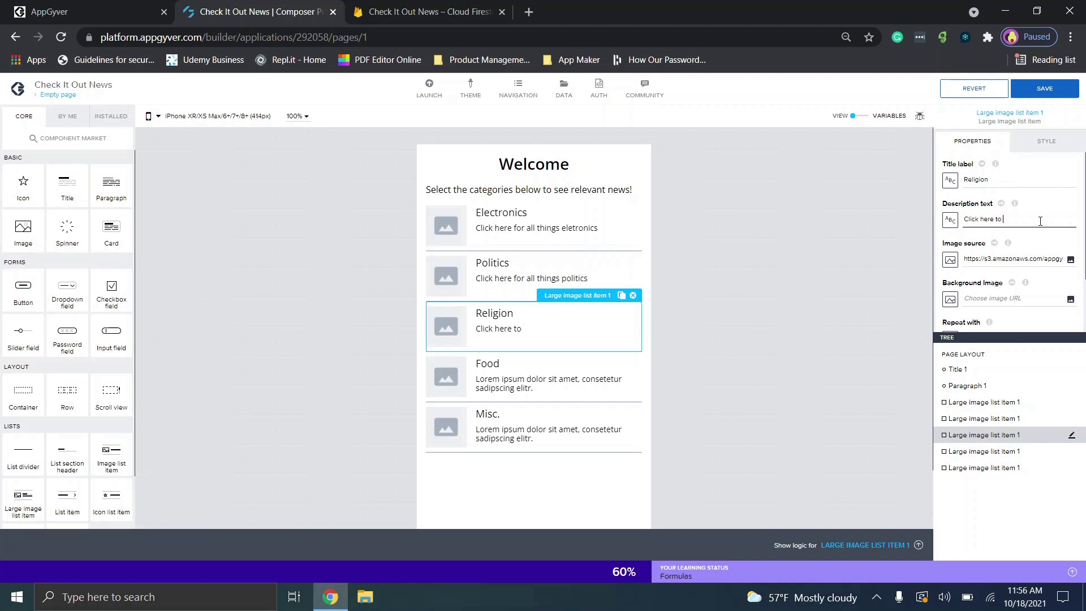
text(see r)
text(ews about Religion)
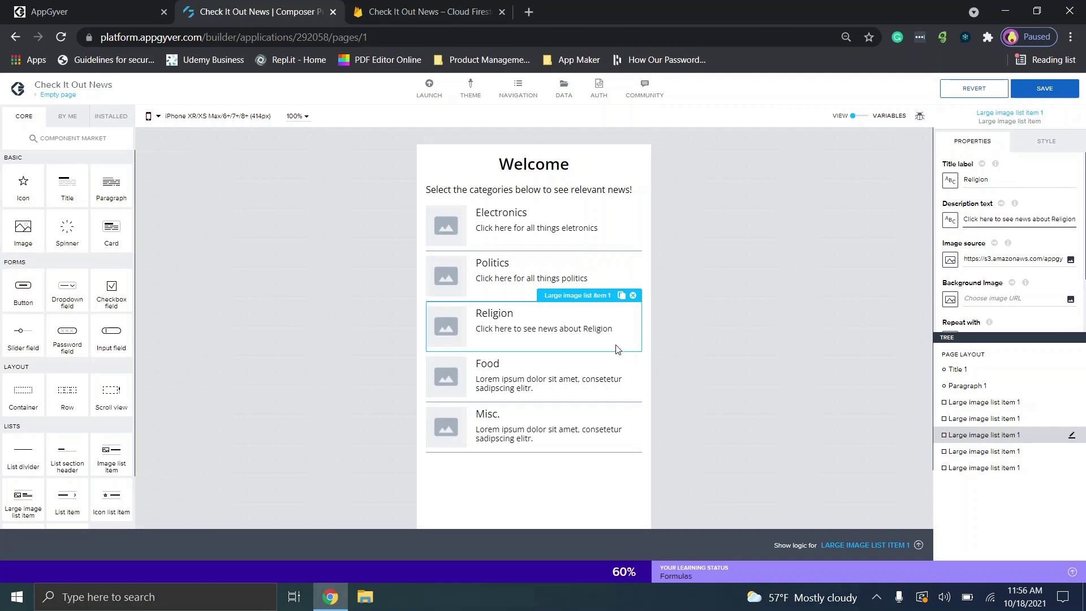
Step: Replace the Food item's description text with "Click here for all things food related"
click(597, 370)
click(1021, 222)
key(ctrl+a)
text(Click here for all things food)
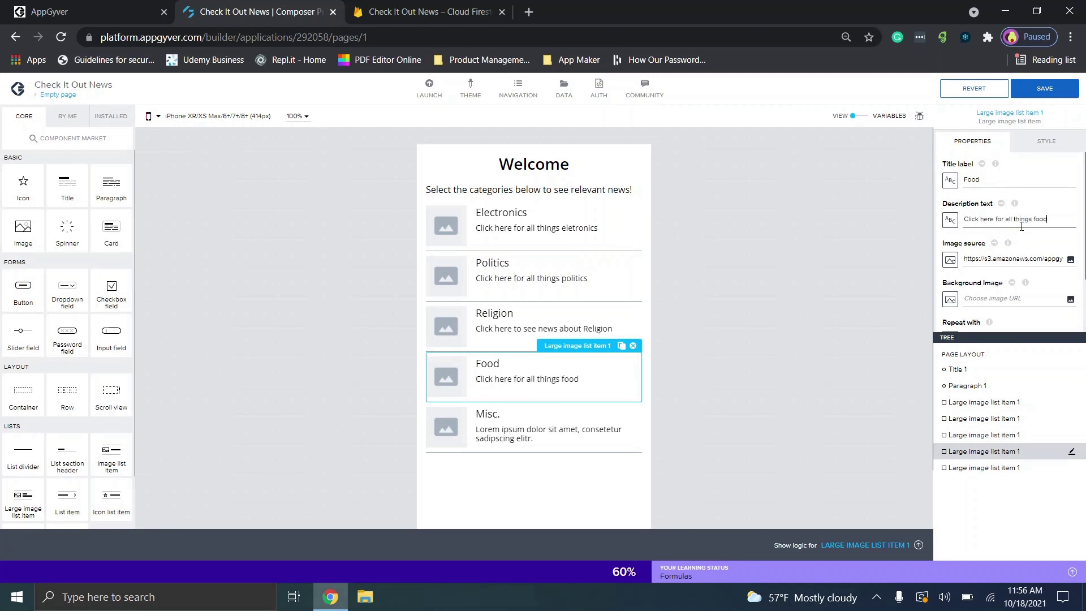
text( related)
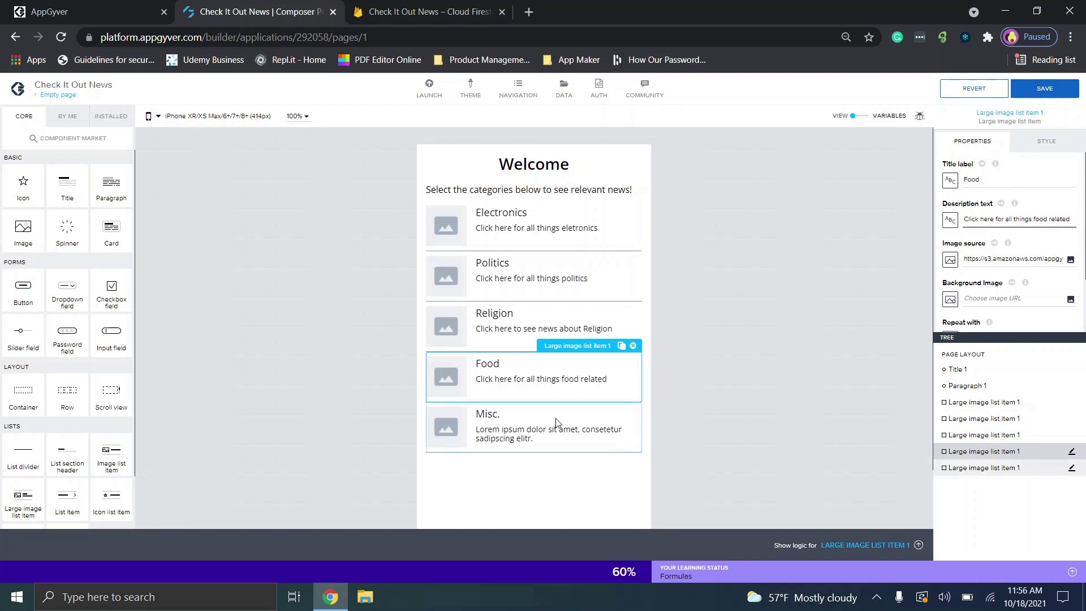
Step: Replace the Misc. item's description text with "Random news!", save the application and deselect the item
click(557, 423)
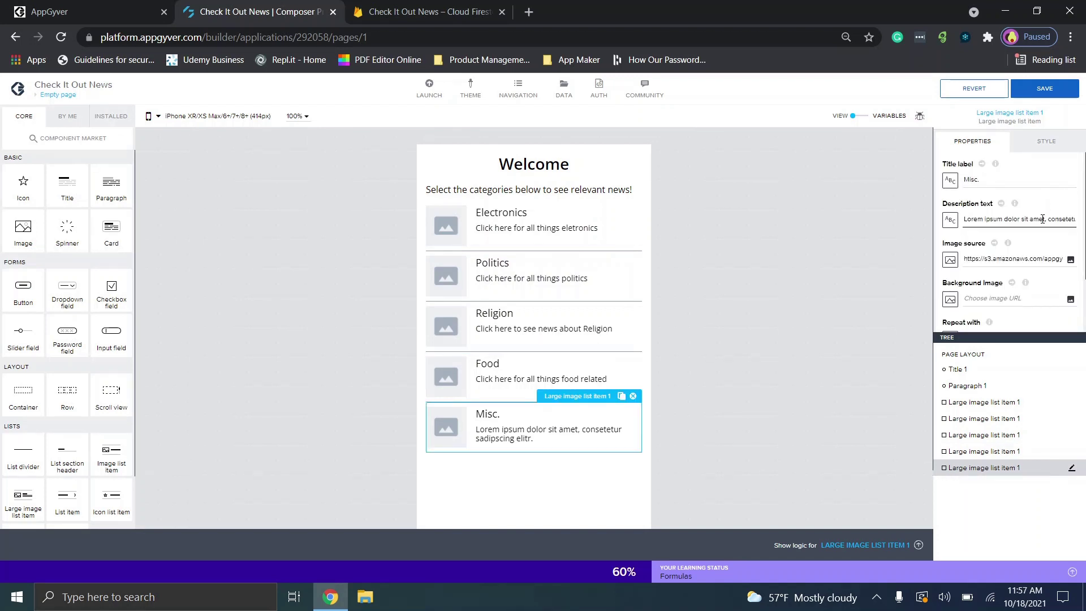
triple_click(1042, 219)
text(Random news!)
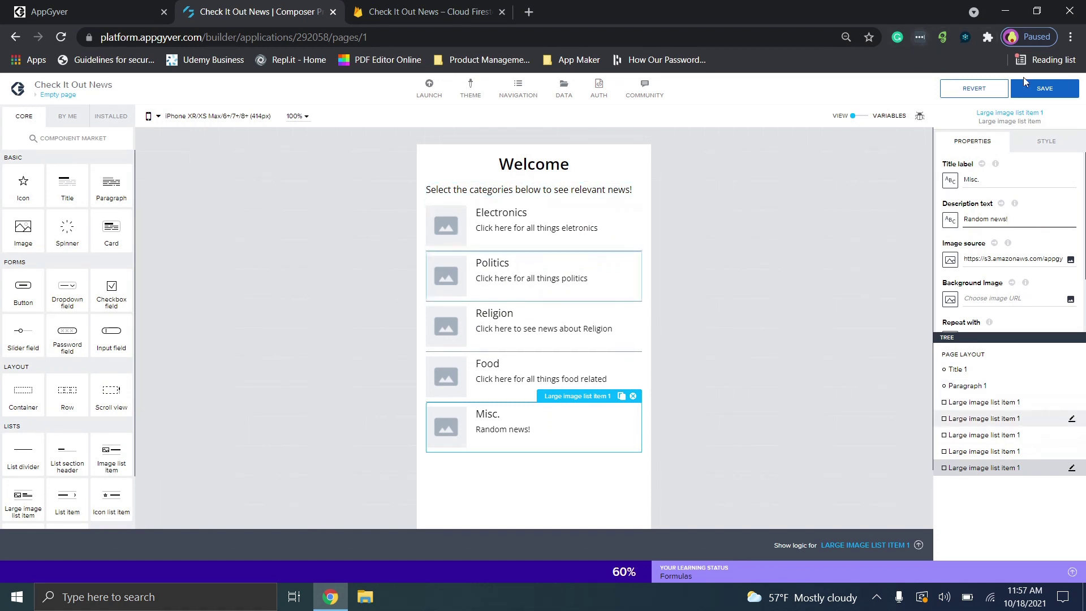
click(1042, 86)
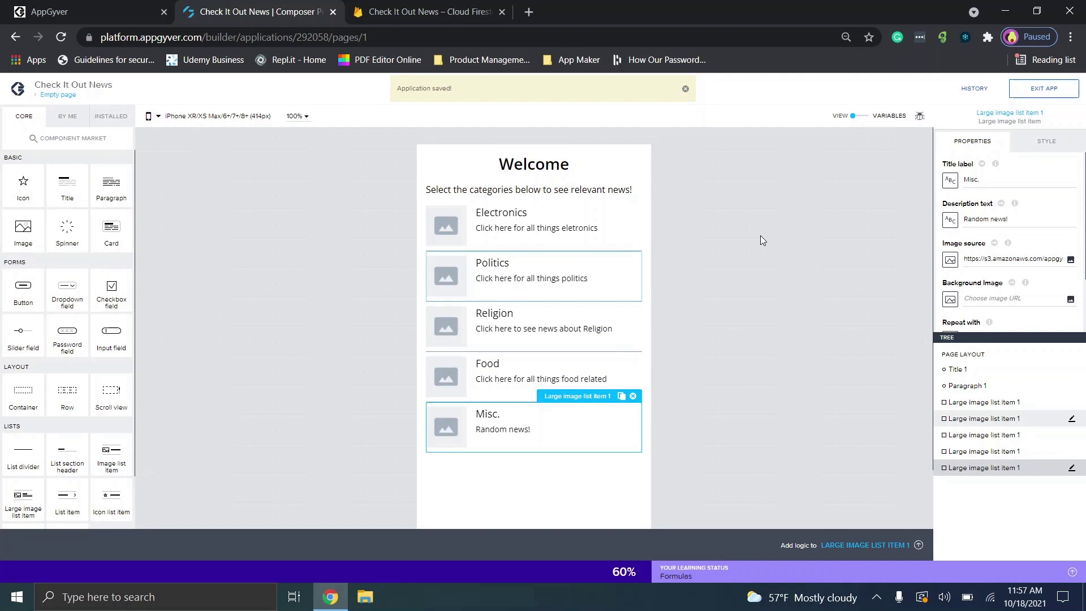
click(760, 235)
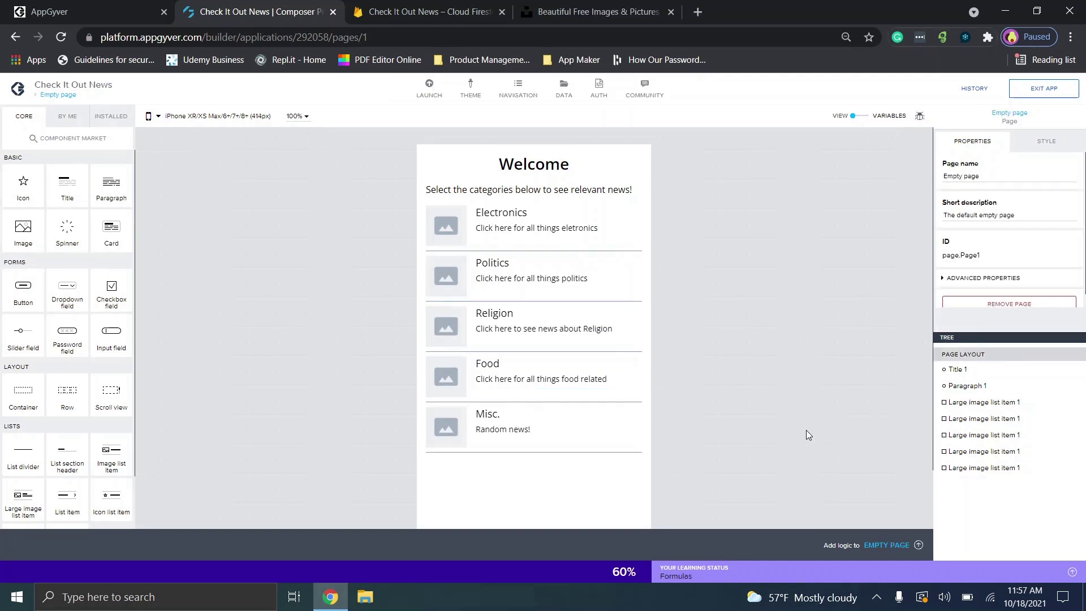
Step: Switch to Unsplash and search for "electronics" photos, browsing the results
click(625, 8)
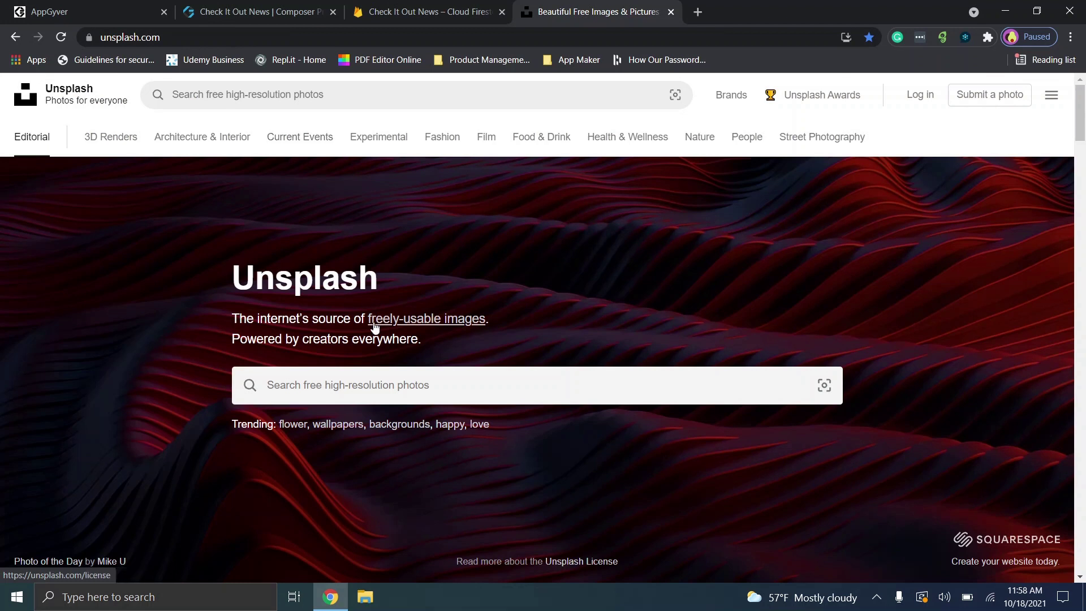
click(440, 388)
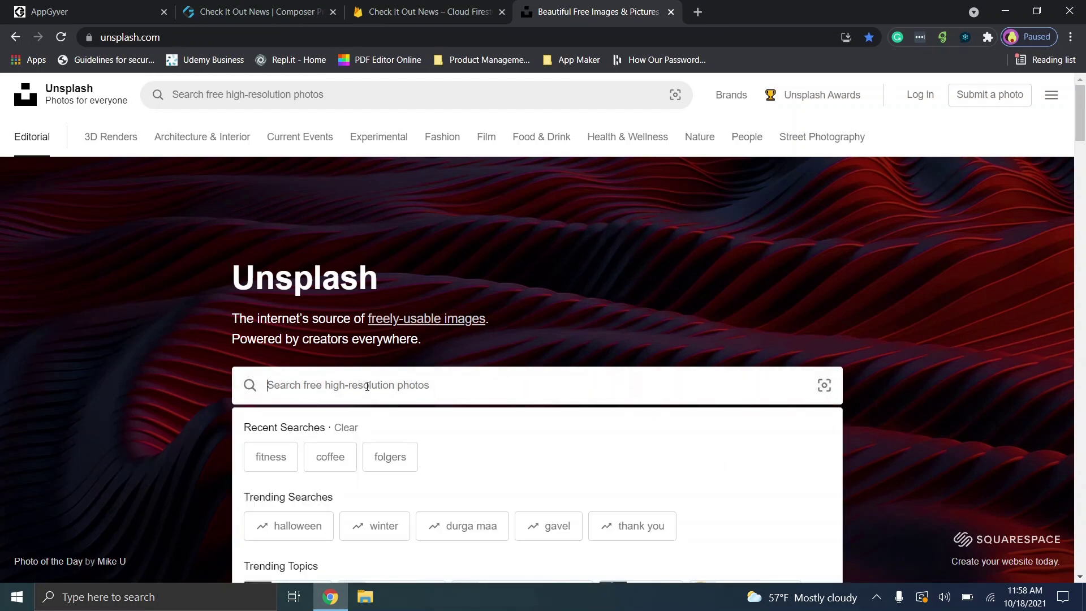
text(electronics)
key(Return)
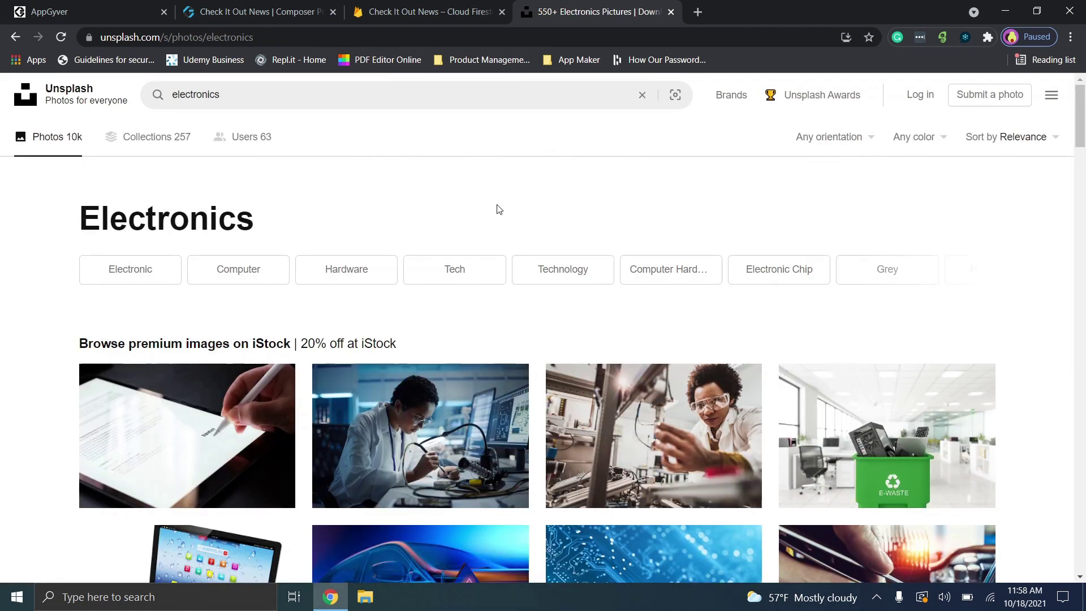
scroll(497, 203, down, 5)
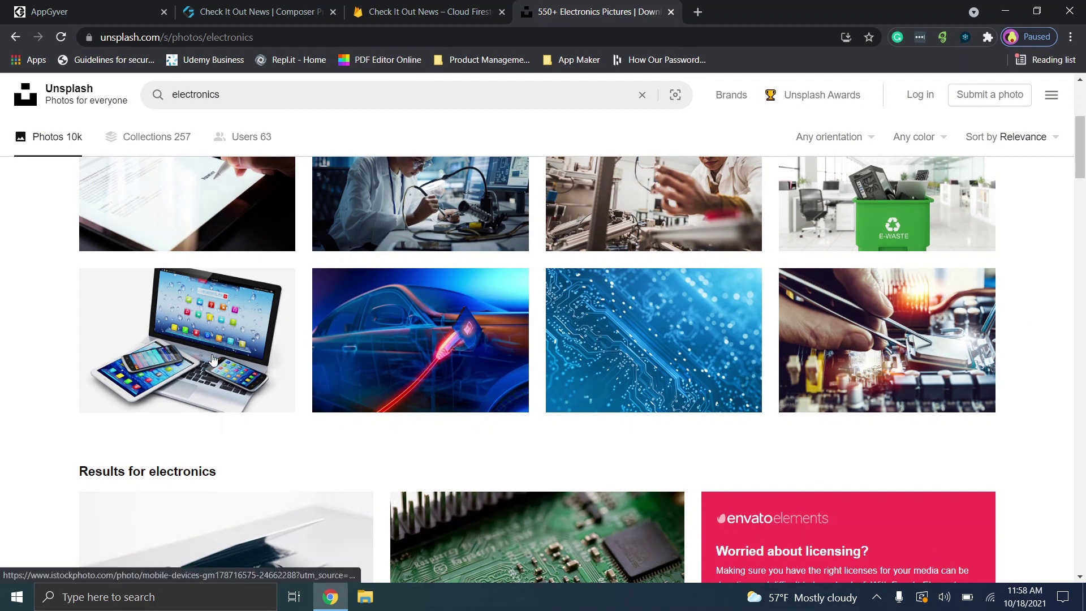
Step: Open the photo of tweezers working on a circuit board in its own tab and close the Mobile Devices photo page
click(242, 331)
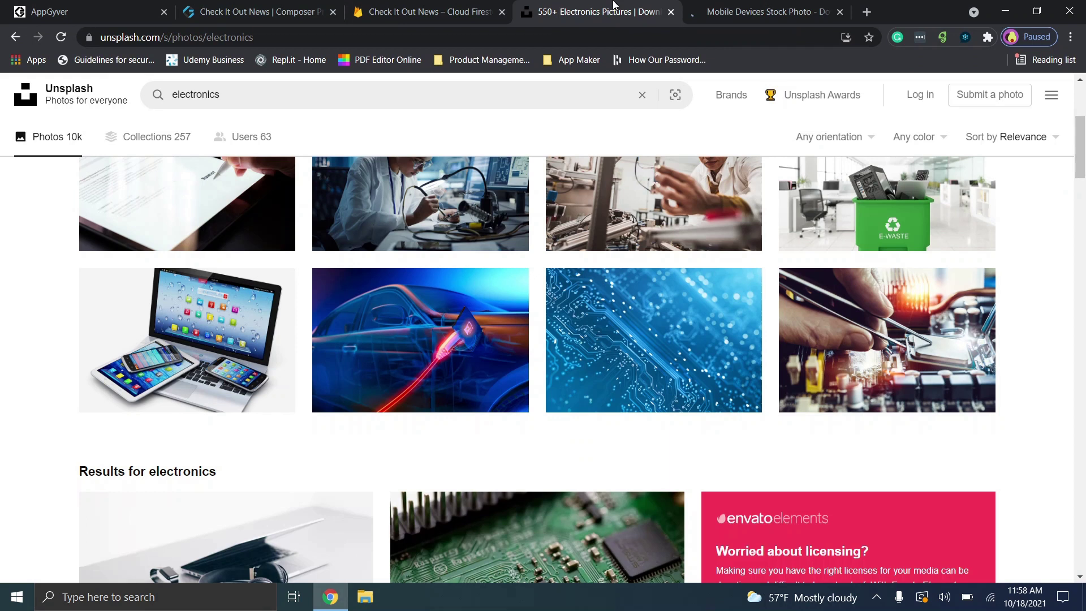
click(594, 11)
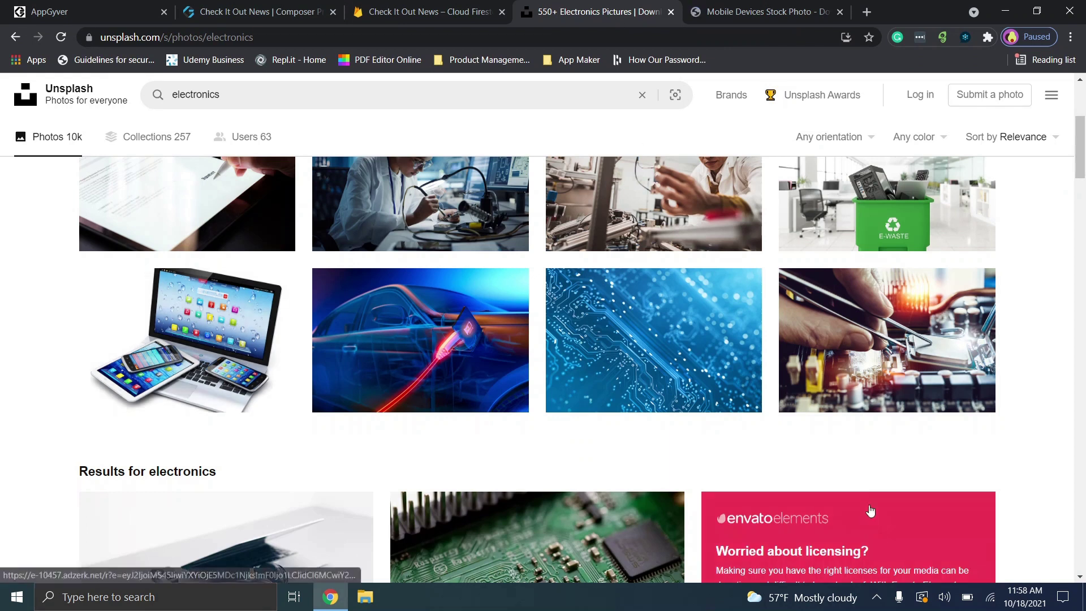
right_click(890, 314)
click(910, 318)
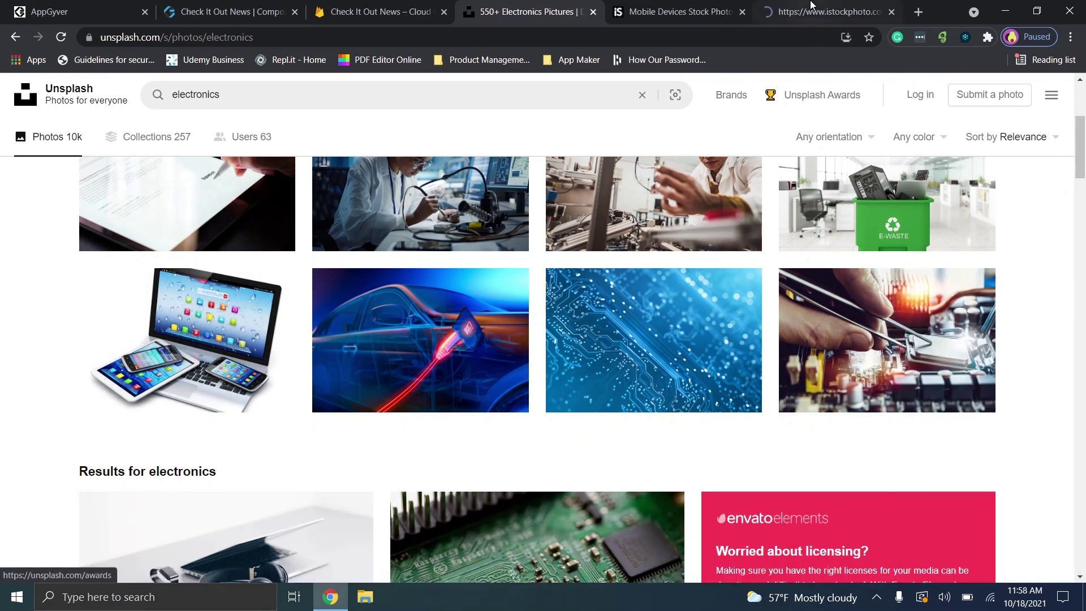
click(742, 12)
click(701, 5)
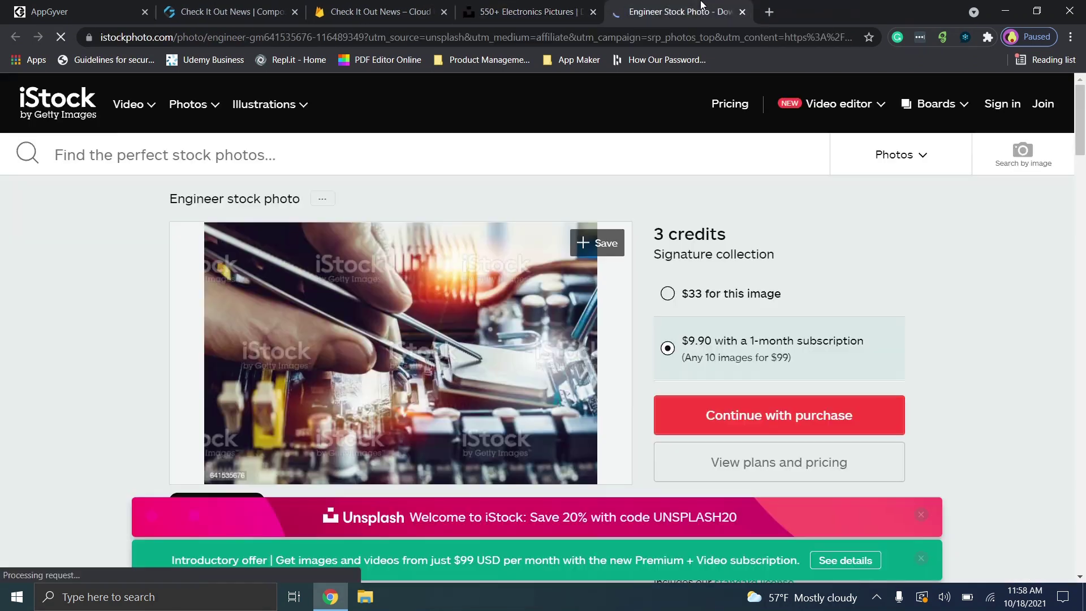
Step: Copy the image address of the engineer stock photo, then switch to the AppGyver composer and select the Electronics list item
right_click(347, 345)
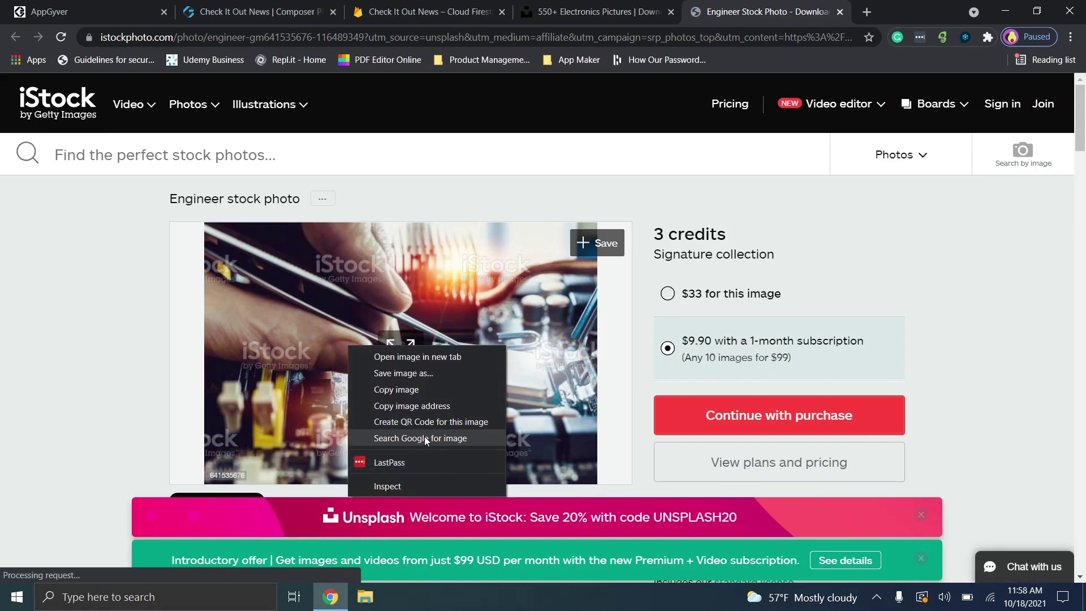
click(417, 403)
click(315, 7)
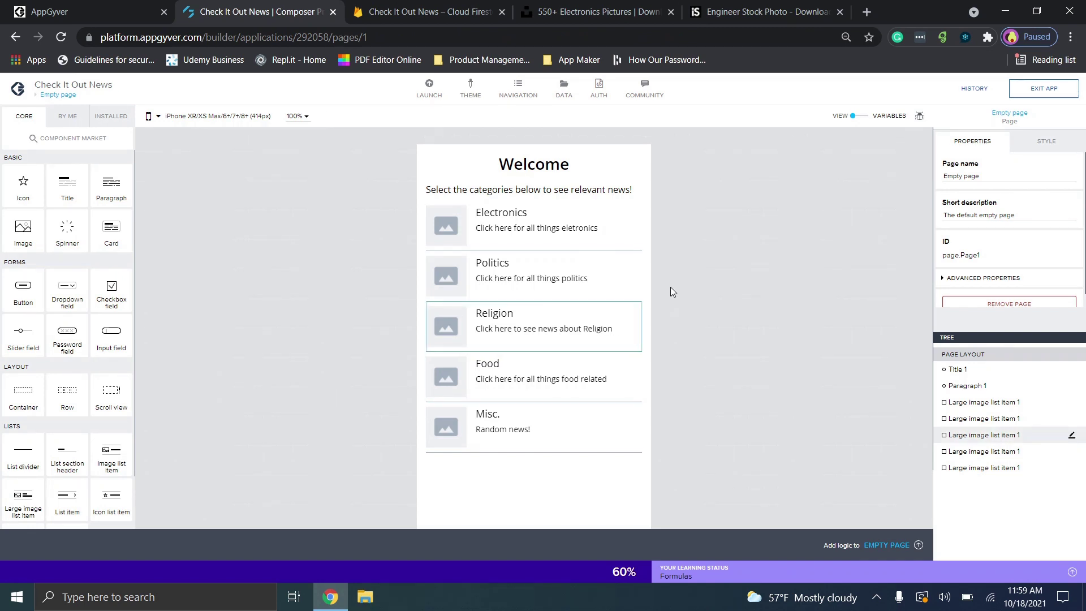
click(464, 222)
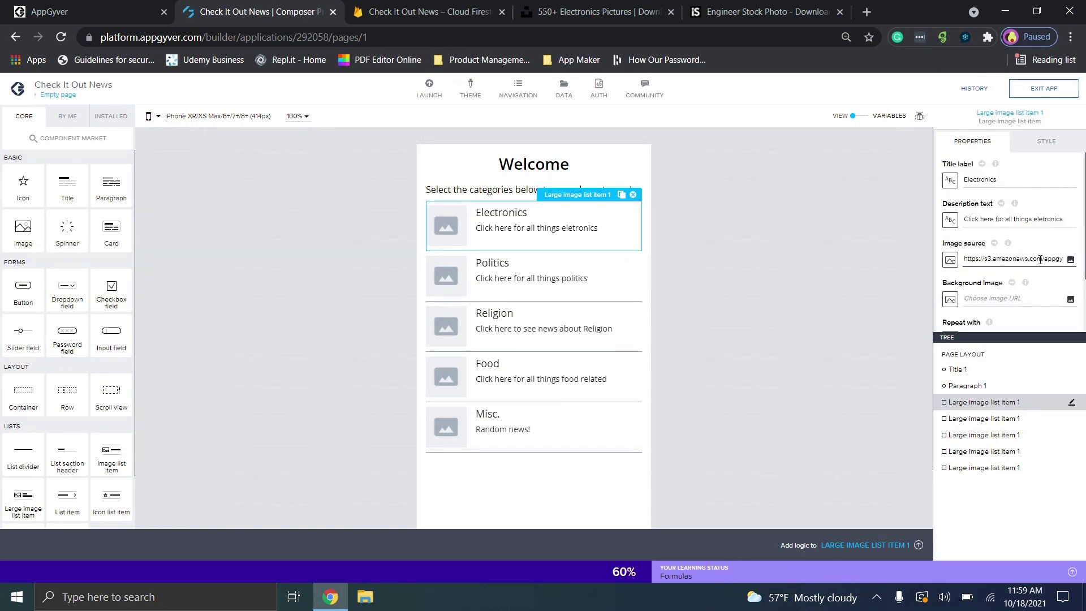
click(1070, 259)
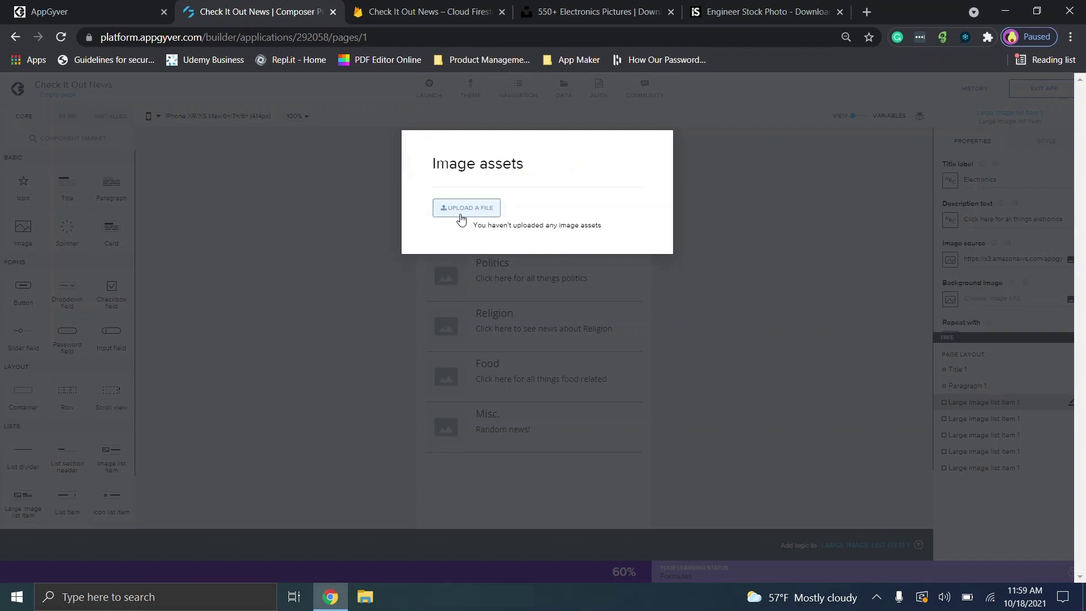
click(768, 224)
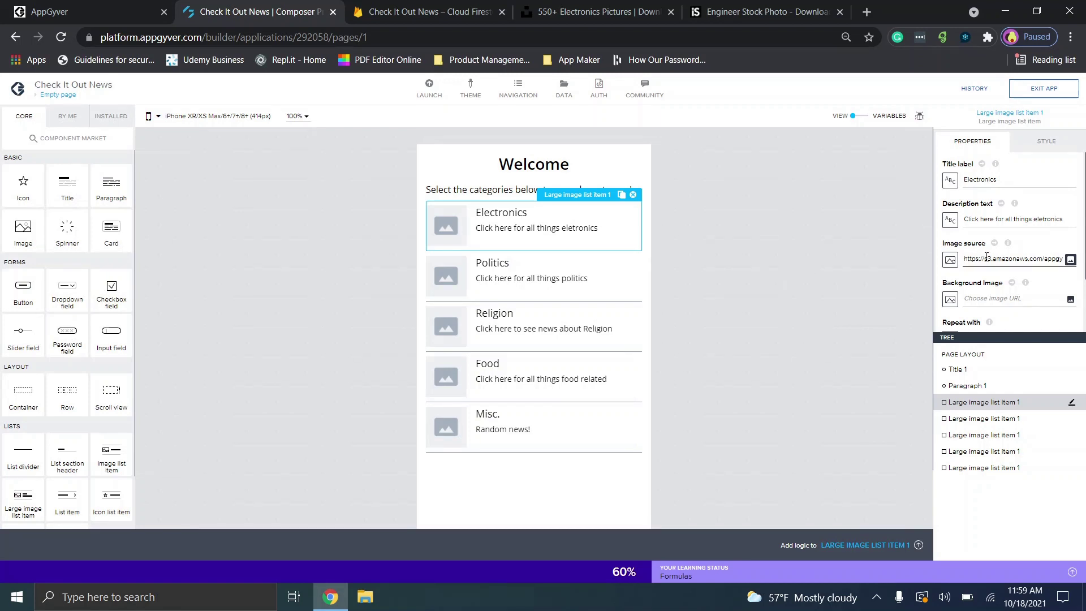
click(1070, 260)
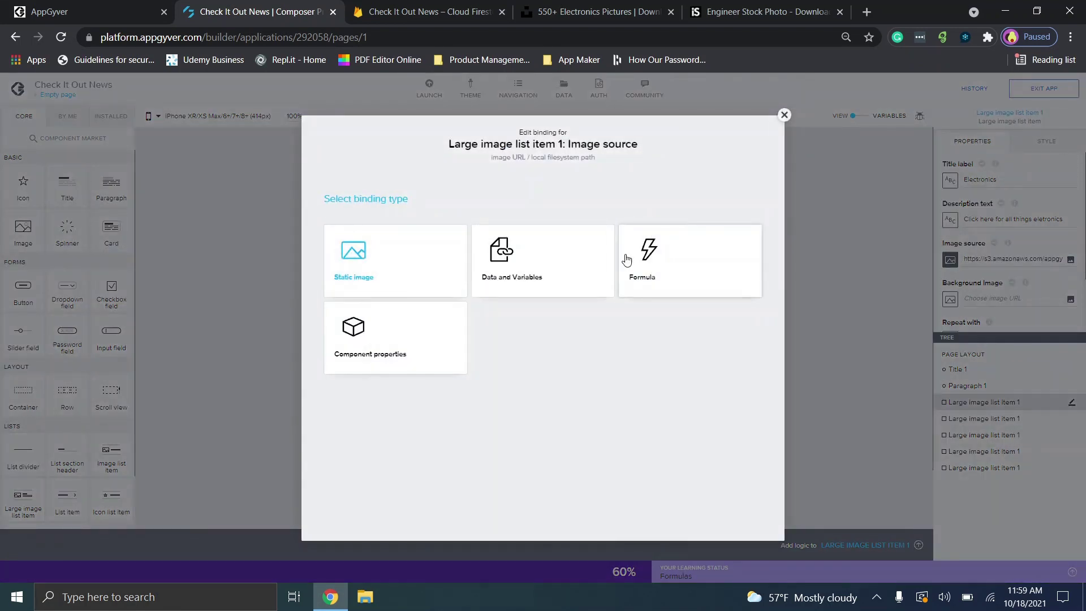
click(653, 259)
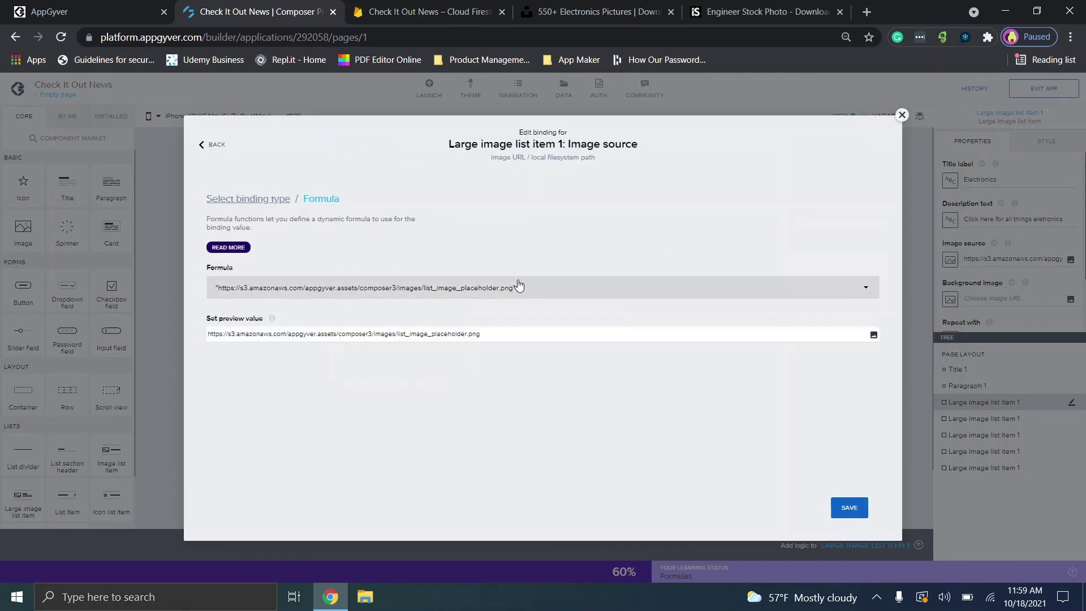
click(517, 284)
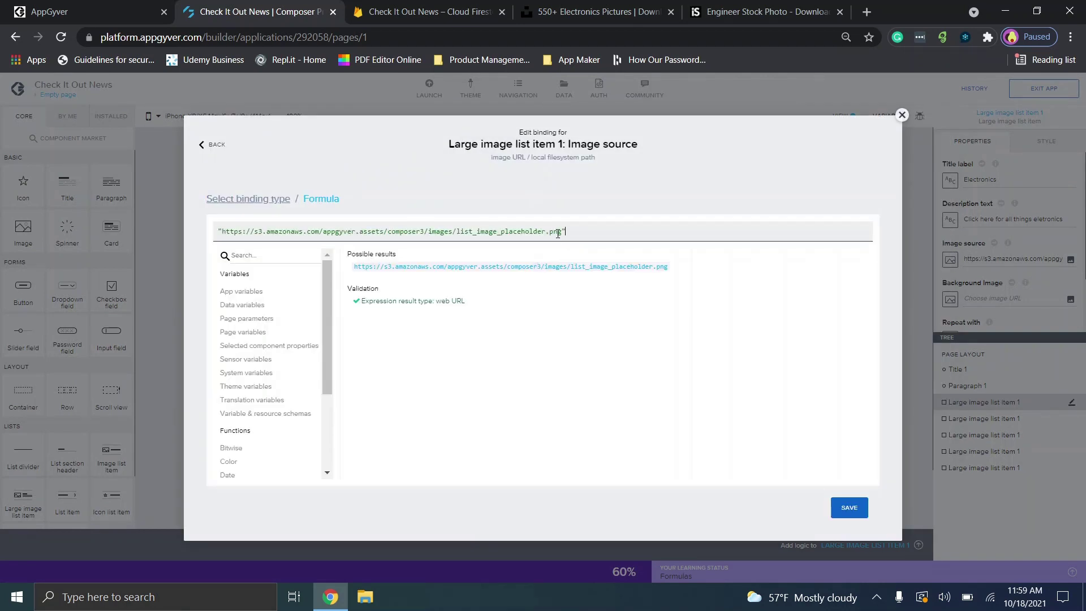
drag(563, 233, 239, 229)
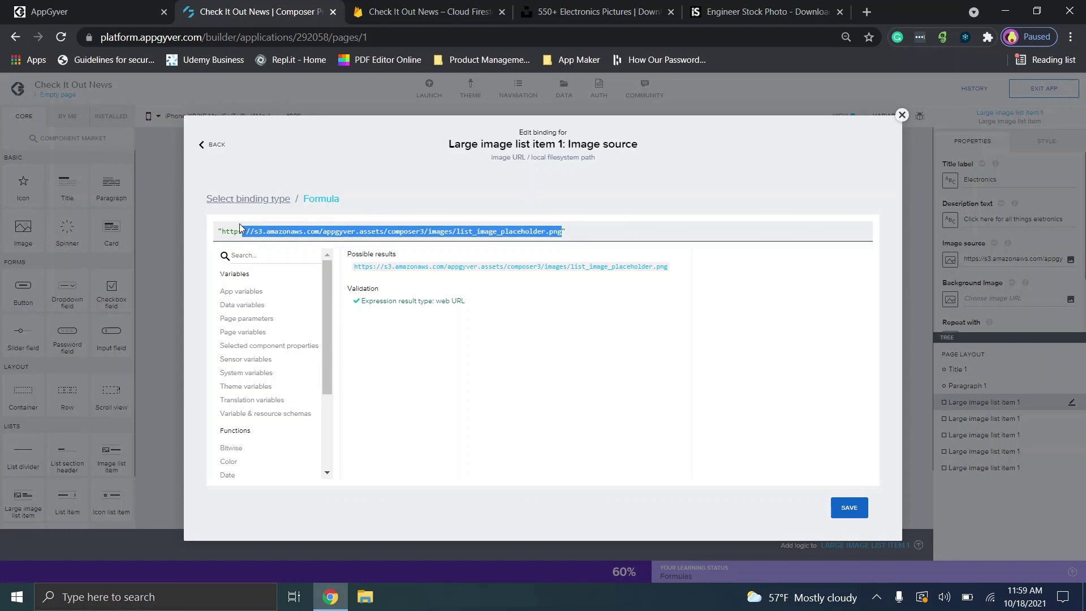
text(https://media.istockphoto.com/photos/engineer-picture-id641535676?s=612x612)
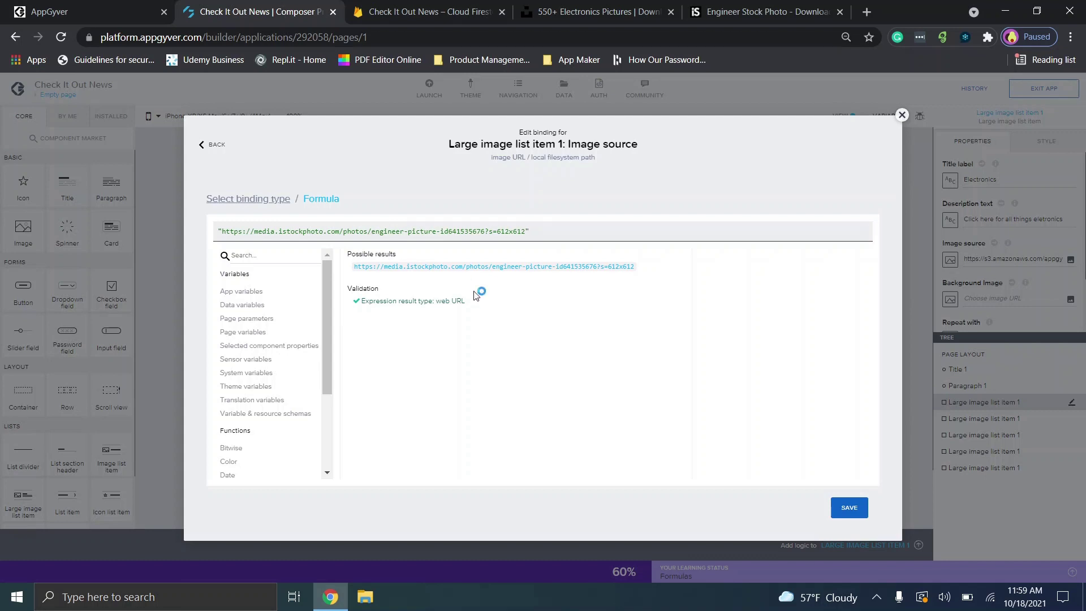
click(848, 512)
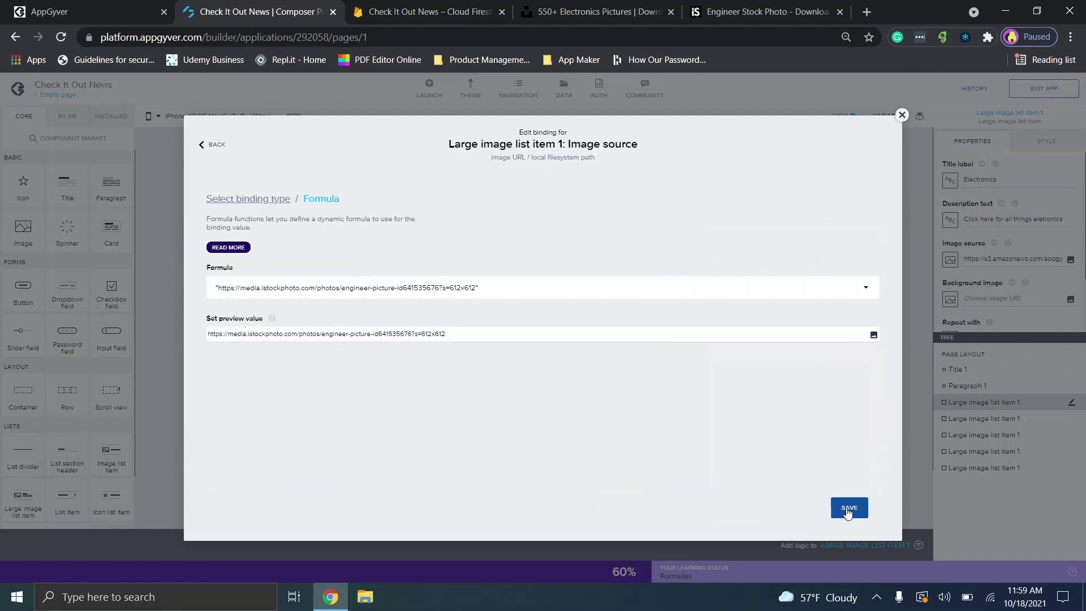
click(848, 509)
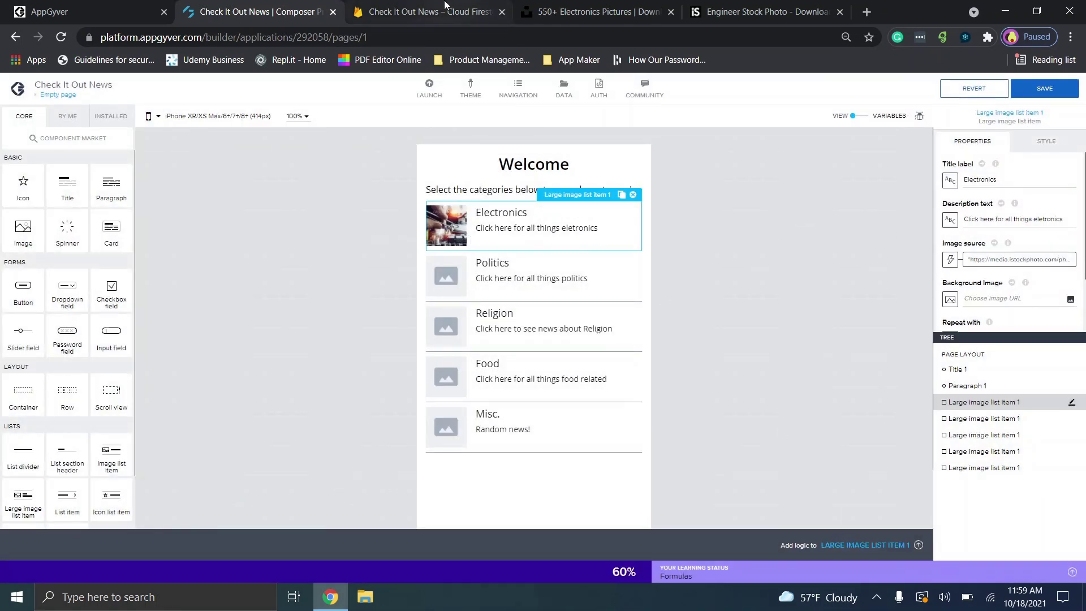
Step: Switch to Unsplash and replace the electronics search with a photo search for "politics"
click(588, 11)
scroll(420, 339, down, 3)
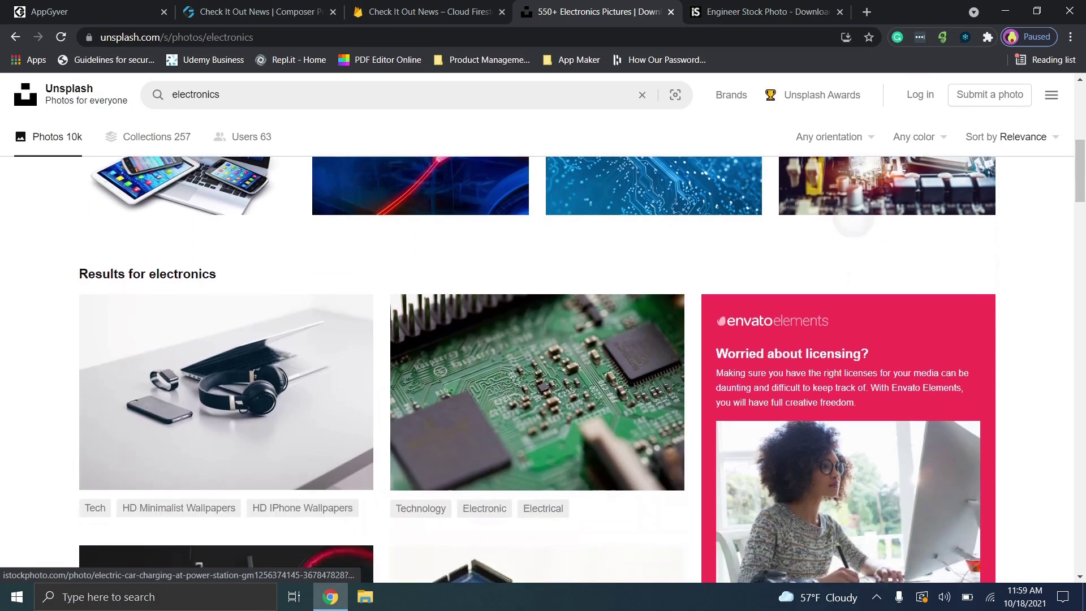
click(300, 11)
key(ctrl+4)
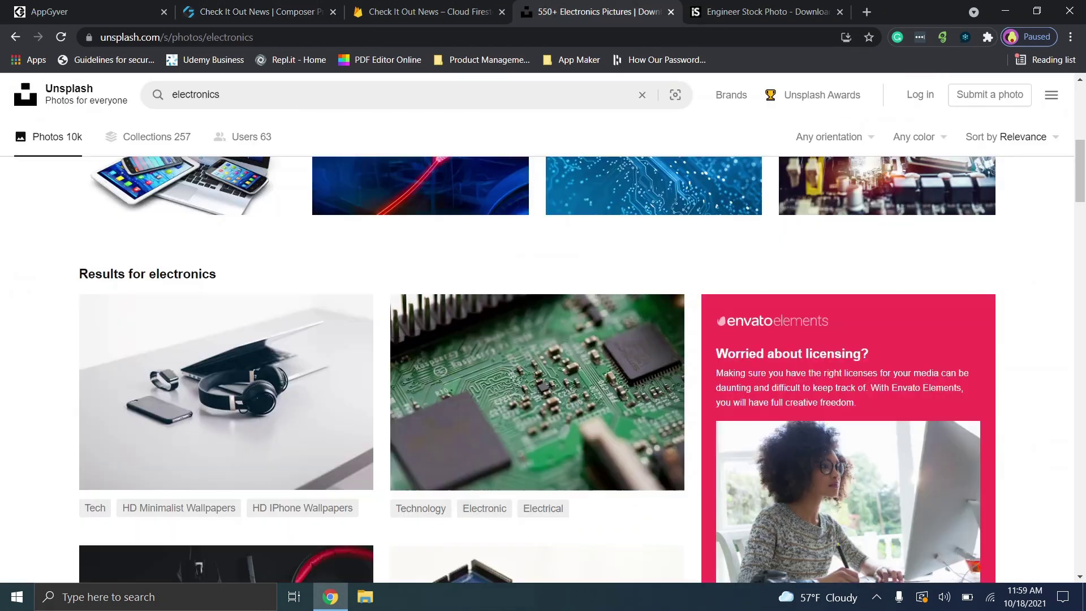
click(217, 104)
key(ctrl+a)
text(pol)
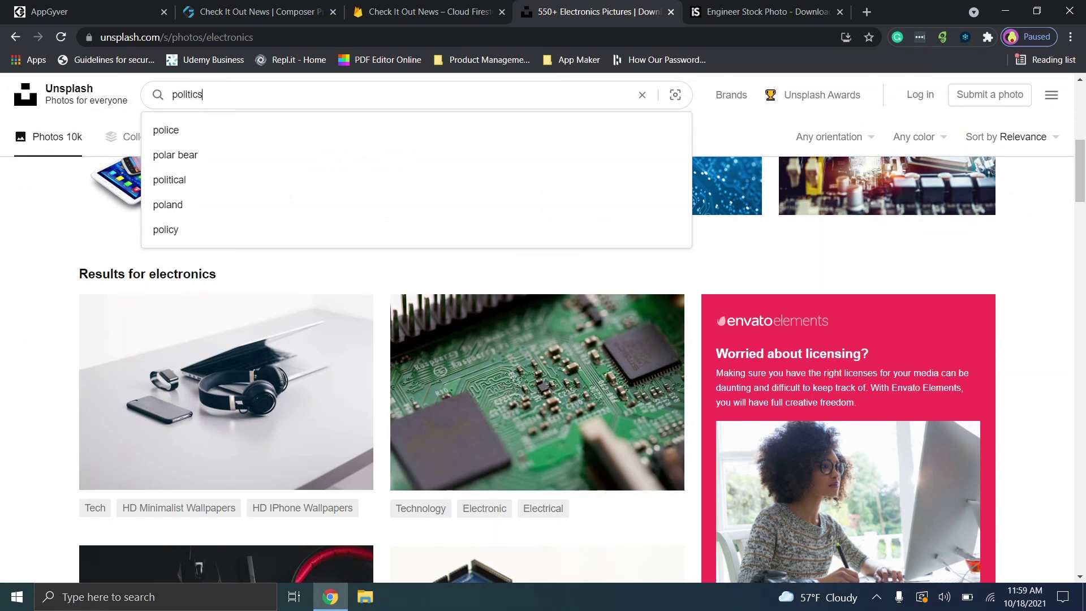
key(Return)
Step: Switch back to the AppGyver composer and rename the welcome page to "Home"
click(289, 5)
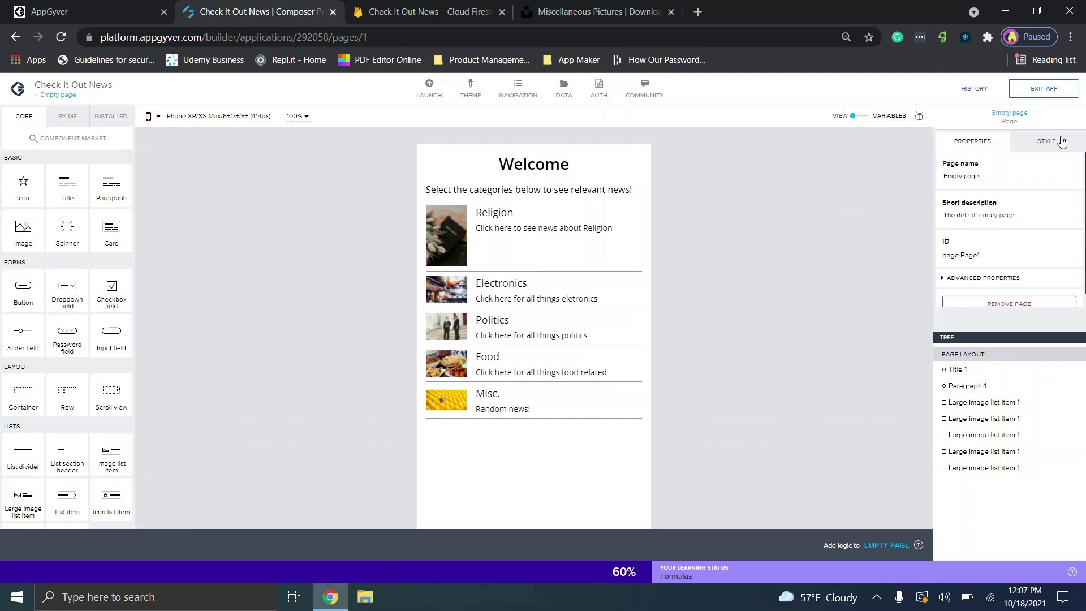
triple_click(982, 174)
text(Home)
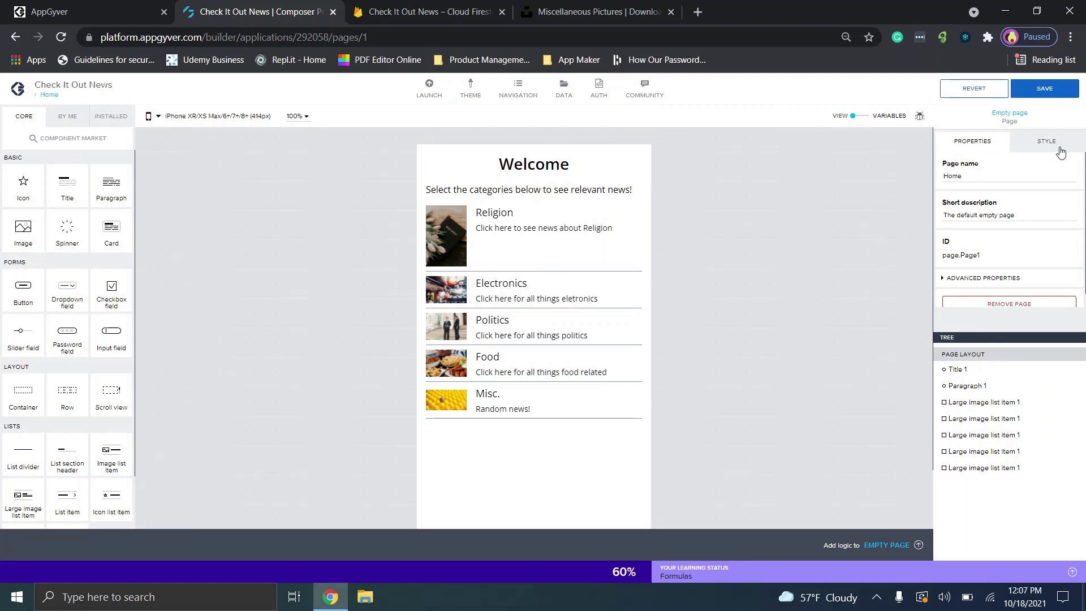
Step: Set the Home page's background color to light blue #92DAF1, save the application and dismiss the notification
click(1054, 146)
scroll(1045, 252, down, 1)
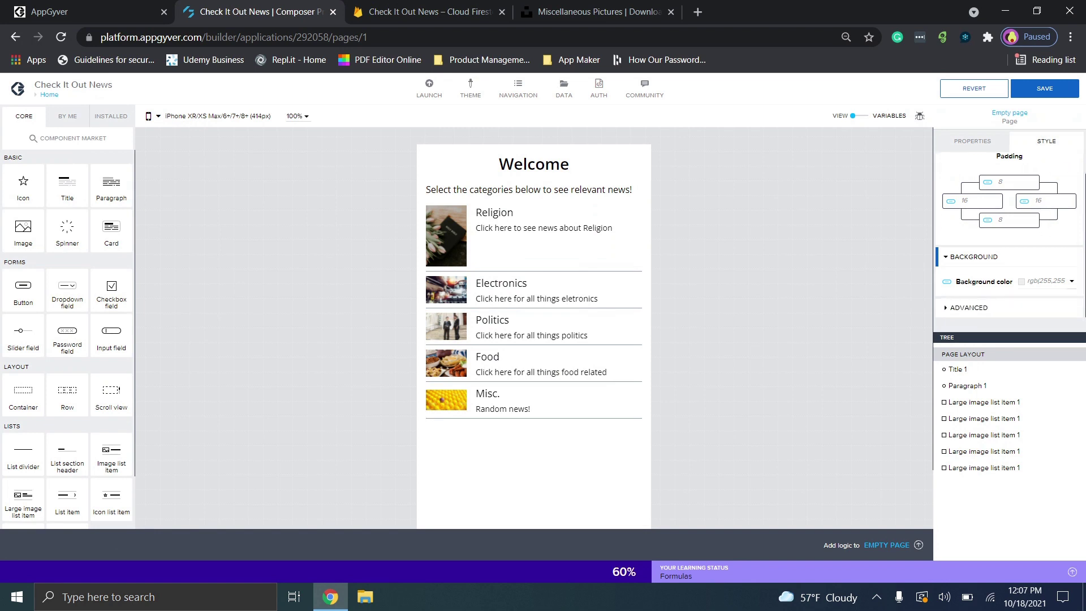
click(1071, 283)
mouse_move(1000, 301)
mouse_down()
mouse_move(1032, 290)
mouse_move(998, 293)
mouse_up()
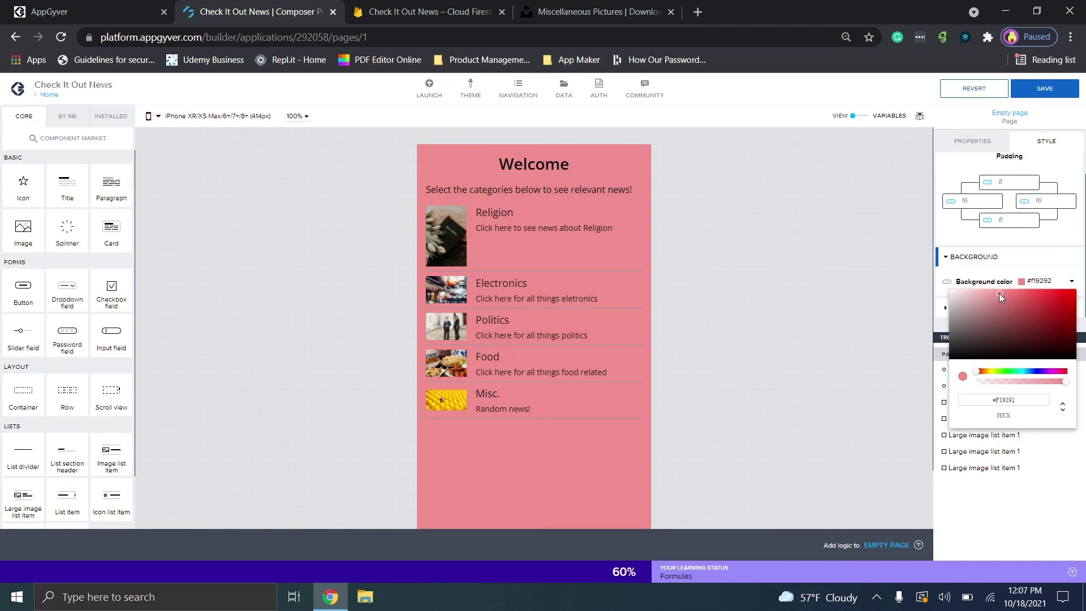
click(1027, 372)
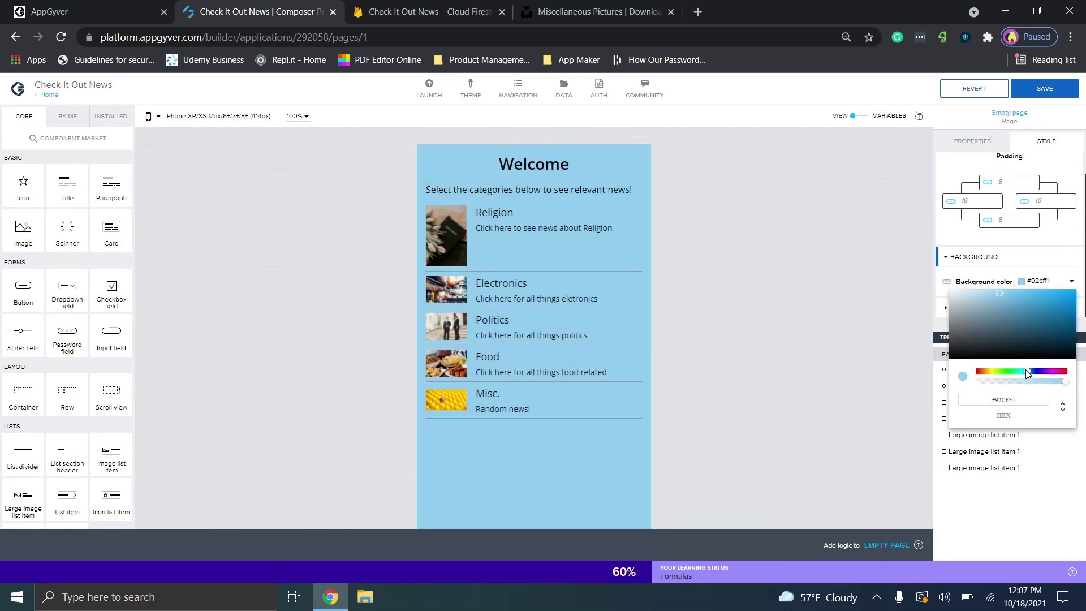
click(1026, 369)
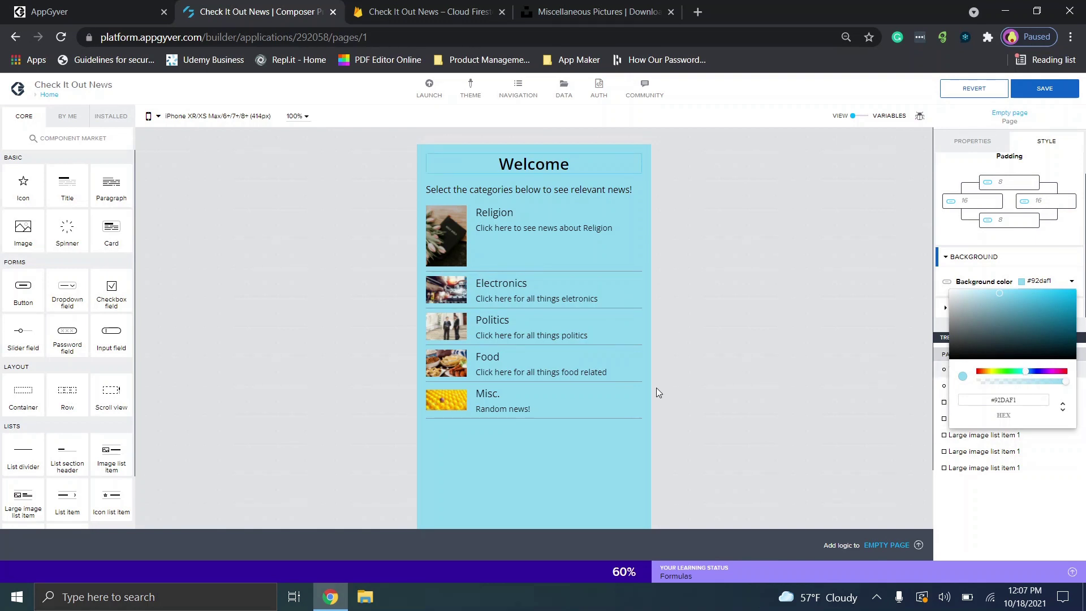
click(1044, 90)
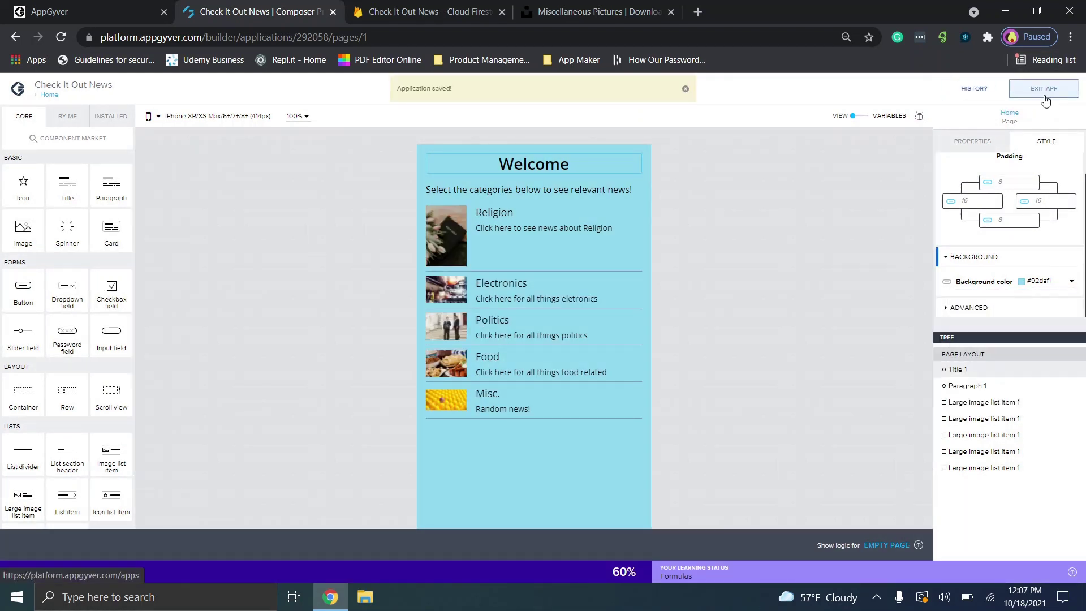
click(685, 90)
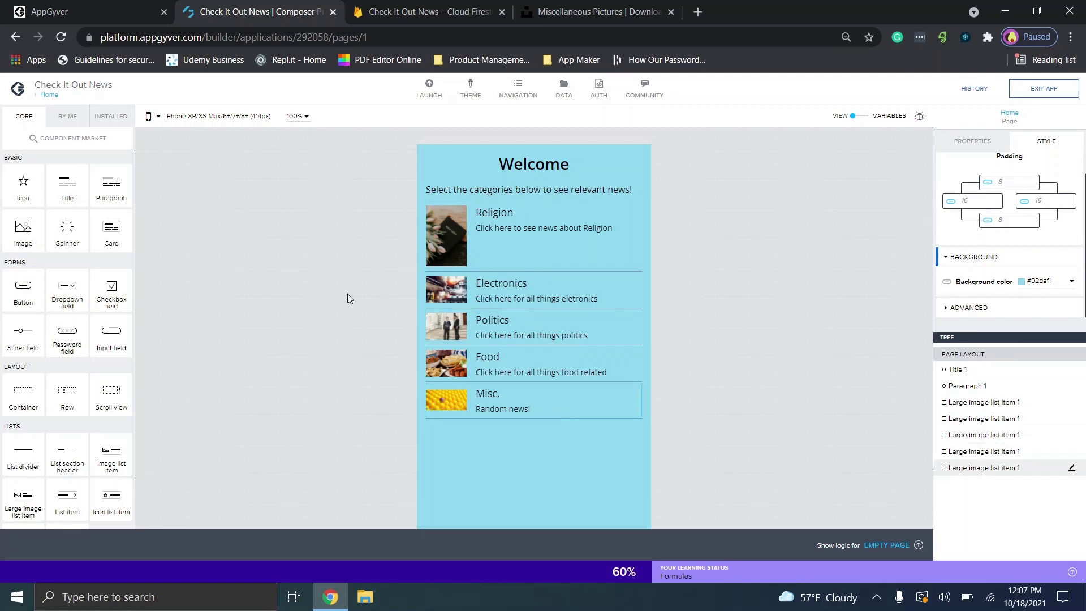
Step: Add a new page named "Religion" to the app
click(53, 96)
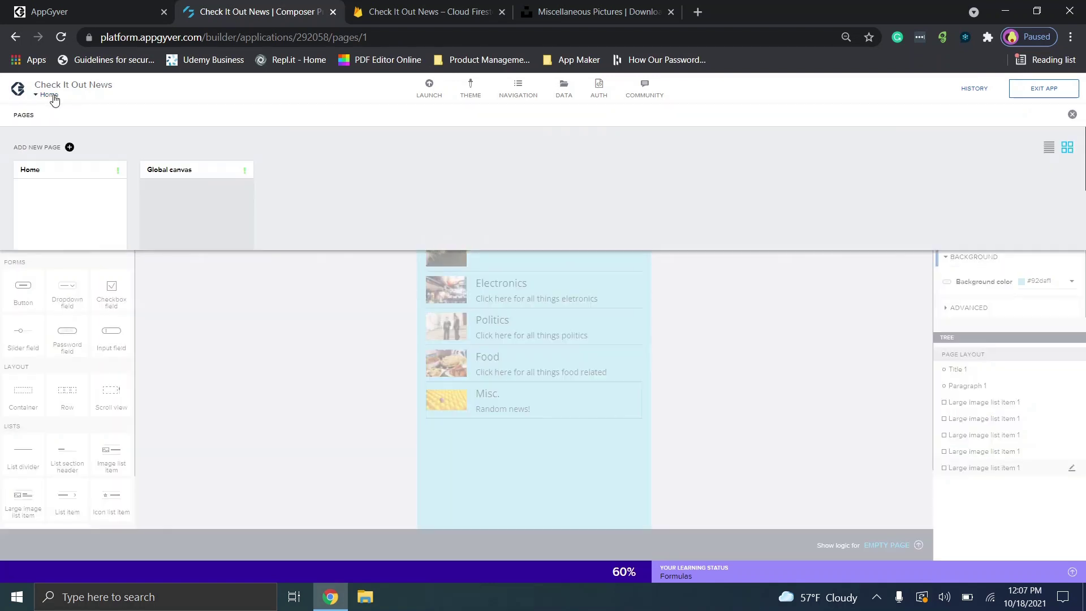
click(65, 147)
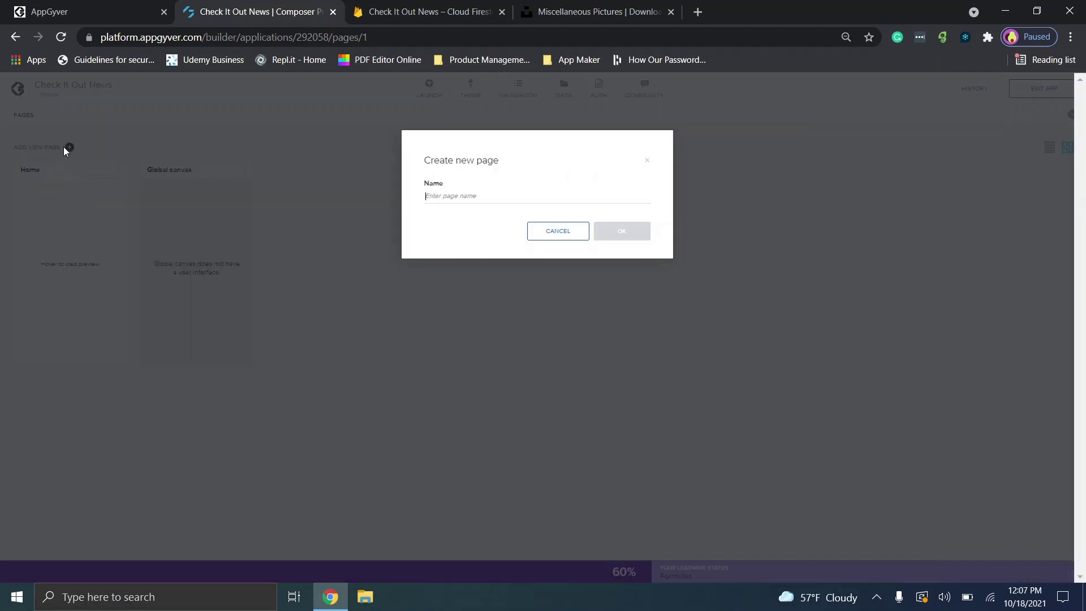
text(Religion)
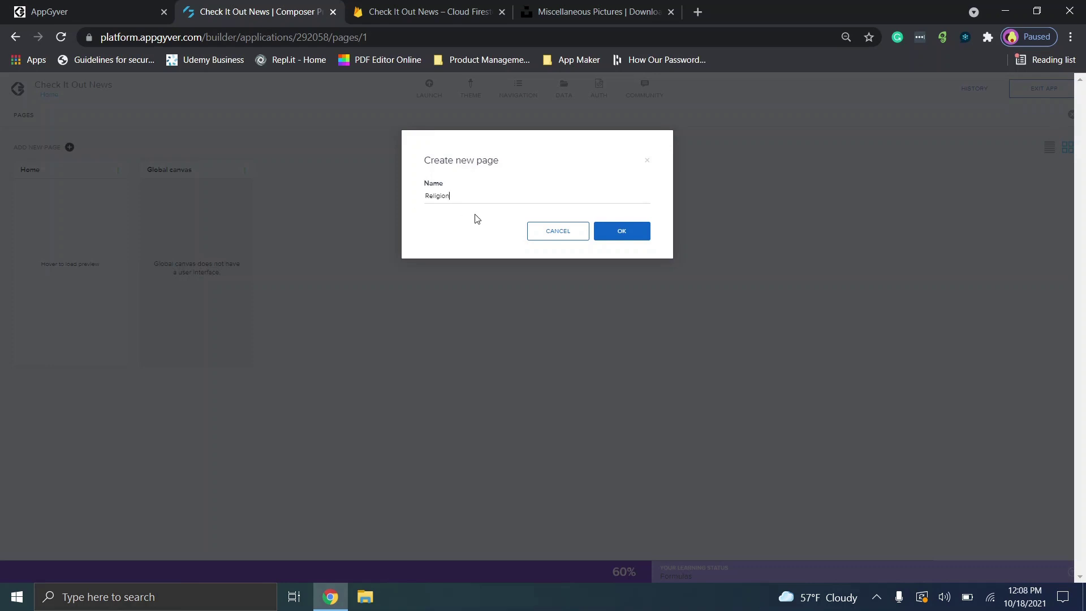
click(613, 232)
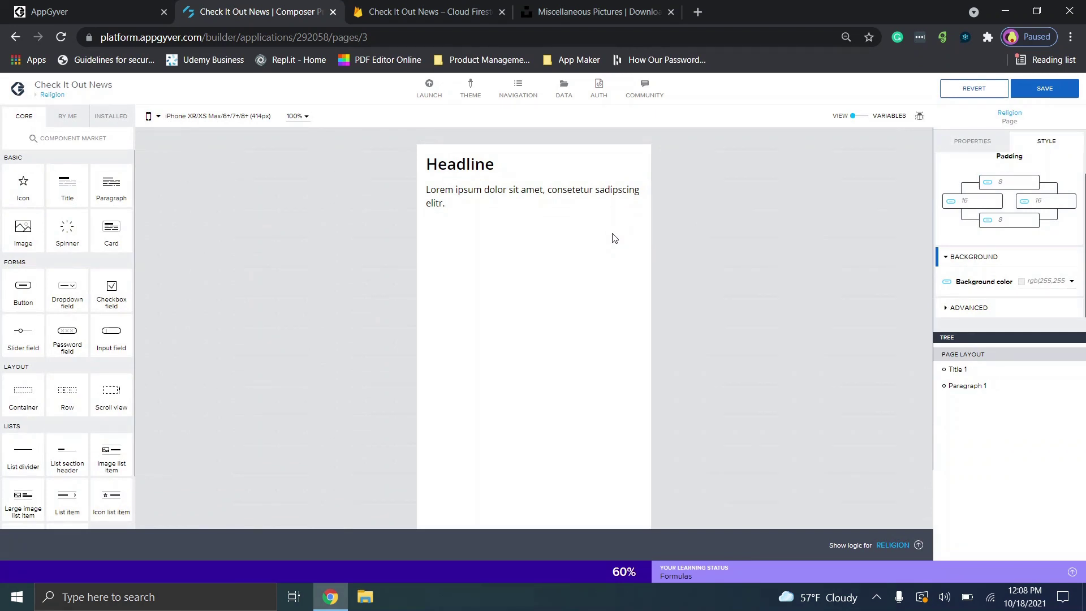
Step: Replace the new page's Headline title text with "Religion"
click(482, 161)
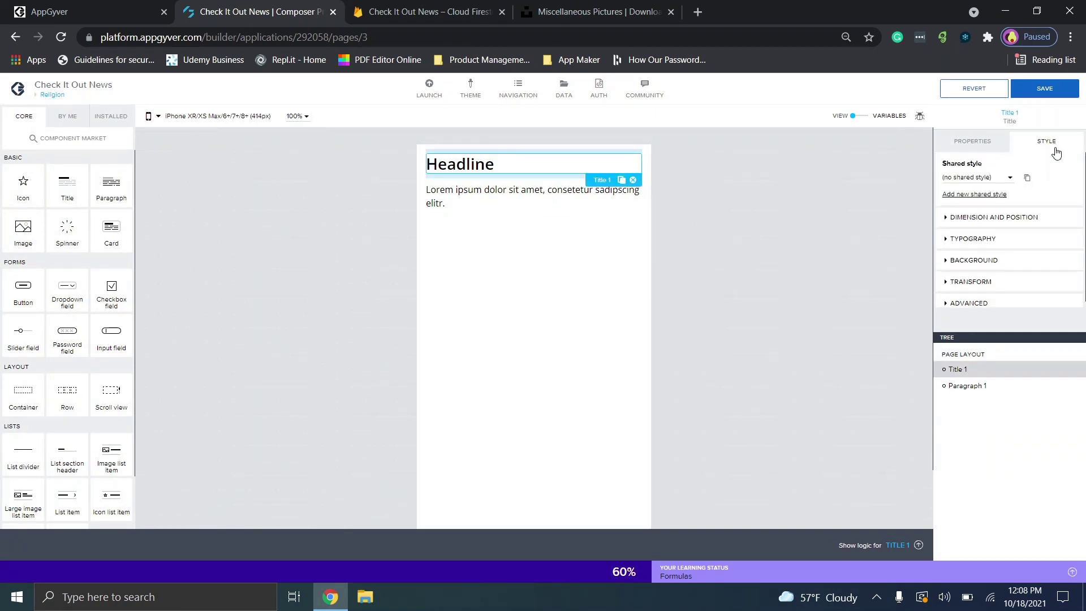
click(974, 142)
drag(1004, 186, 938, 196)
text(igion)
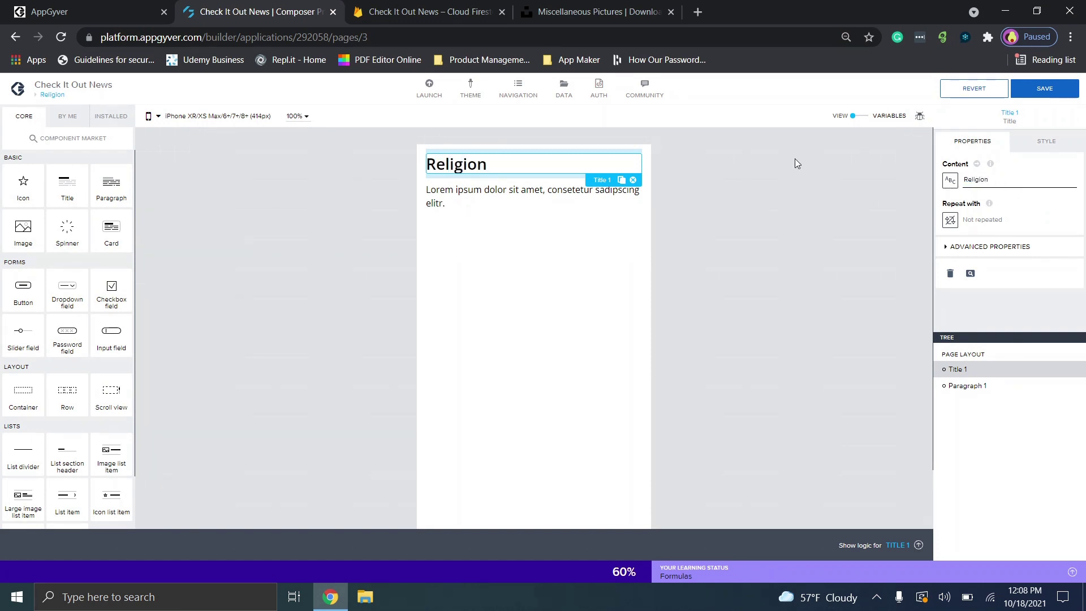
Step: Set the Religion title's text alignment to center in its typography style
click(1046, 141)
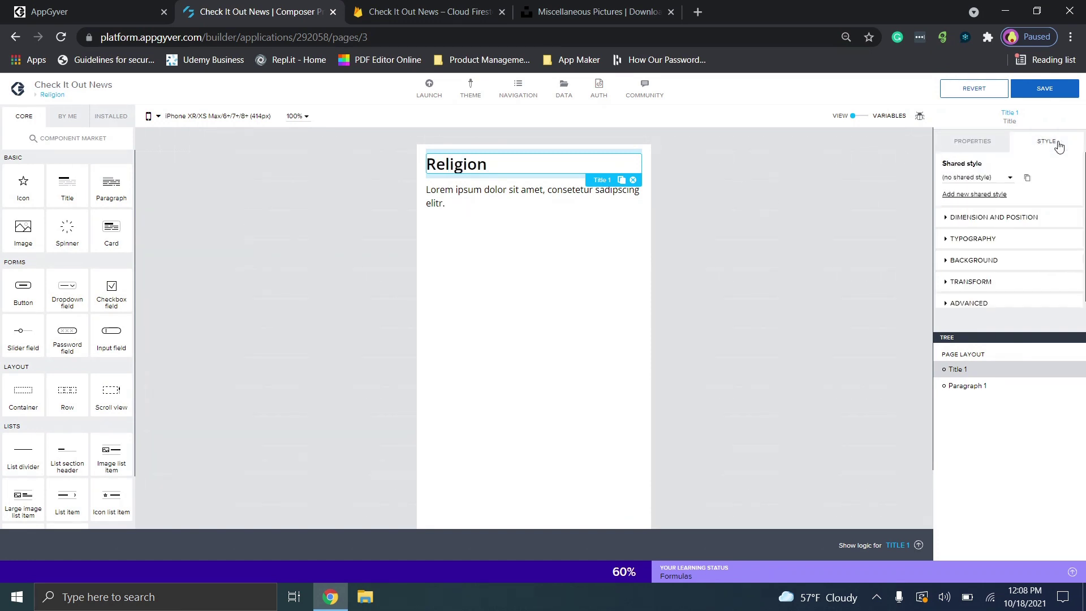
click(967, 240)
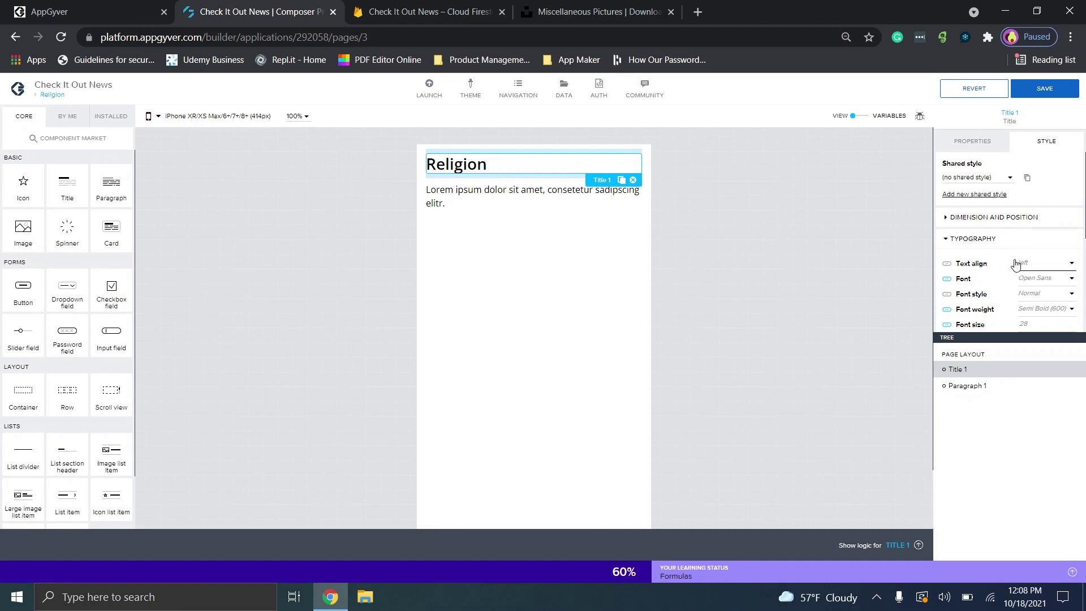
click(1026, 264)
click(1047, 306)
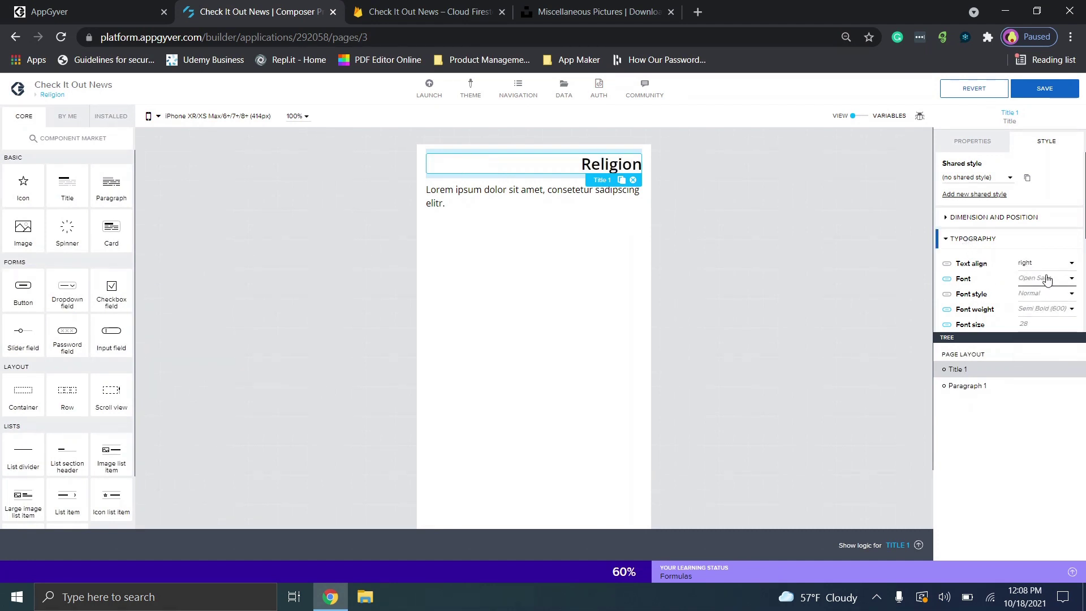
click(1046, 264)
click(1044, 325)
scroll(1045, 290, down, 2)
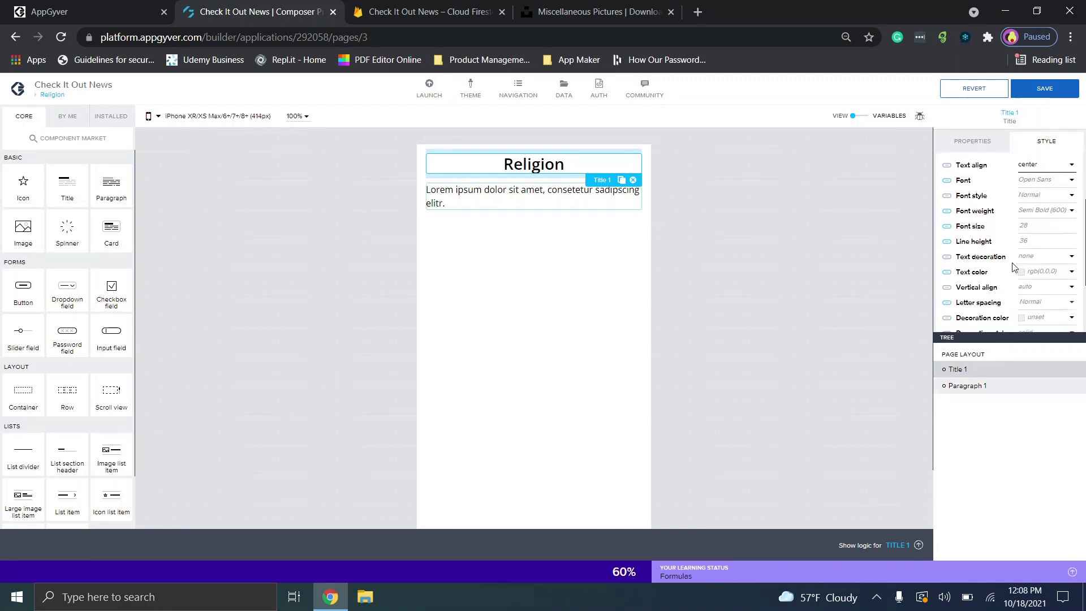
Step: Replace the Religion page's paragraph content with "Description here..."
click(538, 198)
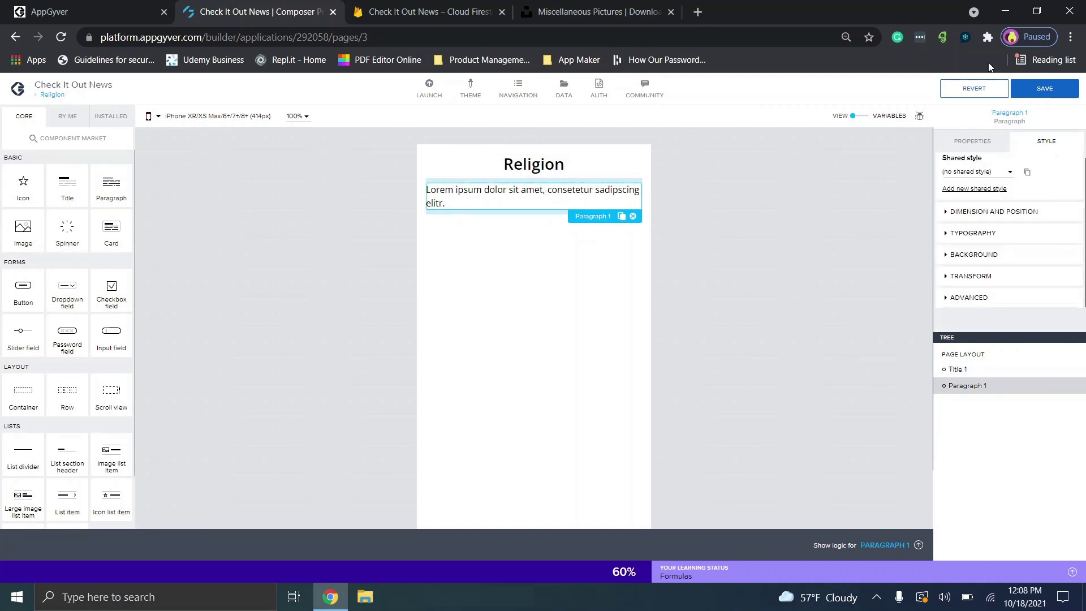
click(990, 145)
click(994, 180)
key(ctrl+a)
text(D)
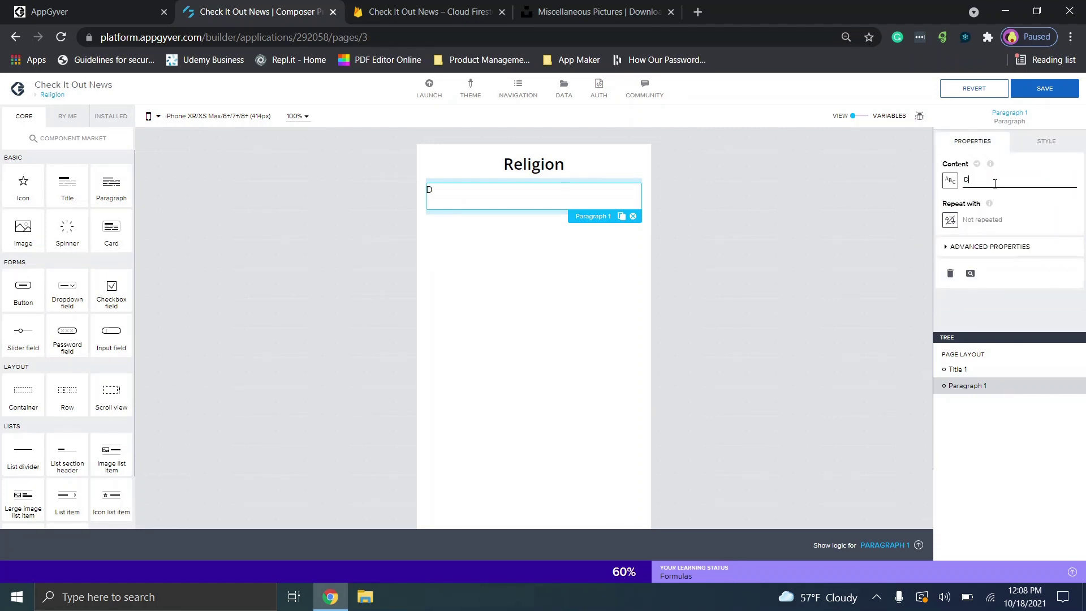
text(escription here...)
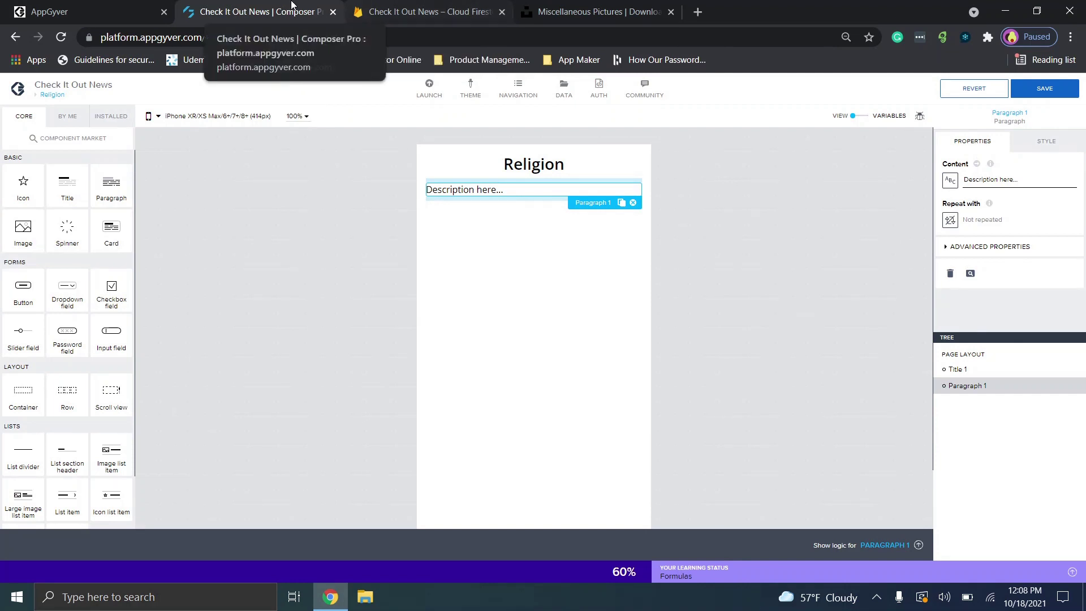
Step: Switch to Cloud Firestore and start a new string field named ImageURL in the News 1 document
click(396, 4)
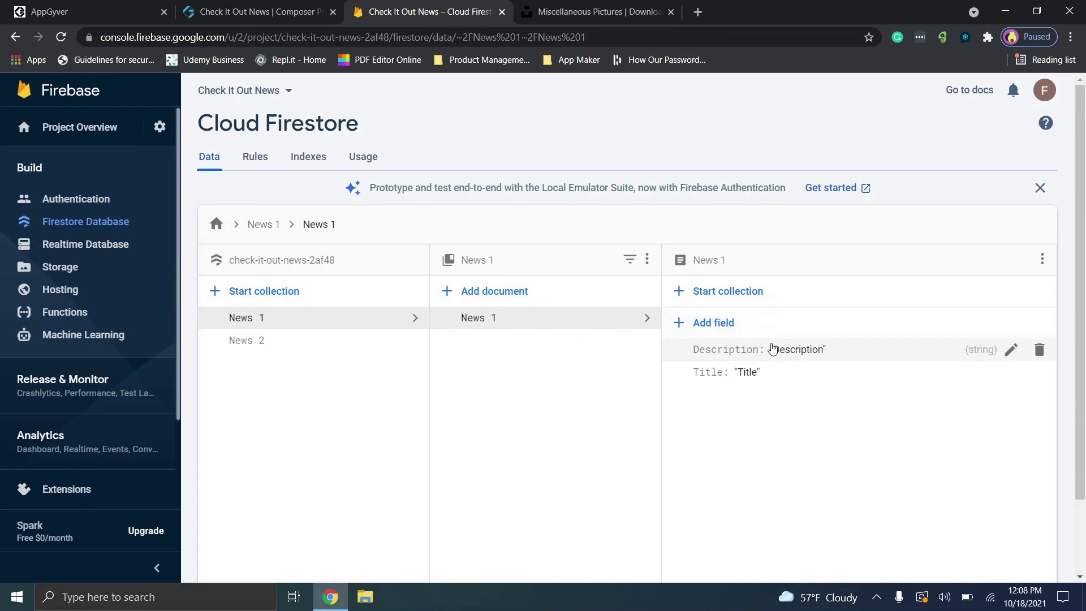
click(734, 331)
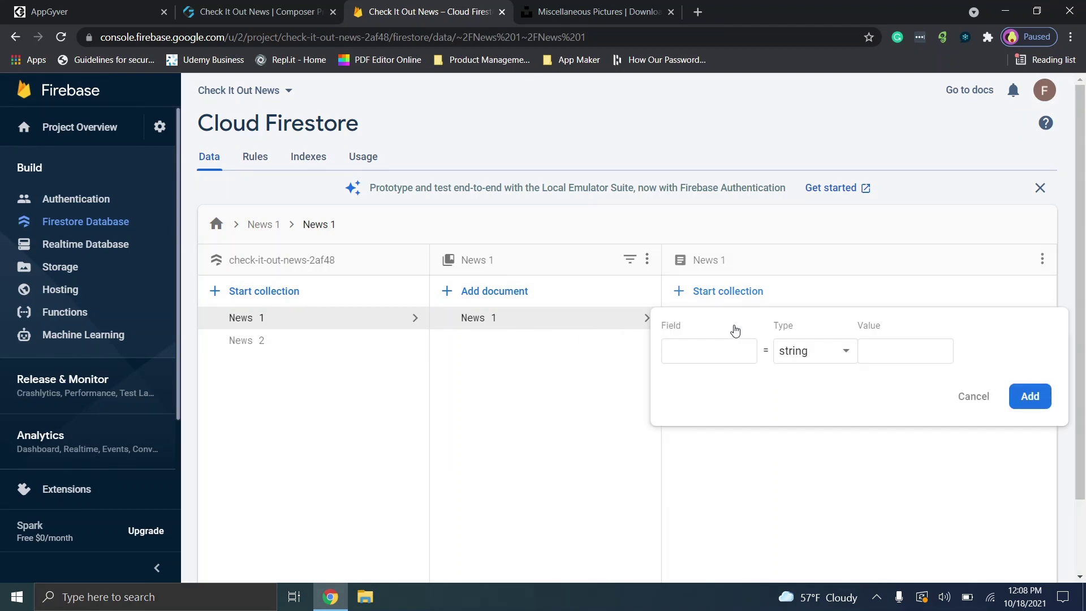
click(732, 351)
text(ImageURL)
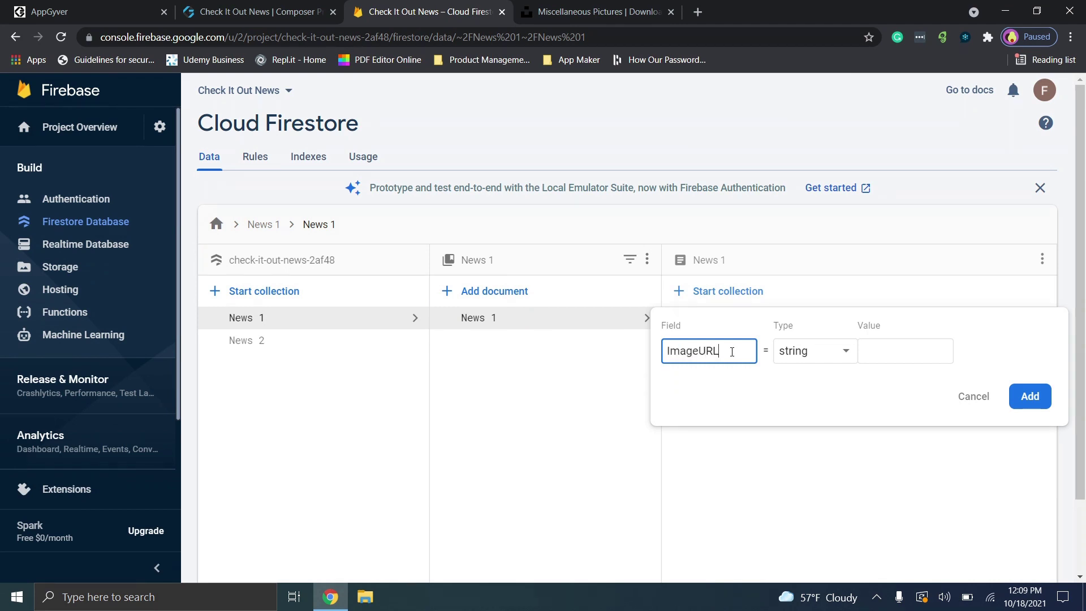
click(911, 348)
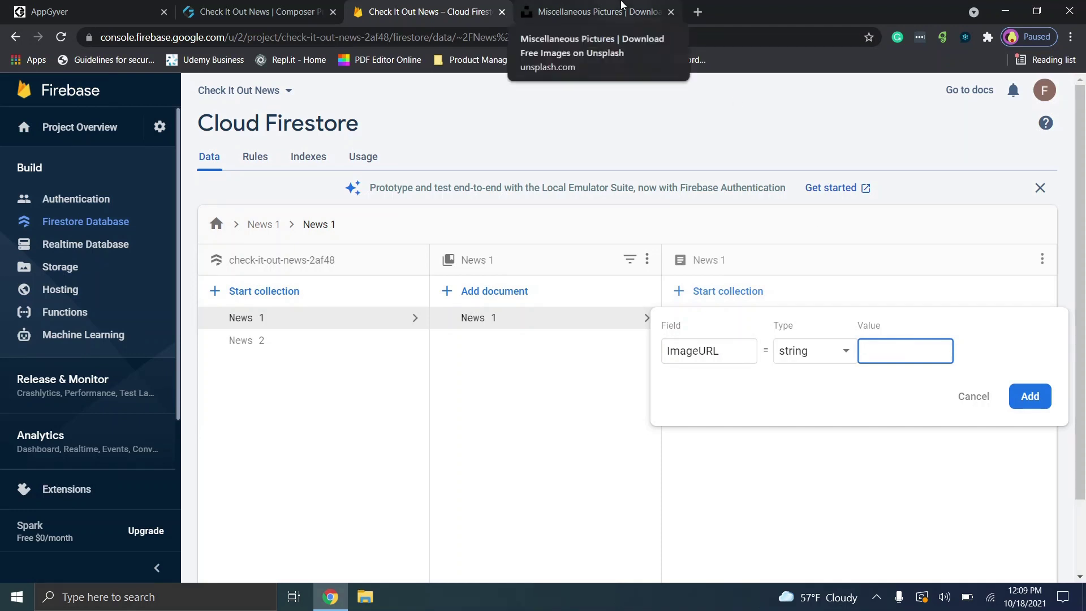
Step: Search Unsplash for "bible" and copy the image address of the open Bible on gold background photo
click(622, 8)
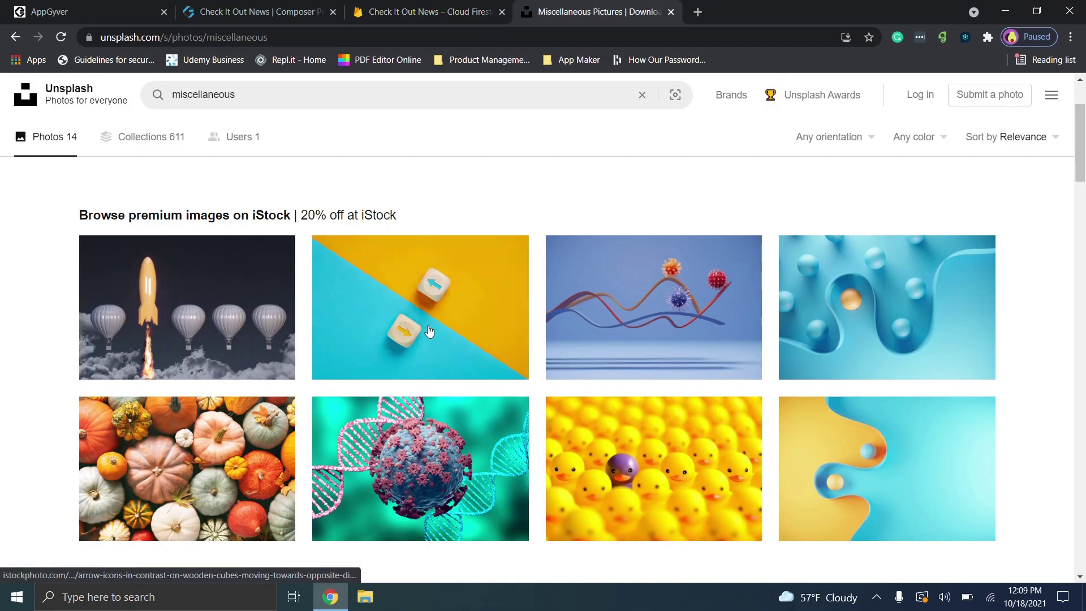
double_click(175, 104)
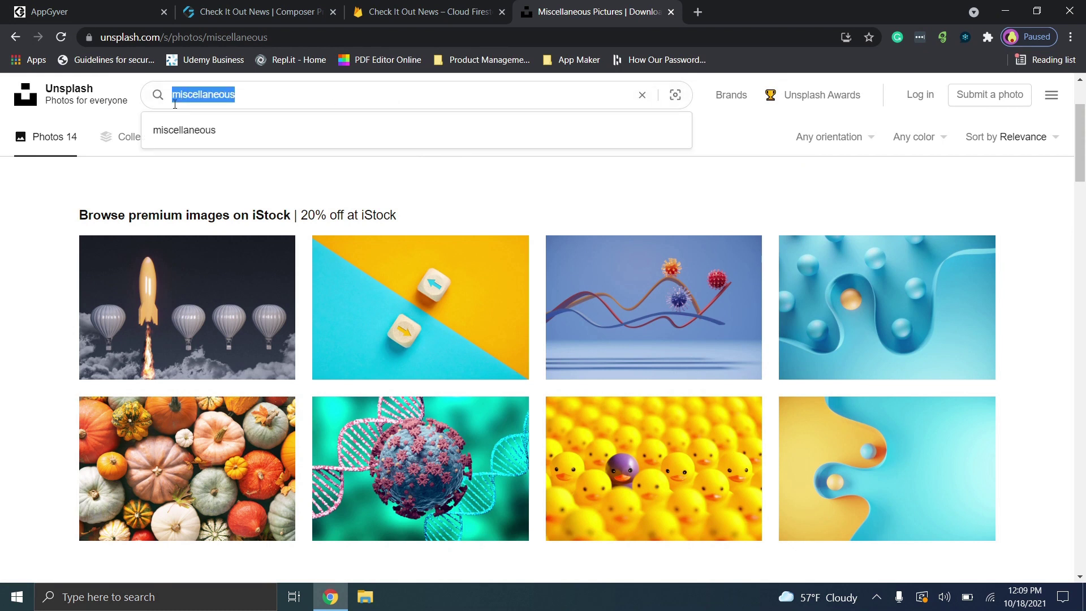
text(bible)
key(Return)
click(380, 10)
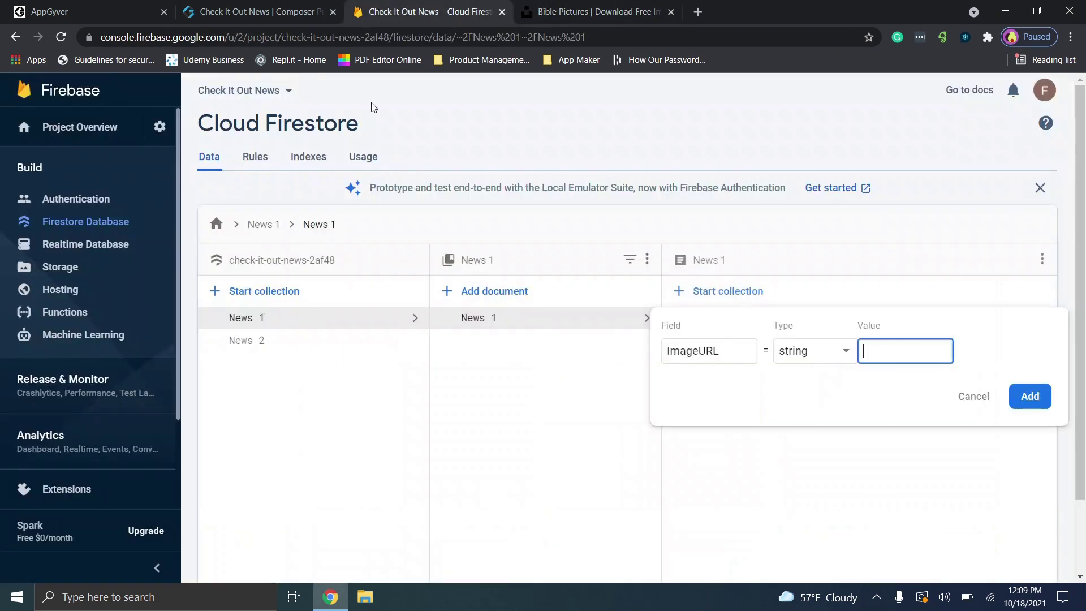
click(622, 10)
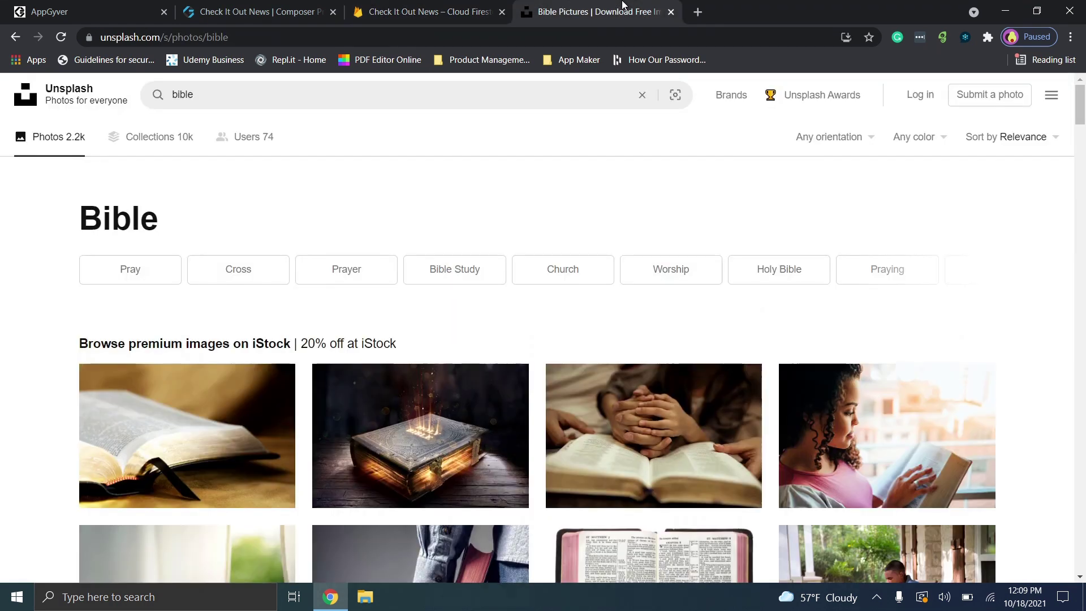
click(136, 453)
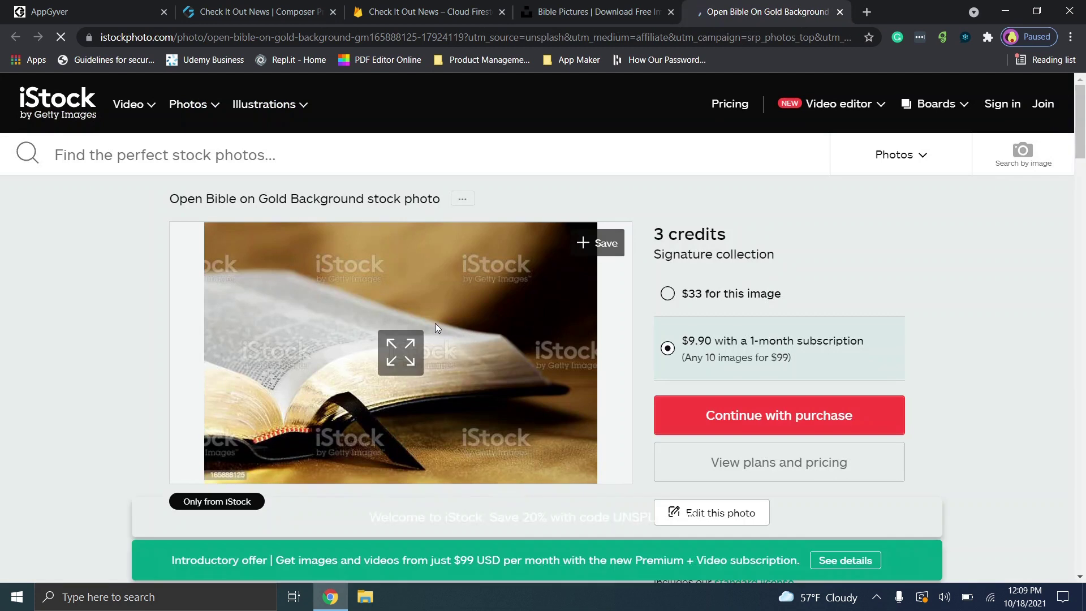
right_click(436, 323)
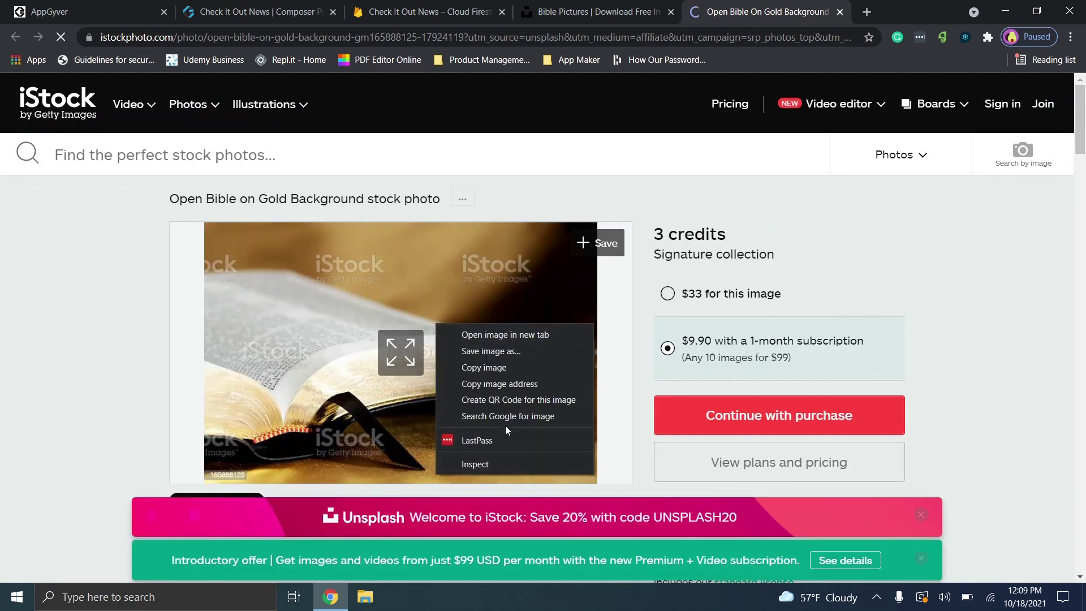
click(500, 384)
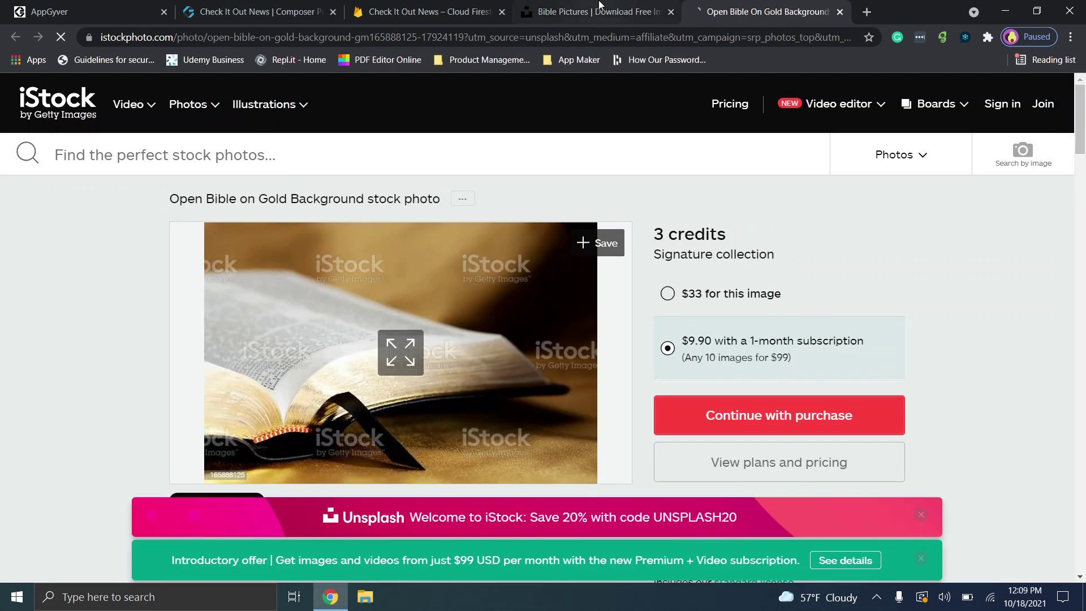
Step: Paste the copied Bible image address as the ImageURL value in Firestore's News 1 document and add the field
click(426, 11)
text(https://media.istockphoto.com/photos/open-bible-on-gold-background-picture-id165888125?s=612x612)
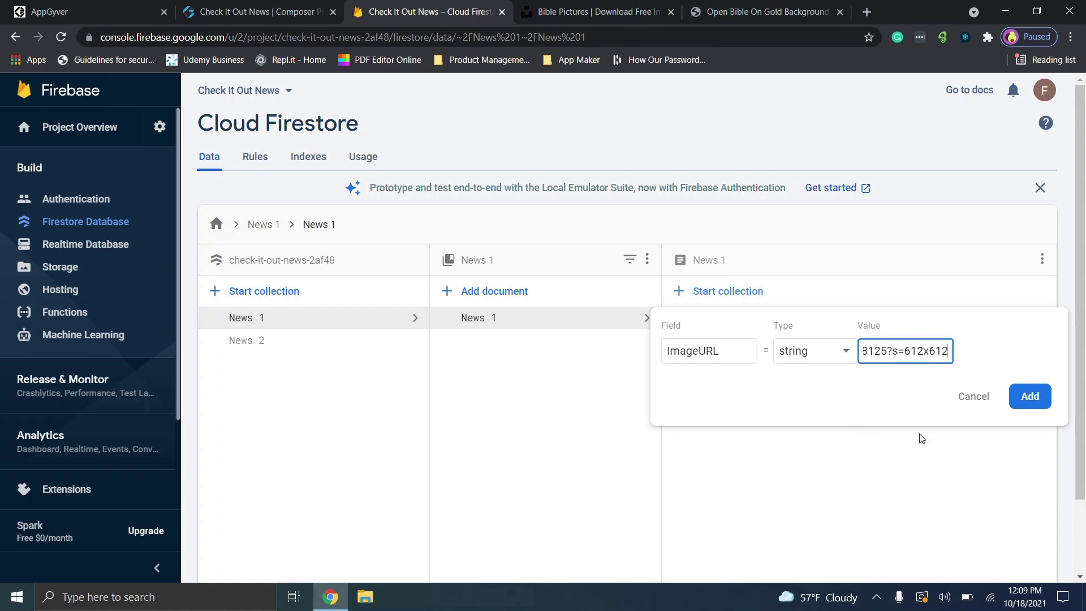
click(1017, 398)
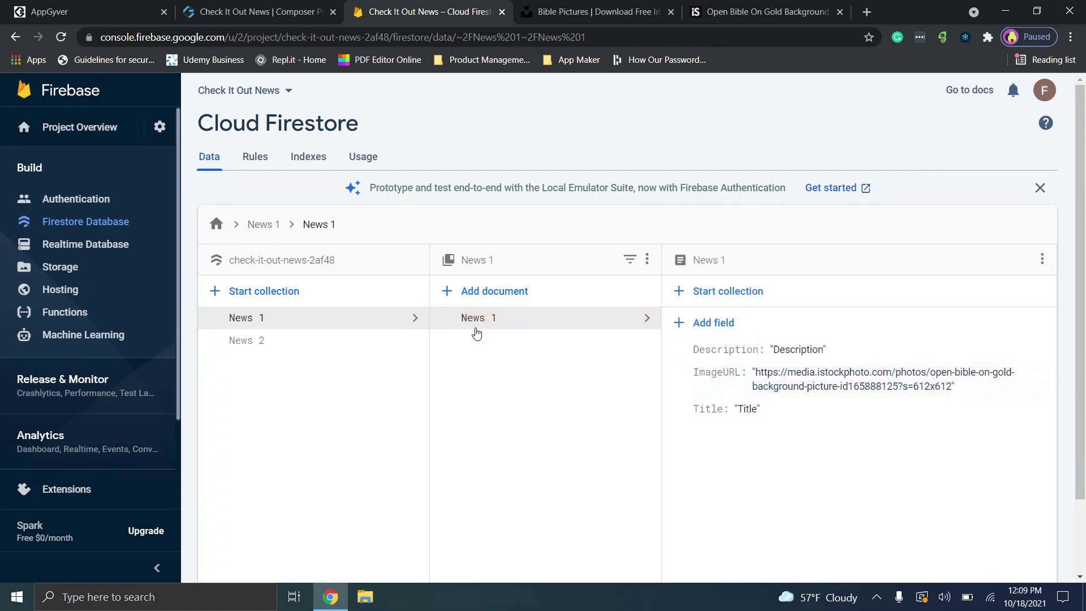
Step: Open the News 2 collection's document and start a new string field named ImageURL
click(255, 341)
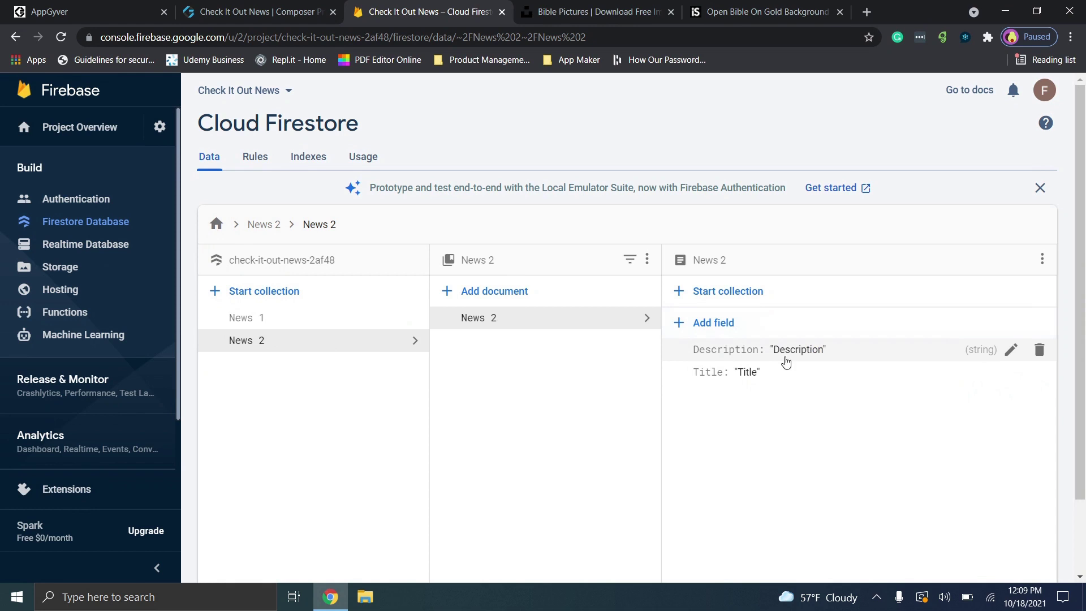
click(695, 323)
click(701, 350)
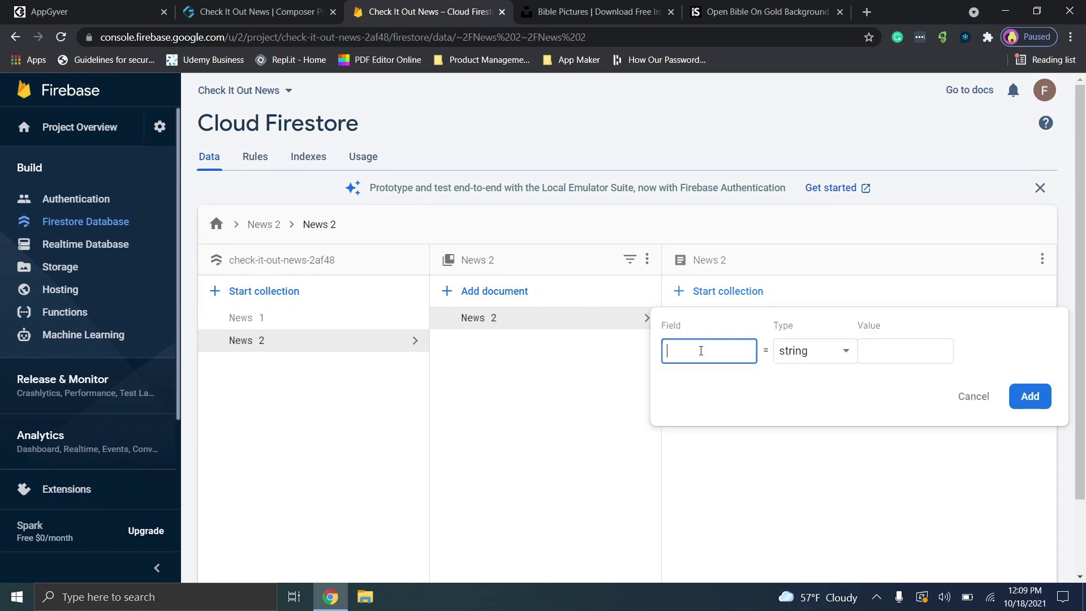
text(ImageURL)
click(942, 362)
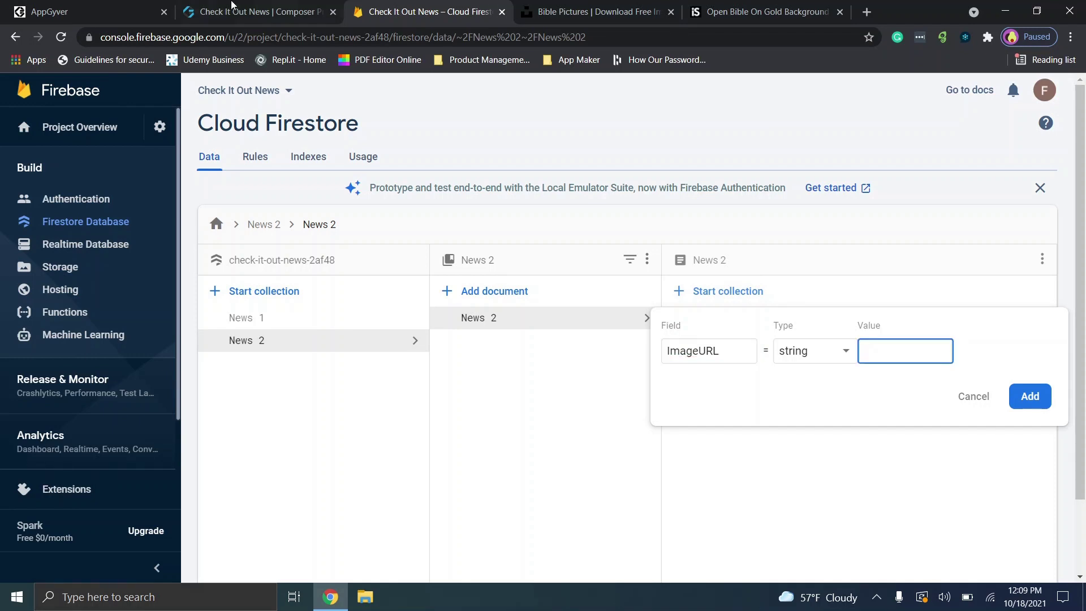
Step: Switch to AppGyver and add a Large image list item below the description paragraph on the Religion page
click(231, 6)
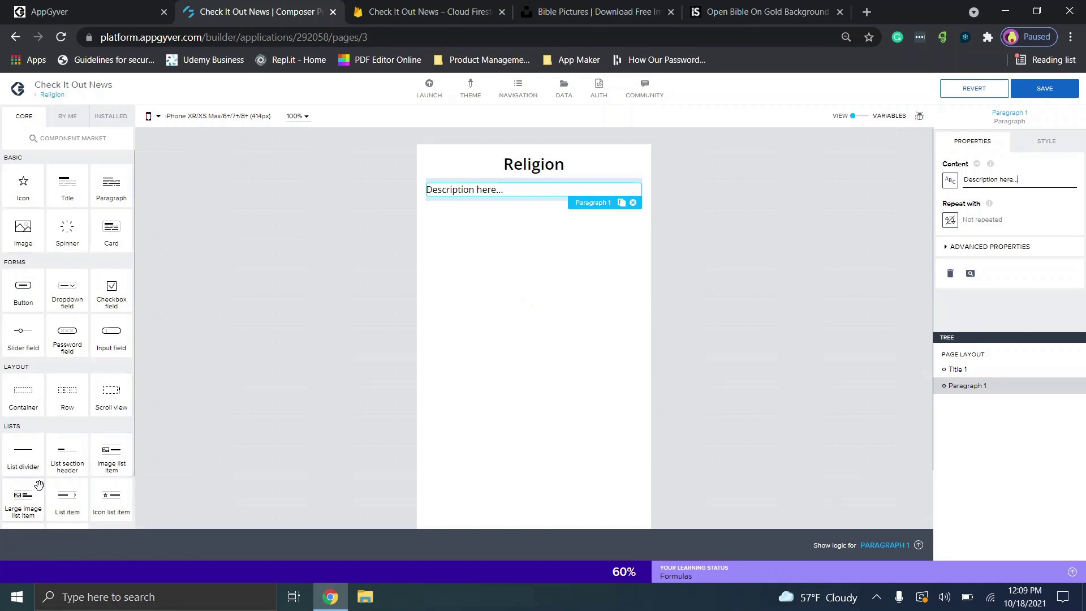
drag(116, 459, 523, 306)
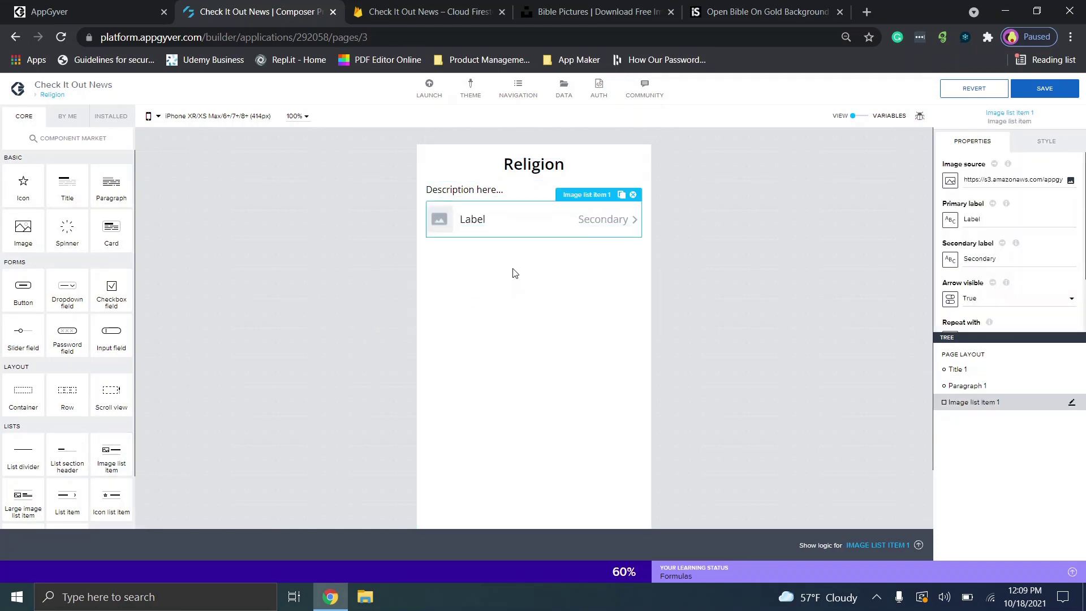
click(633, 195)
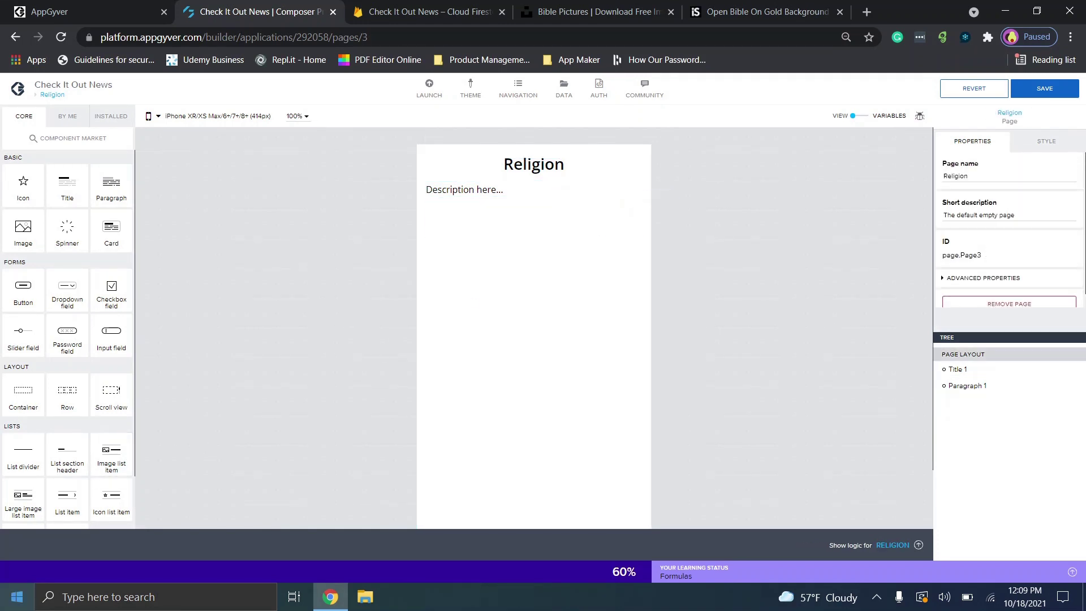
drag(13, 500, 499, 346)
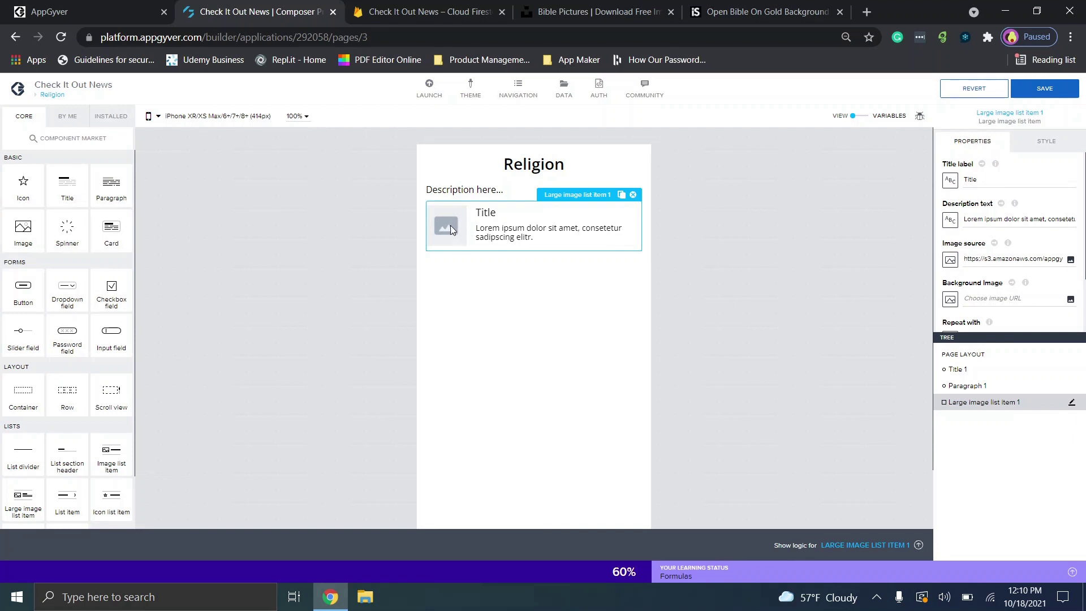
Step: Add News 2's ImageURL field in Firestore with the copied Bible image address as its value, and close the iStock photo page
click(816, 4)
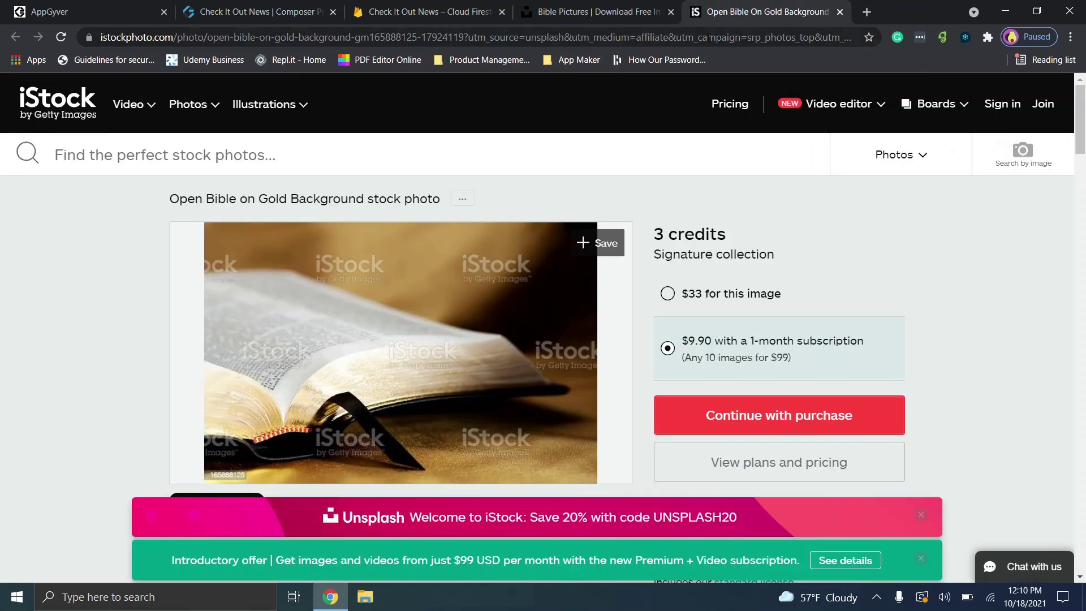
click(536, 4)
click(395, 6)
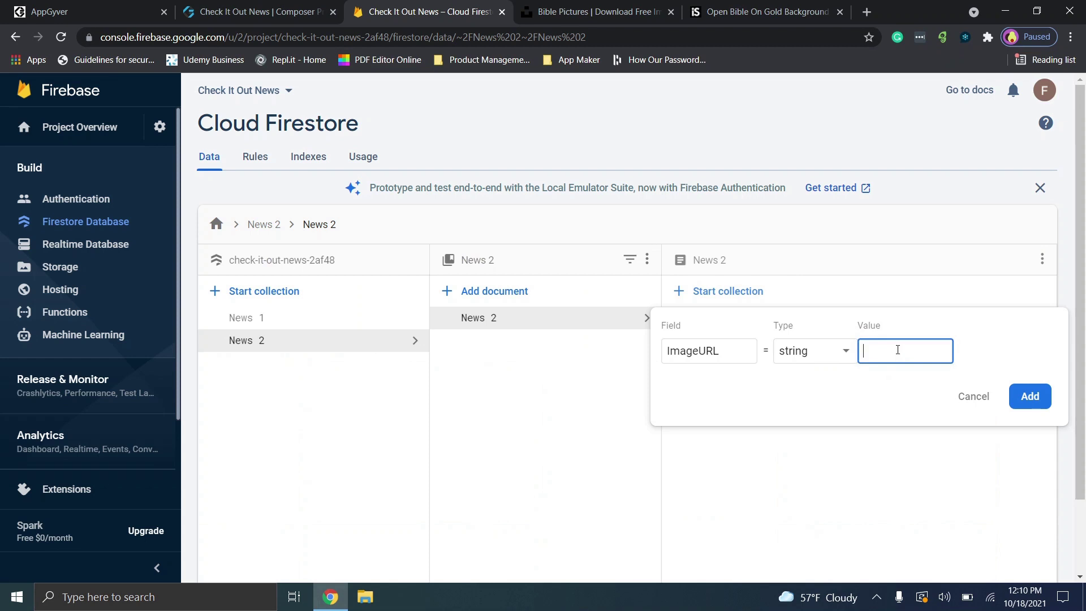
text(https://media.istockphoto.com/photos/open-bible-on-gold-background-picture-id165888125?s=612x612)
click(1017, 397)
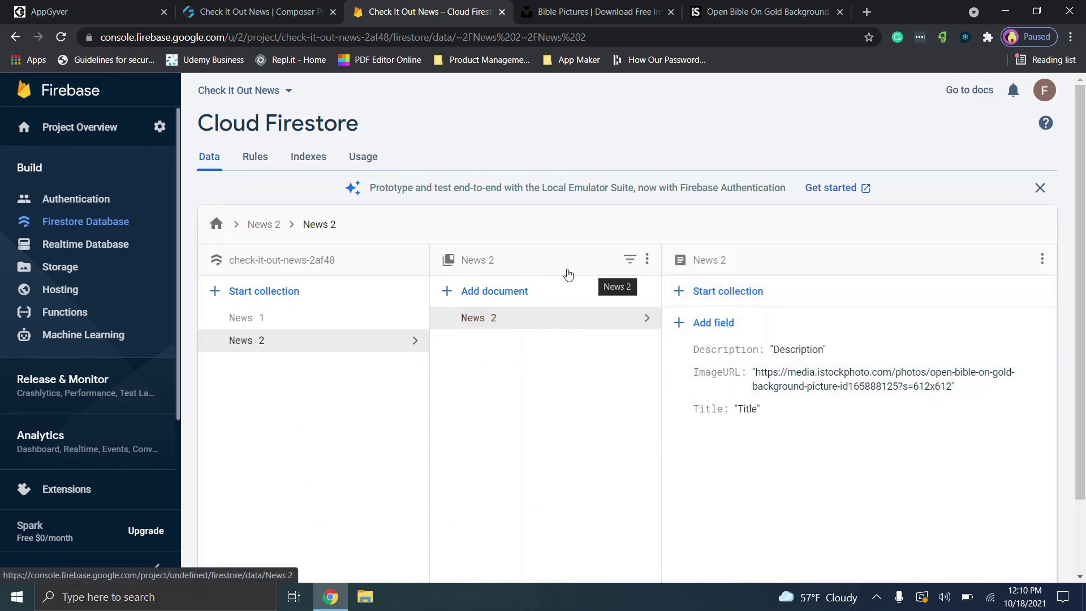
click(293, 316)
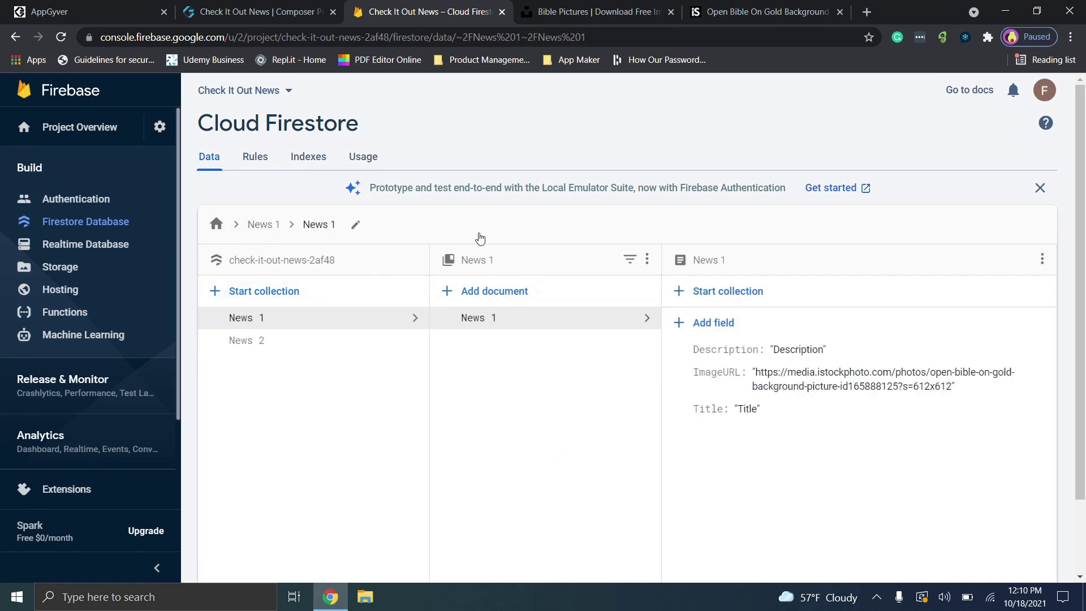
click(846, 13)
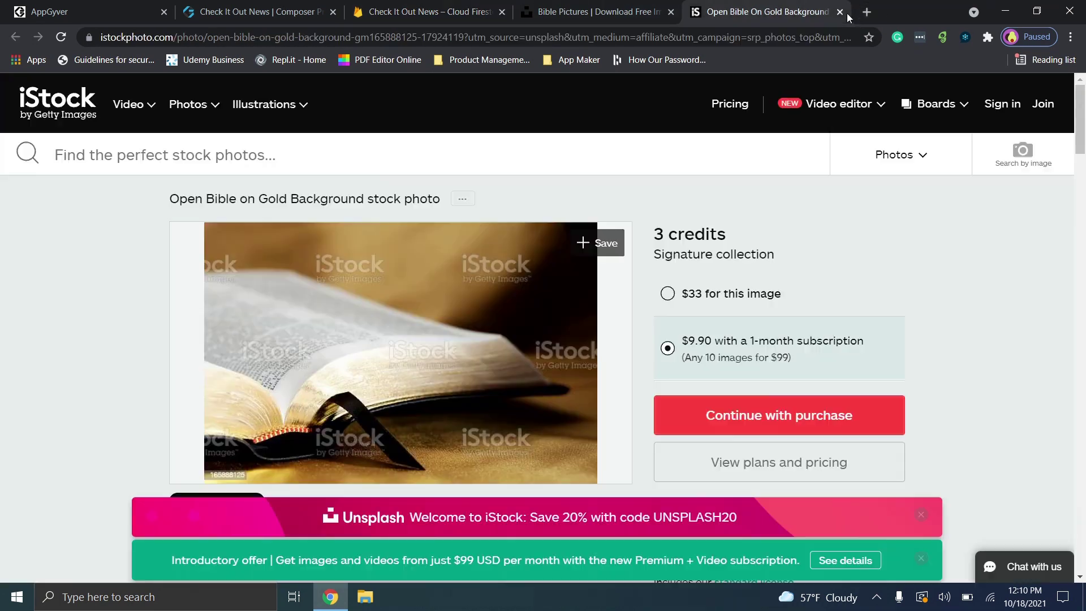
click(840, 12)
Step: Add a Scroll view at the top of AppGyver's Religion page and move the title, paragraph and large image list item into it
click(254, 6)
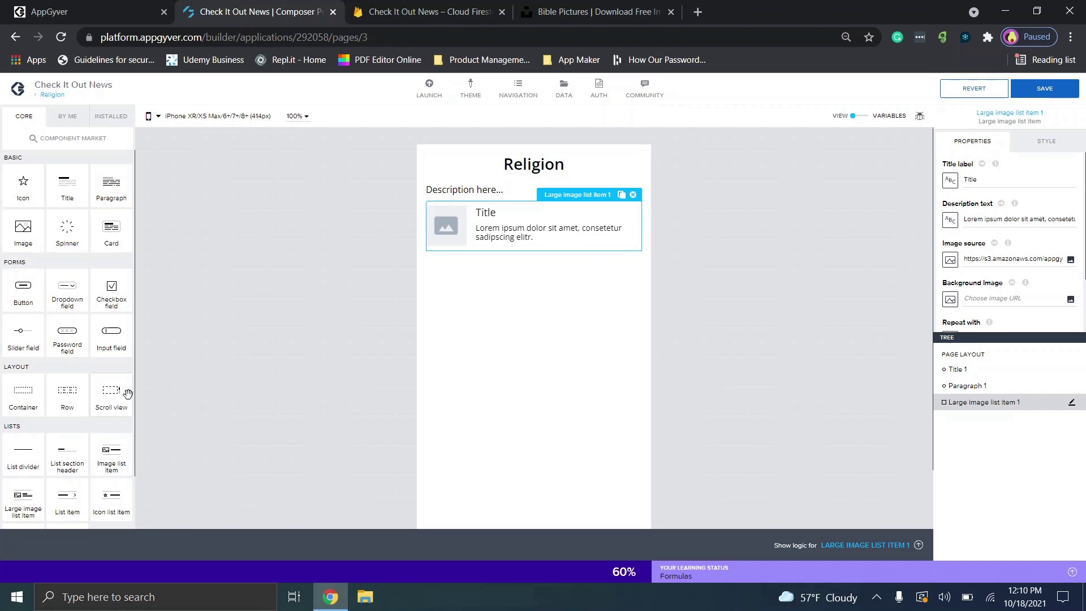
drag(109, 391, 505, 164)
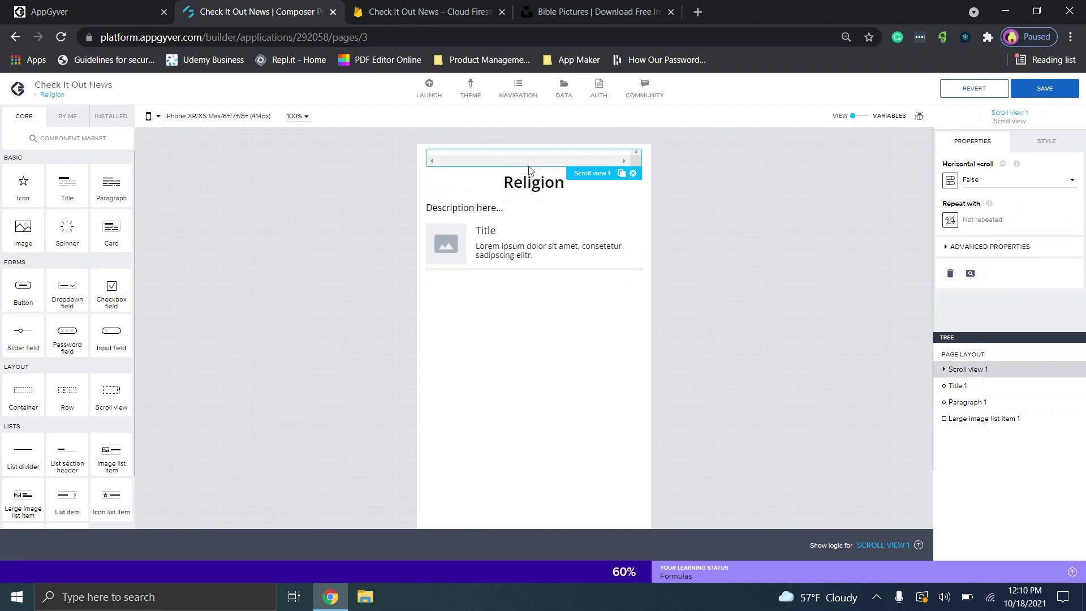
drag(537, 180, 536, 158)
drag(498, 205, 507, 168)
drag(470, 247, 508, 202)
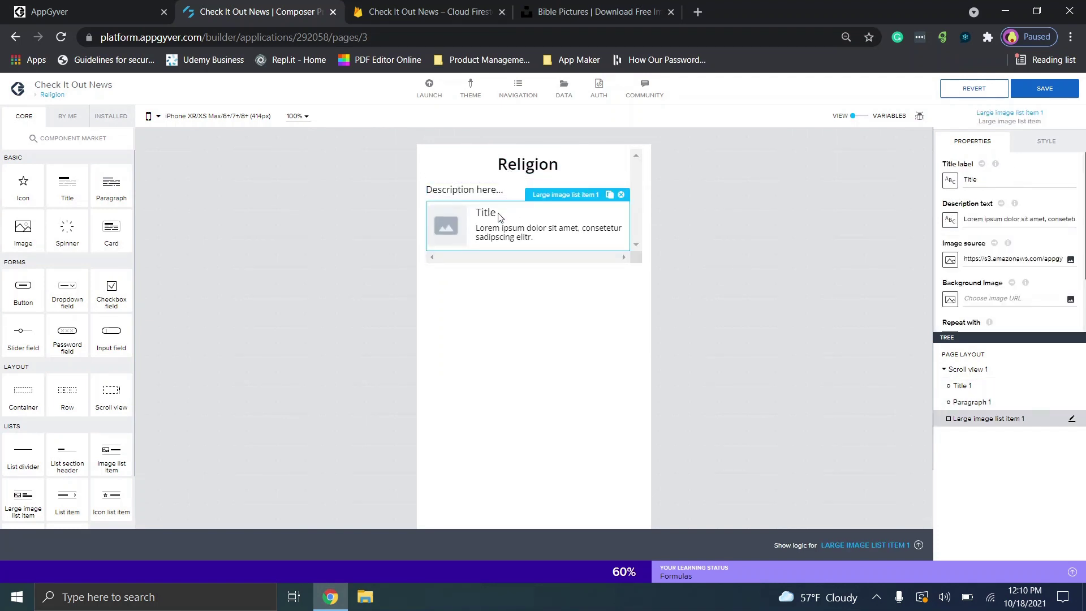
click(510, 343)
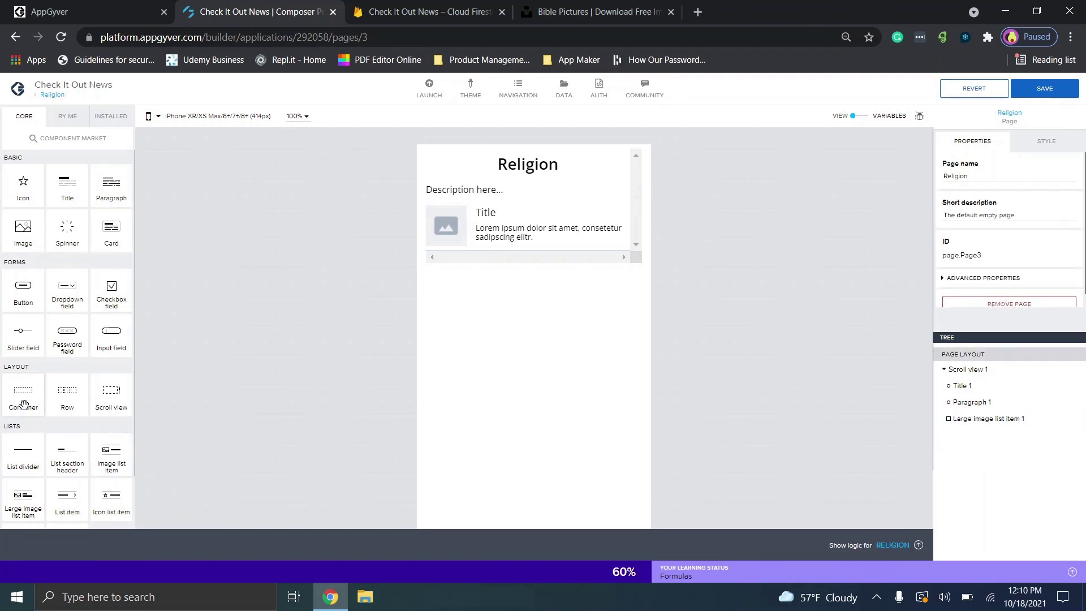
Step: Insert a Container below the description, move the large image list item into it and save the application
drag(346, 172, 477, 207)
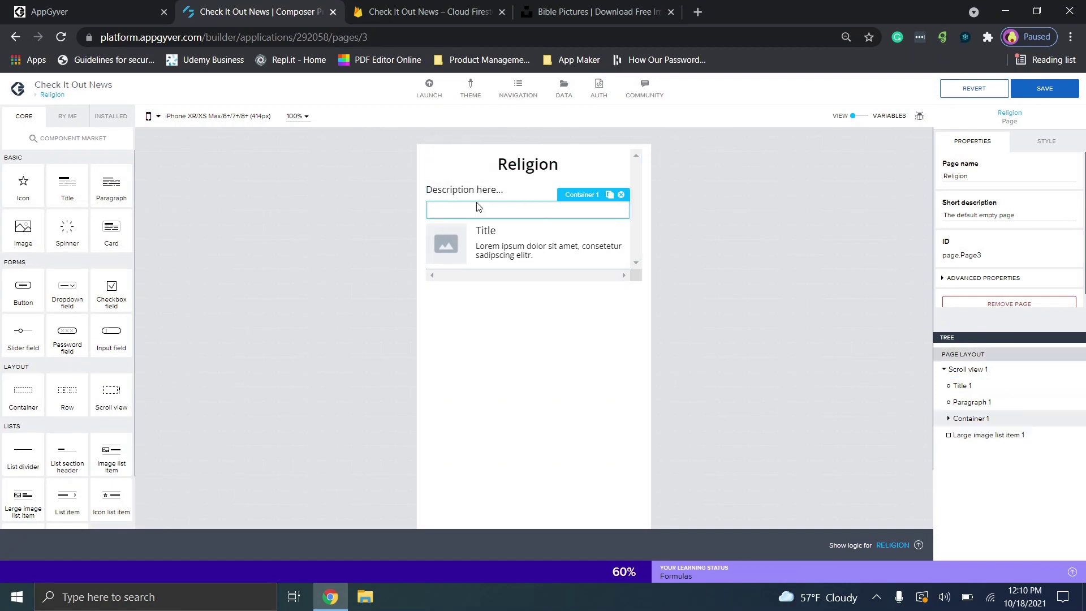
click(500, 242)
drag(500, 245, 501, 215)
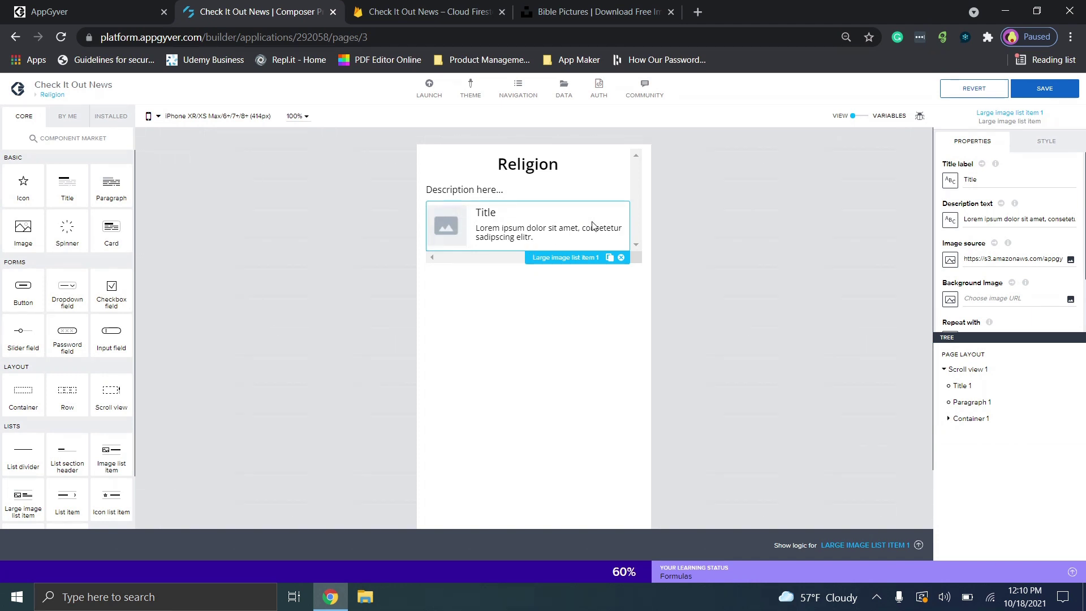
click(1039, 91)
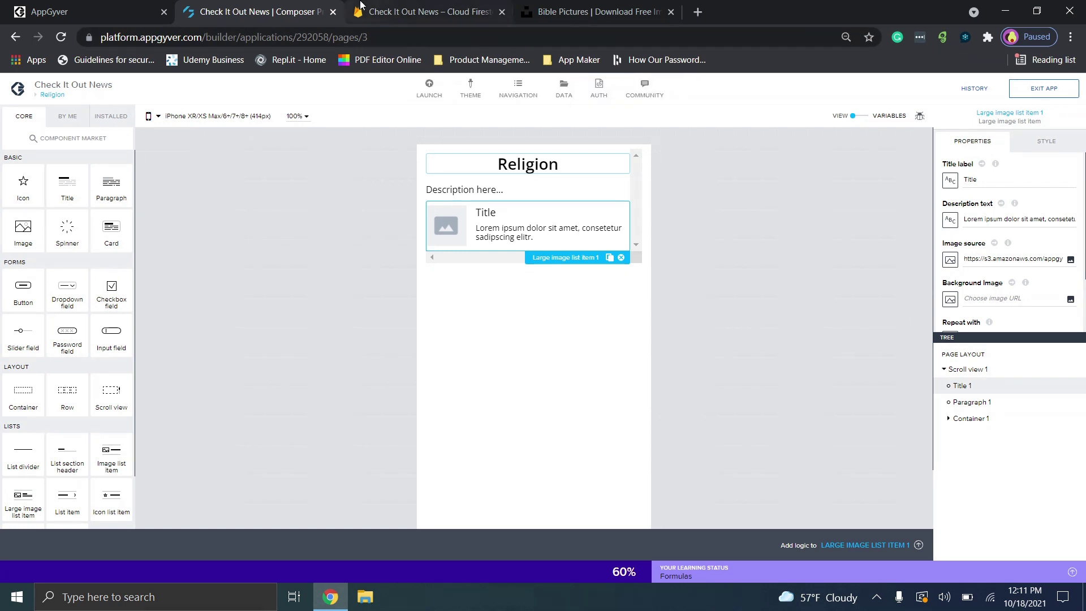
Step: Switch to Firebase and look through the project settings down to the project's apps
click(410, 8)
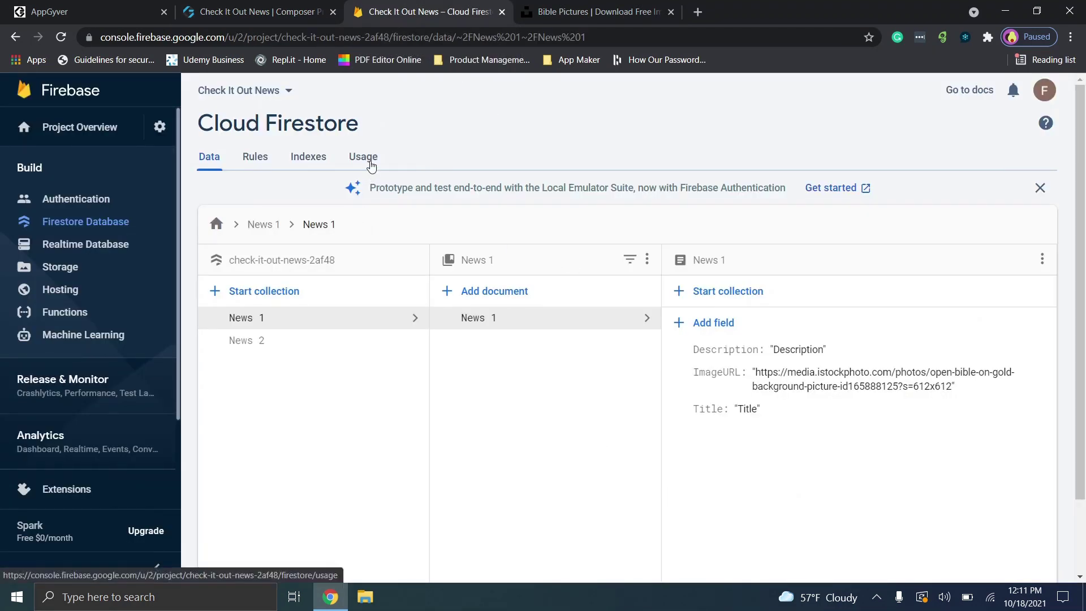
click(167, 133)
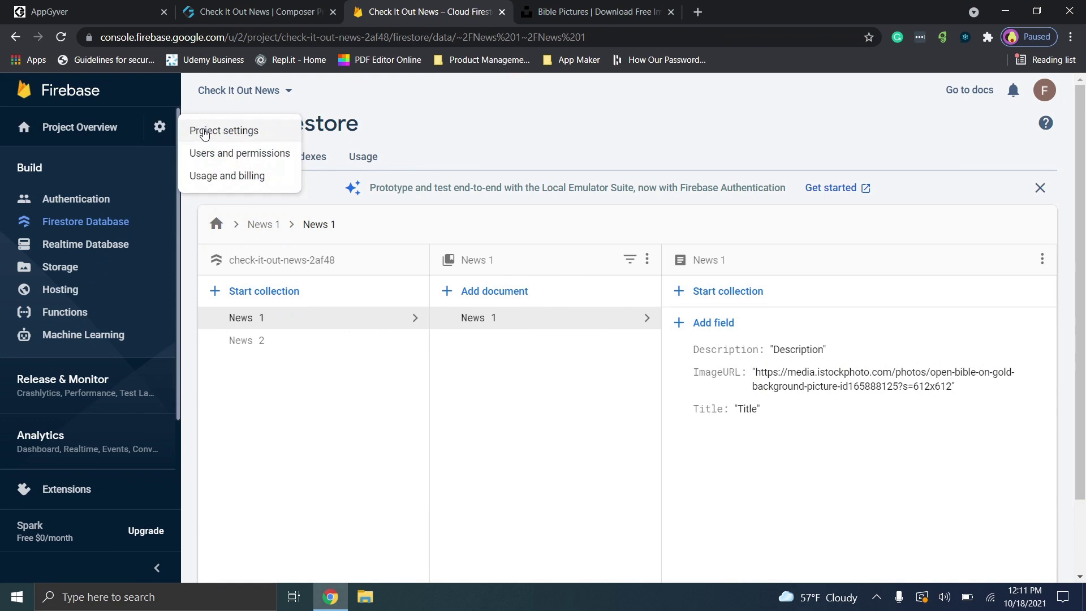
click(204, 132)
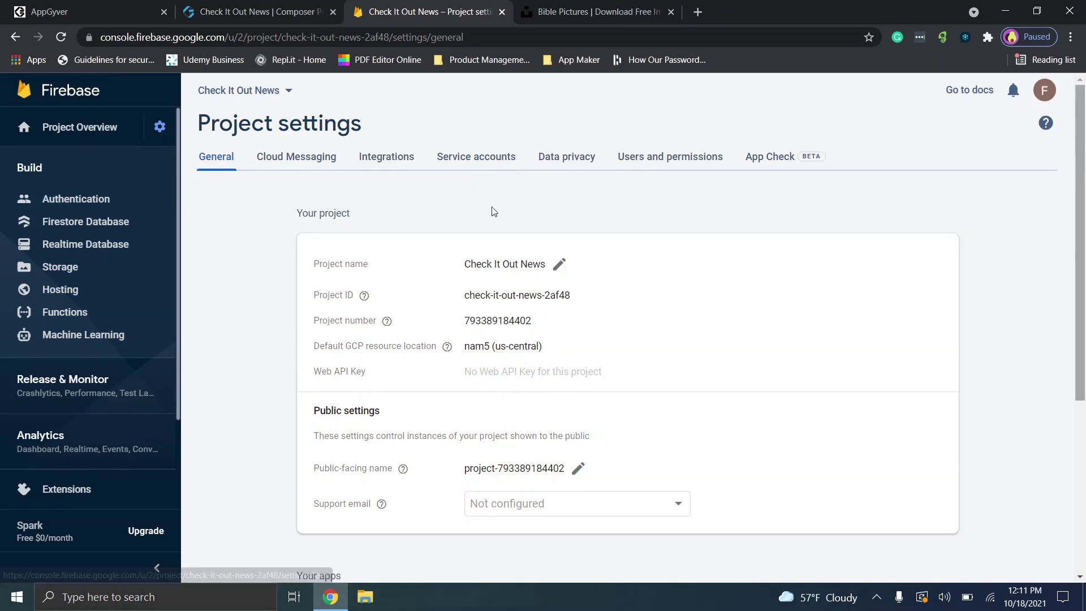
scroll(341, 245, down, 3)
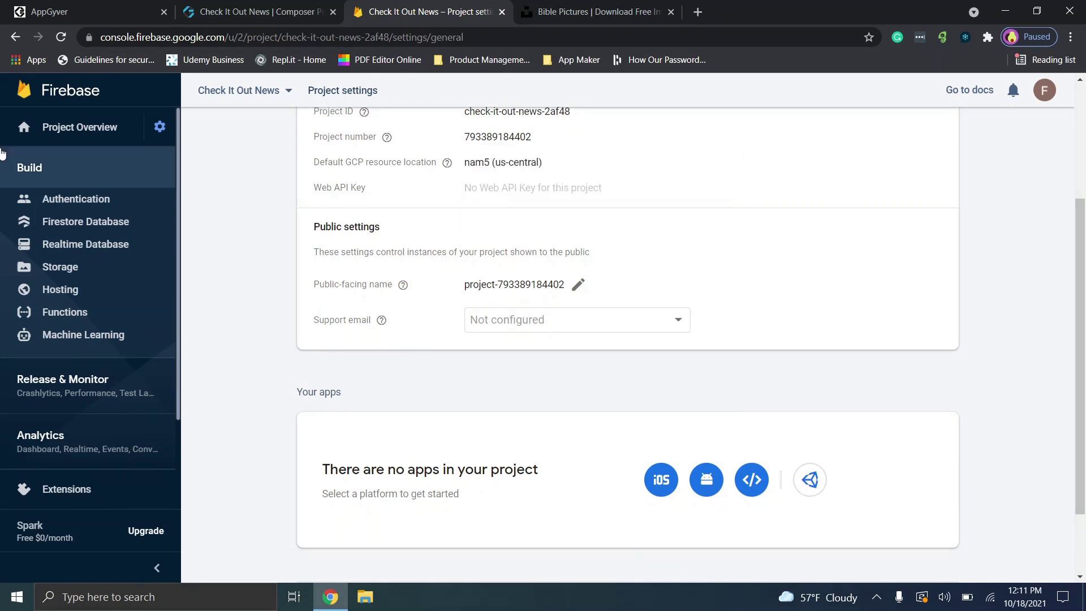
Step: Change the Cloud Firestore security rule to "allow read, write;" by removing its "if false" condition, and publish the rules
click(95, 229)
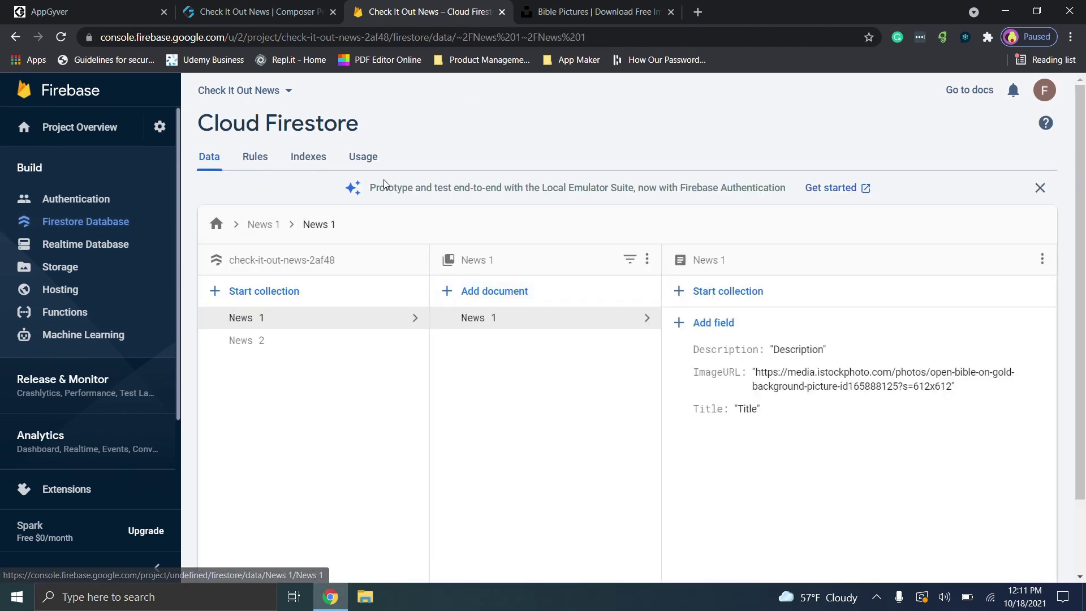
click(262, 169)
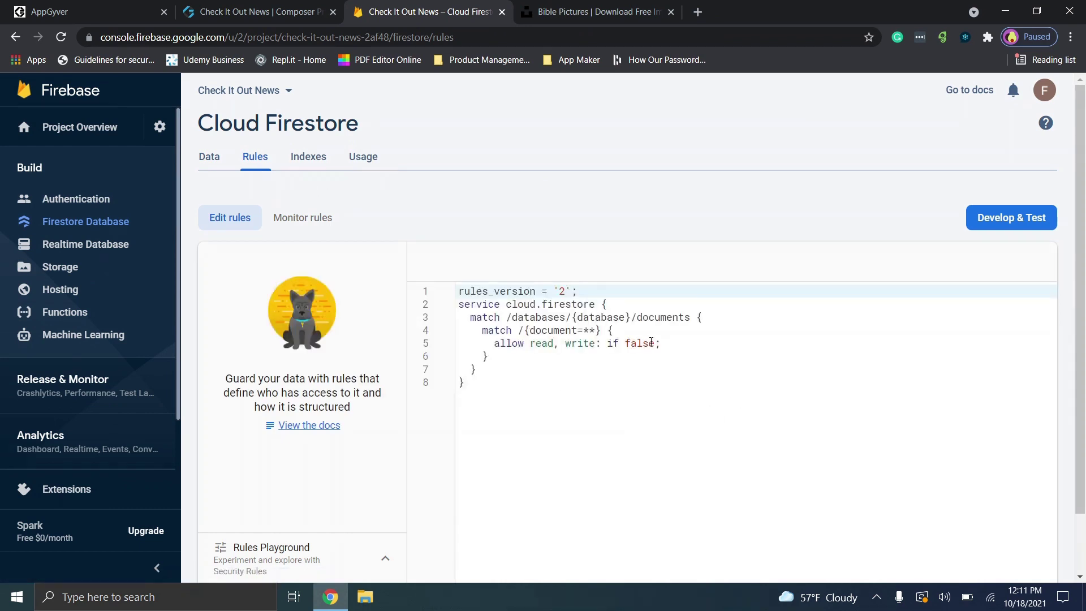
click(658, 342)
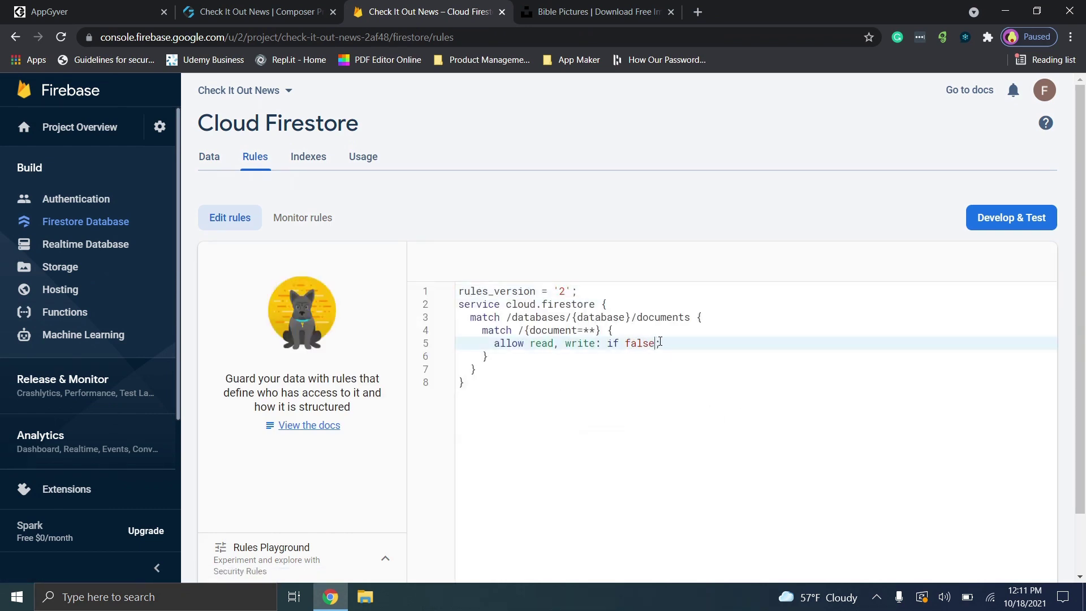
key(BackSpace)
key(BackSpace)
key(BackSpace)
key(BackSpace)
key(BackSpace)
key(BackSpace)
key(BackSpace)
key(BackSpace)
key(BackSpace)
key(BackSpace)
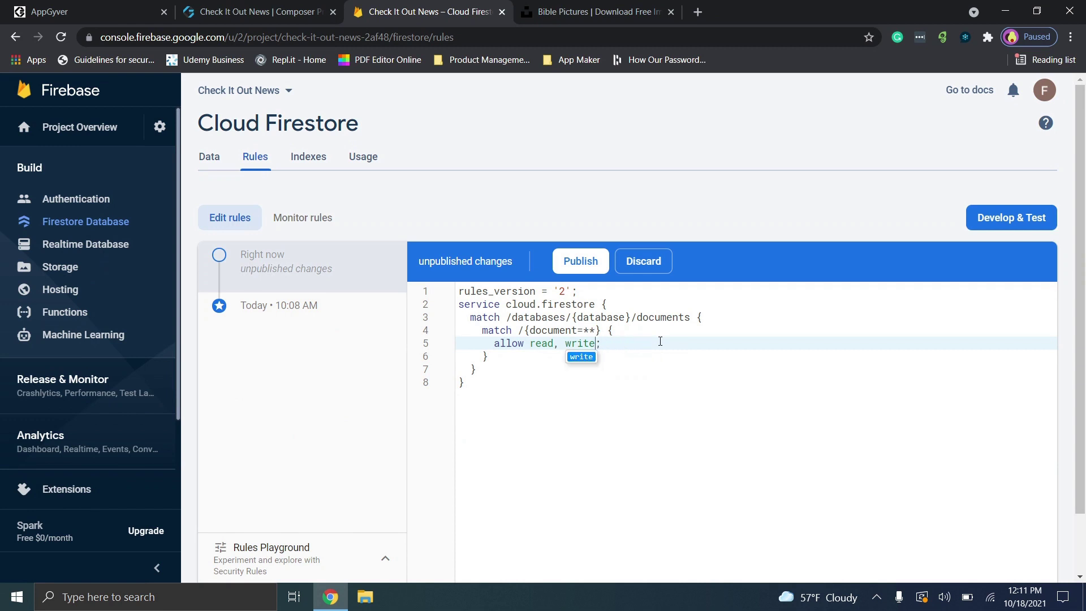
click(590, 270)
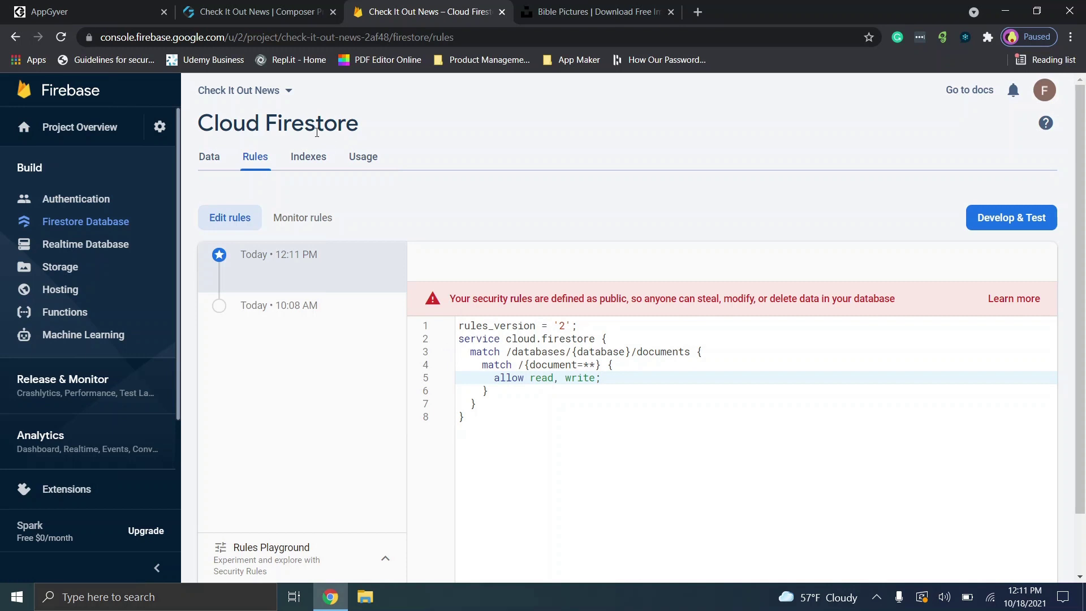
Step: Look over the Rules Playground, Indexes and Usage sections of Cloud Firestore
click(387, 572)
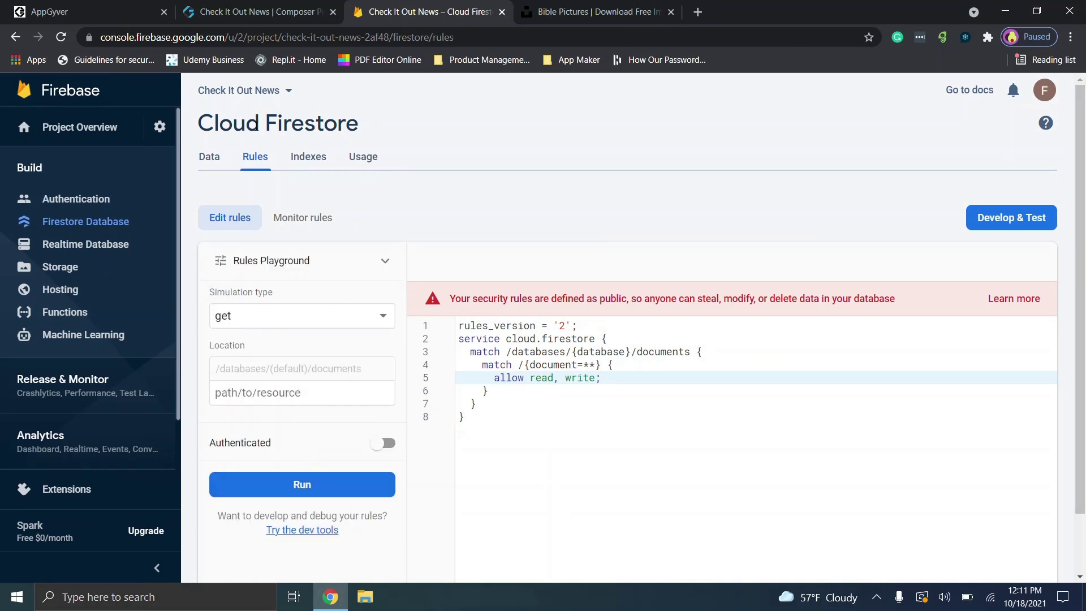
click(310, 163)
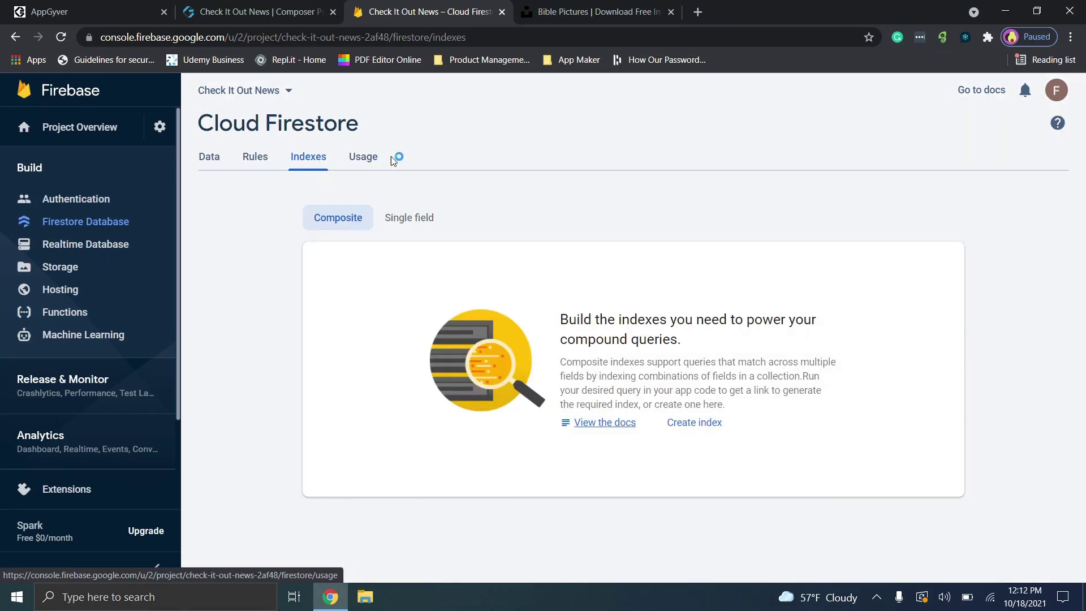
click(376, 161)
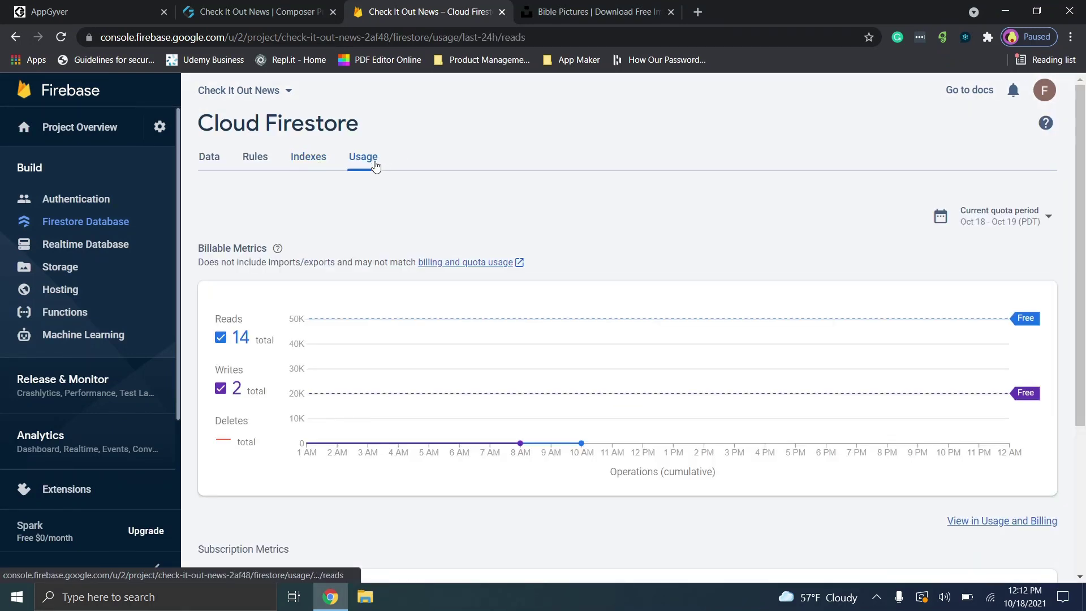
mouse_move(513, 336)
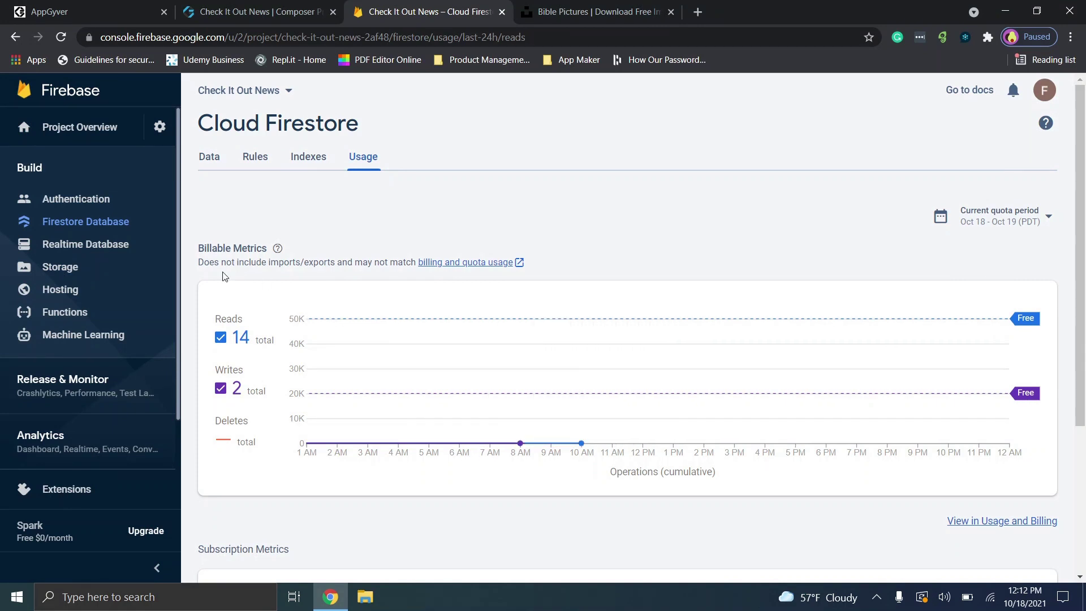
Step: Switch to AppGyver and open the app's data configurator
click(294, 7)
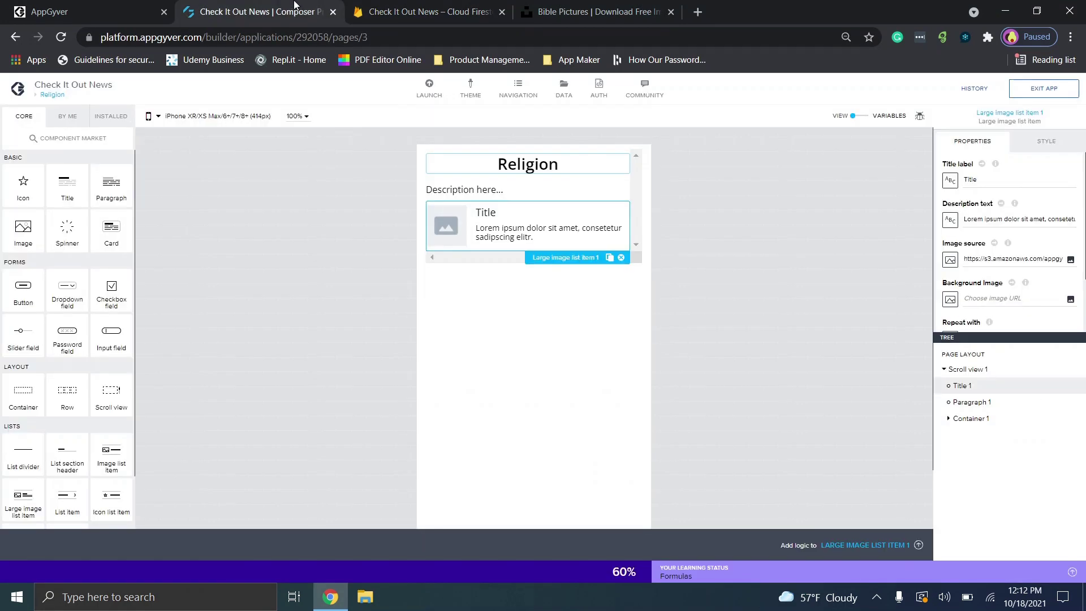
click(563, 88)
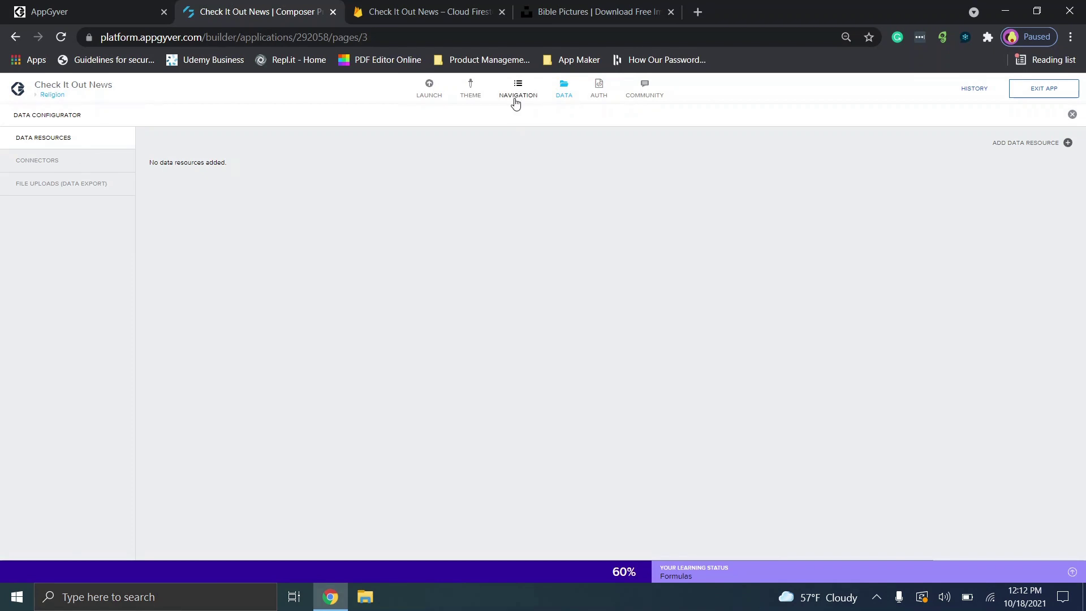
click(1011, 142)
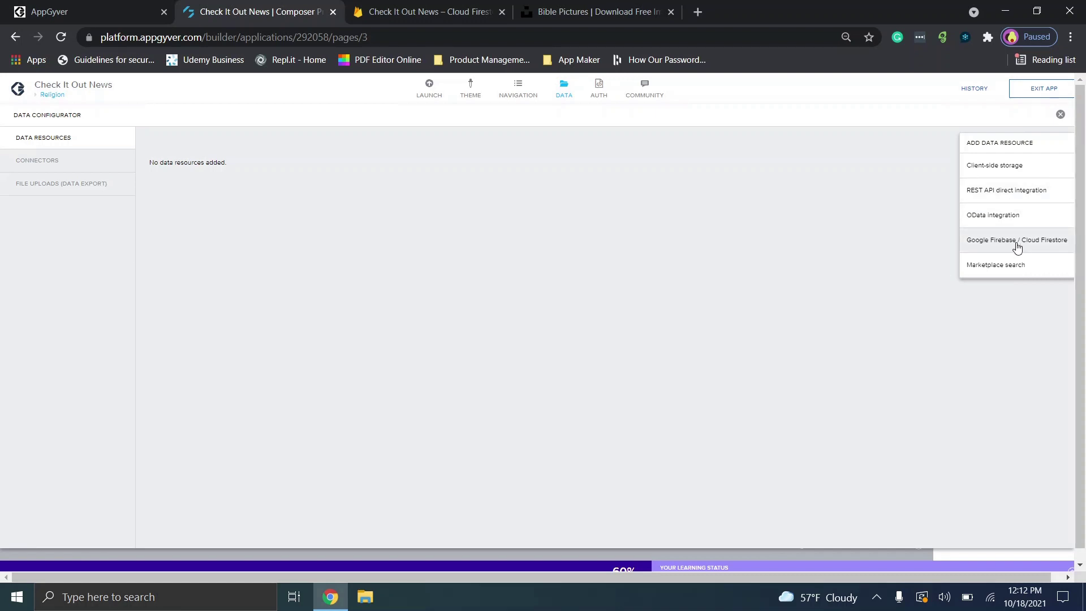
click(1012, 198)
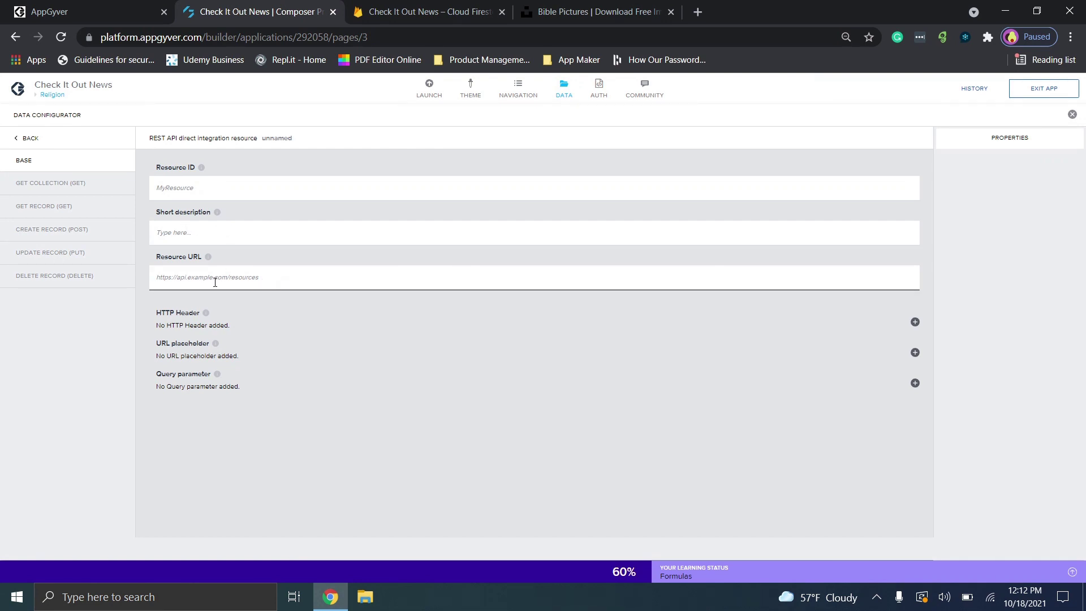
click(46, 191)
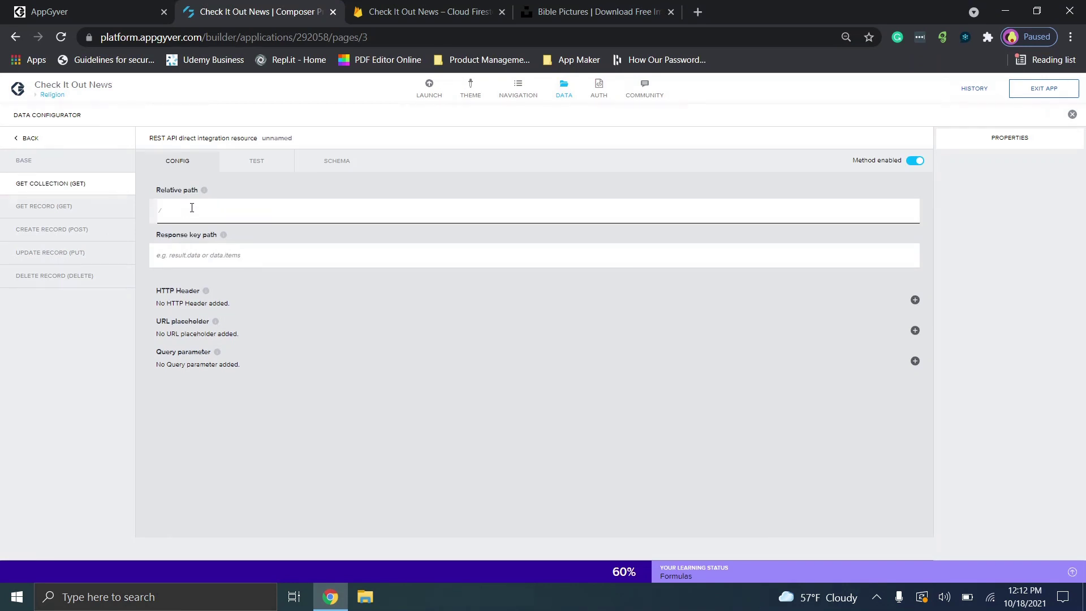
click(238, 258)
text(documents)
click(256, 161)
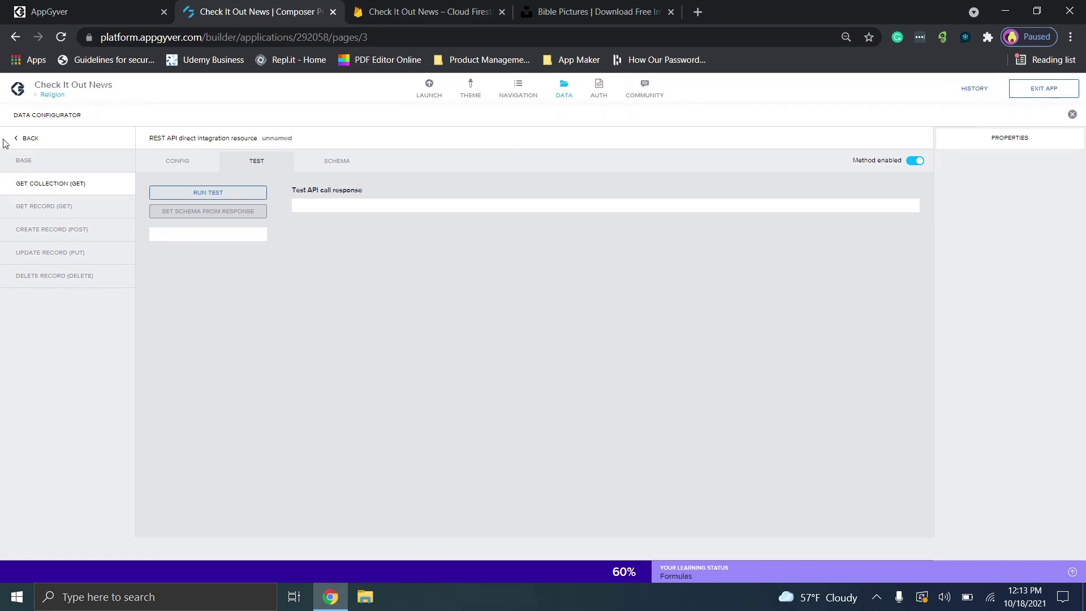
click(26, 142)
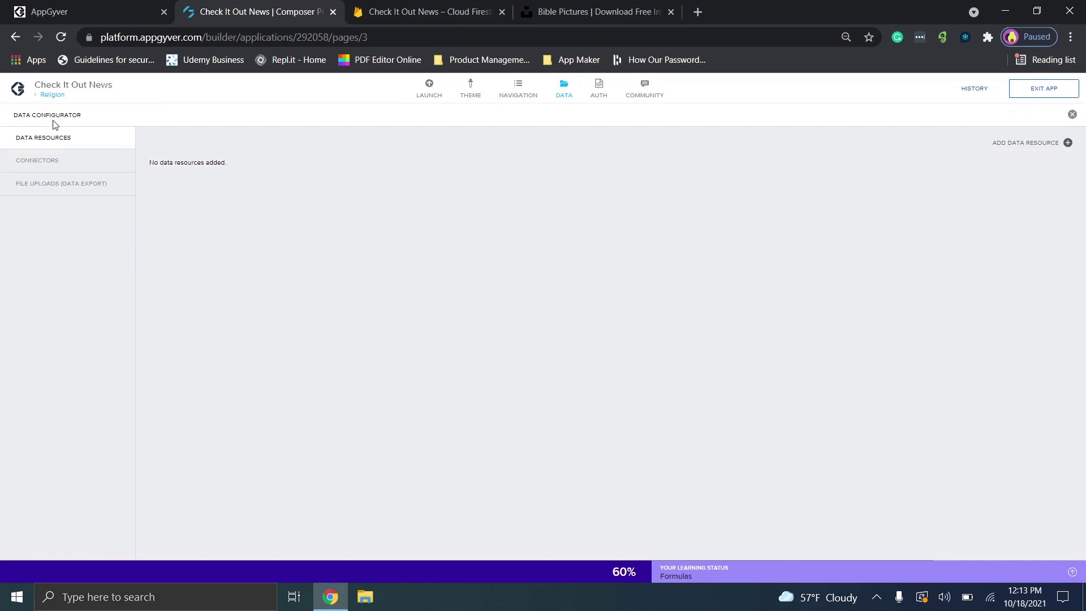
Step: Start a new REST API direct integration data resource
click(1054, 147)
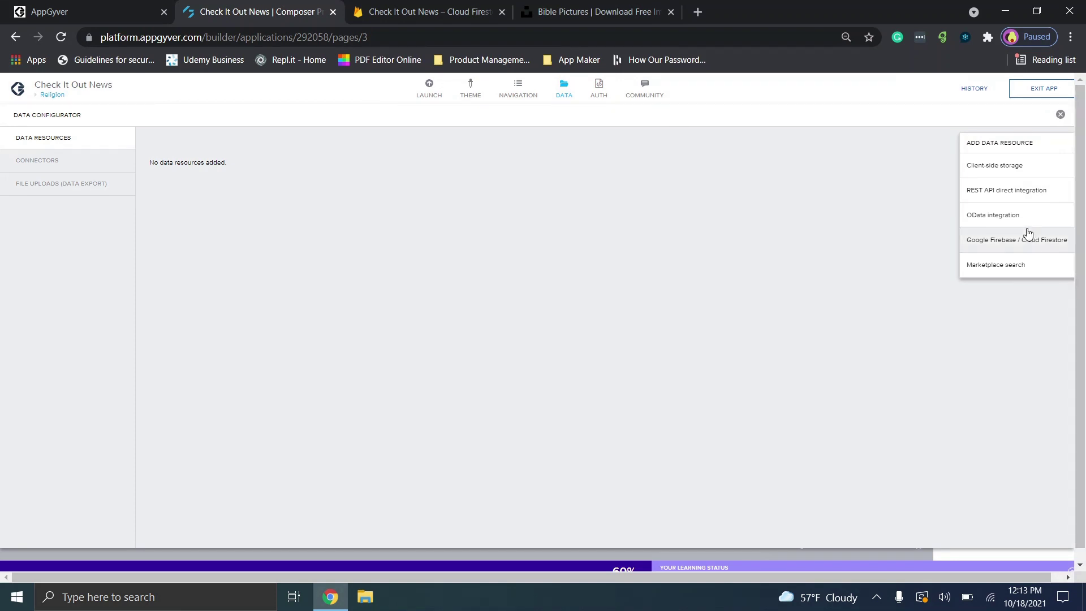
click(1015, 195)
click(294, 222)
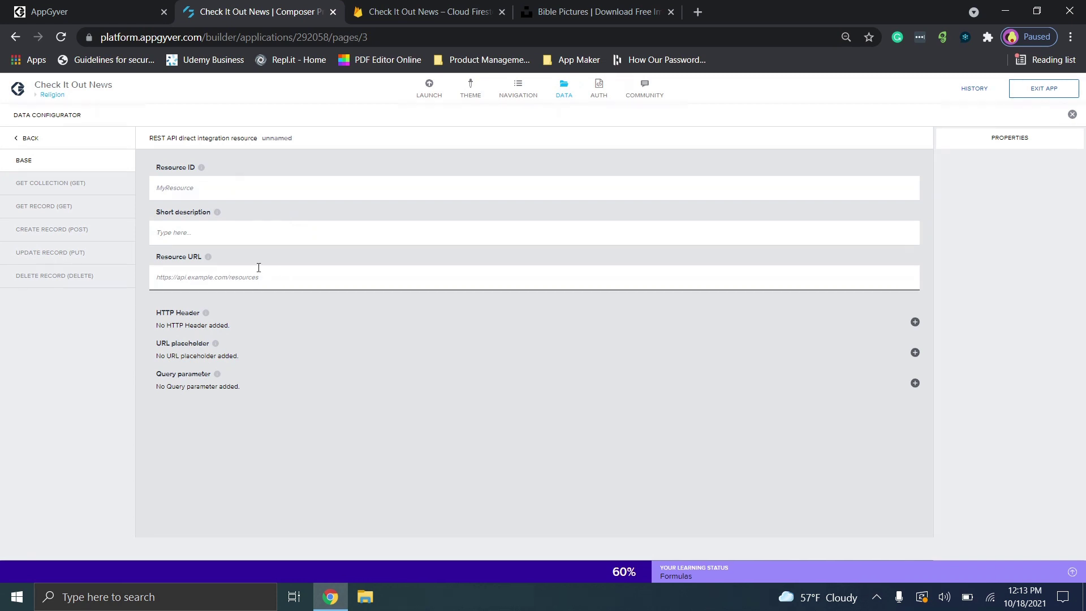
Step: Switch to Firebase to examine the parts of the project's web address, and return to the Resource URL field in AppGyver
click(410, 11)
click(256, 36)
click(285, 37)
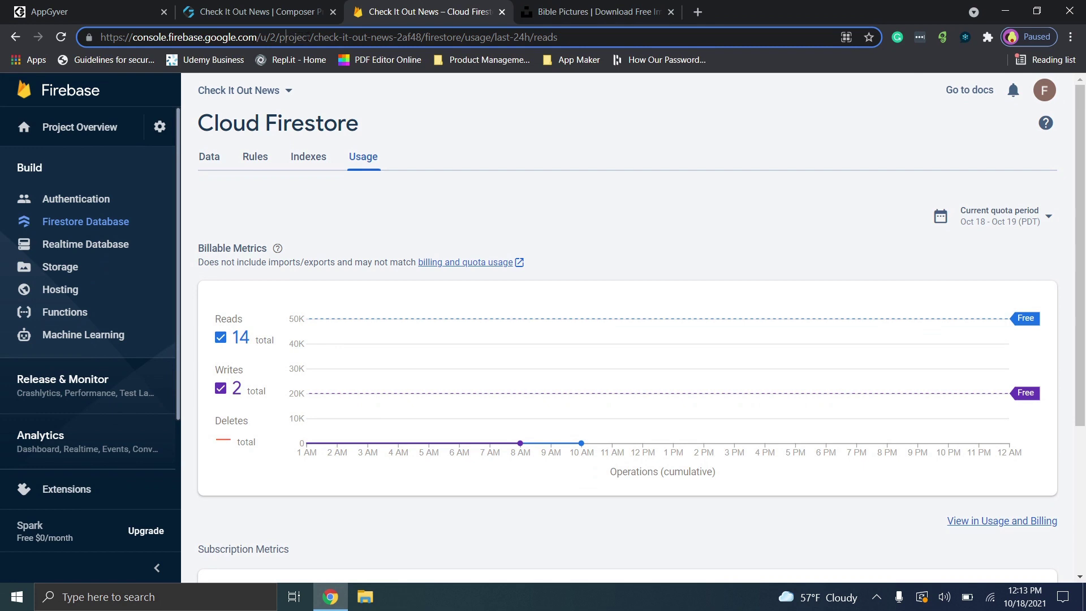
drag(311, 37, 100, 37)
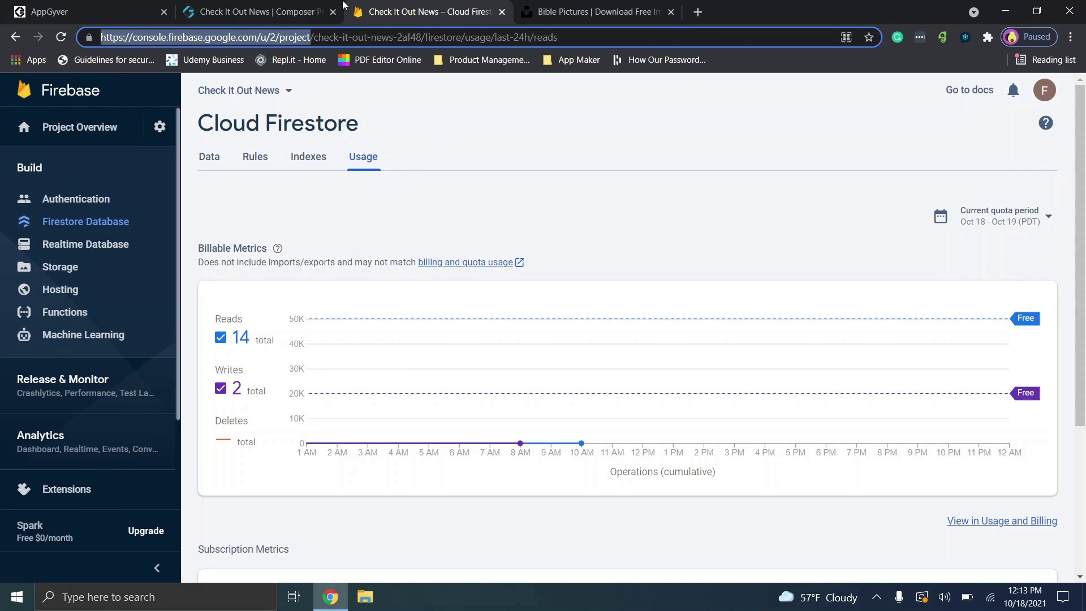
click(331, 37)
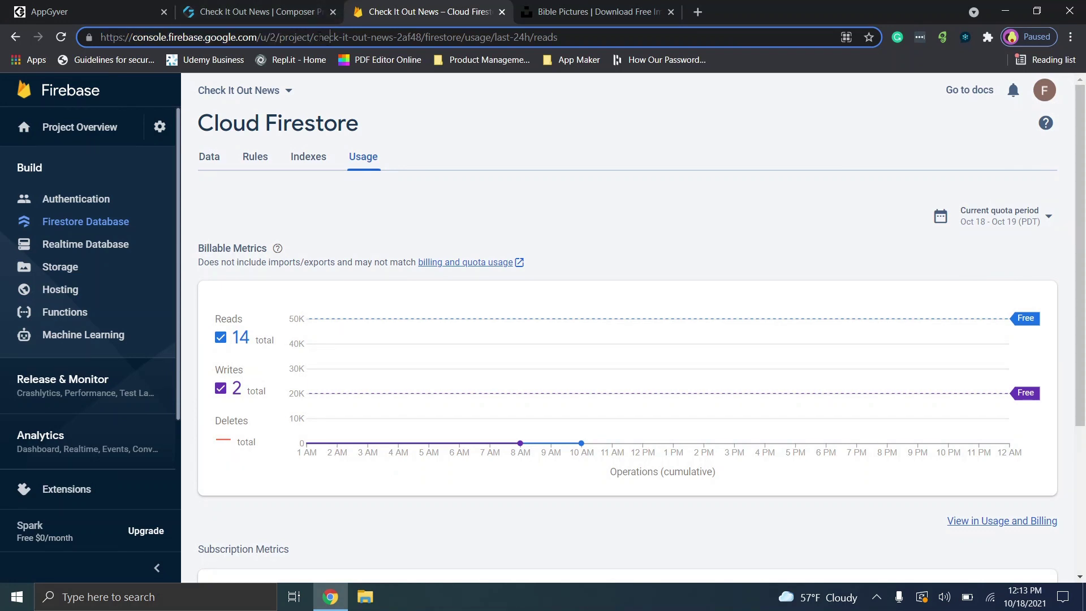
key(shift+End)
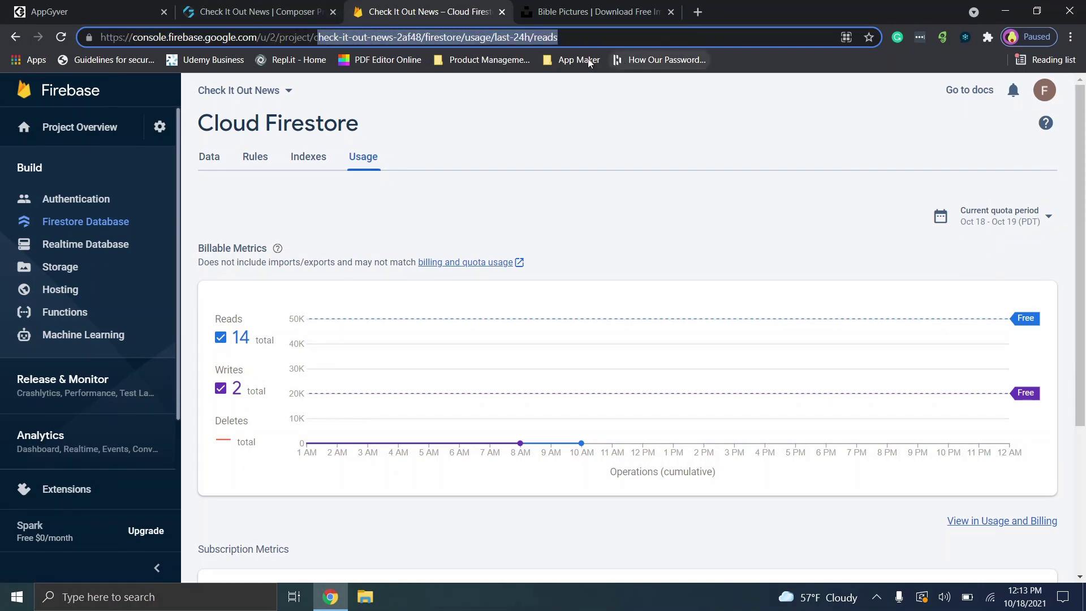
click(223, 12)
click(308, 277)
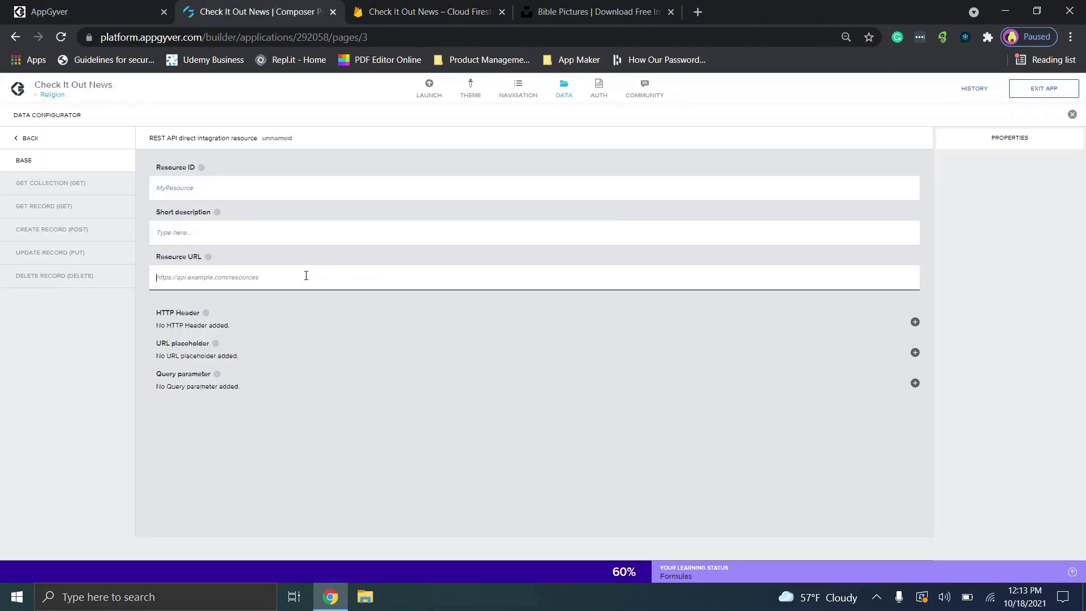
Step: Run a test of the resource's Get collection (GET) method and examine its response schema
click(57, 182)
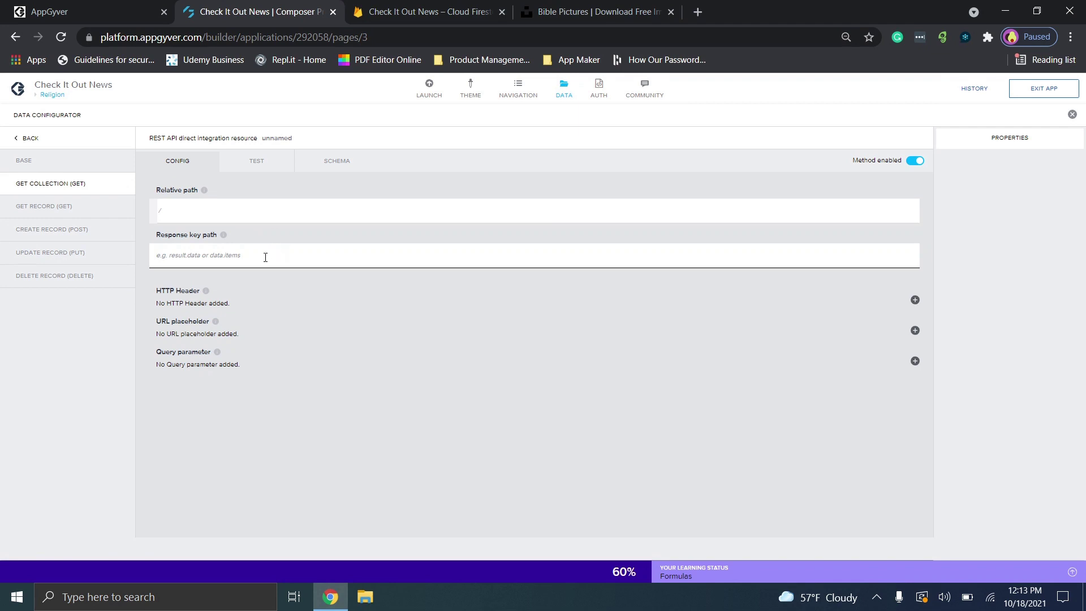
click(257, 164)
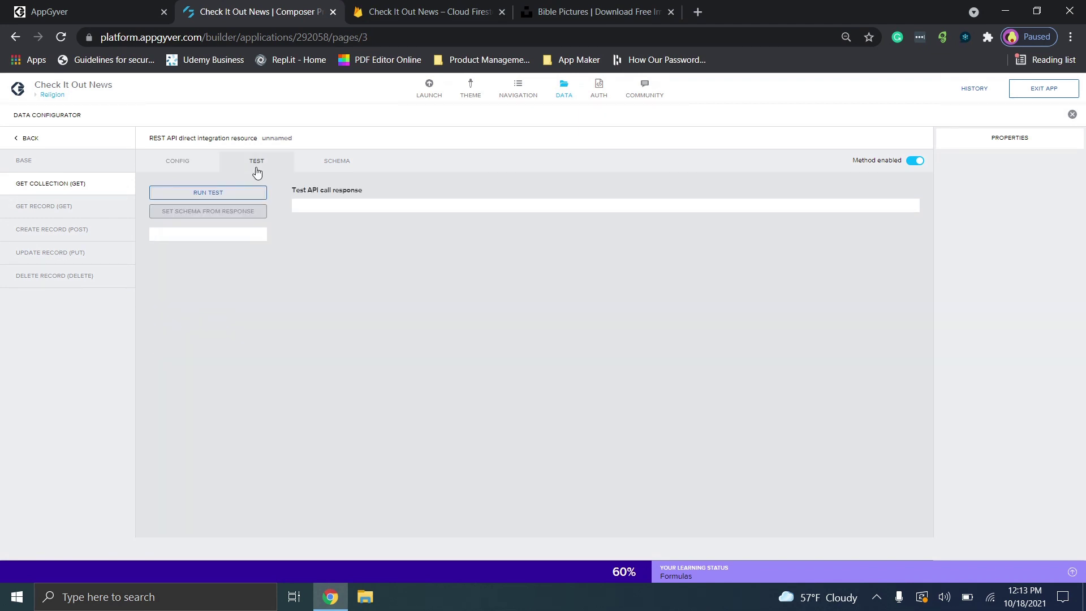
click(243, 196)
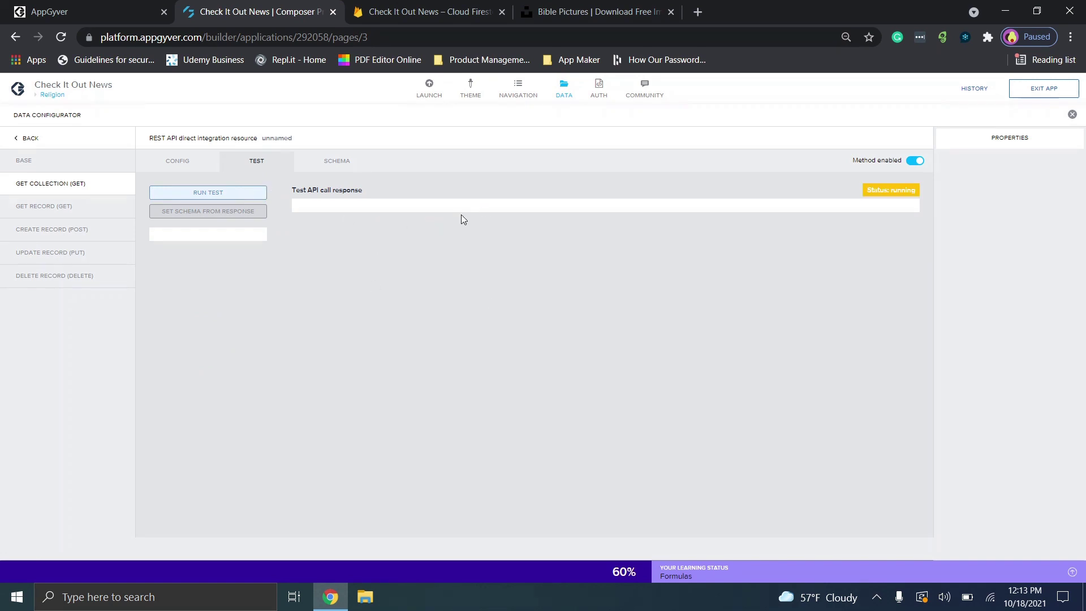
click(347, 160)
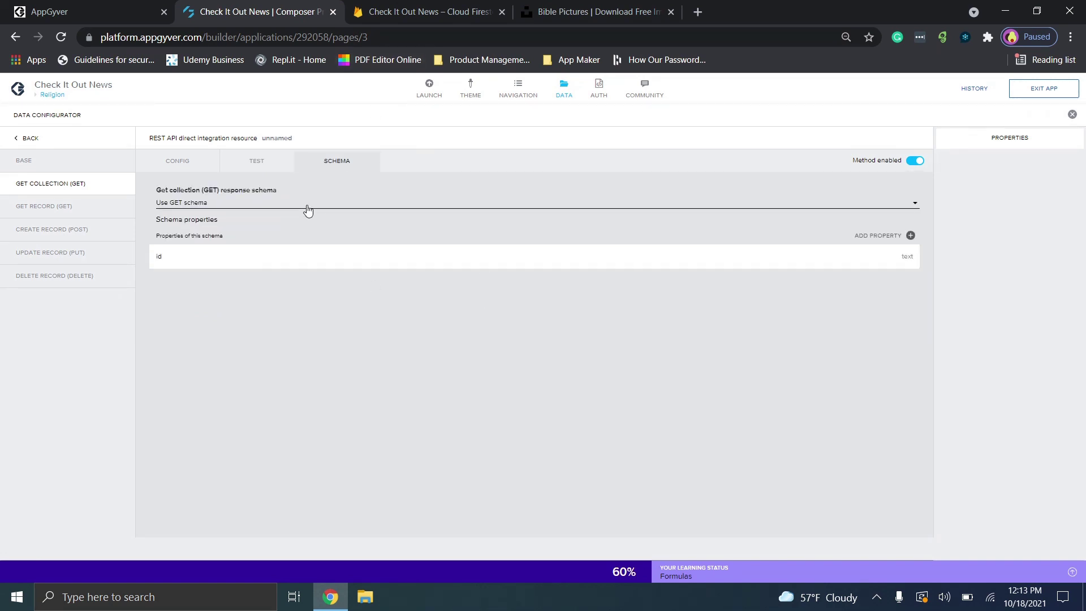
click(259, 171)
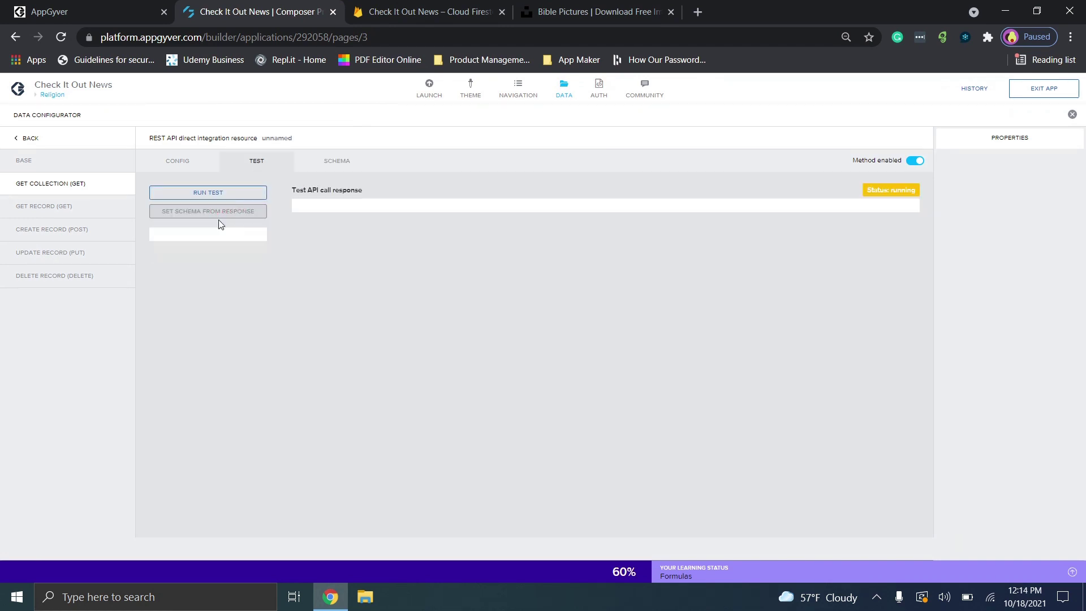
click(365, 161)
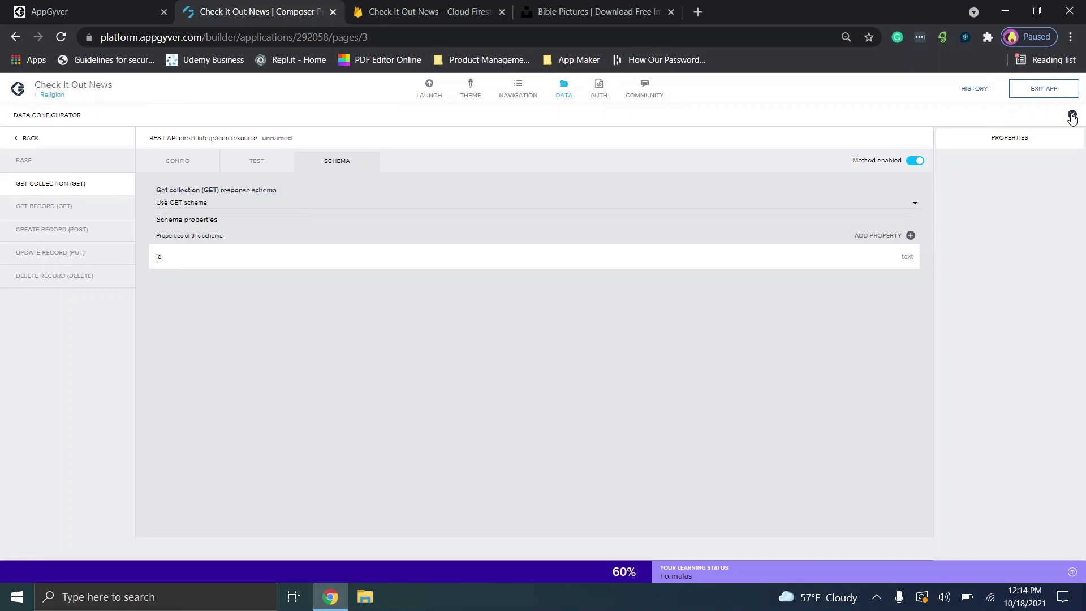
click(1072, 116)
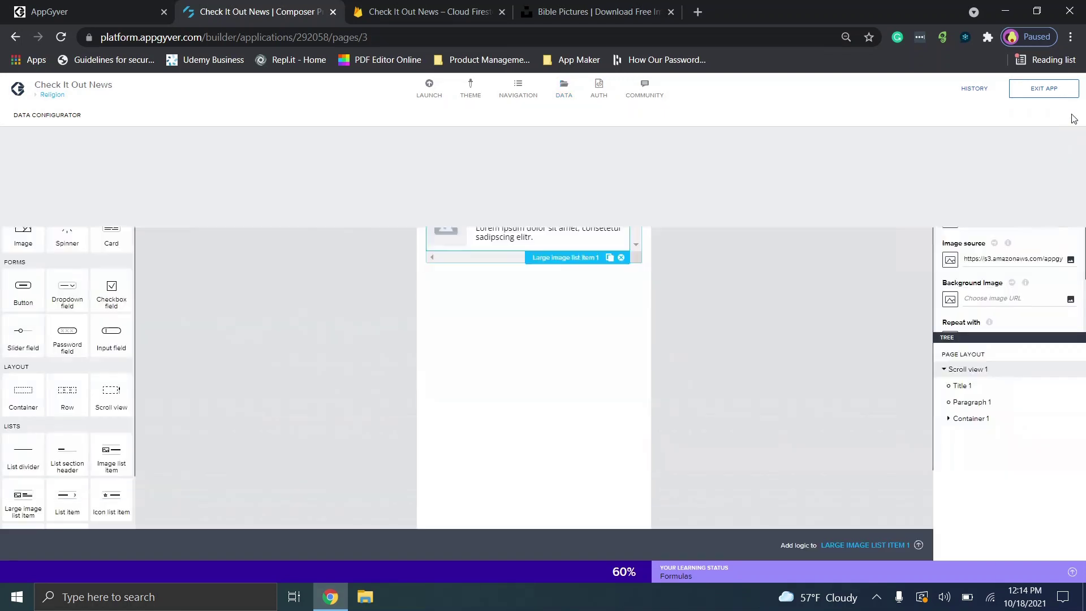
click(561, 104)
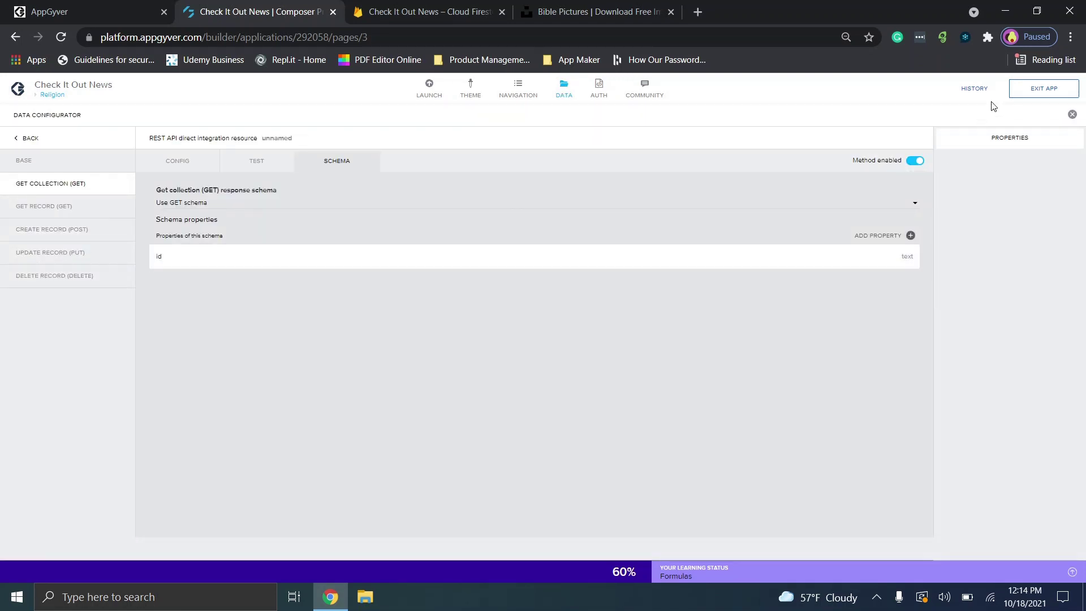
Step: Leave the REST API resource and examine the configuration form for a Google Firebase / Cloud Firestore data resource
click(29, 139)
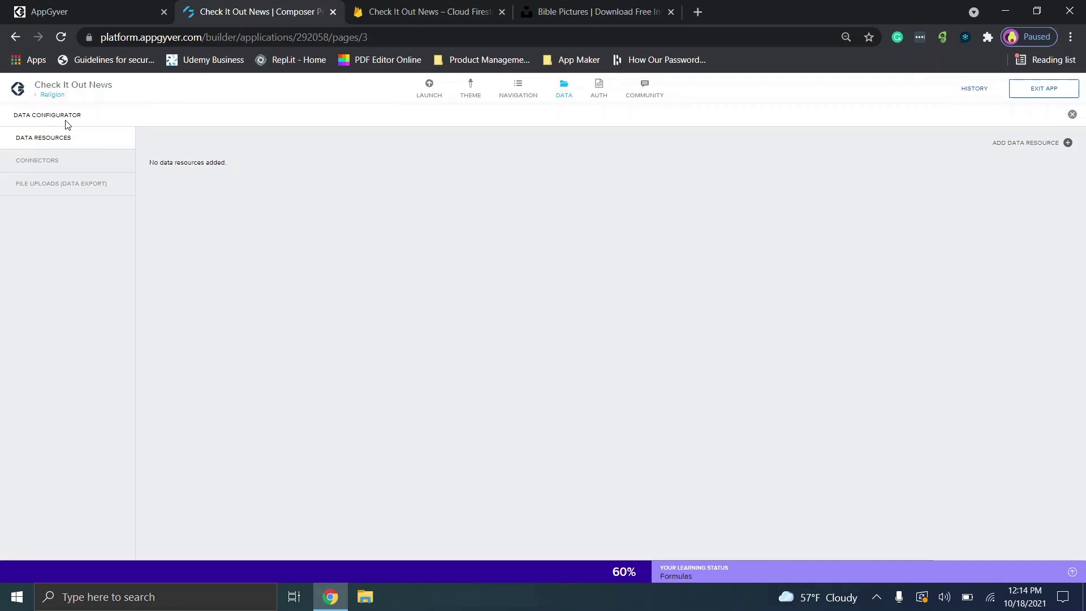
click(1045, 151)
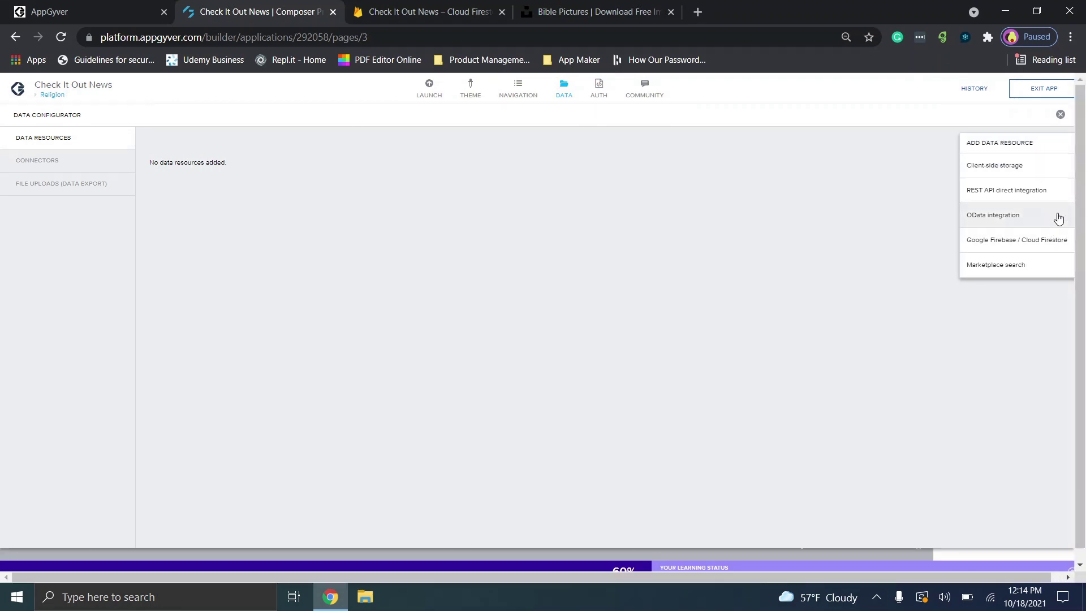
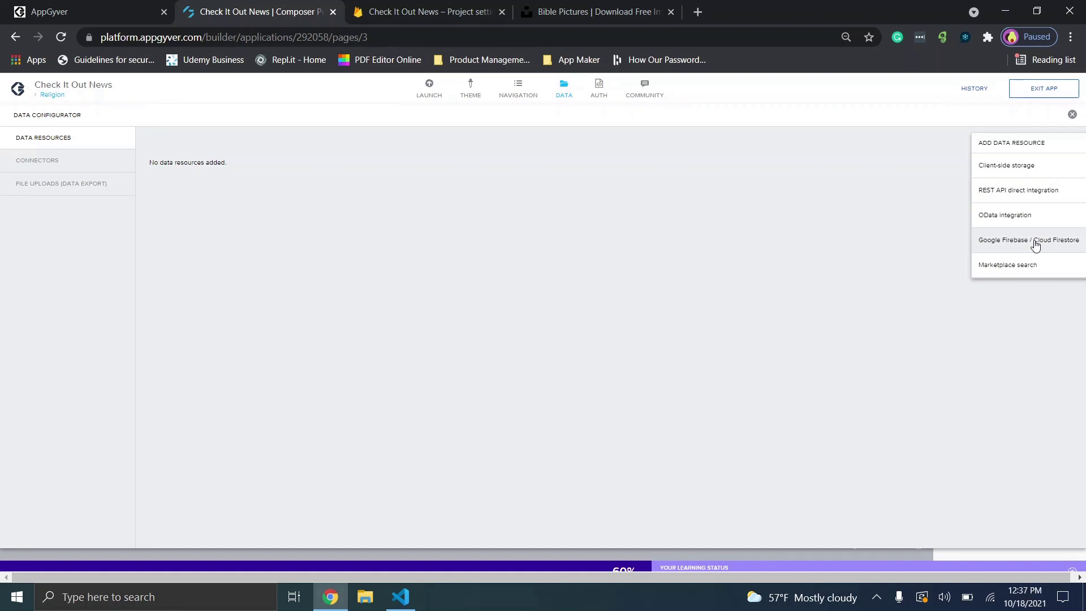
click(1034, 241)
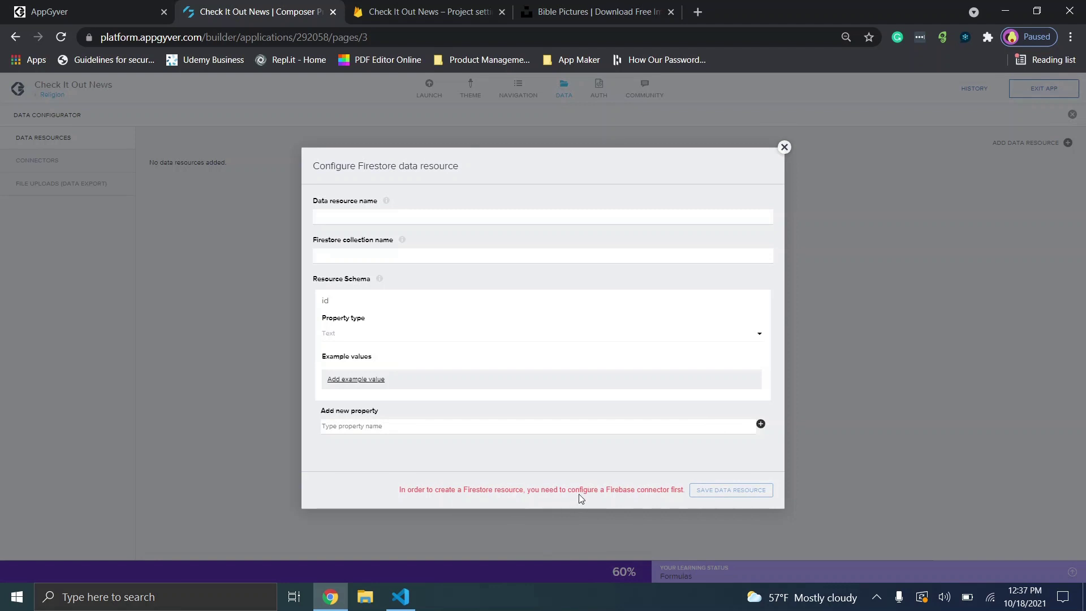
click(785, 147)
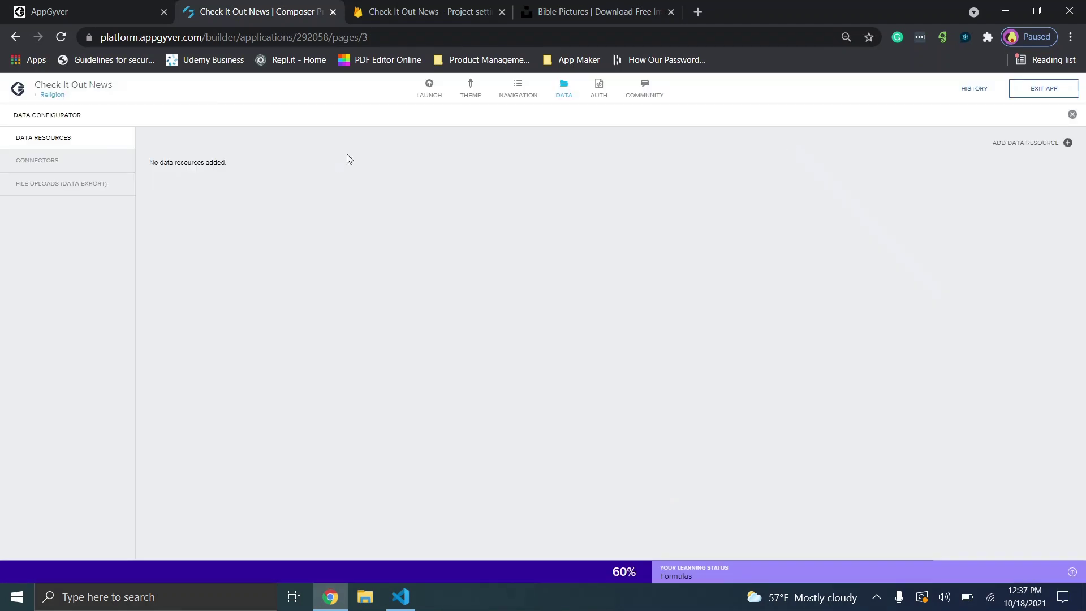
Step: Enable the Google Firebase connector with the project ID check-it-out-news-2af48
click(56, 163)
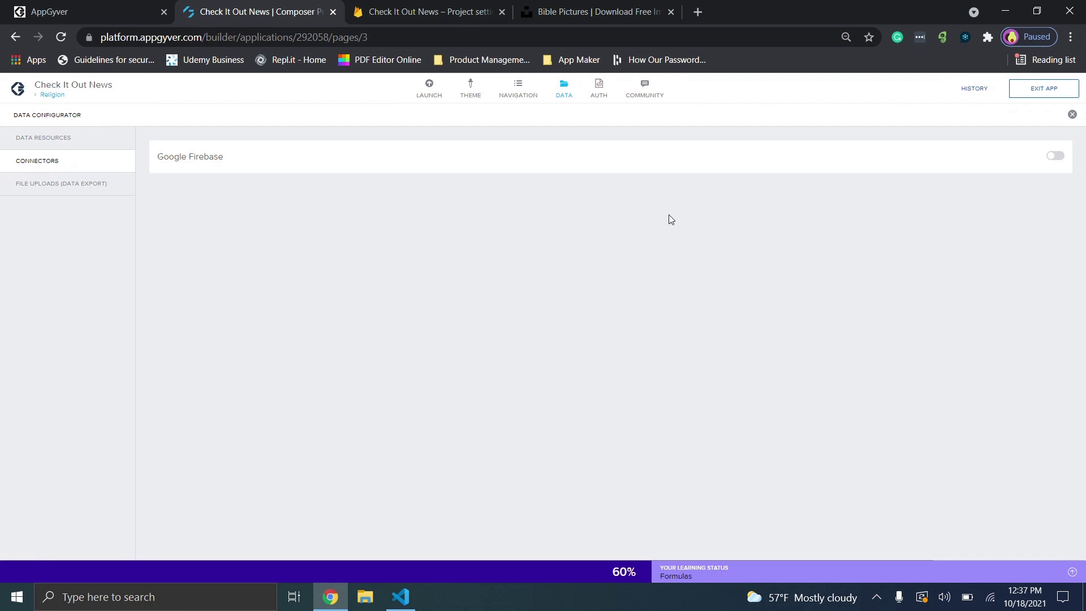
click(1055, 156)
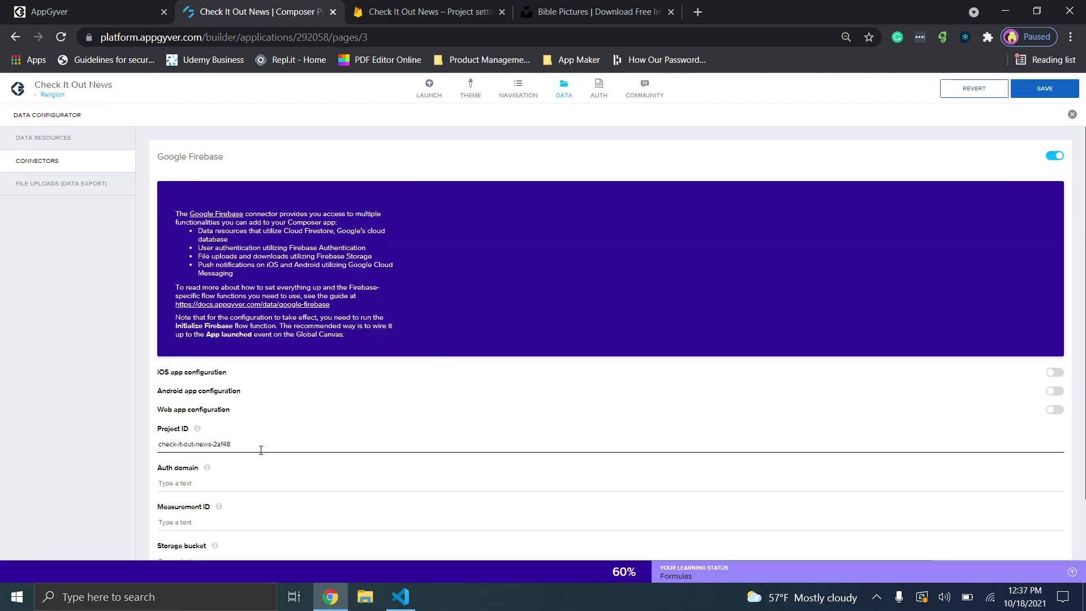
scroll(260, 449, down, 2)
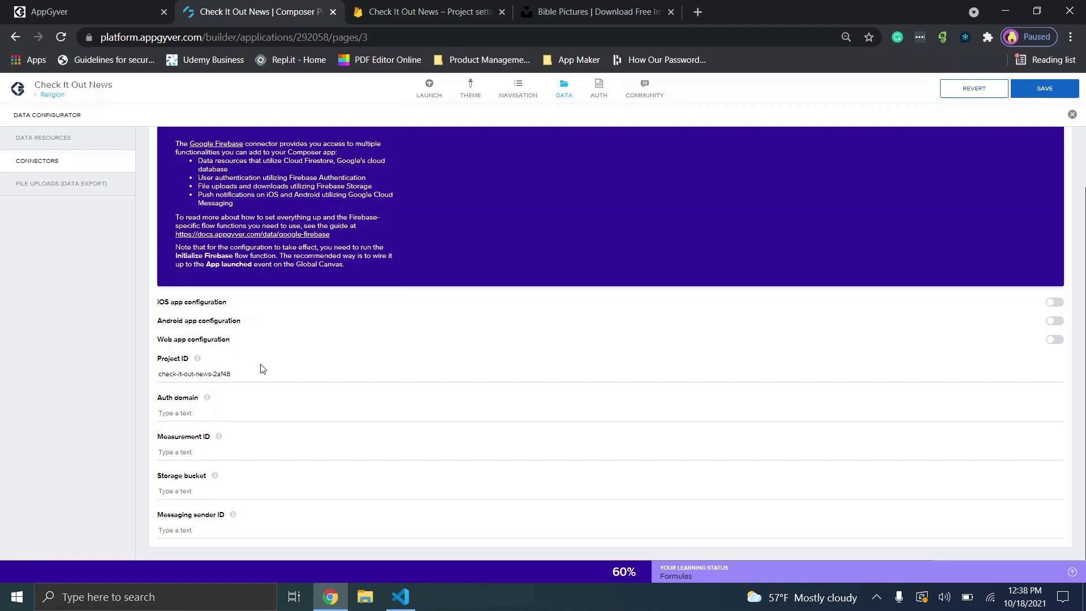
Step: Switch to Firebase and examine the general project settings, including the project ID and the list of registered apps
click(412, 8)
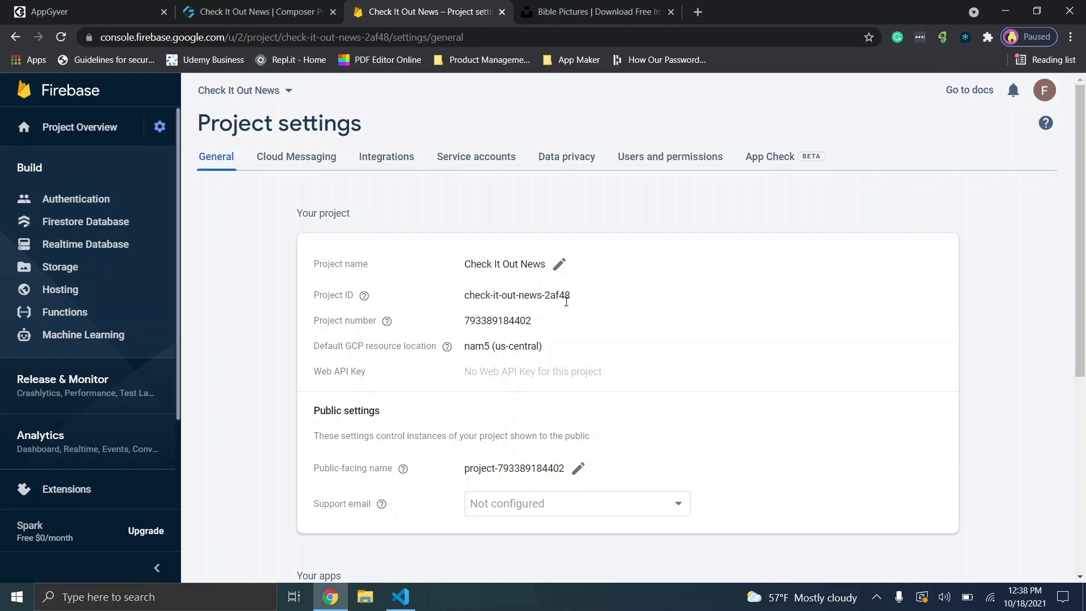
scroll(622, 296, down, 4)
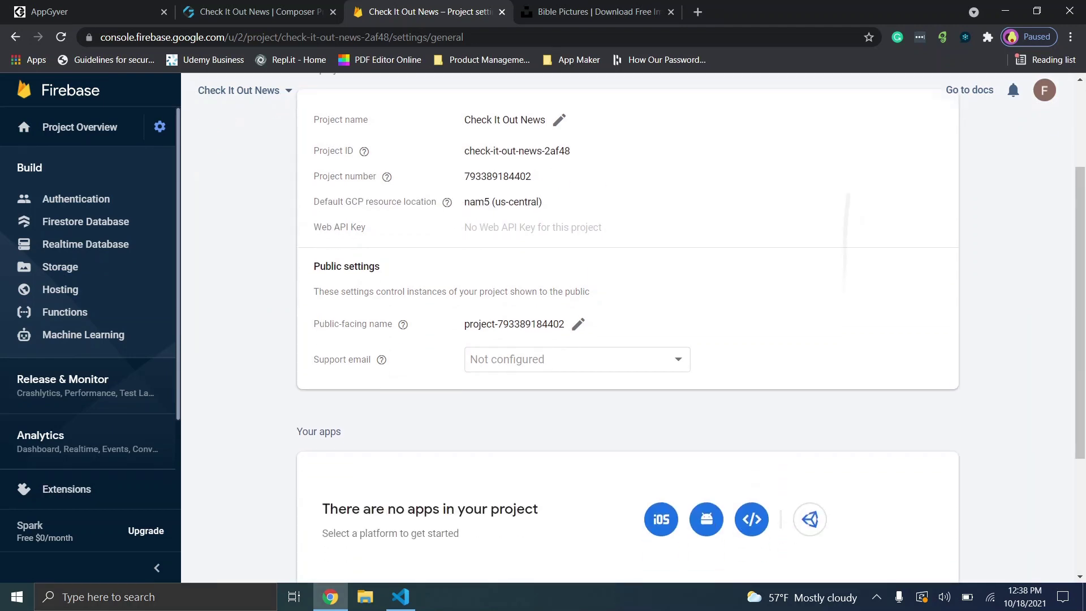
scroll(699, 400, down, 2)
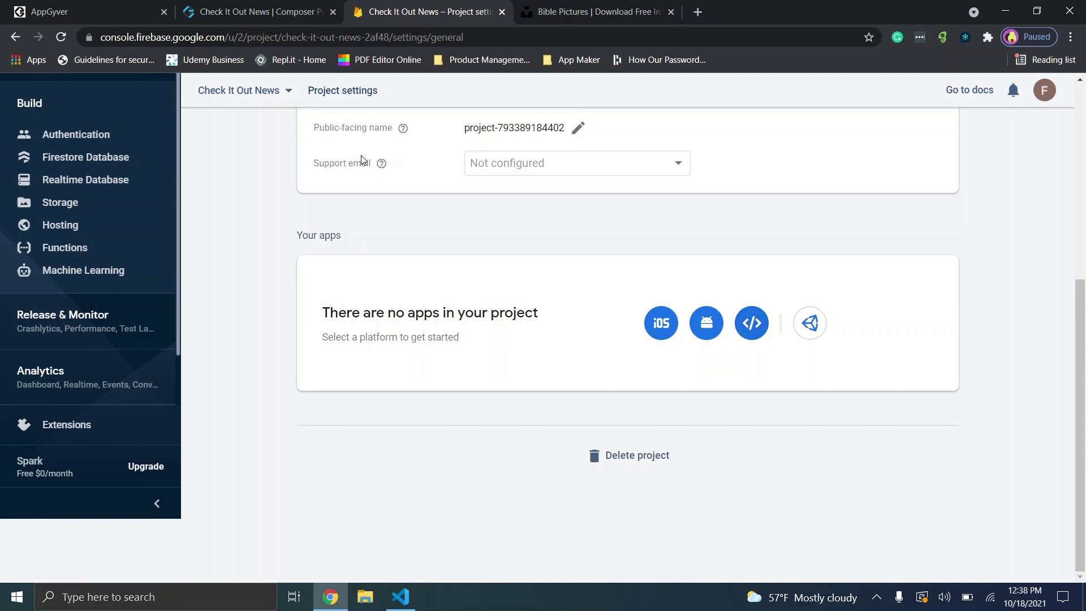
scroll(252, 294, up, 6)
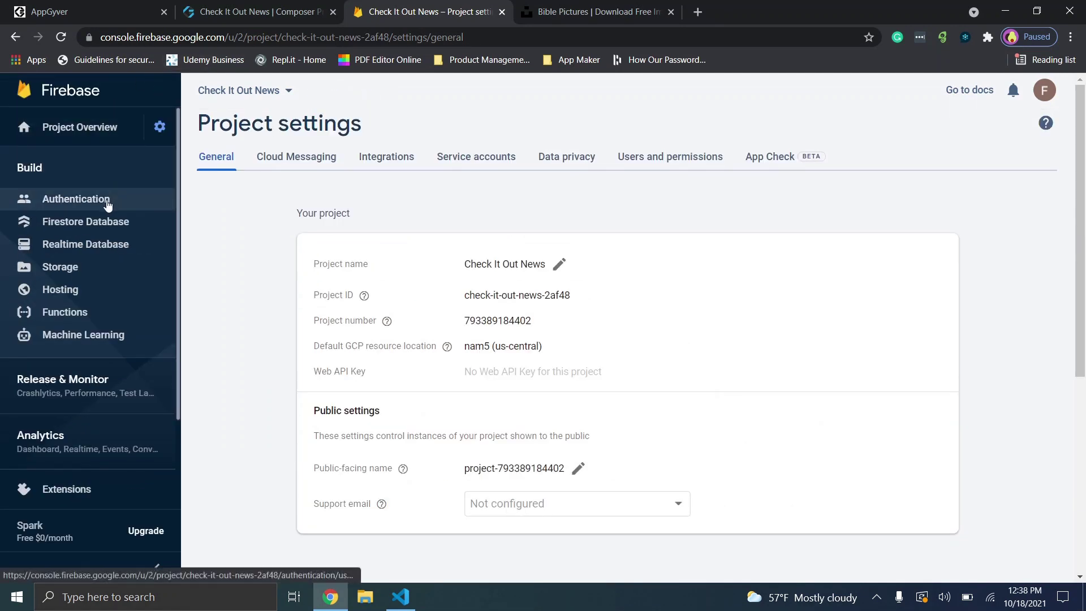
click(108, 201)
click(93, 221)
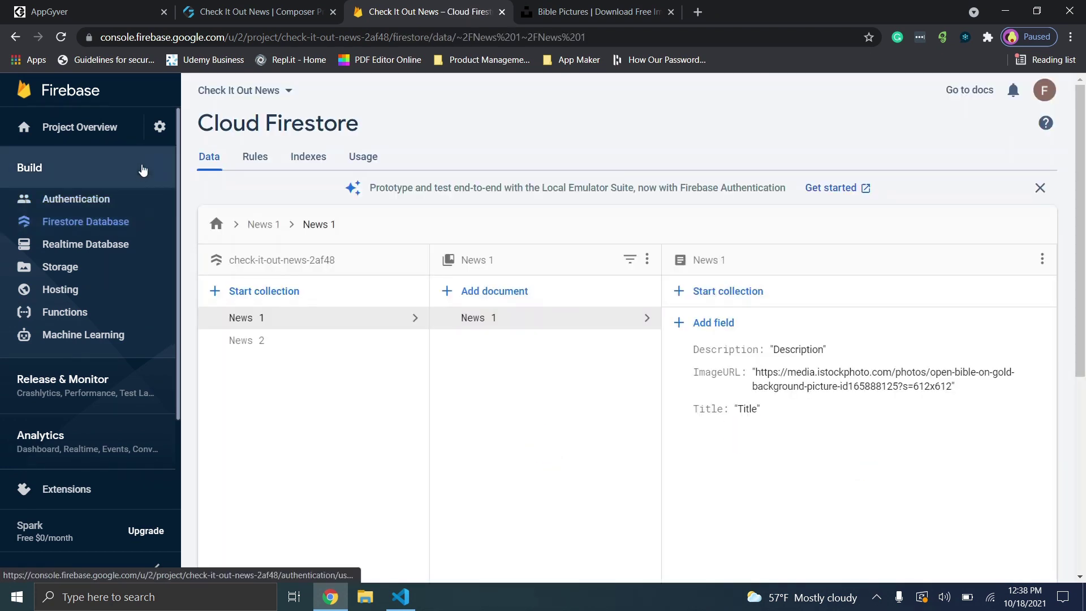
click(159, 127)
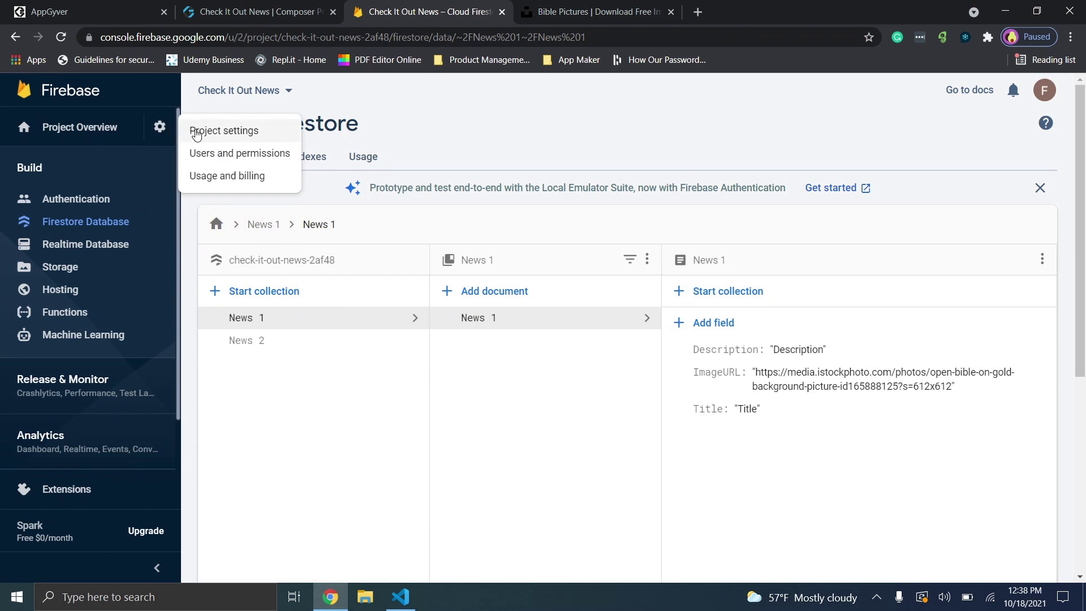
click(196, 134)
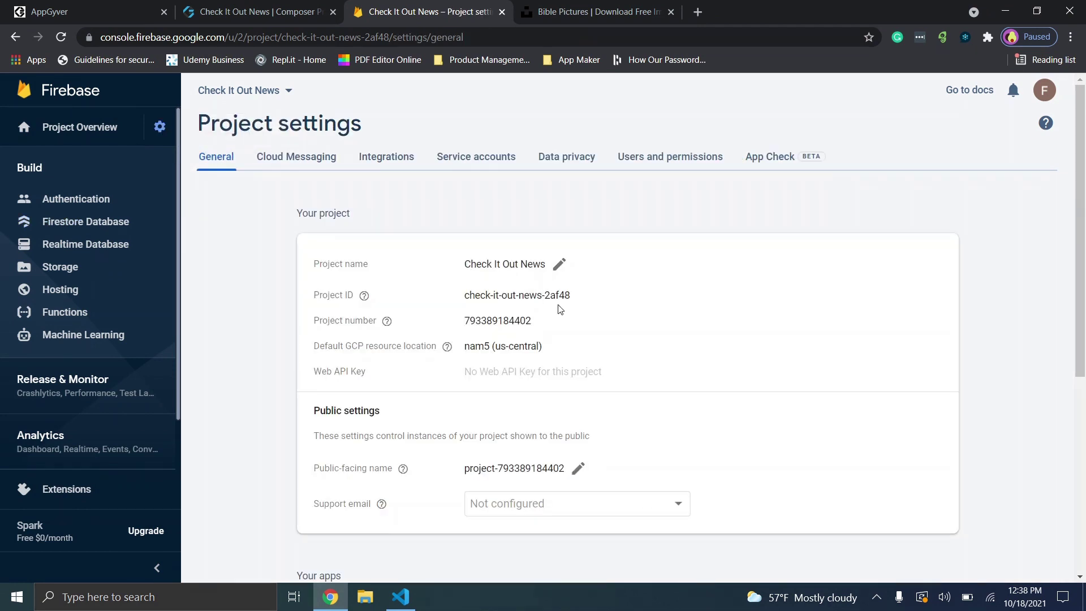
Step: Register a new web app in the Firebase project with the nickname "Check it out news", without Firebase Hosting
scroll(560, 309, down, 6)
click(754, 320)
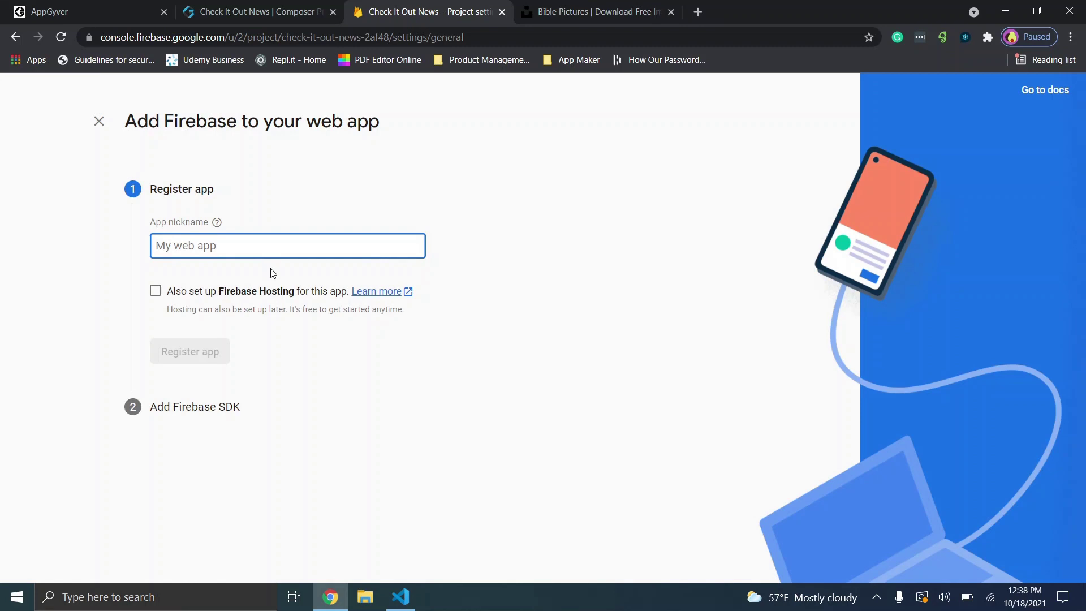
text(Check i)
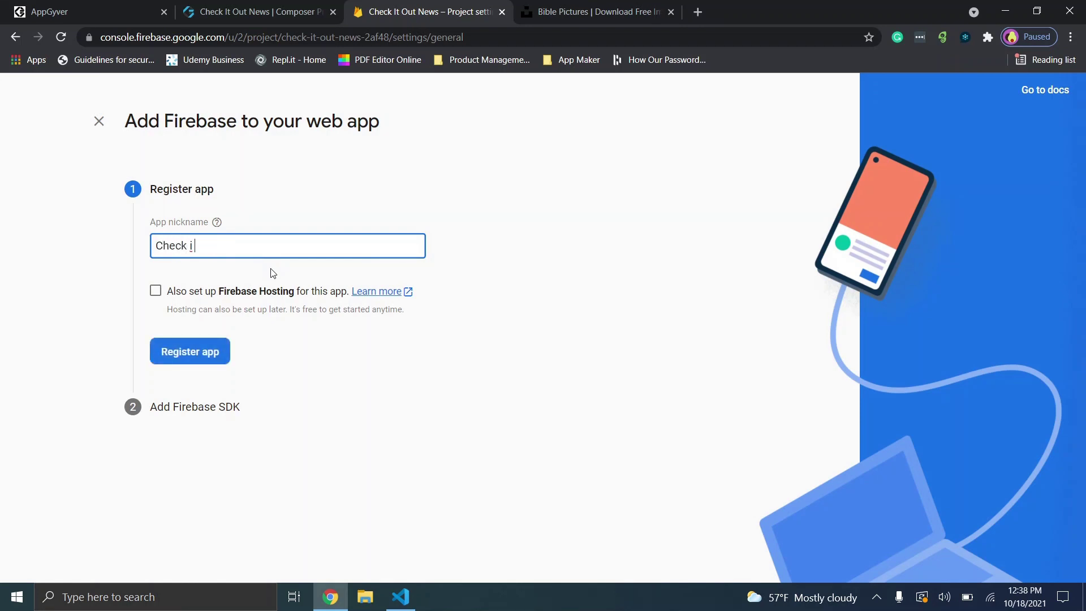
text(t out news)
click(204, 346)
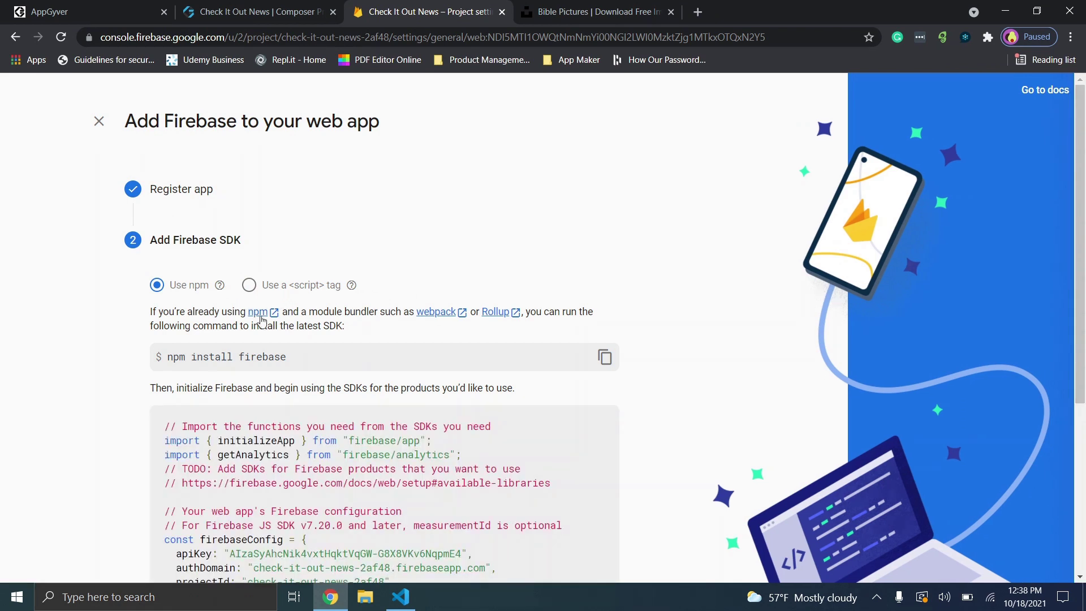
Step: Copy the authDomain value check-it-out-news-2af48.firebaseapp.com from the Firebase SDK configuration into the AppGyver connector's Auth domain
scroll(263, 295, down, 4)
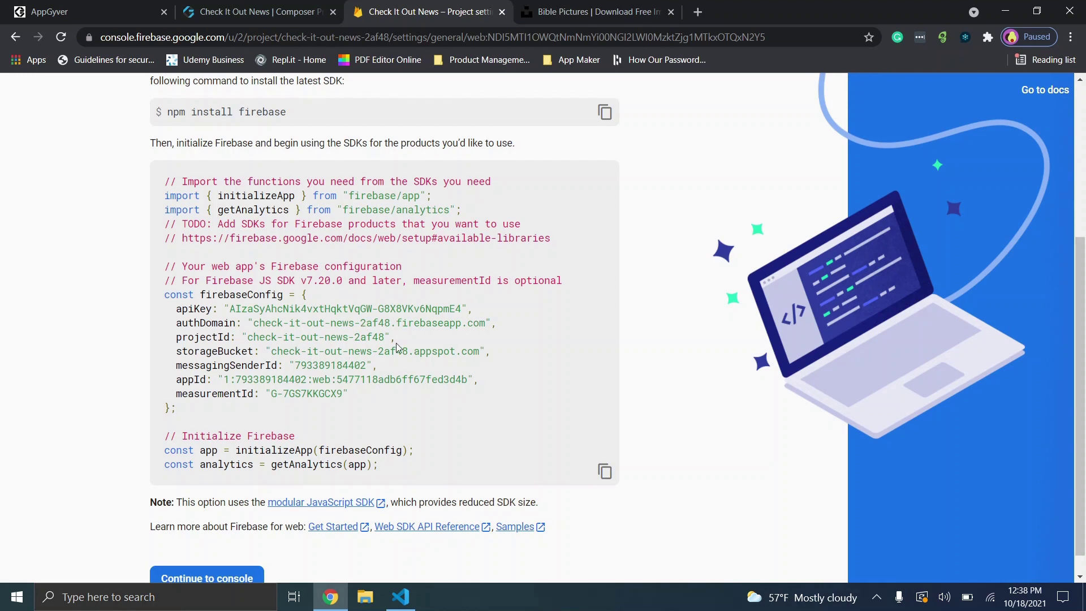
click(277, 5)
key(Tab)
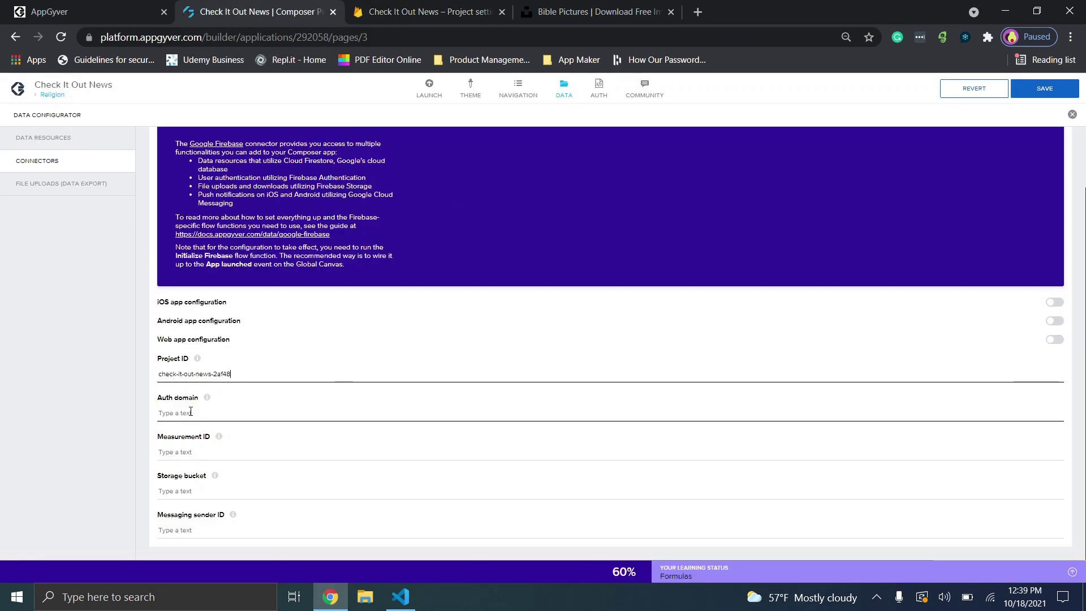
click(421, 7)
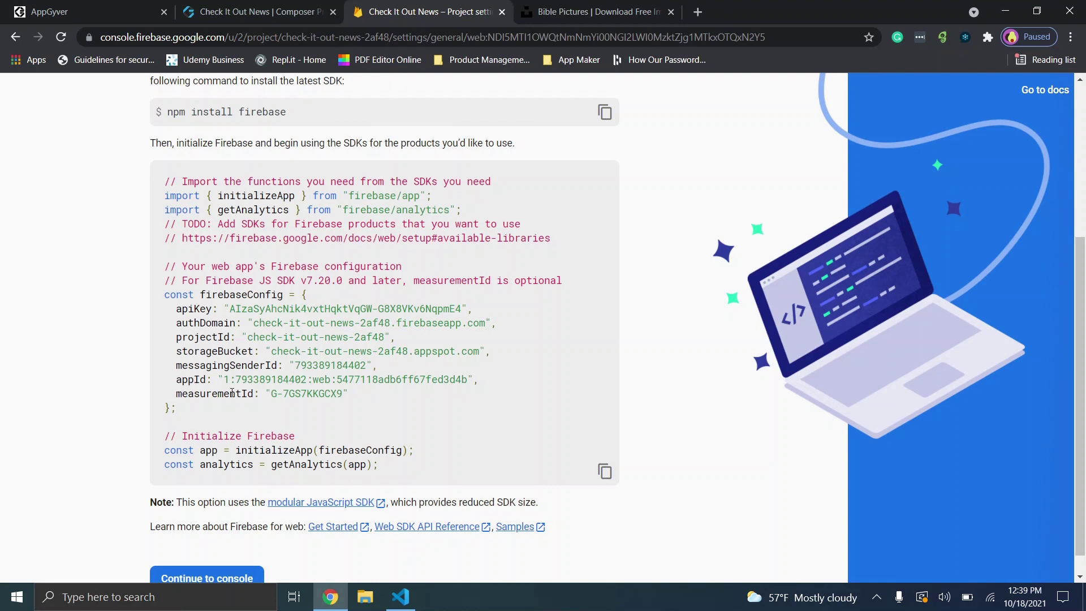
drag(254, 326, 483, 326)
key(ctrl+c)
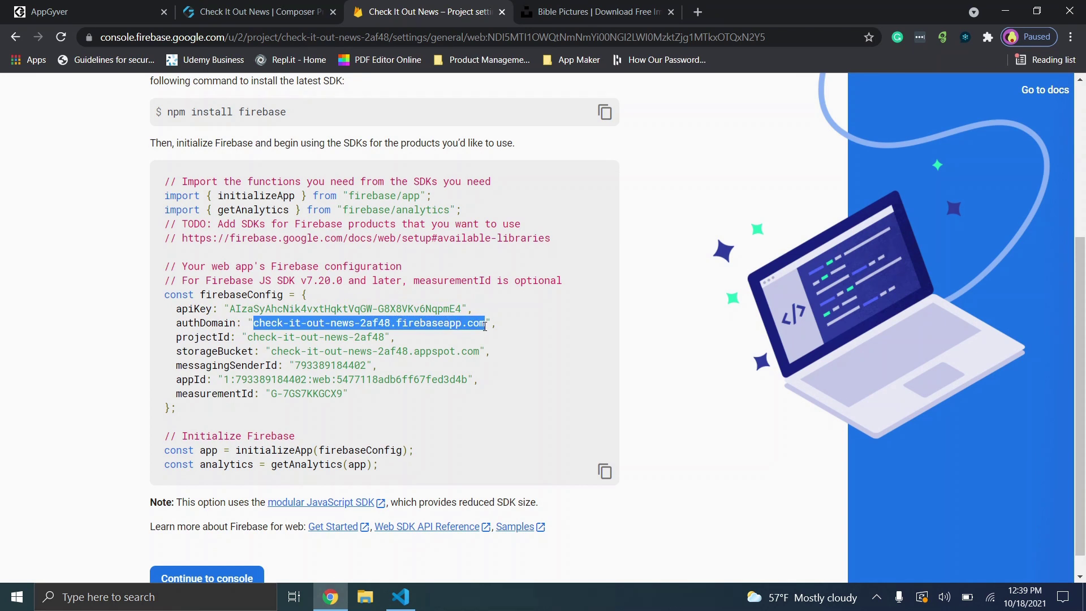
click(306, 7)
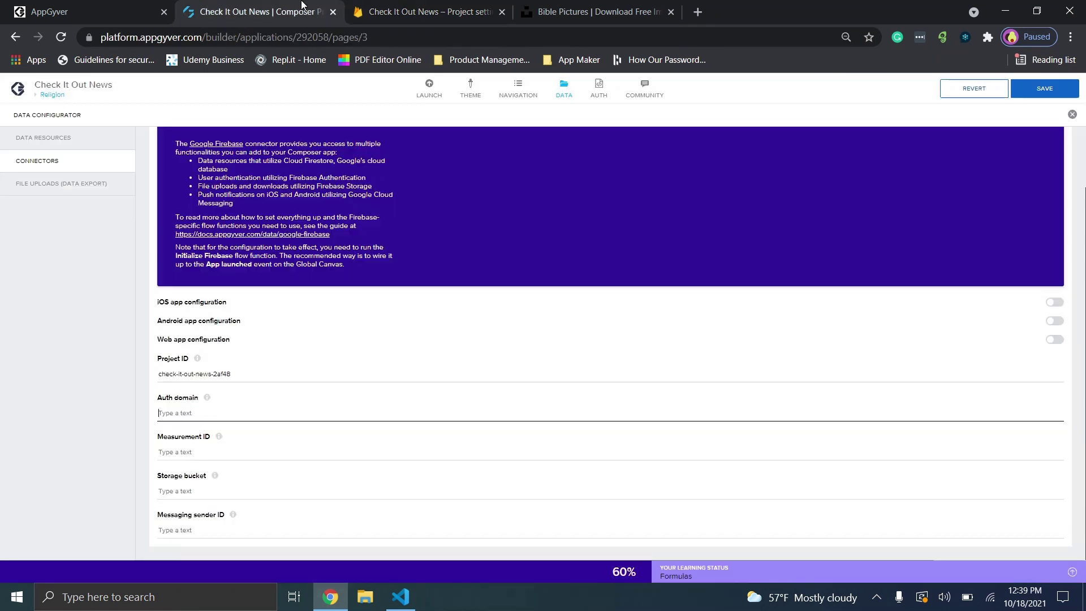
key(ctrl+v)
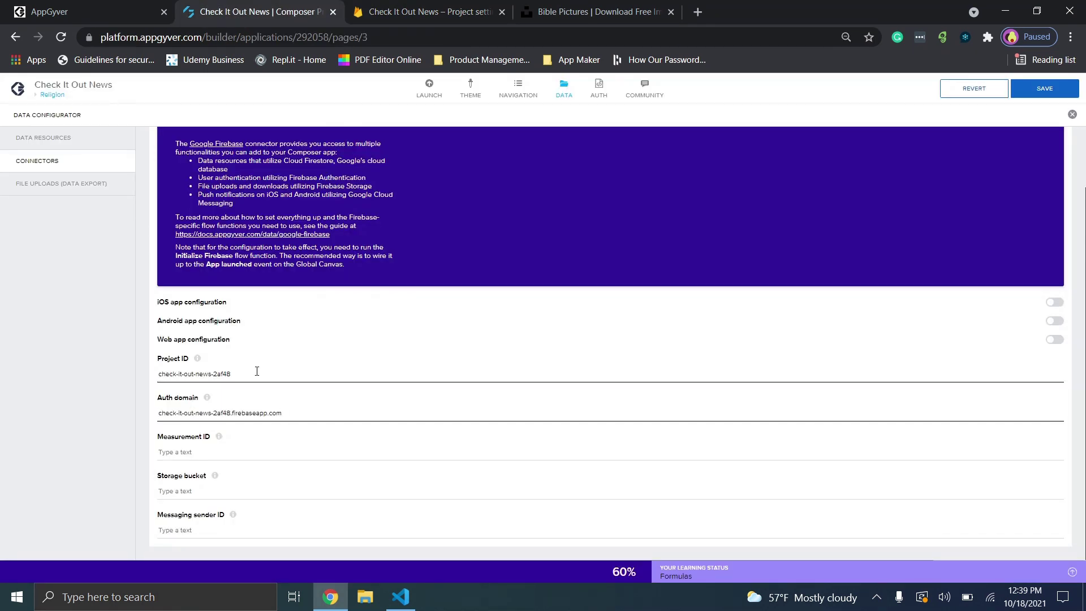
Step: Copy the measurementId value from the Firebase SDK configuration into the AppGyver connector's Measurement ID
click(431, 6)
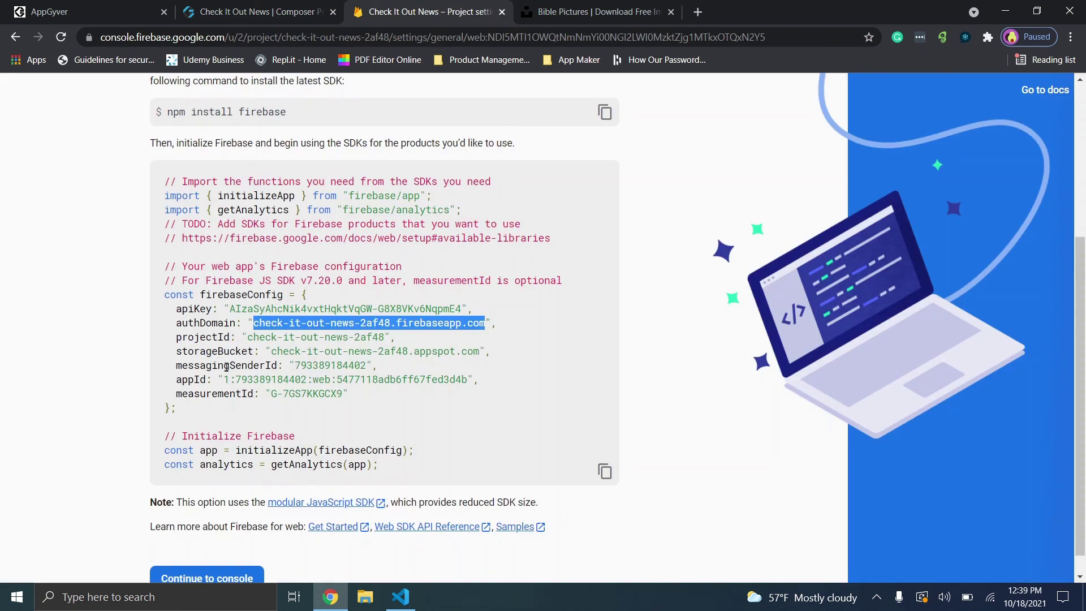
click(297, 364)
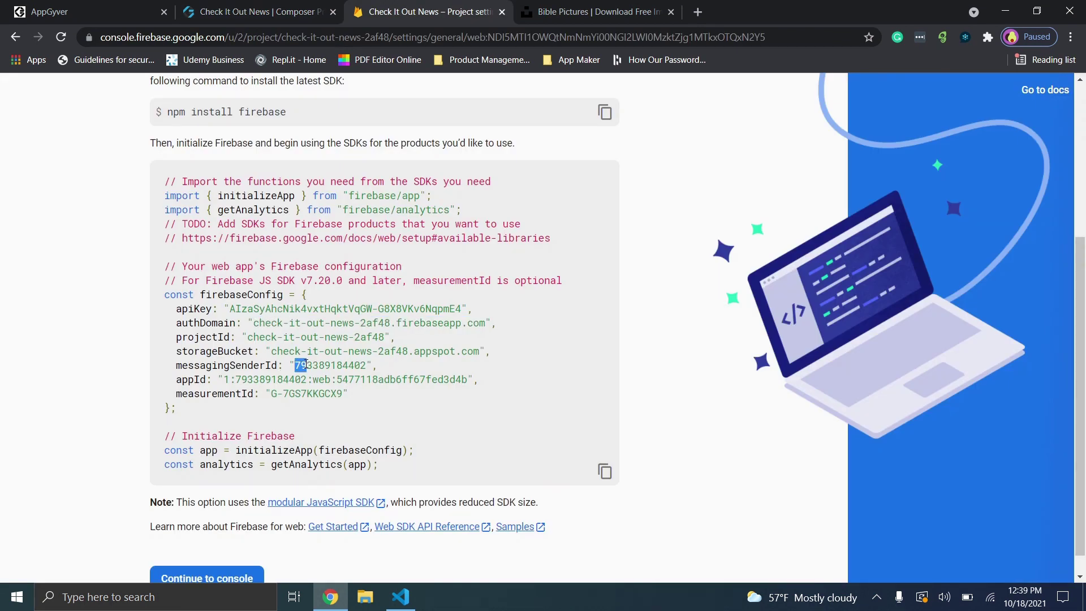
drag(269, 394, 342, 395)
key(ctrl+c)
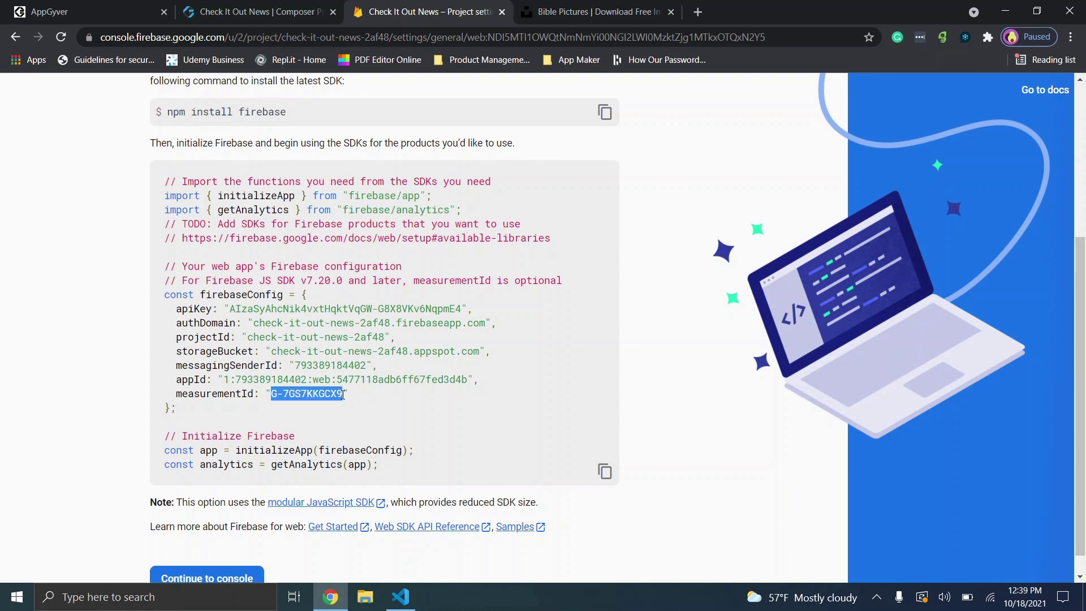
click(316, 11)
click(236, 452)
key(ctrl+v)
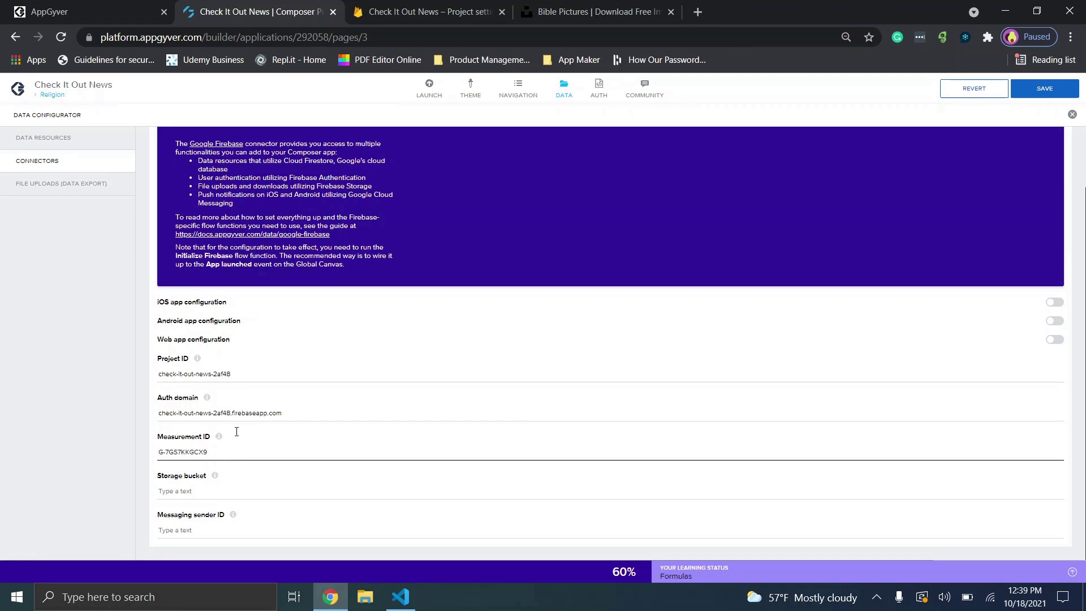
Step: Copy the storageBucket value check-it-out-news-2af48.appspot.com from the Firebase SDK configuration into the AppGyver connector's Storage bucket
click(370, 7)
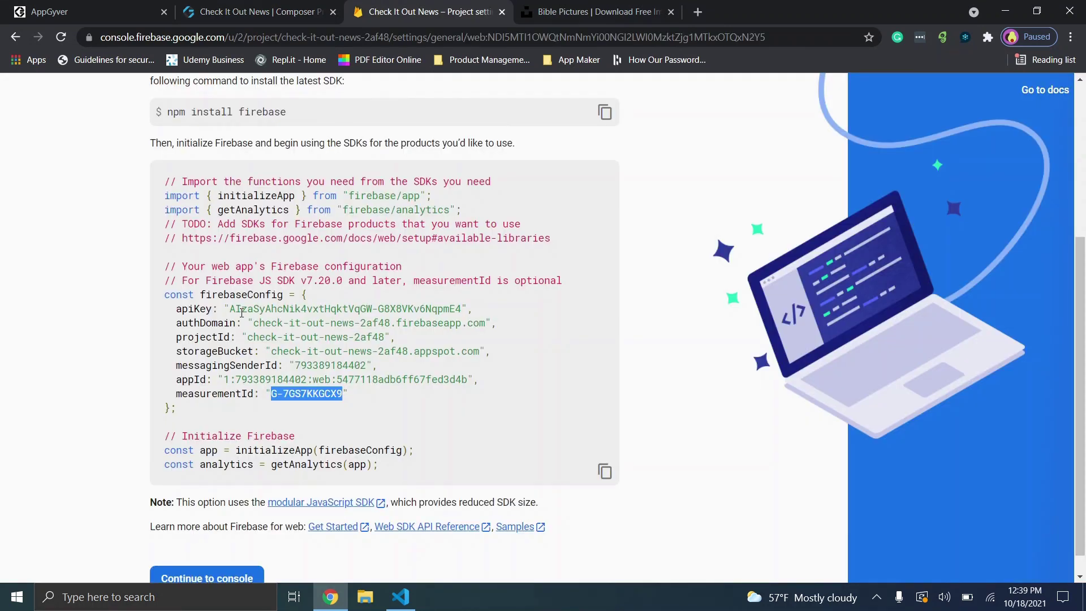
drag(271, 352, 482, 345)
key(ctrl+c)
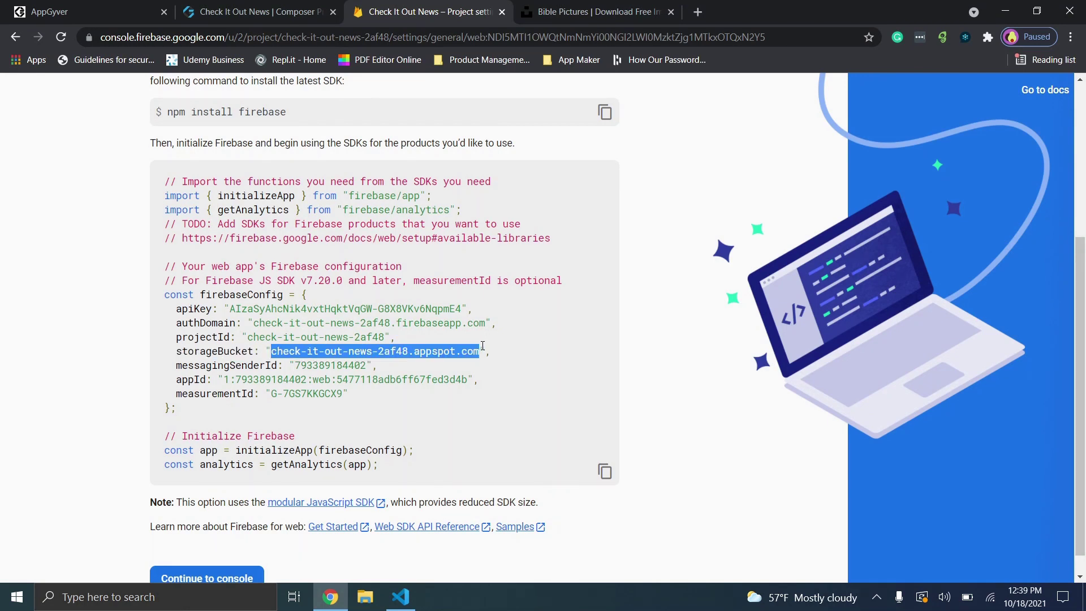
click(261, 11)
click(205, 490)
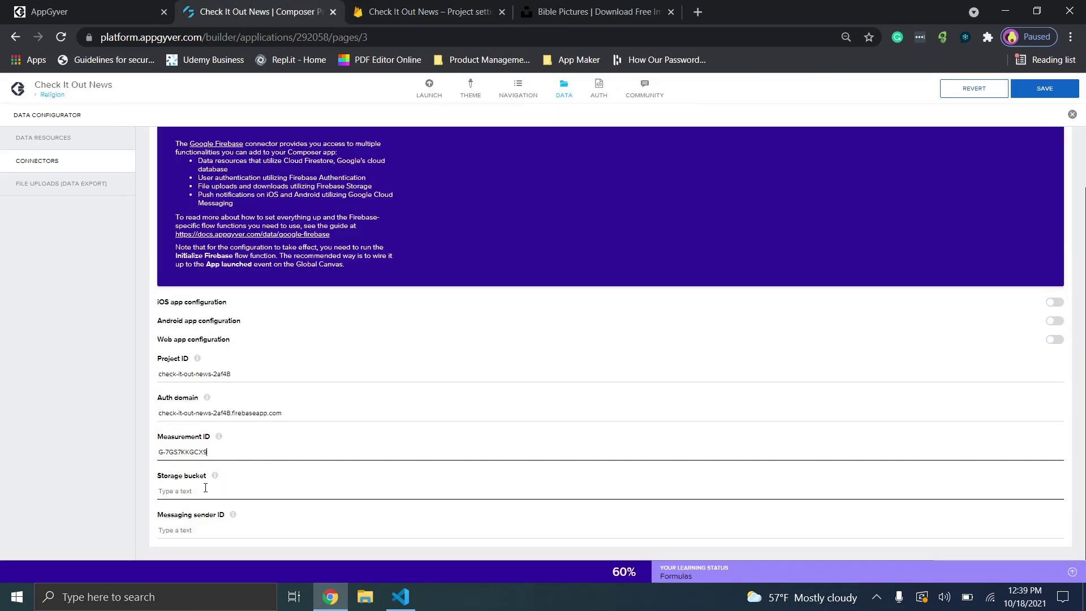
key(ctrl+v)
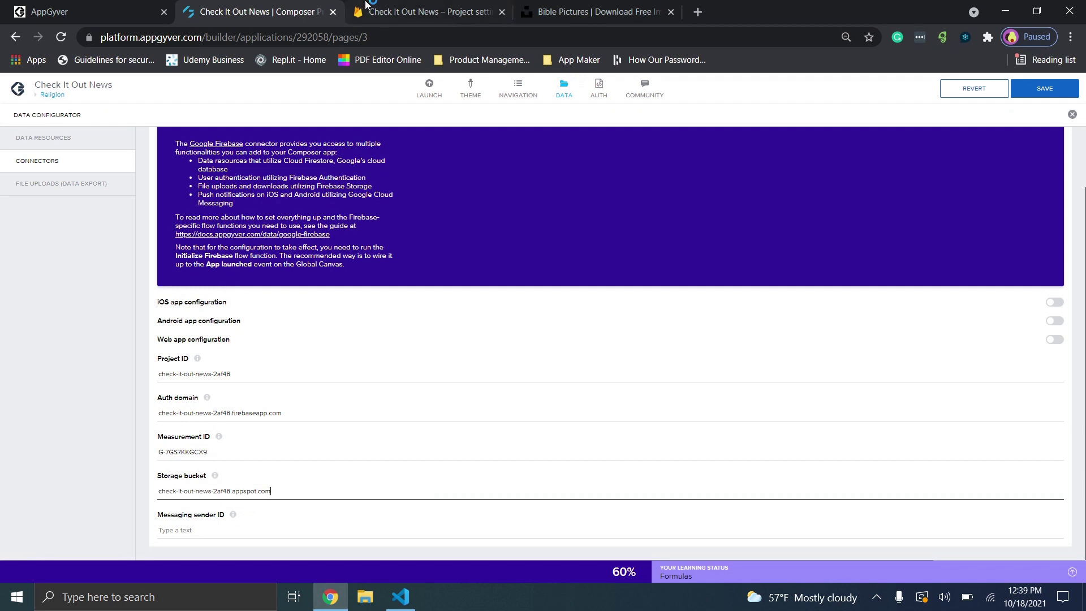
Step: Copy the messagingSenderId value from the Firebase SDK configuration into the AppGyver connector's Messaging sender ID
click(397, 102)
click(397, 6)
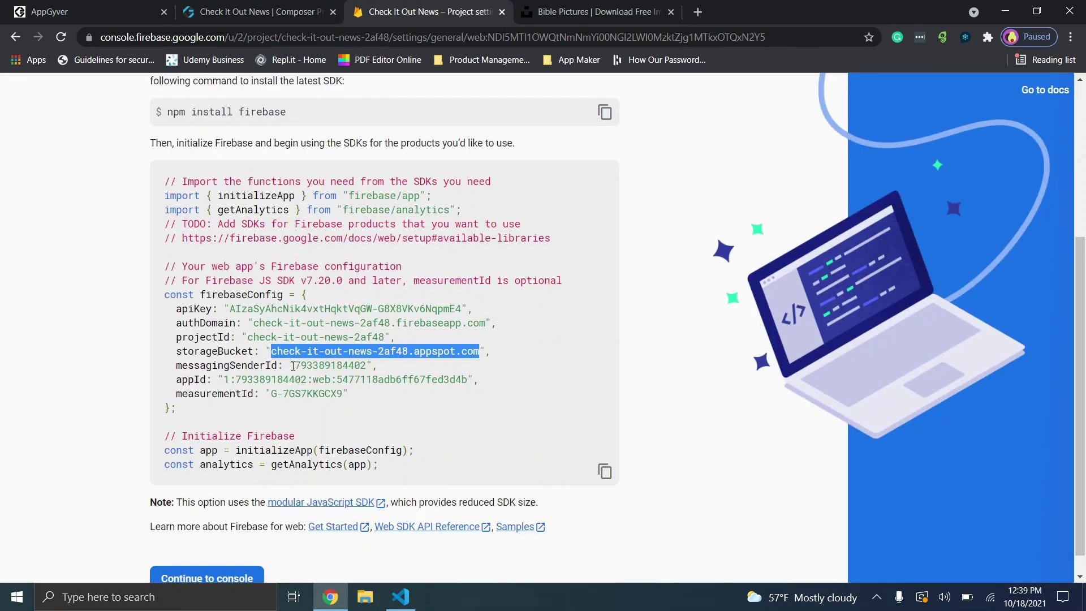
double_click(296, 366)
key(ctrl+c)
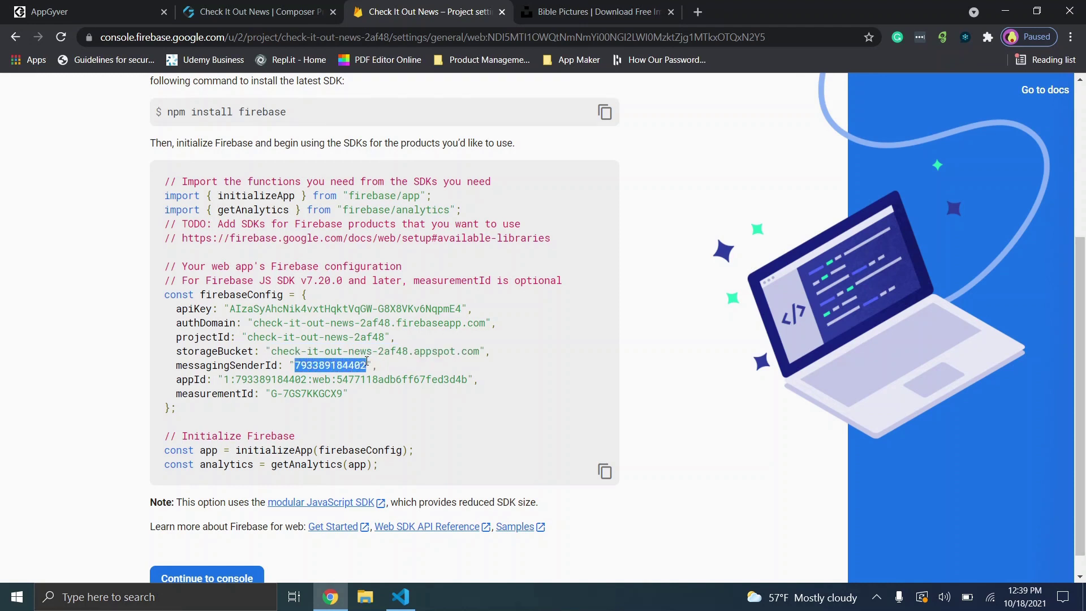
click(305, 12)
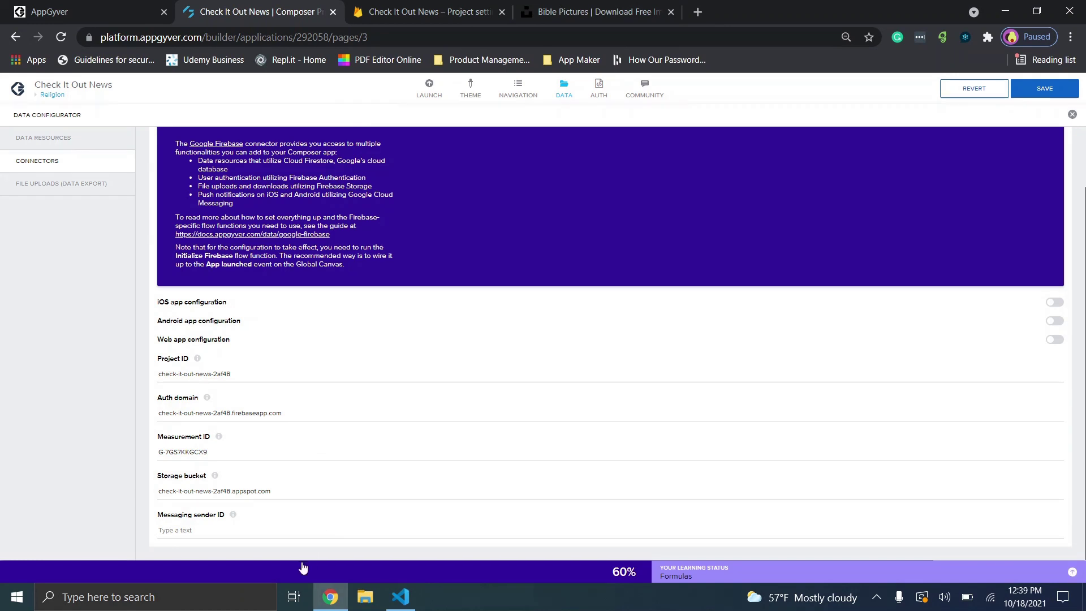
click(292, 534)
key(ctrl+v)
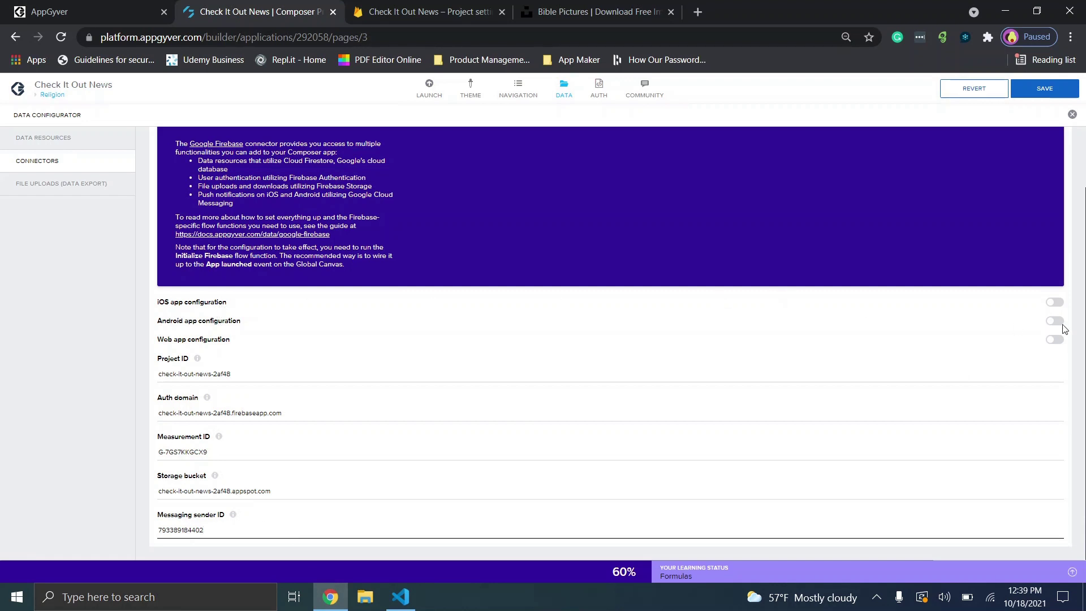
Step: Enable only the Web app configuration in the Google Firebase connector
click(1054, 305)
click(1054, 306)
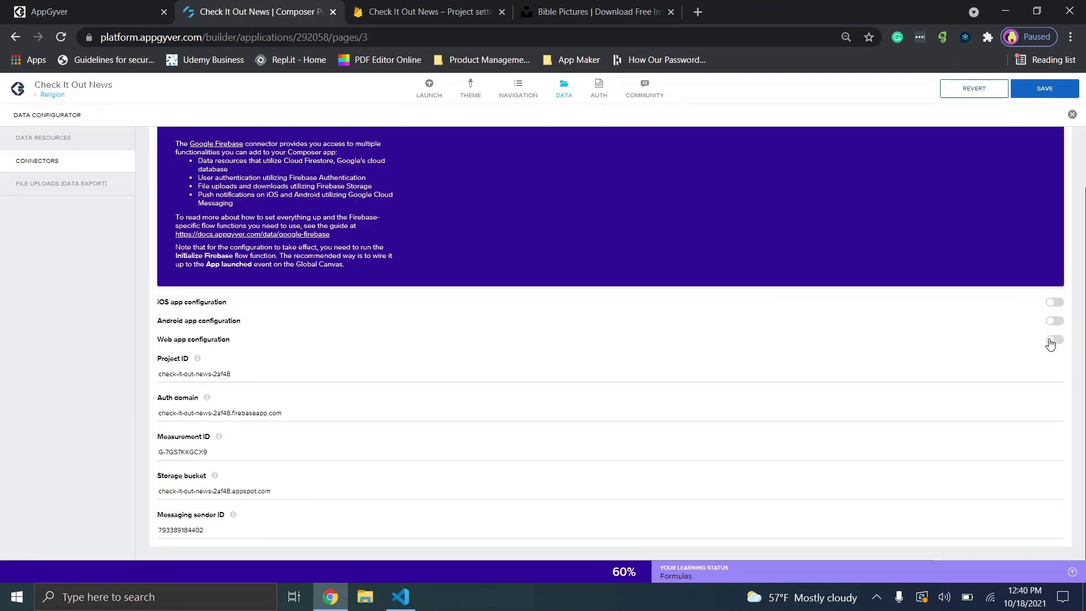
click(1053, 342)
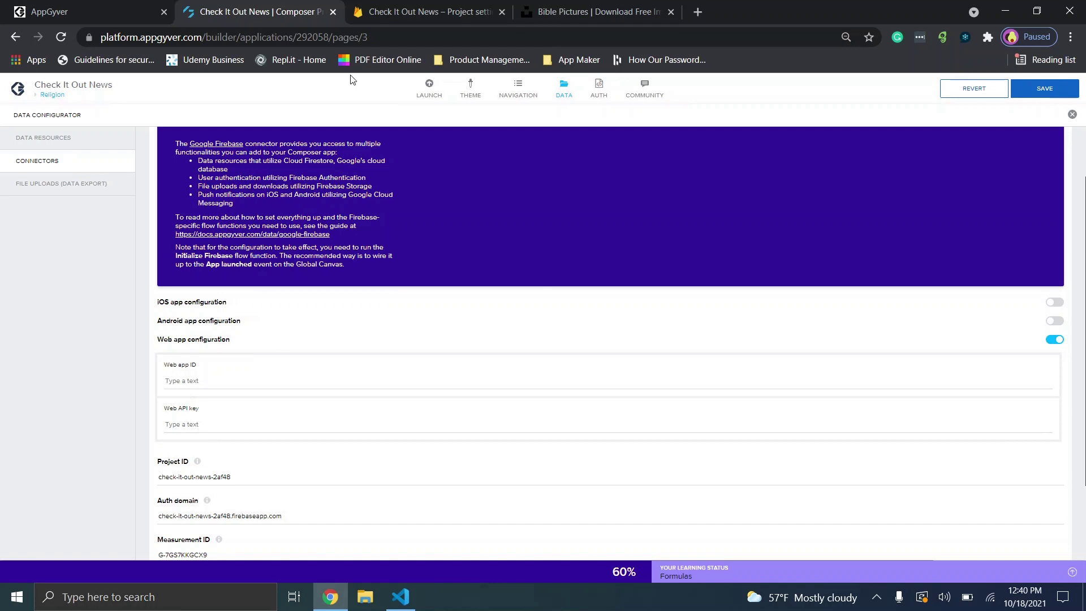
Step: Copy the API key from the Firebase SDK configuration into the AppGyver connector's Web API key field
click(414, 5)
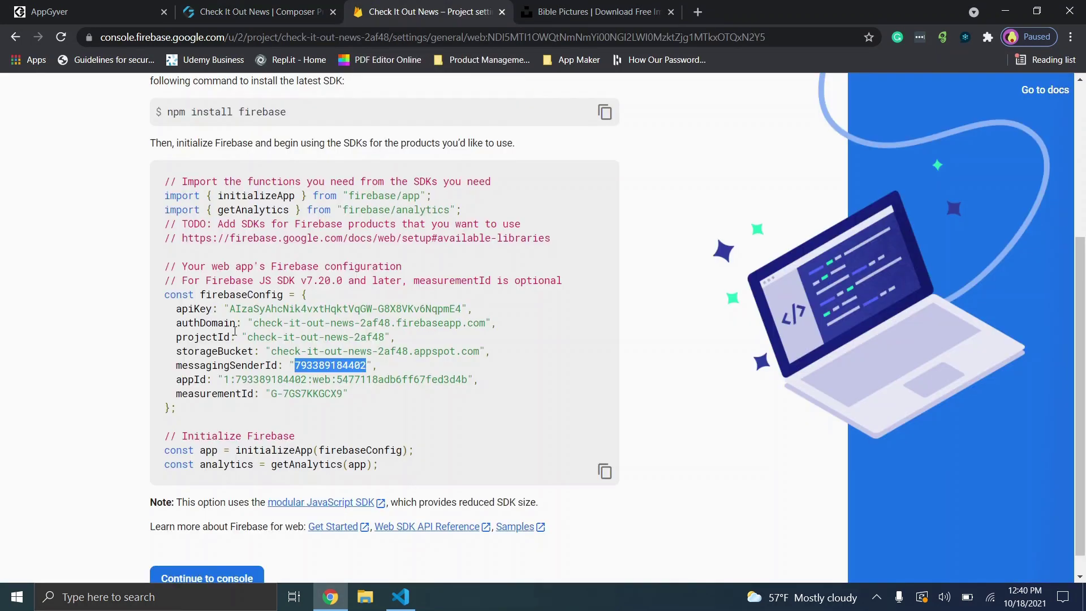
drag(232, 308, 463, 307)
key(ctrl+c)
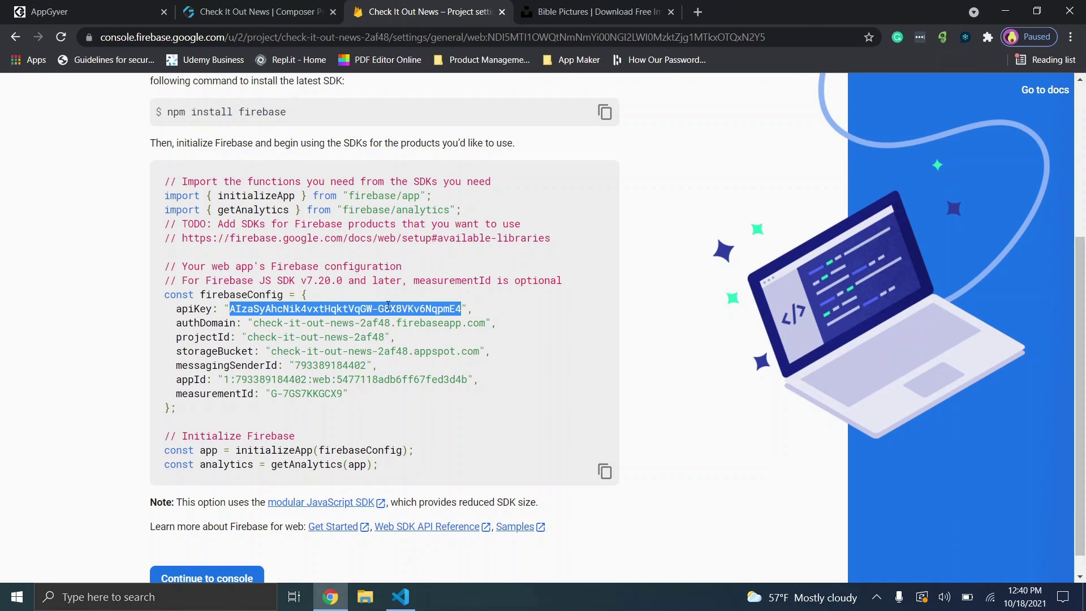
click(255, 11)
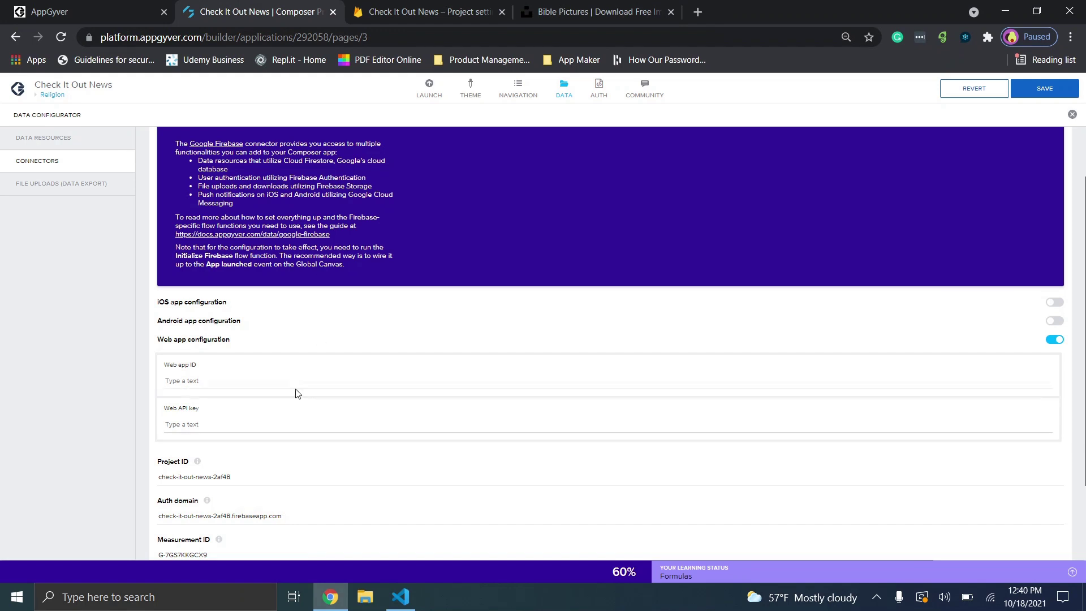
key(ctrl+v)
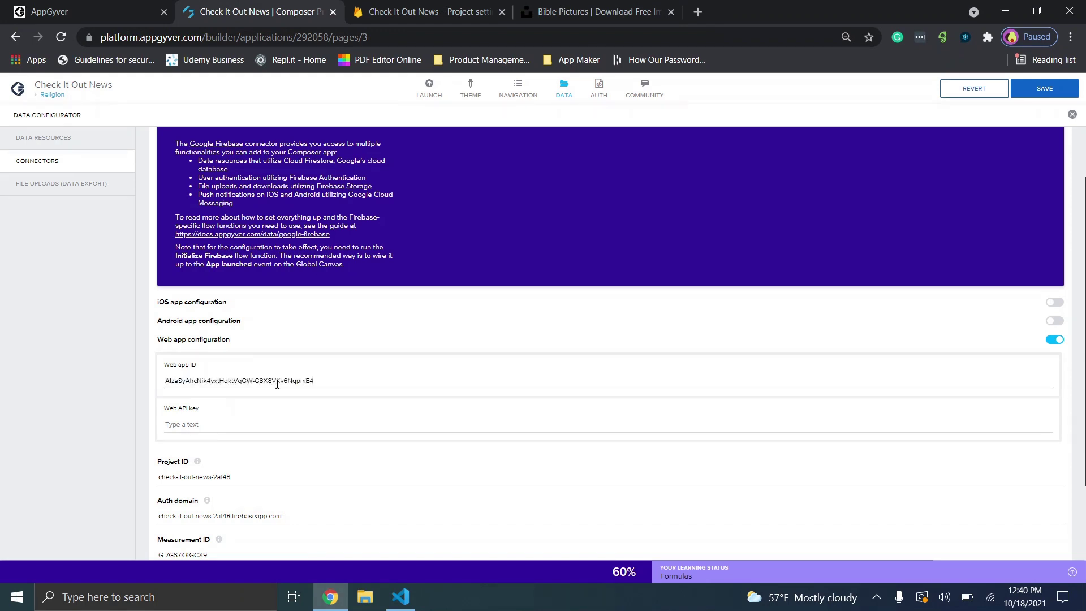
click(235, 427)
key(ctrl+v)
Step: Replace the connector's Web app ID with the appId value from the Firebase SDK configuration, and save the application
drag(376, 381, 51, 371)
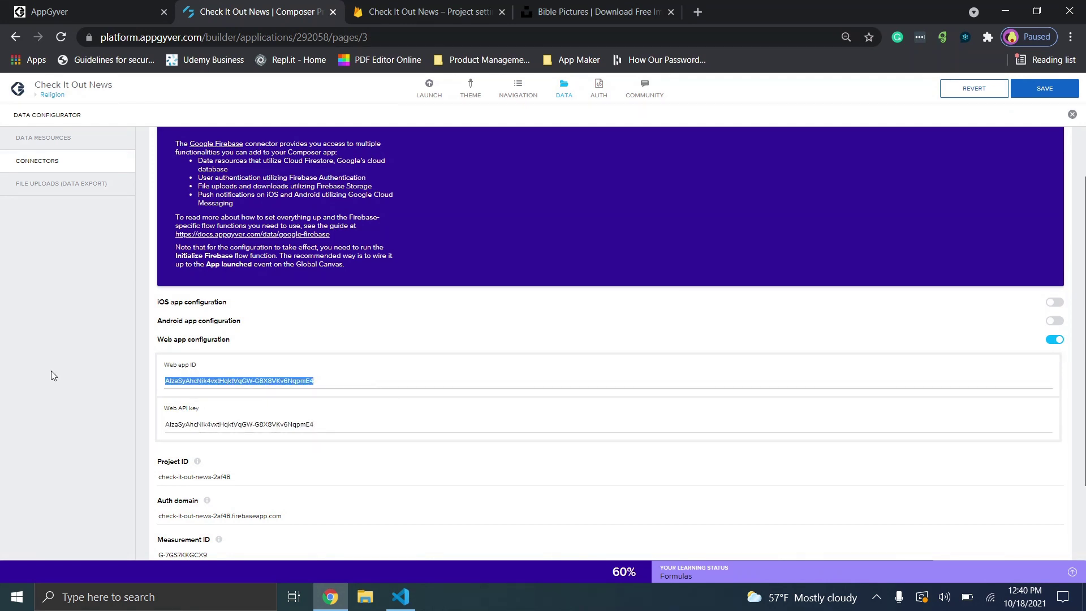
key(BackSpace)
click(367, 7)
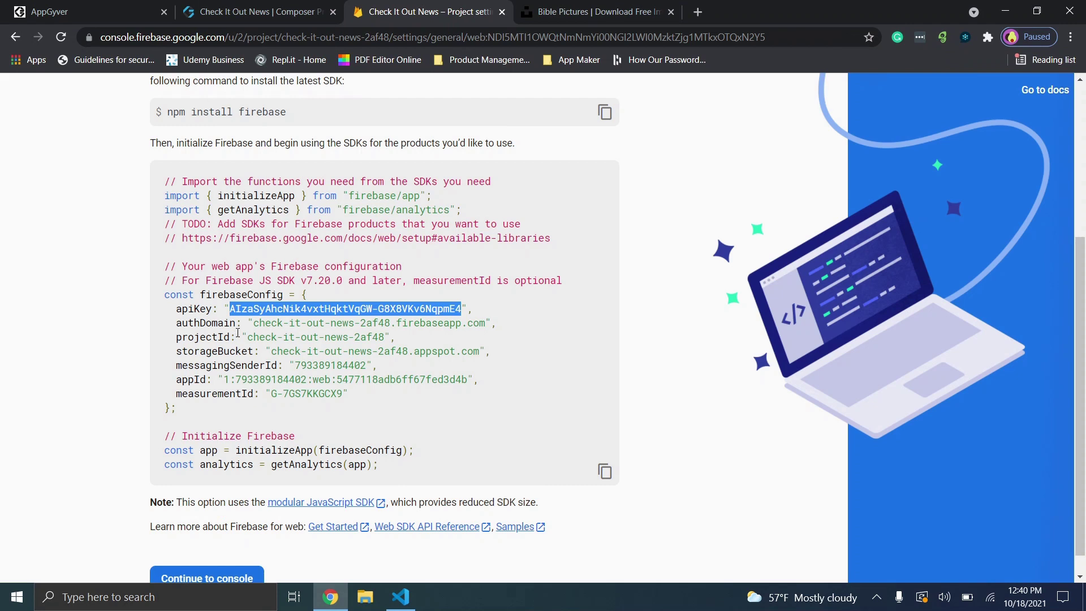
click(274, 307)
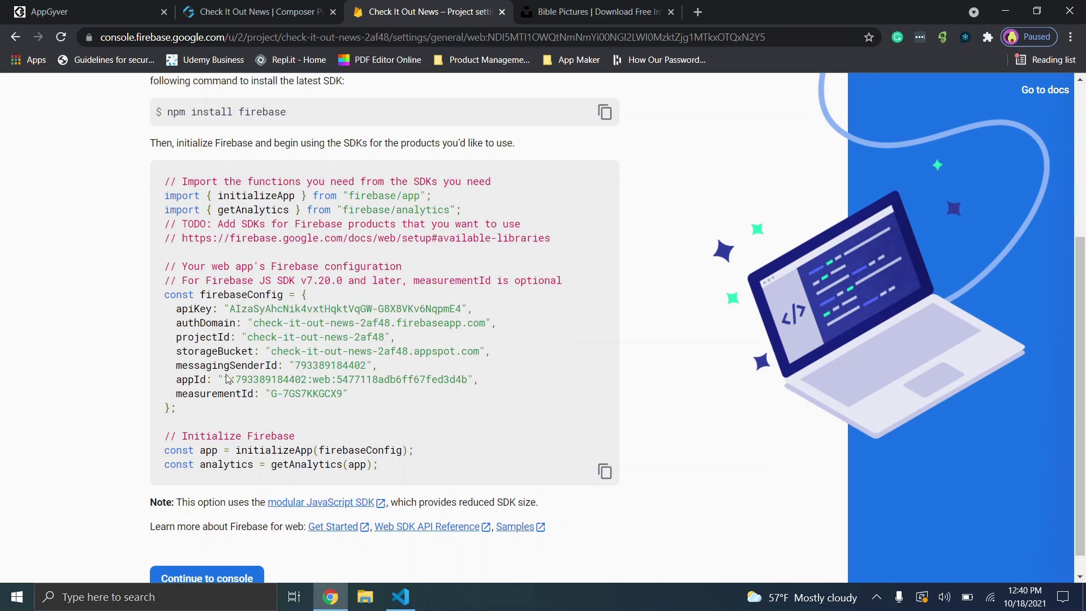
drag(226, 380, 467, 386)
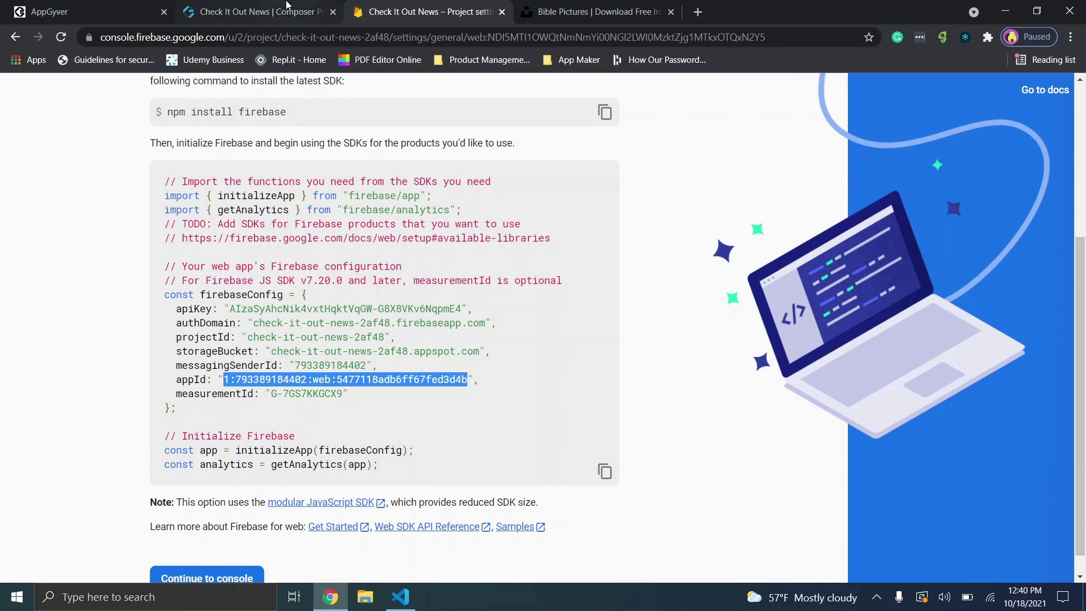
click(265, 11)
click(254, 379)
key(ctrl+v)
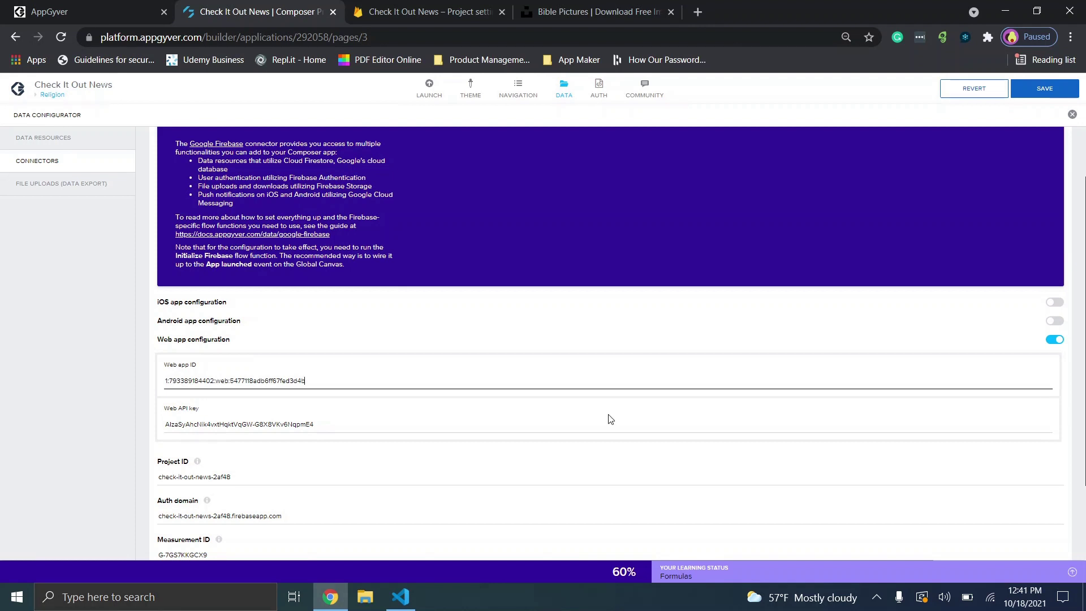
scroll(546, 420, down, 2)
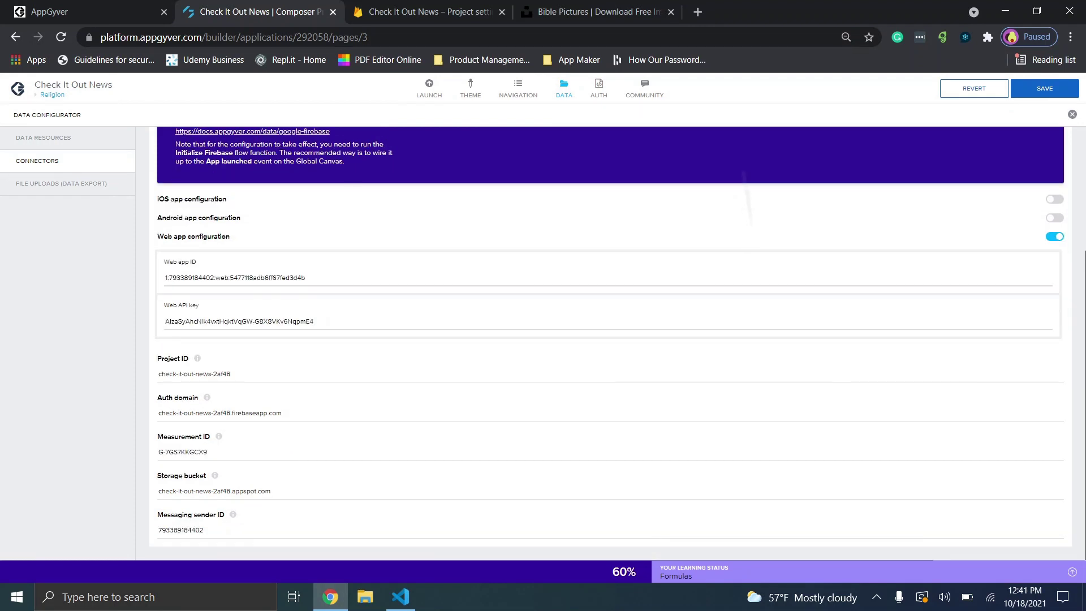
click(1043, 91)
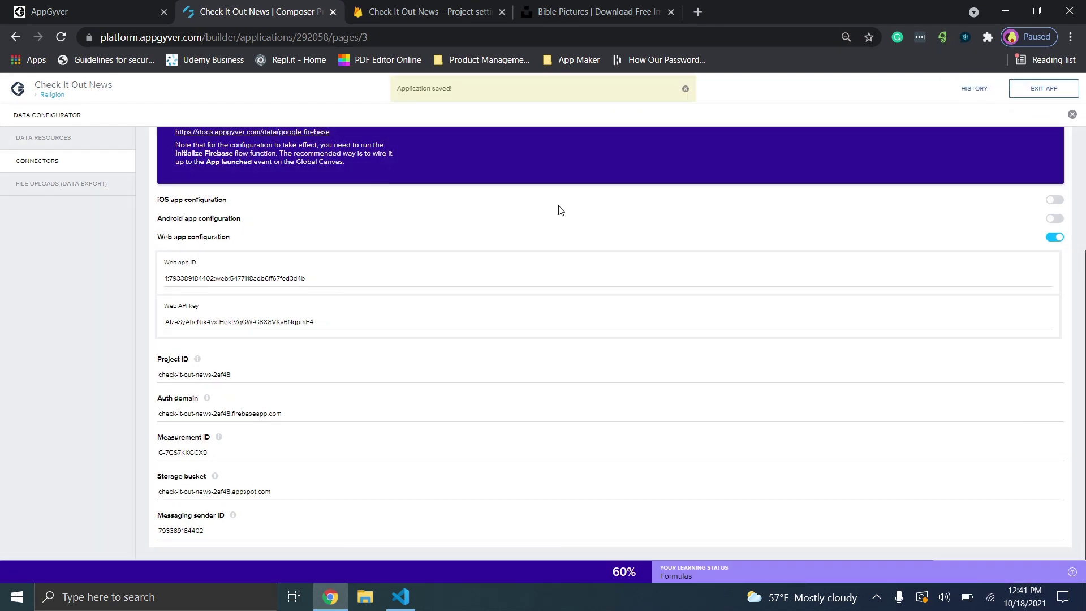
Step: Register an Android app in the Firebase project with package name com.checkit.checkit and nickname "Check it"
click(376, 14)
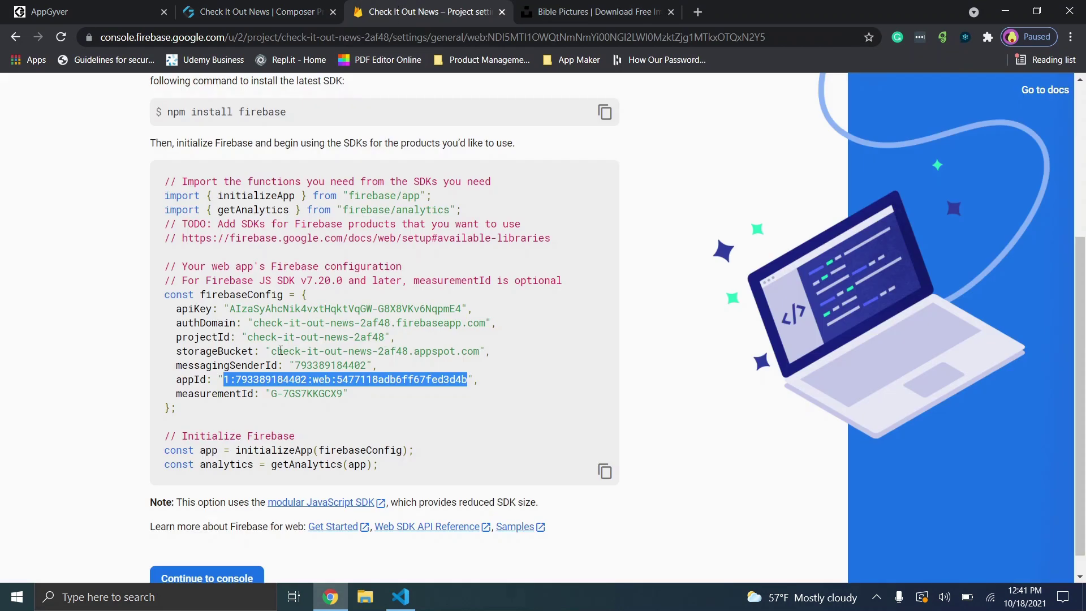
click(184, 576)
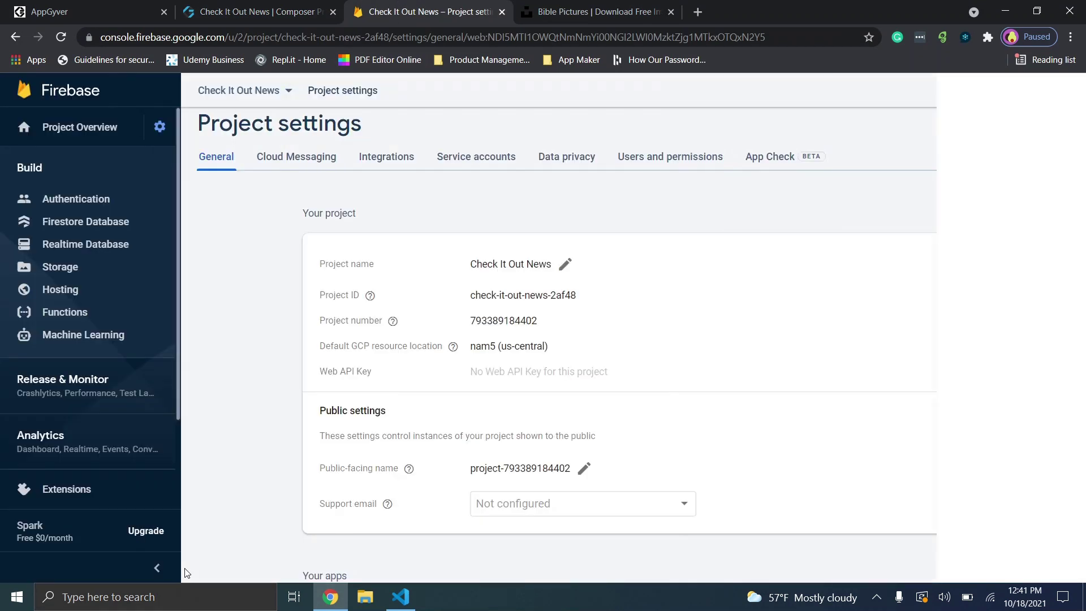
scroll(238, 435, down, 2)
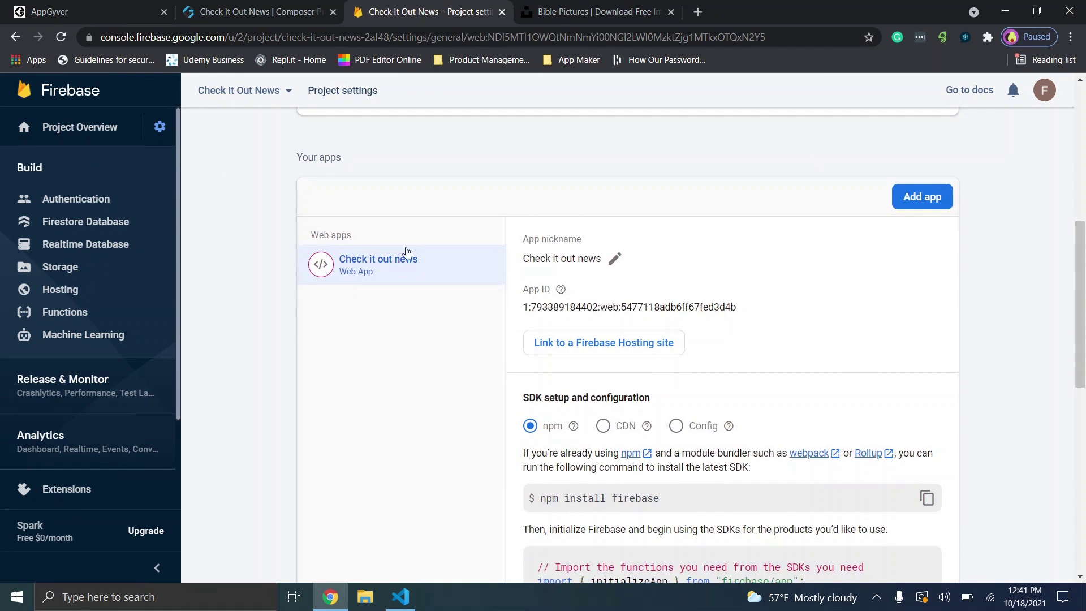
click(931, 204)
click(516, 357)
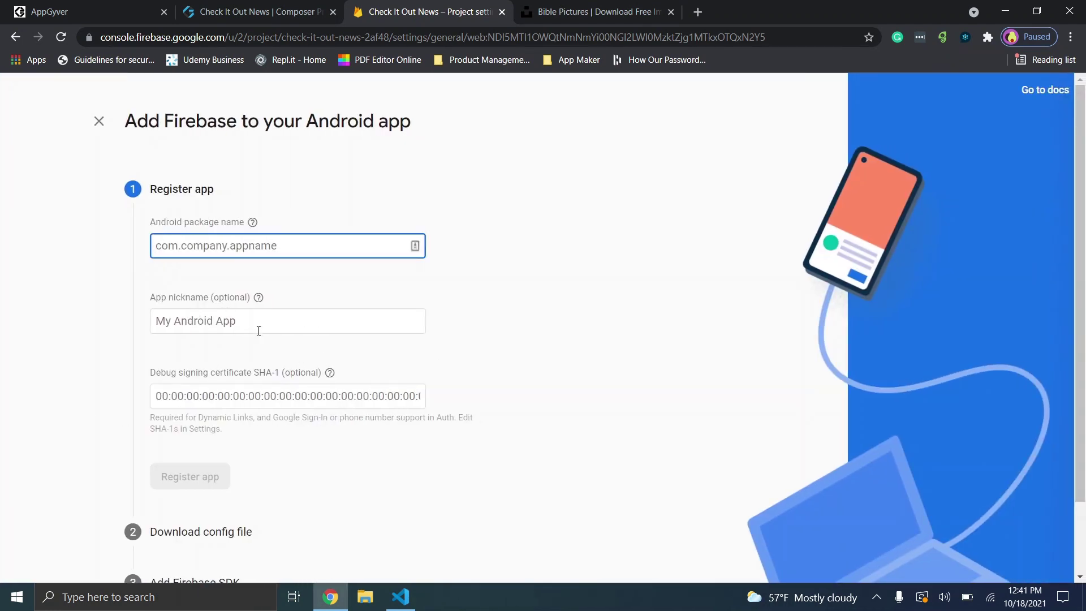
scroll(218, 320, down, 2)
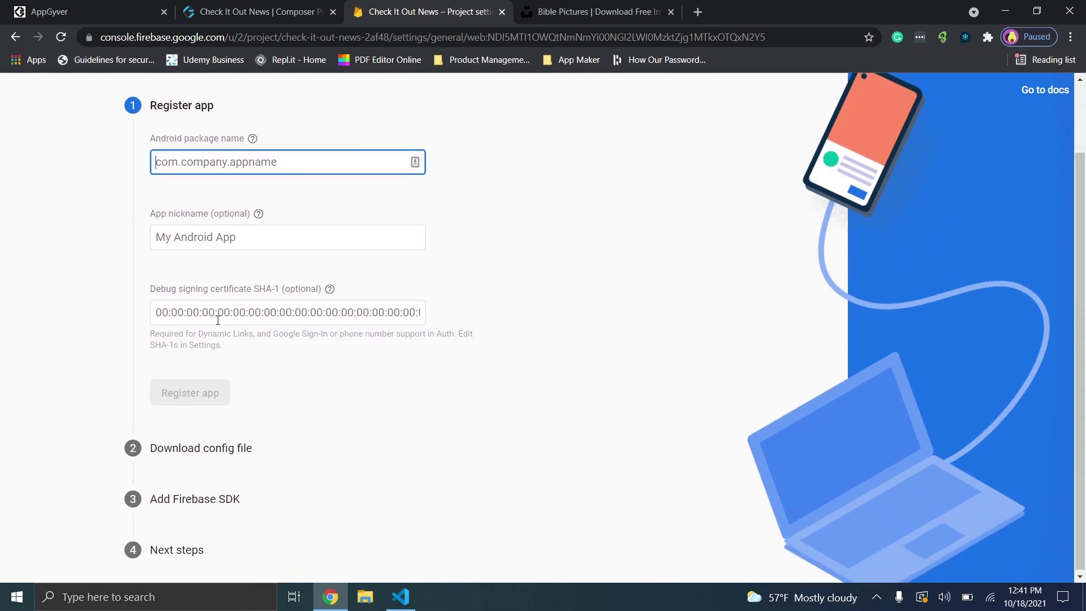
text(com.checkit.checkit)
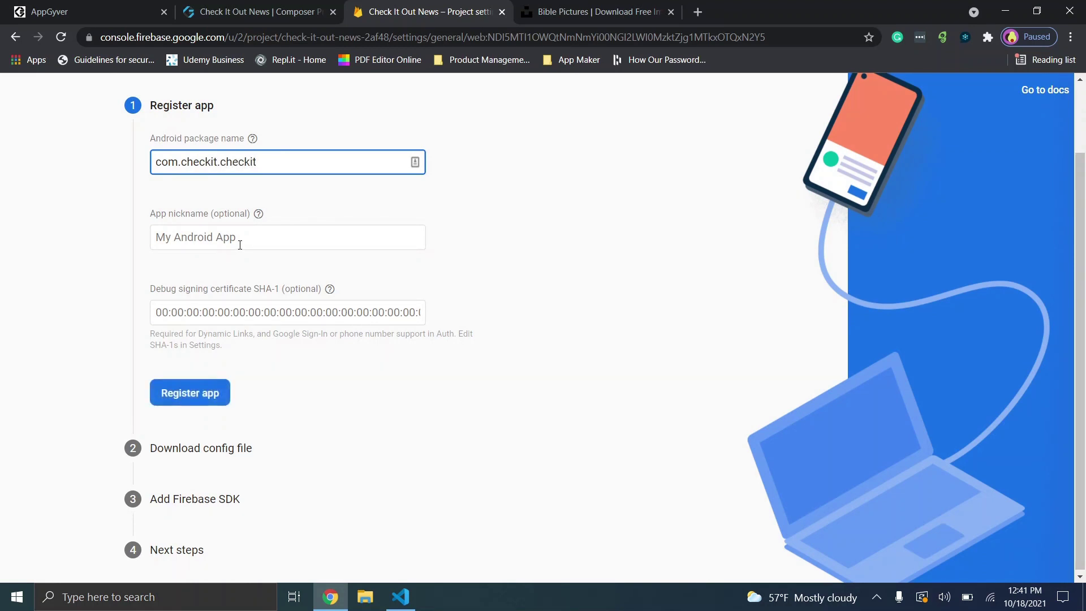
click(237, 237)
text(Check it)
click(201, 393)
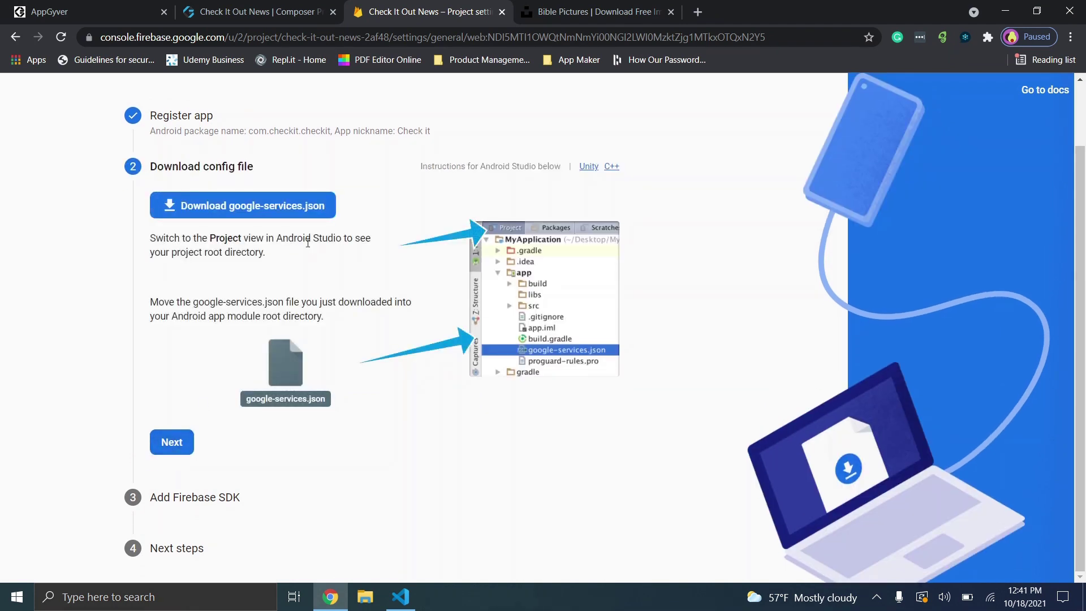
Step: Download the Android app's google-services.json config file and open it as a trusted file in Visual Studio Code
click(291, 217)
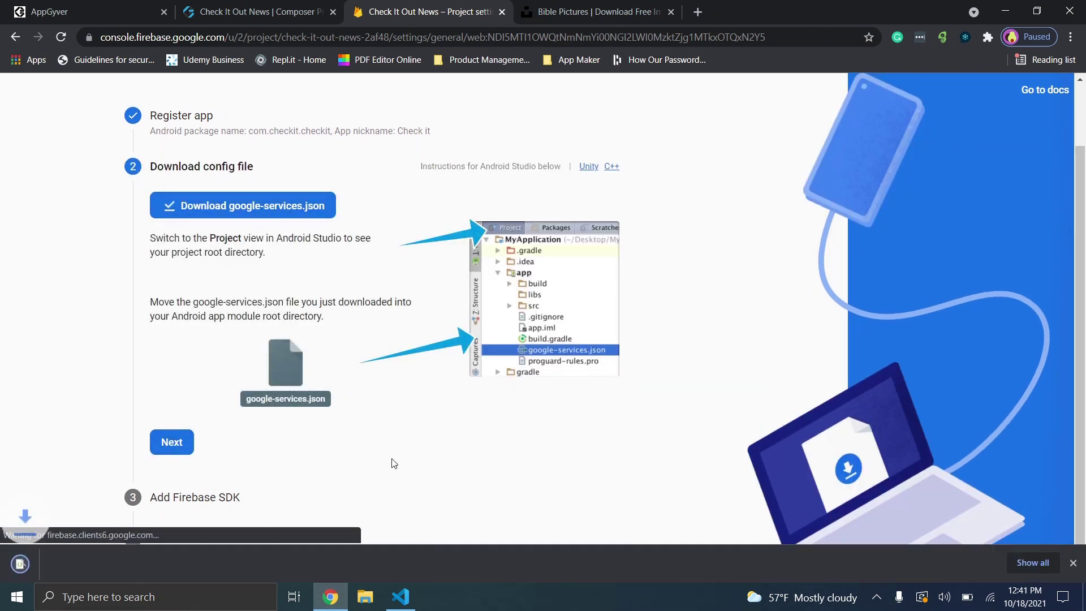
click(403, 598)
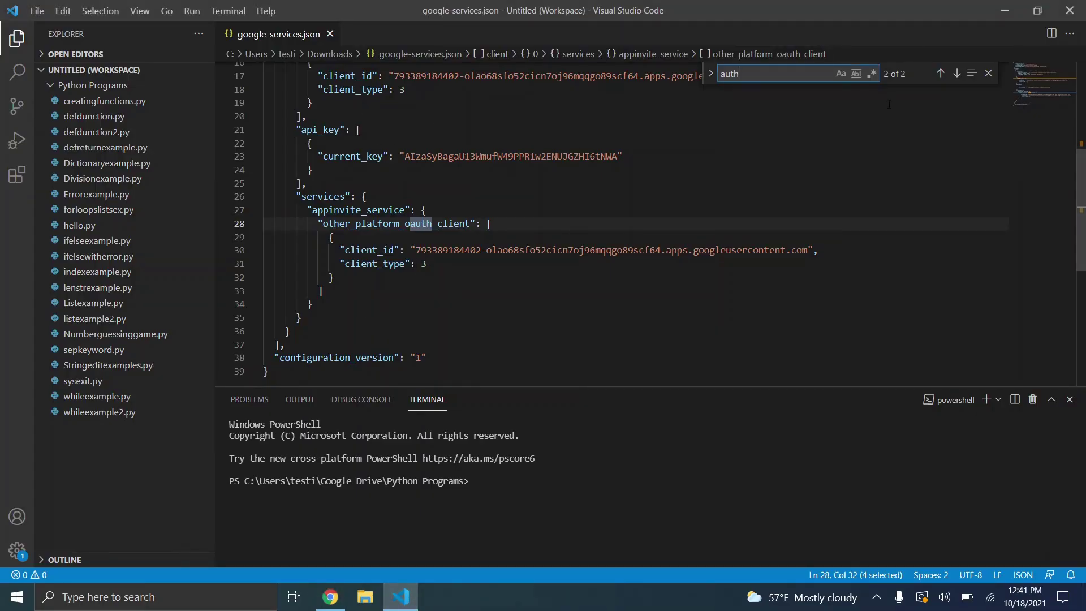
click(988, 73)
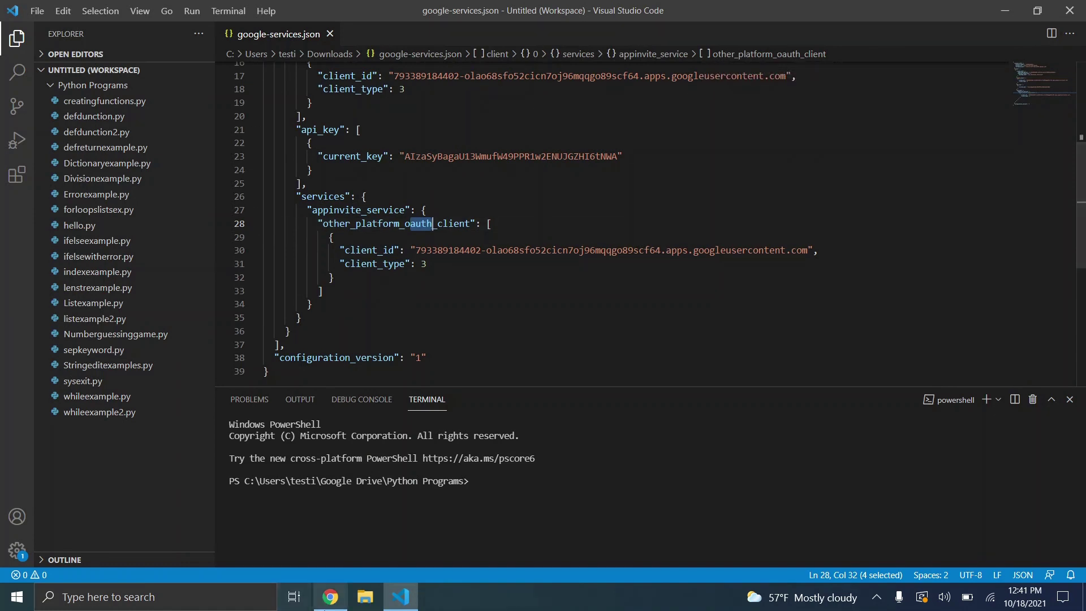
click(330, 597)
click(88, 563)
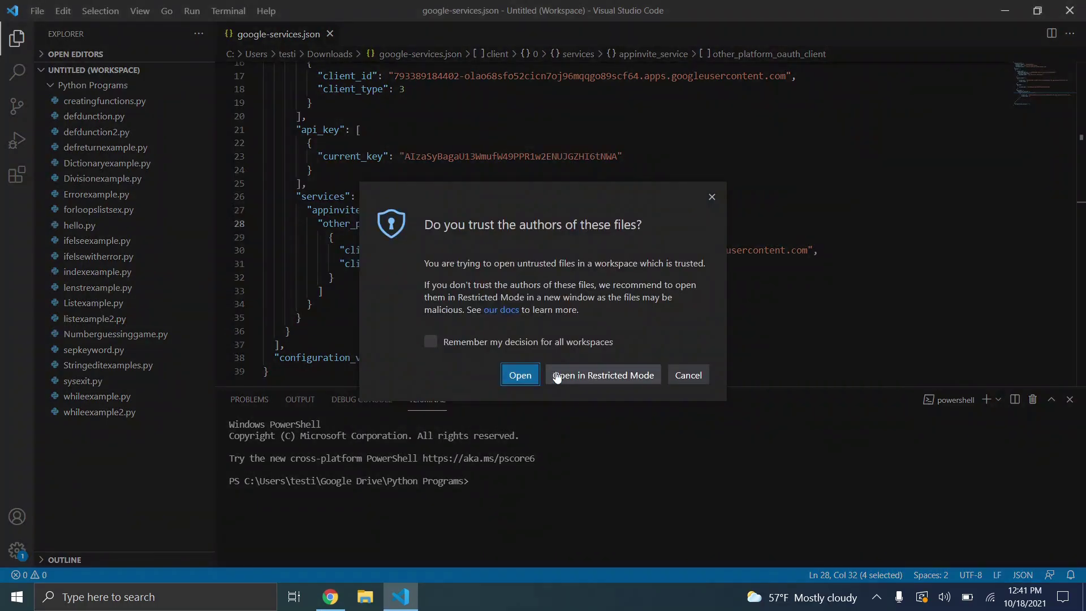
click(521, 375)
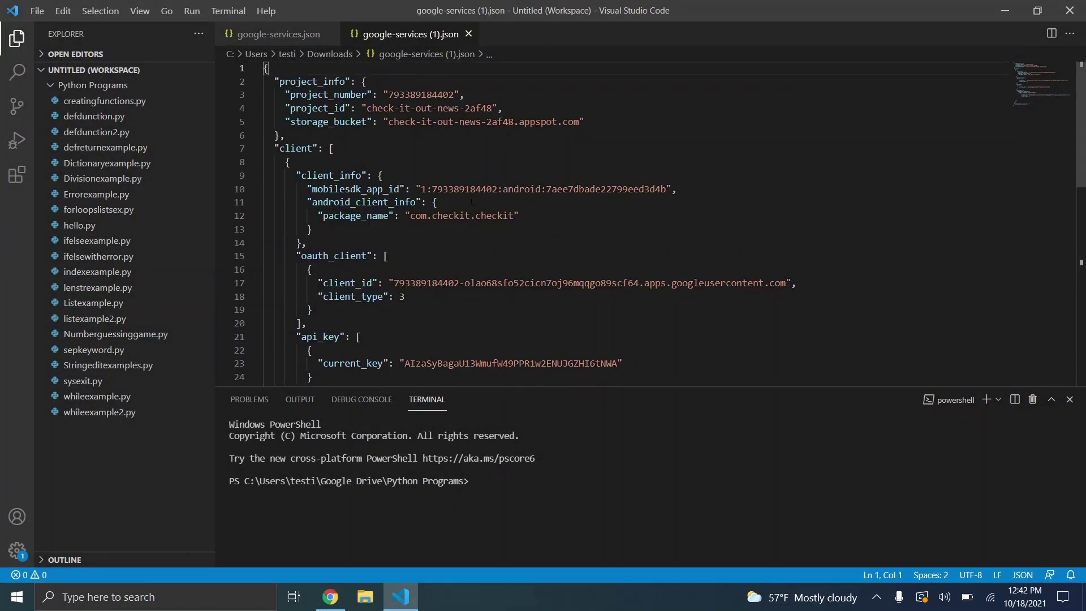
click(330, 596)
click(309, 6)
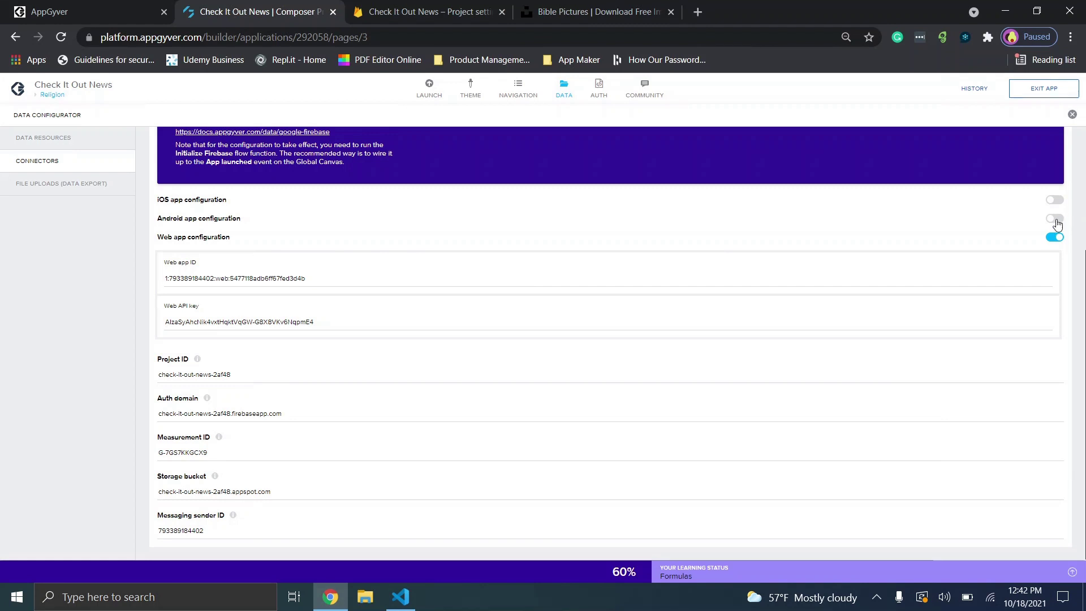
click(1055, 220)
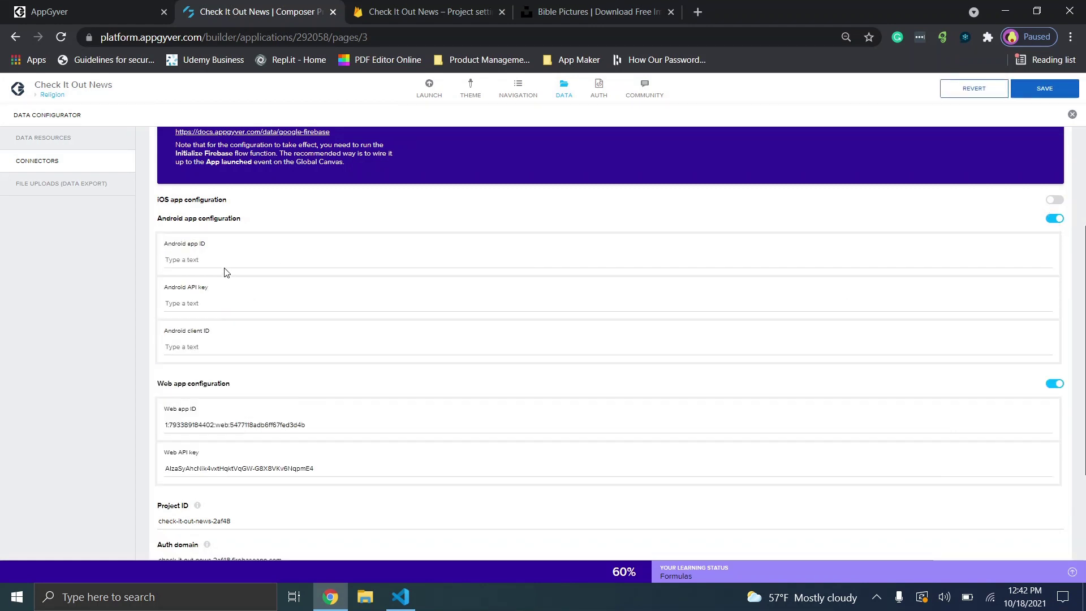
click(406, 596)
click(406, 597)
click(1055, 219)
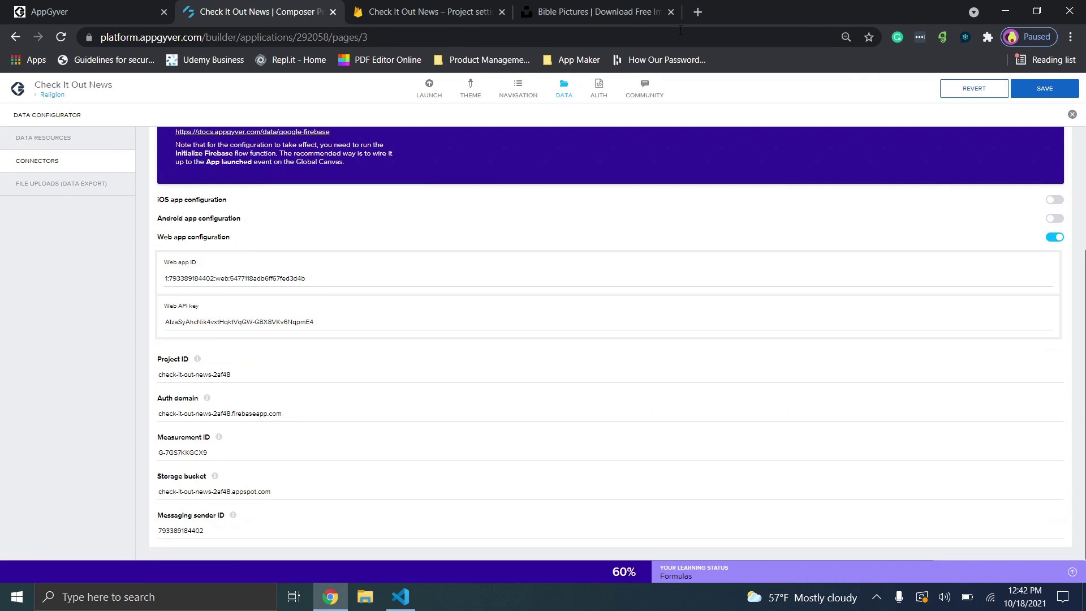
Step: Save the AppGyver application and close the data configurator
click(1063, 89)
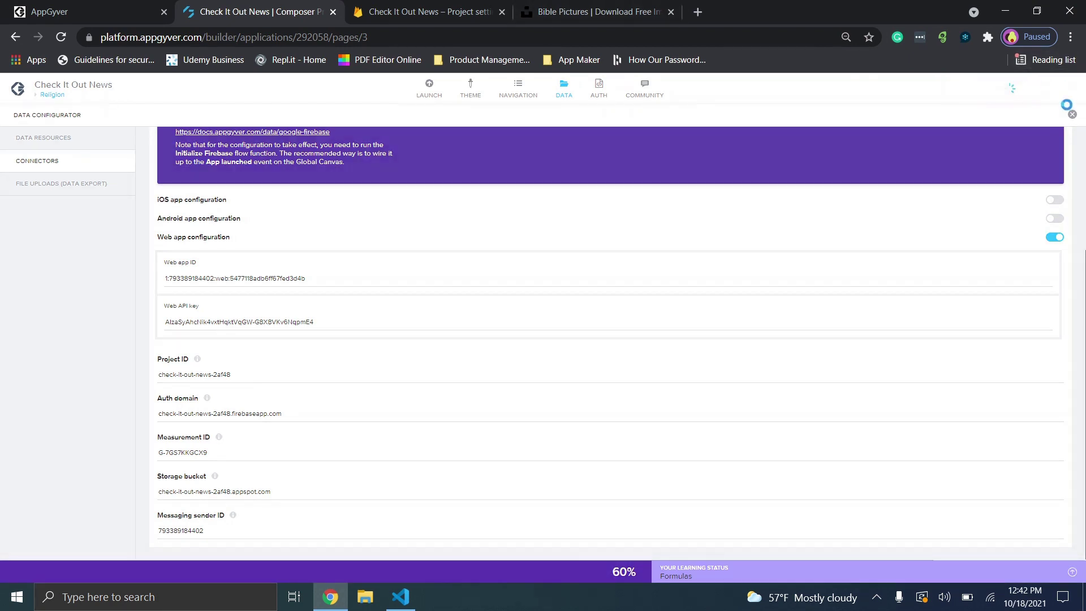
click(1072, 116)
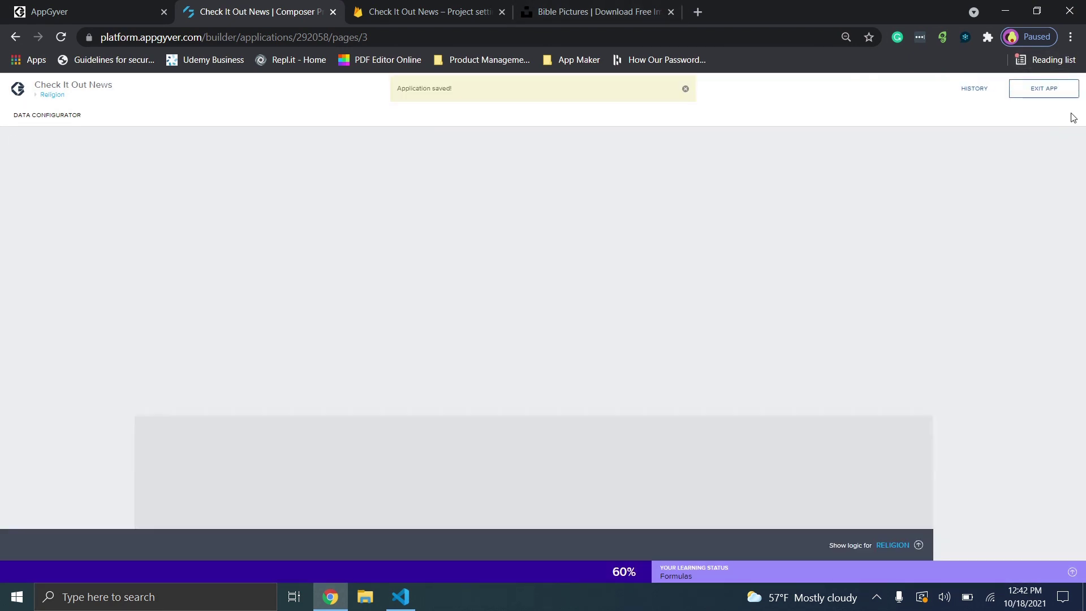
Step: Switch to the Firebase console and leave the Android app setup to return to the project settings
click(434, 5)
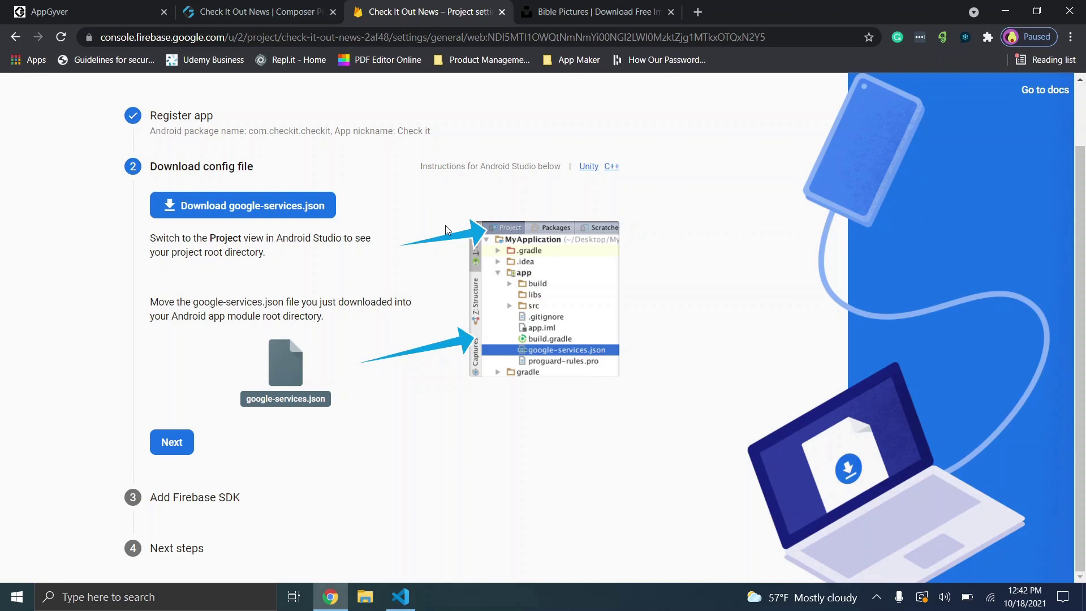
scroll(445, 225, up, 2)
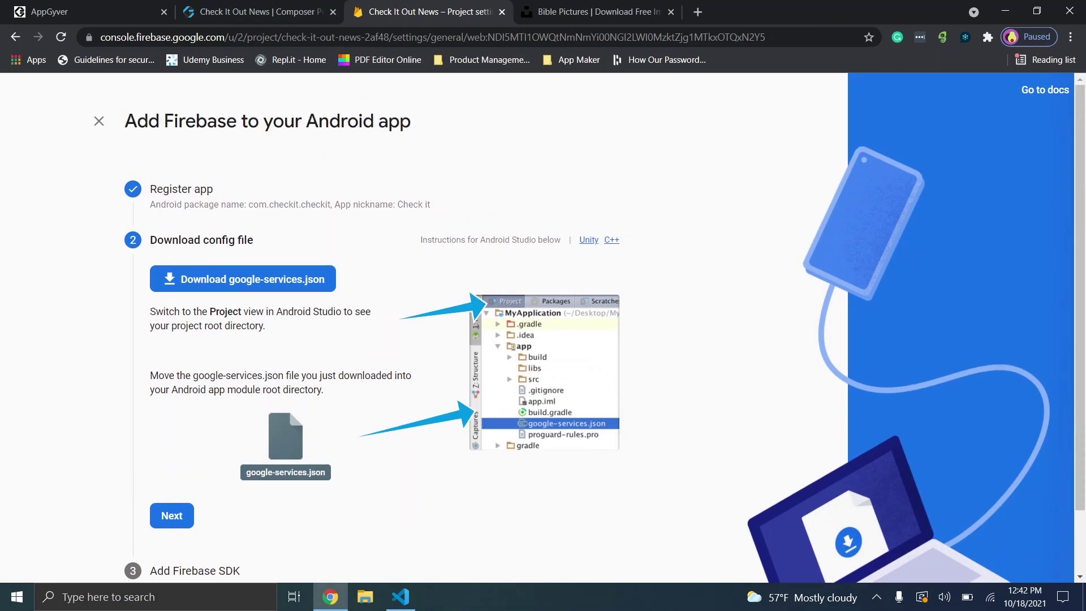
key(Escape)
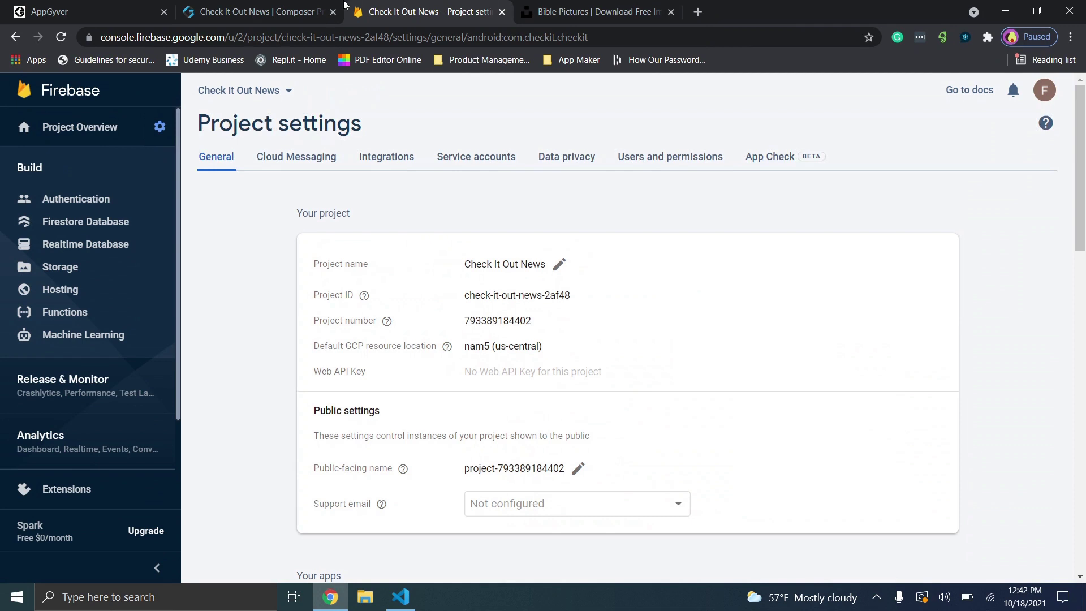
Step: Back in AppGyver, exit the Check It Out News app, reopen it from the projects list and open its data configurator
click(315, 5)
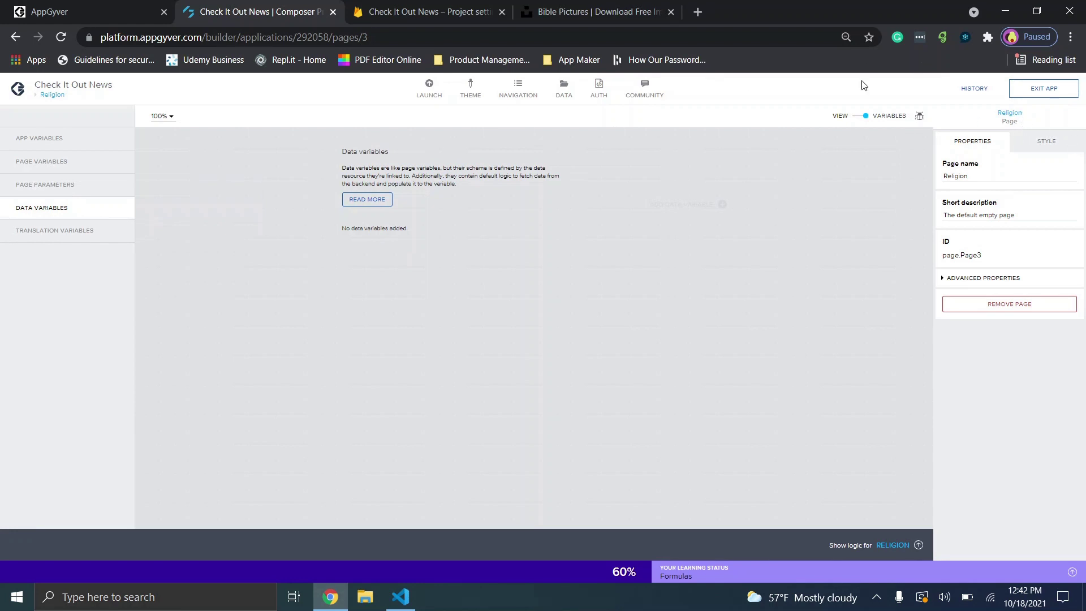
click(1068, 89)
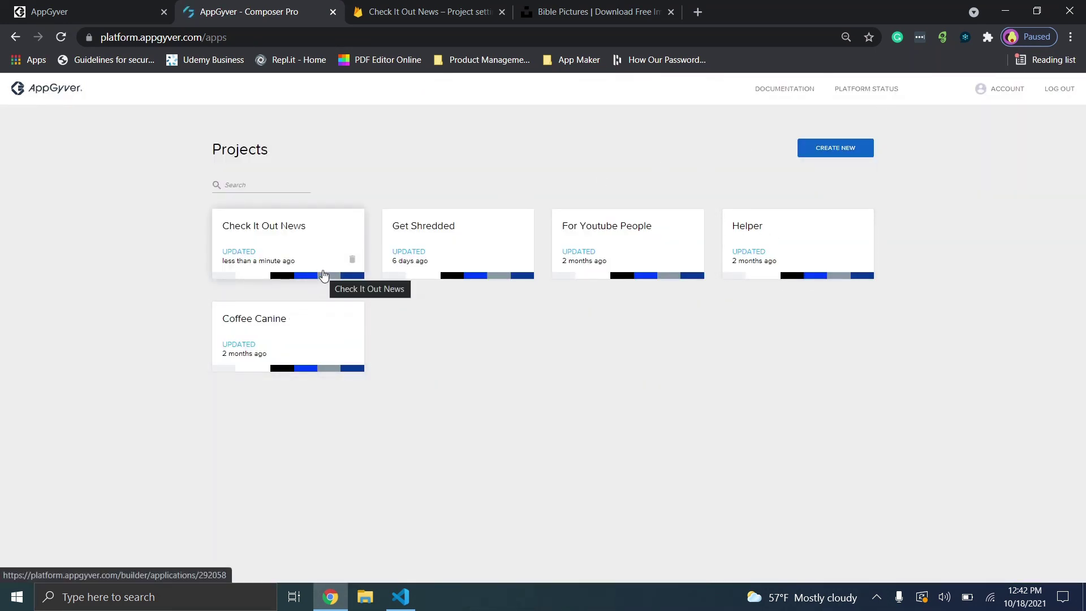
click(275, 246)
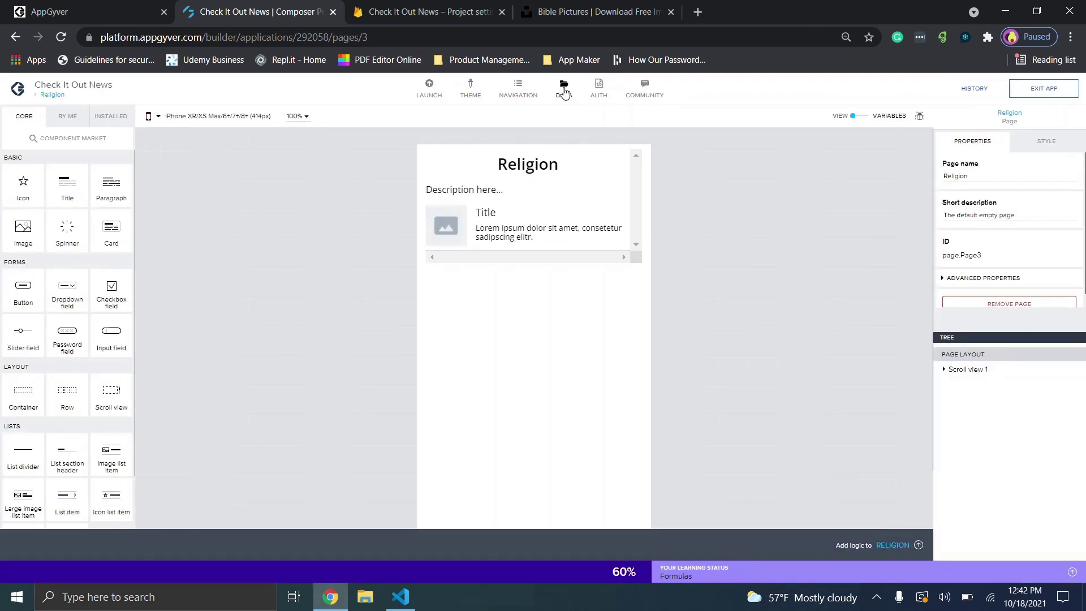
click(564, 92)
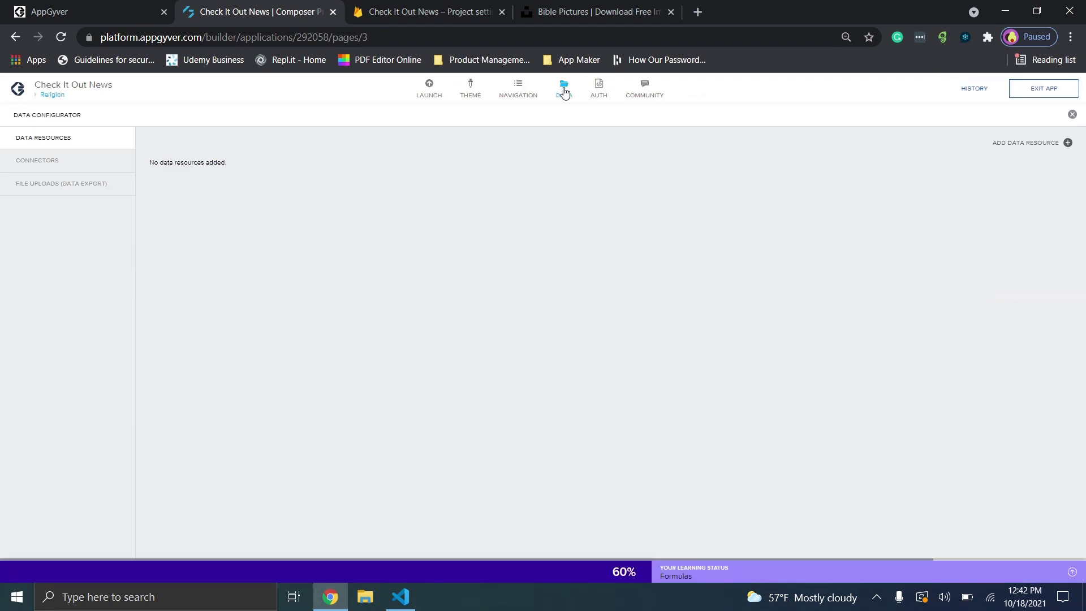
click(41, 162)
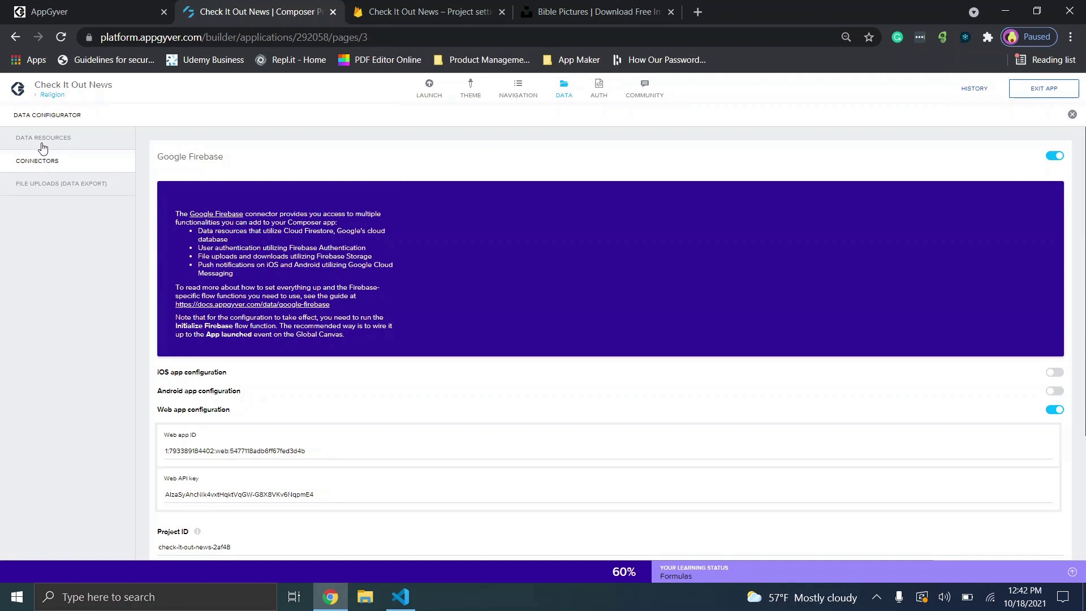
click(42, 143)
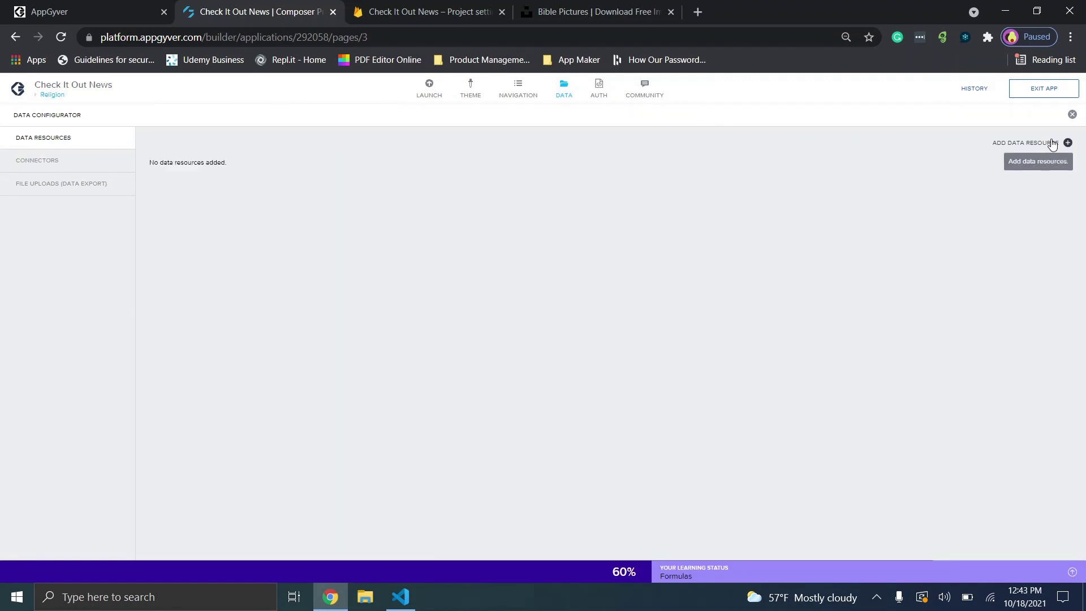
click(1053, 144)
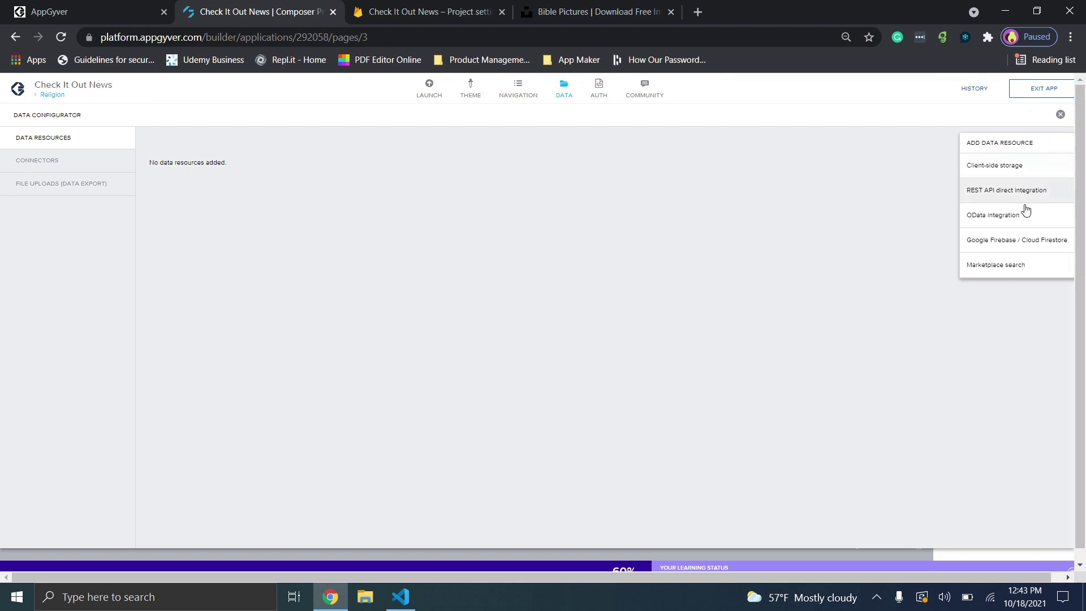
click(1030, 249)
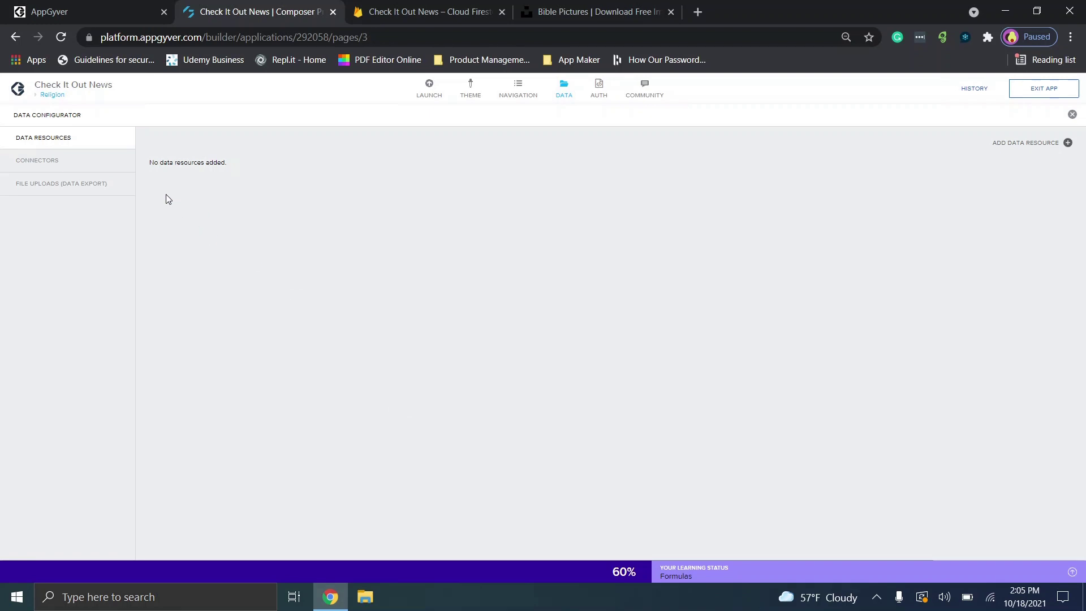
Step: Review the Google Firebase connector's web app configuration and project settings, and return to the data resources
click(65, 164)
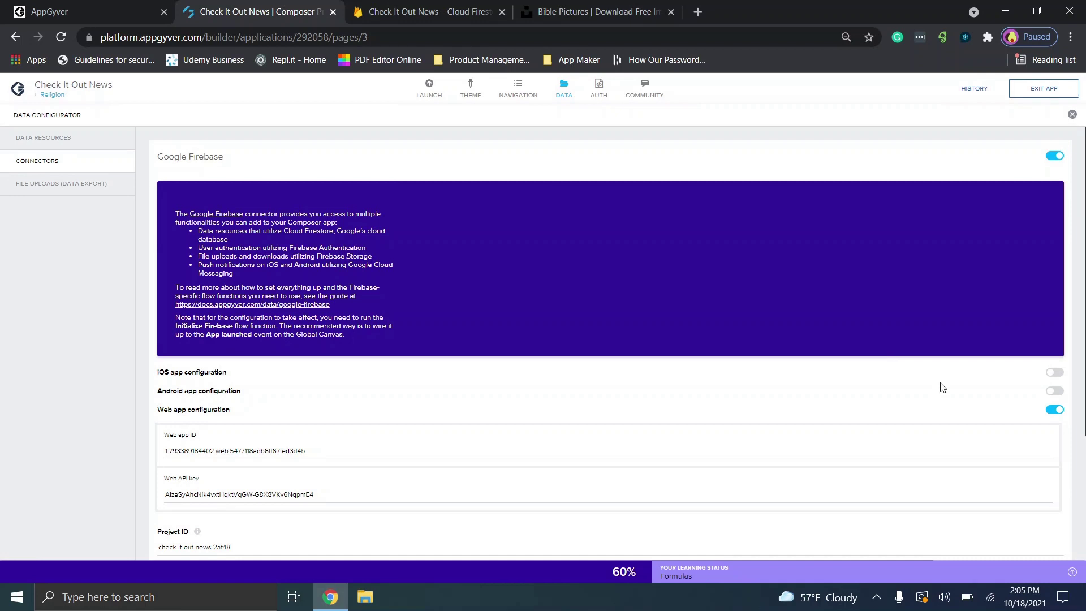
scroll(942, 387, down, 3)
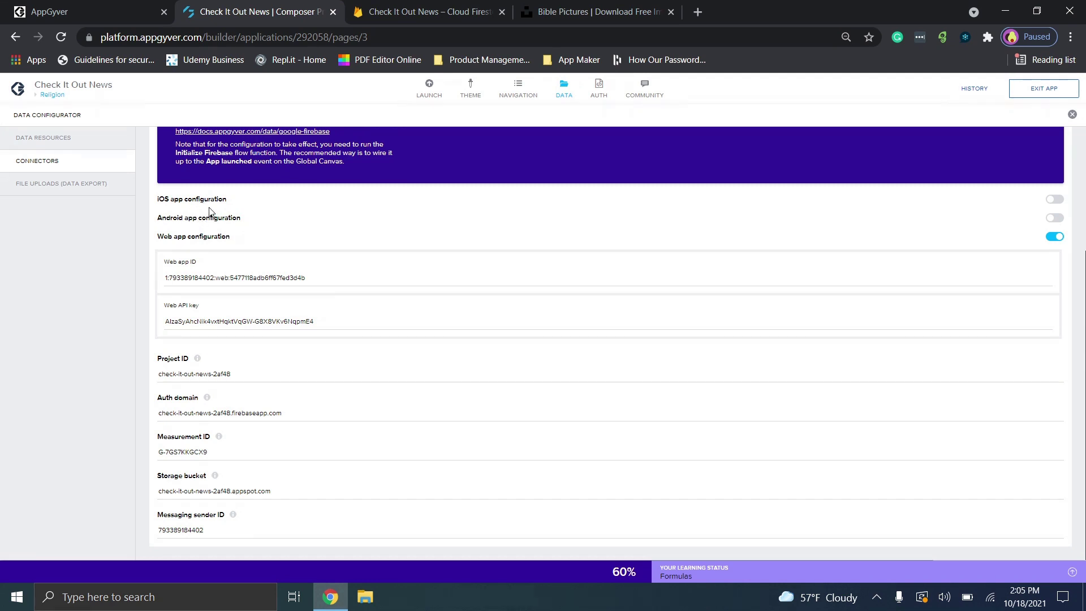
click(67, 141)
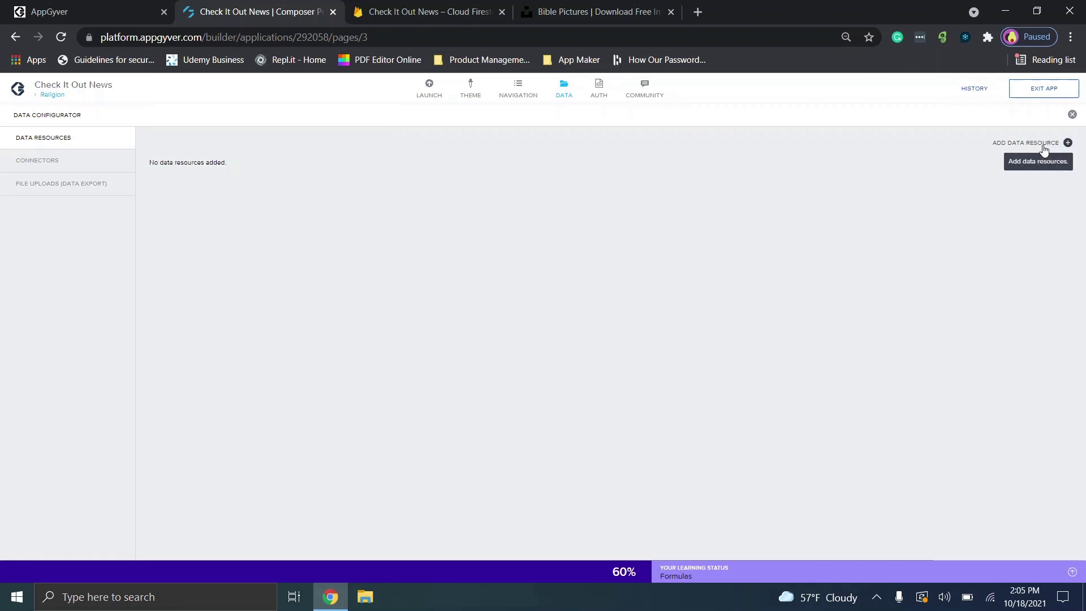
Step: Create a Google Firebase / Cloud Firestore data resource named News 1 with the Firestore collection name News 1
click(1067, 142)
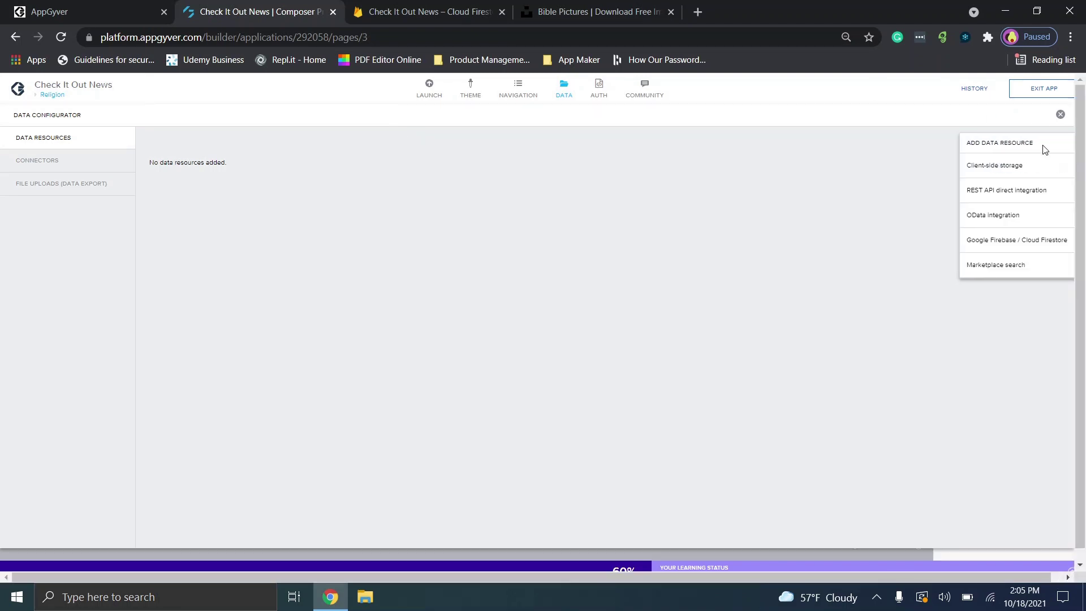
click(1019, 243)
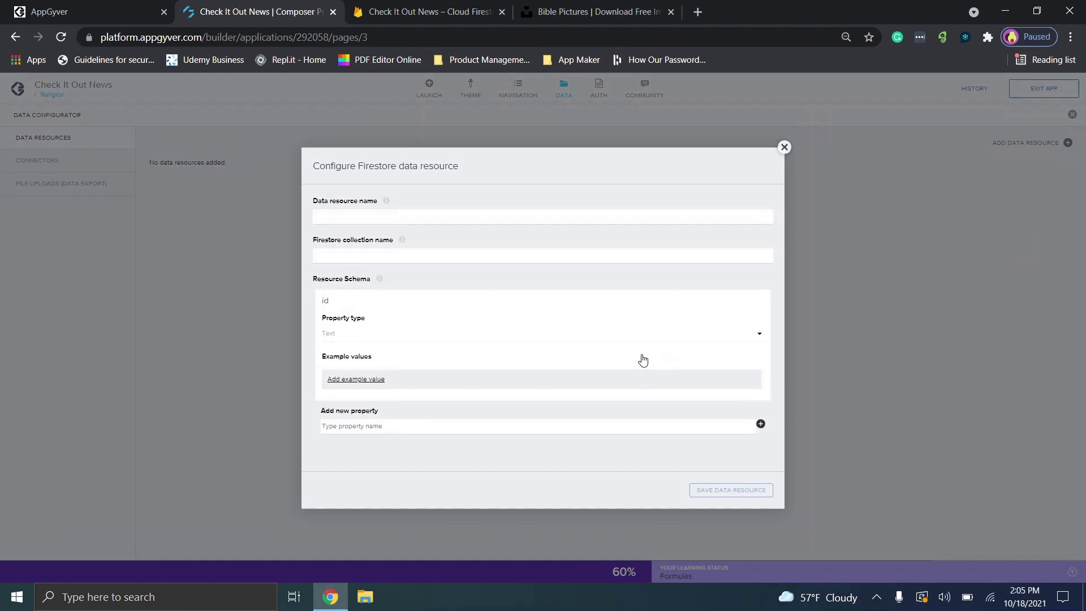
click(418, 203)
click(423, 215)
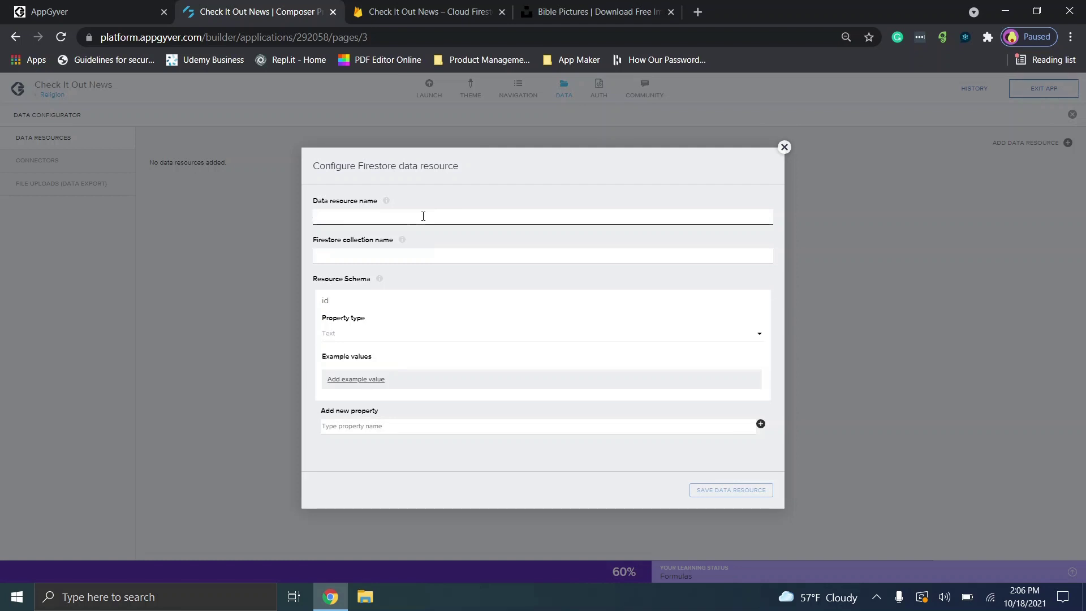
text(1)
click(436, 253)
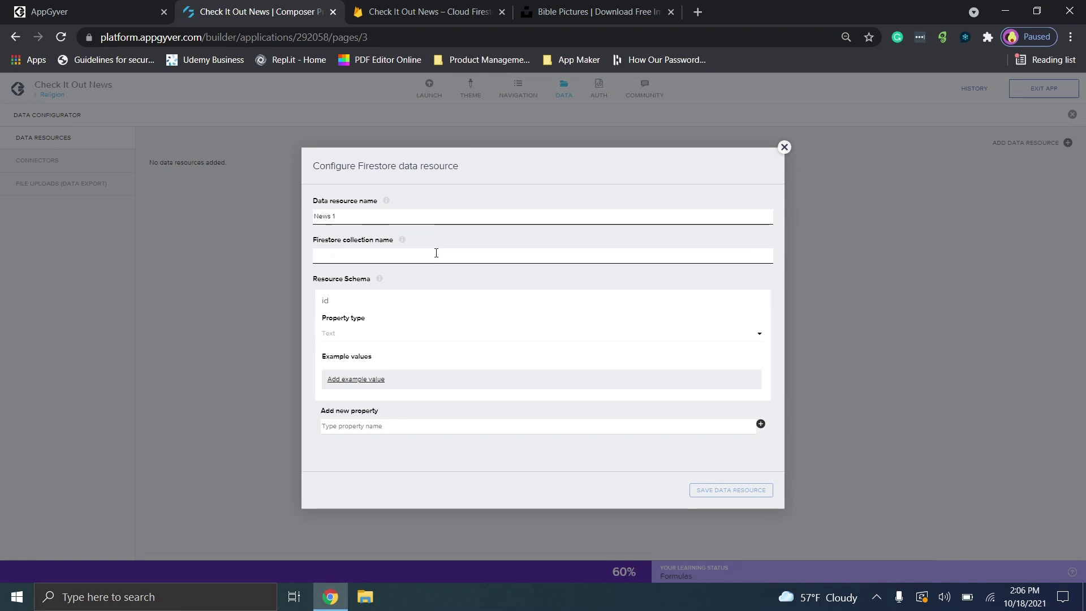
text(News 1)
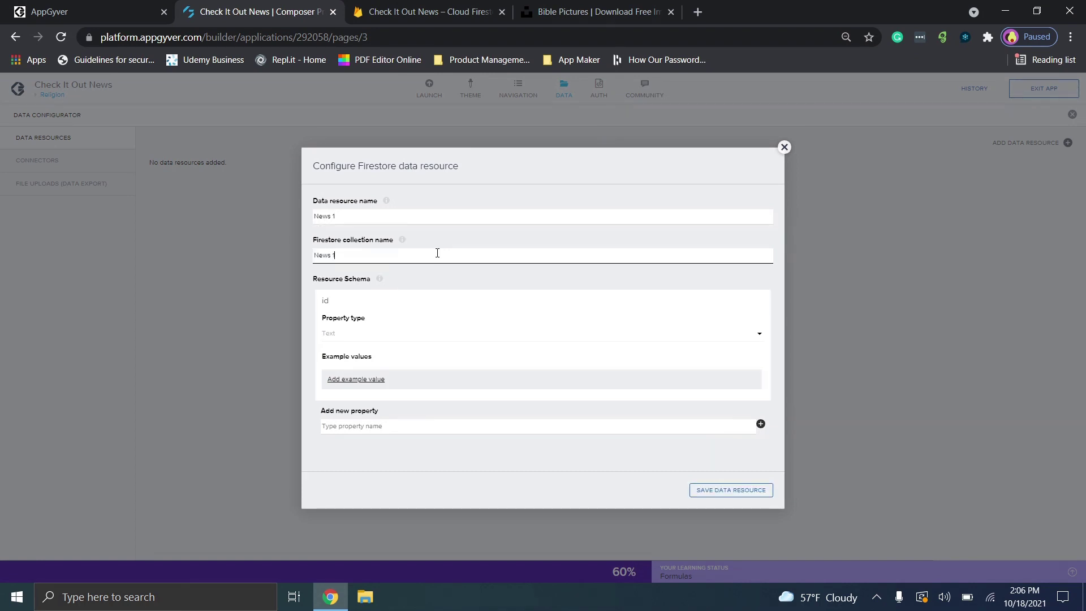
Step: Check the News 1 collection's name and the field names of its News 1 document in the Firebase console, and return to AppGyver
click(399, 5)
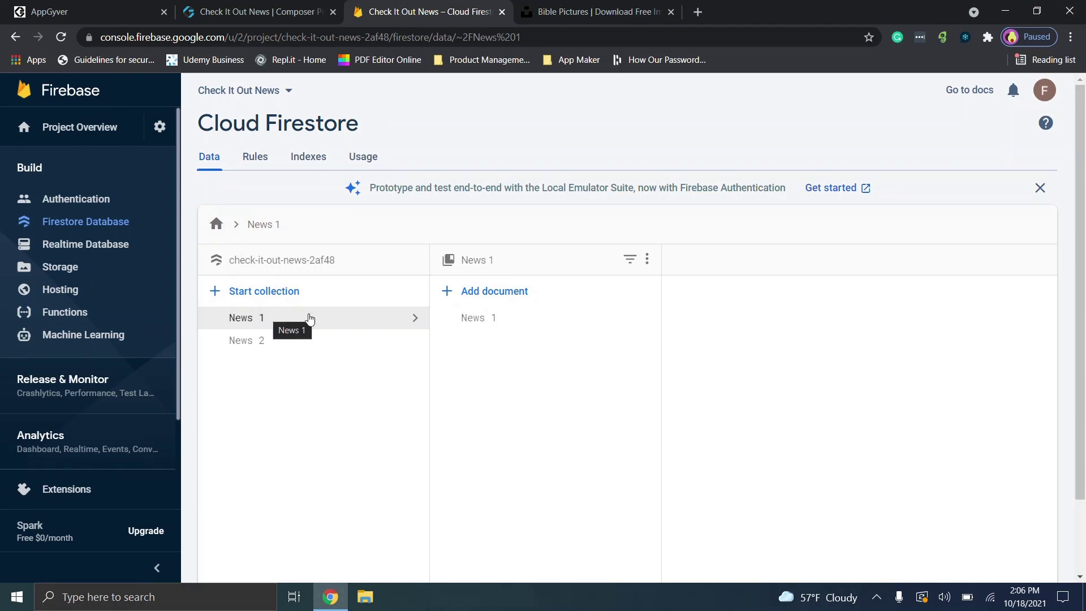
click(311, 9)
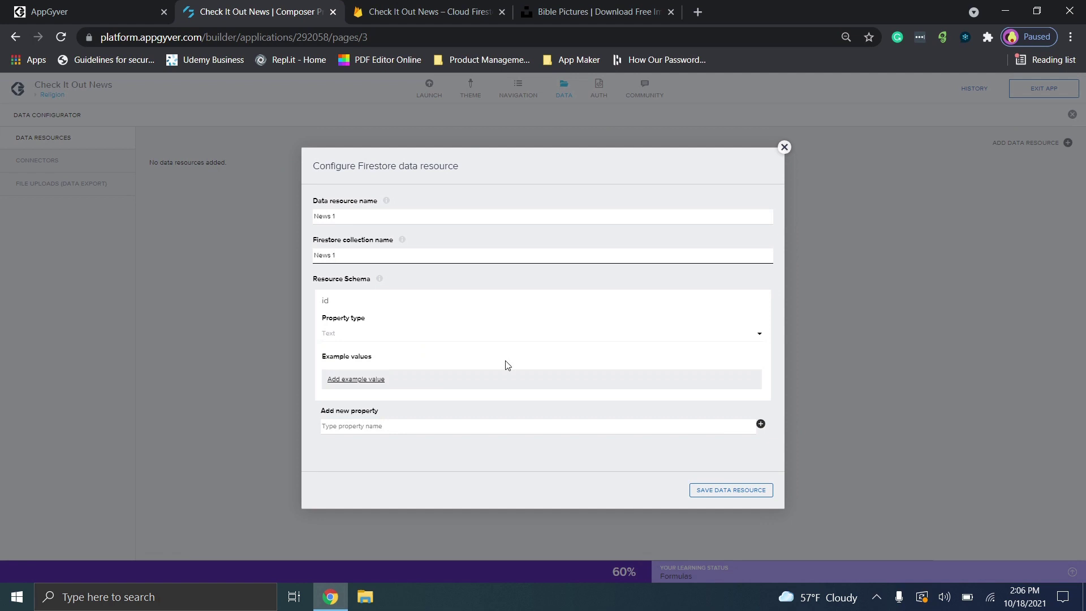
click(711, 421)
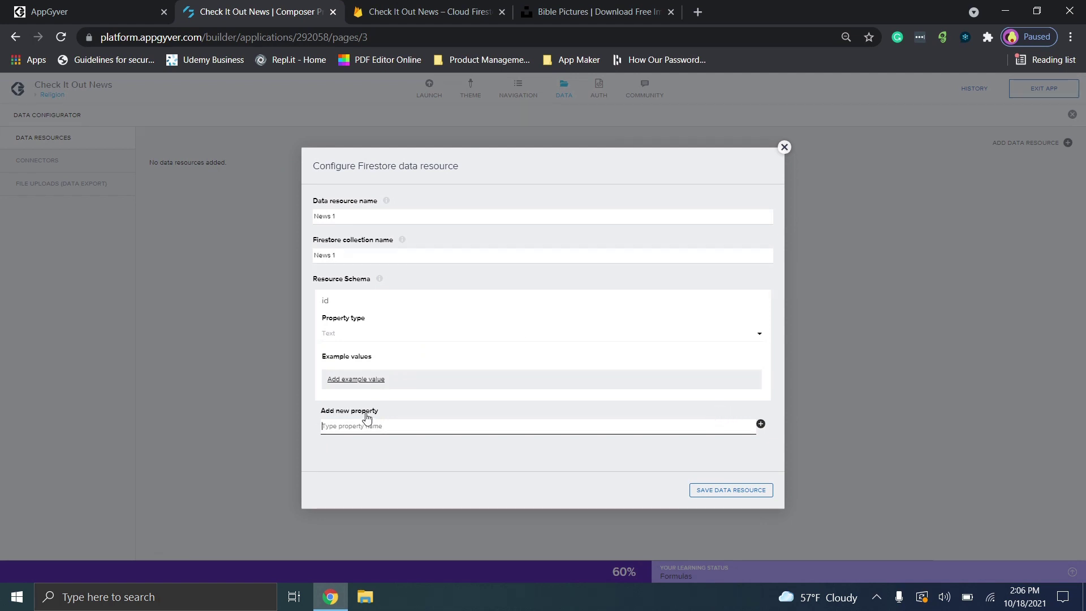
click(369, 4)
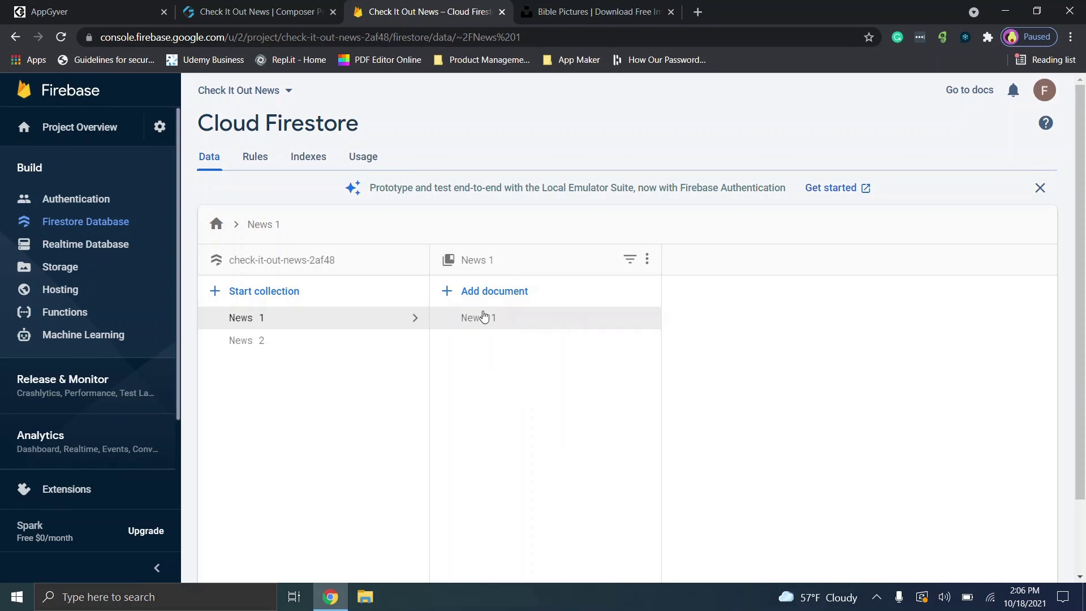
click(484, 317)
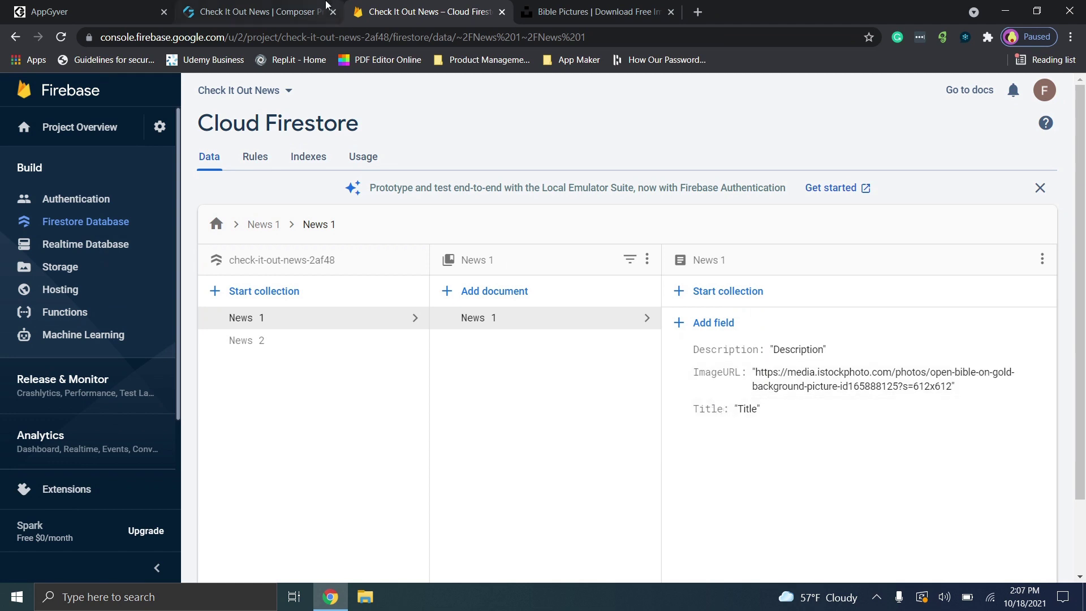
click(309, 6)
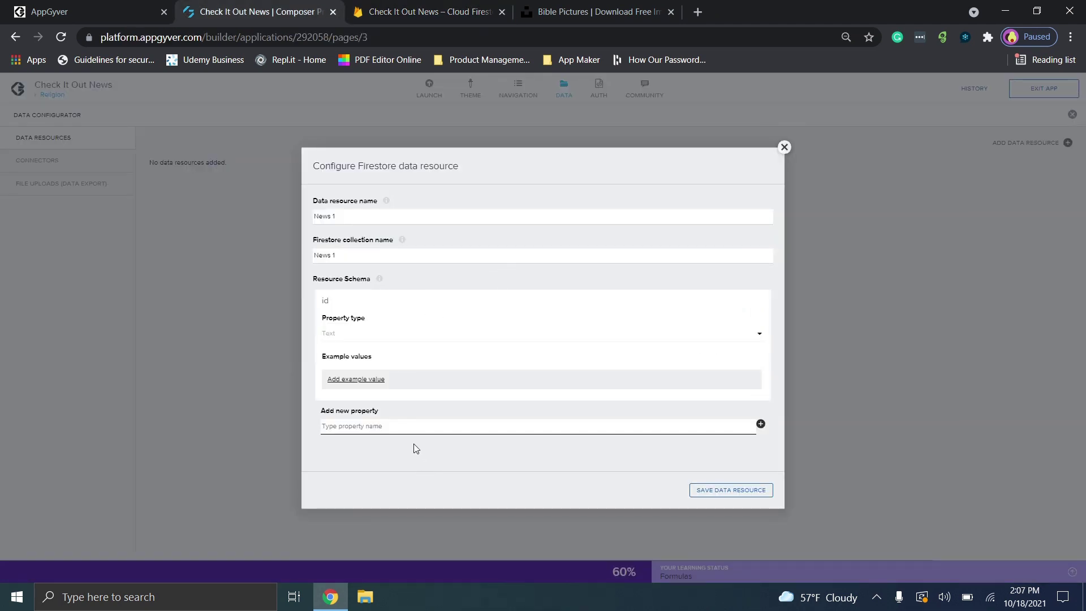
Step: Add the text properties Title and Description to the News 1 resource schema
text(Title)
click(761, 424)
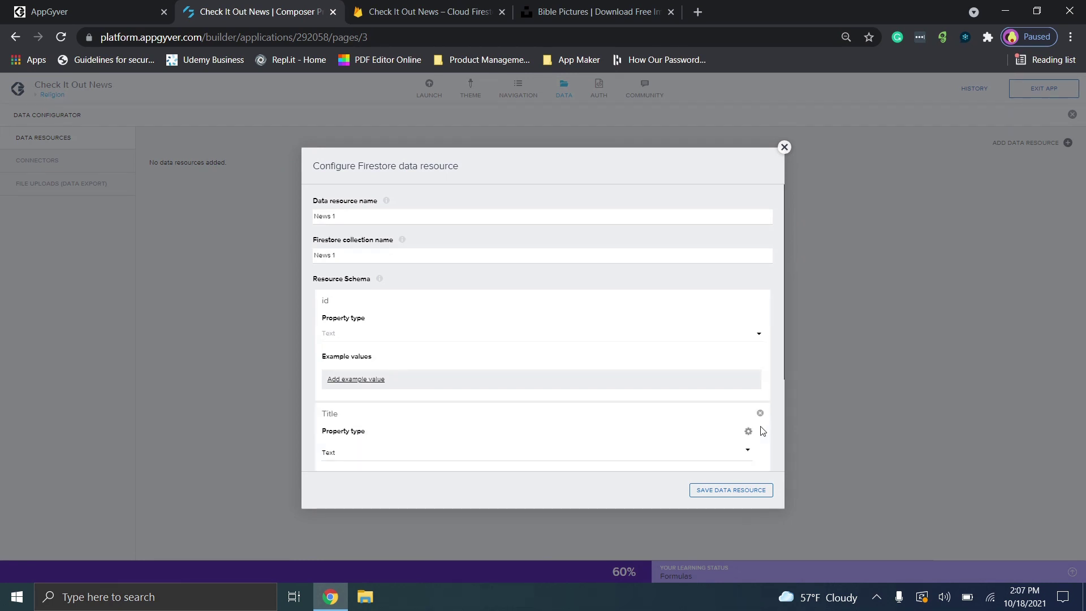
scroll(599, 375, down, 3)
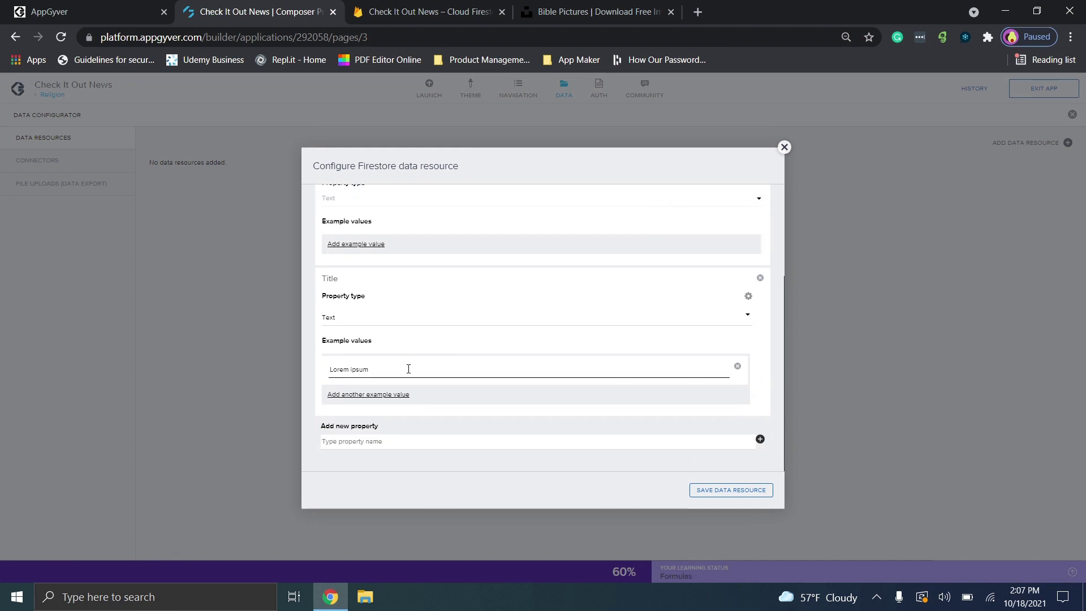
click(430, 437)
text(Description)
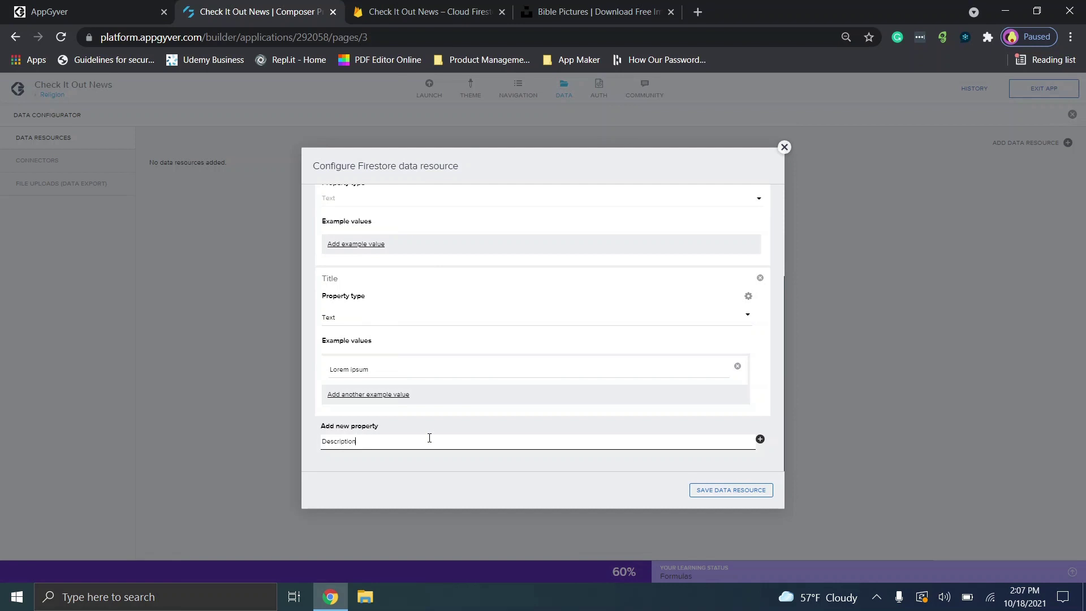
click(760, 438)
Step: Add a text property named ImageURL to the News 1 resource schema
scroll(643, 400, down, 2)
scroll(543, 329, down, 1)
click(396, 441)
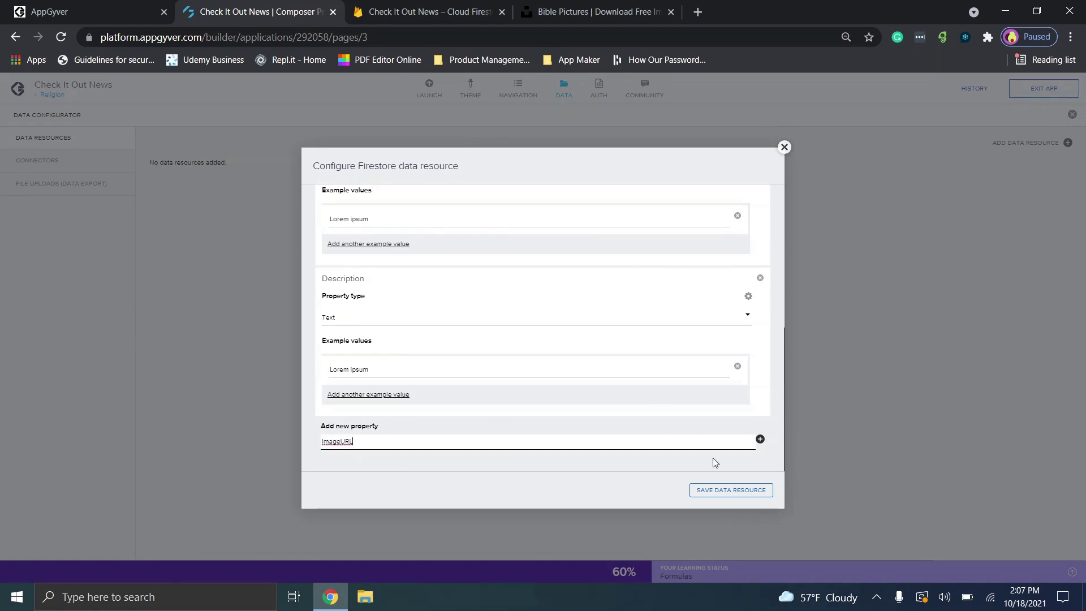
text(ImageURL)
click(759, 439)
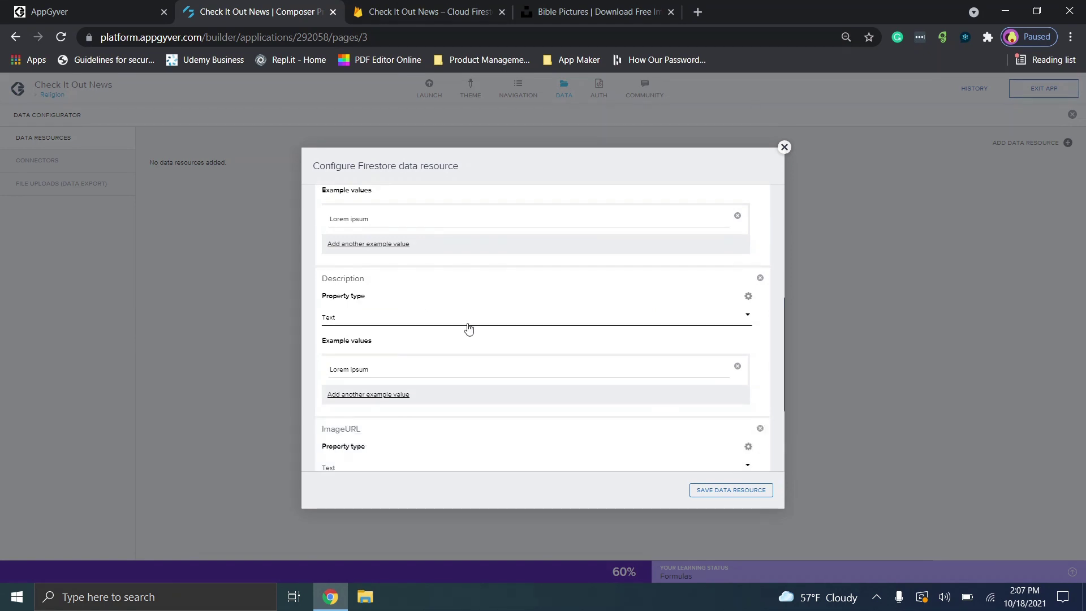
scroll(487, 329, down, 5)
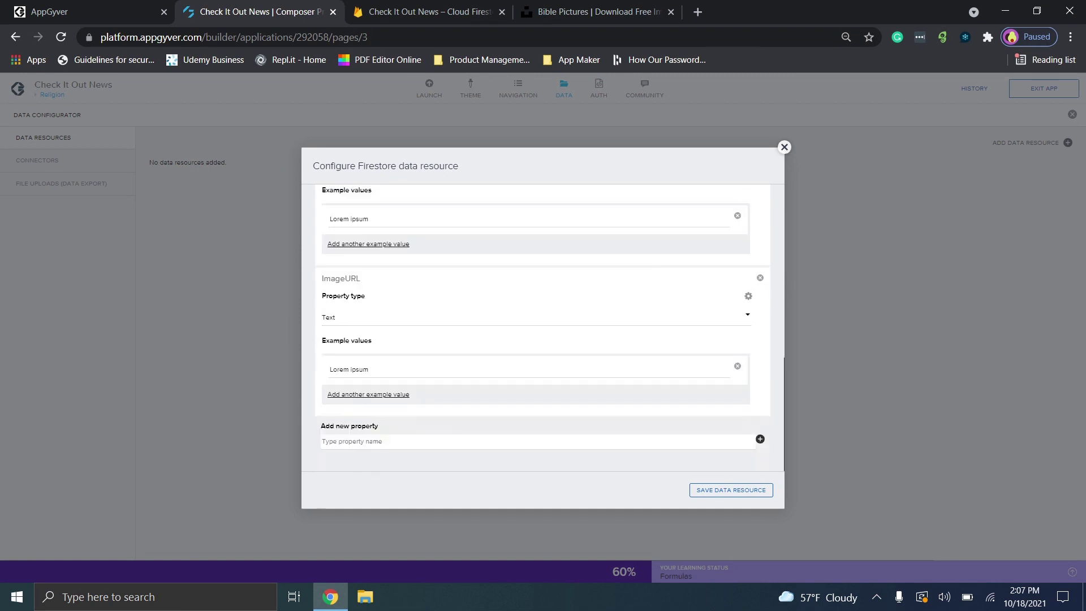
Step: Save the configured News 1 Firestore data resource and the application
click(712, 491)
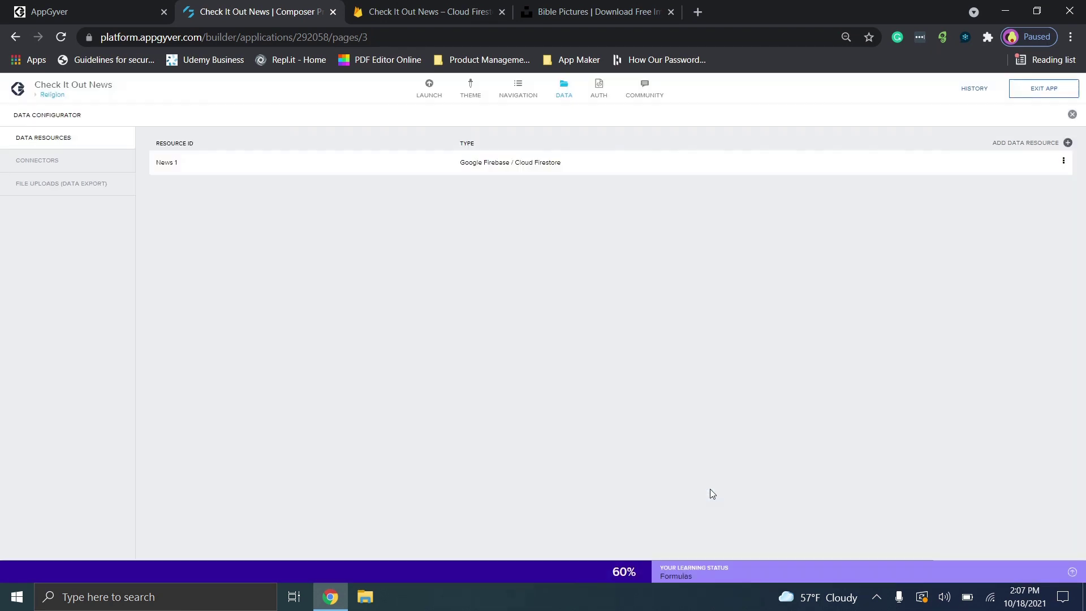
click(1061, 102)
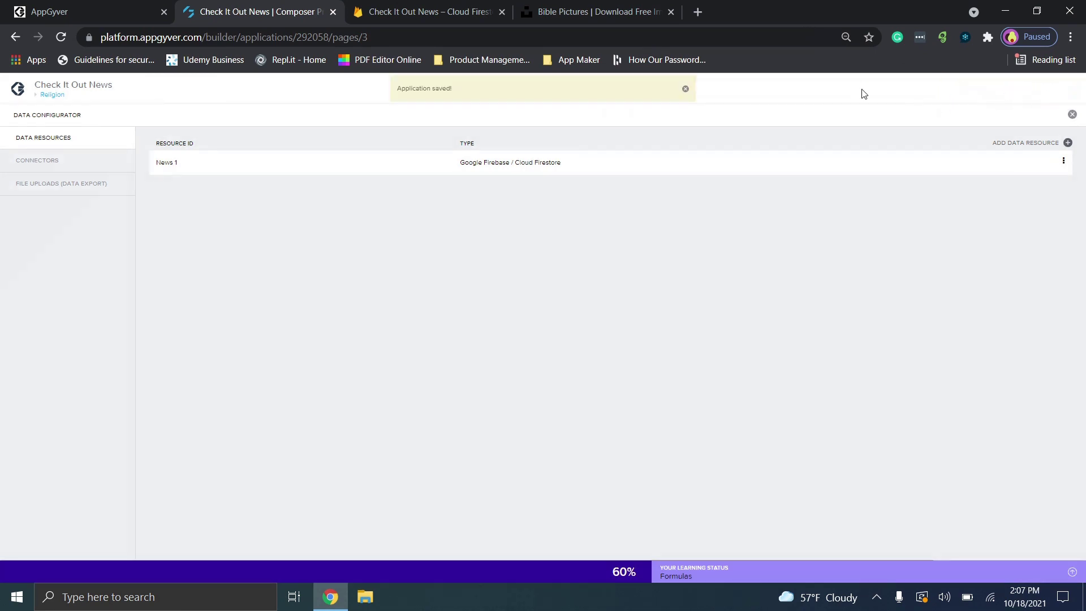
Step: Check the News 1 document in Cloud Firestore, and examine the Religion page's component tree down to the contents of Container 1
click(395, 7)
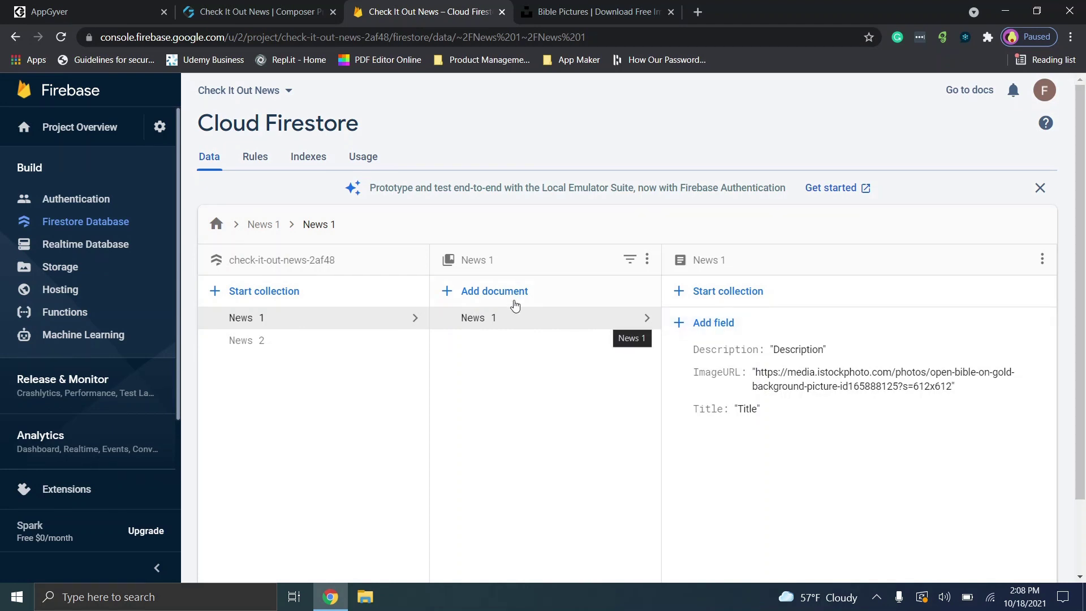
click(286, 7)
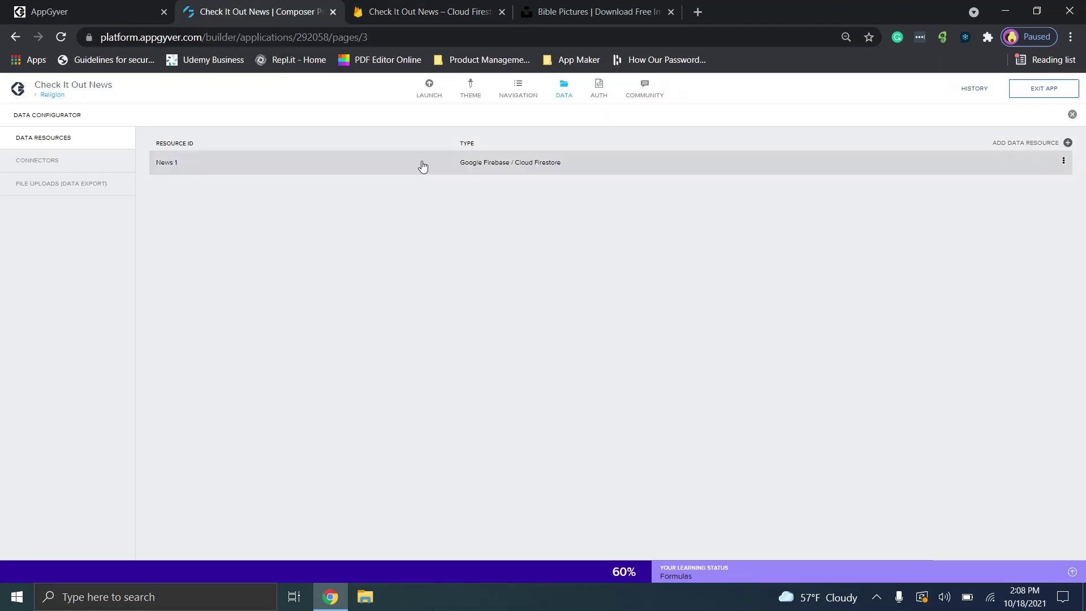
click(568, 94)
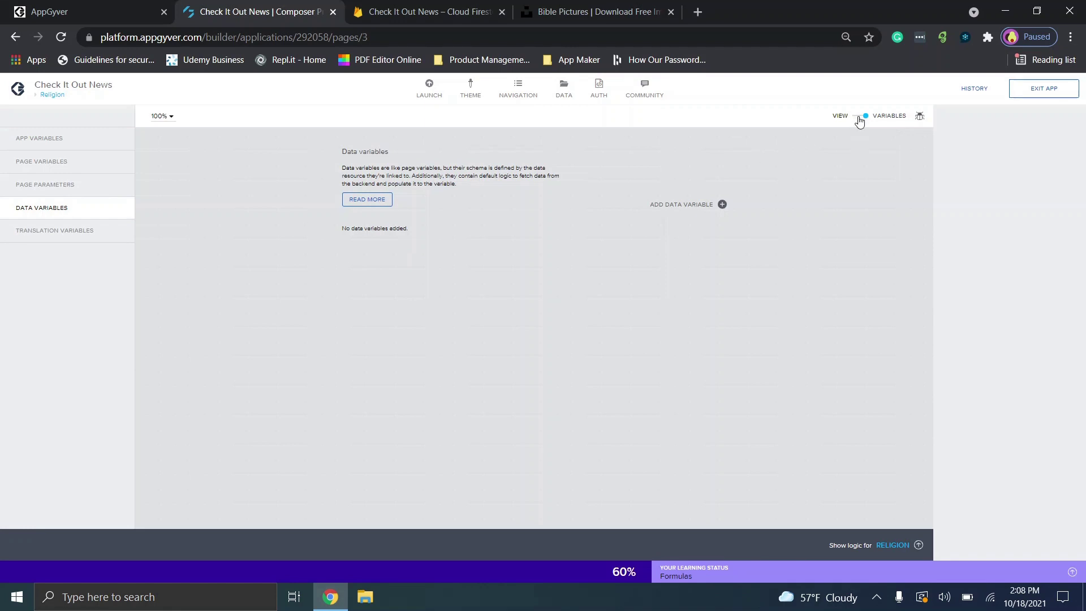
click(859, 117)
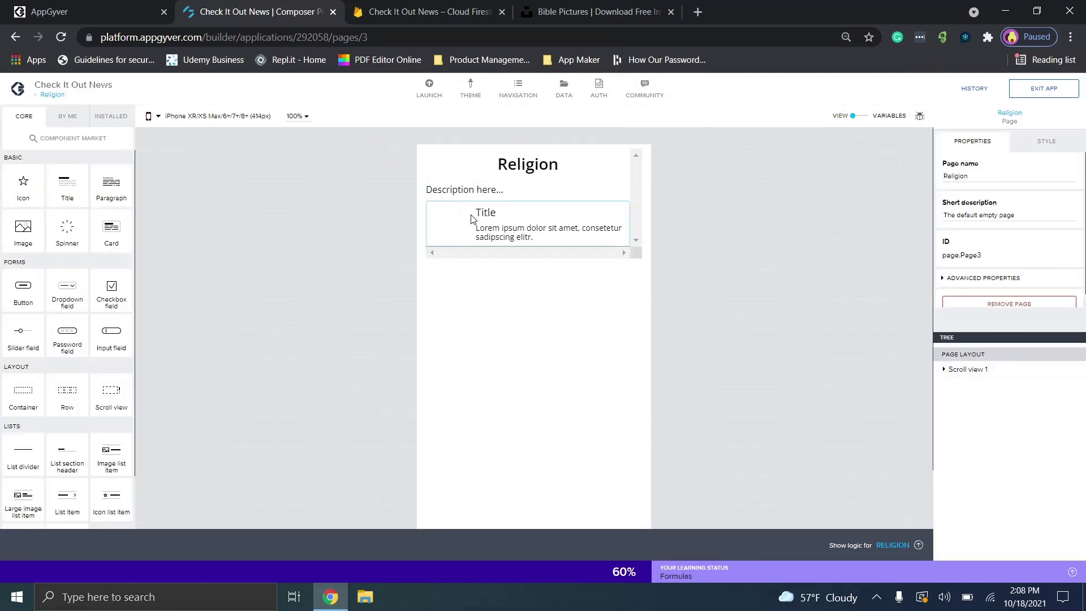
click(945, 371)
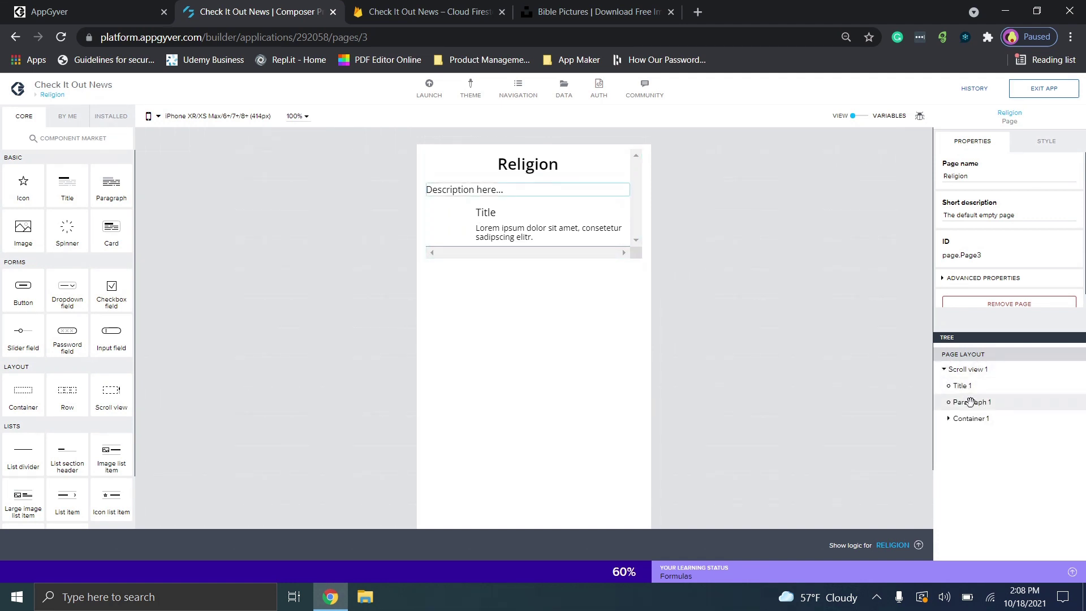
click(949, 420)
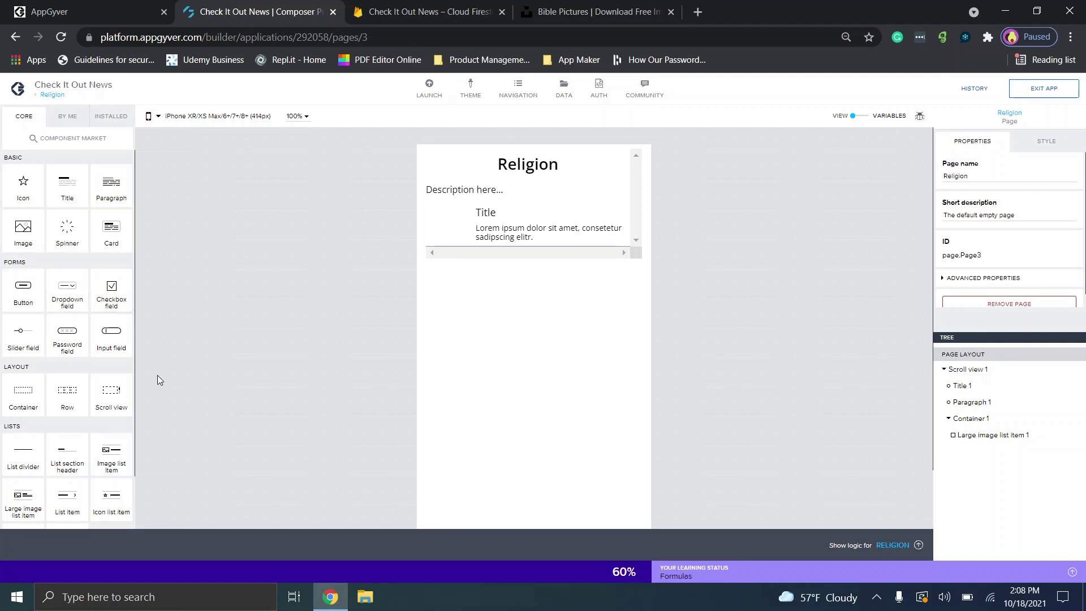
Step: Add a second scroll view below the first, holding a paragraph and a container with a large image list item
drag(103, 402, 487, 315)
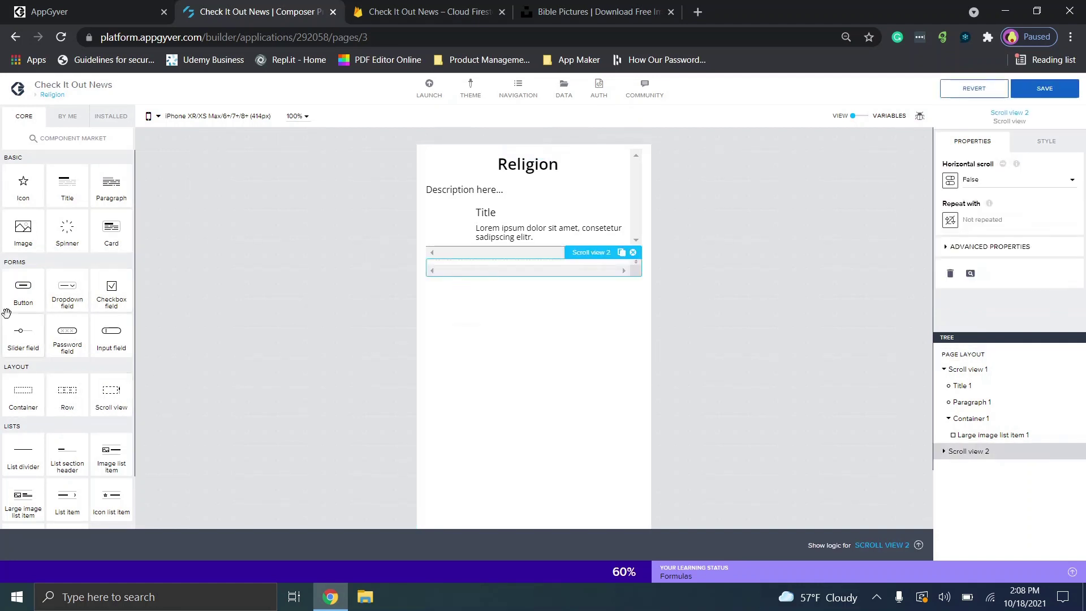
drag(111, 189, 506, 272)
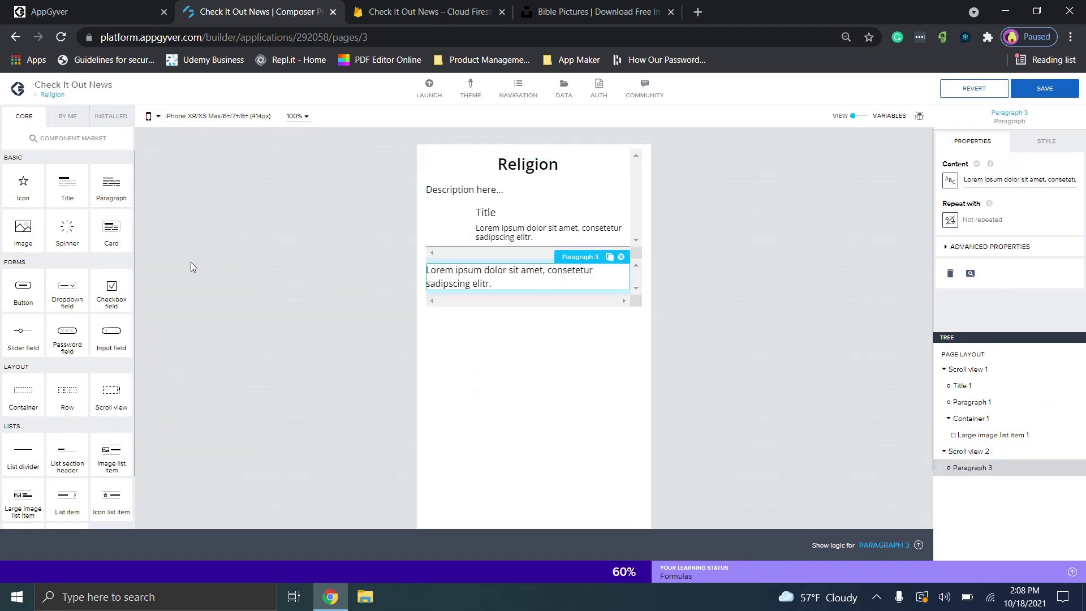
drag(318, 333, 560, 295)
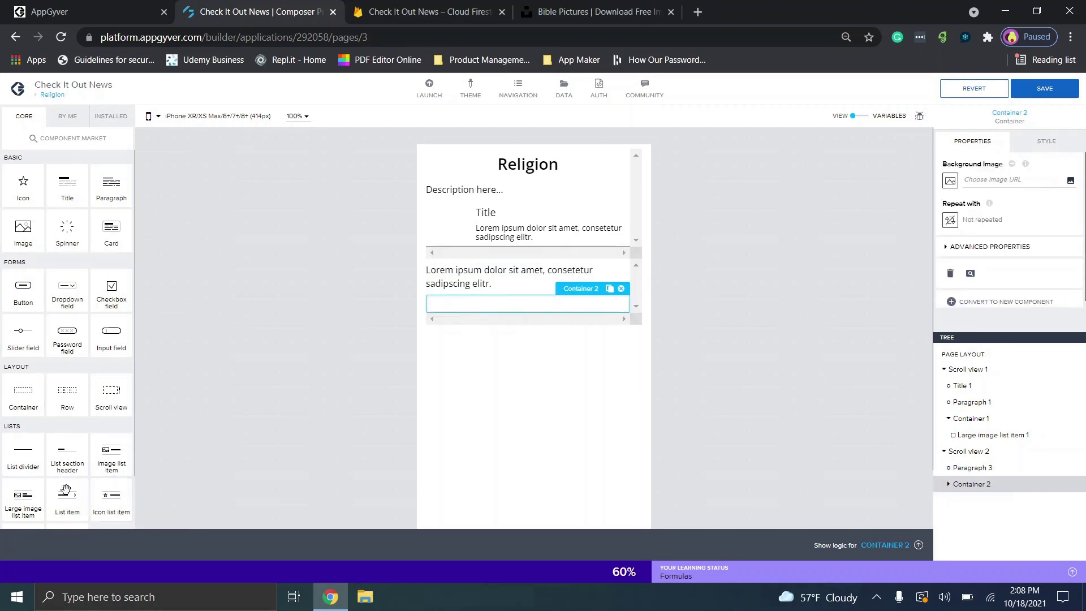
drag(22, 504, 460, 302)
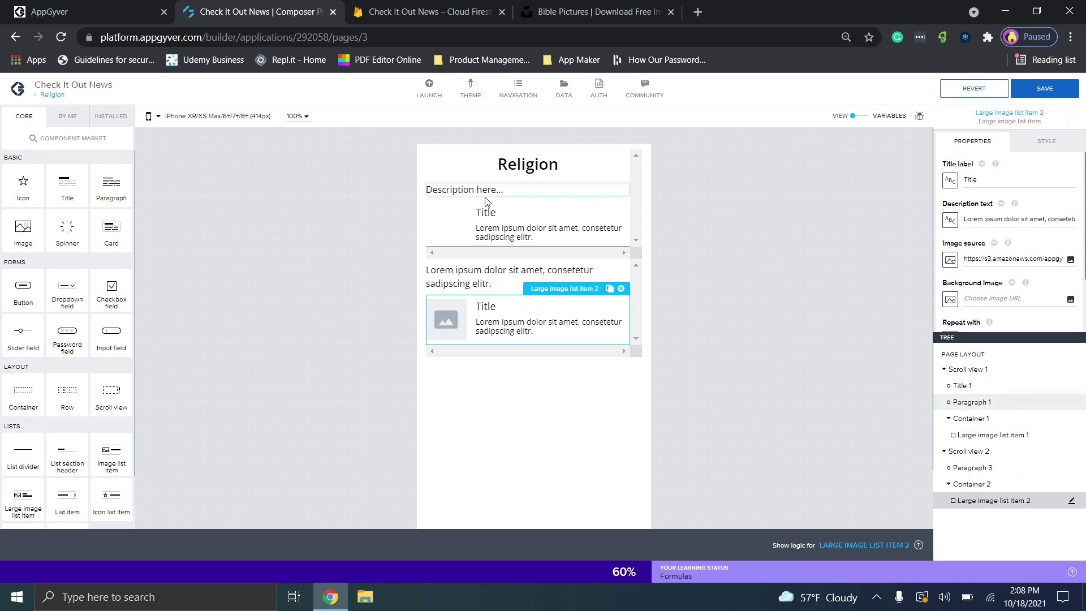
Step: Delete the second scroll view together with its paragraph, container and large image list item
click(497, 274)
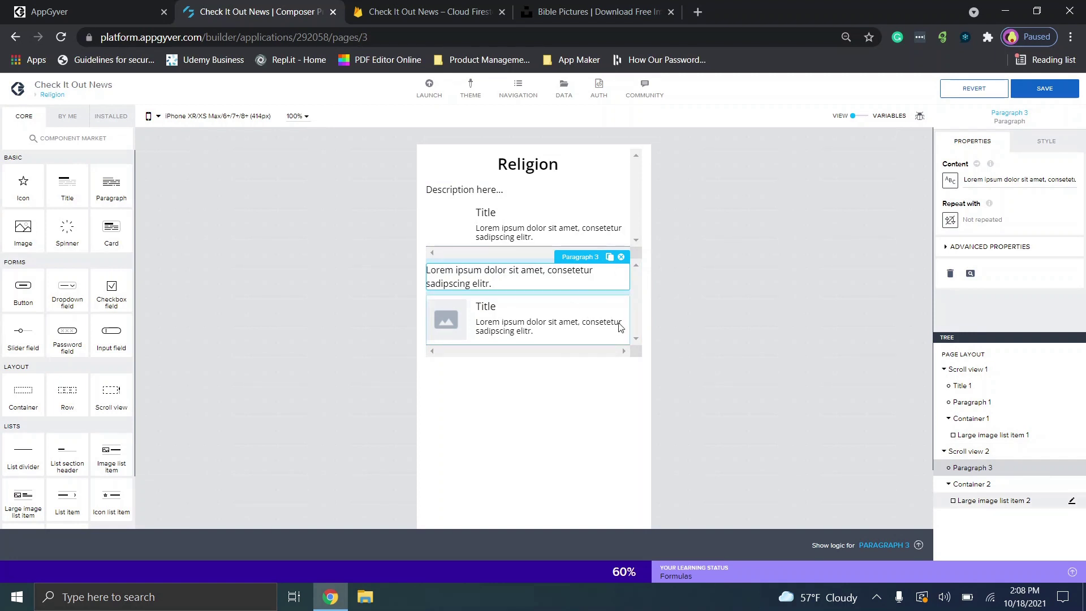
click(526, 321)
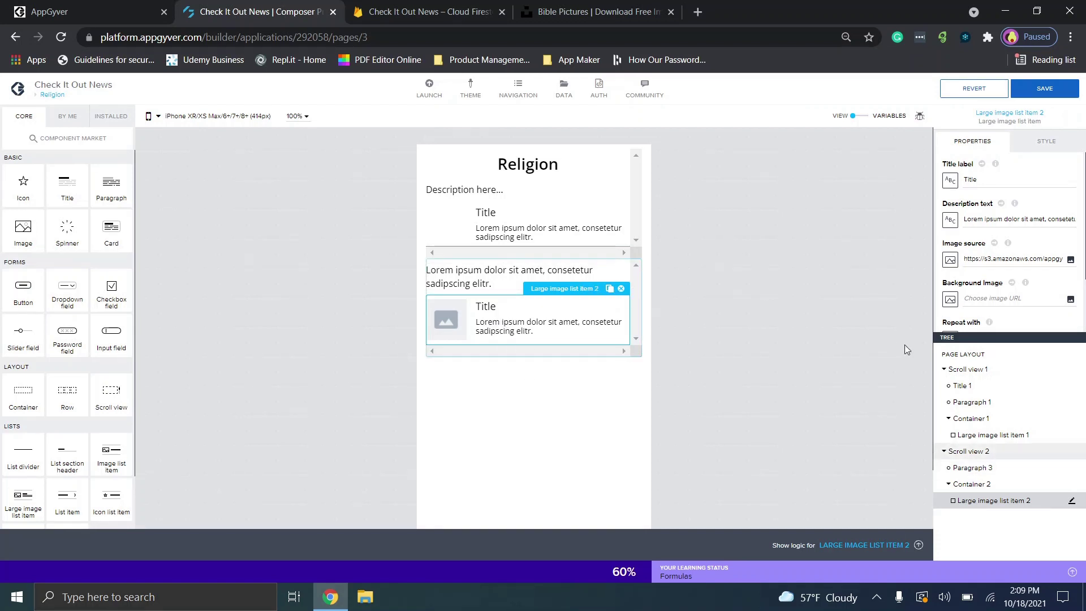
click(980, 451)
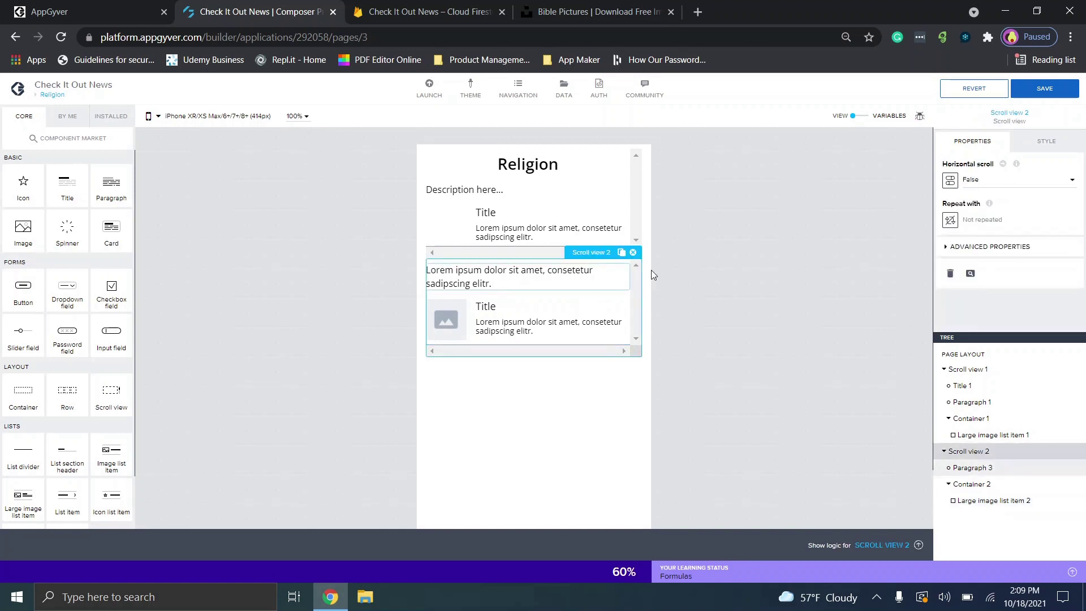
click(630, 253)
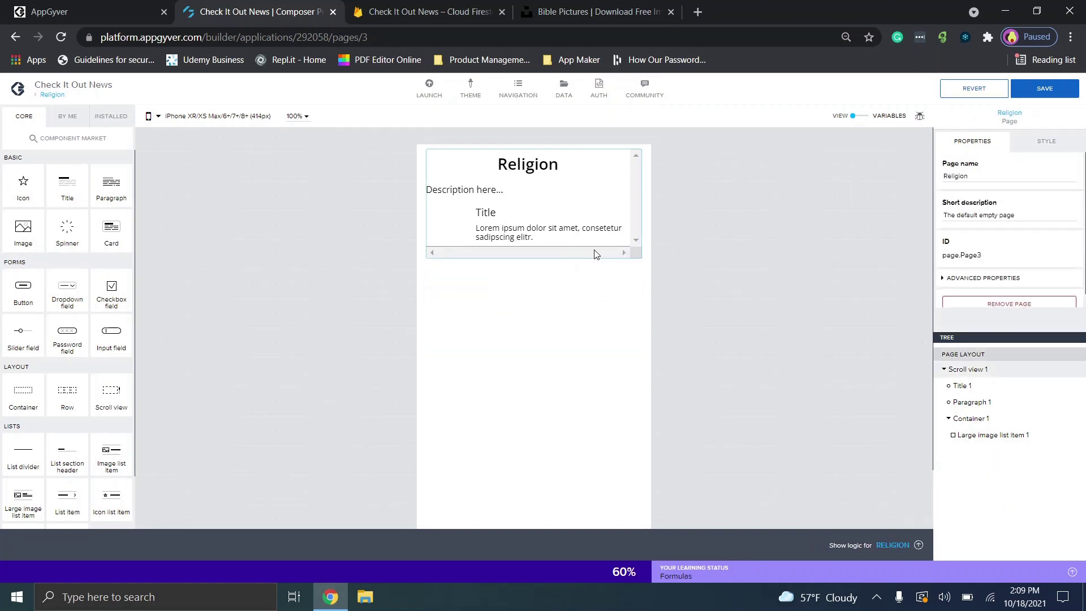
Step: Add a data variable to the Religion page from the News 1 resource, as a collection of data records, and save the application
click(521, 229)
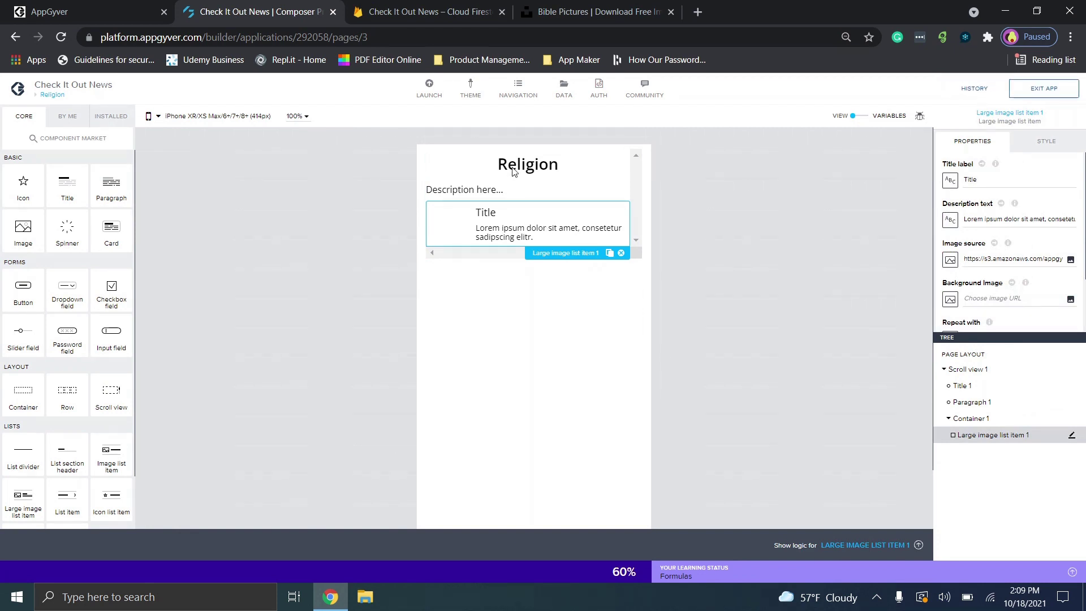
click(861, 117)
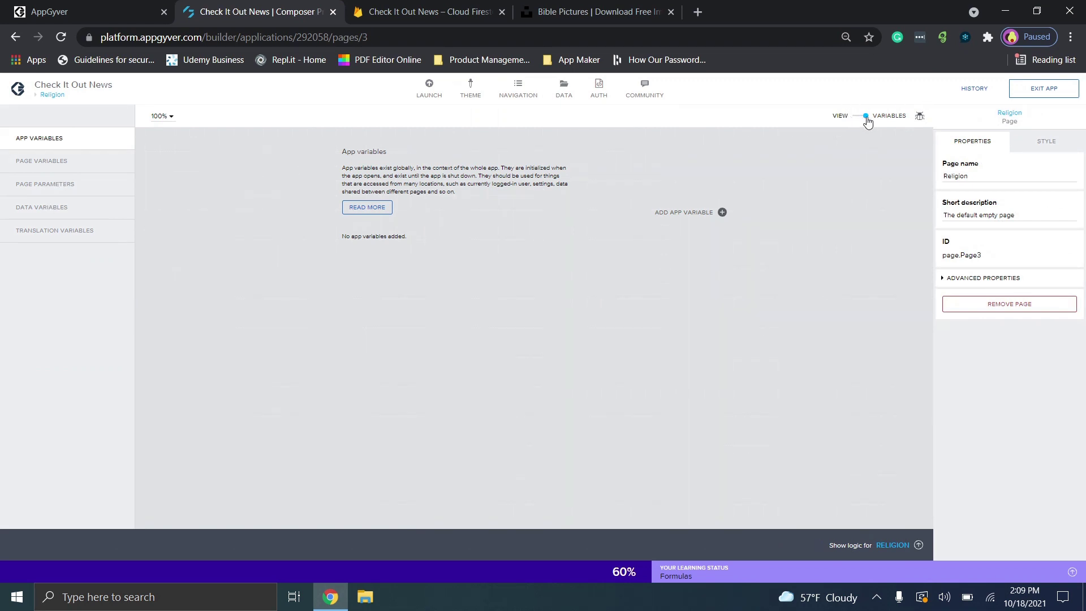
click(55, 209)
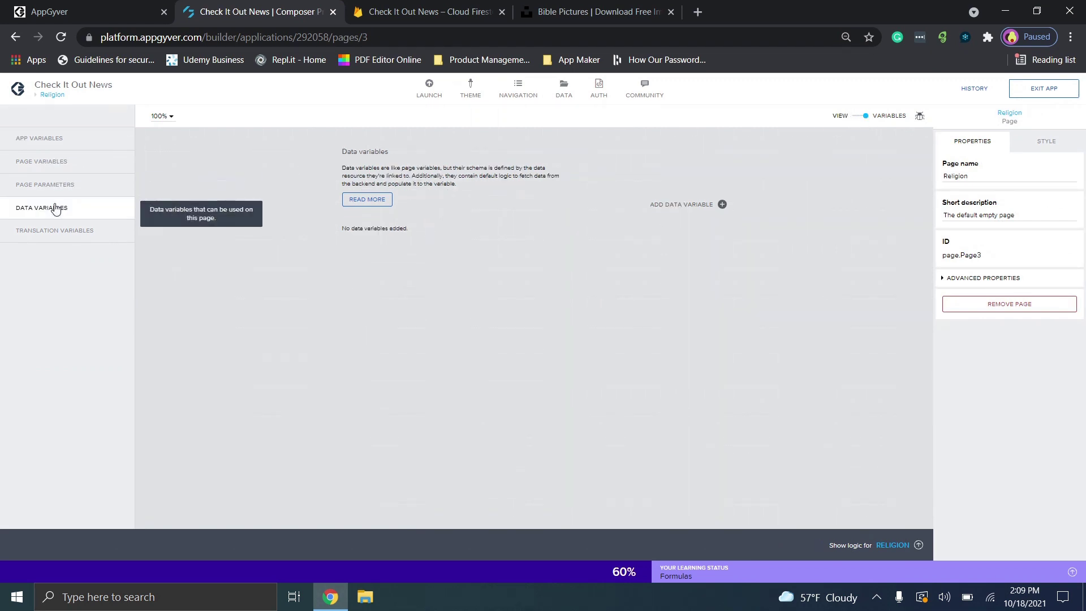
click(671, 205)
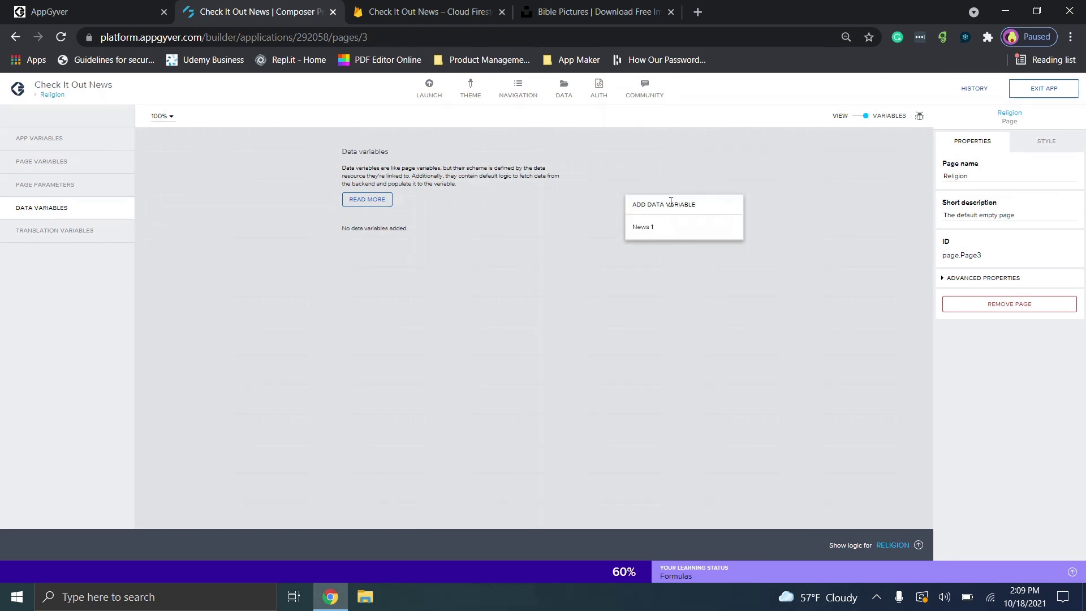
click(652, 232)
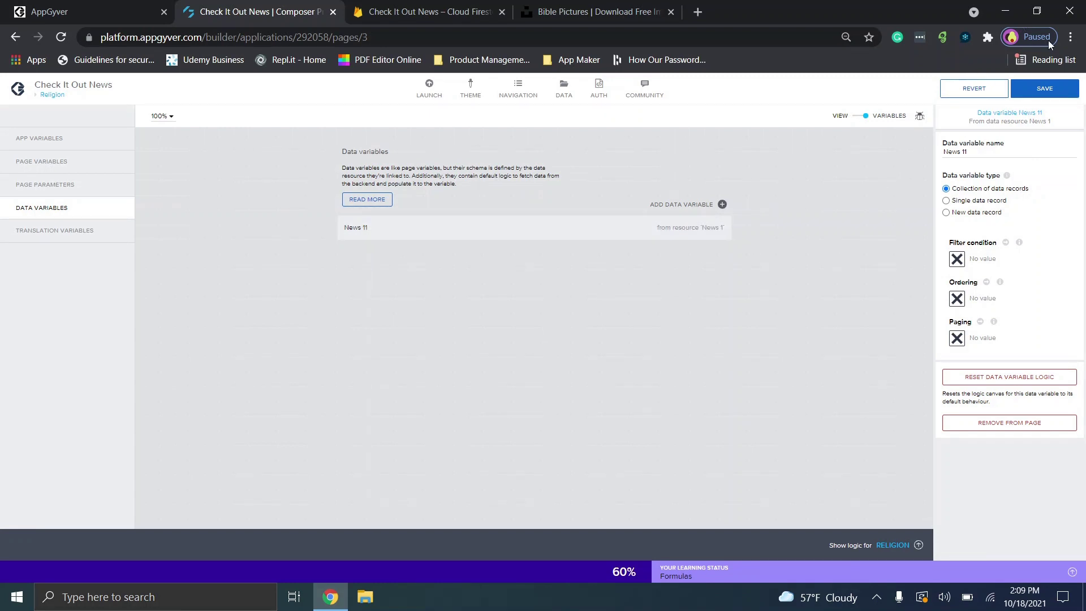
click(1039, 90)
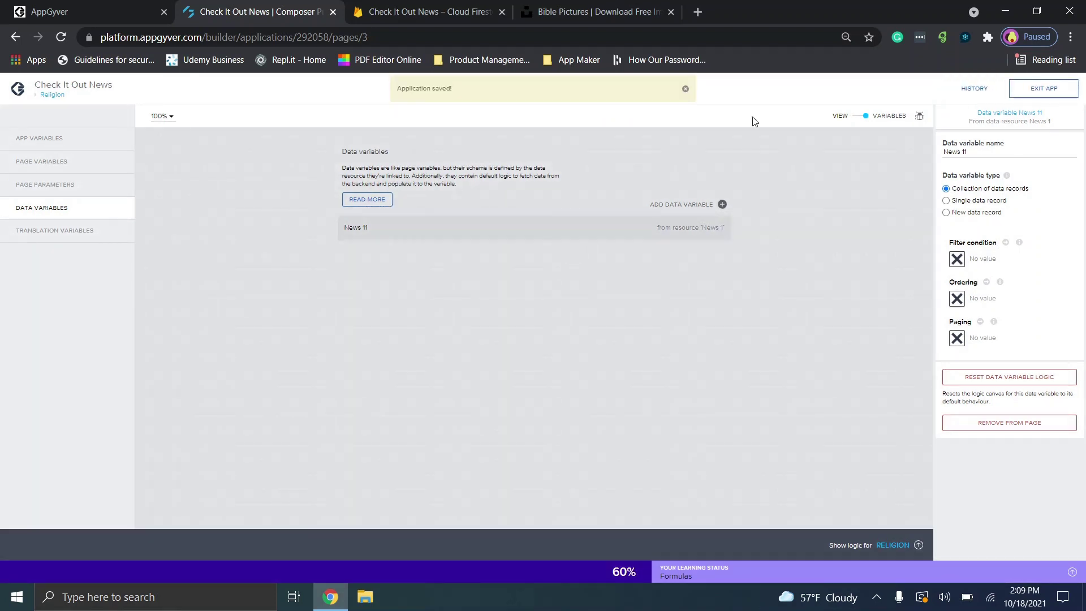
Step: Bind the large image list item's Repeat with property to the News 11 data variable
click(861, 117)
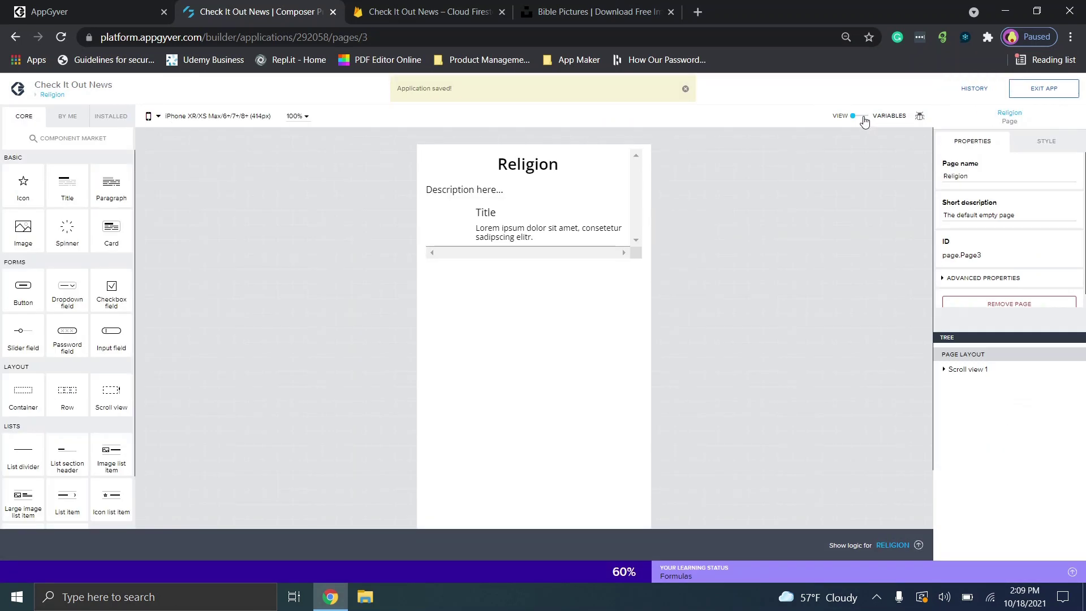
click(504, 232)
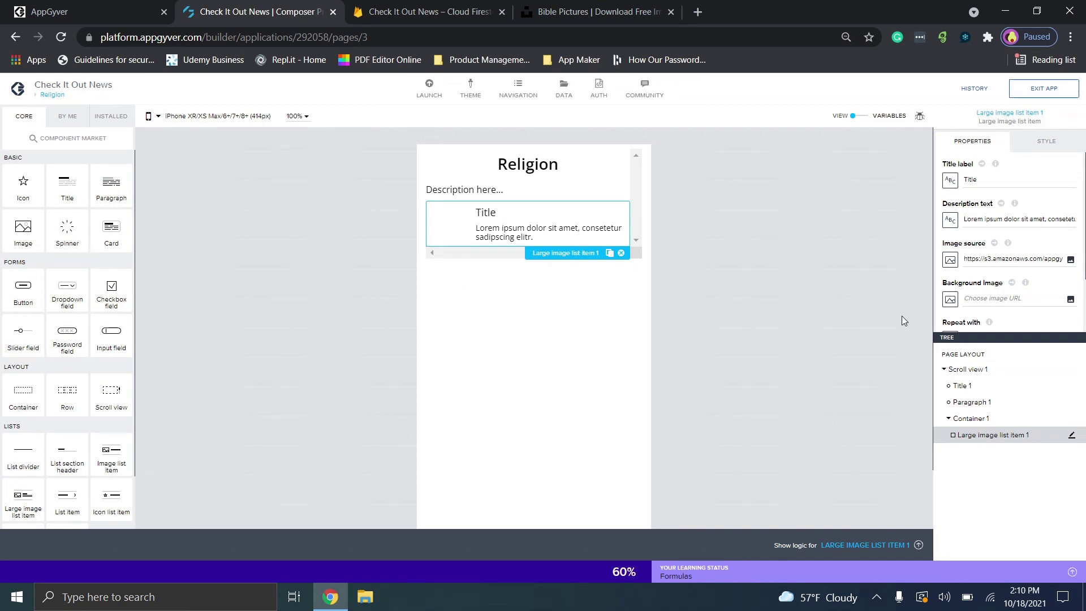
click(447, 11)
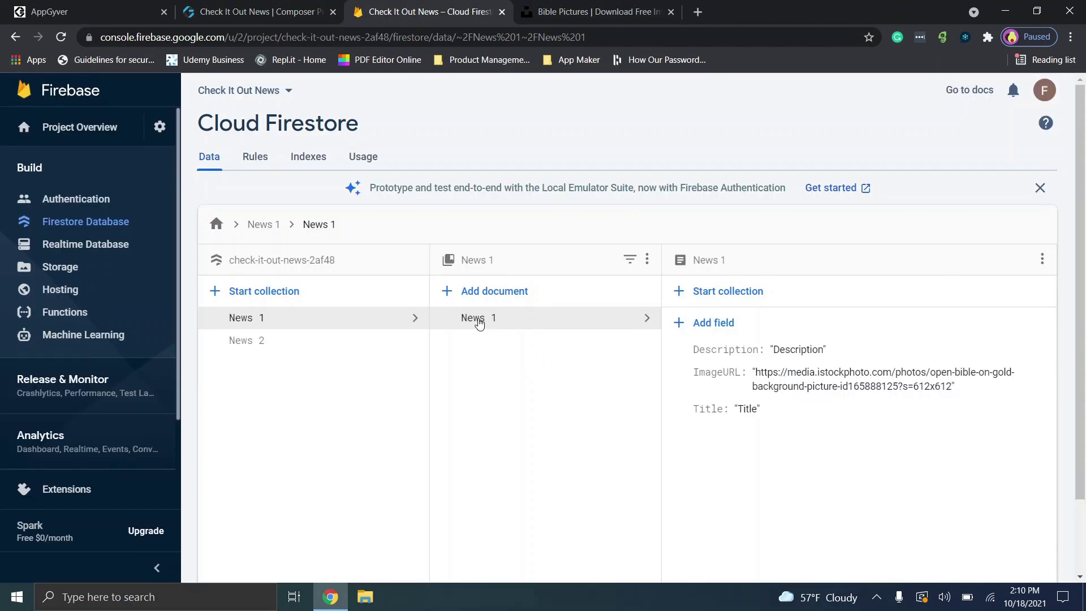
click(335, 6)
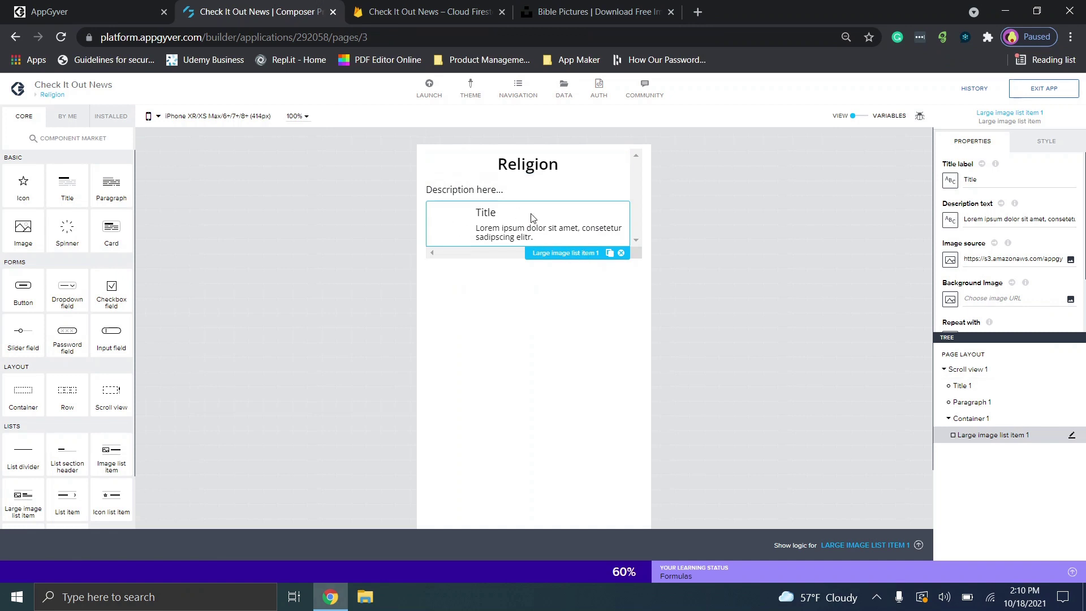
scroll(948, 282, down, 1)
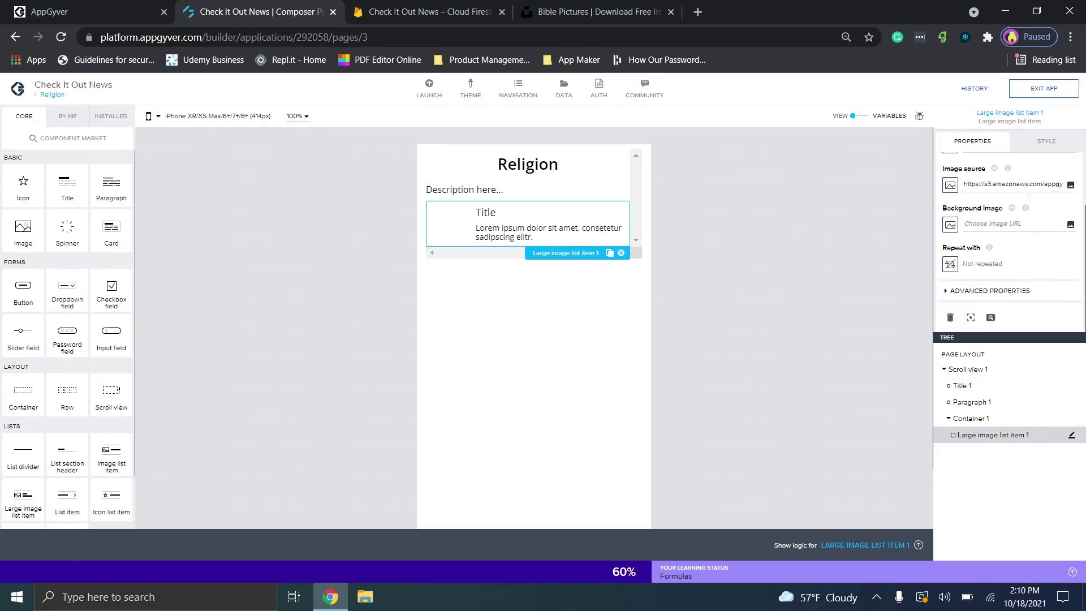
click(950, 264)
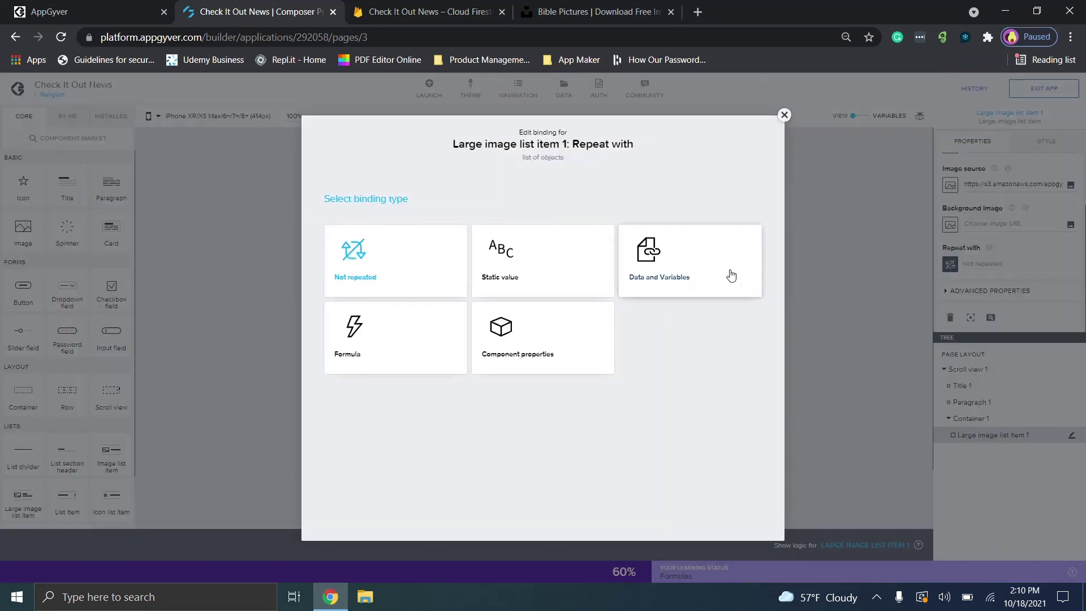
click(707, 271)
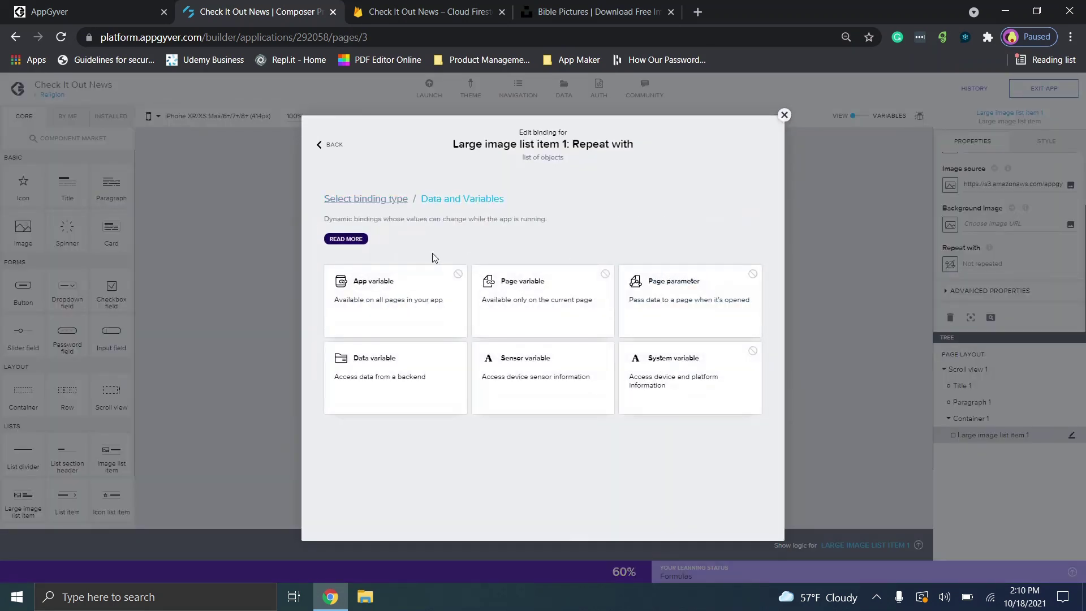
click(416, 370)
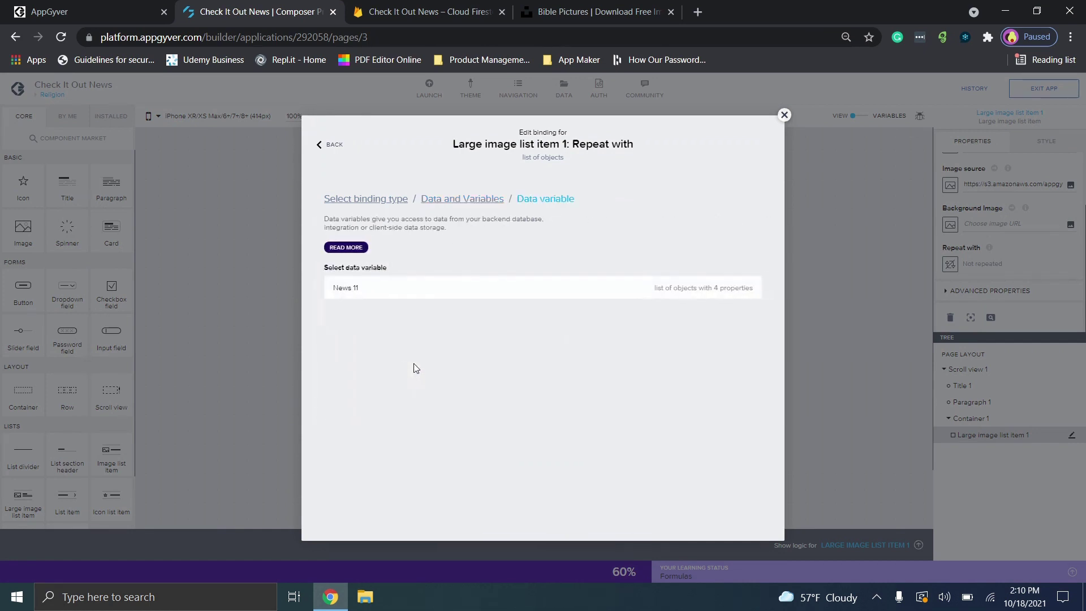
click(420, 297)
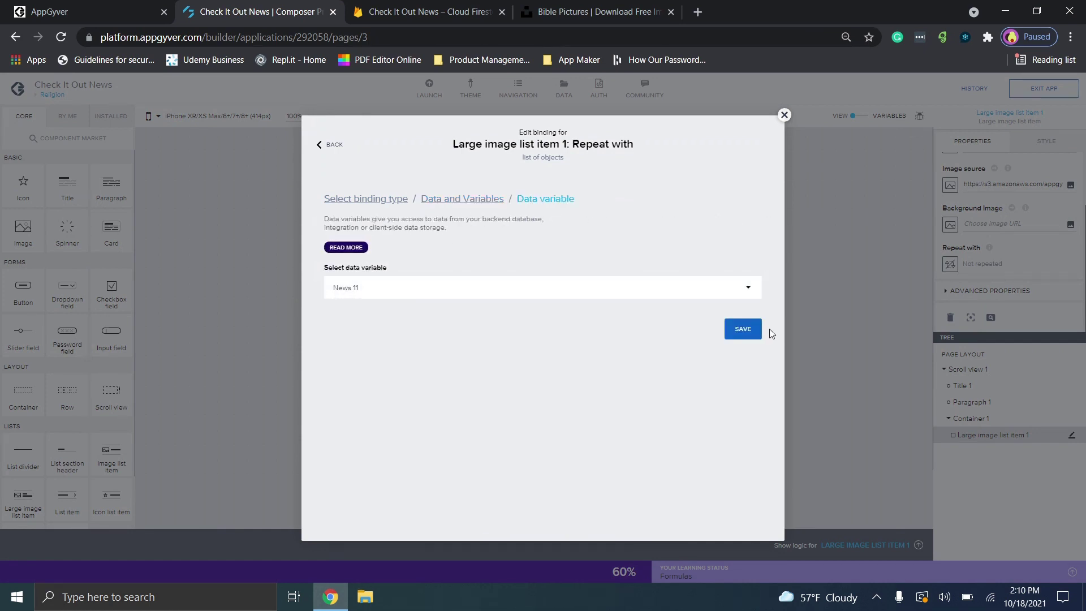
click(742, 329)
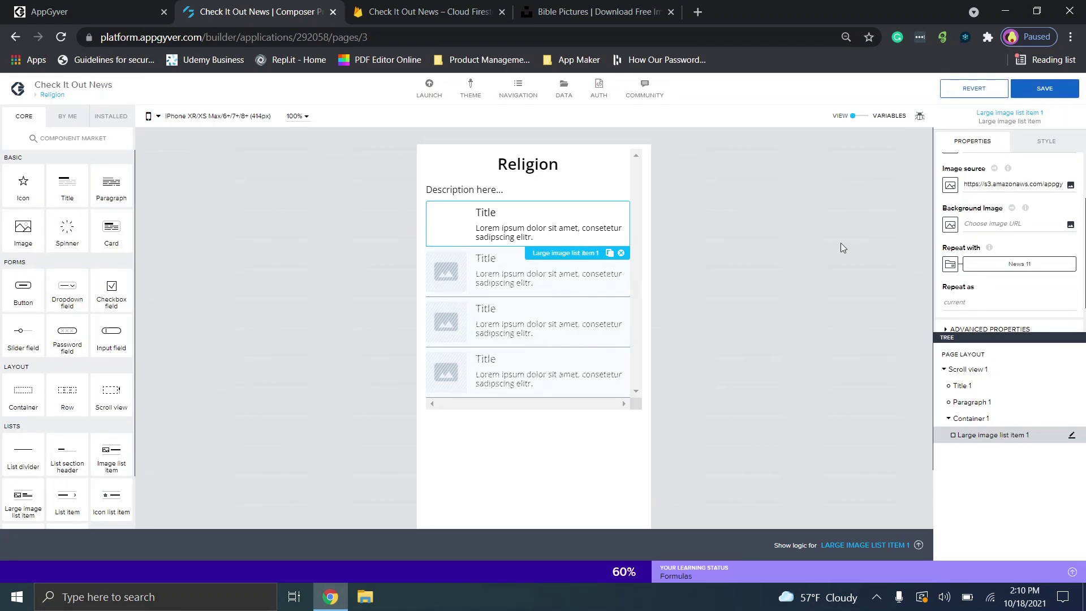
Step: Bind the large image list item's Description text to the Description property of the current data item in repeat
scroll(1012, 232, up, 1)
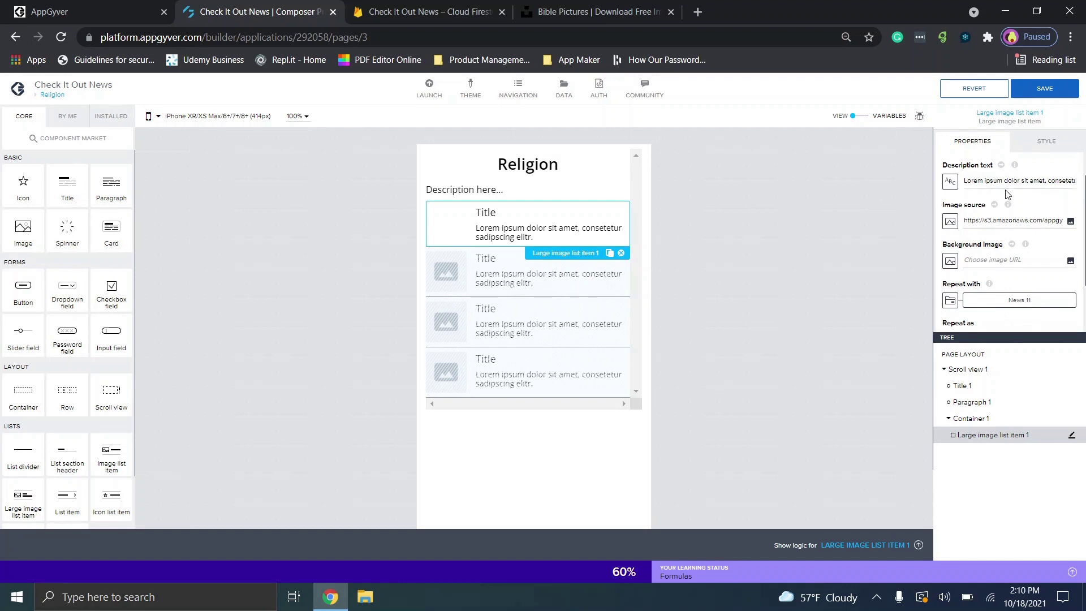
click(951, 182)
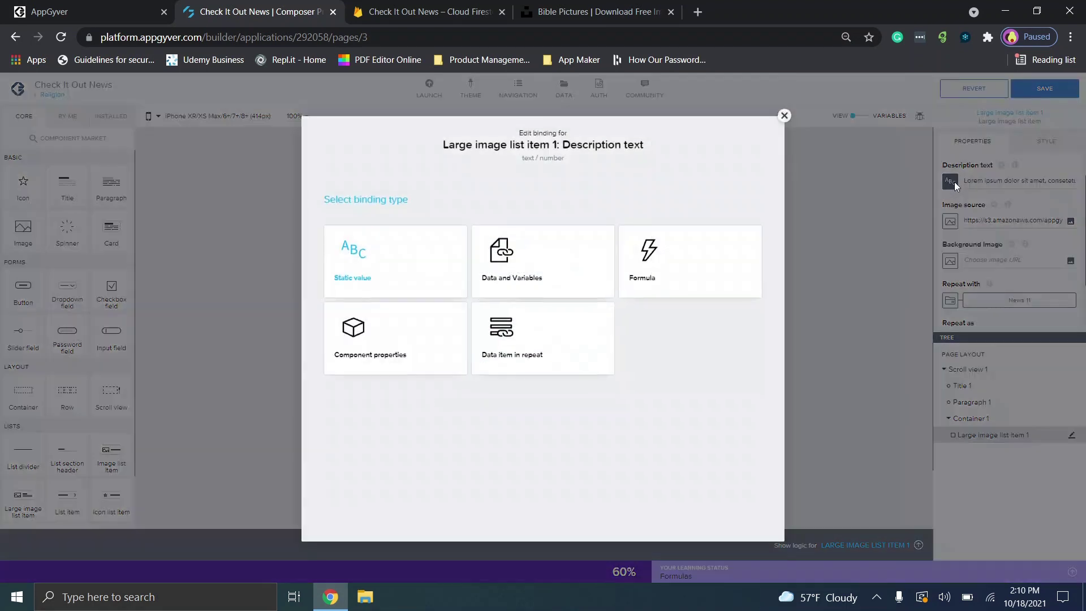
click(515, 361)
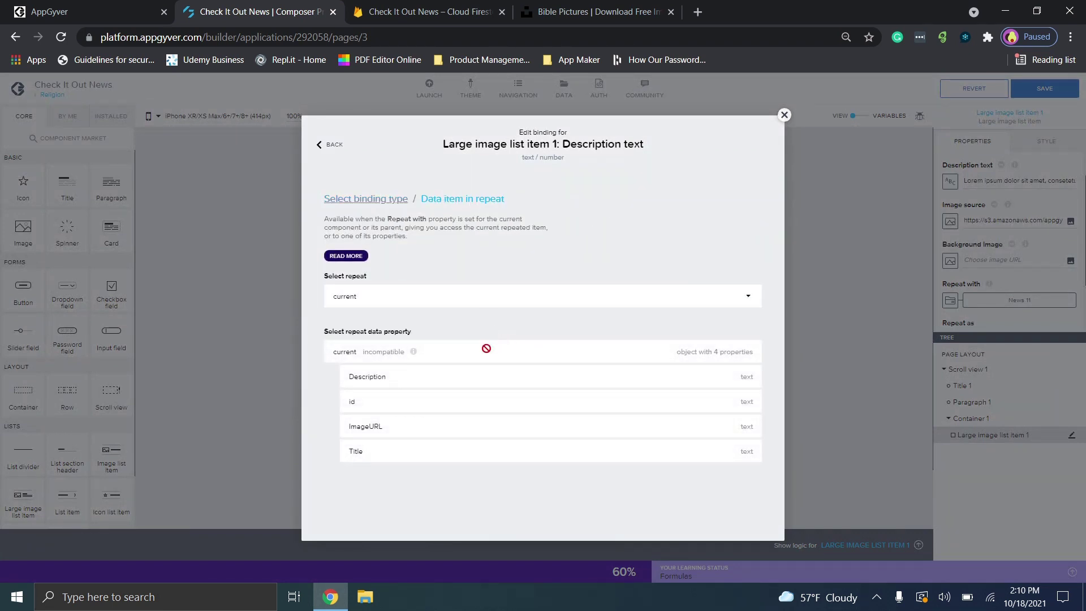
click(488, 381)
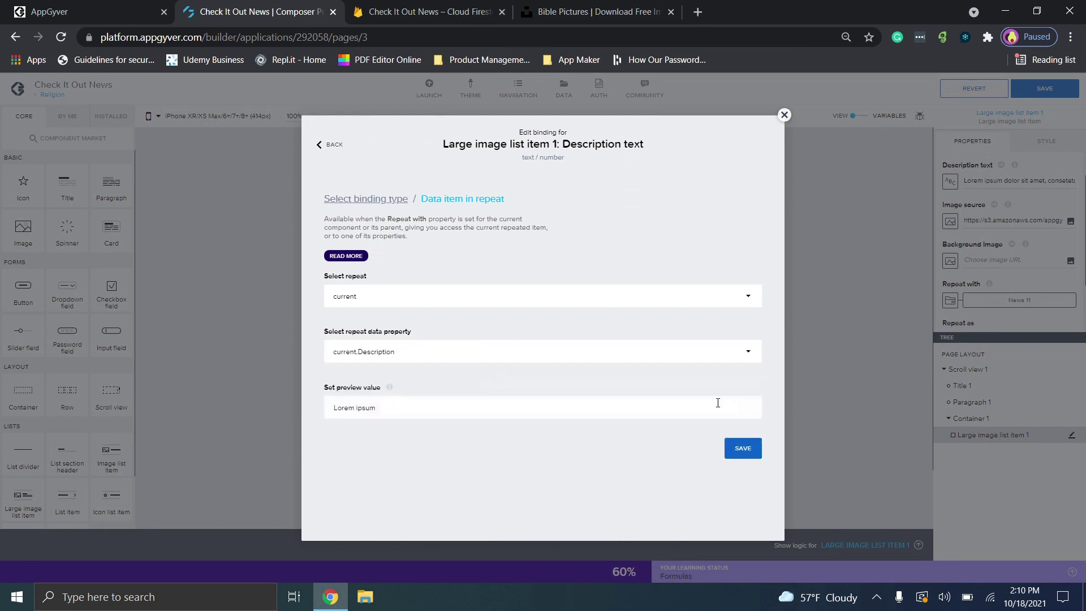
click(738, 444)
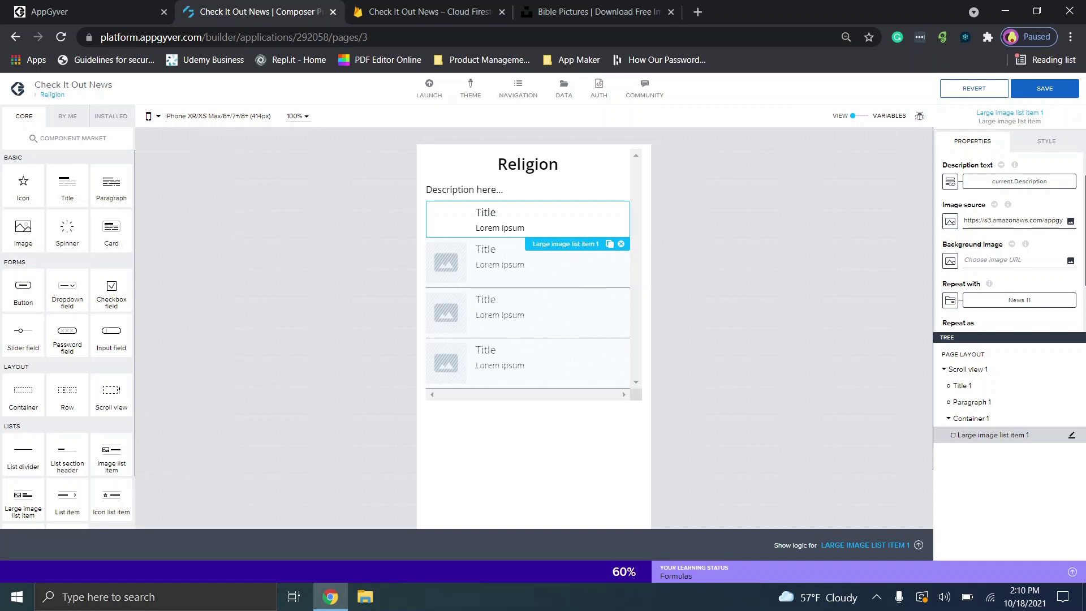
Step: Bind the large image list item's Title label to the Title property of the current data item in repeat
scroll(1009, 238, up, 1)
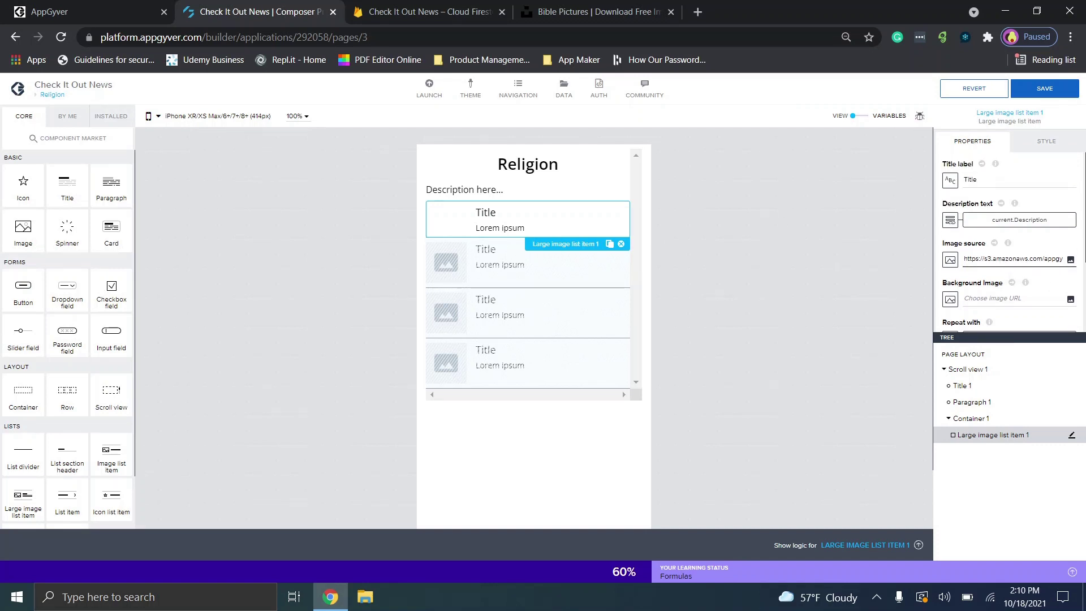
click(951, 183)
click(507, 351)
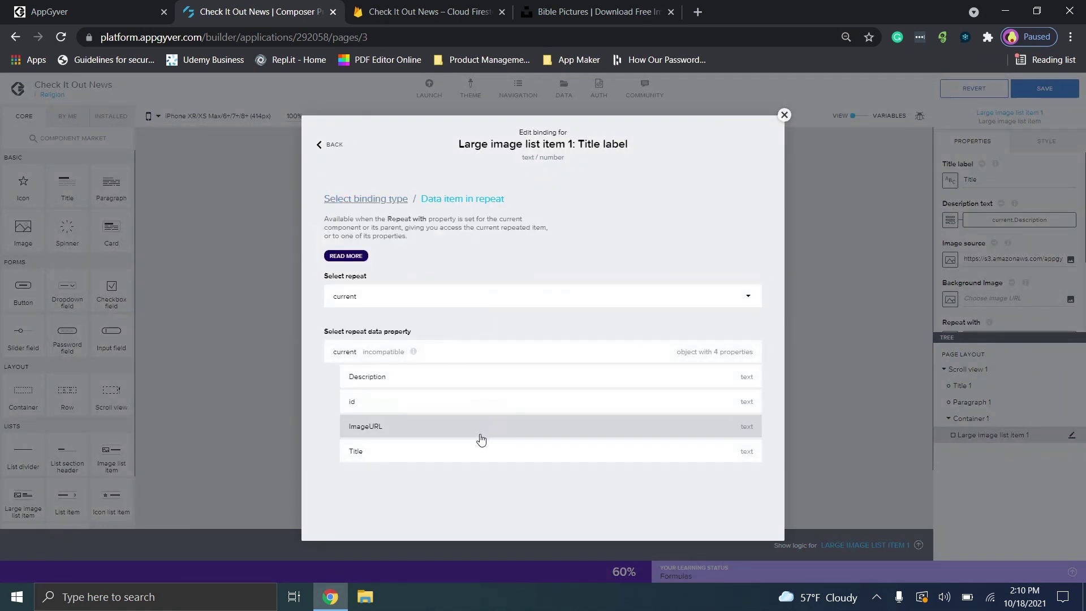
click(480, 451)
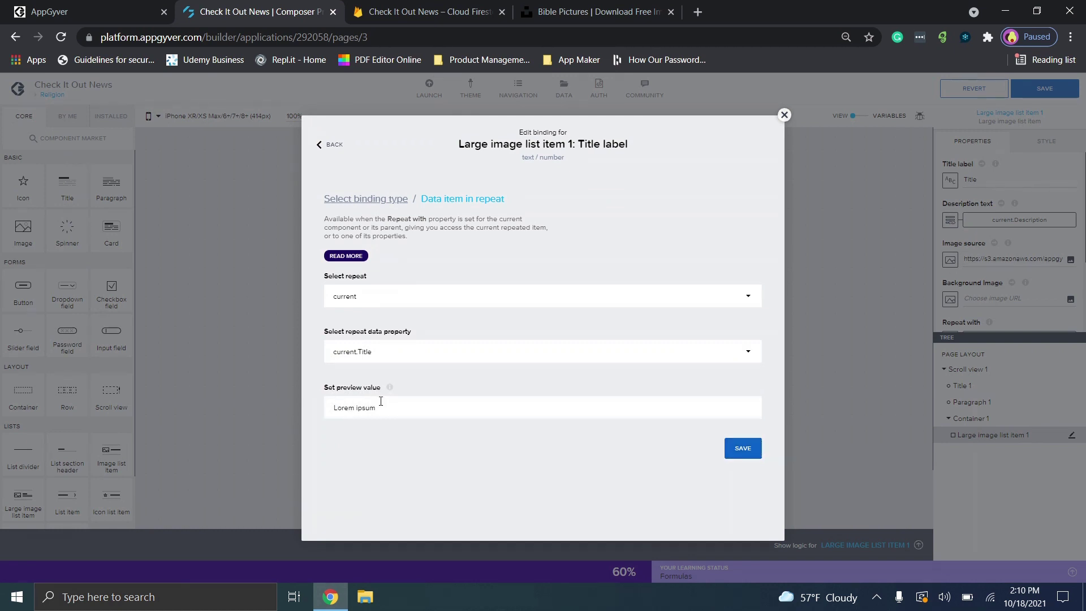
click(735, 451)
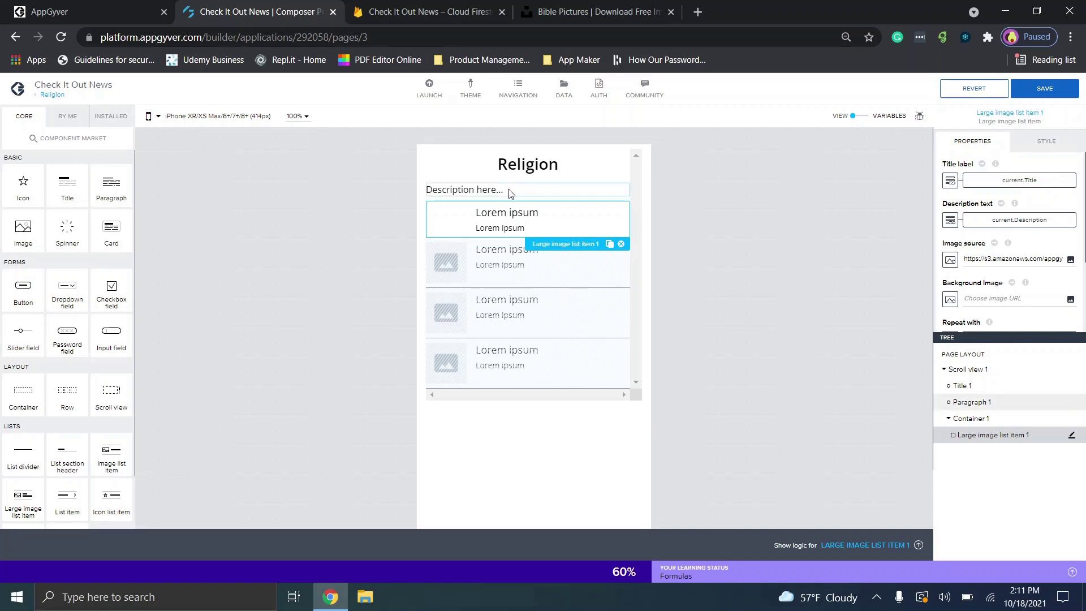
Step: Copy the image address of the open Bible stock photo found among the Unsplash bible results and switch to the Firestore data
click(569, 11)
scroll(645, 390, down, 3)
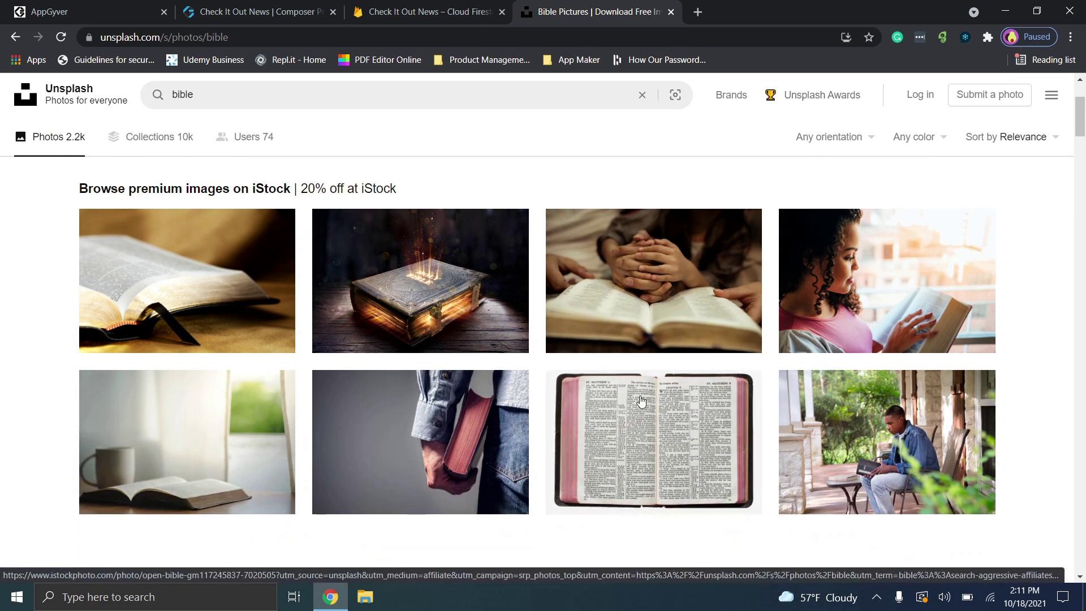
scroll(651, 362, down, 3)
click(661, 245)
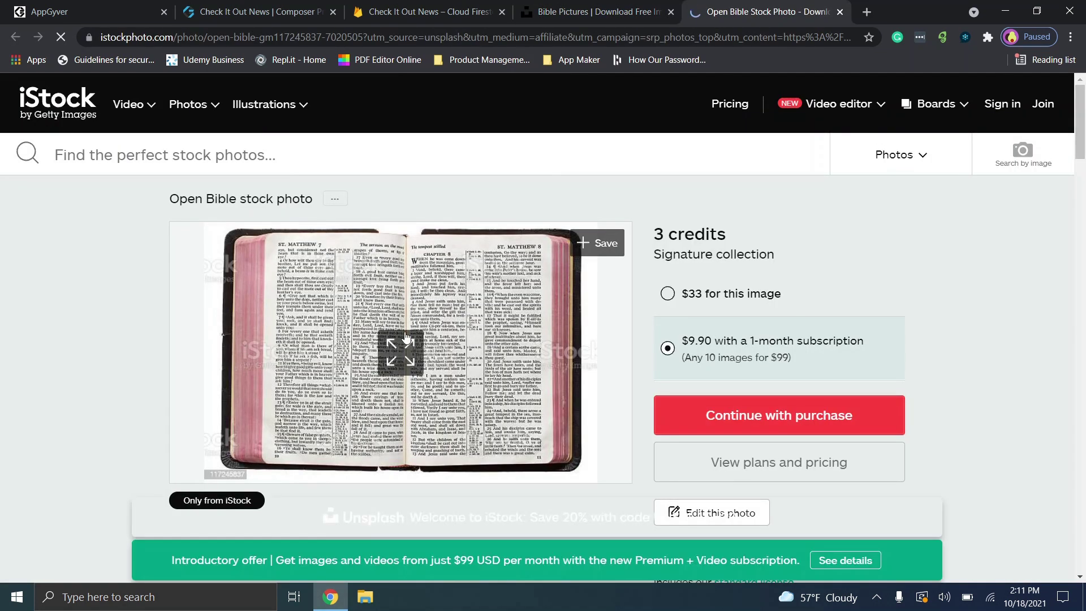
right_click(405, 332)
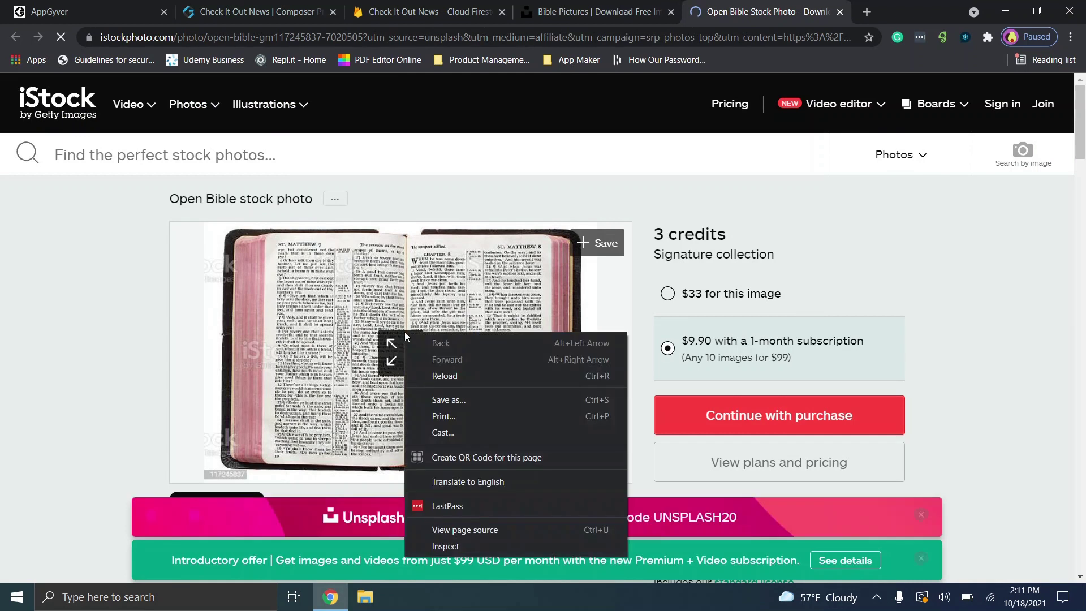
right_click(385, 310)
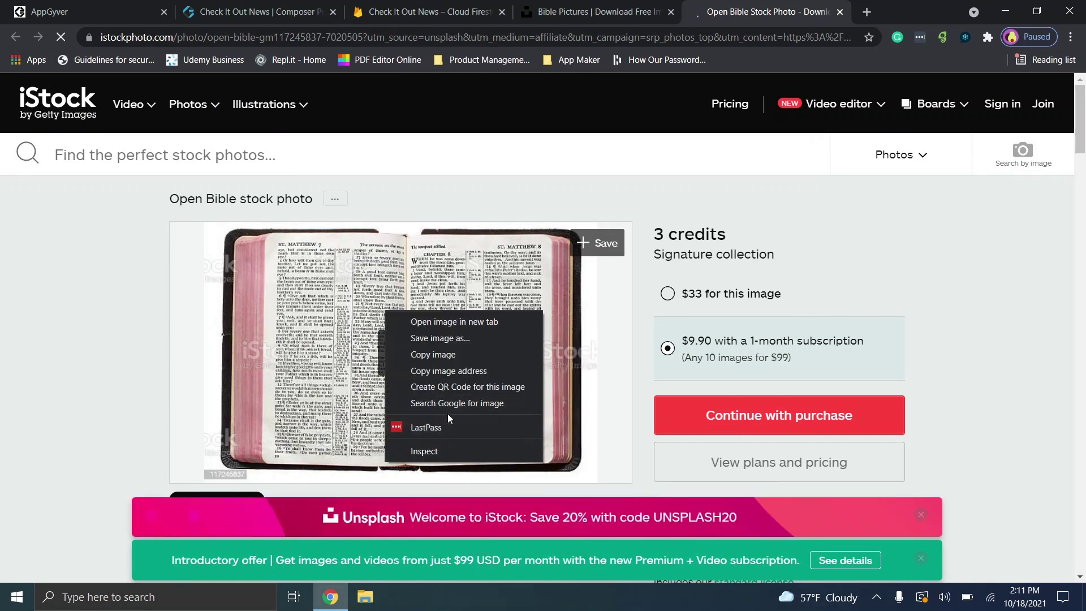
click(454, 371)
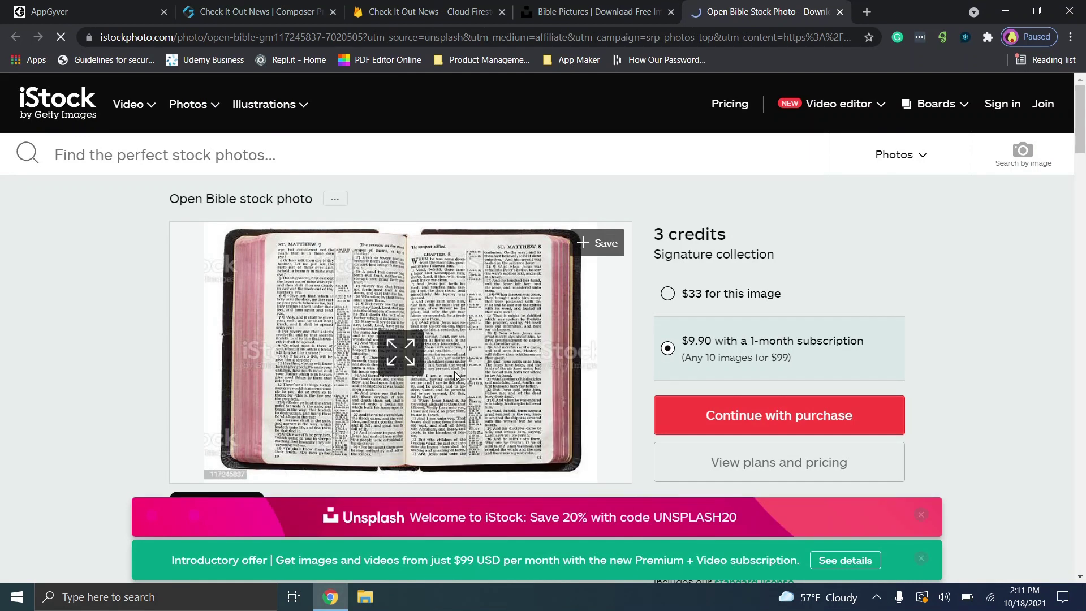
click(416, 5)
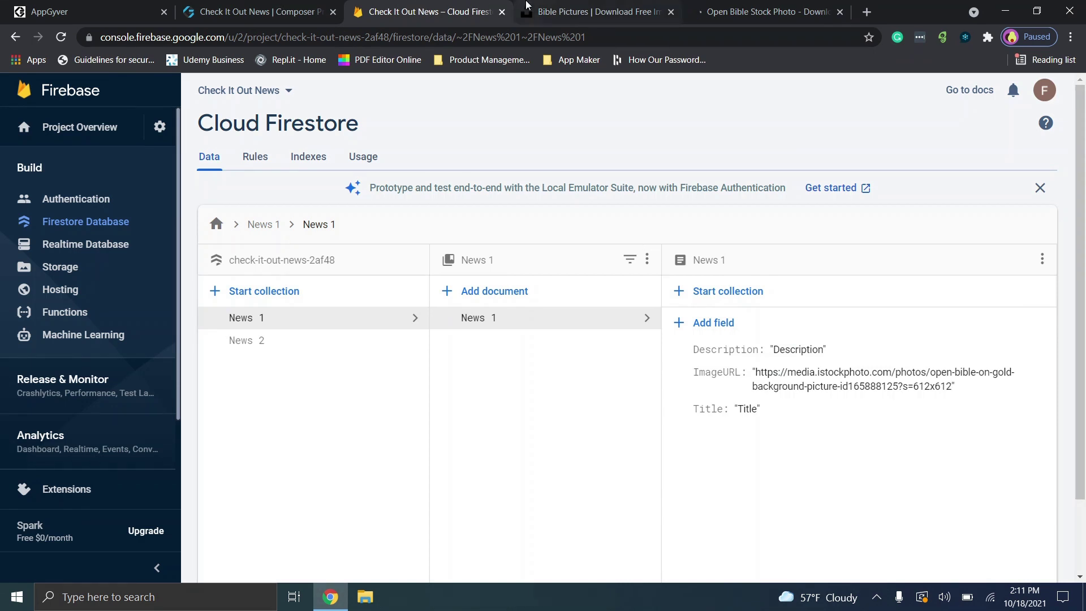
Step: Back in the AppGyver composer, try to bind the large image list item's Image source to a data item in repeat
click(300, 7)
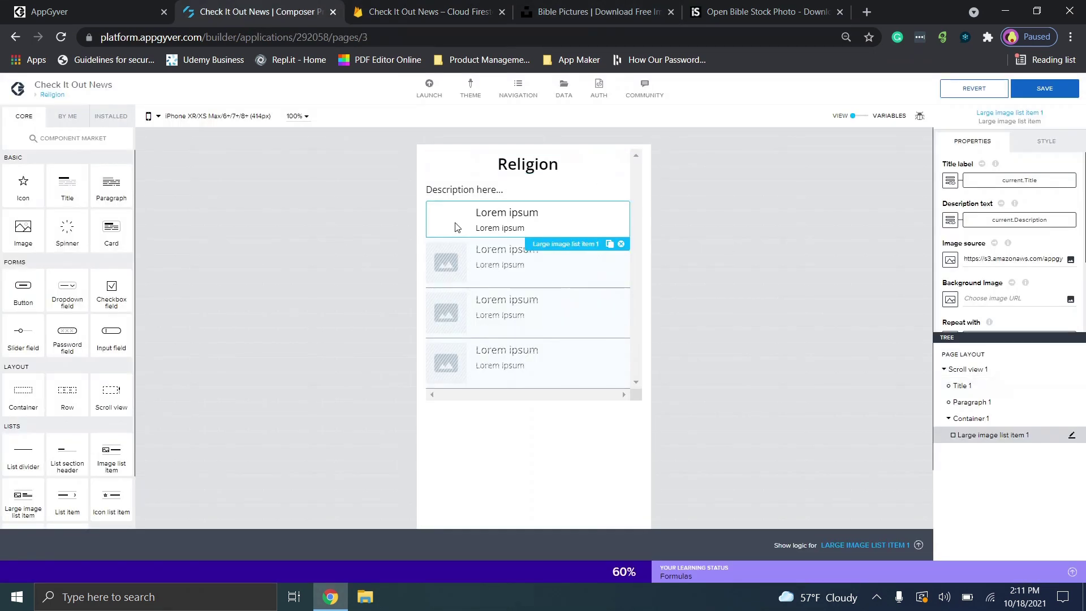
click(949, 261)
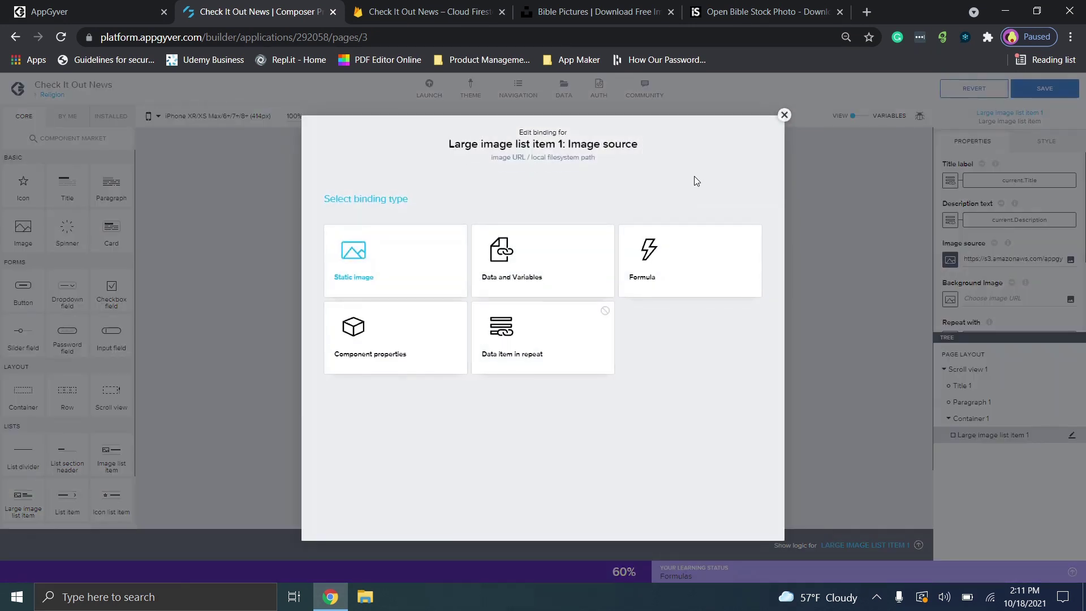
click(515, 349)
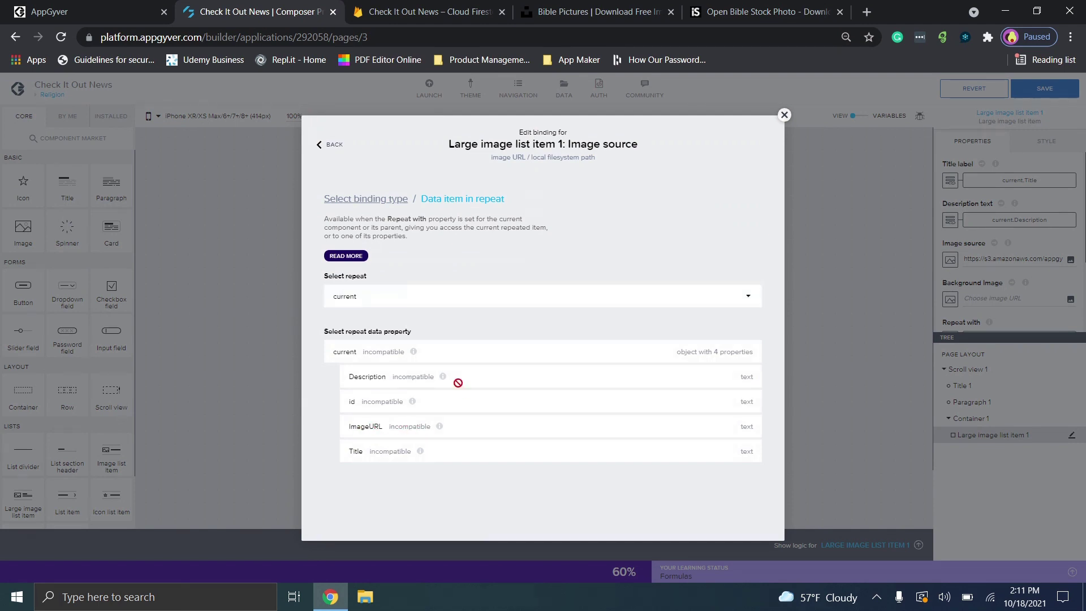
click(784, 115)
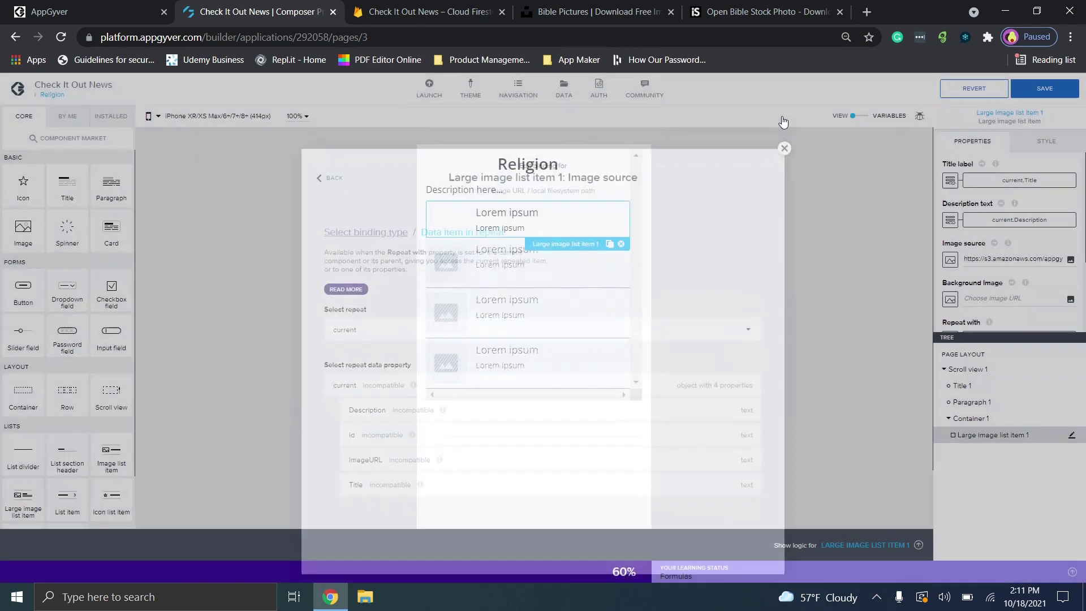
Step: Copy the formula repeated.current.Description from the Description text binding and leave that binding without saving
click(994, 222)
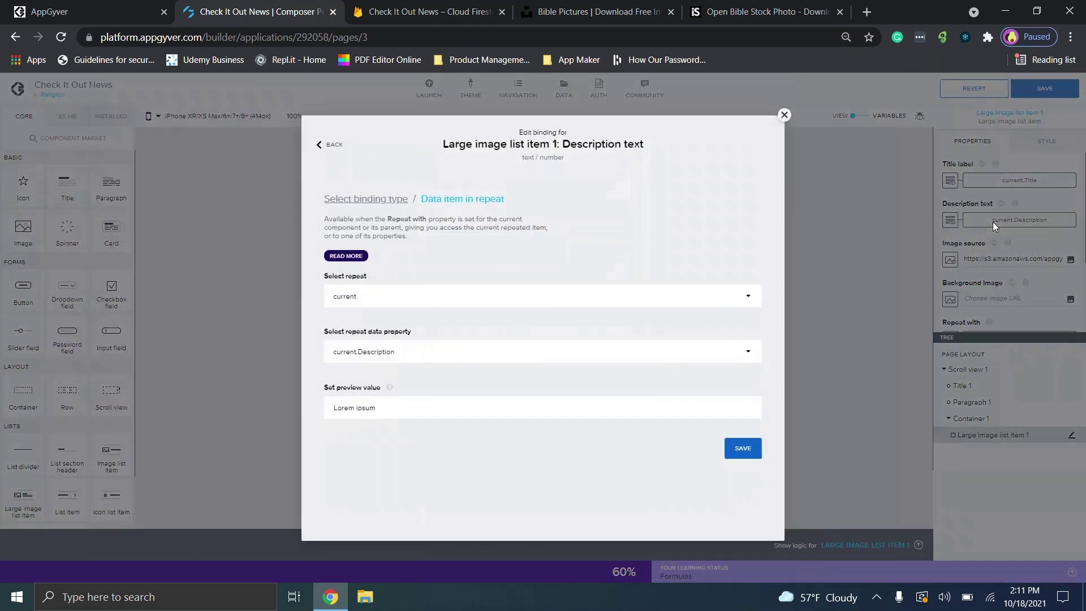
click(366, 198)
click(660, 265)
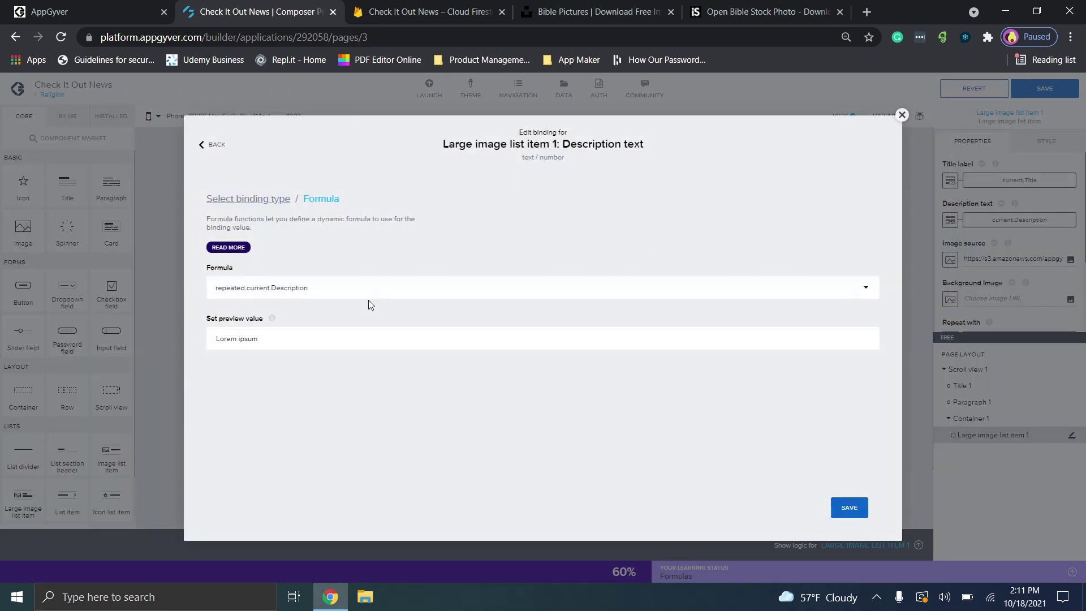
click(310, 291)
drag(339, 232, 172, 208)
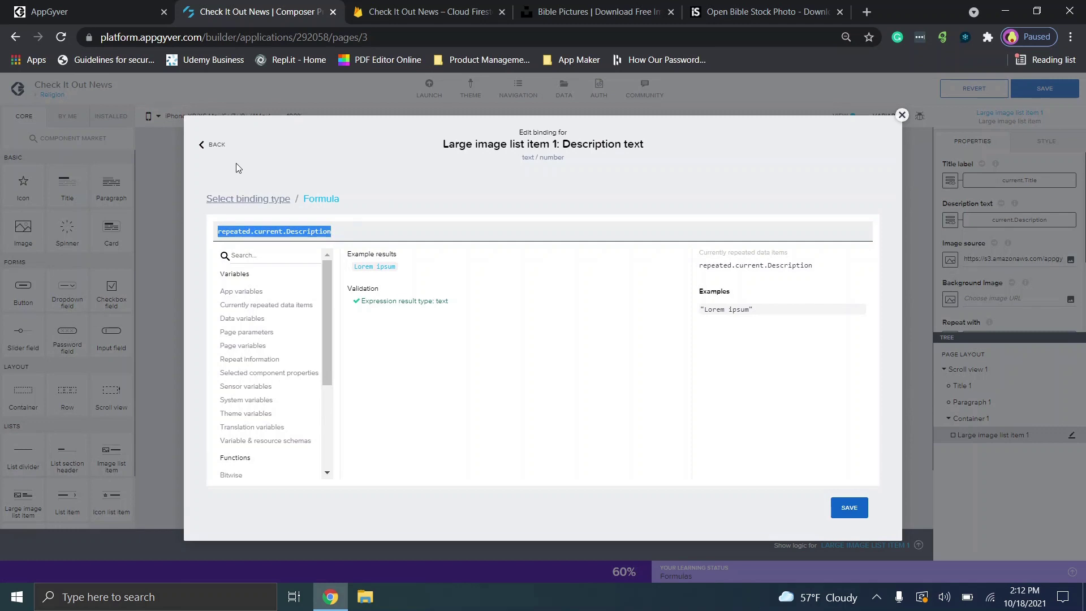
click(902, 115)
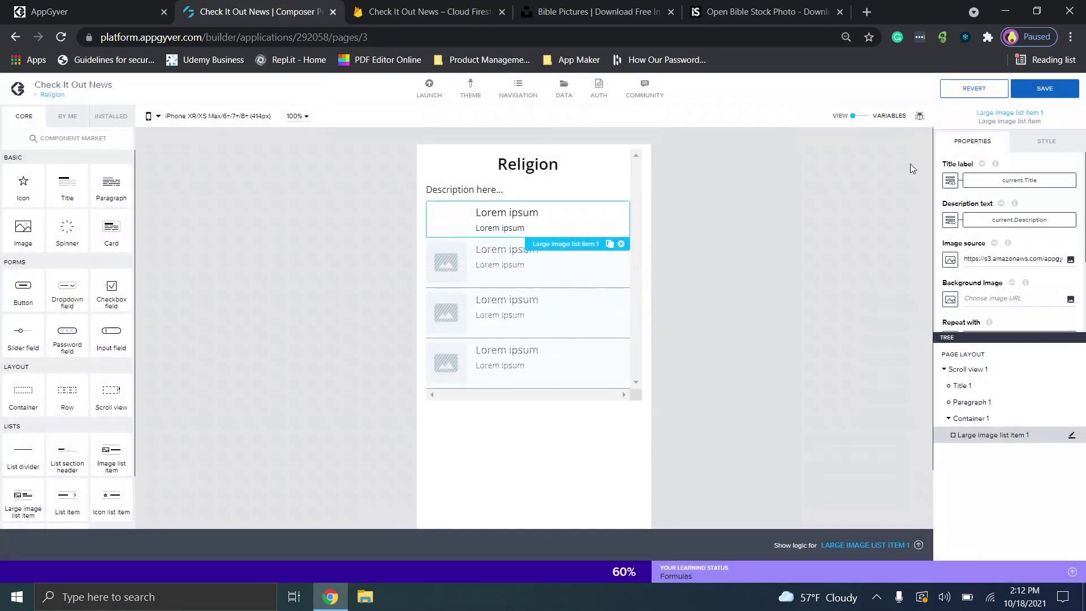
Step: Bind the large image list item's Image source to the formula repeated.current.ImageURL, adapting the copied Description formula
click(950, 259)
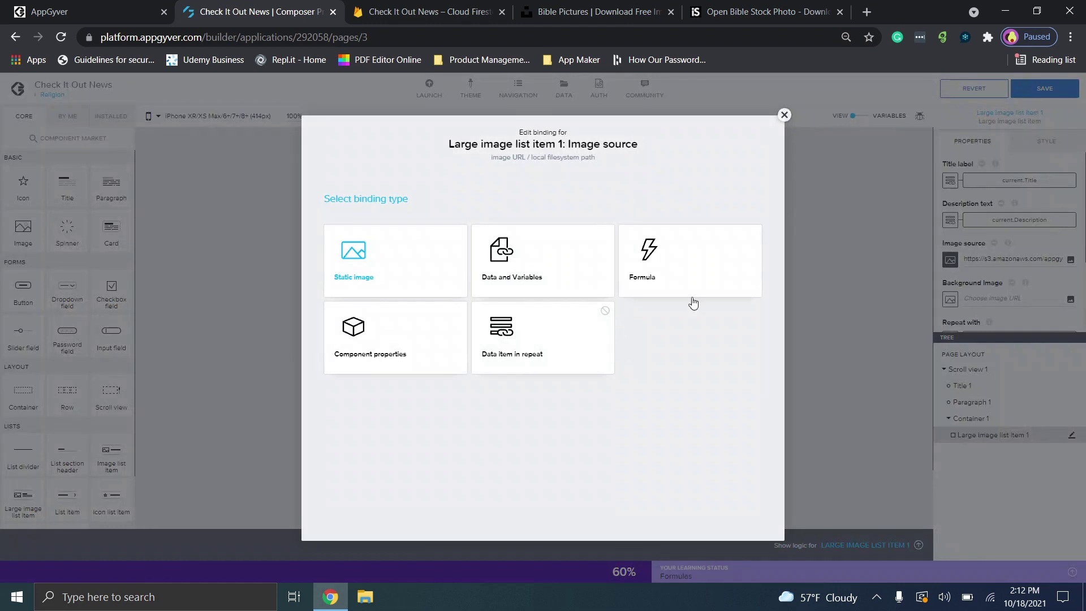
click(672, 256)
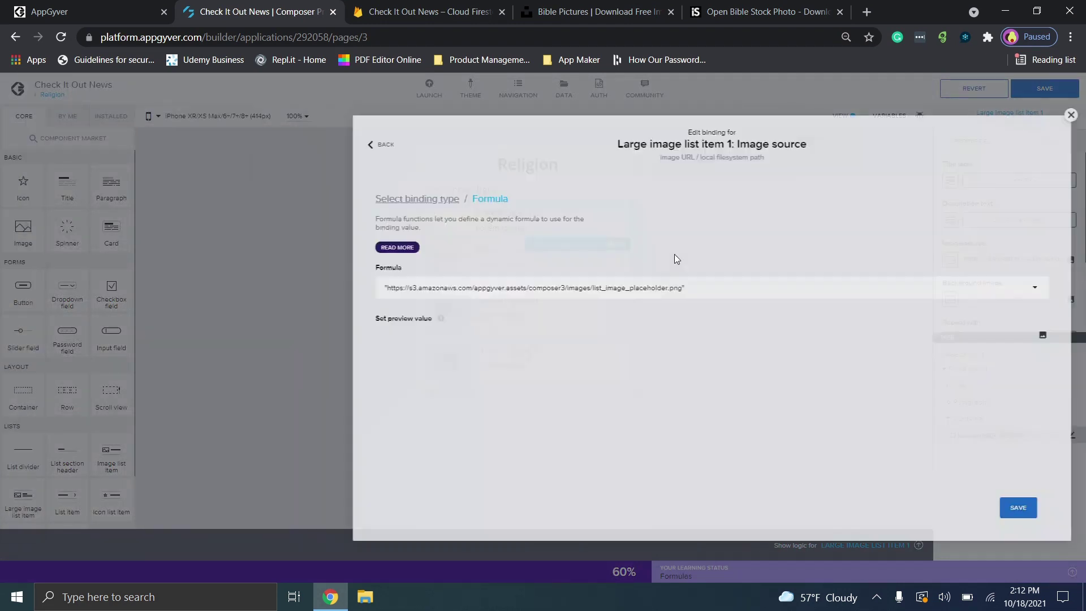
click(531, 292)
key(ctrl+a)
key(BackSpace)
key(ctrl+v)
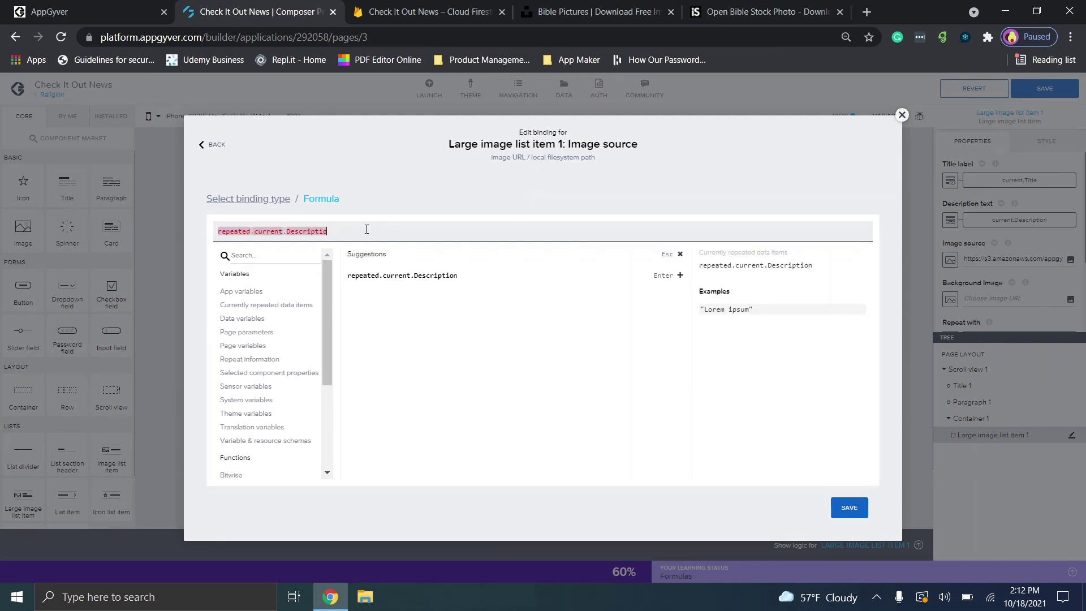
key(BackSpace)
key(BackSpace)
key(BackSpace)
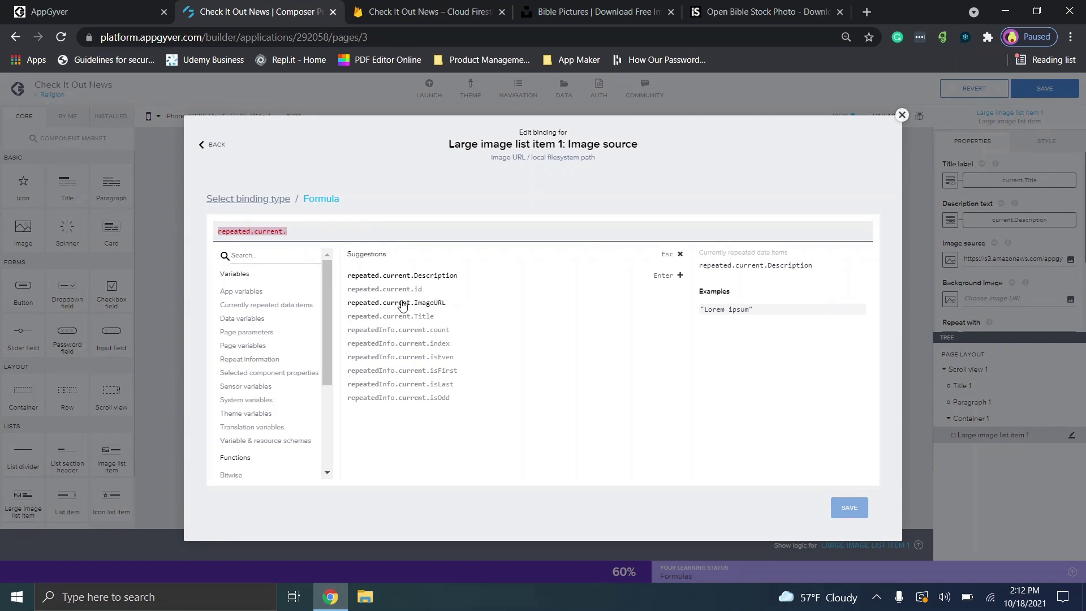
click(423, 306)
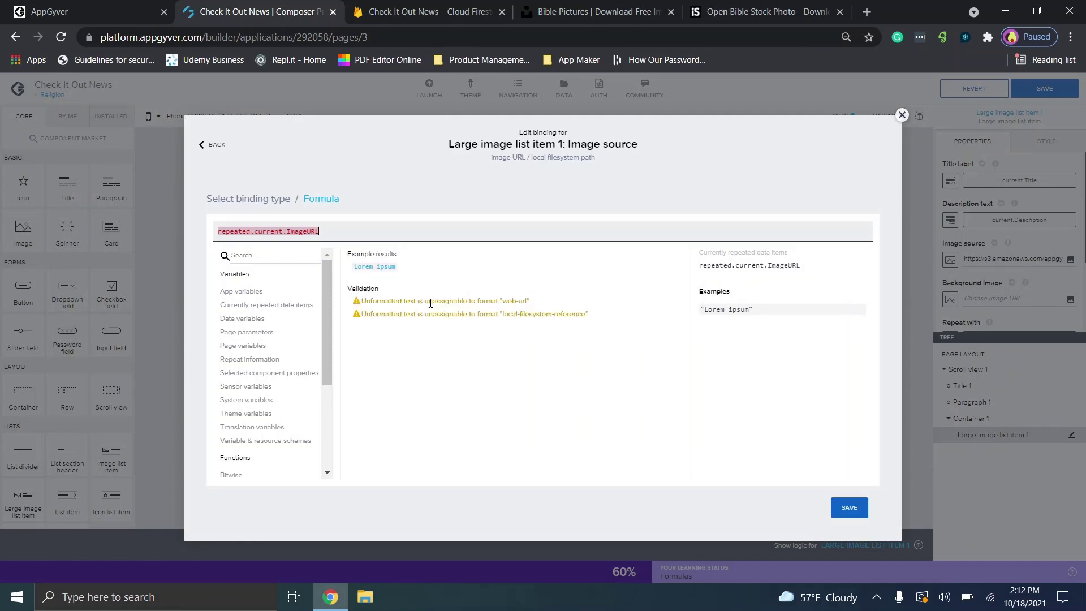
right_click(845, 508)
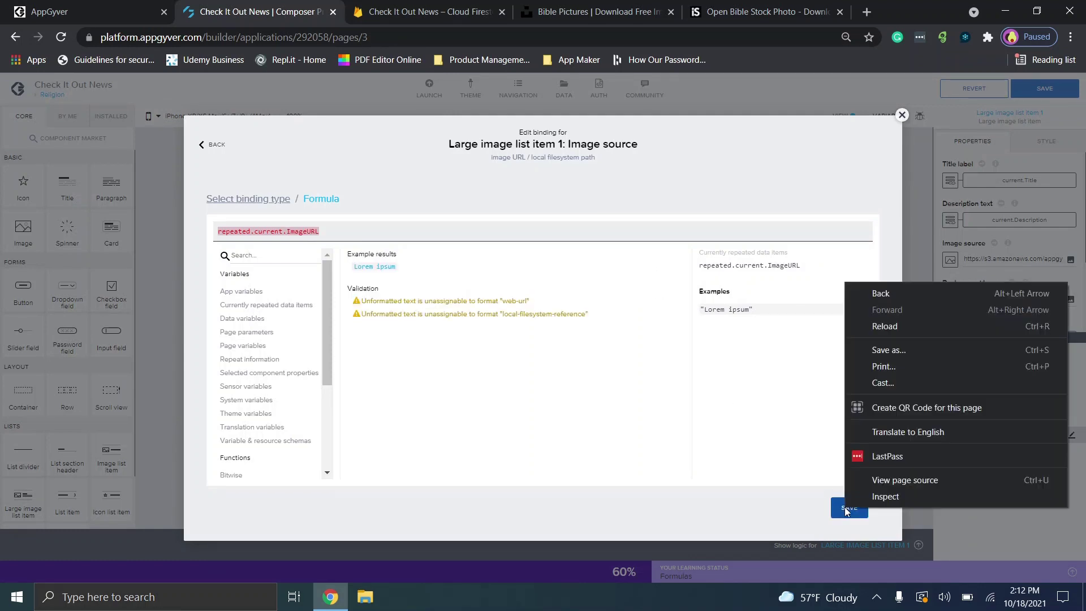
click(846, 509)
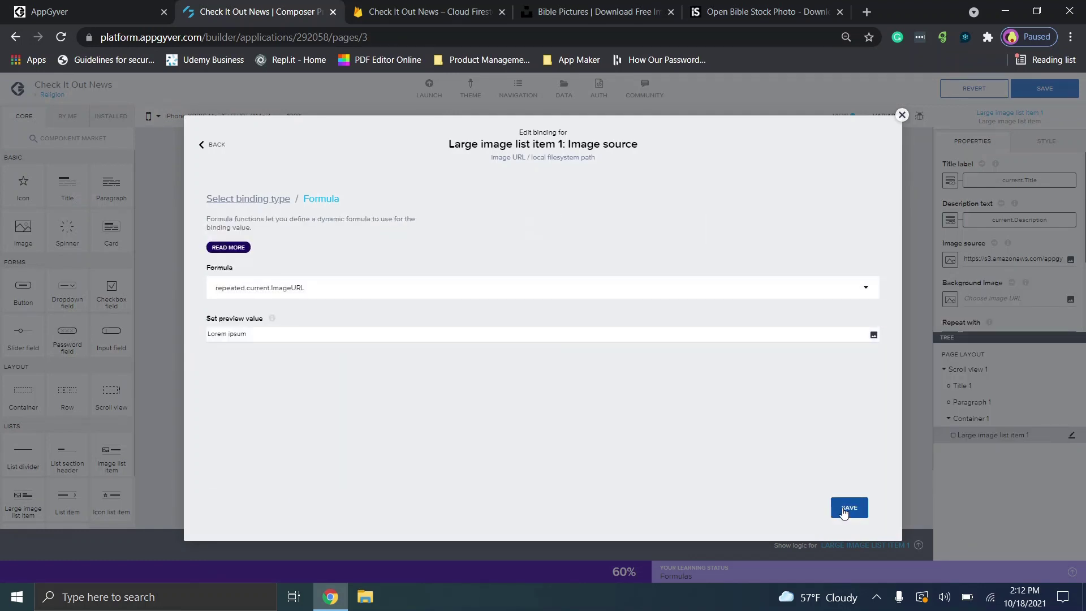
click(848, 508)
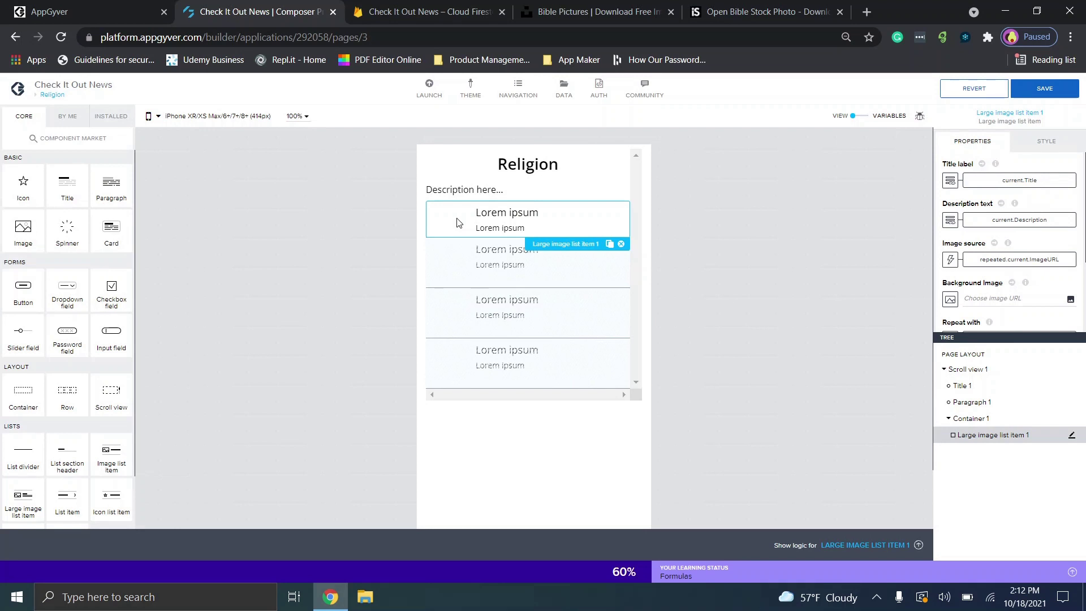
Step: Save the application and open Check It Out News in the web app preview portal
click(1045, 88)
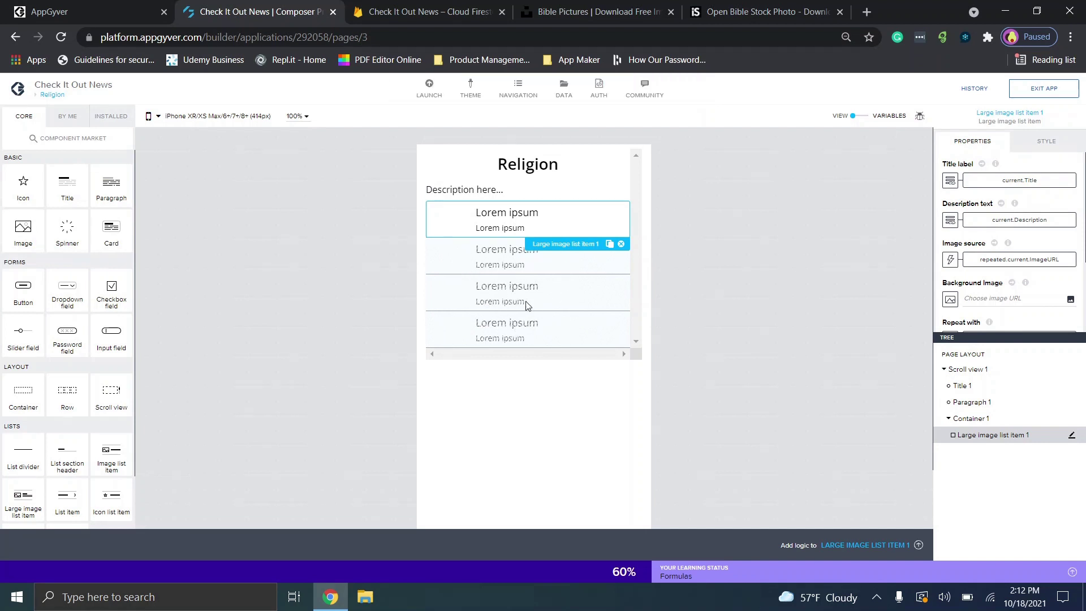
click(428, 95)
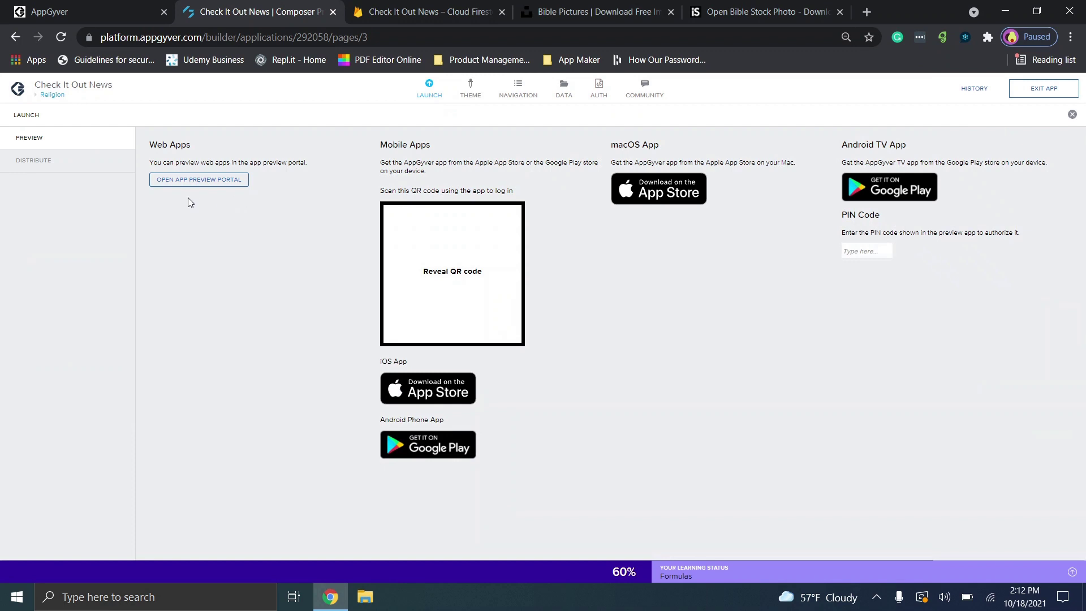
click(199, 181)
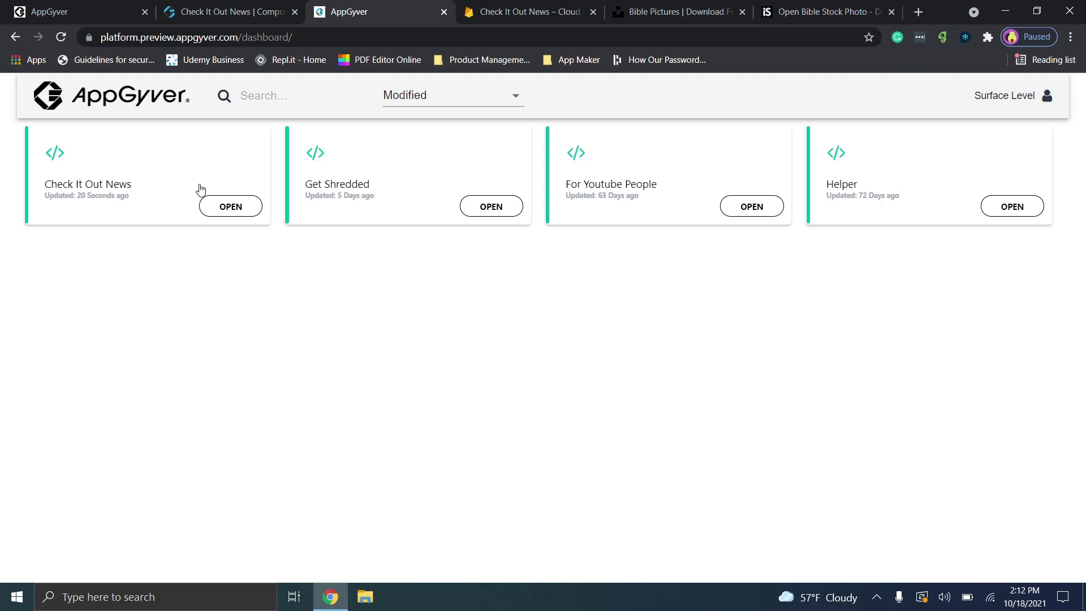
click(230, 204)
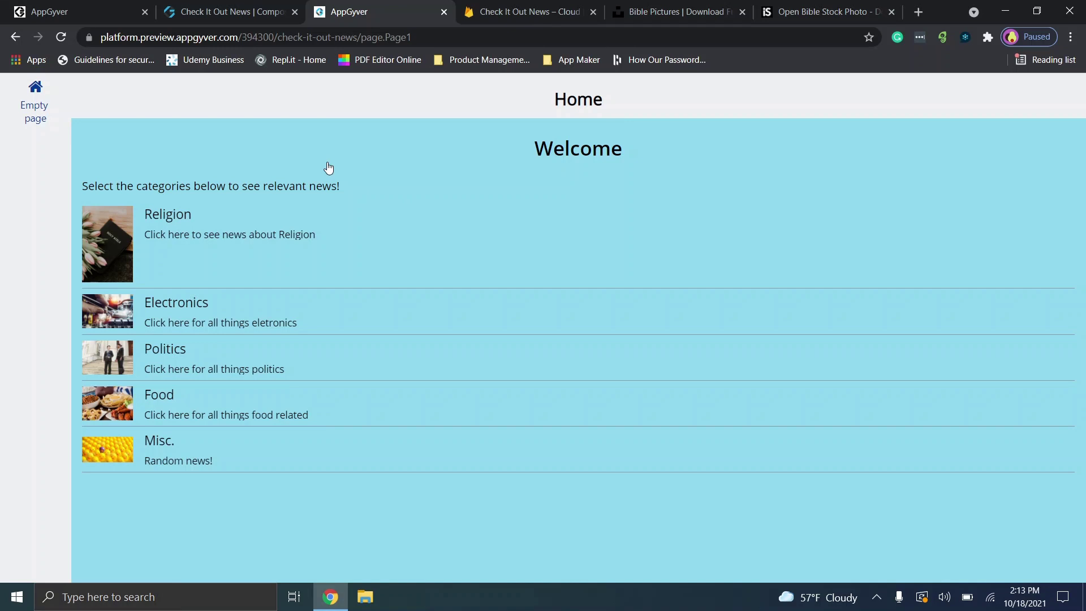
Step: Inspect the web preview with the browser's developer tools and emulate a Galaxy S5 screen for the Home page
right_click(473, 150)
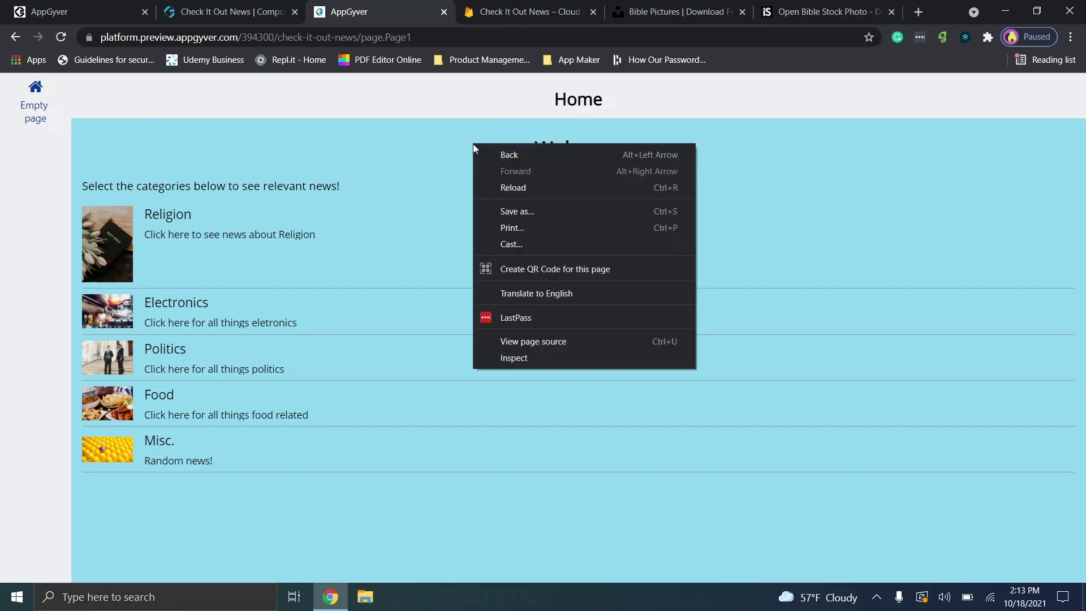
click(533, 359)
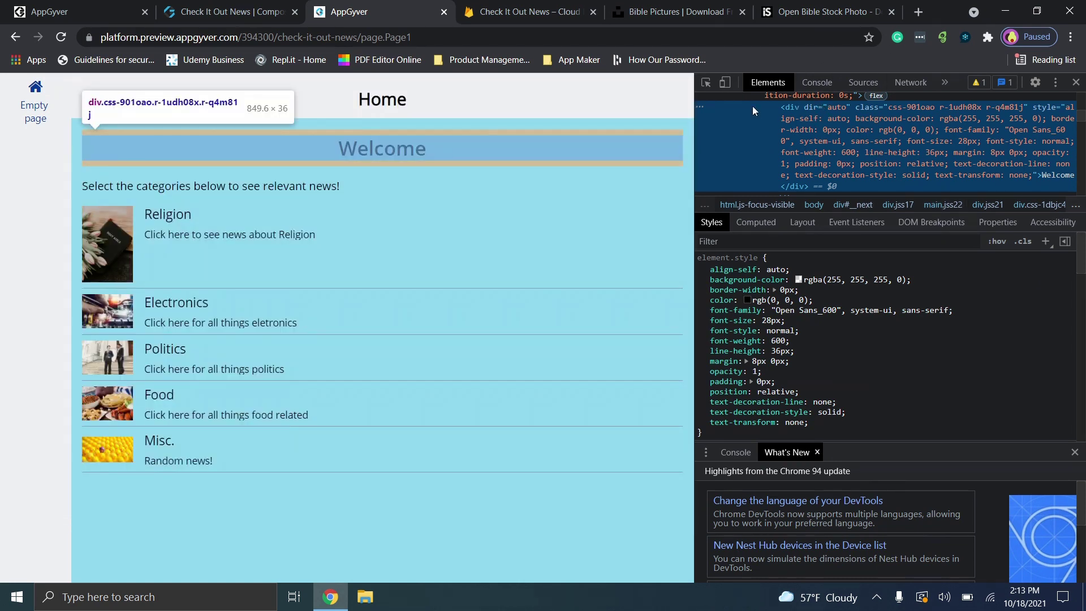
click(725, 83)
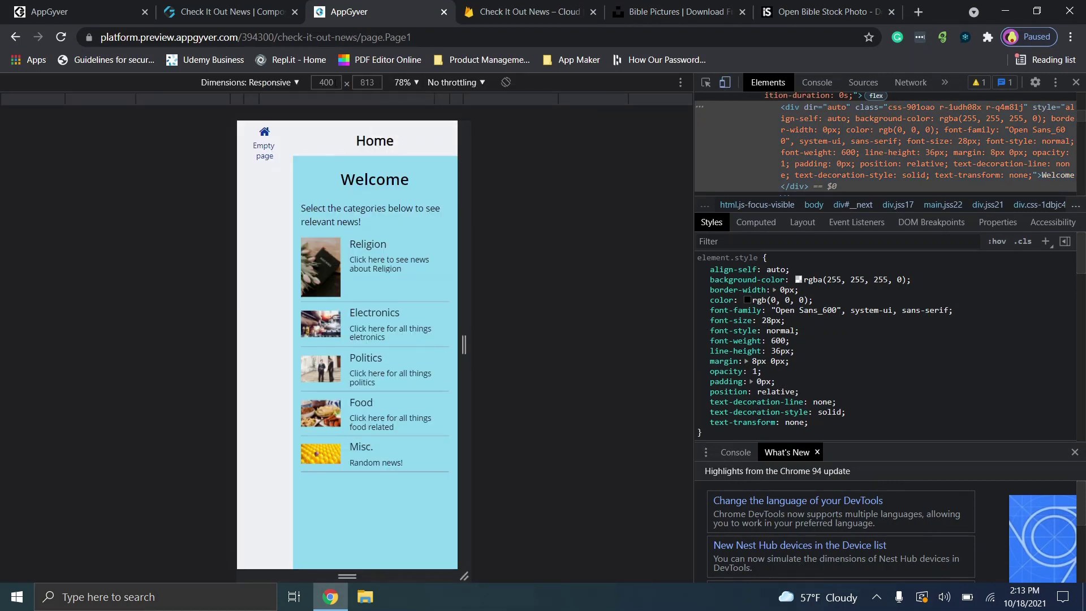
click(301, 83)
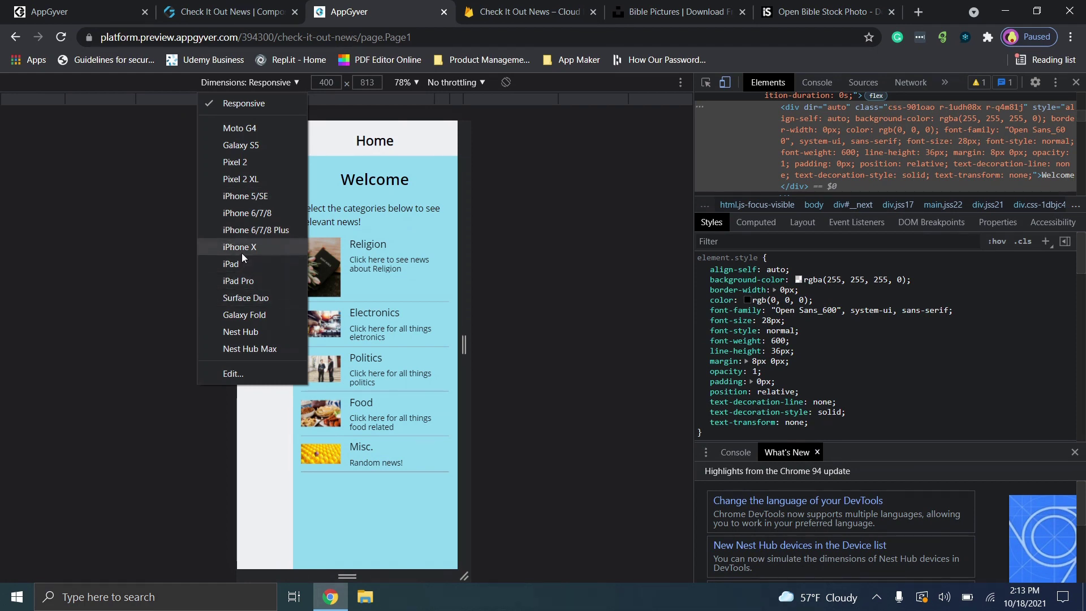
click(257, 147)
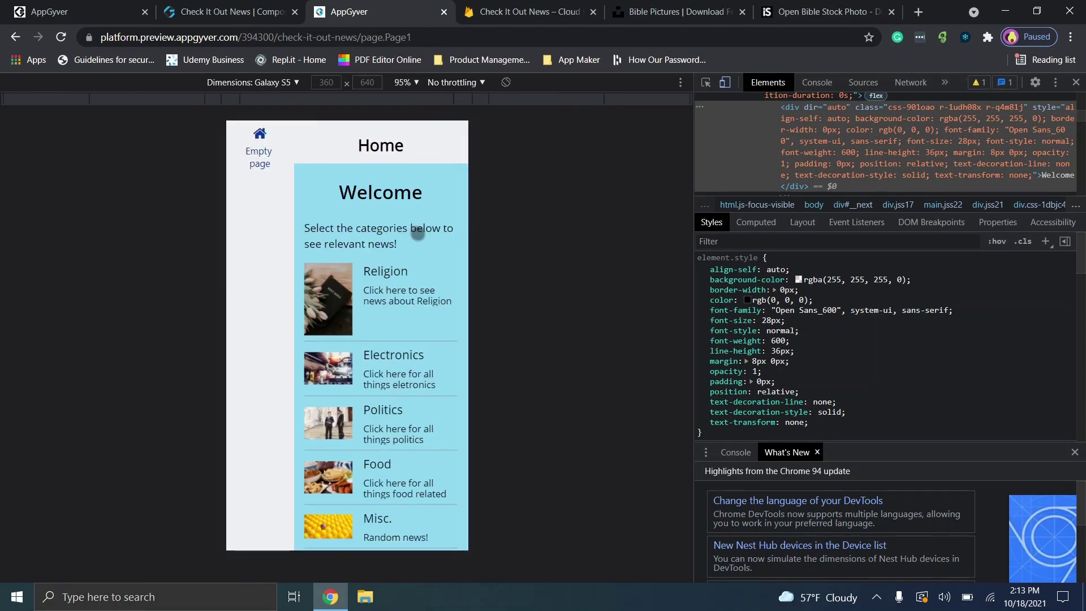
drag(401, 257, 414, 296)
Step: Switch back to the AppGyver composer, leave the launch view and open the Home page for editing
click(219, 8)
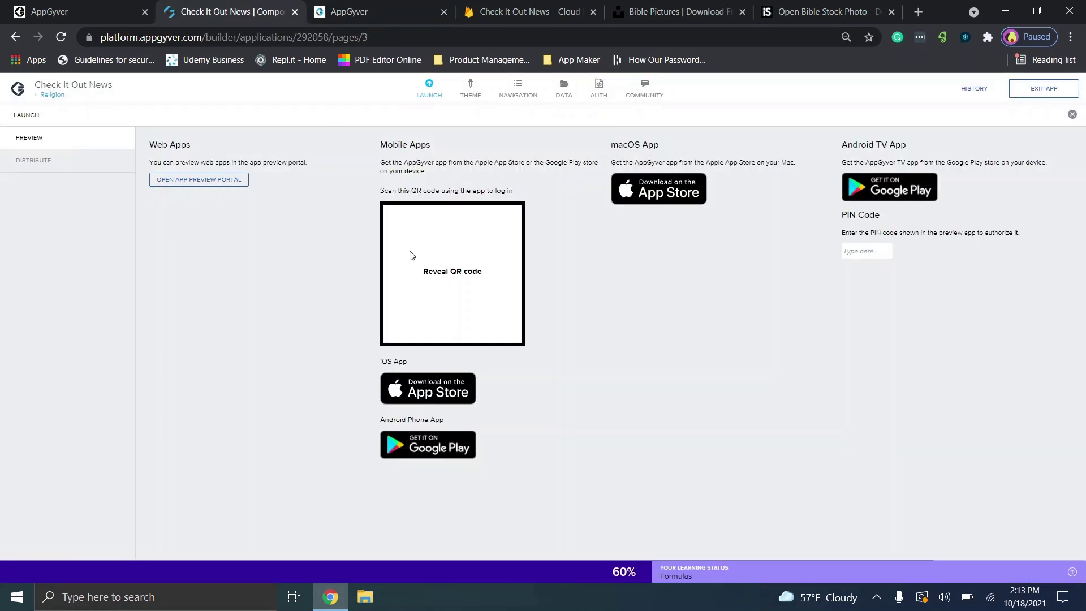
click(425, 90)
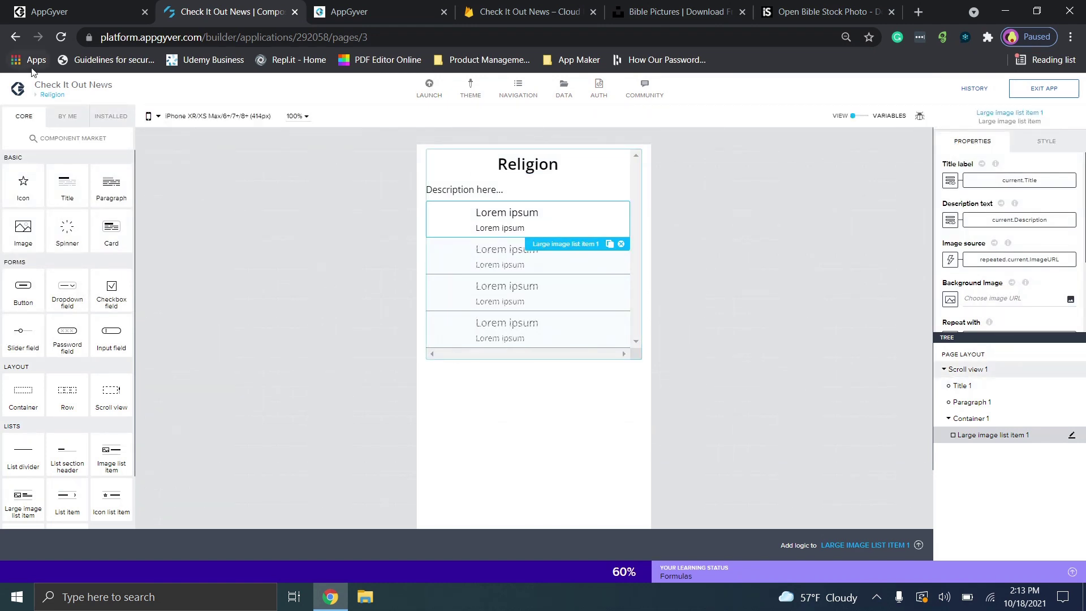
click(50, 94)
click(123, 245)
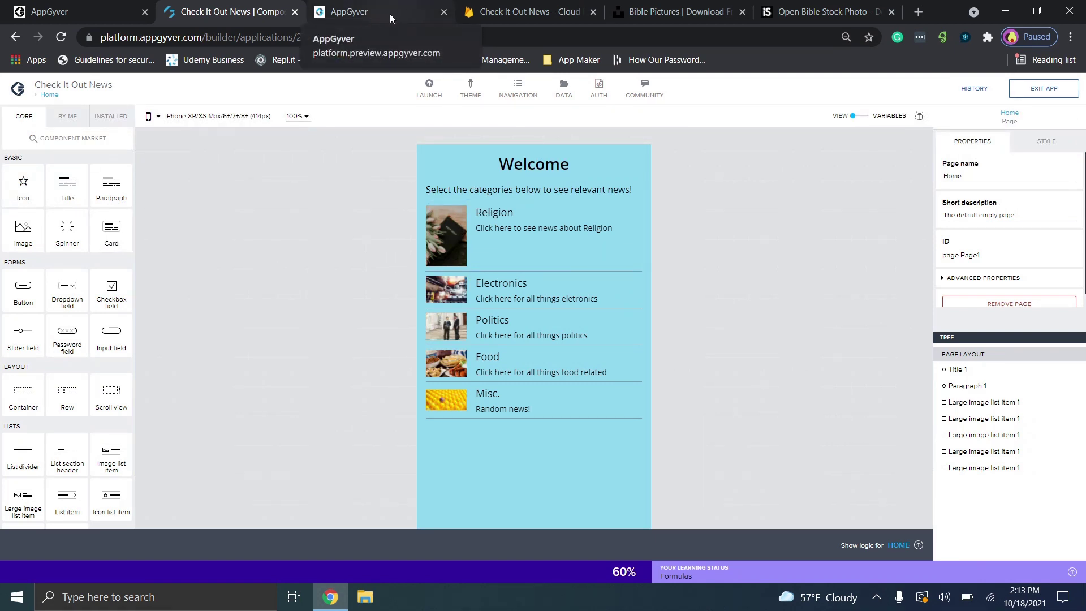
Step: Add an Open page flow function to the Religion list item's logic and connect it to the Component tap event
click(452, 247)
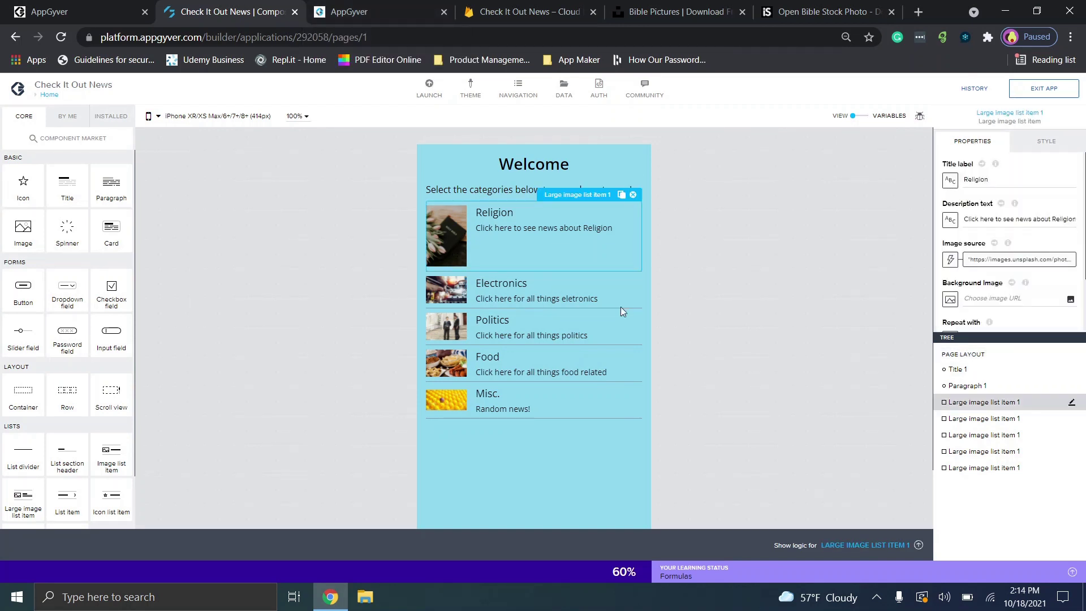
click(864, 544)
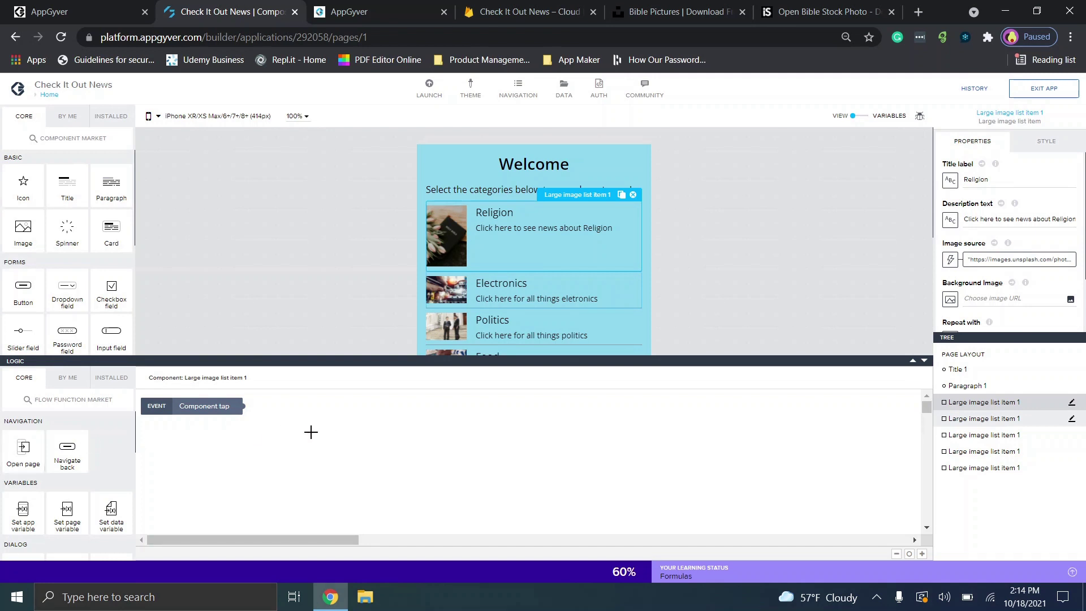
drag(16, 453, 333, 453)
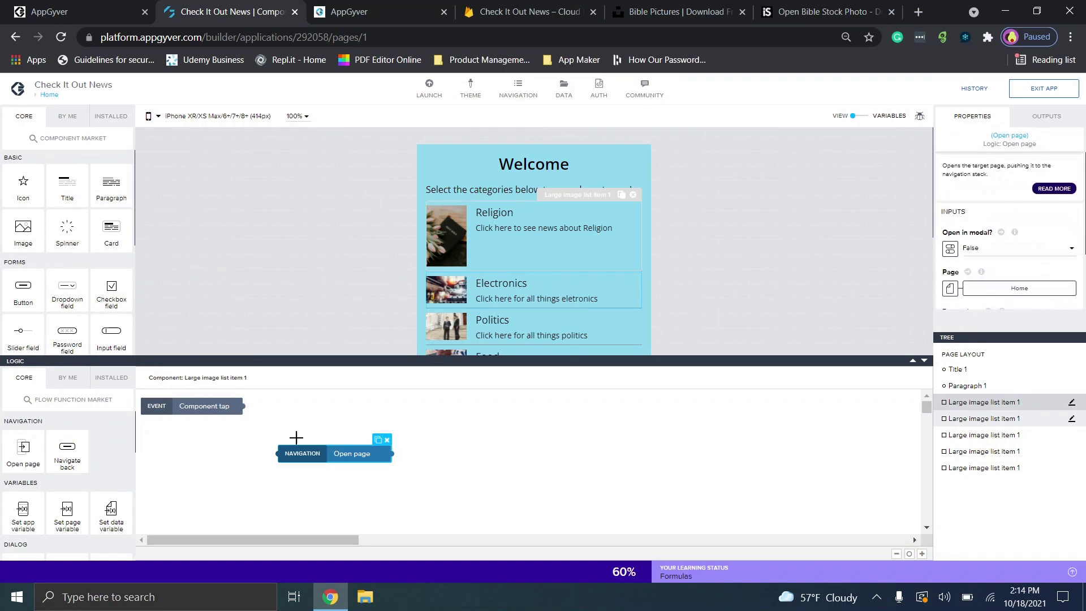
drag(243, 405, 277, 453)
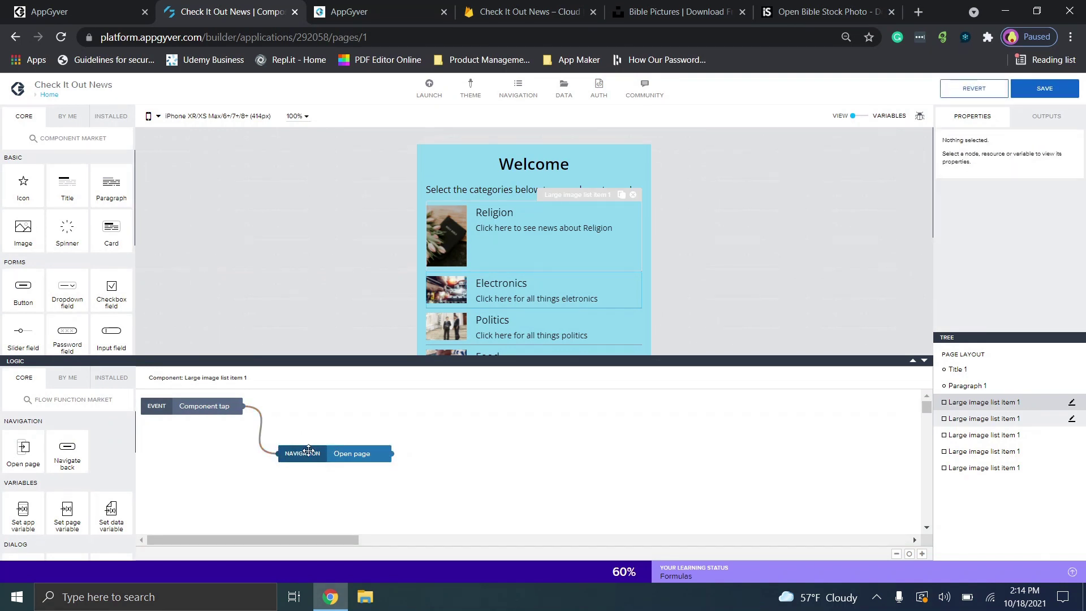
Step: Bind the Open page function's page ID to the Religion page and save the binding
click(302, 453)
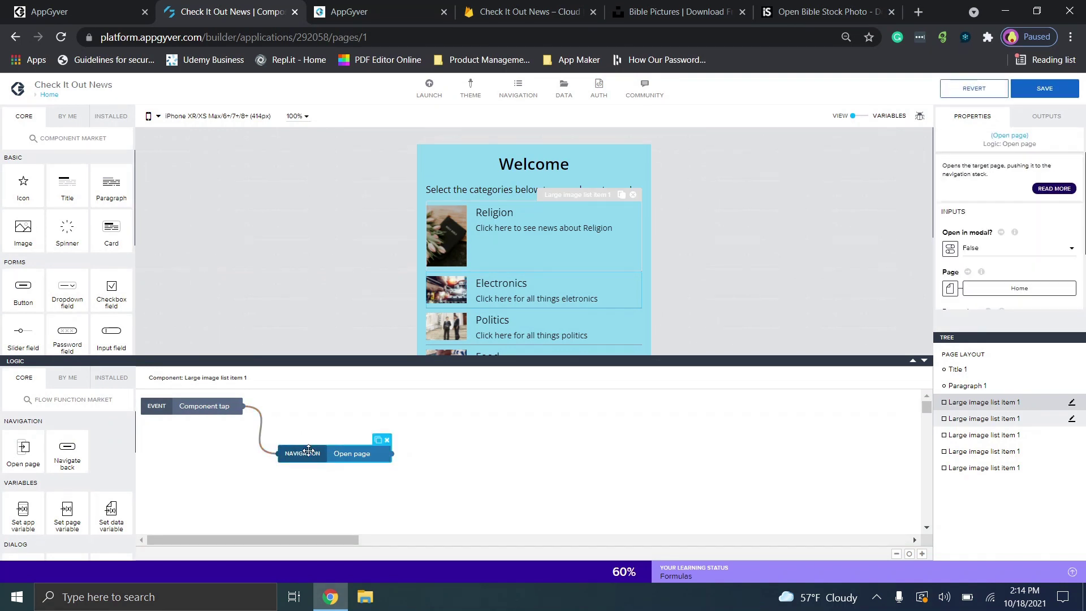
click(1023, 289)
click(450, 272)
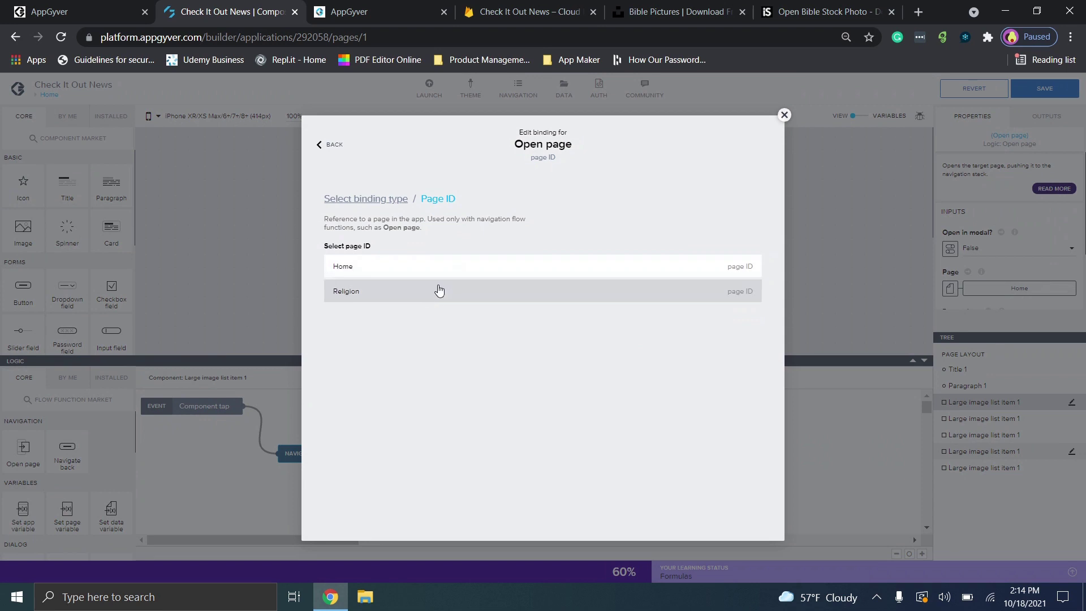
click(422, 295)
click(754, 306)
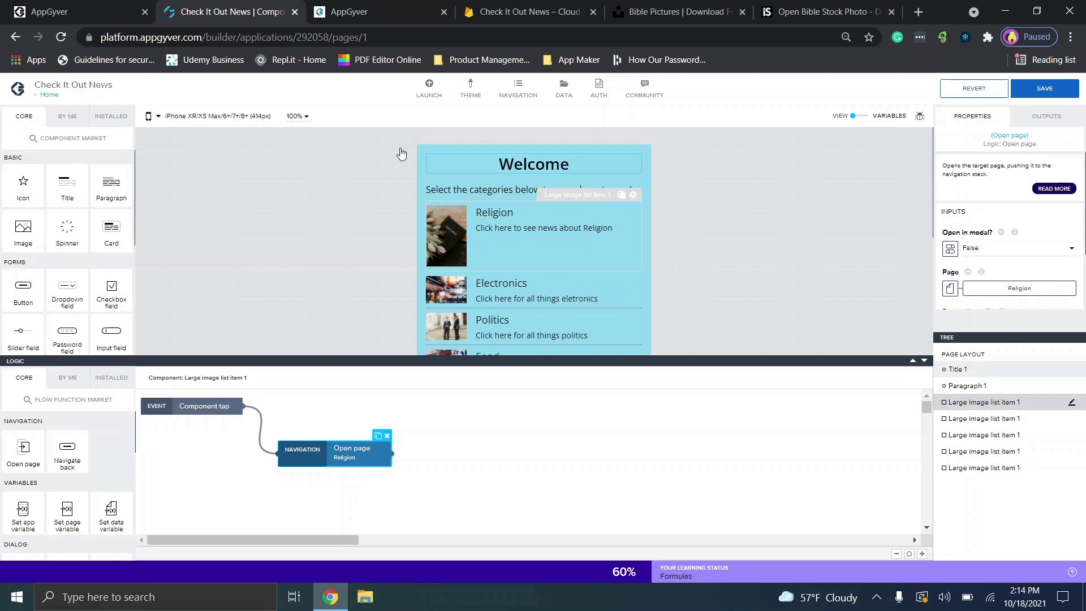
Step: Check which pages the Open page function's page ID binding offers and close it without saving
click(1013, 290)
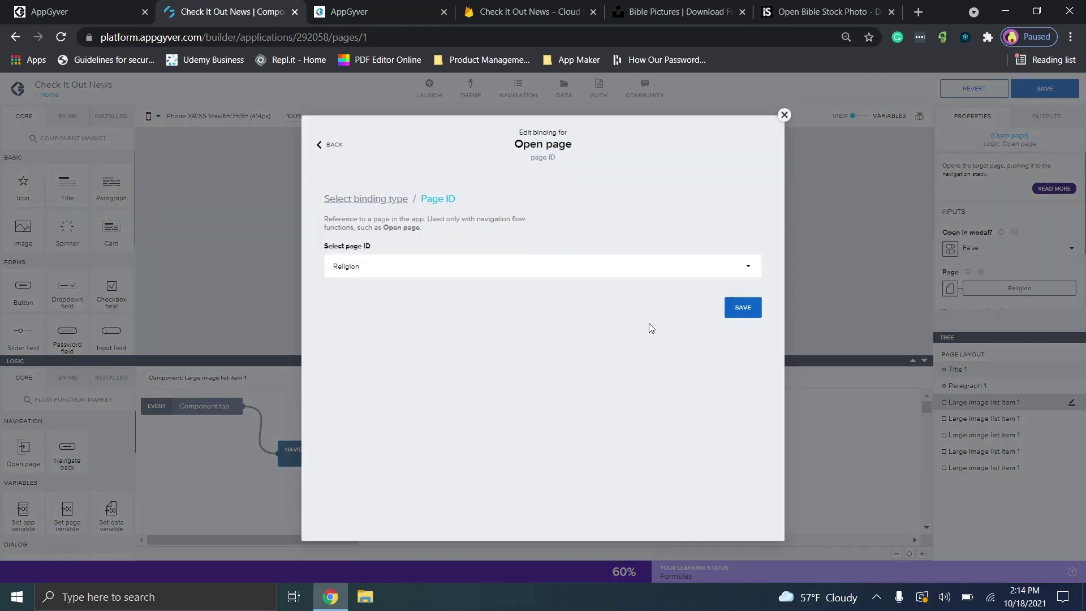
click(642, 276)
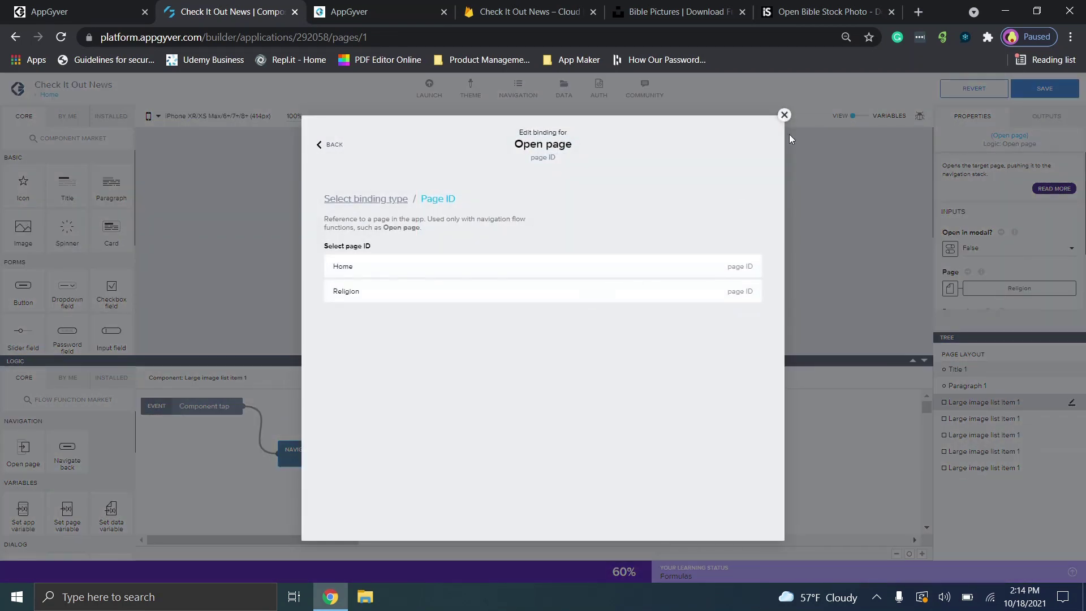
click(784, 115)
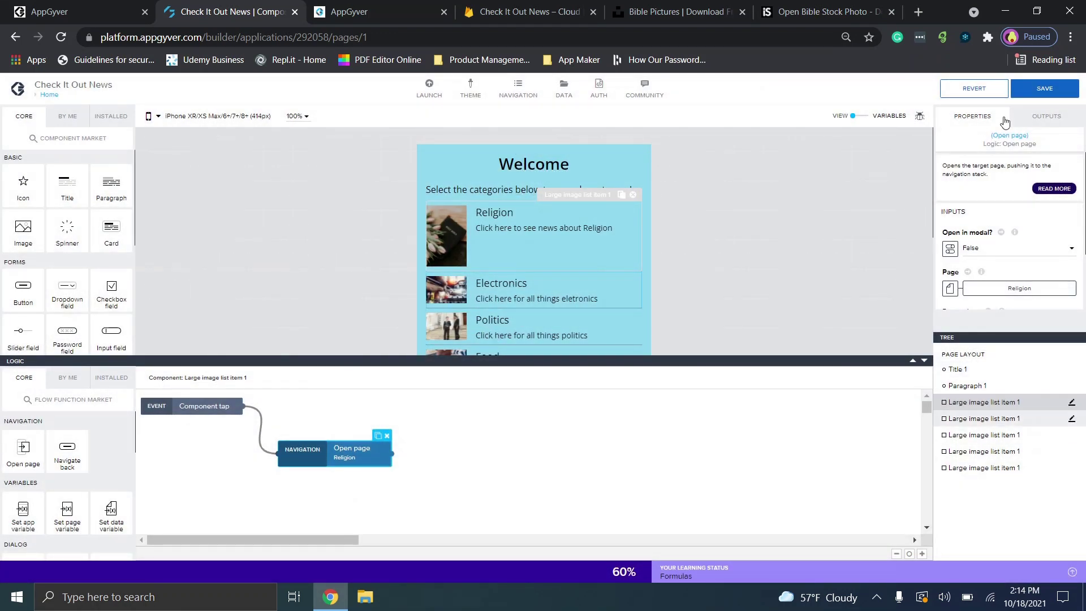
Step: Save the application and open the Religion category from the Home page in the web preview
click(1030, 95)
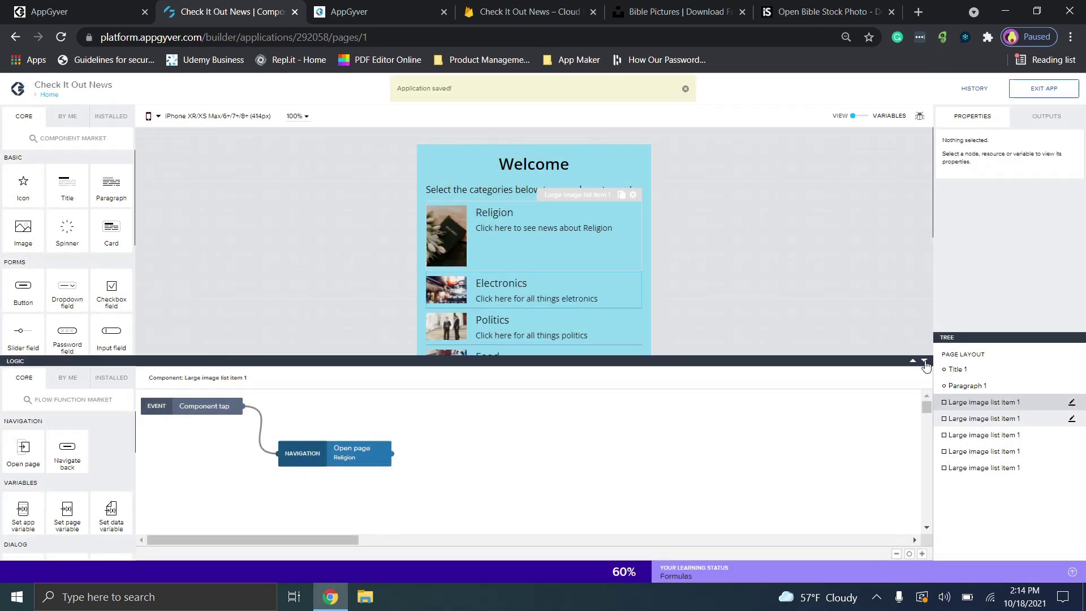
click(403, 10)
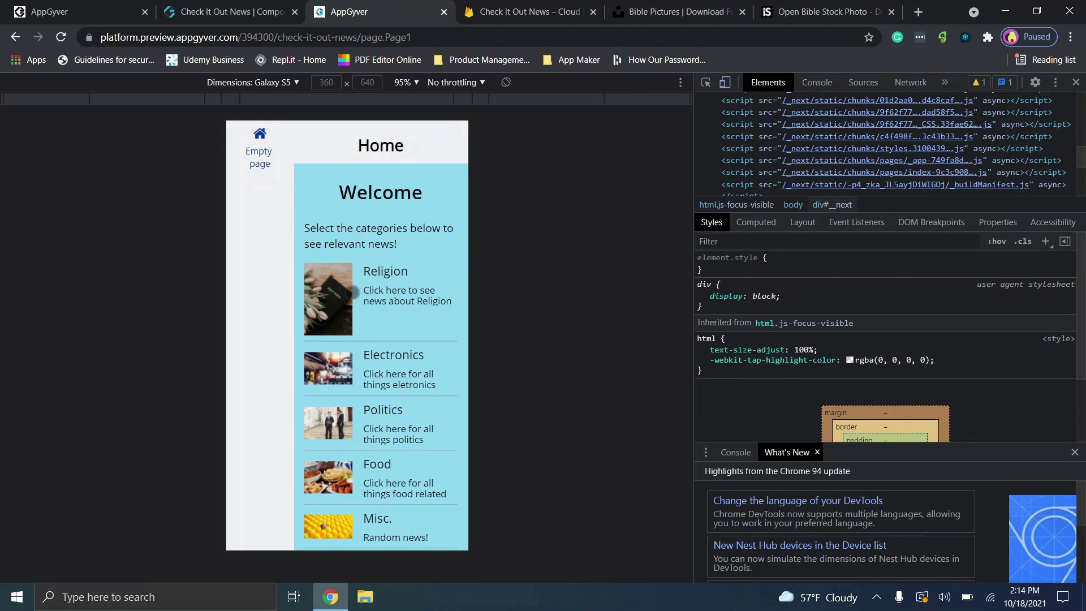
click(353, 292)
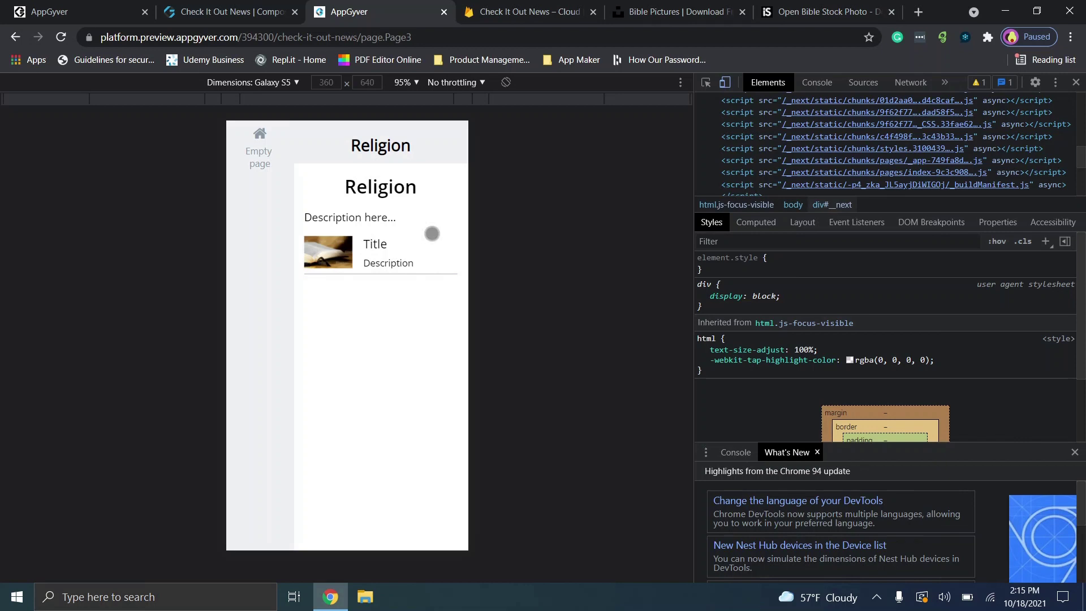
Step: In the Firestore console, start a new document in the News 1 collection with the document ID "Newest update"
click(520, 4)
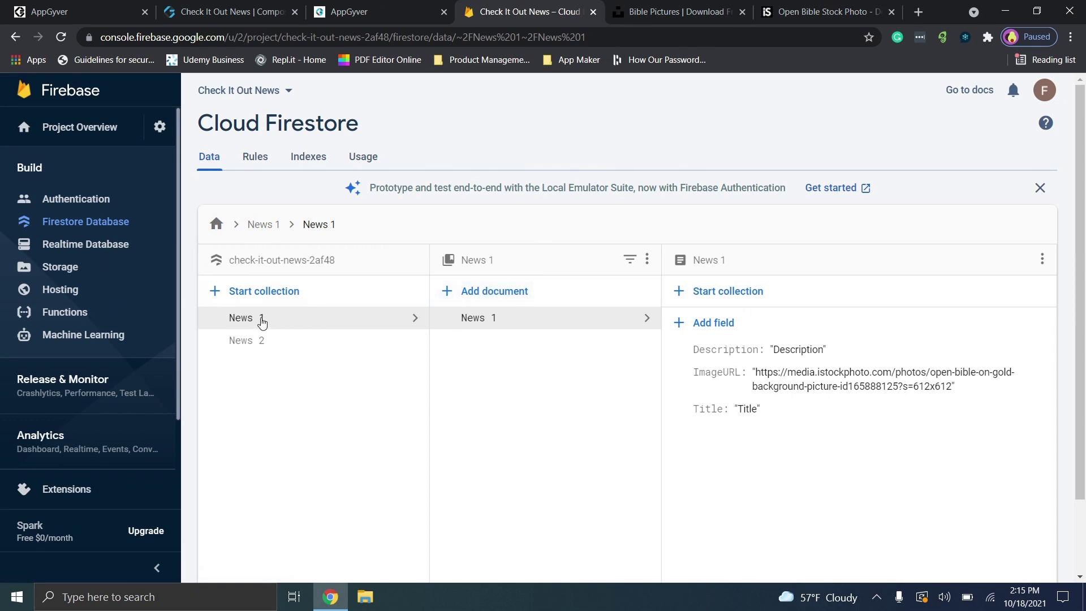
click(258, 320)
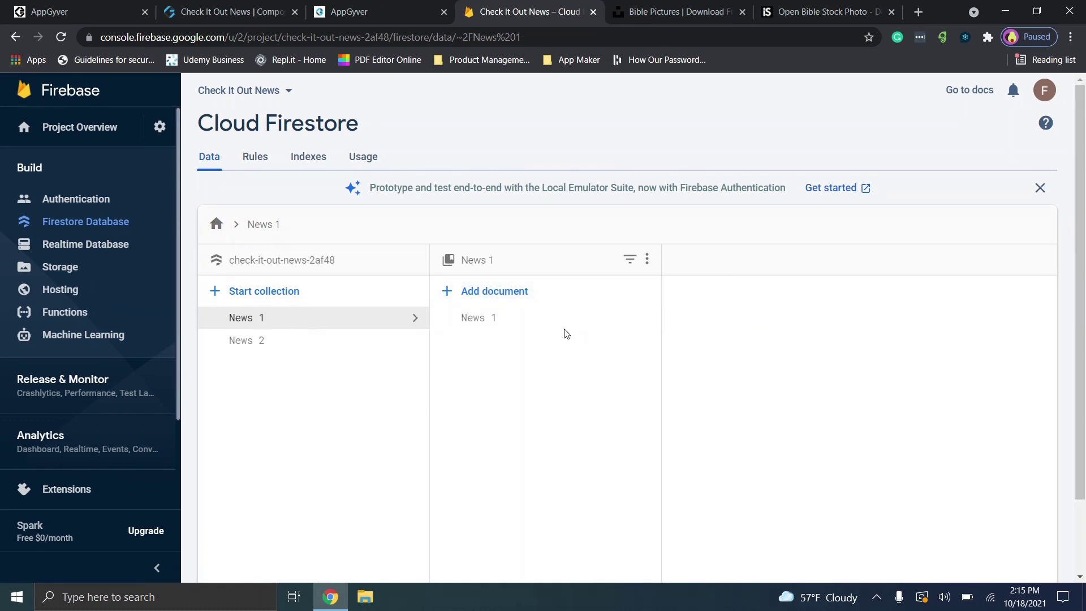
click(500, 299)
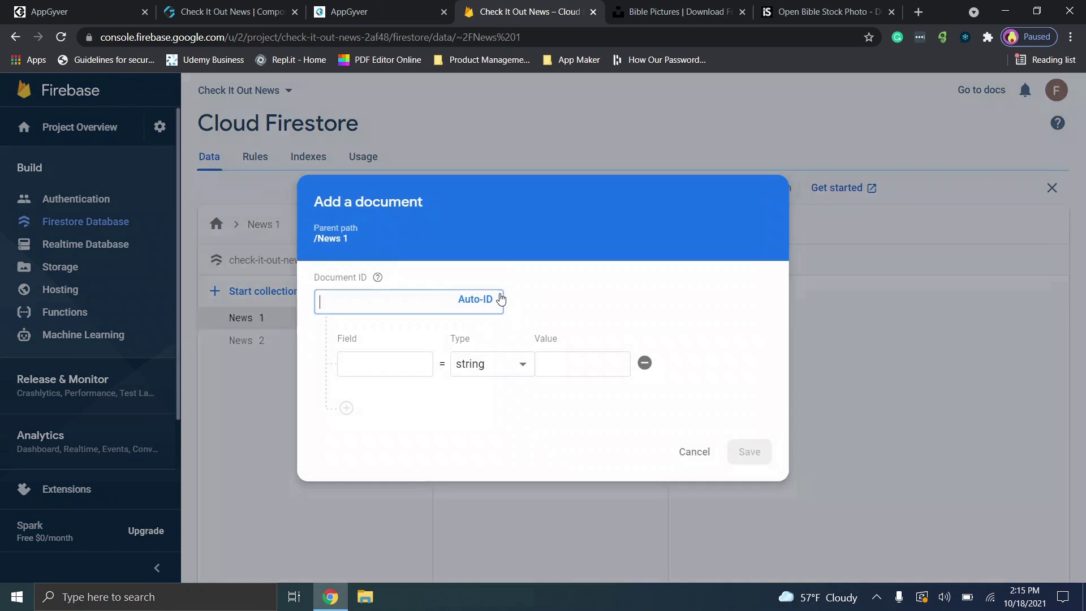
text(N)
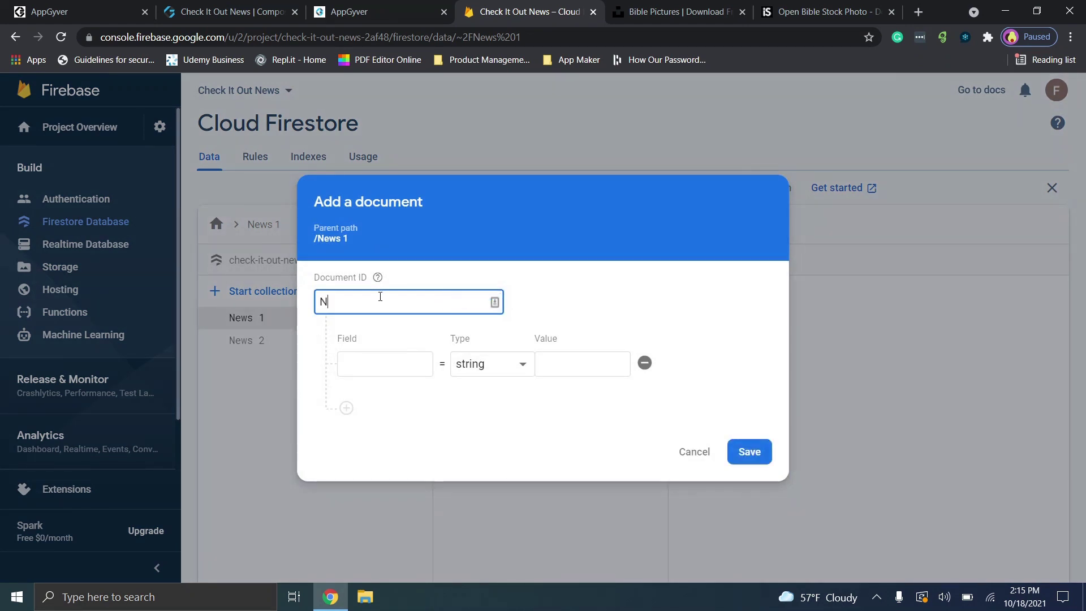
text(ewest update)
Step: Define string fields Title, Description and ImageURL in the new document, with Title set to "It worked!" and Description to "It did!"
click(346, 408)
click(346, 439)
click(390, 311)
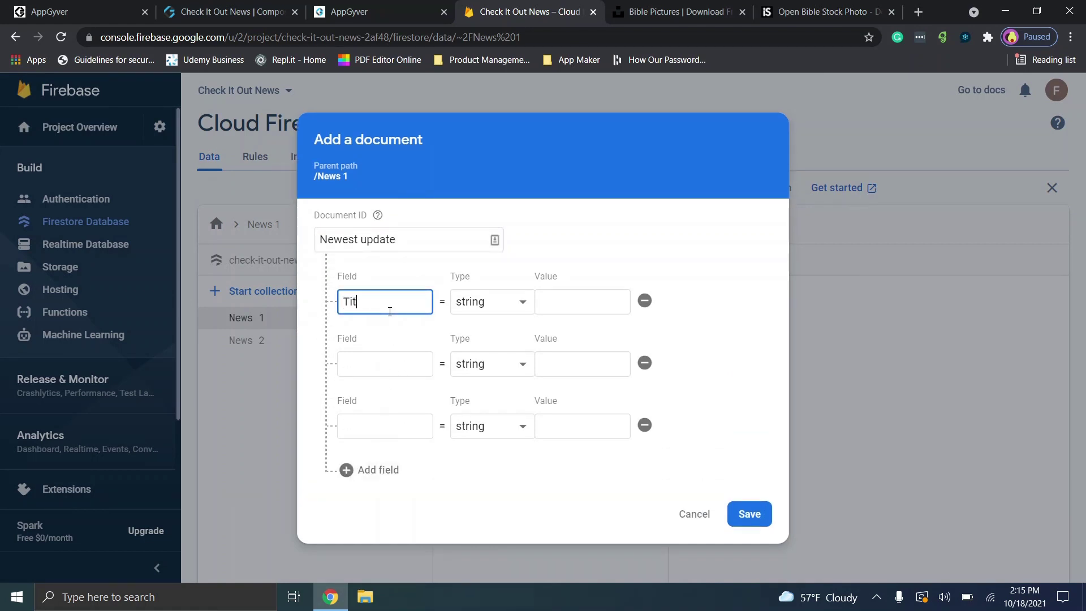
click(375, 370)
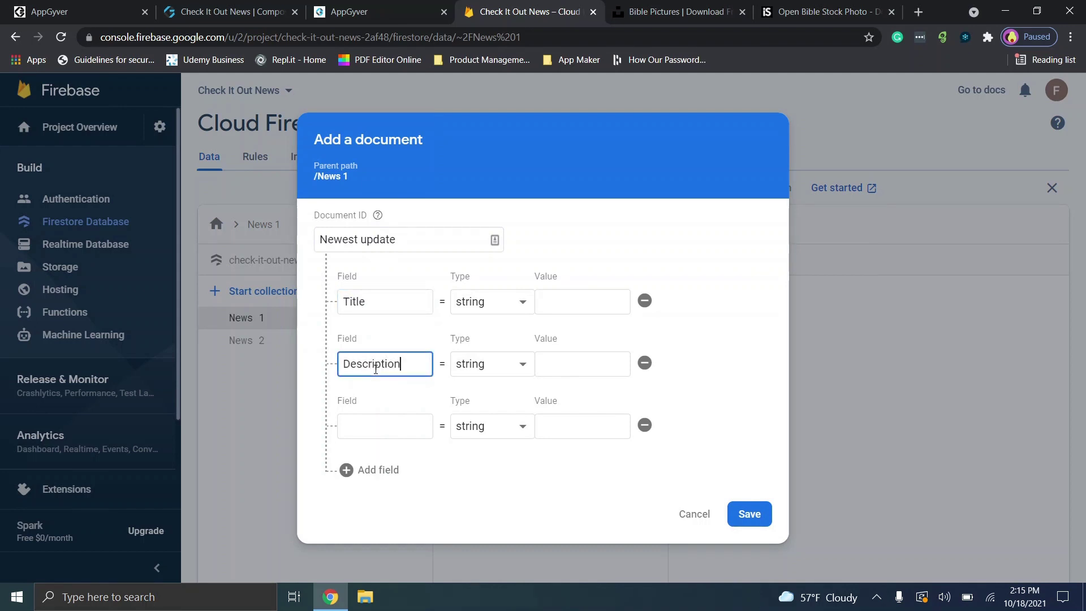
click(374, 429)
text(ImageURL)
click(594, 300)
text(It worked!)
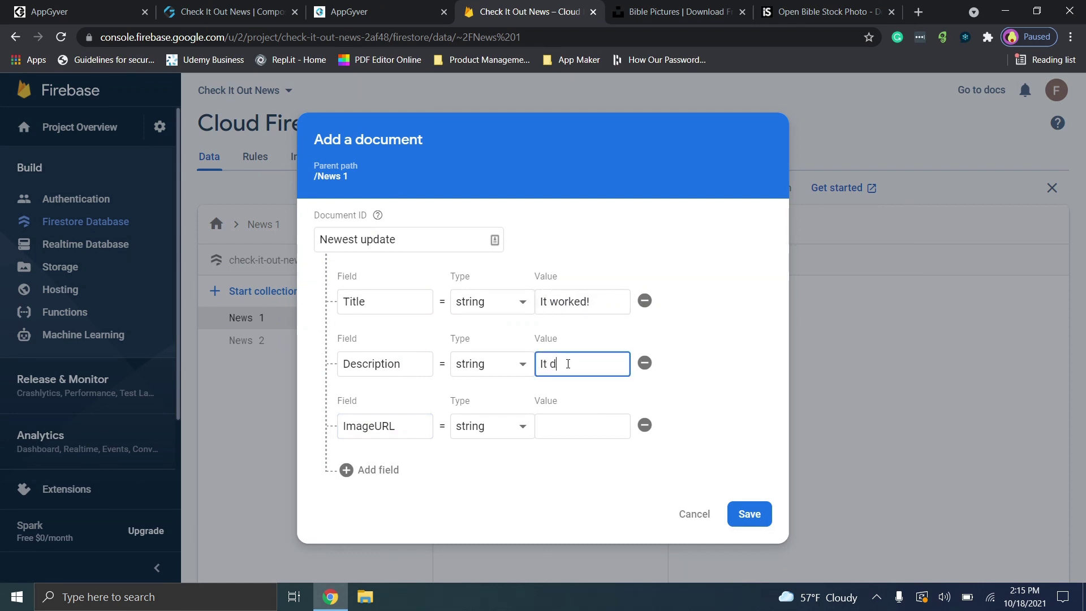
Step: Copy the image address of the Open Bible stock photo on the iStock page
click(724, 9)
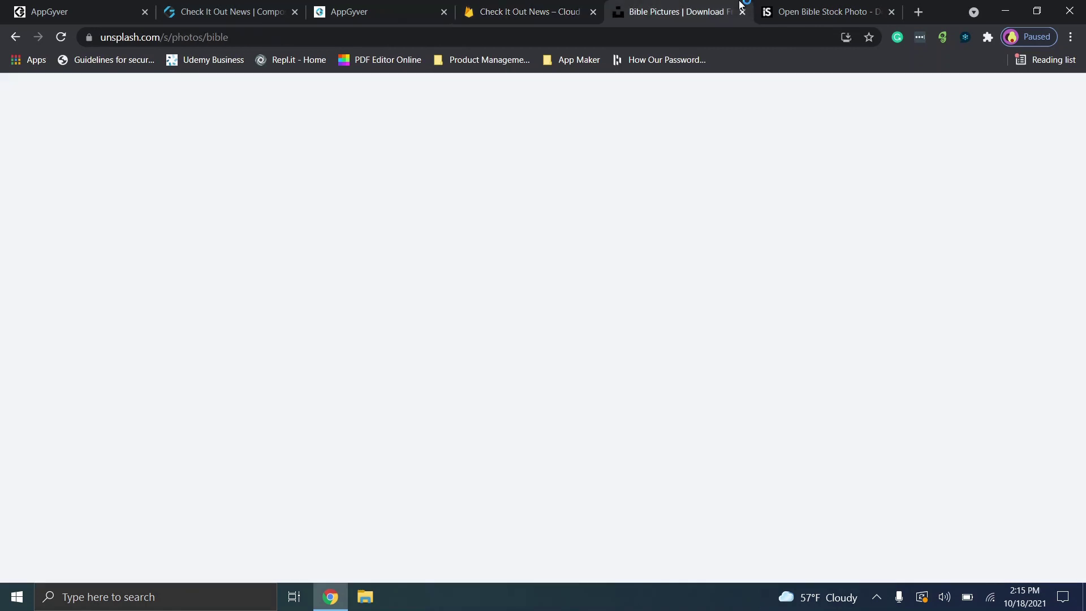
click(774, 6)
right_click(415, 362)
right_click(489, 382)
click(562, 441)
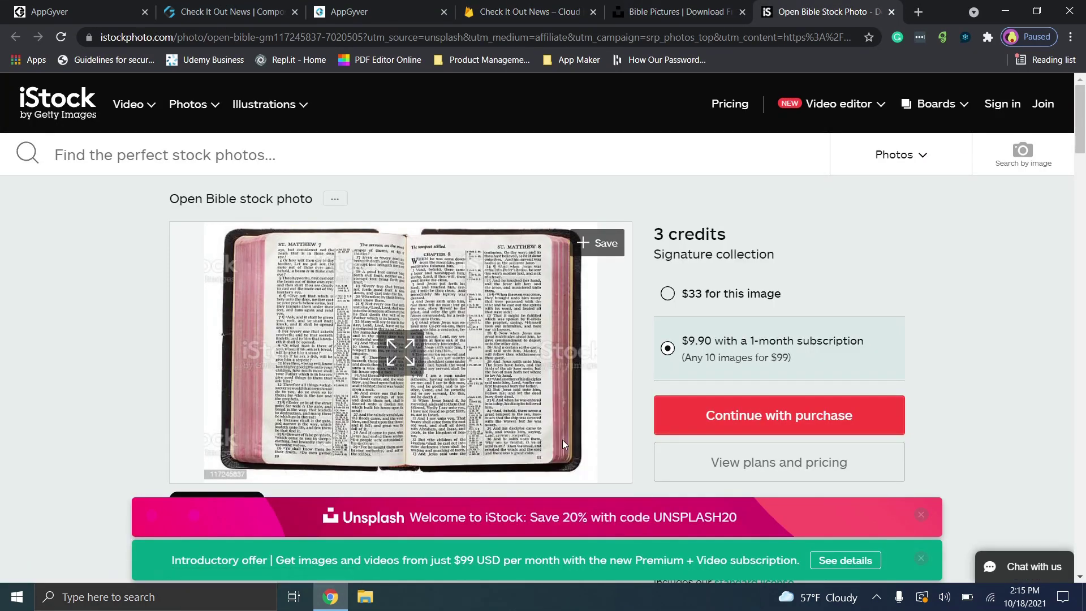
Step: Back in Firestore, paste the copied image address as the ImageURL value, save the document and return to the app preview
click(346, 12)
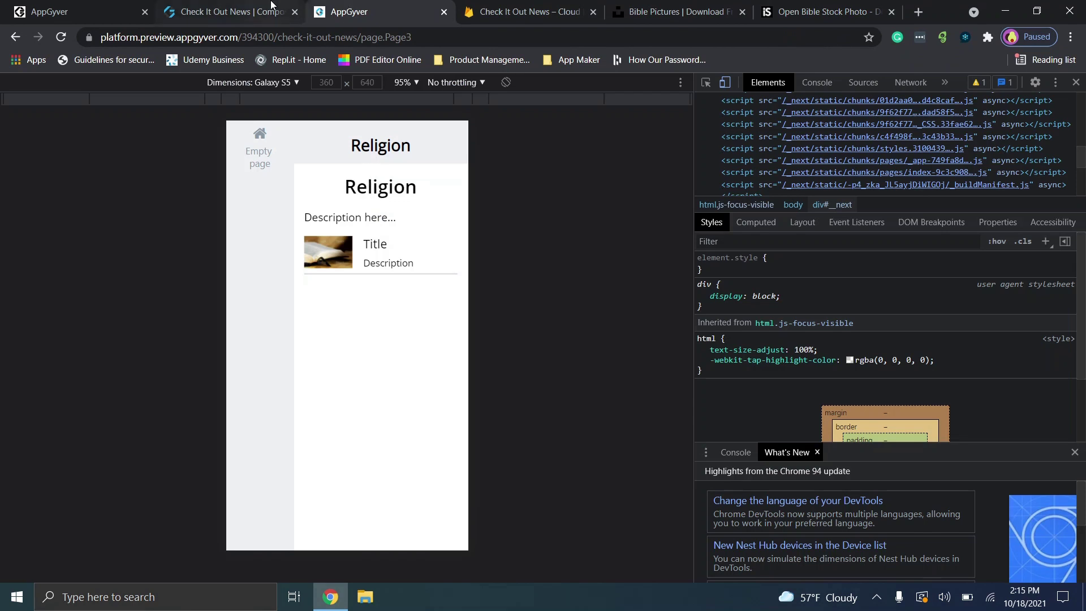
click(232, 11)
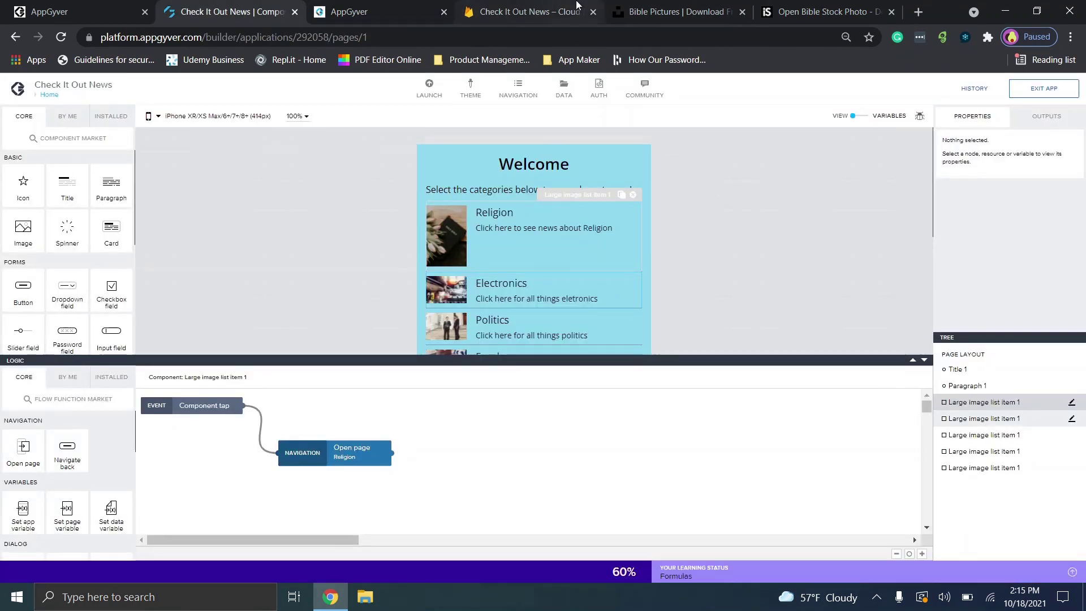
click(515, 12)
click(566, 425)
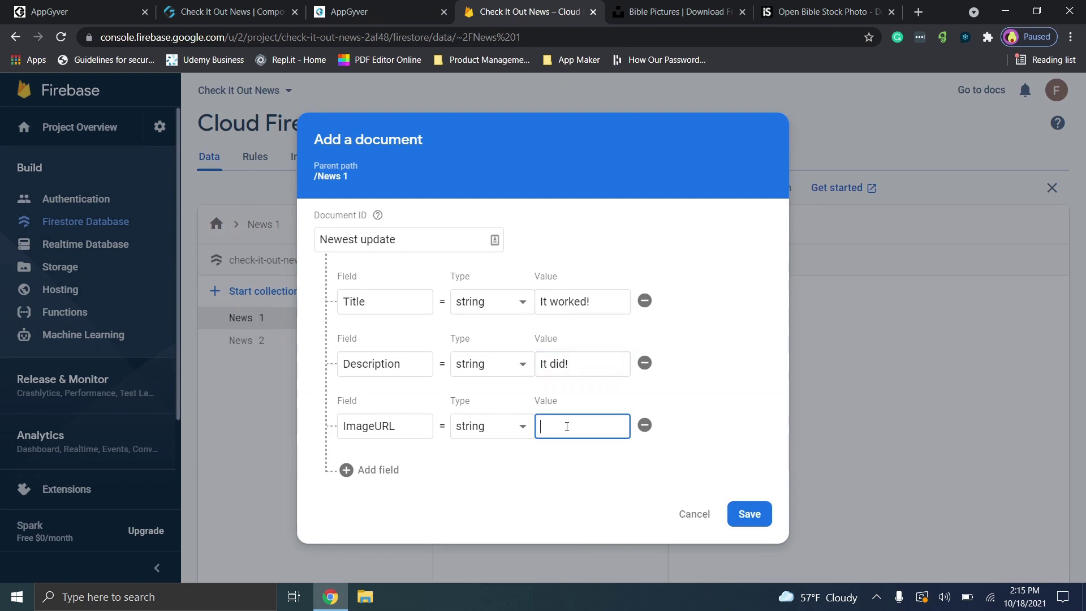
key(ctrl+v)
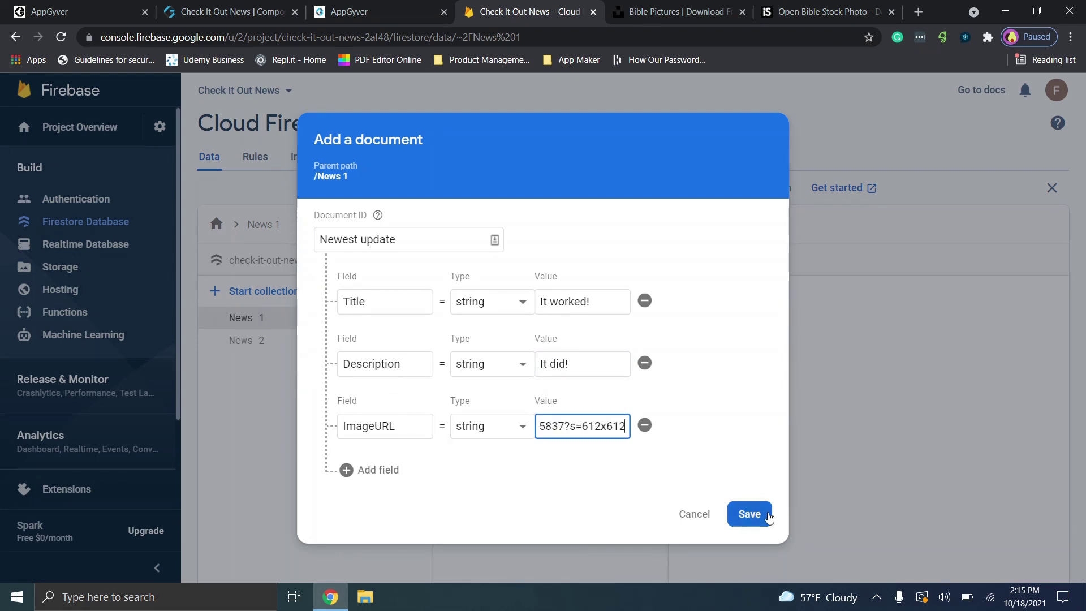
click(763, 515)
click(403, 5)
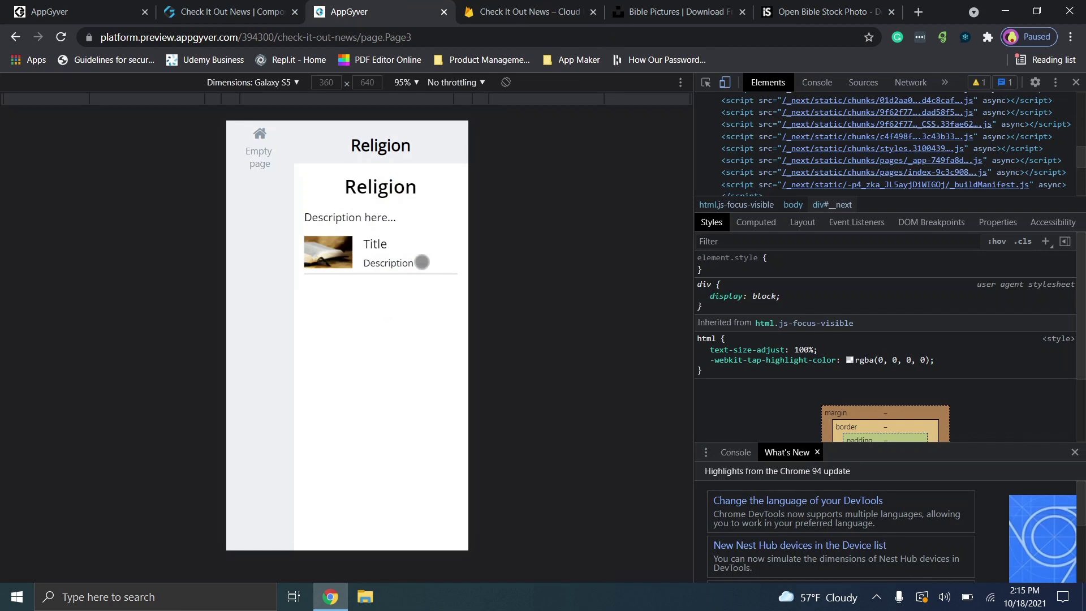
Step: Reload the app preview to check the Religion list, and inspect the News 2 collection in the Firestore console
click(60, 38)
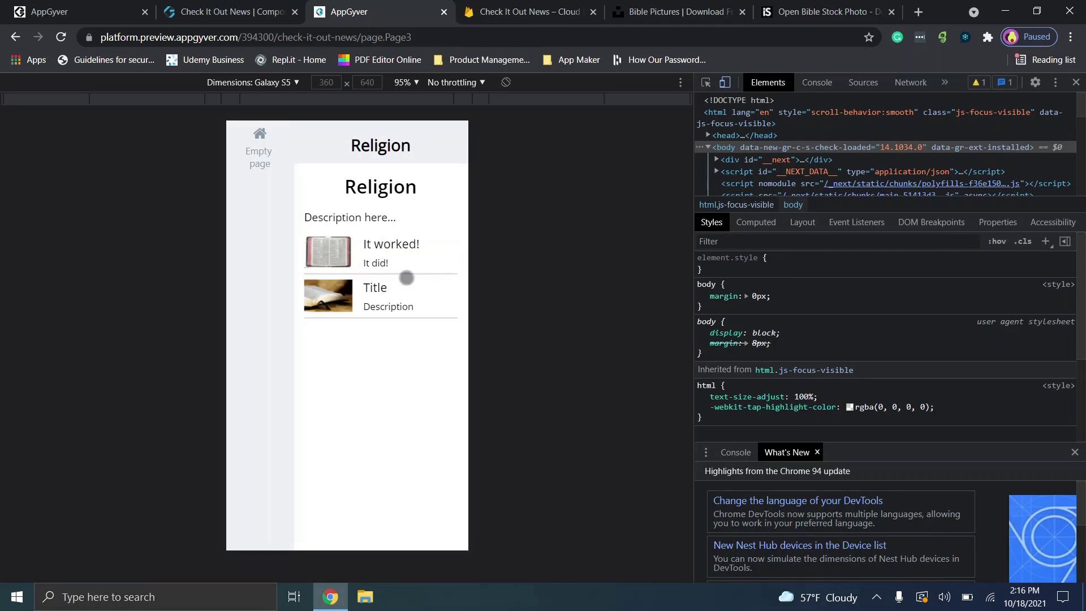
click(517, 4)
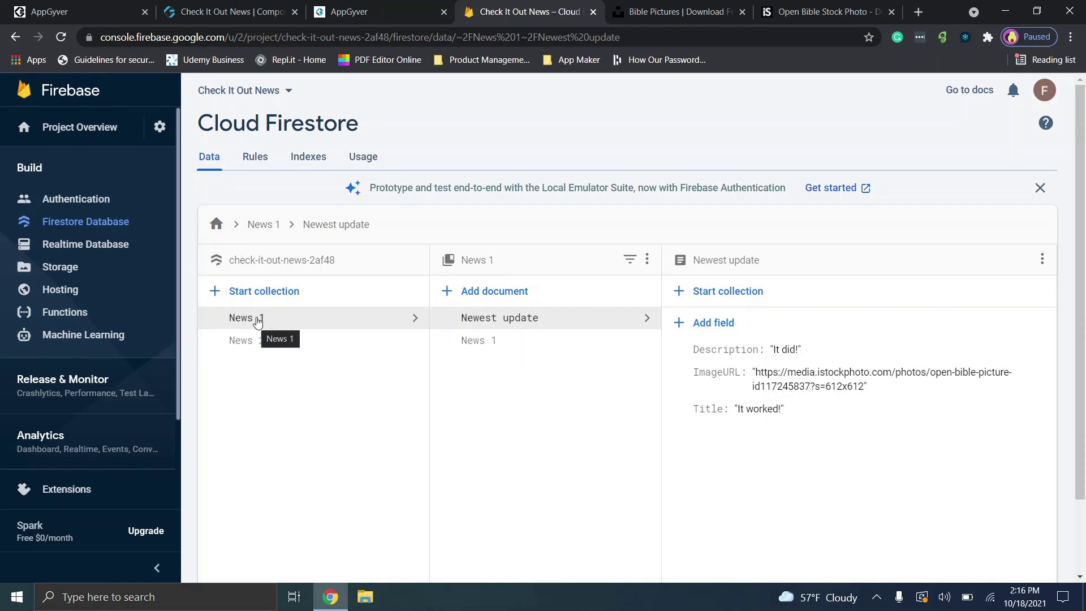
click(244, 341)
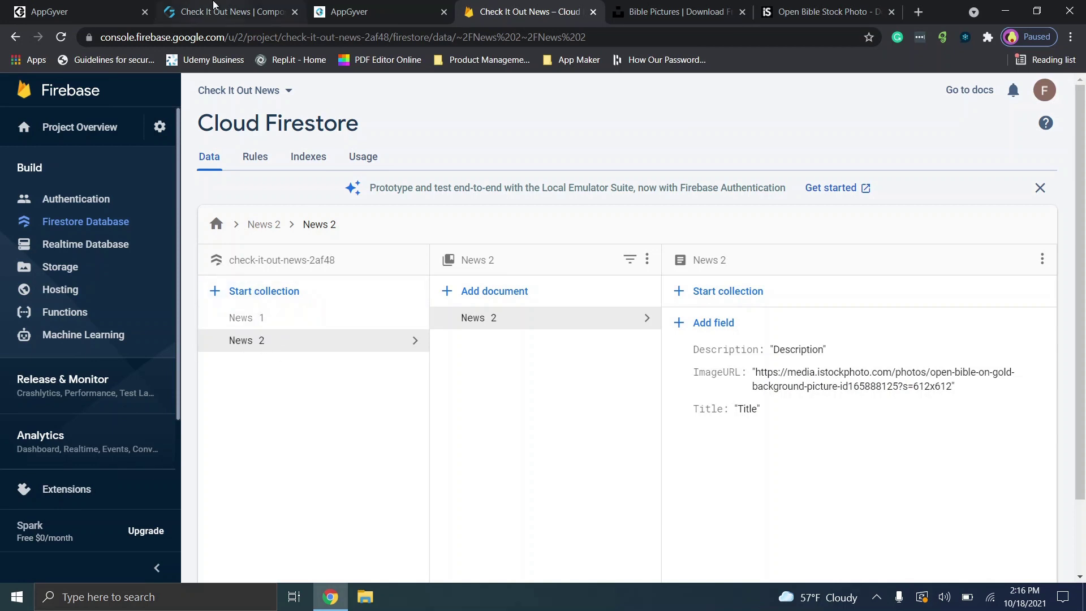
Step: Go to the Home page in the app preview, check it against Firestore, and open the Religion category from it
click(426, 7)
click(425, 7)
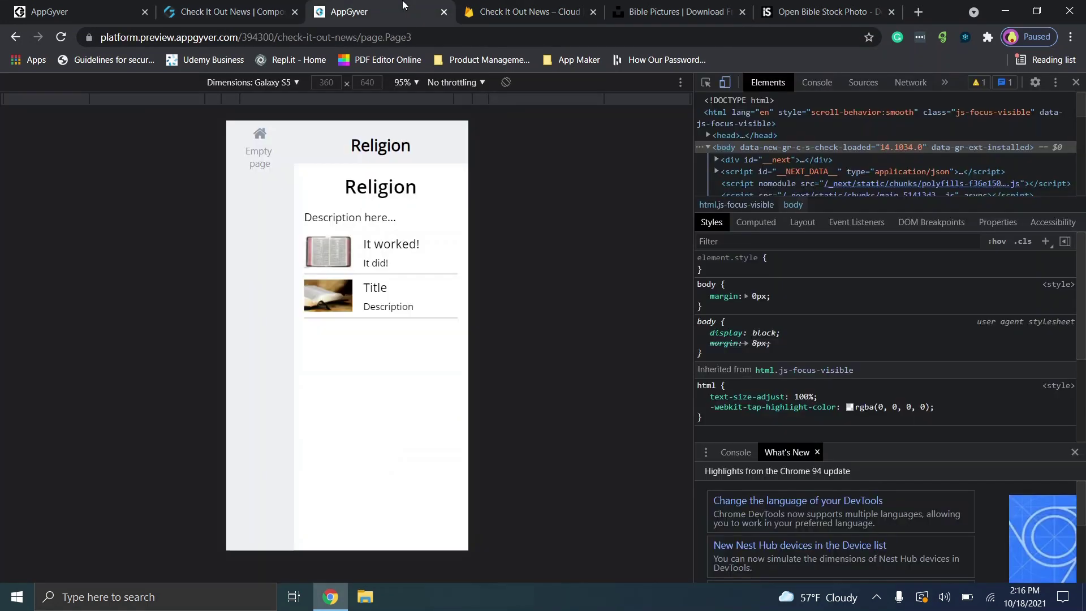
click(256, 152)
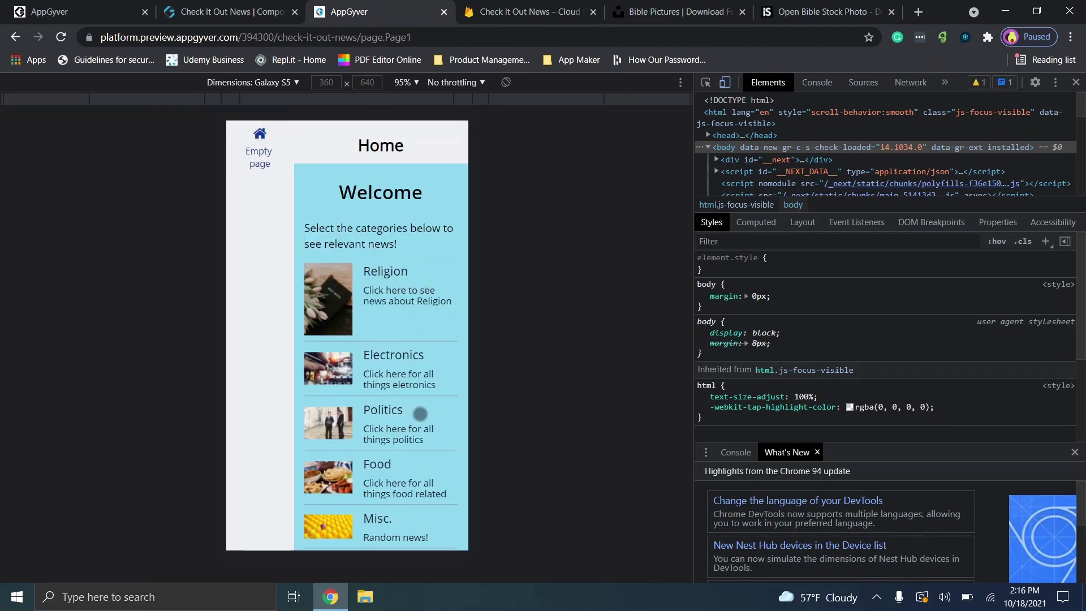
click(526, 12)
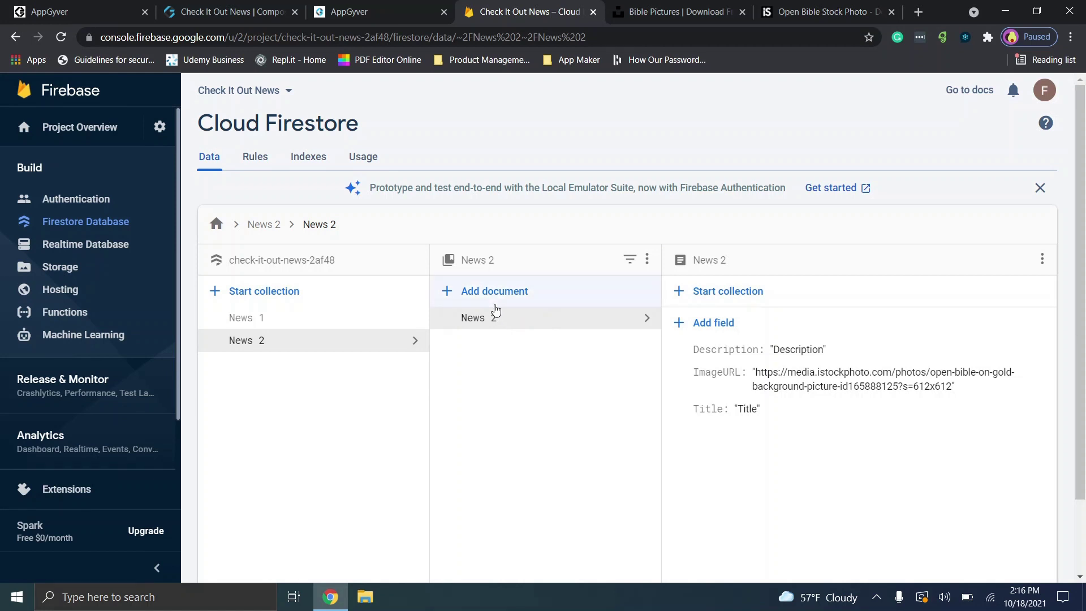
click(420, 8)
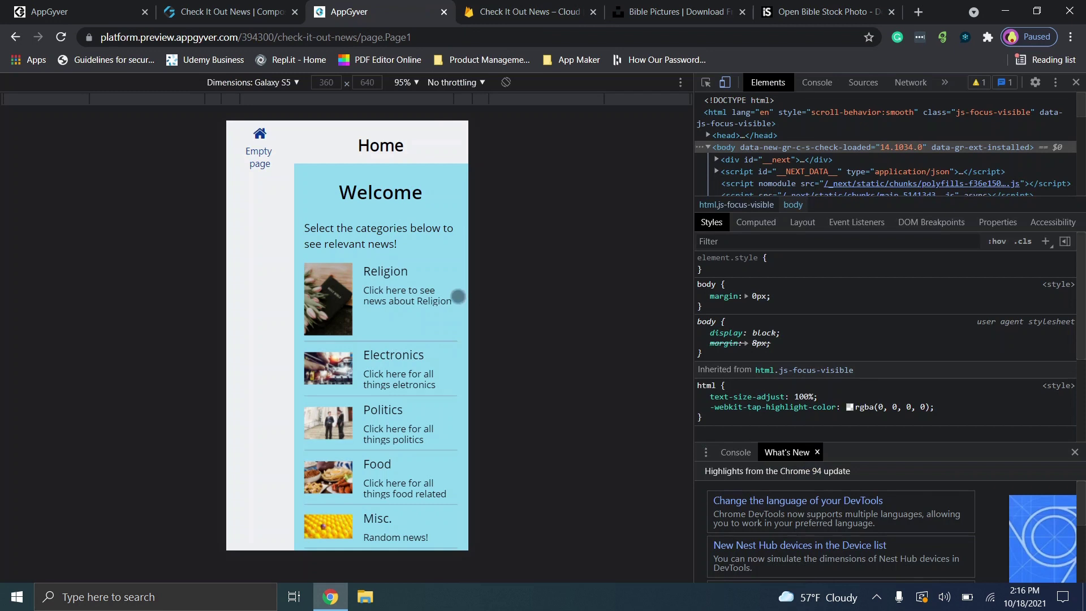
click(359, 294)
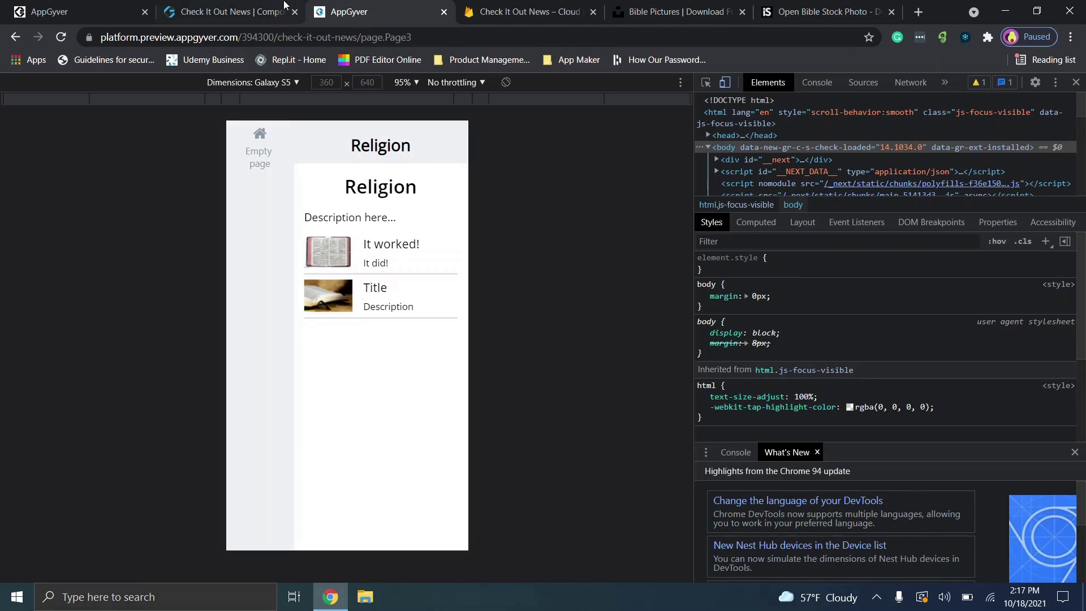
Step: Review the Home page in the builder with its logic area collapsed, and compare Firestore's News 1 documents with the previewed Religion list
click(251, 6)
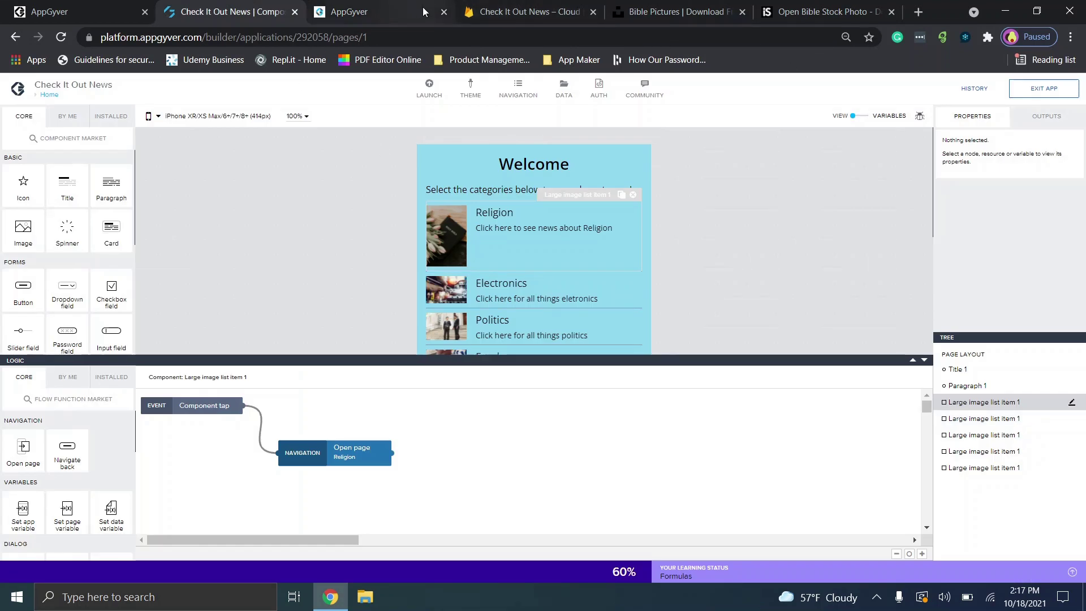
click(924, 362)
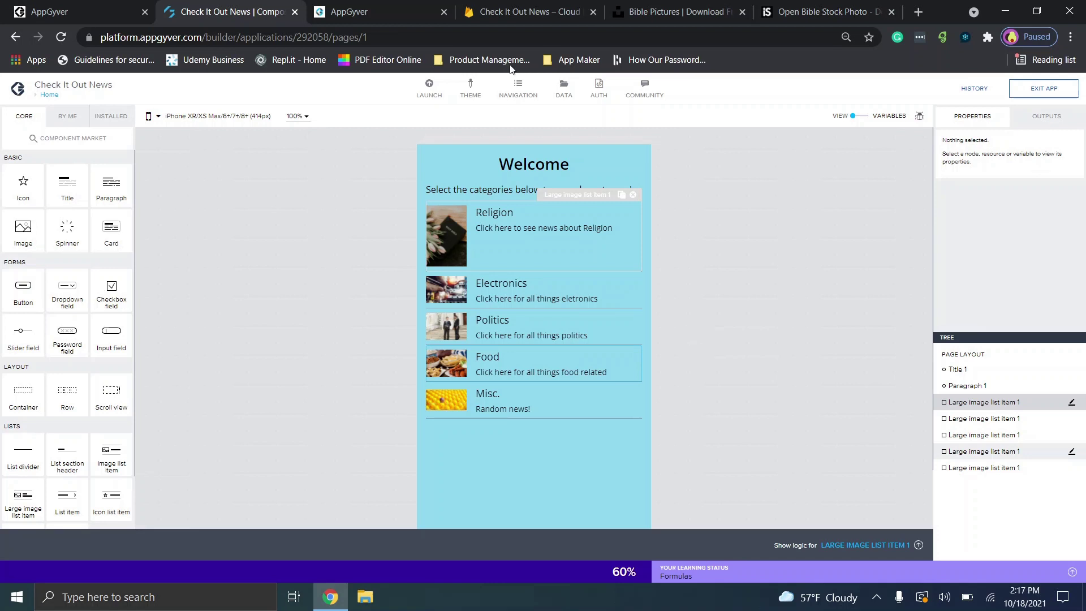
click(480, 7)
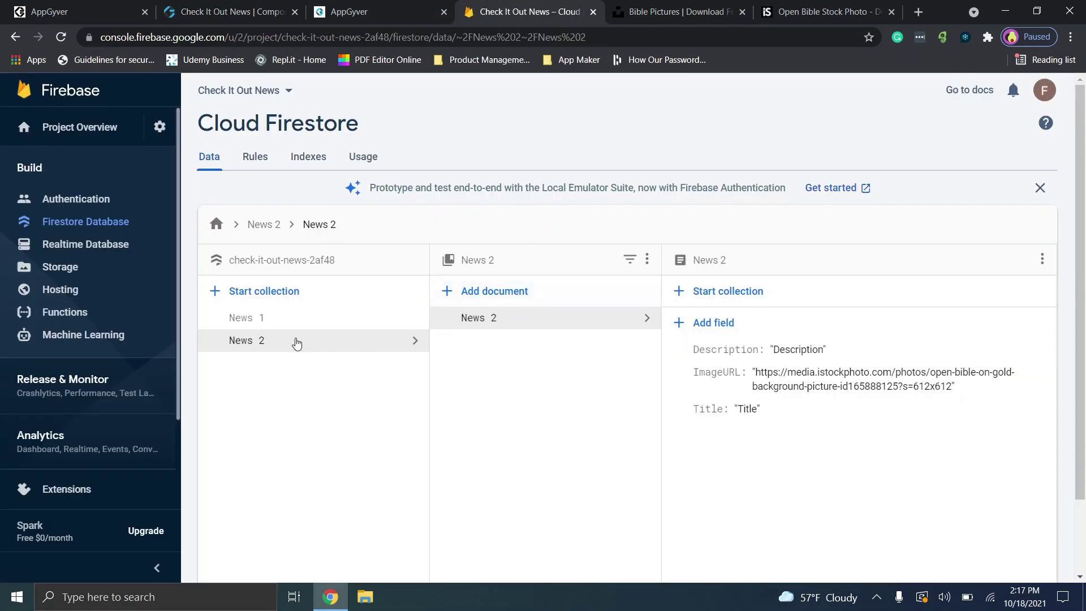
click(277, 320)
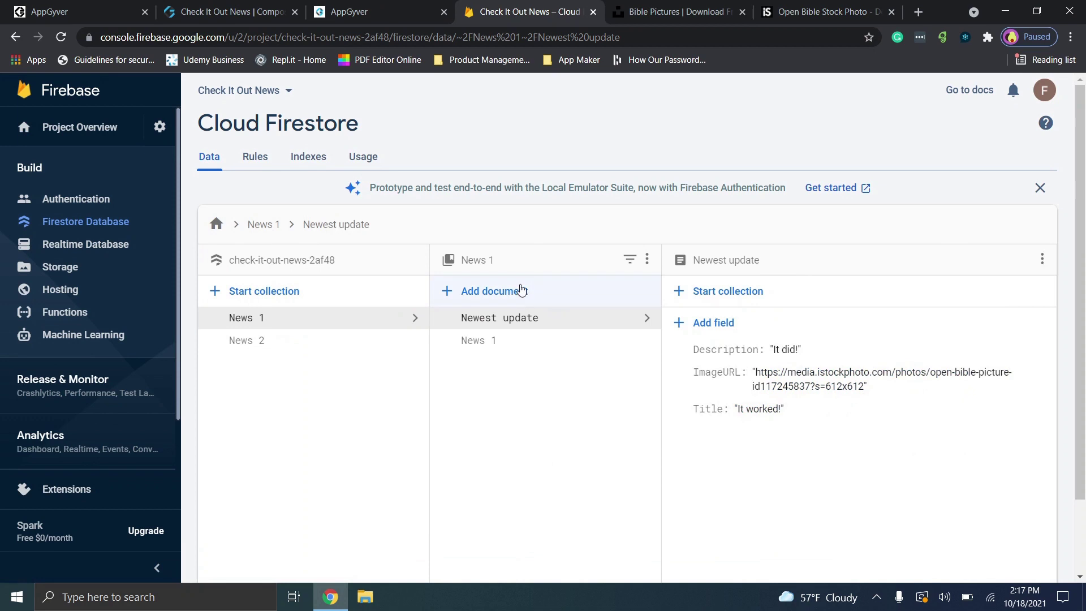
click(393, 14)
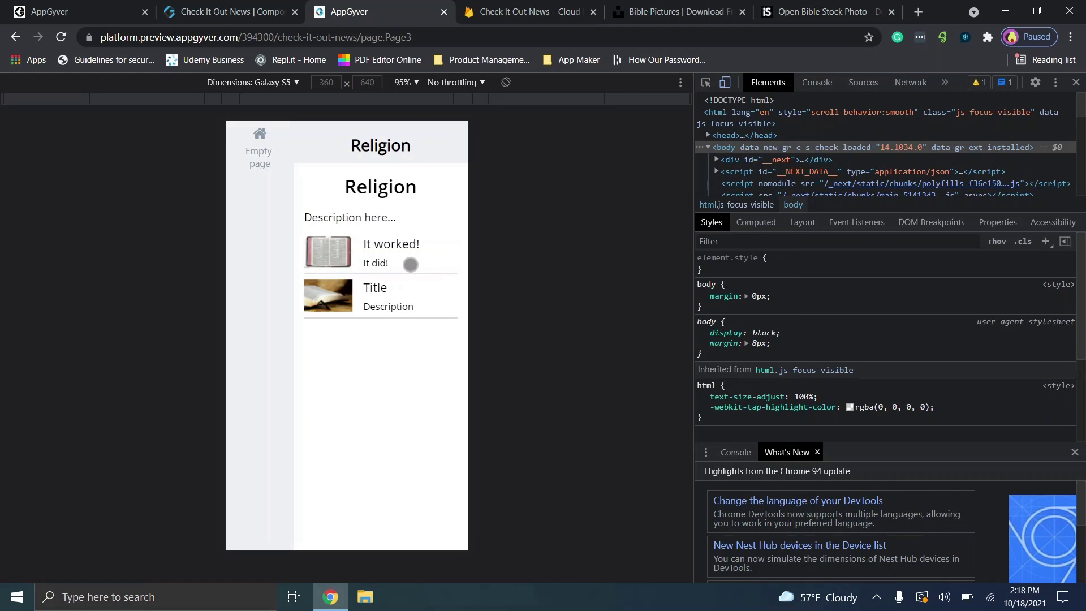
click(515, 7)
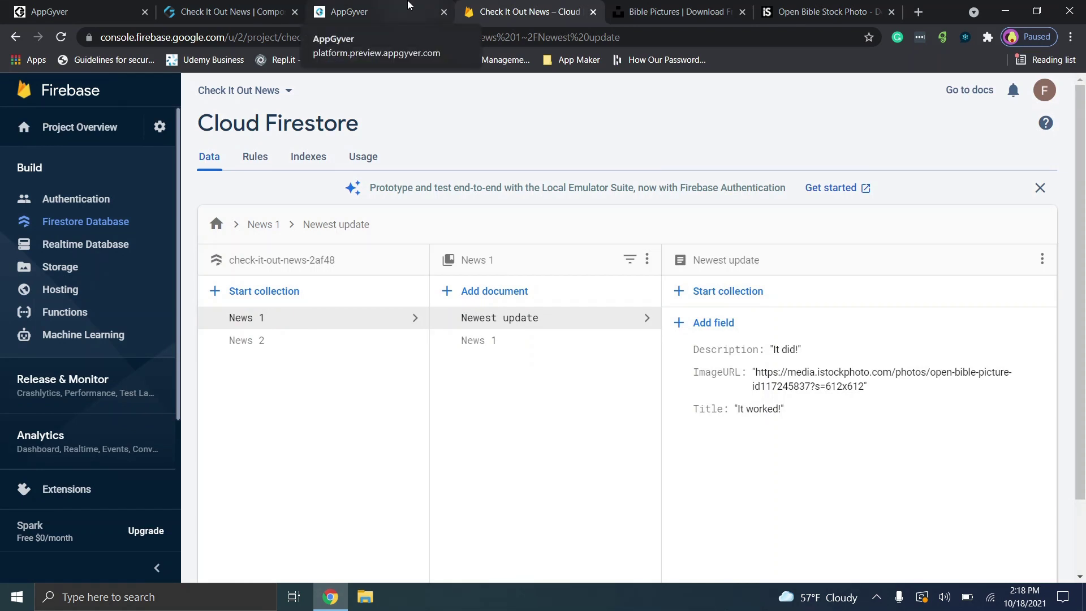
click(408, 5)
Step: Switch to the app builder, open the Religion page and inspect its first repeated list item
click(255, 6)
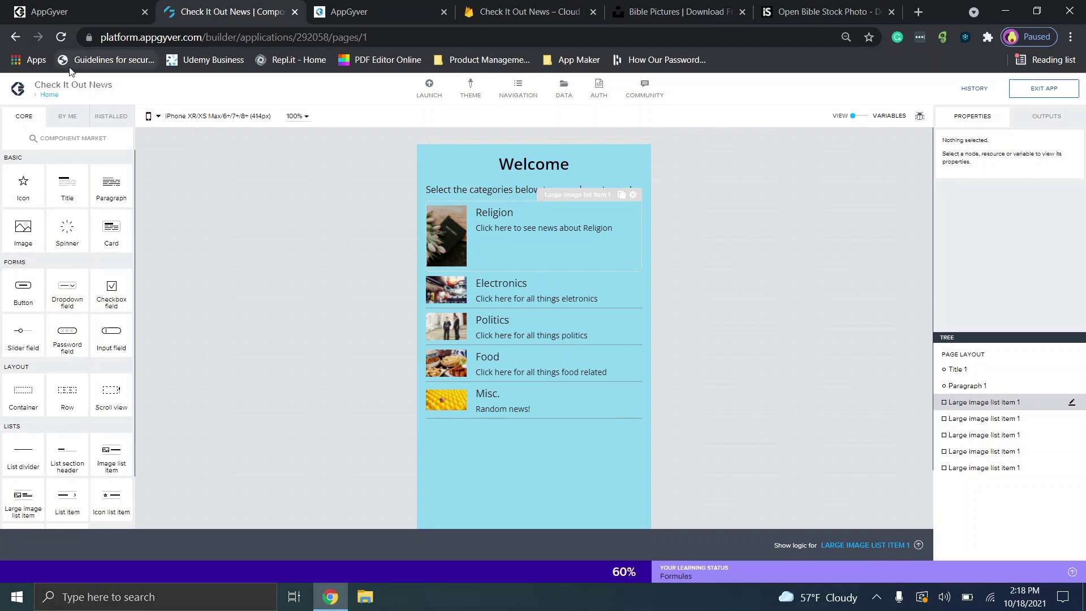
click(49, 94)
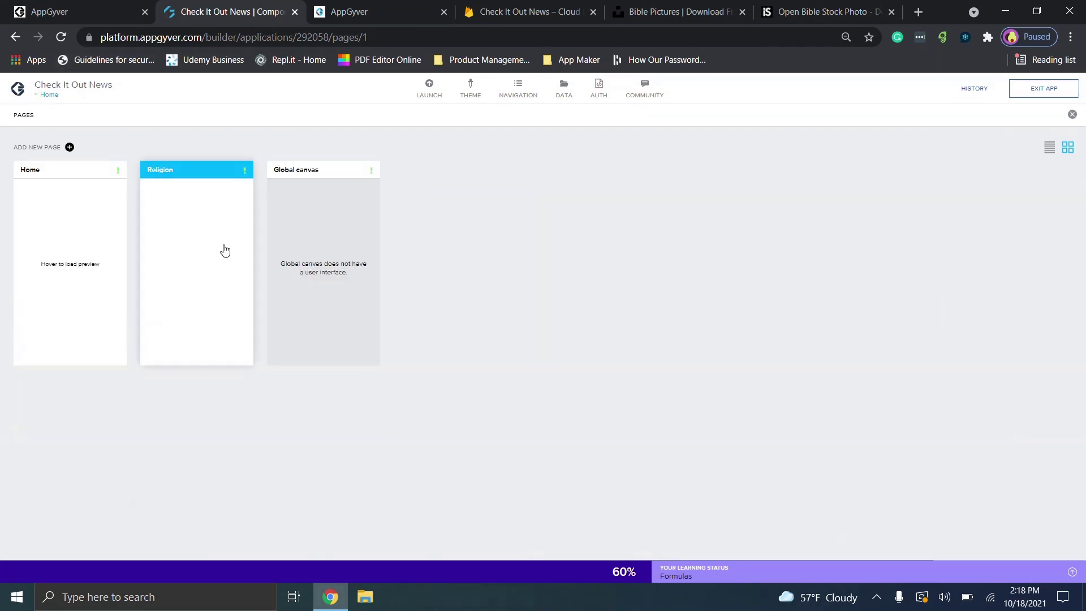
click(224, 246)
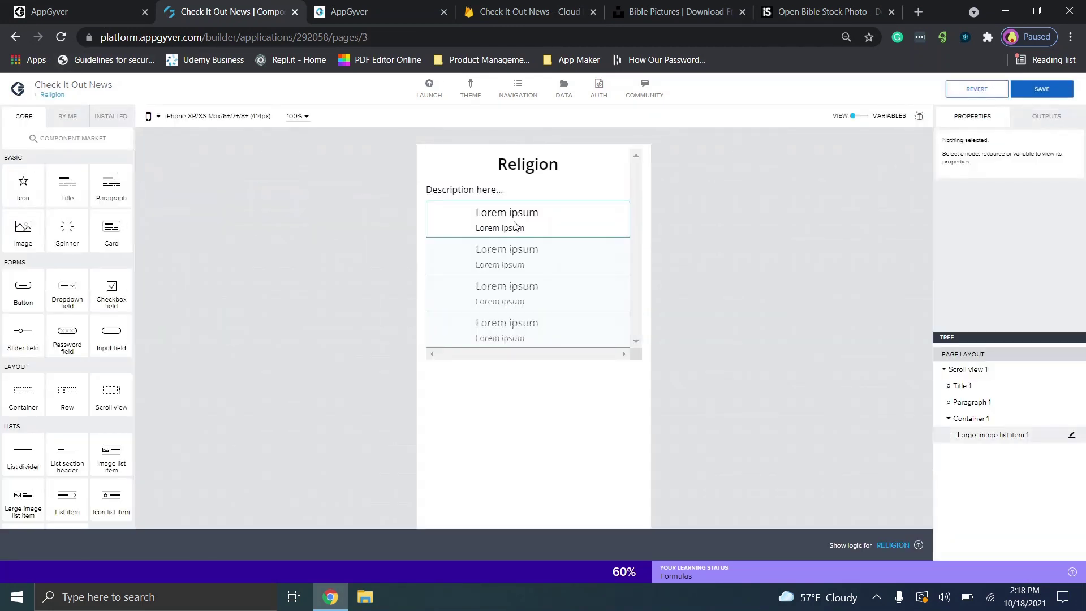
click(484, 217)
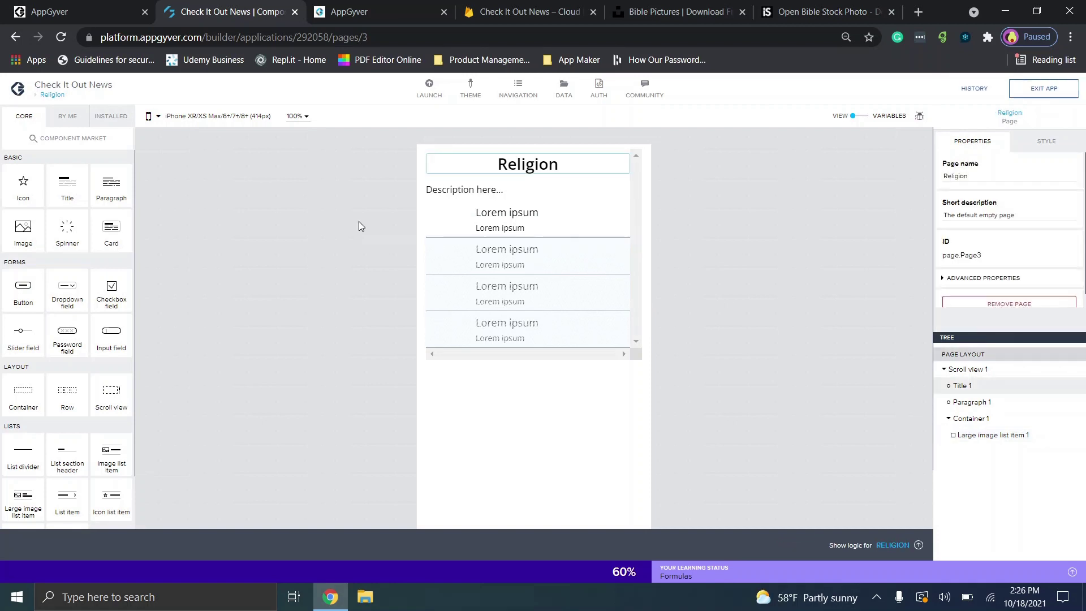
Step: Create a new page named "Religion Item", add an image component below its paragraph and save the app
click(59, 98)
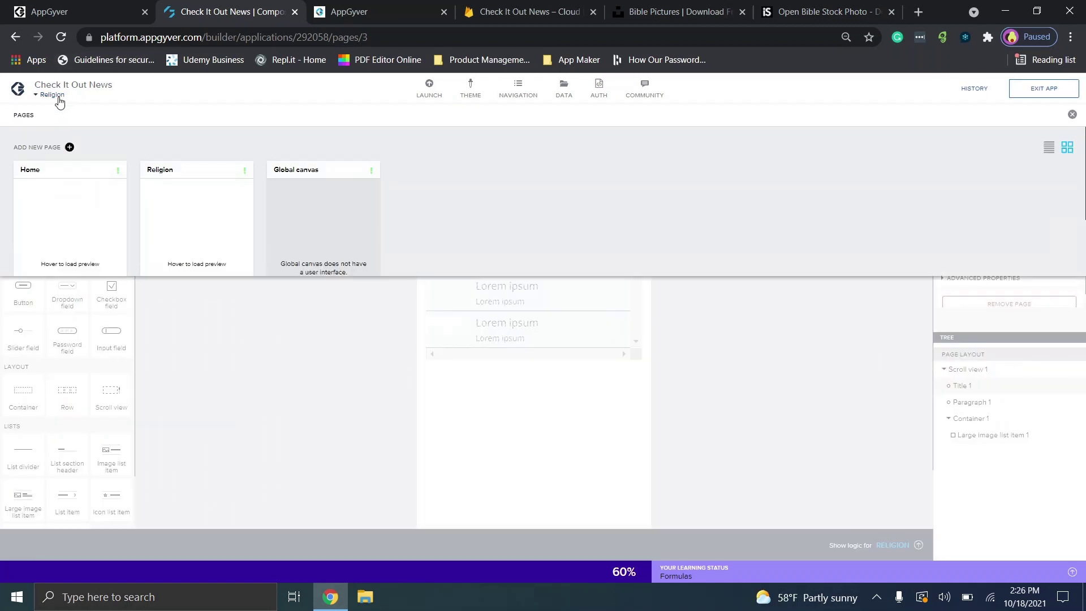
click(52, 149)
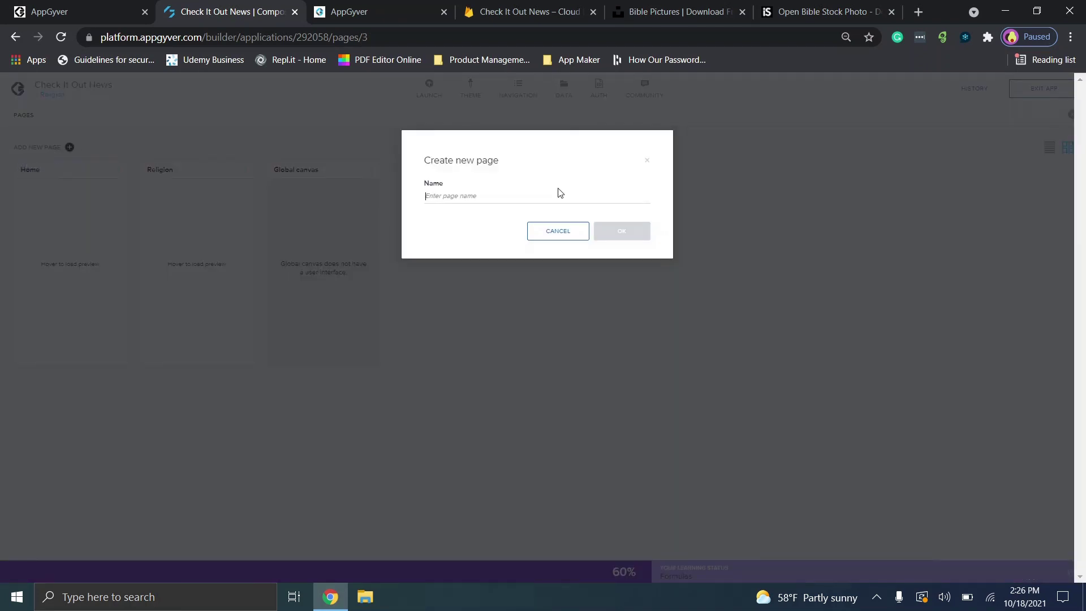
text(Rel)
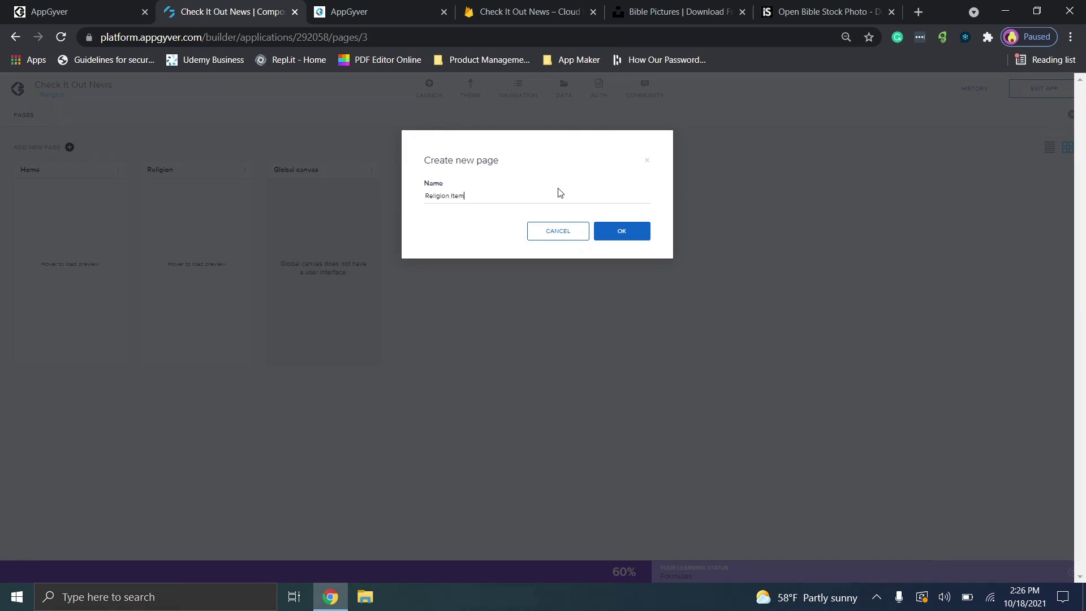
text(igion Item)
click(597, 224)
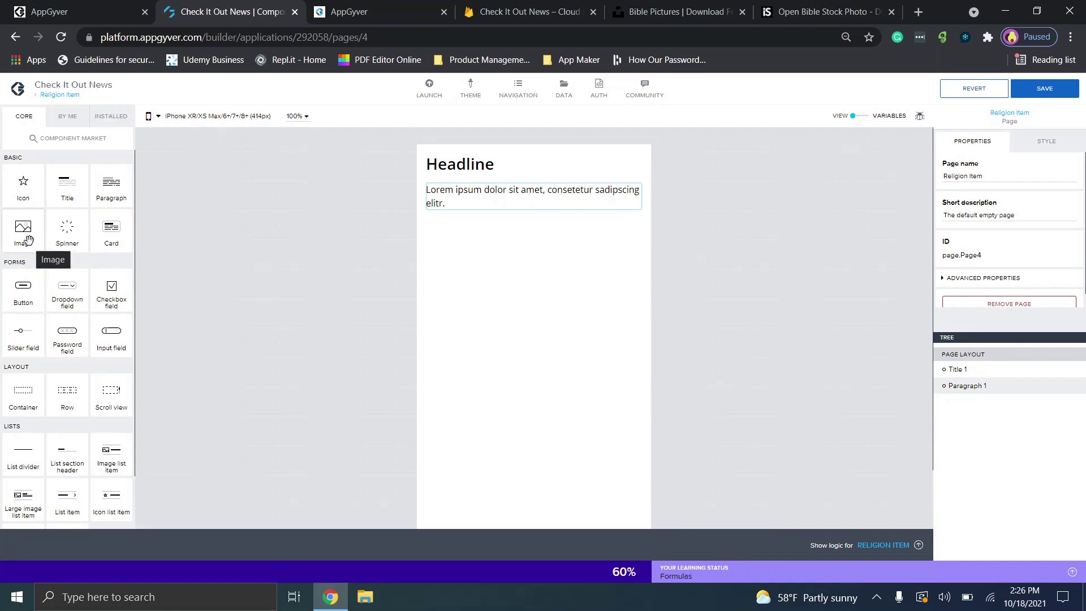
drag(20, 239, 469, 215)
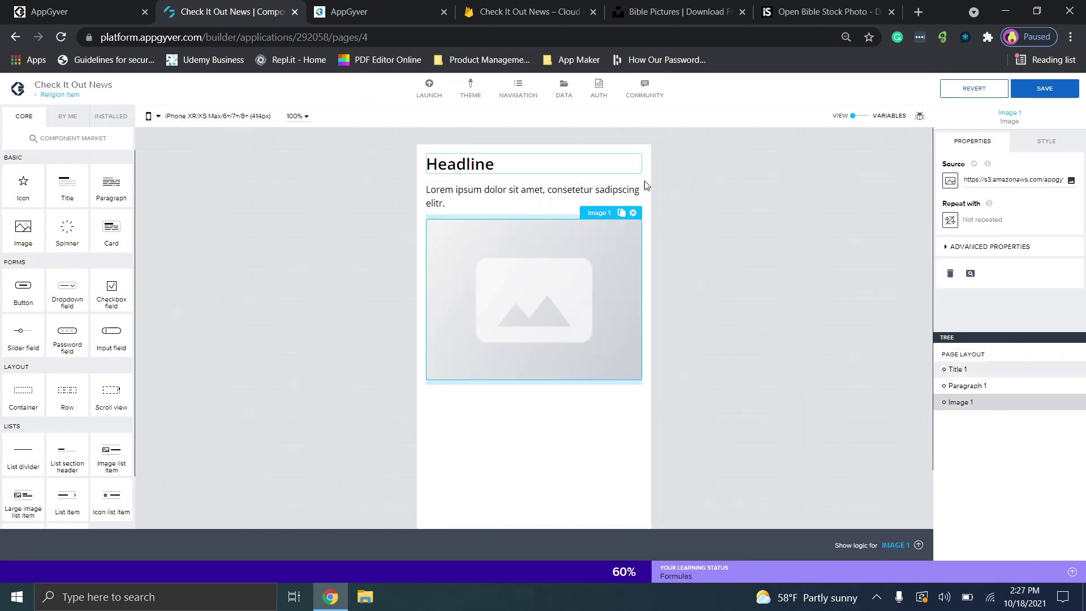
click(1046, 90)
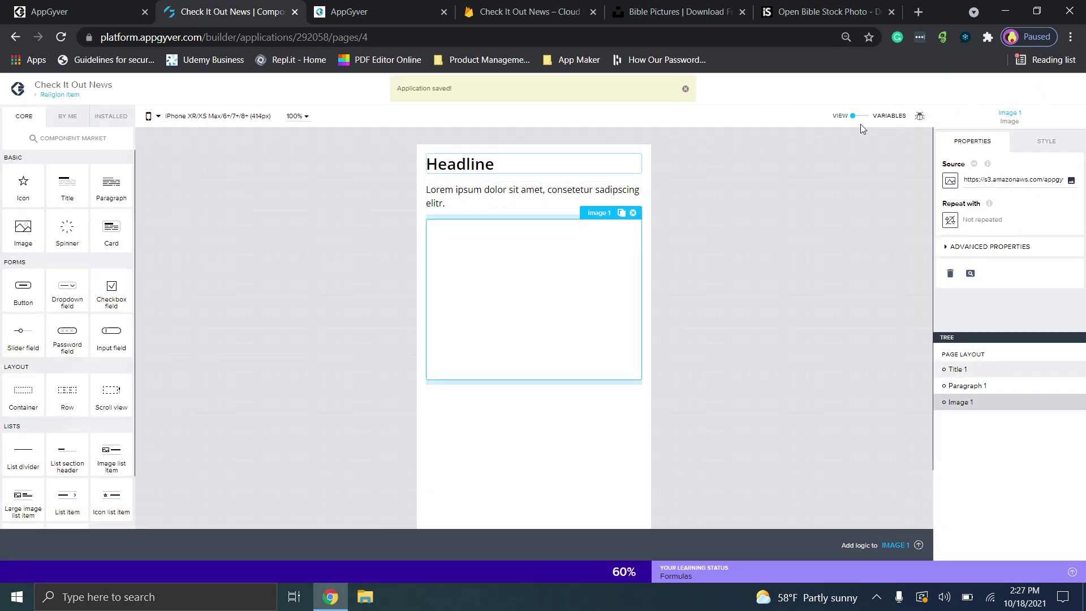
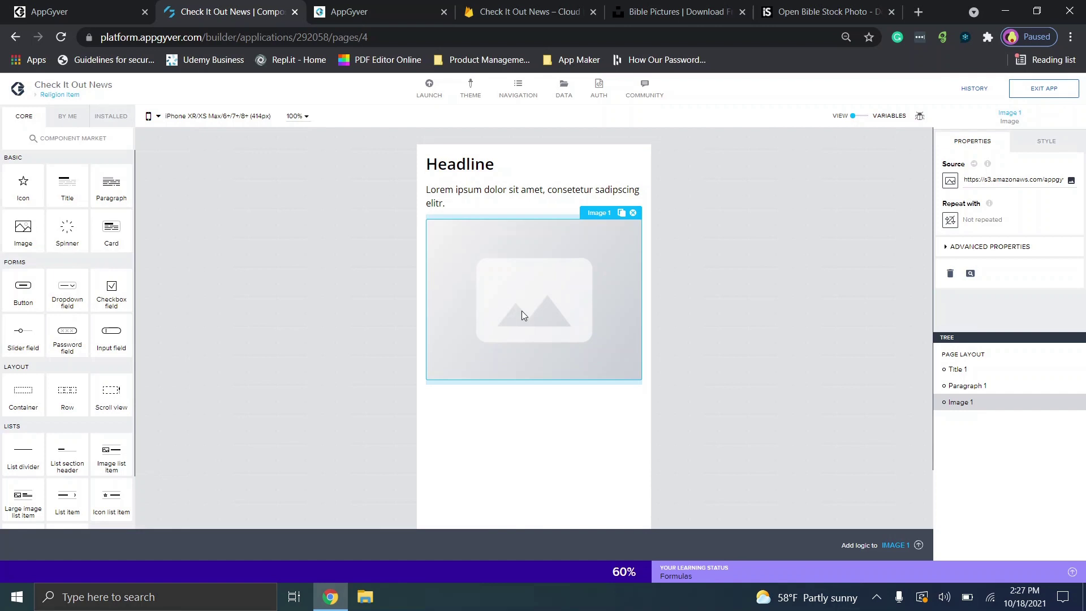
click(462, 170)
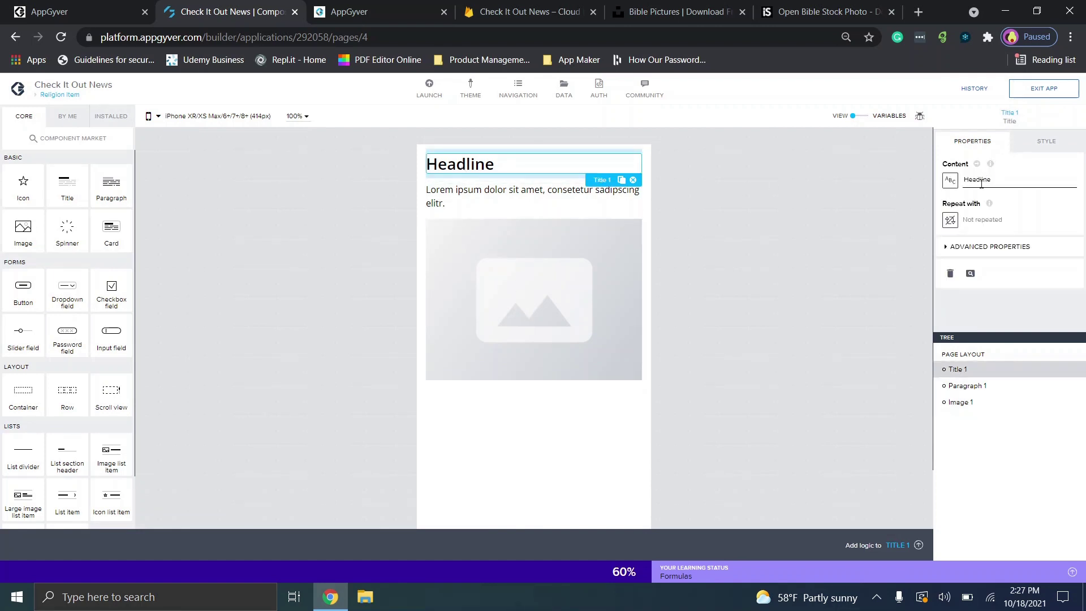
click(1033, 144)
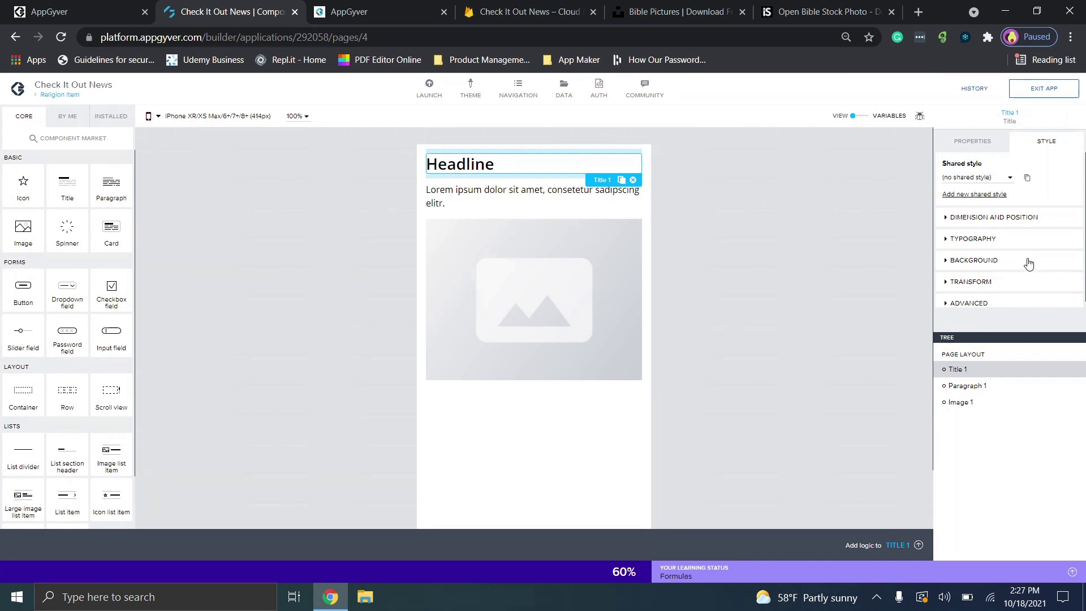
click(973, 240)
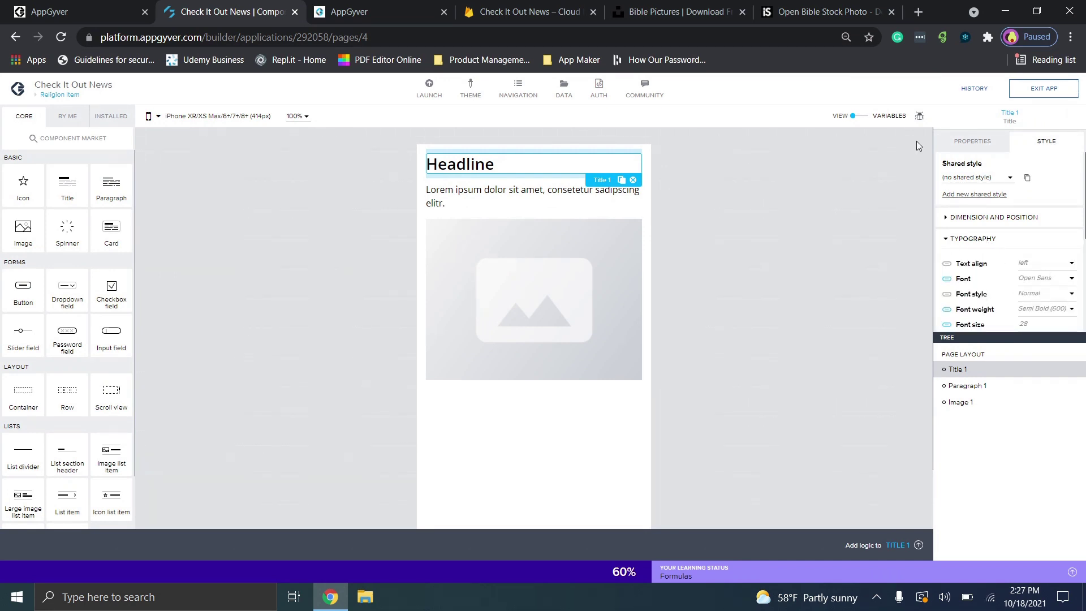
click(959, 141)
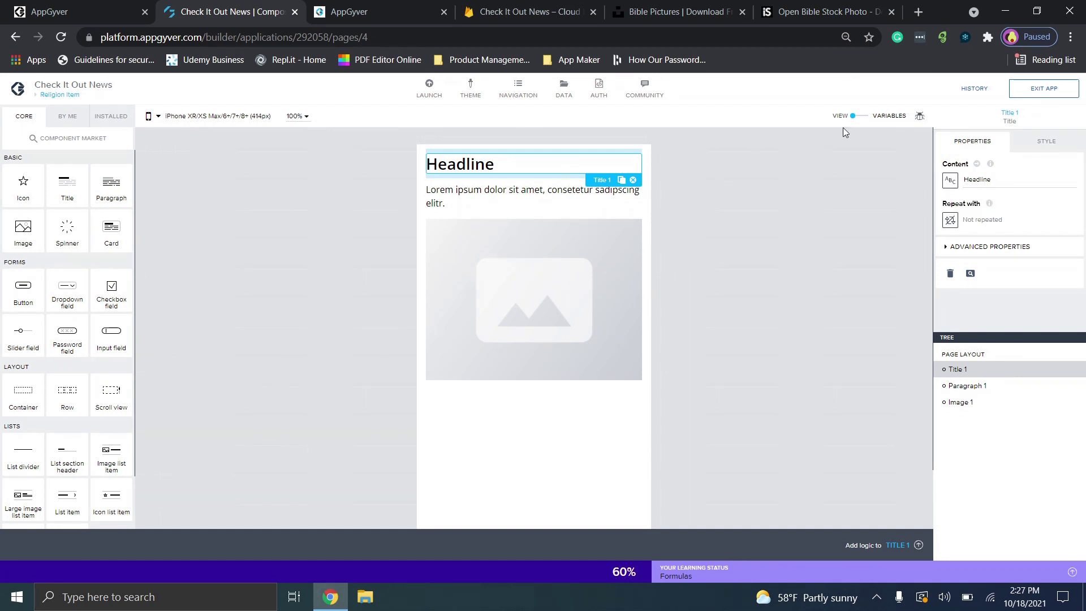
Step: Add three text page parameters to the Religion Item page's variables
click(854, 116)
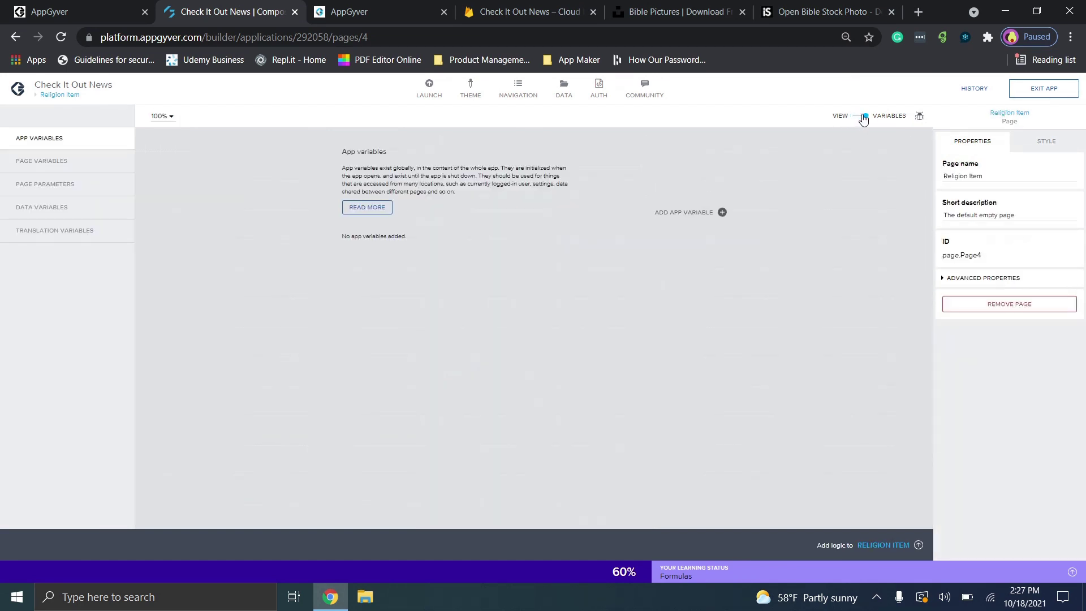
click(57, 185)
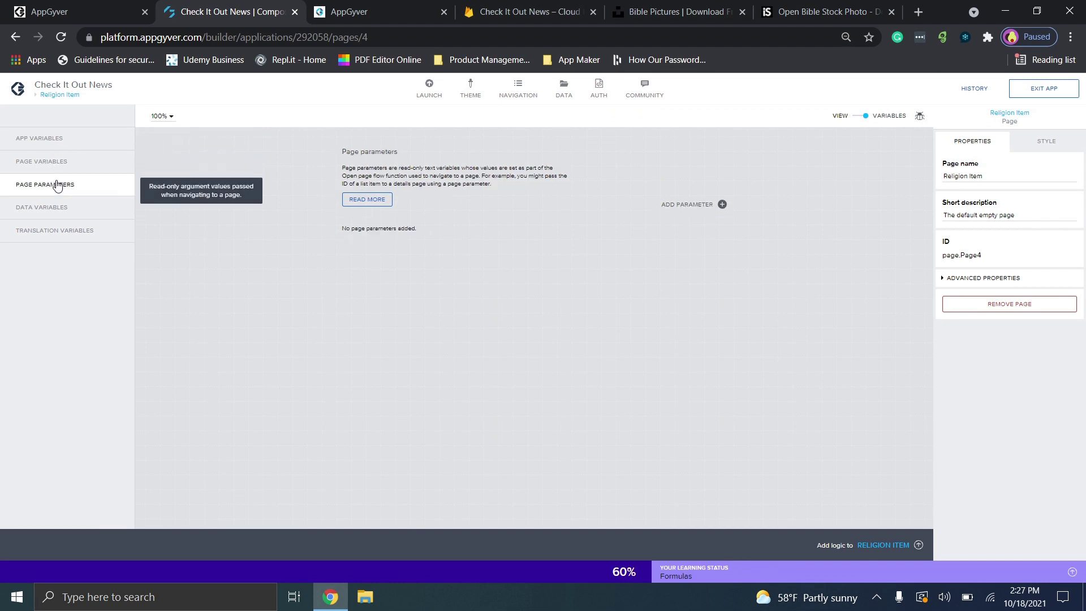
click(688, 205)
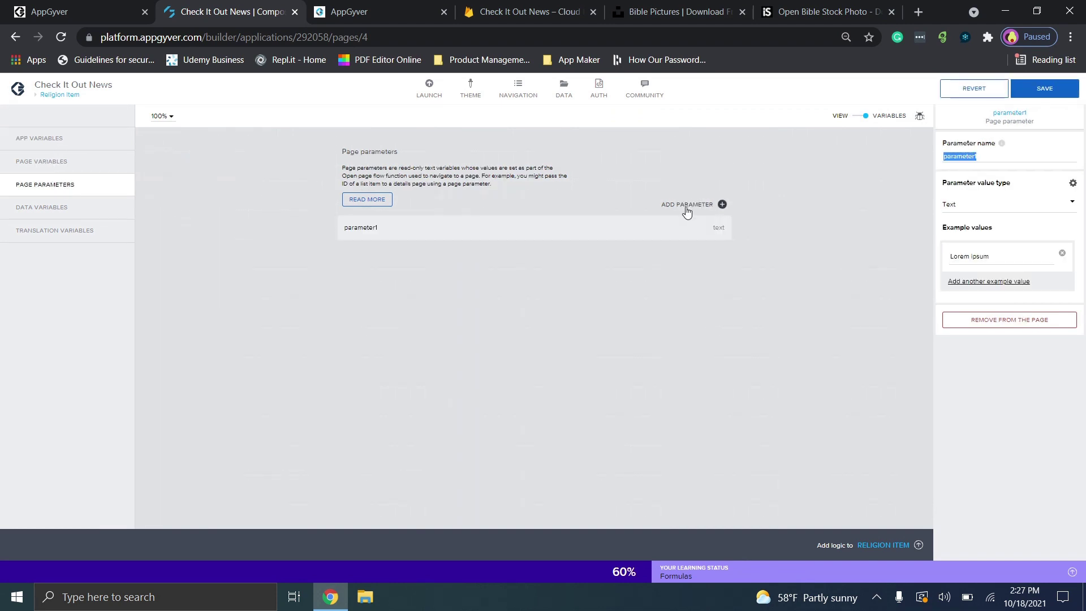
click(687, 208)
click(686, 210)
Step: Rename the first page parameter to "Title"
click(516, 239)
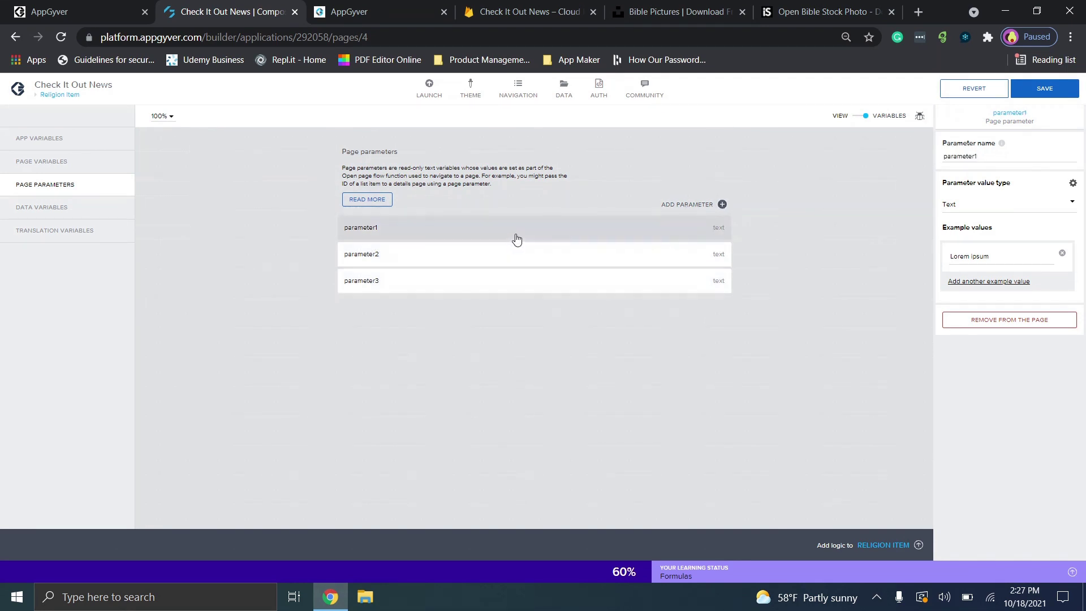
click(1029, 155)
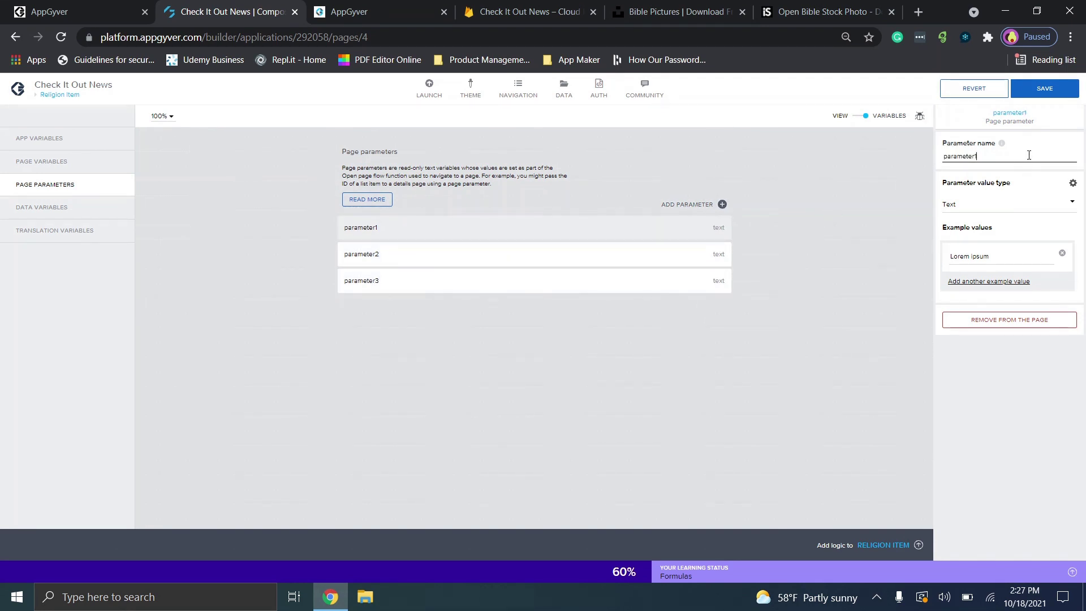
double_click(1029, 155)
text(Title)
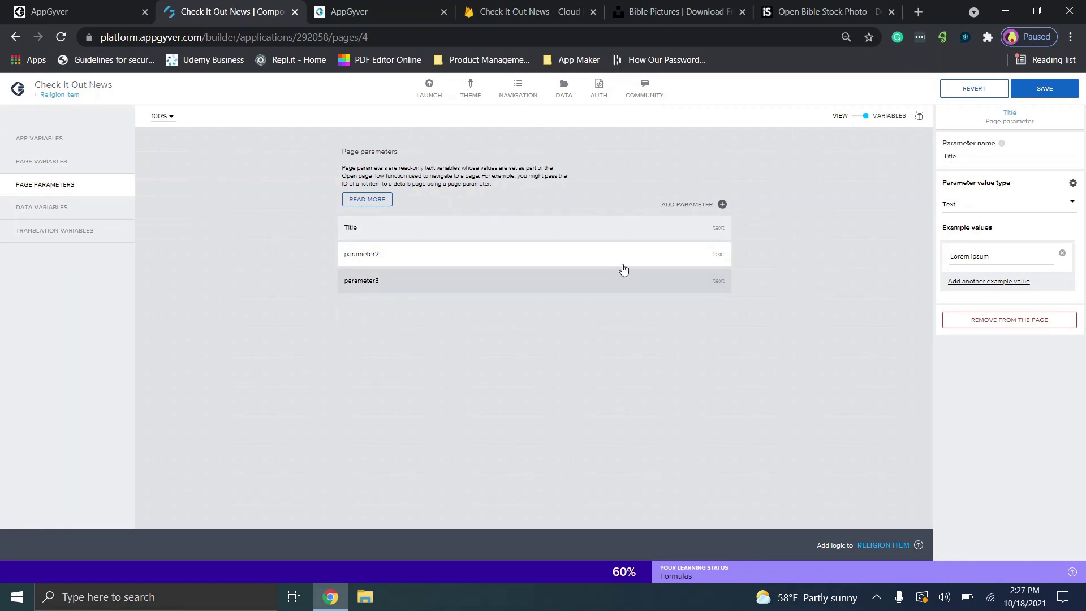
Step: Rename the second page parameter, parameter2, to "Description"
click(618, 258)
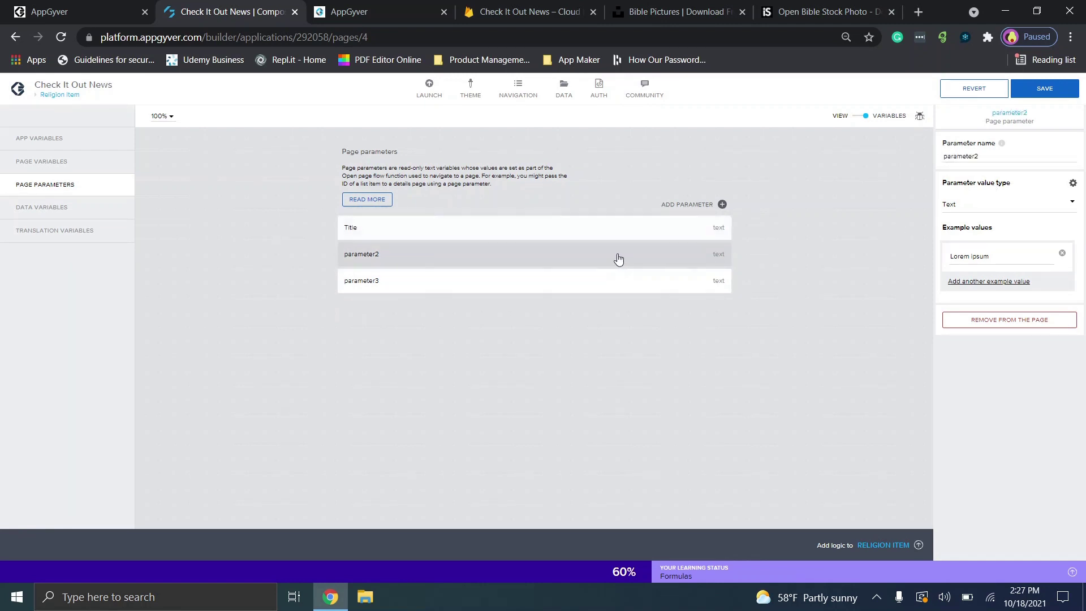
double_click(996, 159)
text(Description)
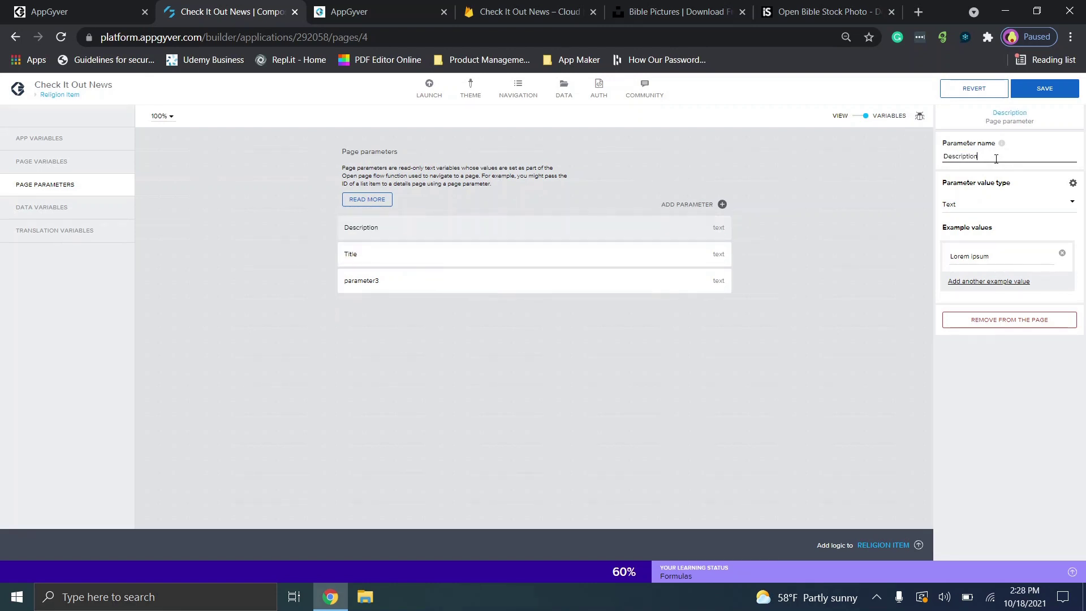
Step: Rename the third page parameter to "ImageURL" after checking the field name in the Firestore record, and save the app
click(675, 280)
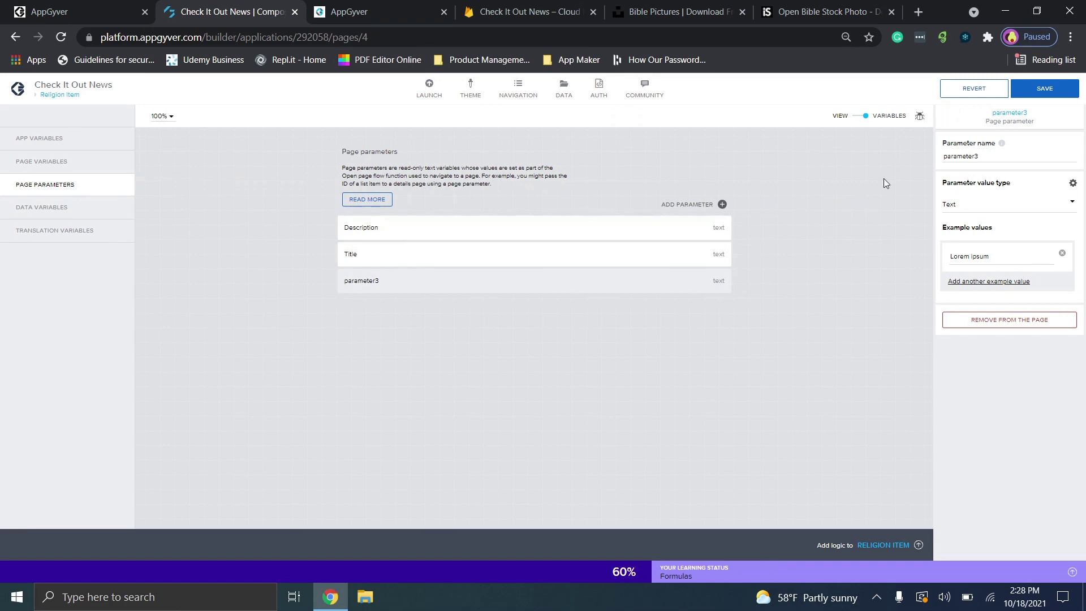
click(565, 12)
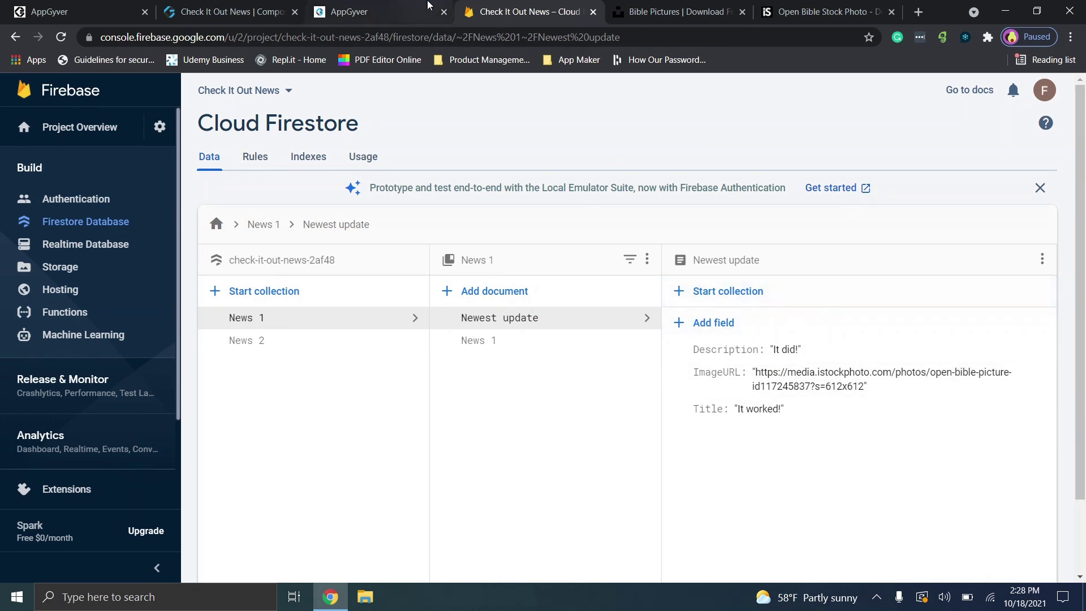
click(361, 10)
click(271, 7)
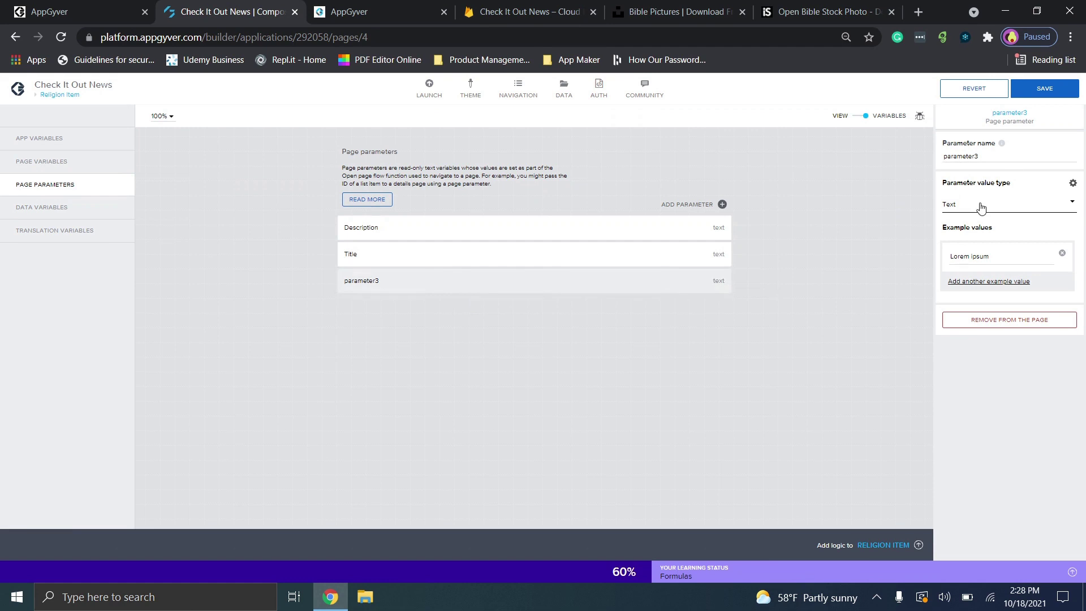
click(980, 157)
double_click(980, 157)
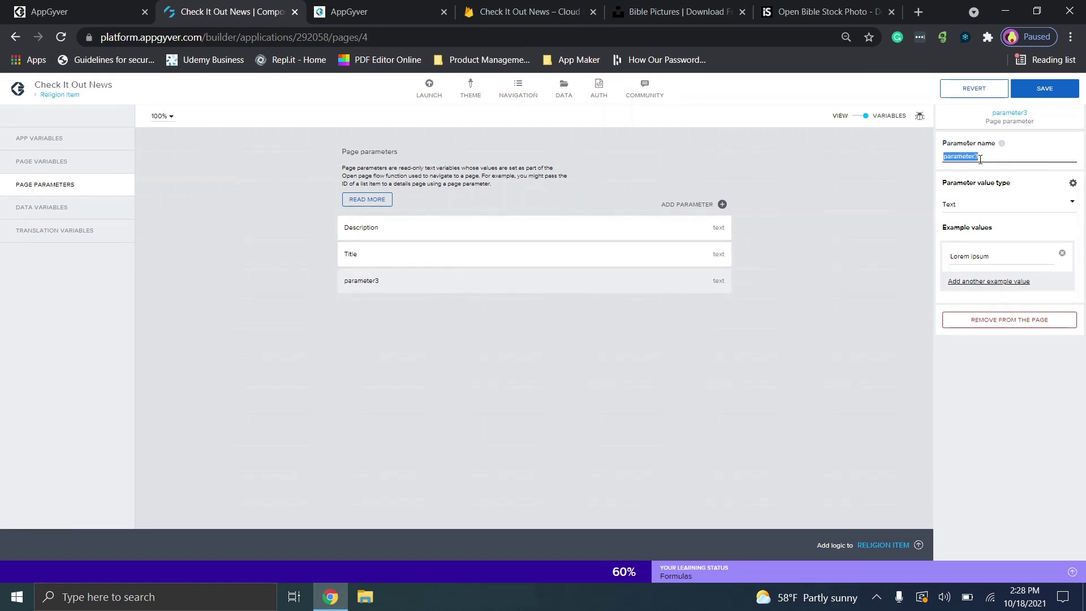
text(Ima)
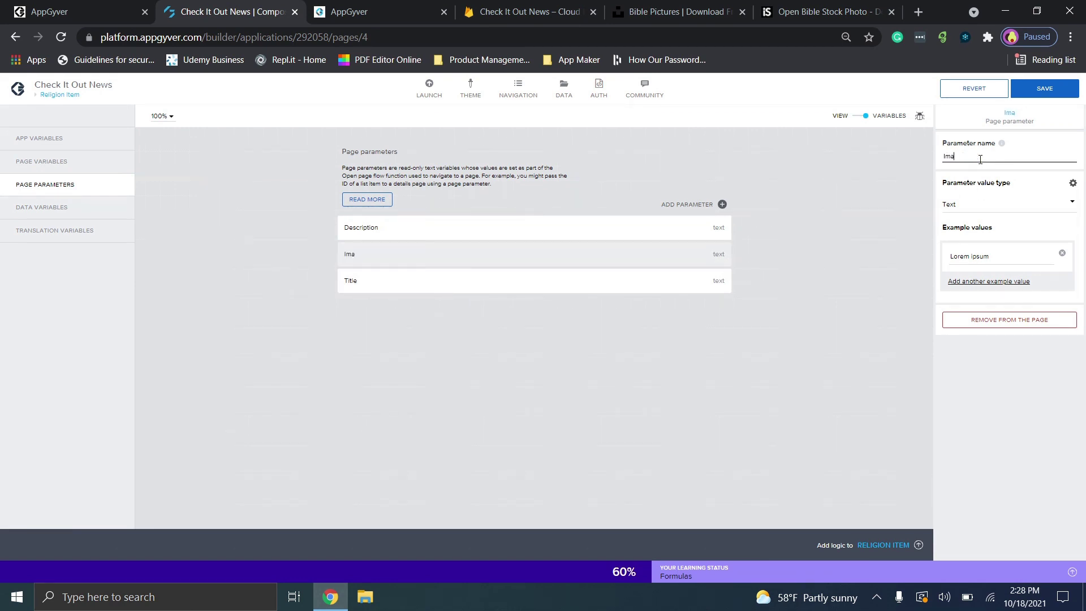
text(geURL)
click(1038, 95)
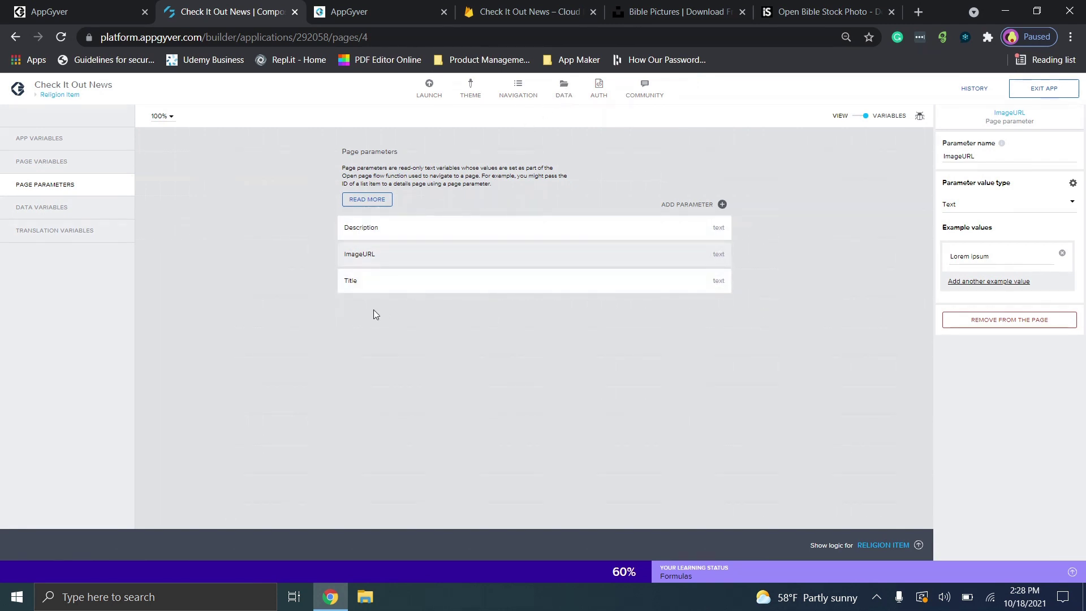
Step: Return to the Religion Item page's layout and bind the headline's content to the Title page parameter
click(859, 119)
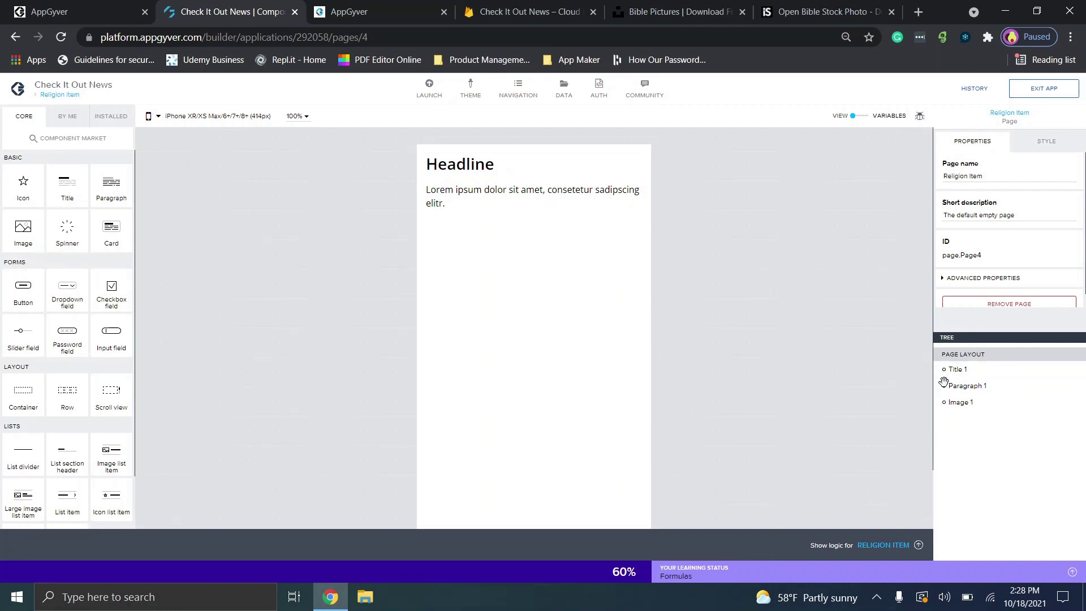
click(957, 402)
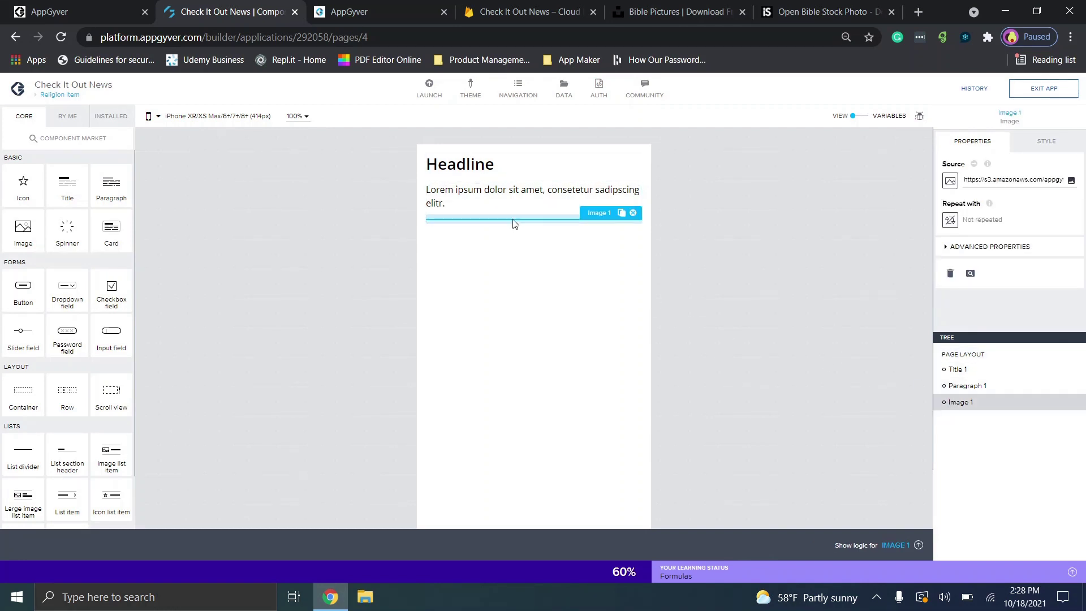
click(459, 170)
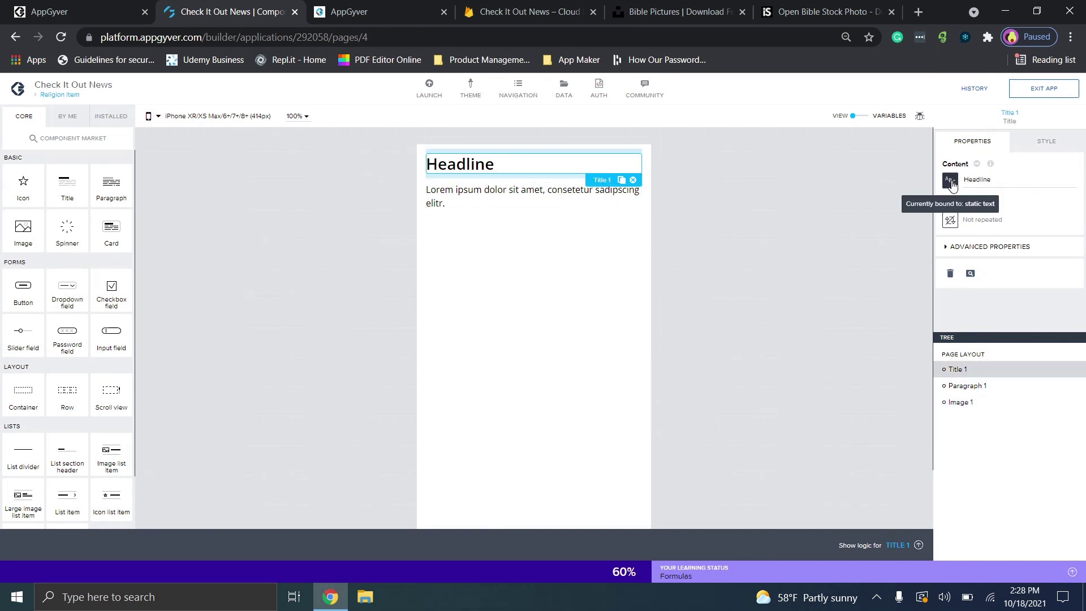
click(951, 182)
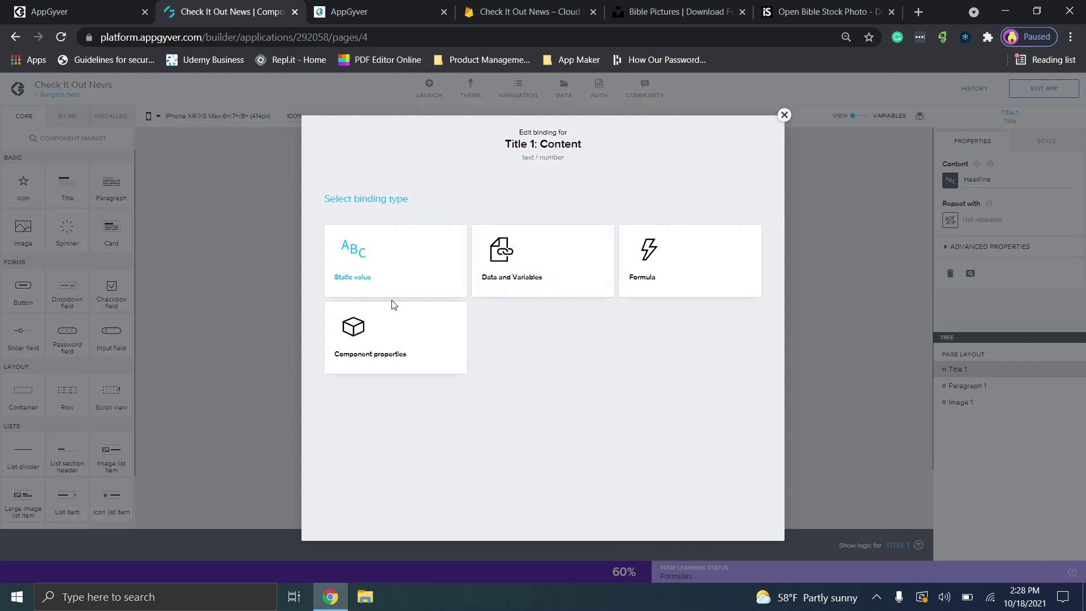
click(514, 276)
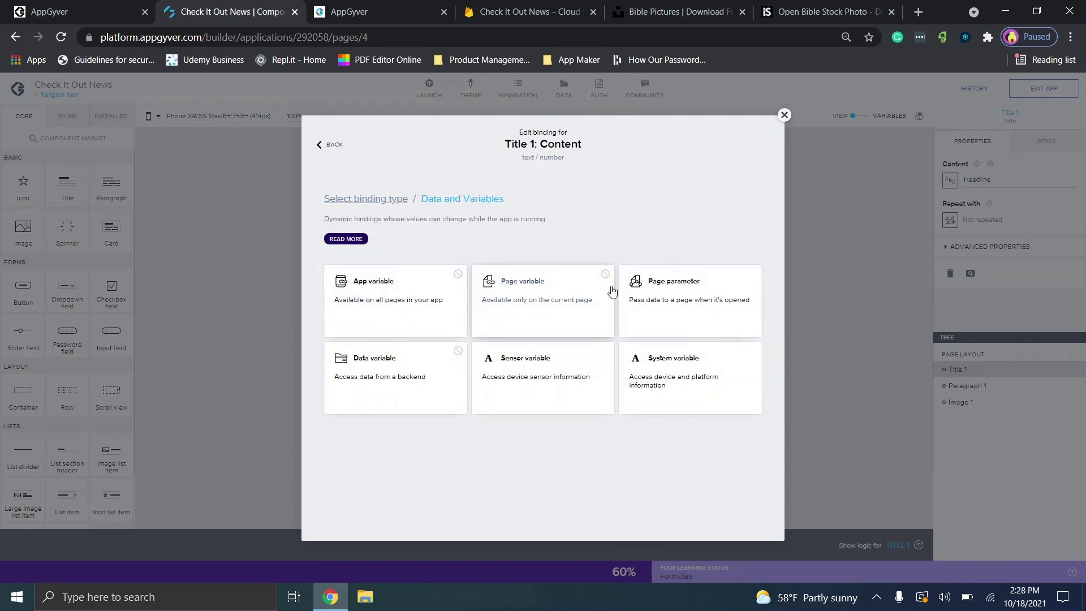
click(664, 301)
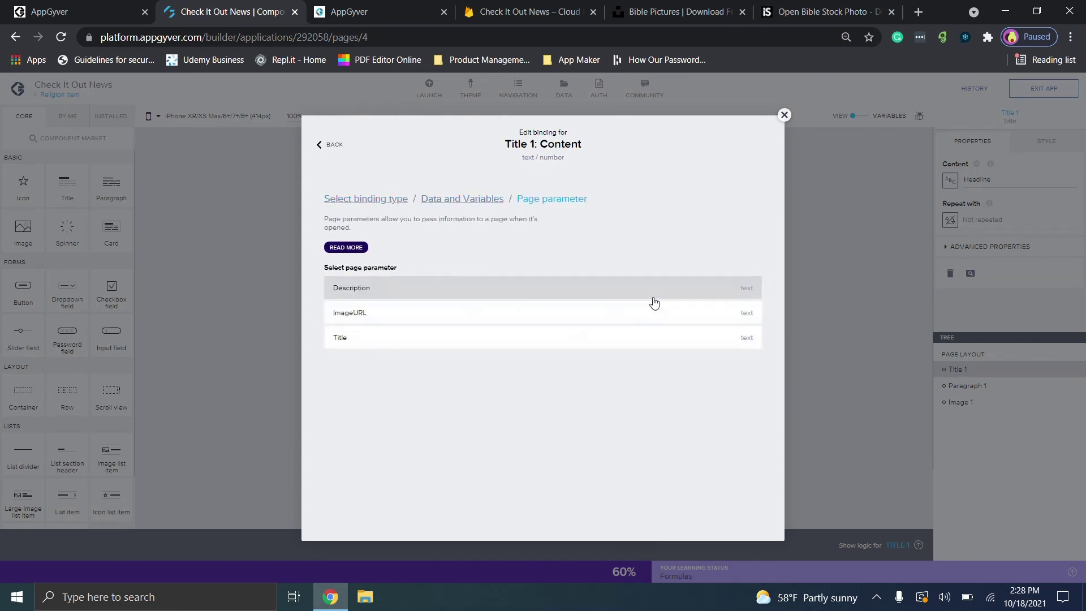
click(515, 337)
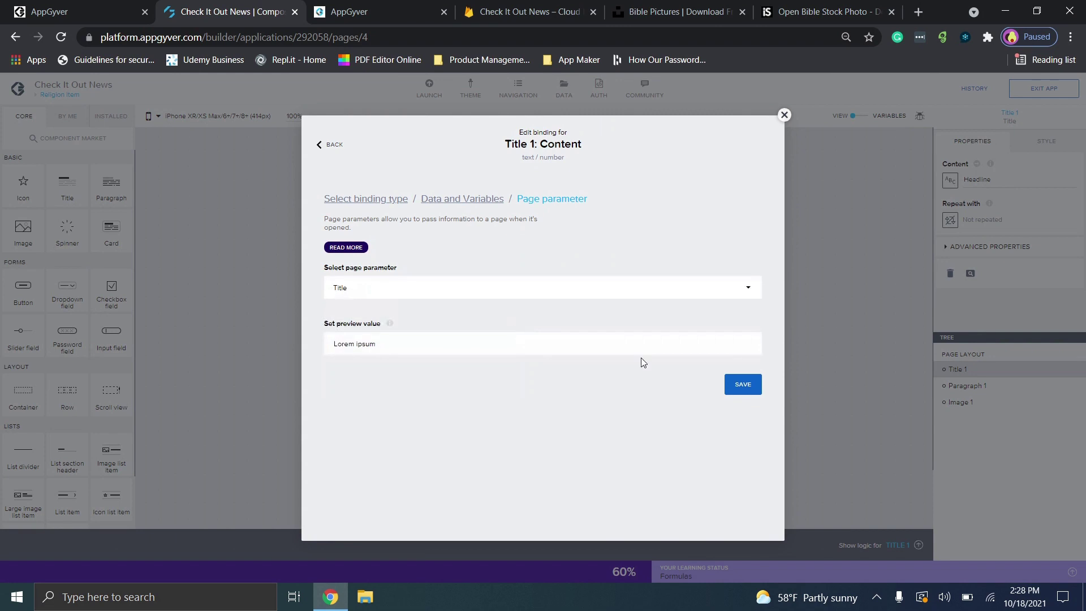
click(747, 381)
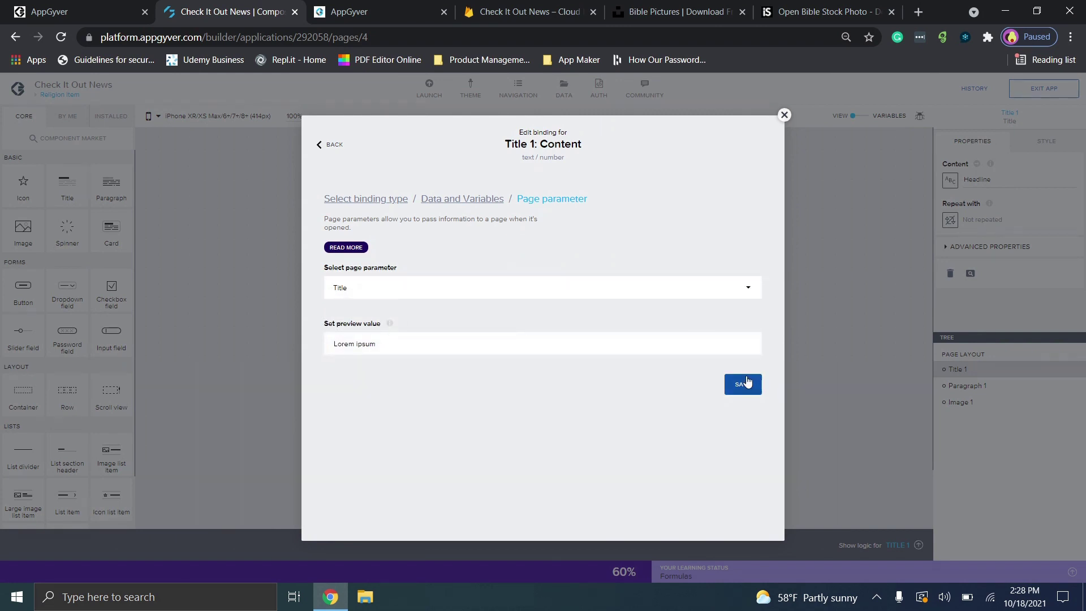
Step: Bind the paragraph's content to the Description page parameter
click(463, 189)
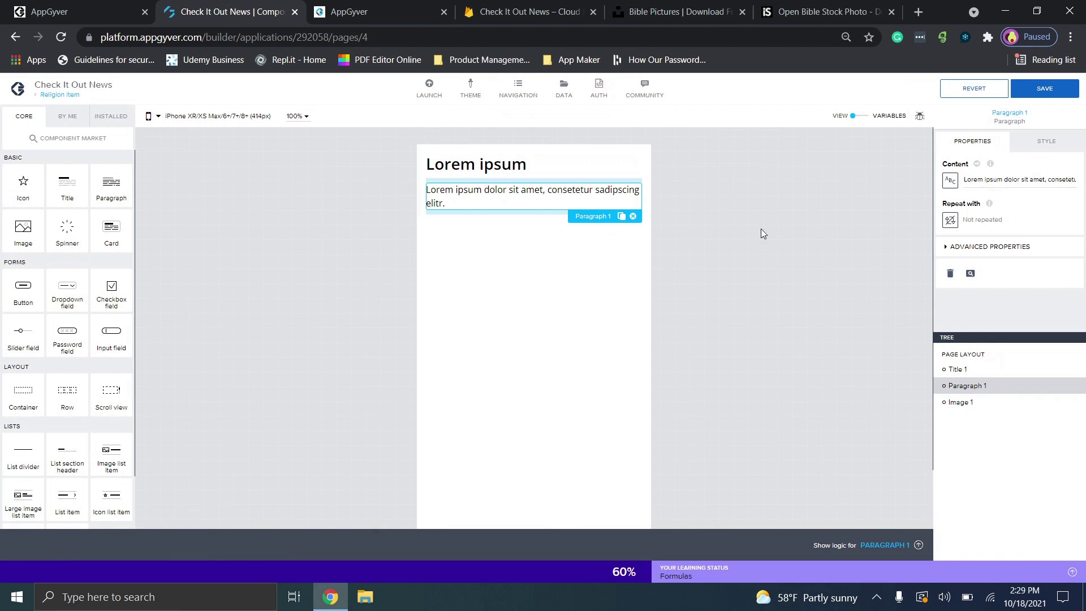
click(950, 181)
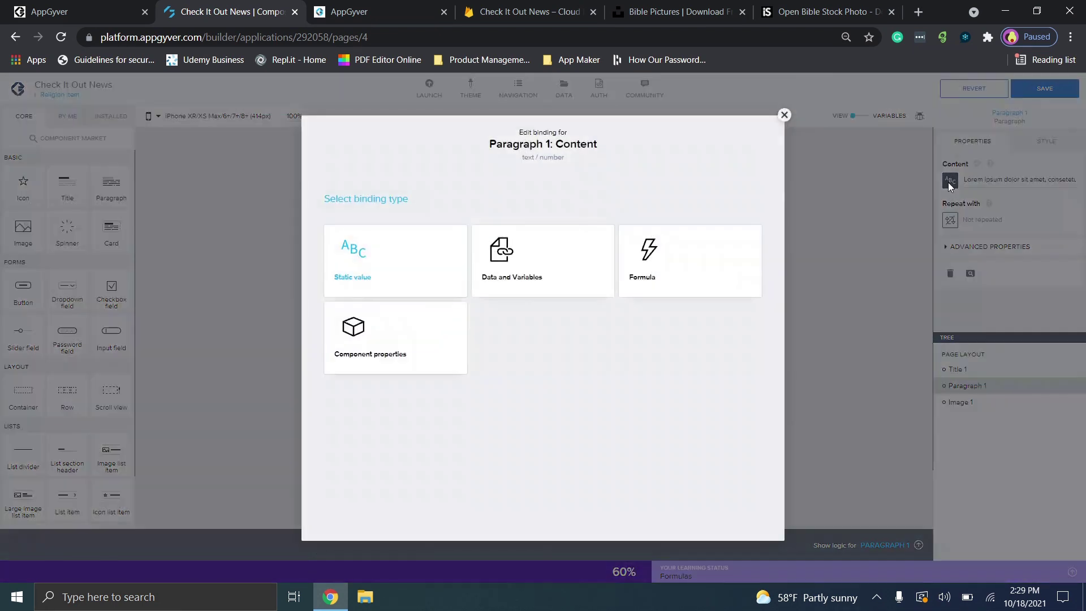
click(553, 280)
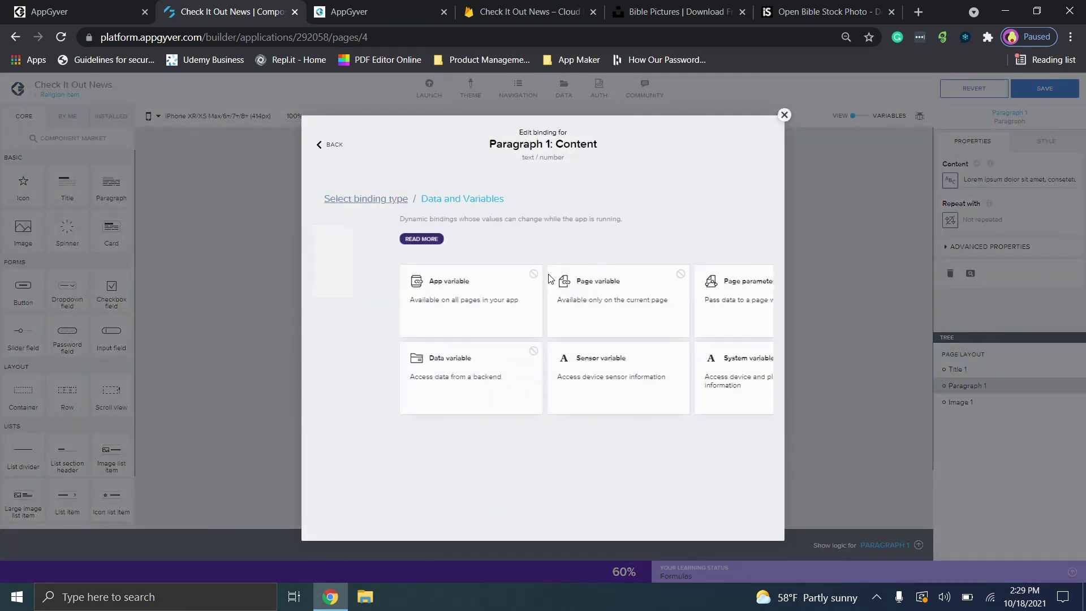
click(665, 293)
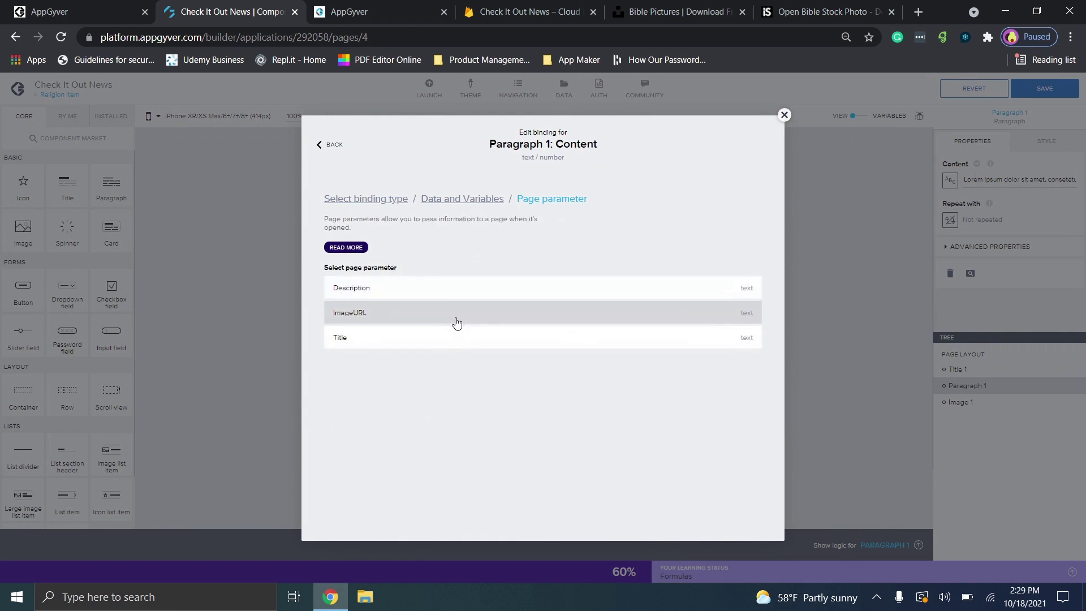
click(440, 292)
click(741, 384)
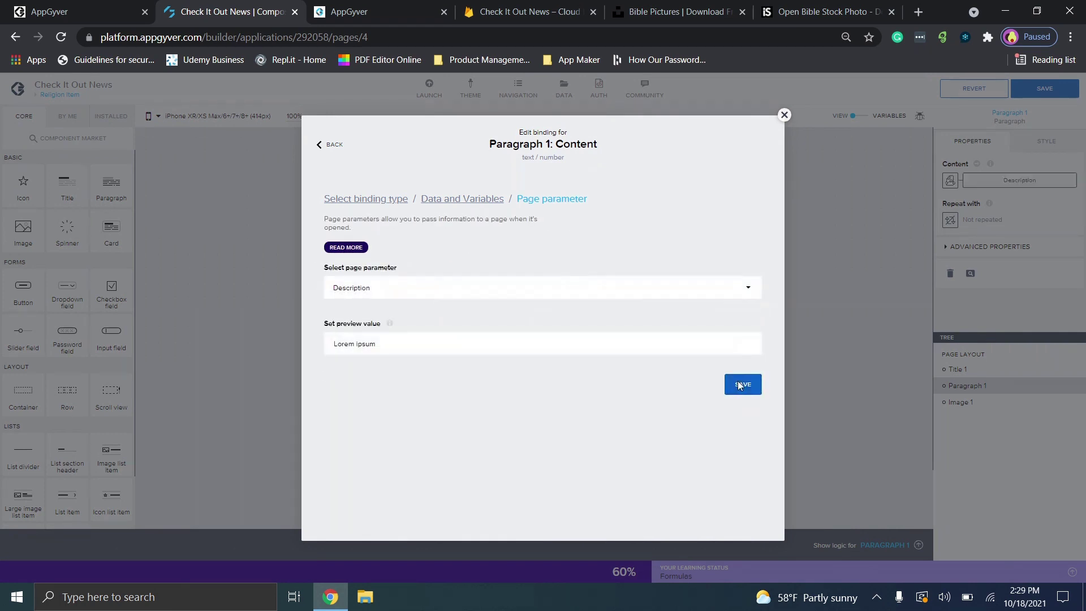
click(960, 402)
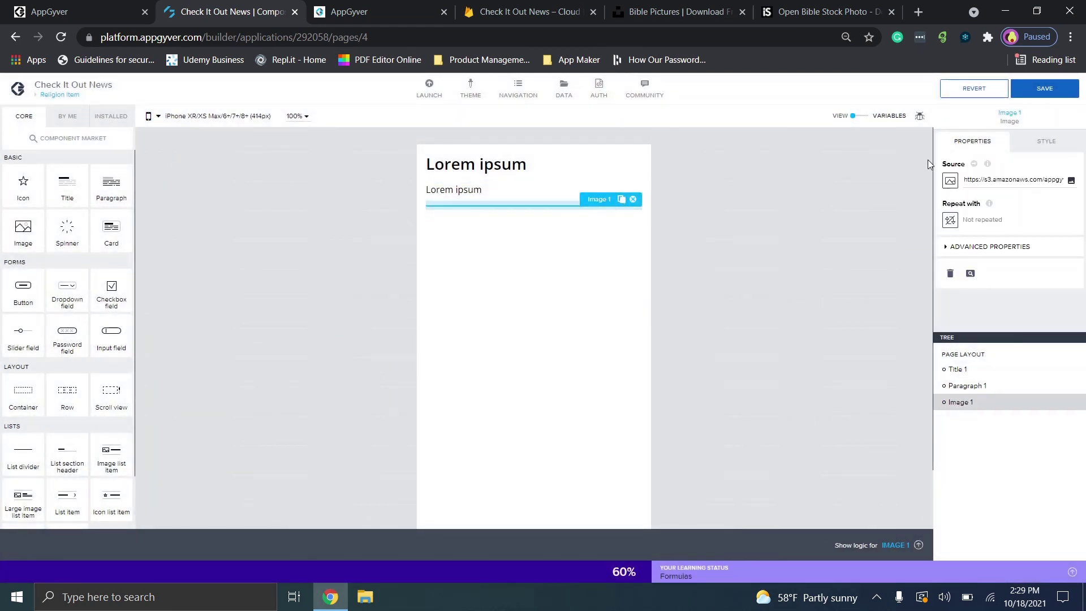
click(950, 181)
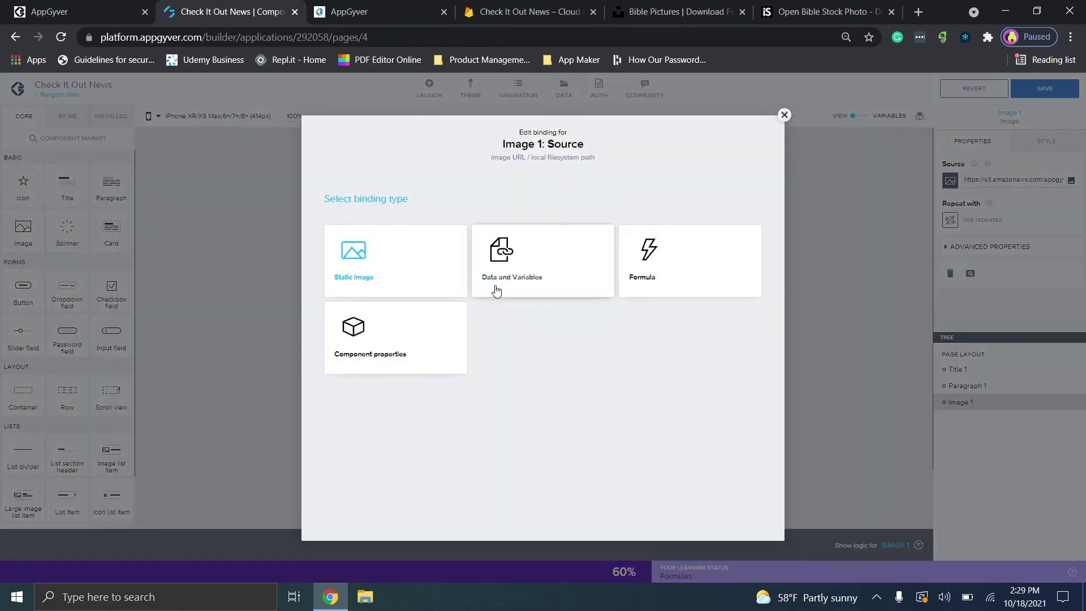
click(543, 282)
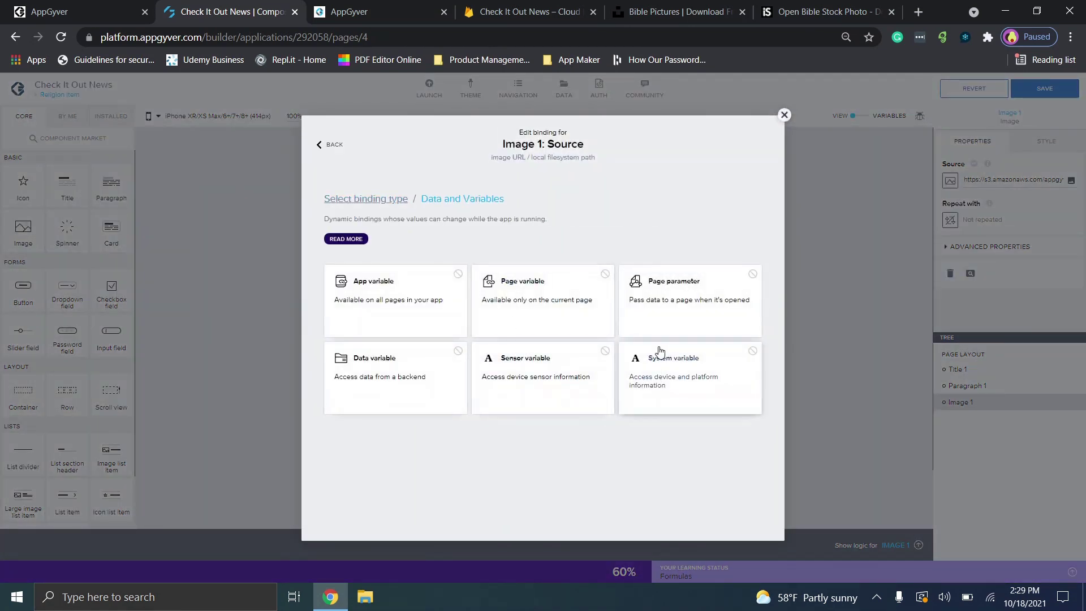
click(695, 303)
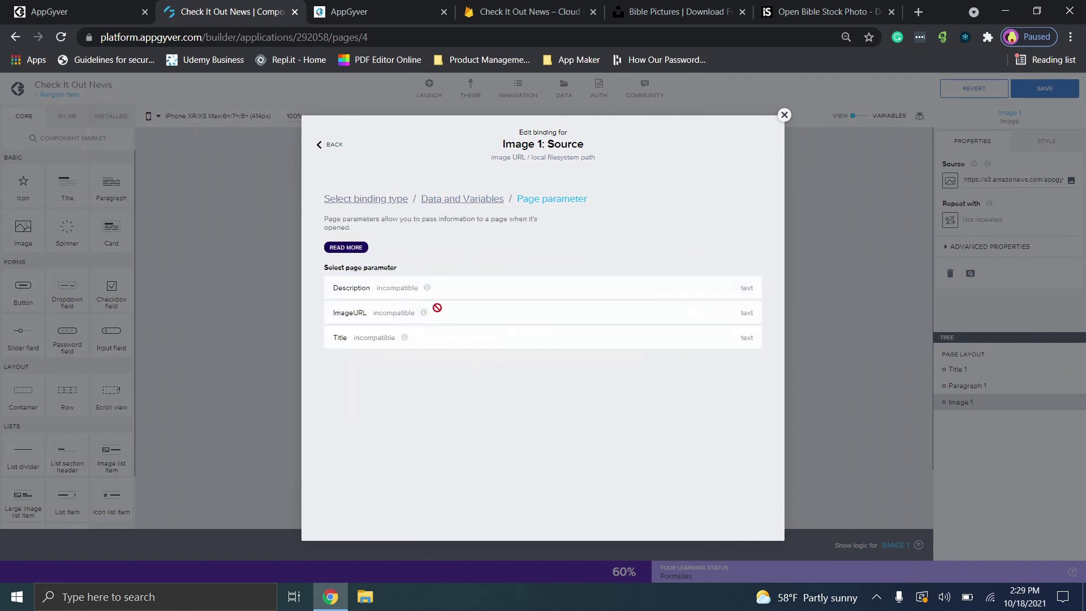
click(784, 115)
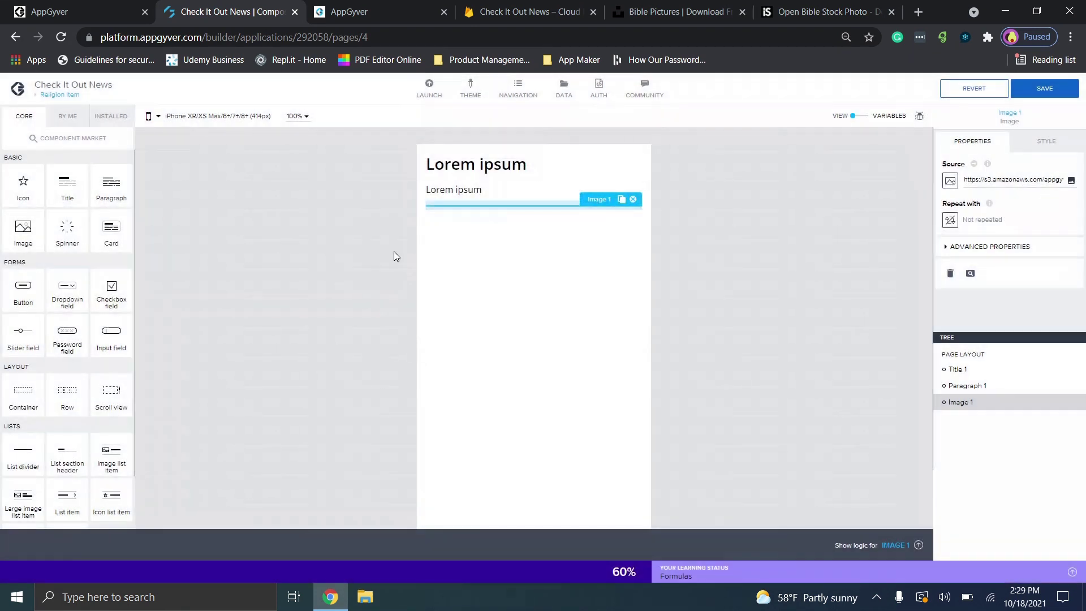
Step: Examine how the paragraph's Description binding is written as a formula, leaving the binding dialog without saving
click(442, 195)
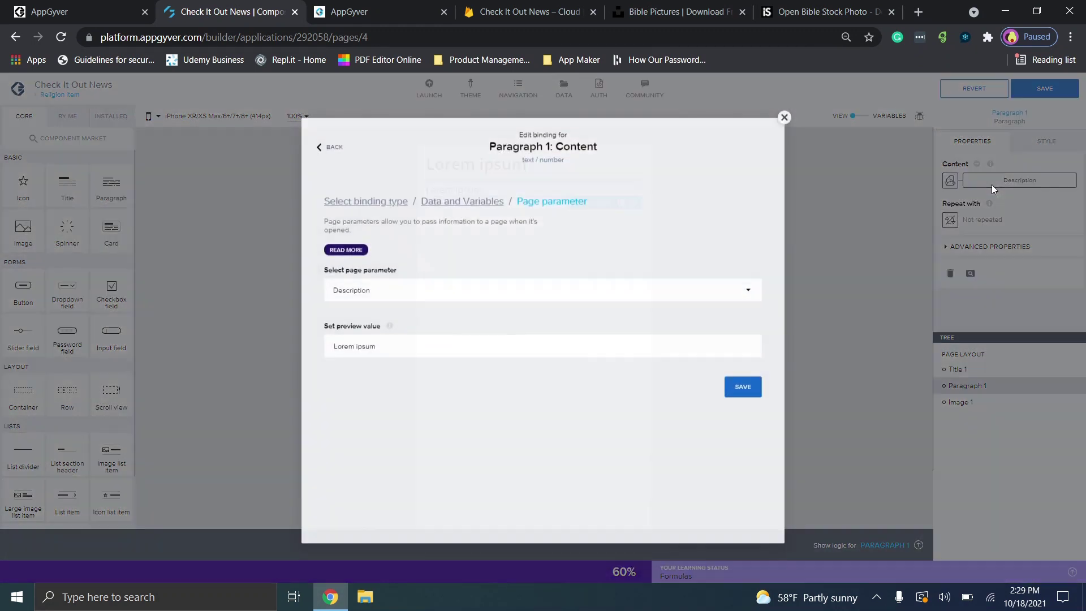
click(994, 184)
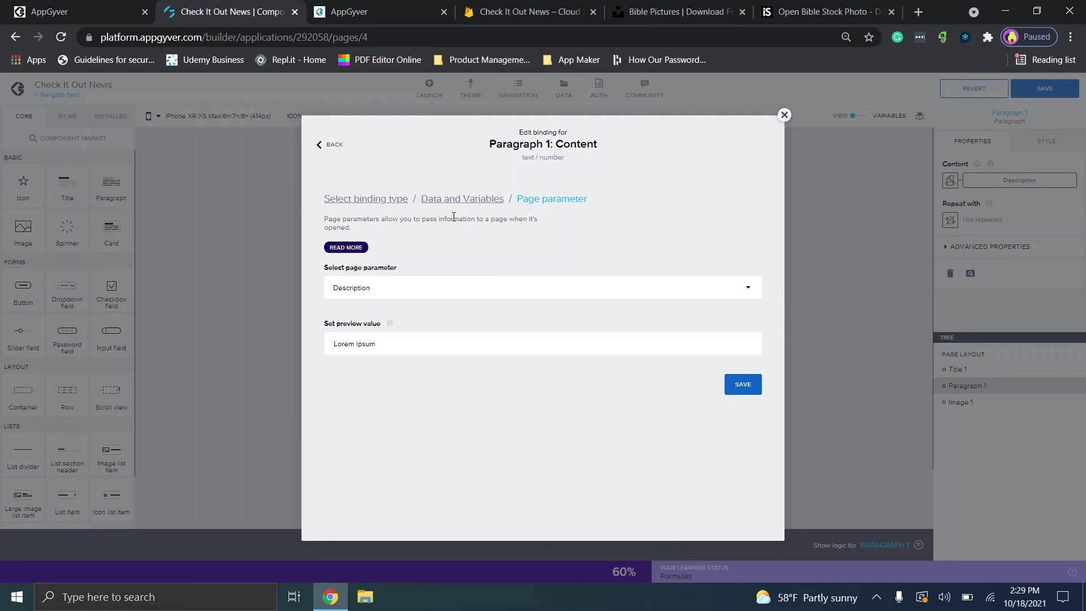
click(369, 203)
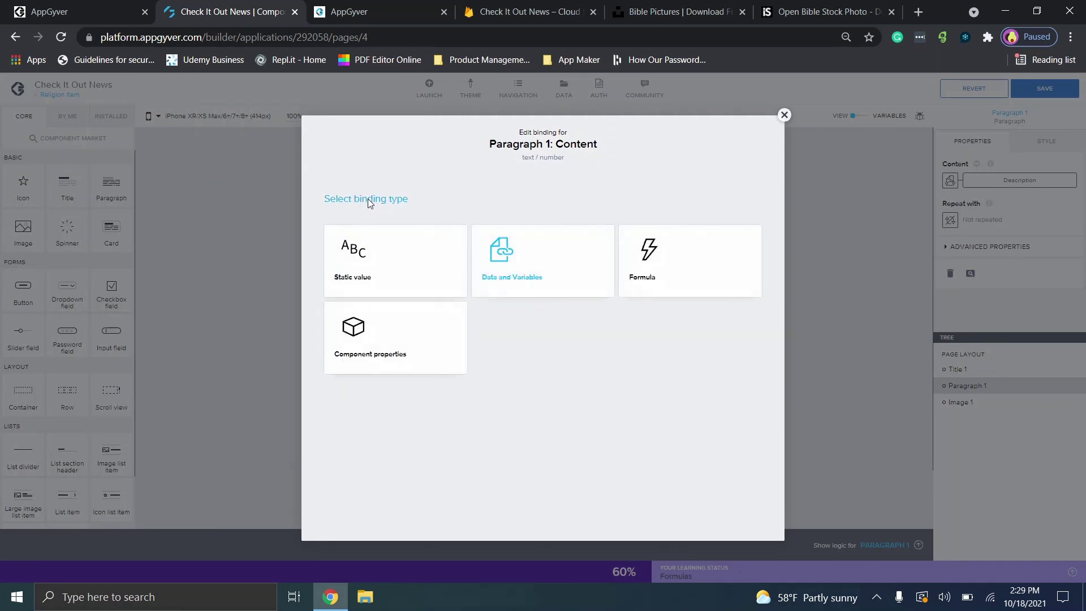
click(726, 256)
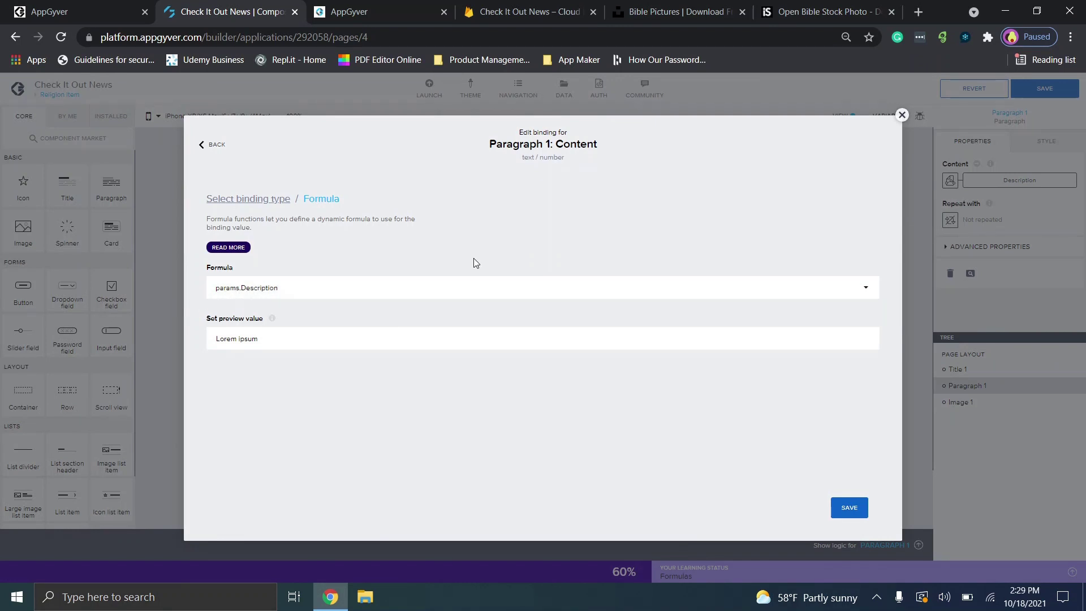
click(902, 116)
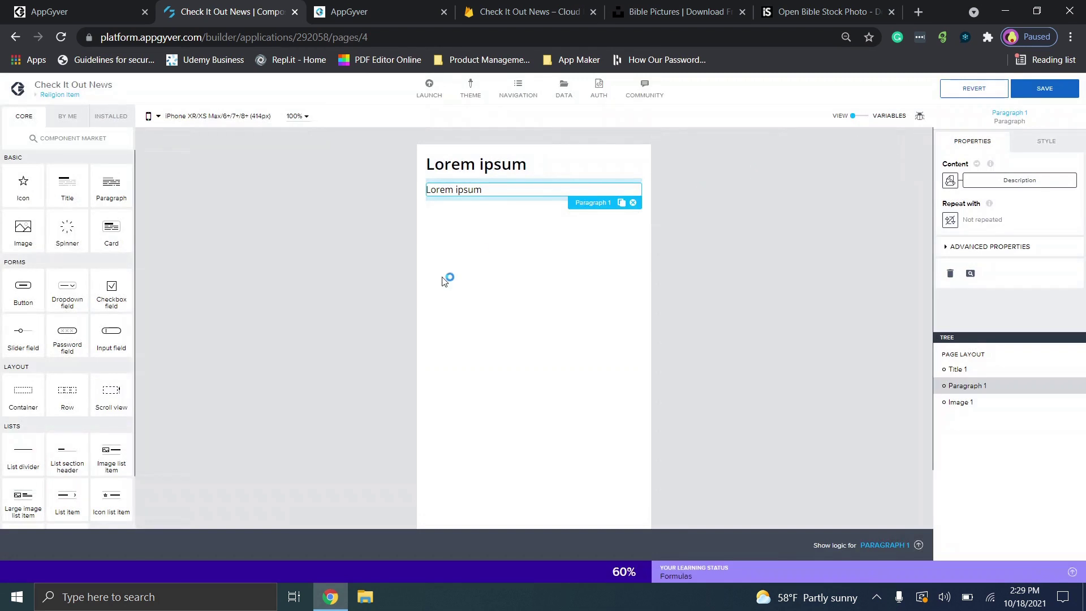
Step: Bind the image's source on the Religion Item page to the formula params.ImageURL
click(959, 402)
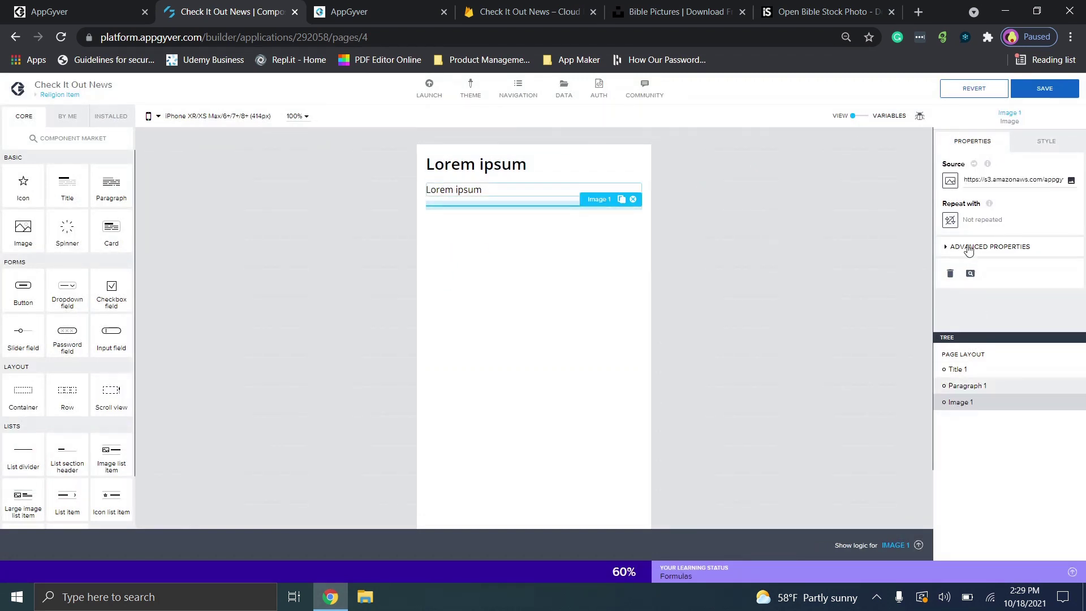
click(950, 180)
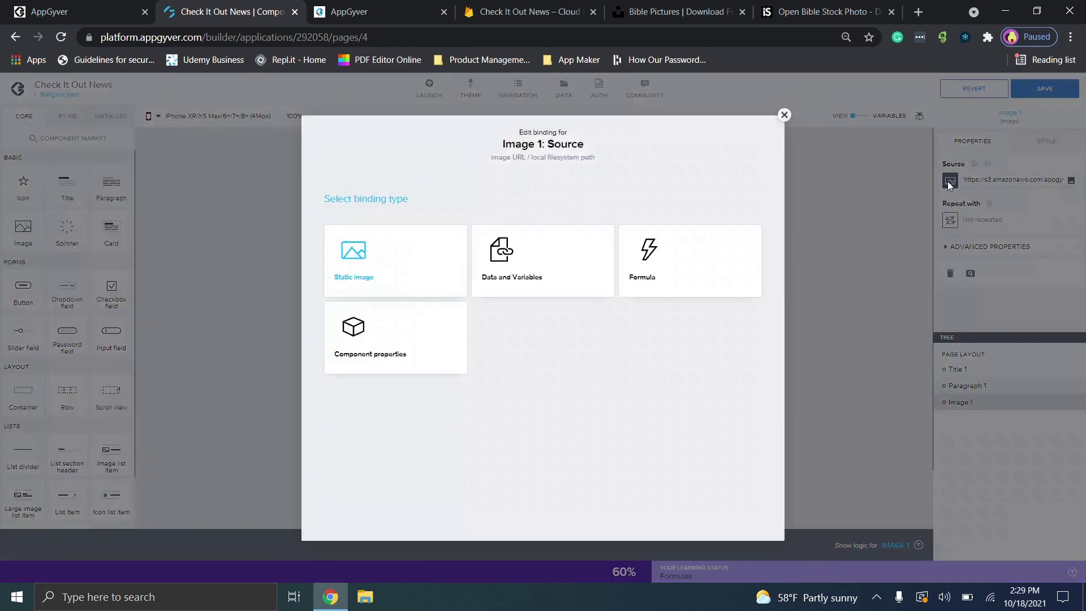
click(723, 261)
click(513, 286)
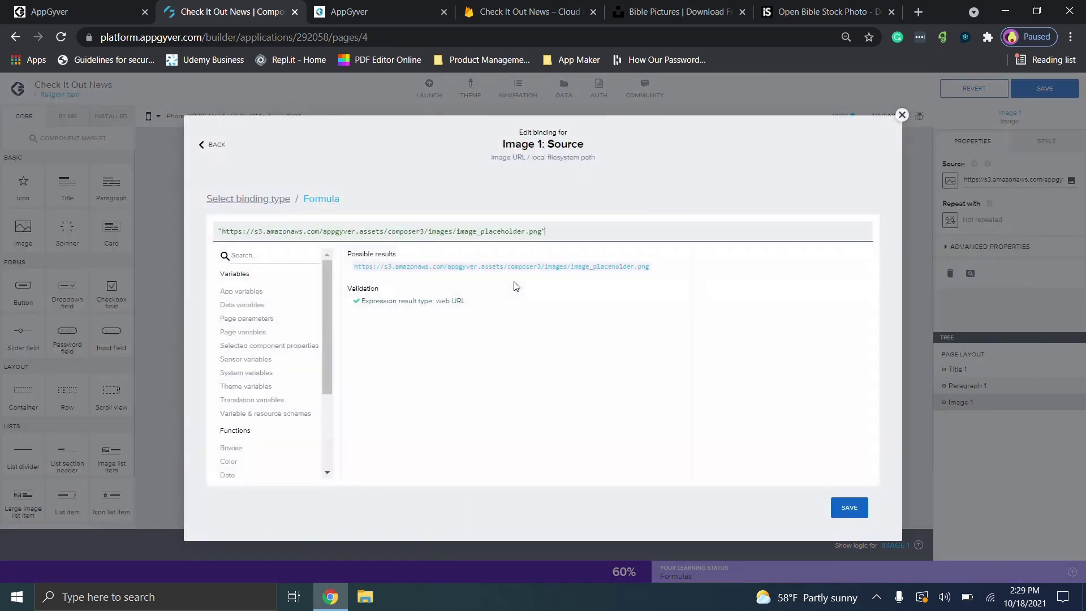
key(ctrl+a)
key(BackSpace)
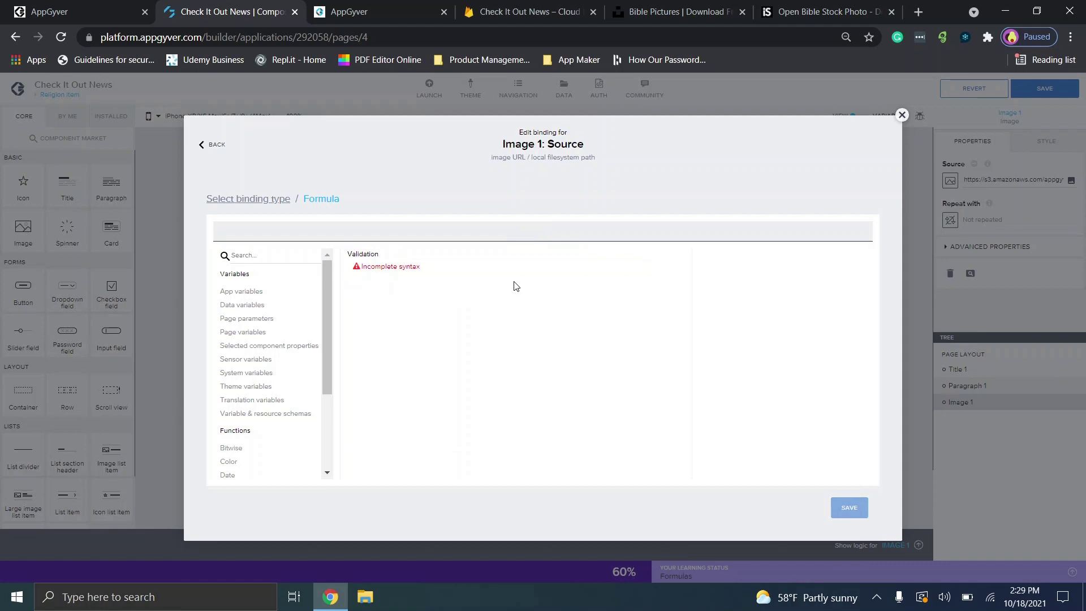
text(params)
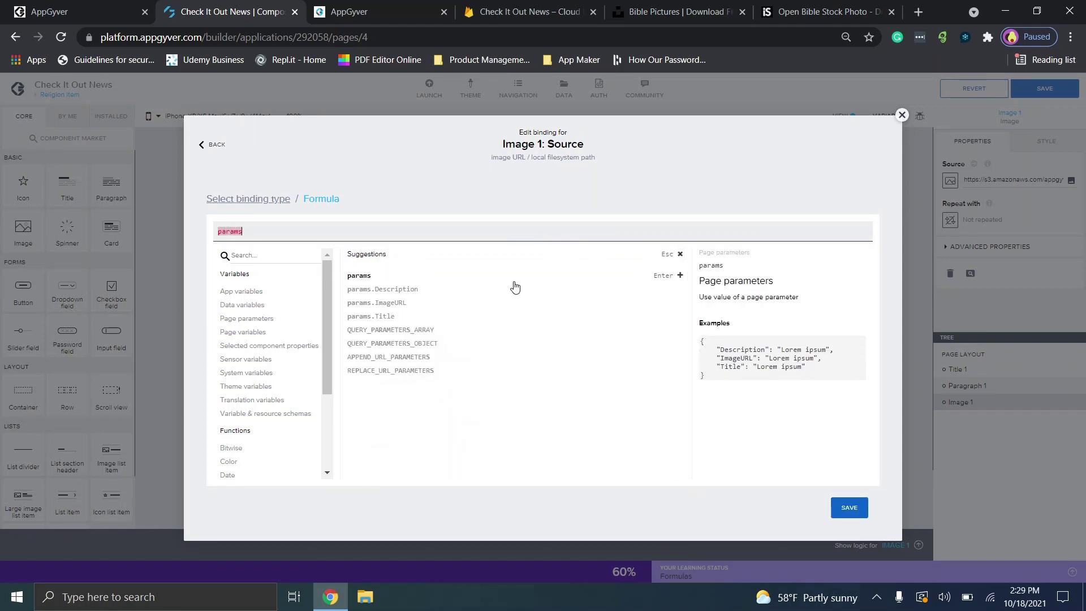
click(394, 289)
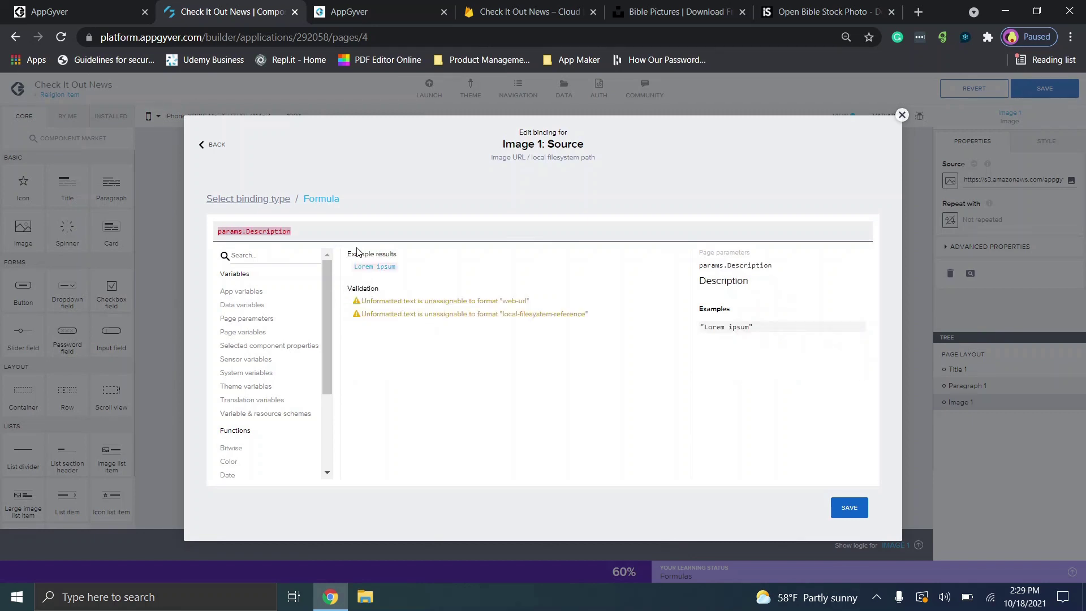
key(BackSpace)
key(BackSpace)
key(BackSpace)
key(BackSpace)
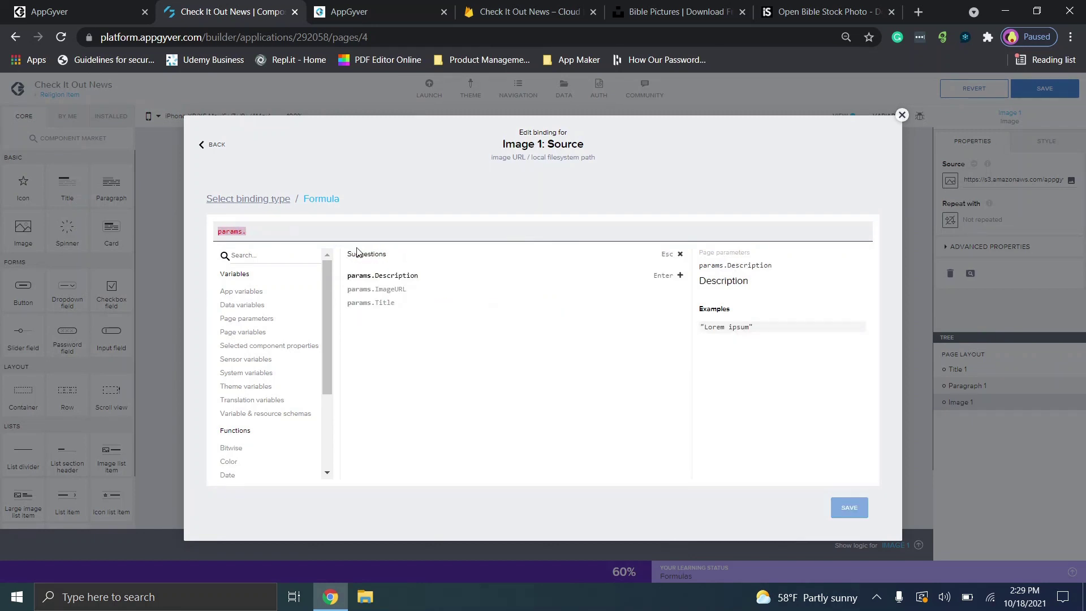
click(374, 289)
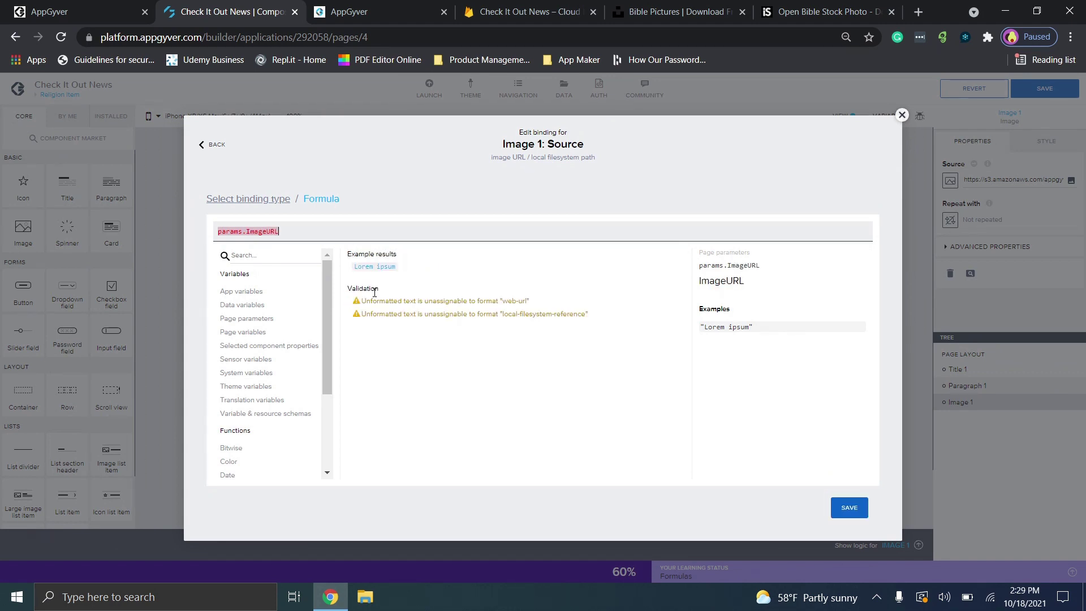
click(852, 515)
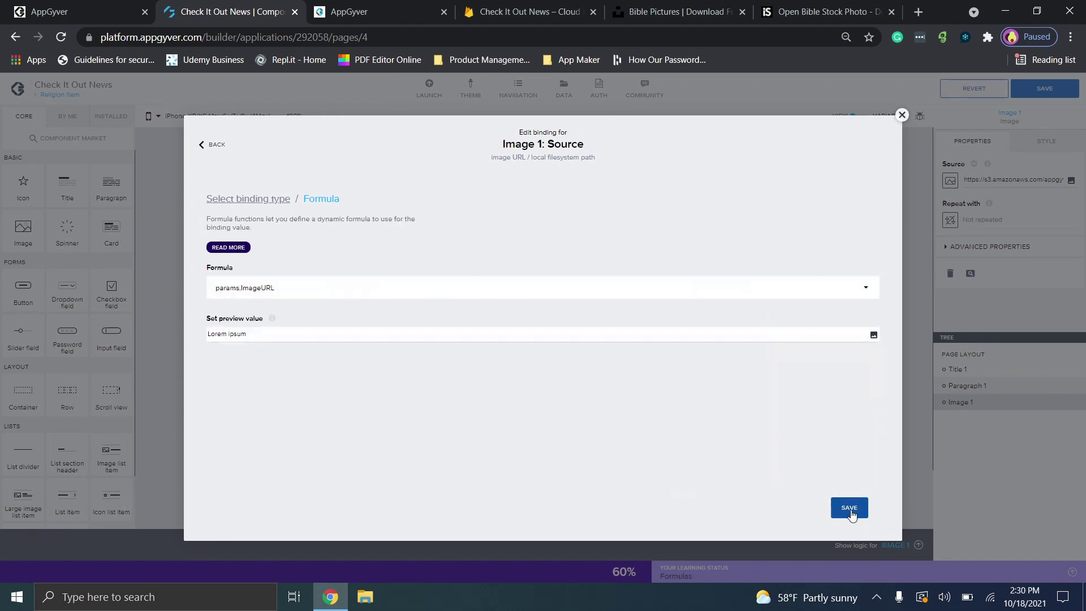
click(850, 509)
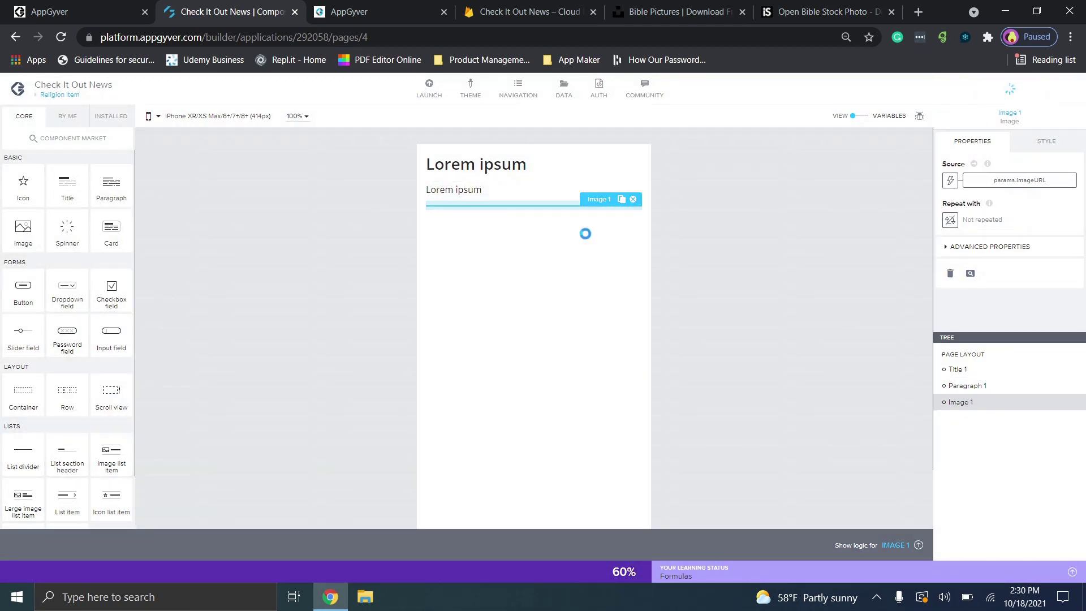
Step: Open the Religion page and show the logic canvas of its large image list item
click(59, 95)
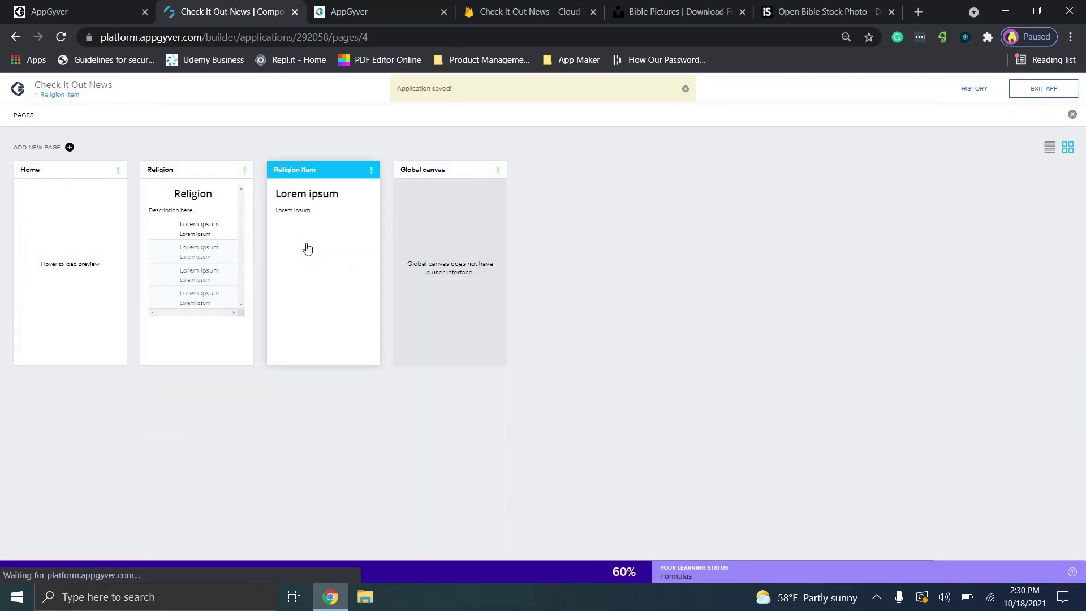
click(234, 229)
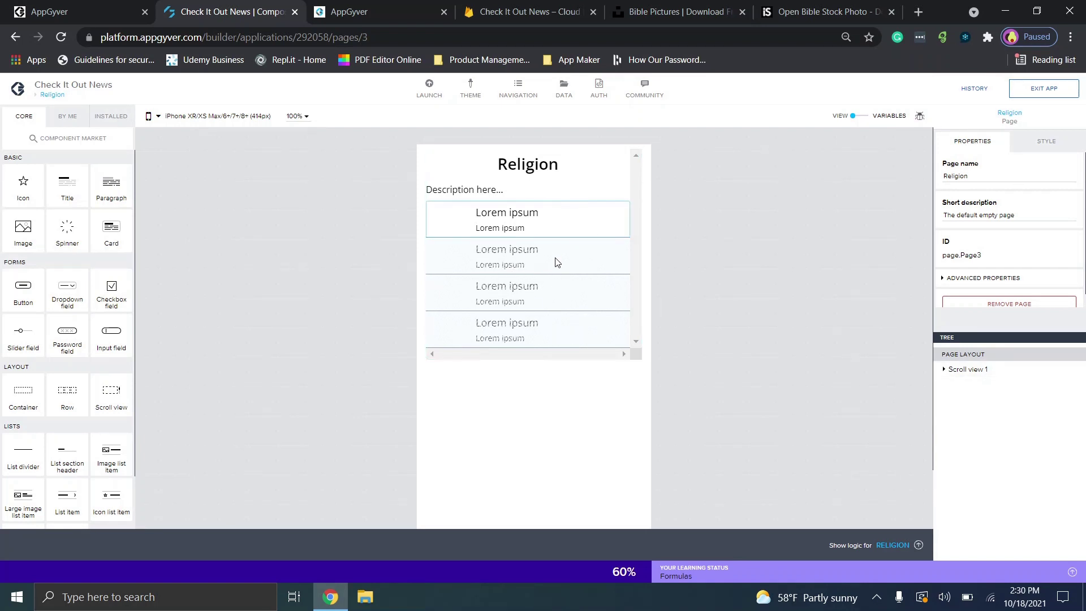
click(528, 230)
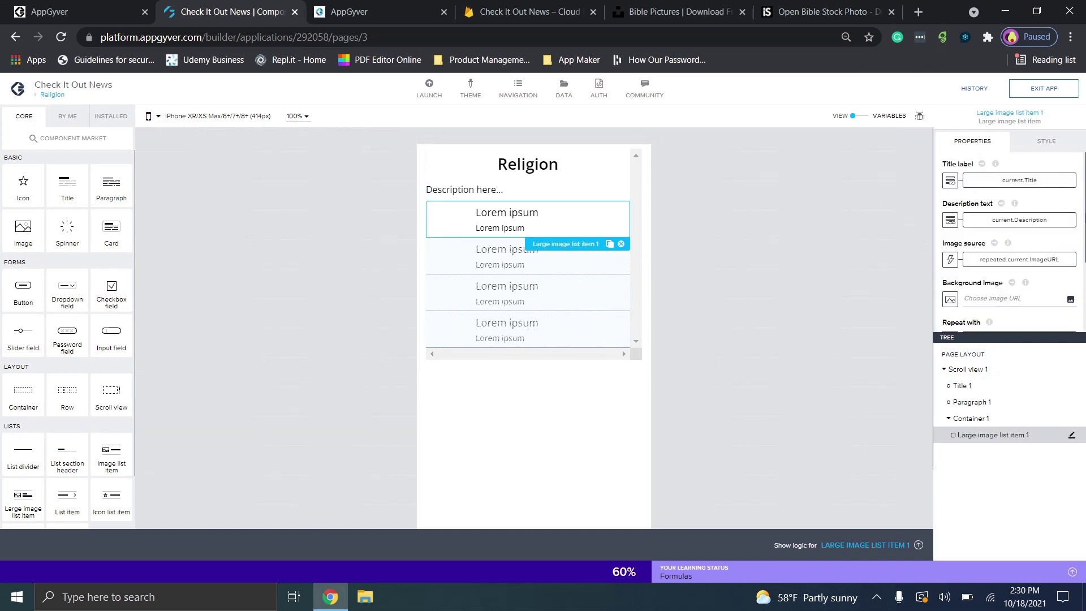
scroll(1056, 229, down, 2)
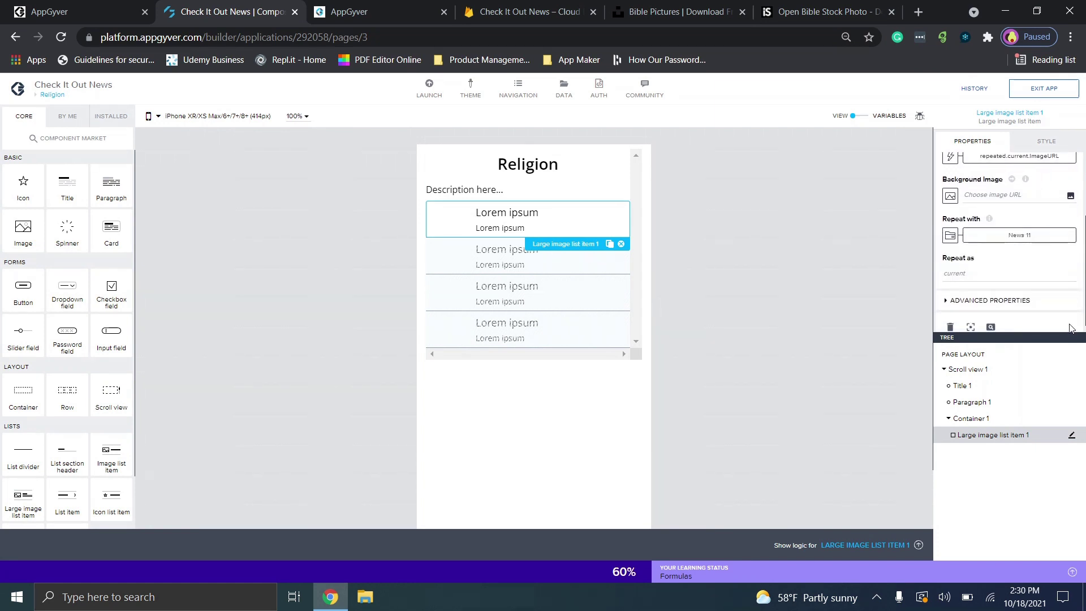
click(876, 546)
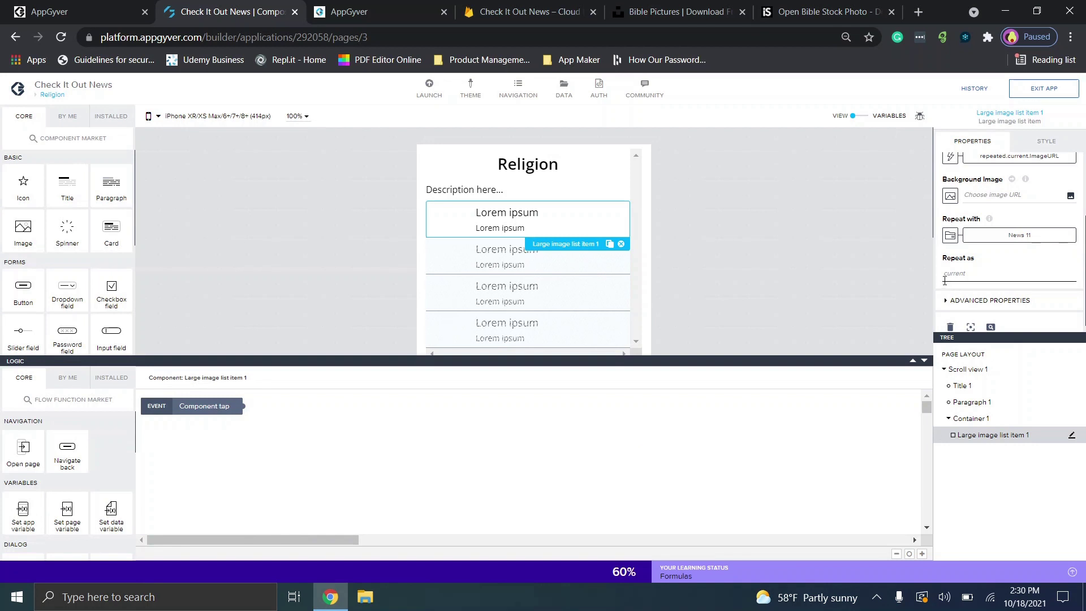
scroll(1010, 243, up, 3)
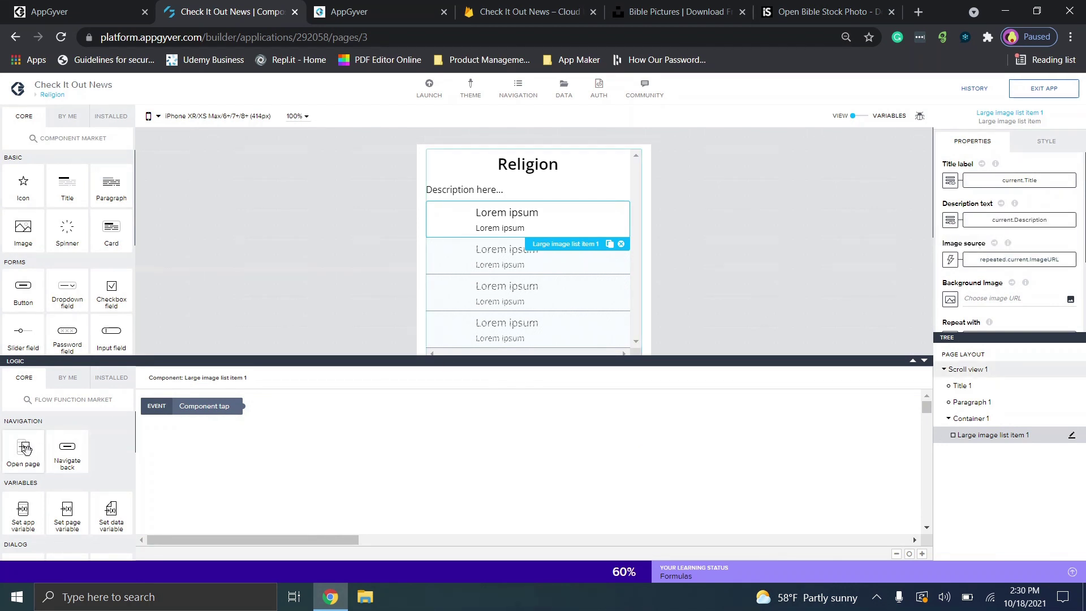
Step: Add an Open page function to the list item's logic and connect the Component tap event to it
drag(24, 448, 386, 452)
click(475, 222)
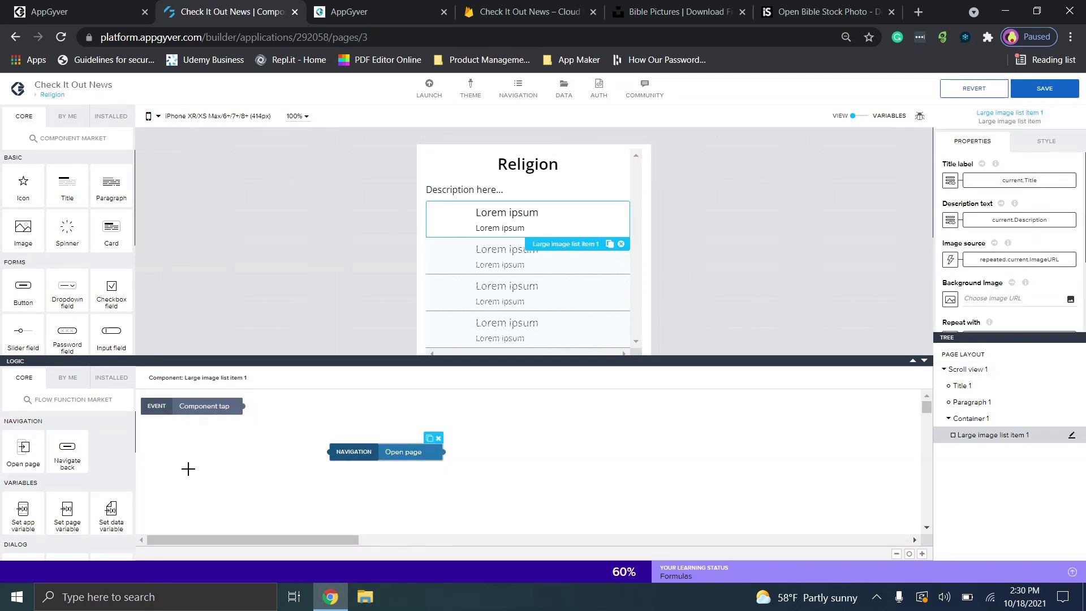
click(924, 362)
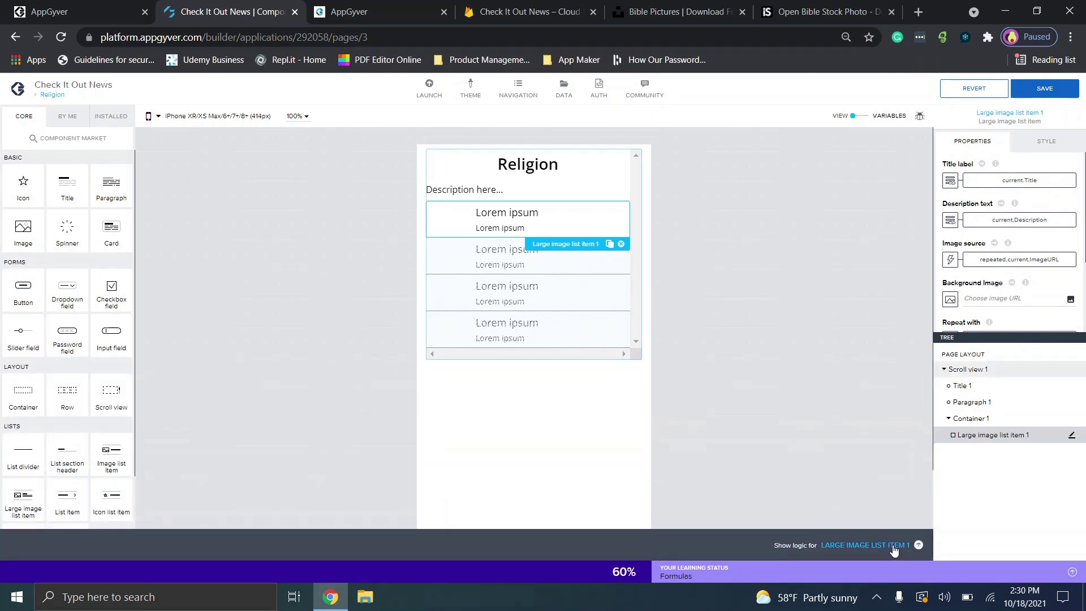
click(893, 546)
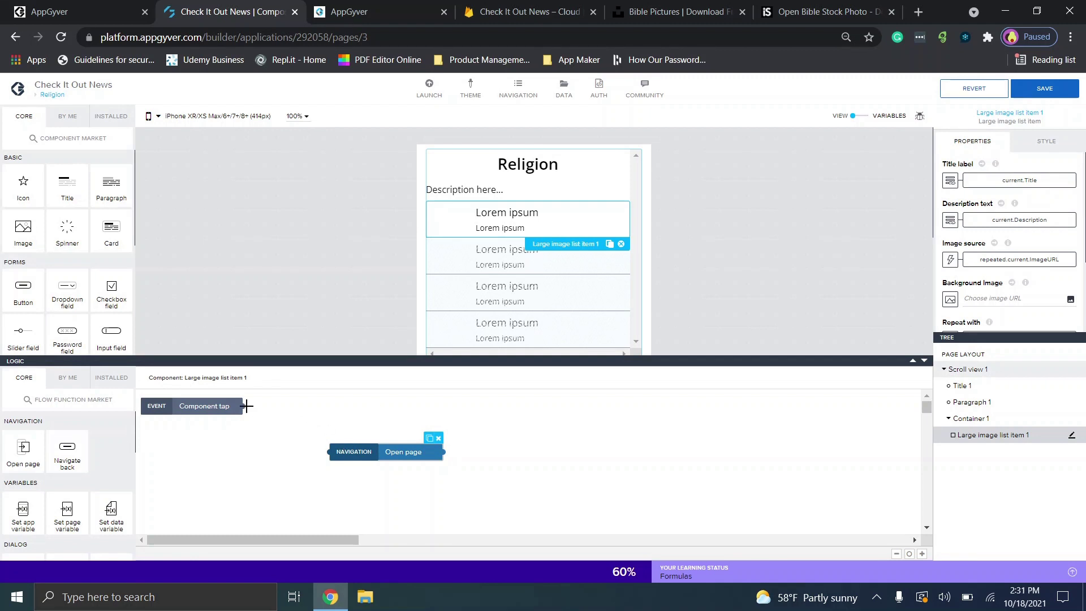
drag(245, 406, 328, 450)
click(331, 451)
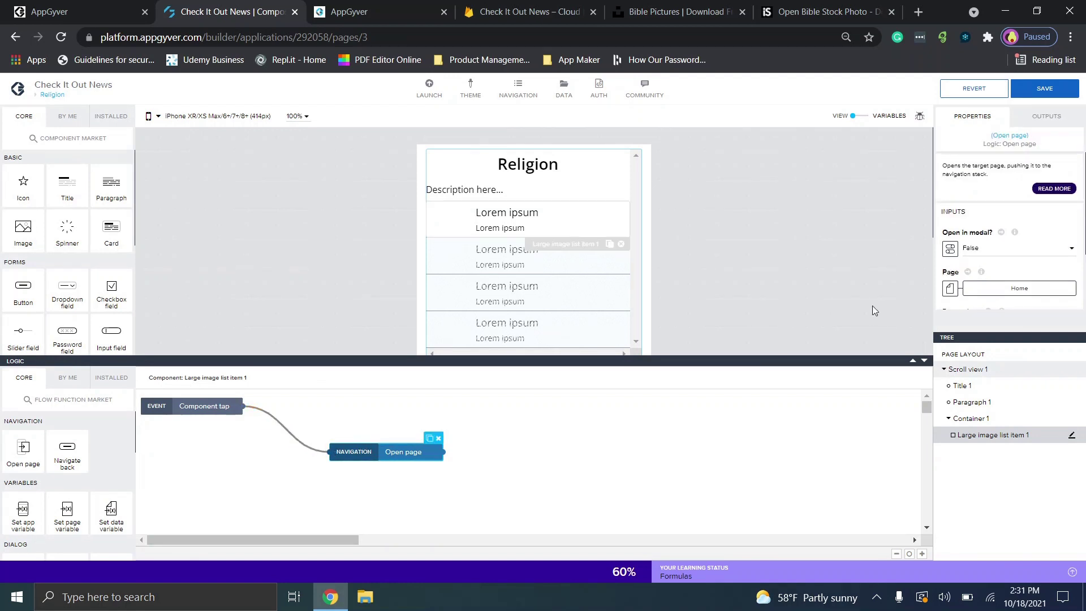
Step: Set the Open page function's target page to Religion Item and save the app
click(1028, 288)
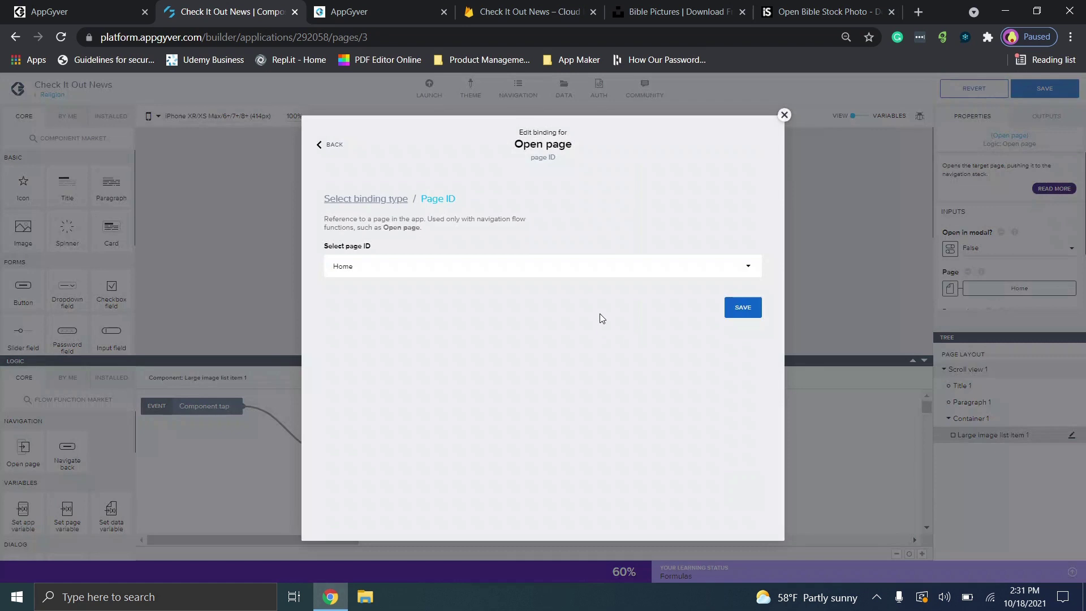
click(572, 269)
click(468, 315)
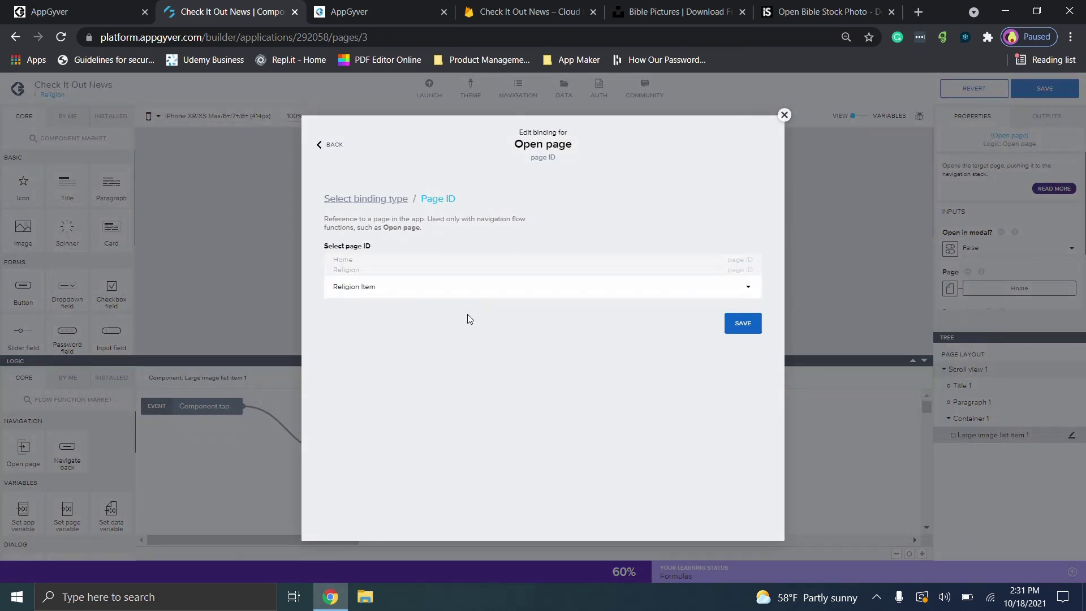
click(743, 307)
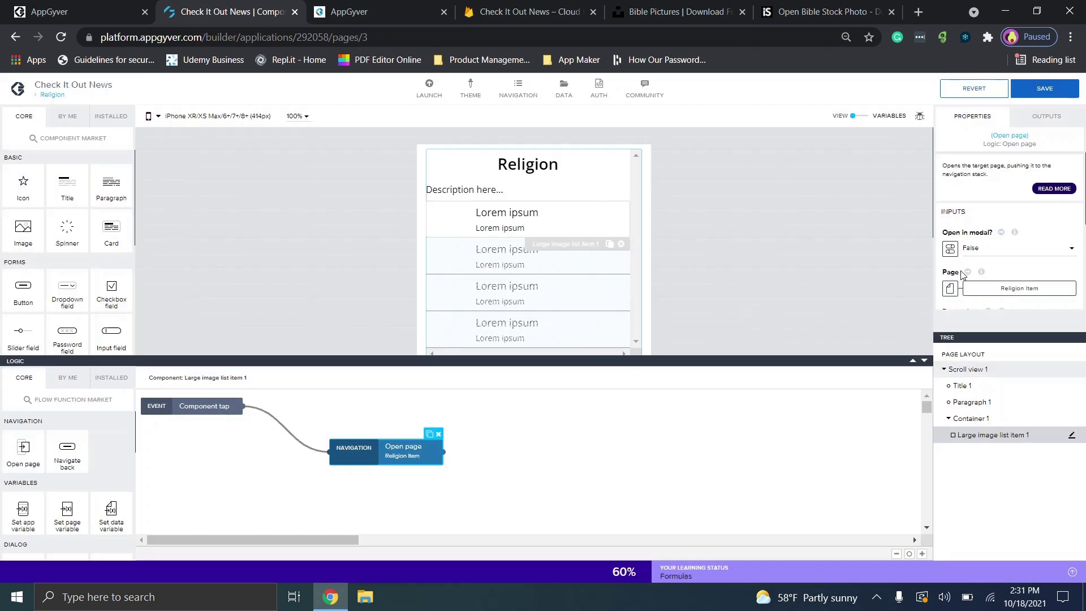
click(1046, 88)
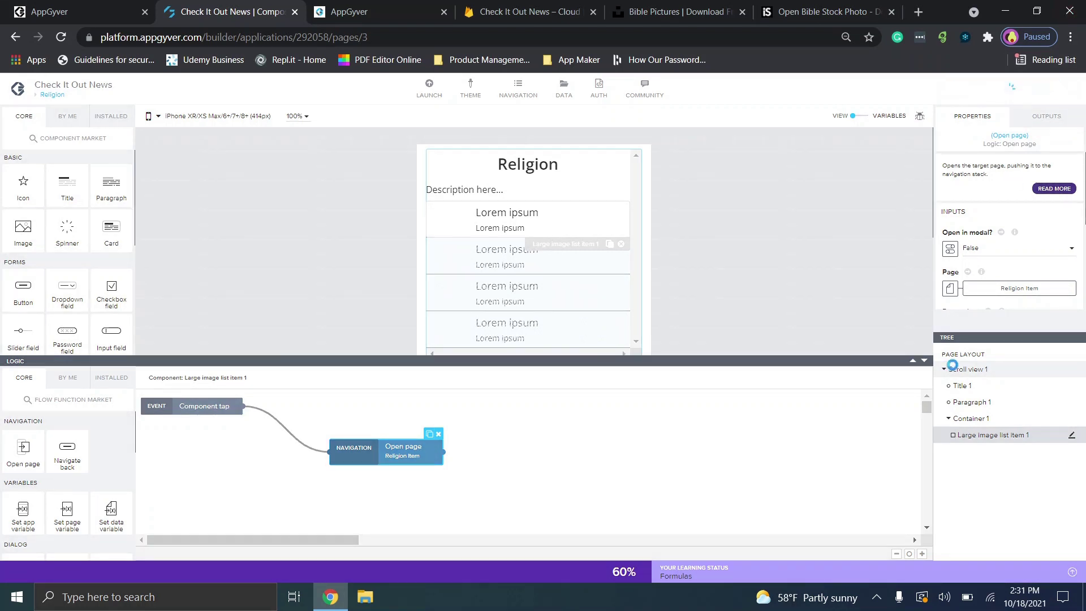
Step: Examine the large image list item's properties and style settings, including the advanced sections, on the Religion page
click(928, 370)
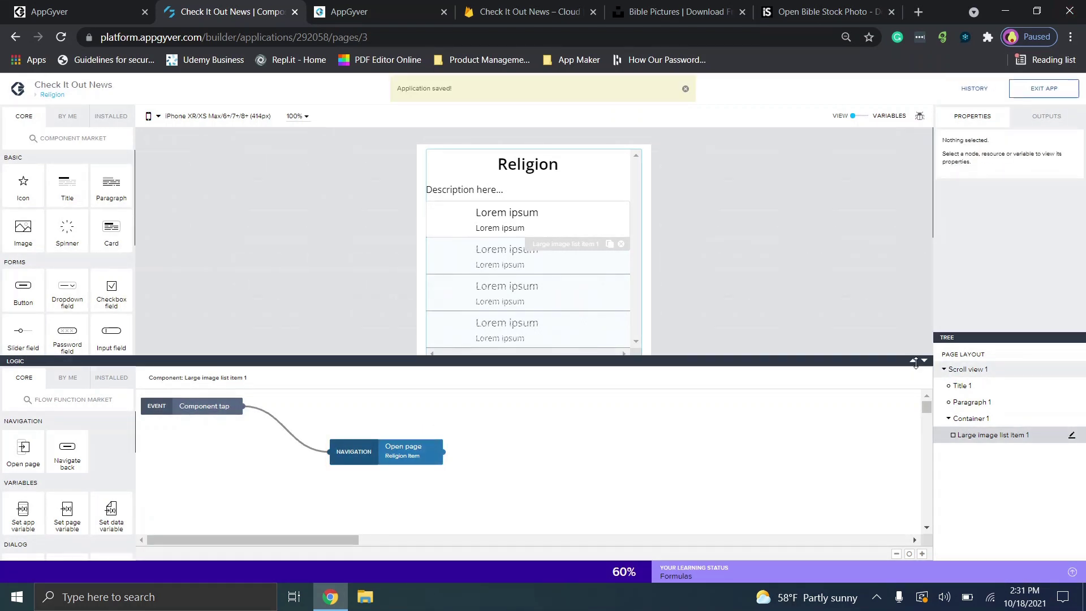
click(924, 362)
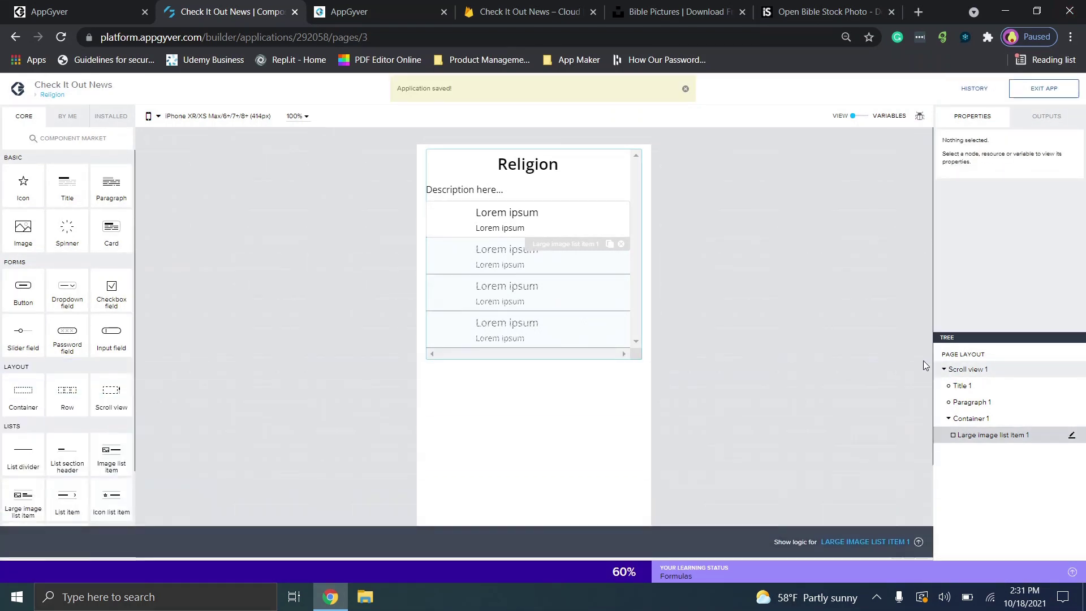
click(502, 227)
scroll(1009, 244, down, 2)
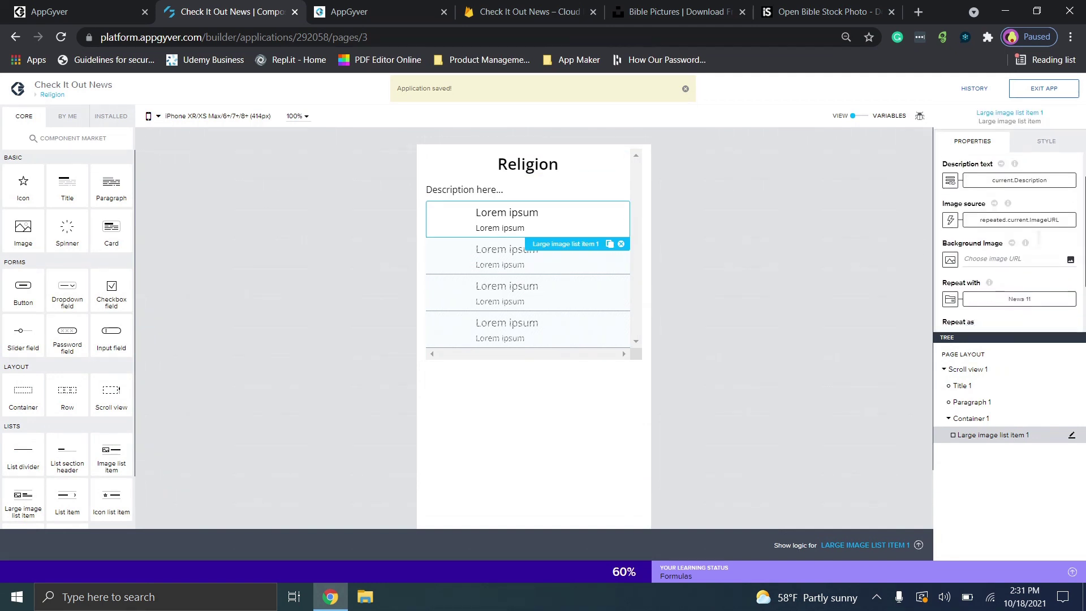
click(990, 291)
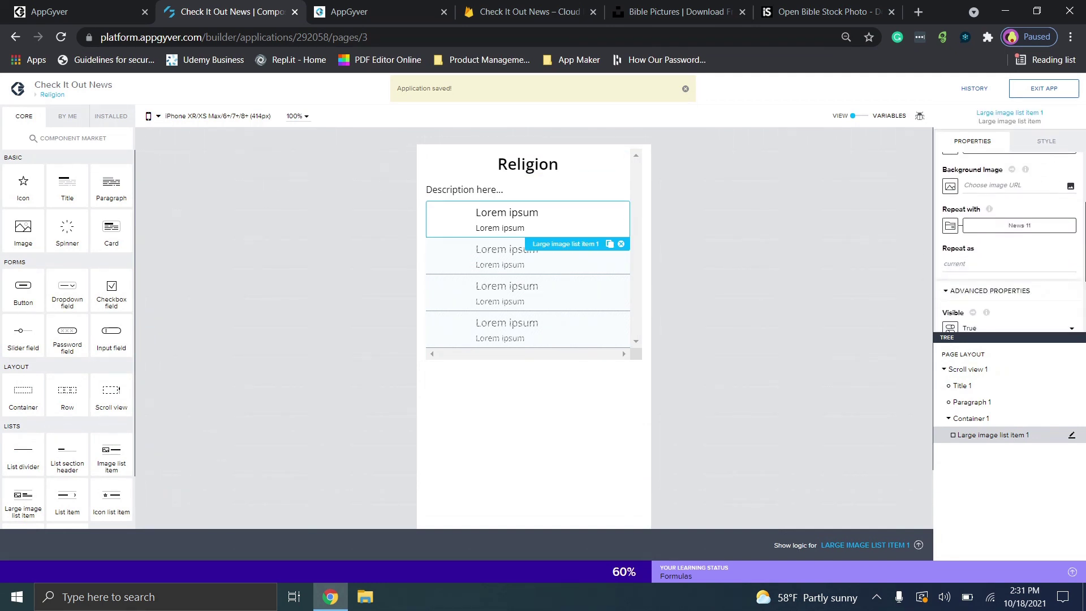
scroll(990, 254, down, 2)
scroll(1009, 244, up, 5)
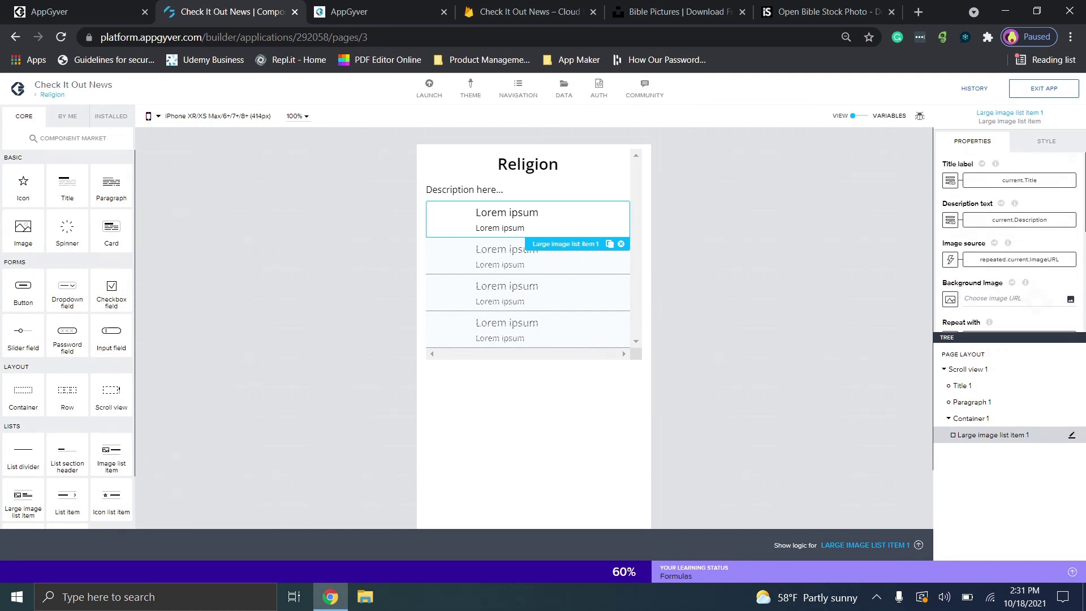
scroll(1009, 238, down, 2)
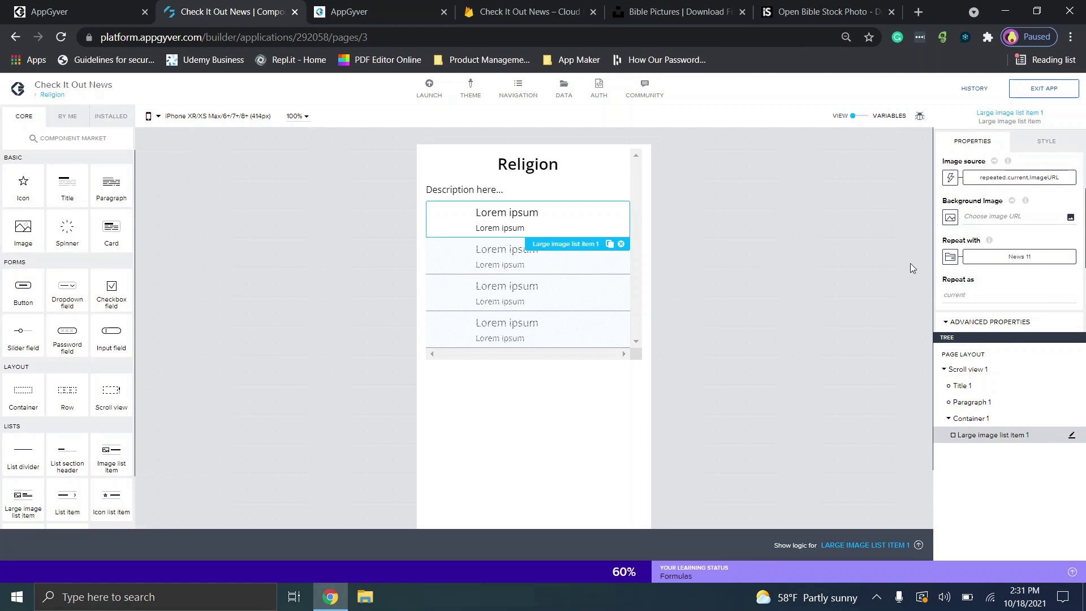
scroll(1009, 243, down, 3)
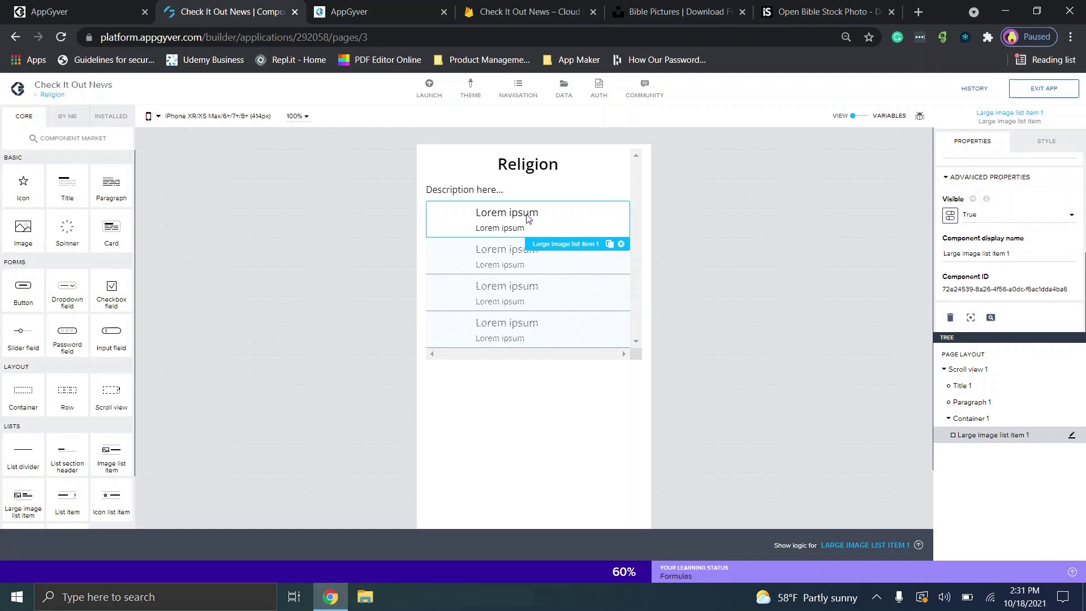
click(1045, 145)
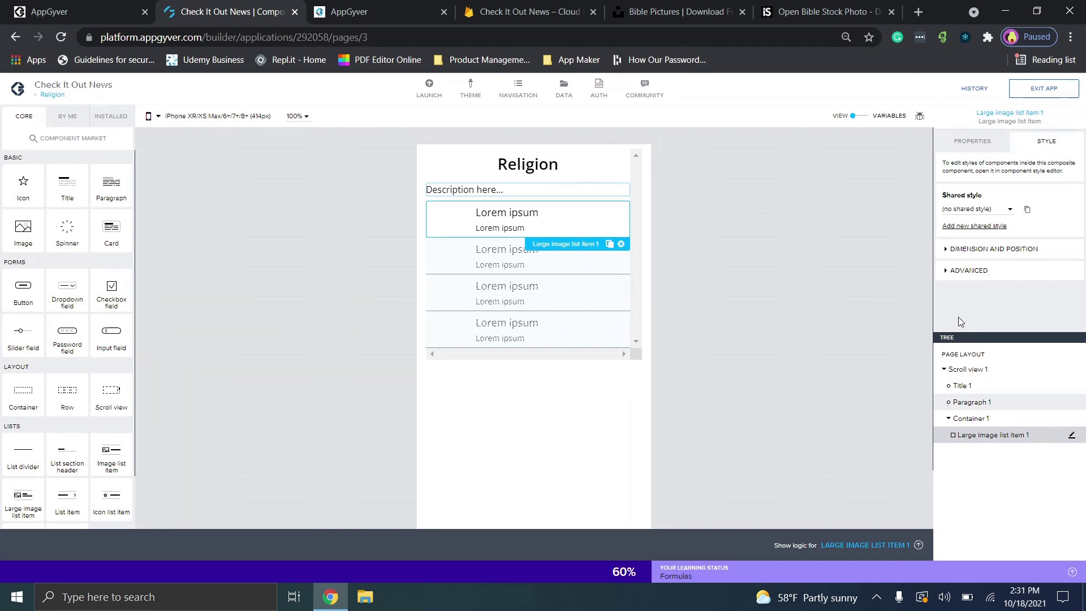
click(949, 273)
scroll(948, 280, down, 2)
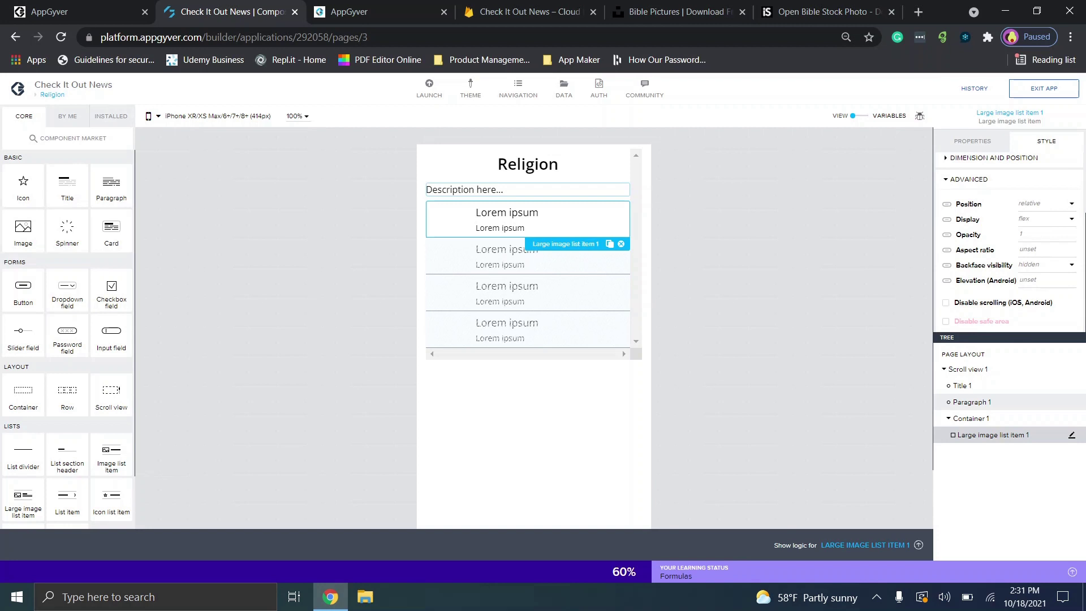
click(972, 141)
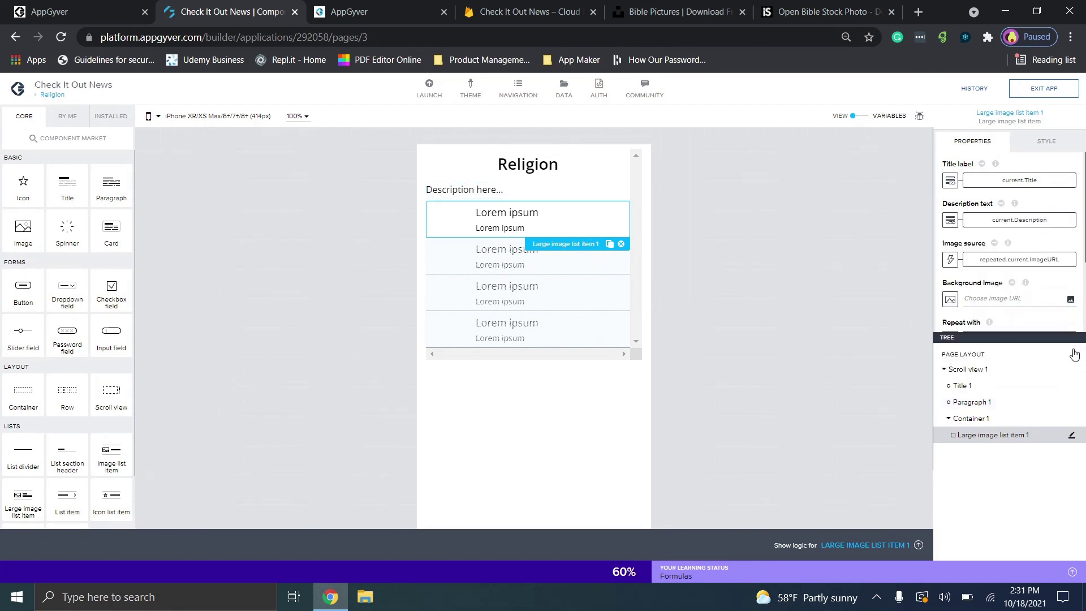
scroll(1010, 244, down, 2)
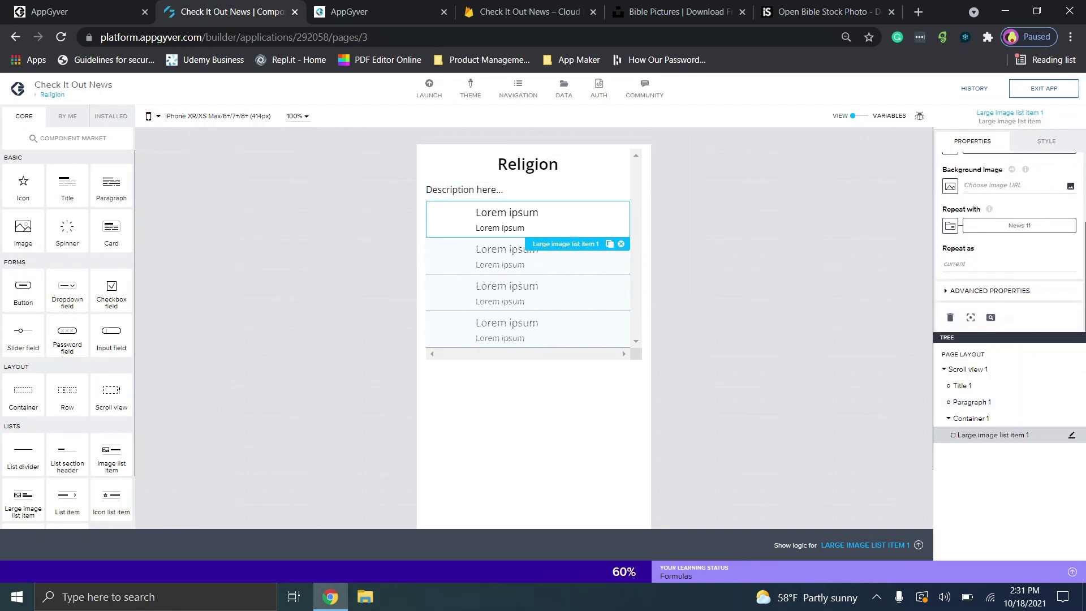
Step: Show the large image list item's logic and bring up the input parameters of its Open page function
click(990, 290)
scroll(989, 254, down, 2)
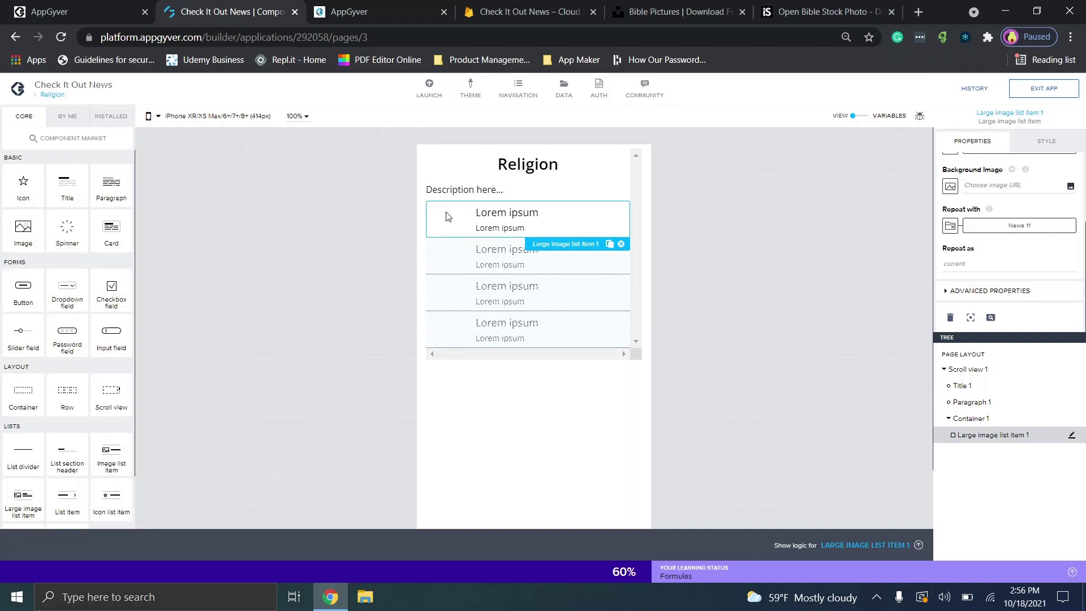
click(871, 543)
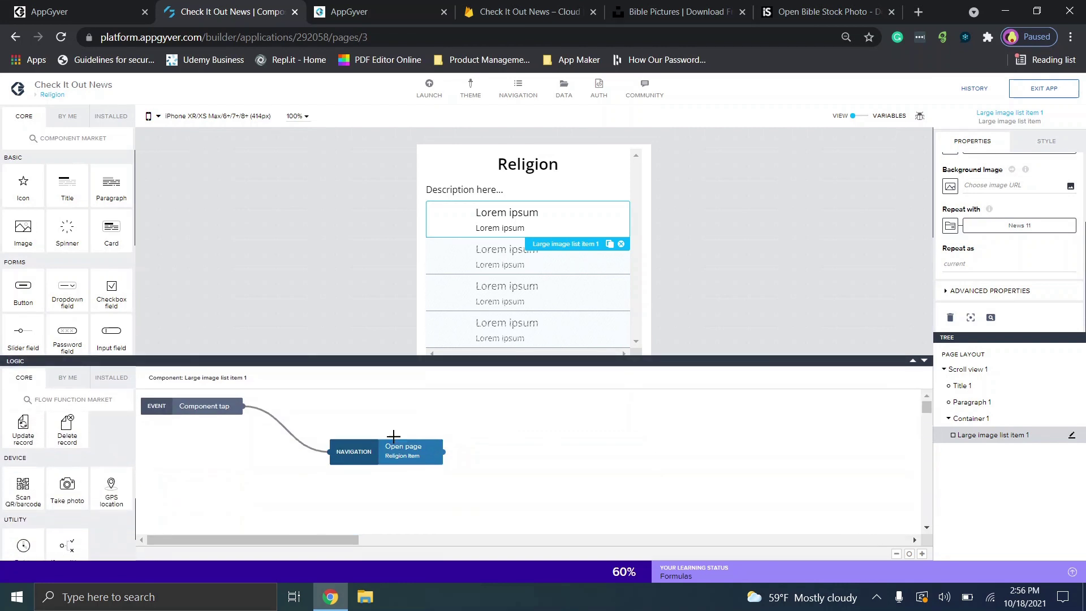
click(345, 447)
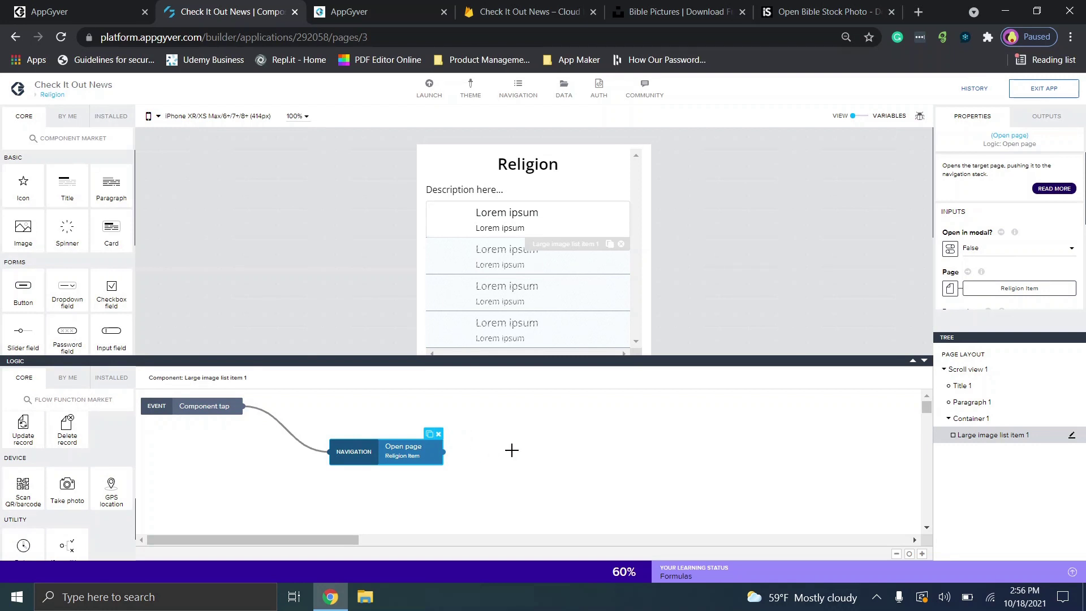
scroll(1009, 227, down, 3)
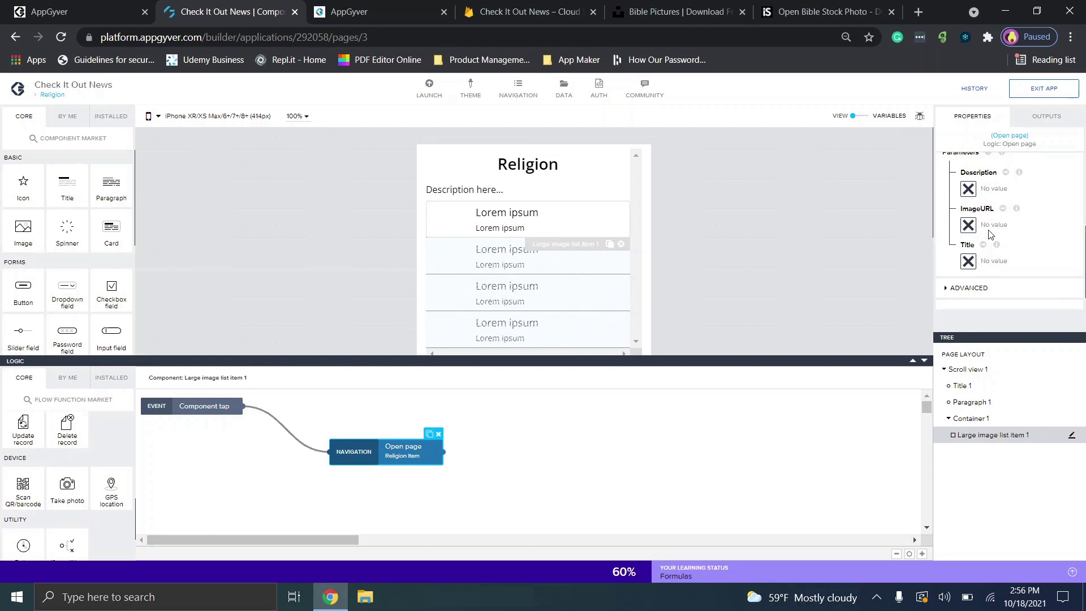
click(974, 262)
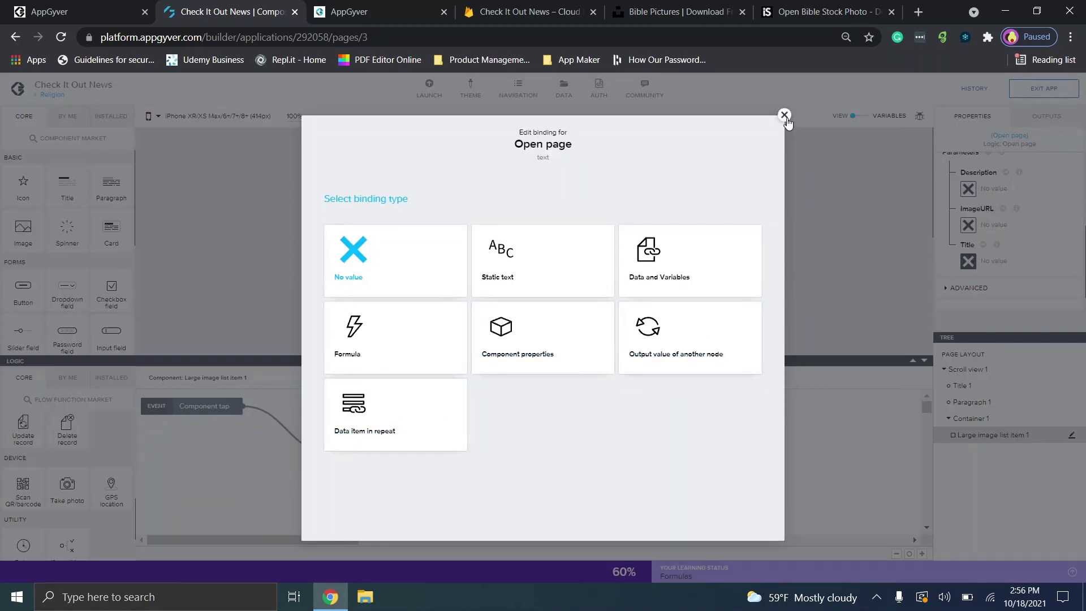
click(785, 115)
scroll(1007, 237, up, 1)
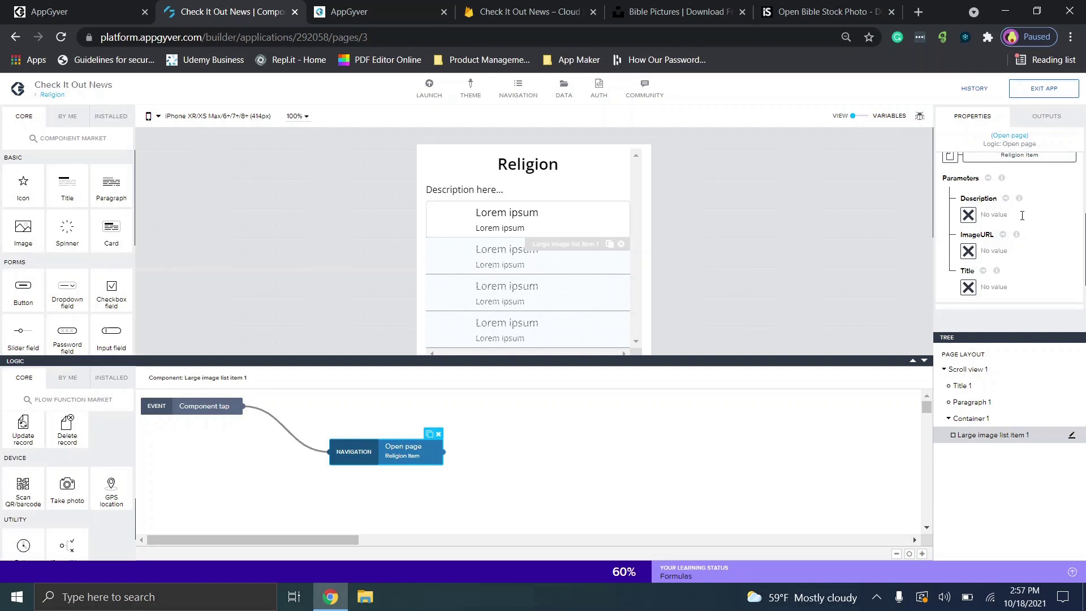
Step: Bind the Open page function's Description parameter to the data item in repeat current.Description
click(967, 215)
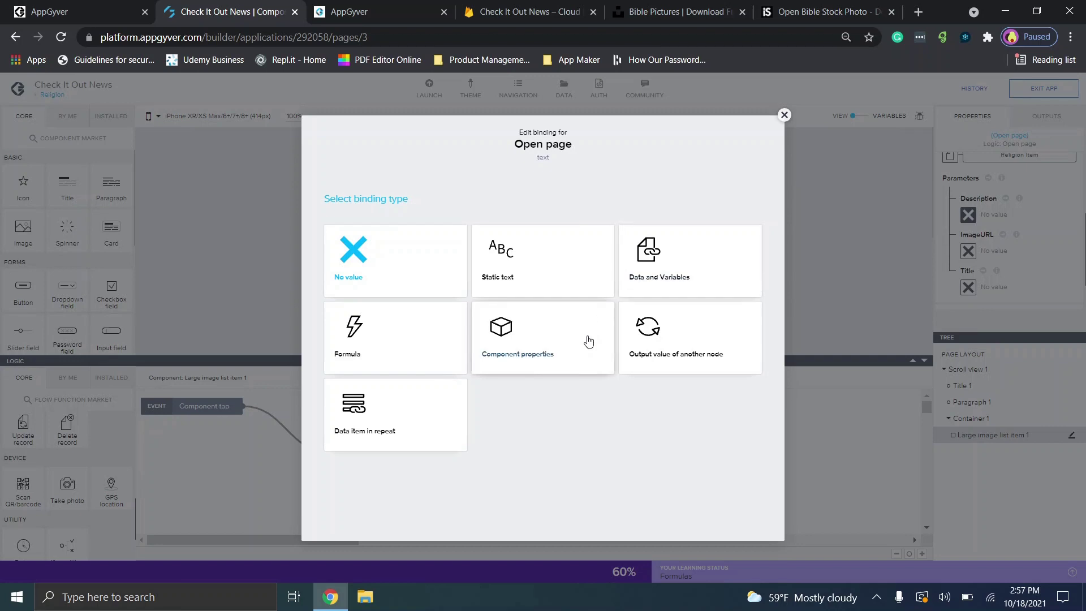
click(374, 421)
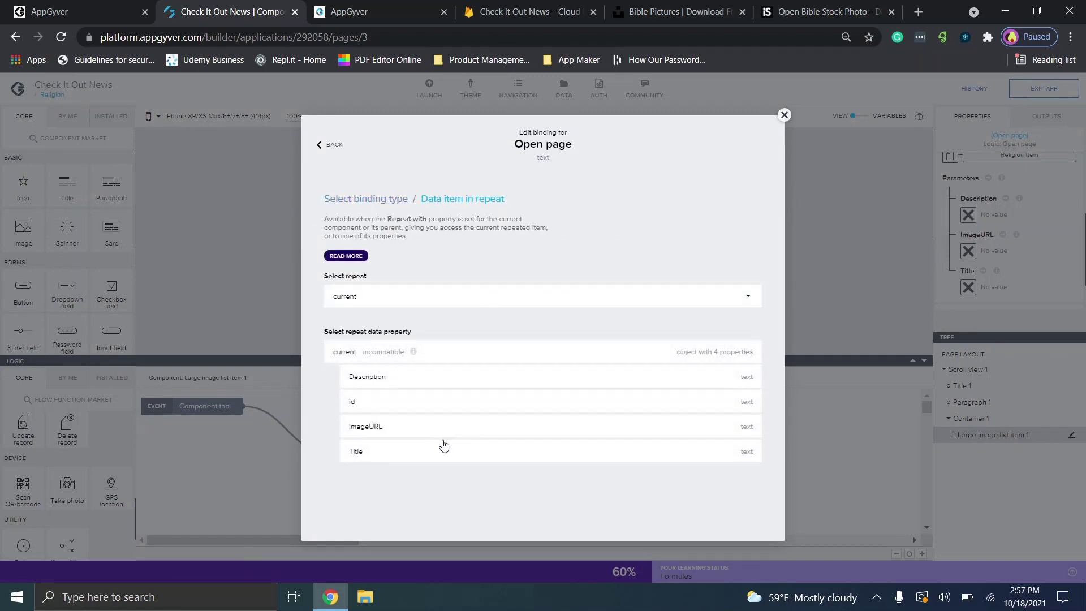
click(432, 377)
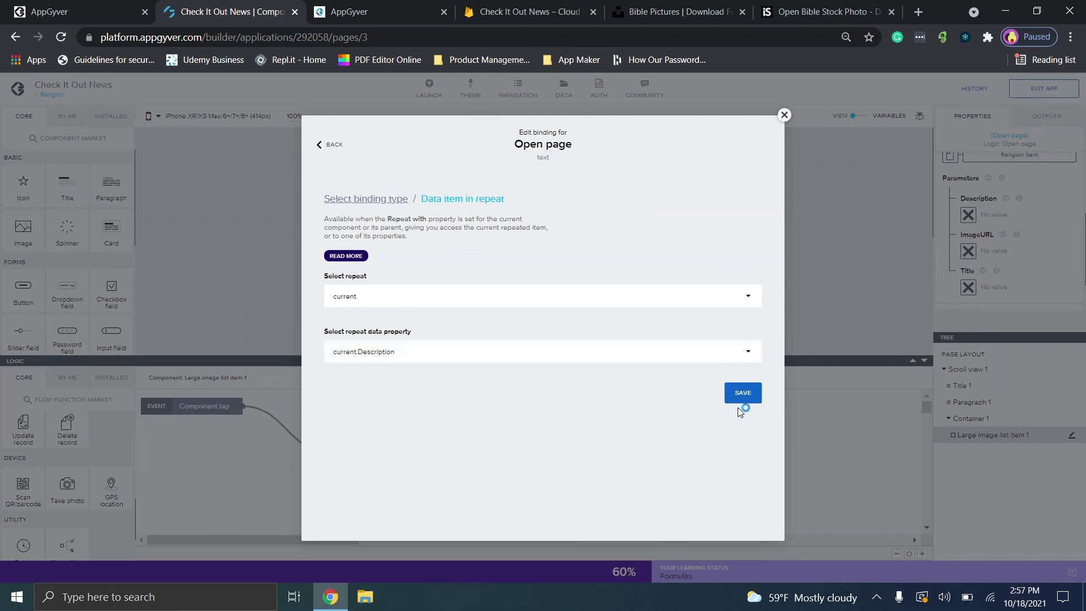
click(739, 395)
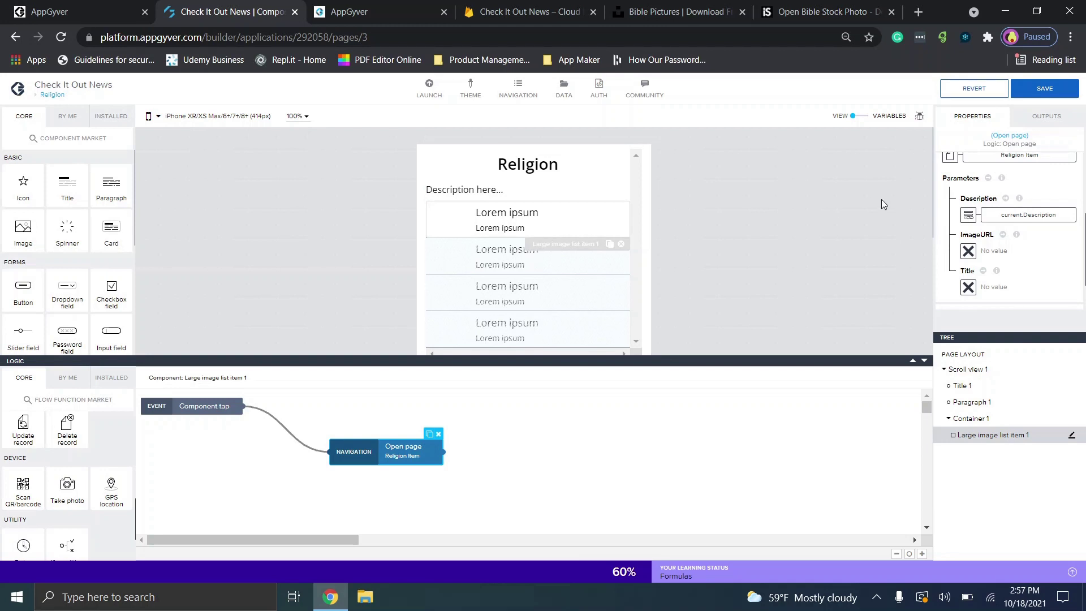
Step: Bind the Open page function's ImageURL parameter to the data item in repeat current.ImageURL
click(972, 250)
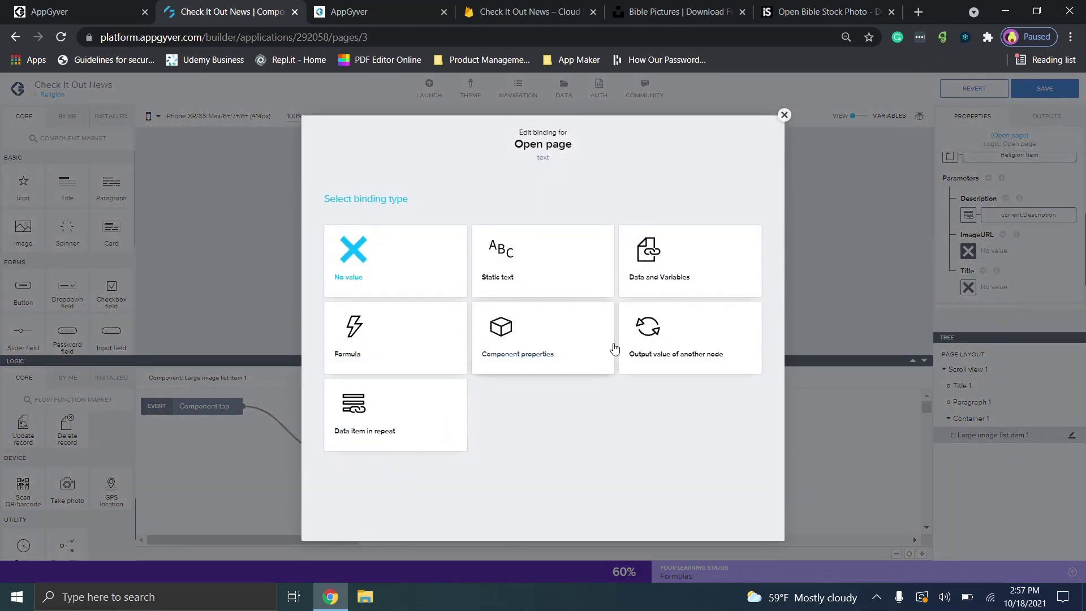
click(358, 416)
click(379, 297)
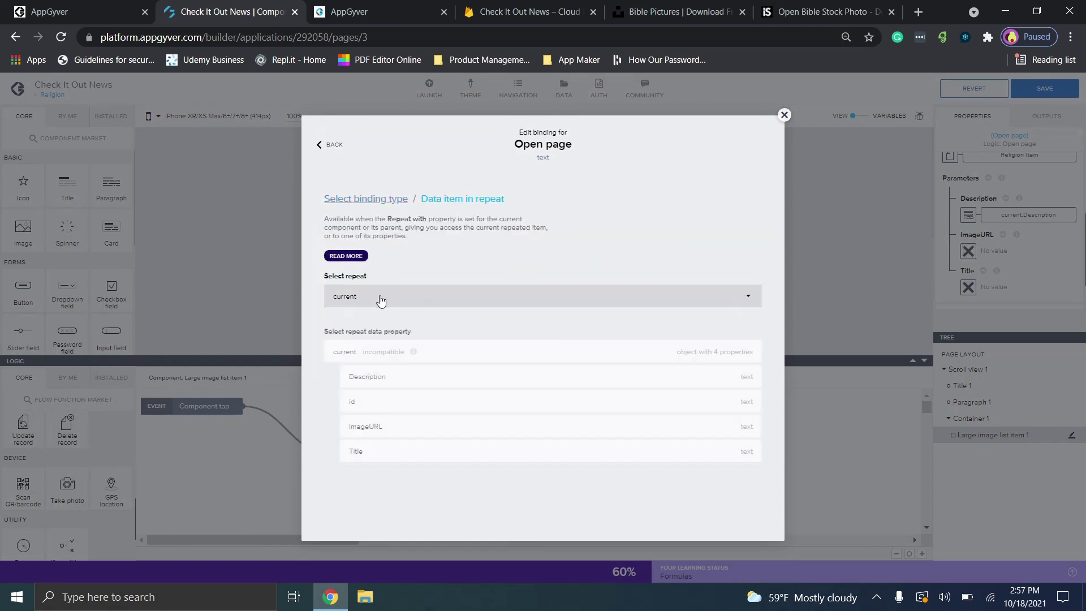
click(418, 426)
click(733, 403)
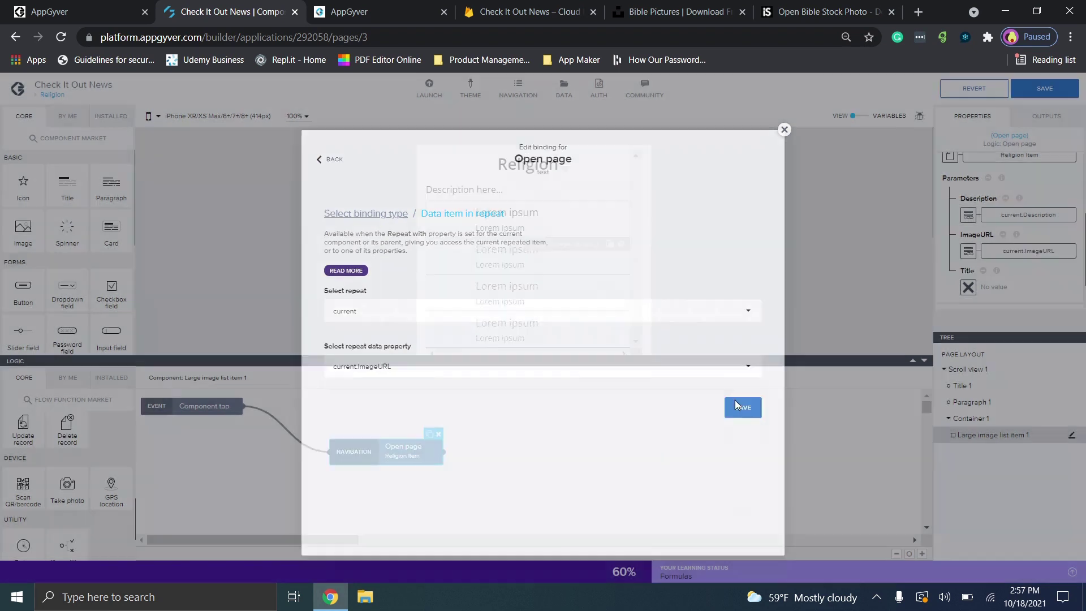
Step: Bind the Open page function's Title parameter to the data item in repeat current.Title and save the app
click(968, 288)
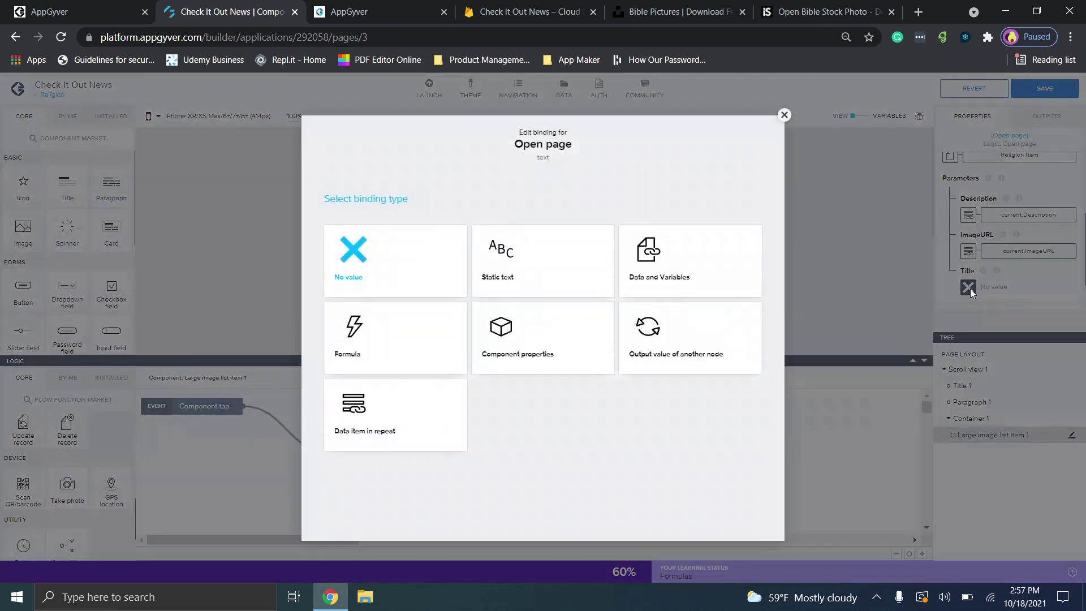
click(363, 434)
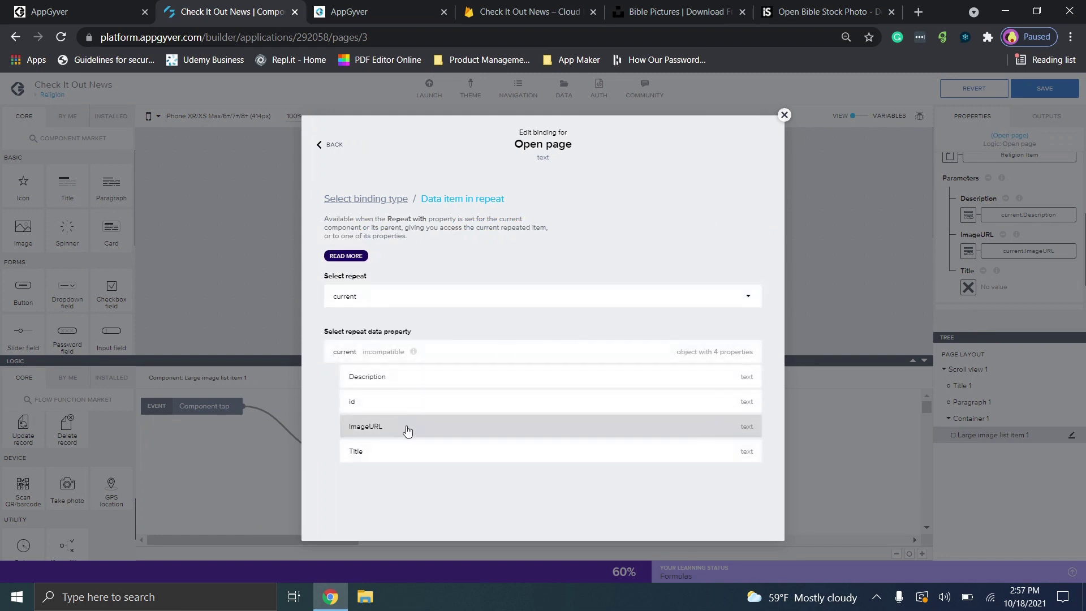
click(402, 448)
click(739, 402)
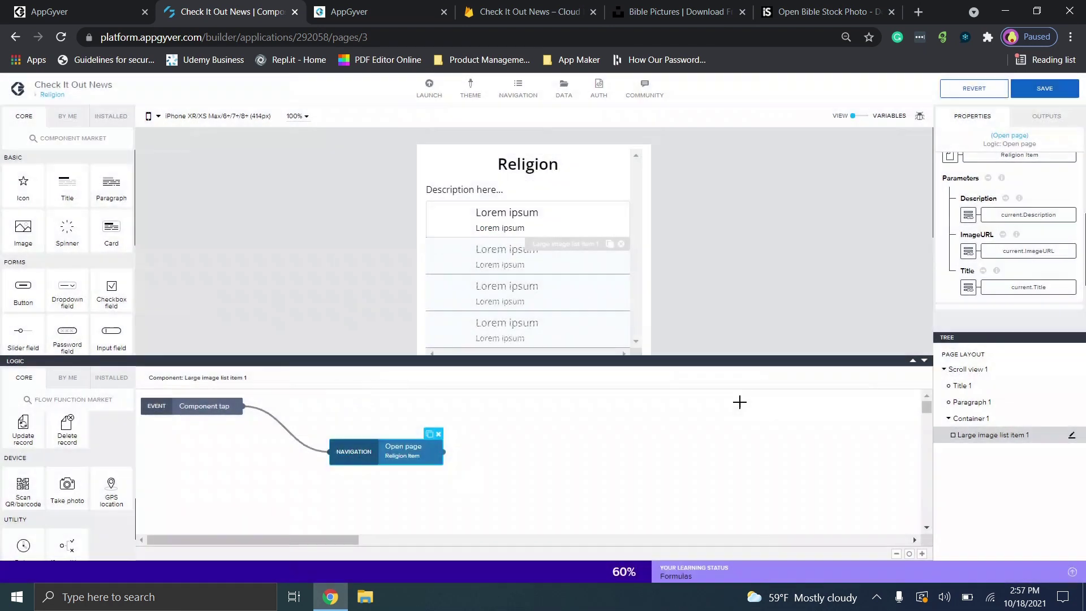
click(1030, 95)
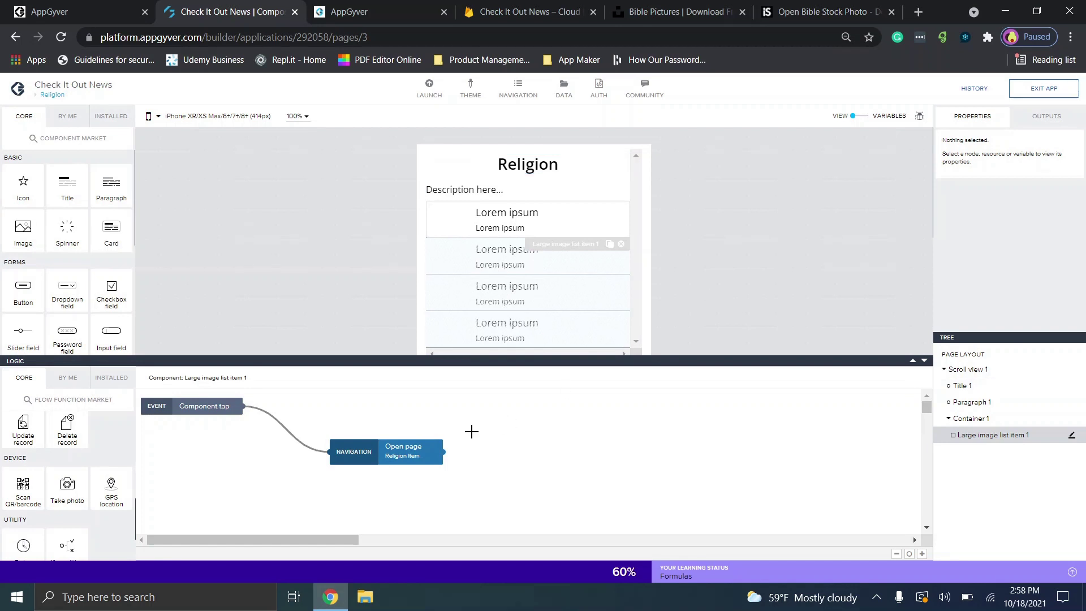
Step: Review the Open page function's parameter bindings and compare them with the Newest update document's fields in Cloud Firestore
click(490, 210)
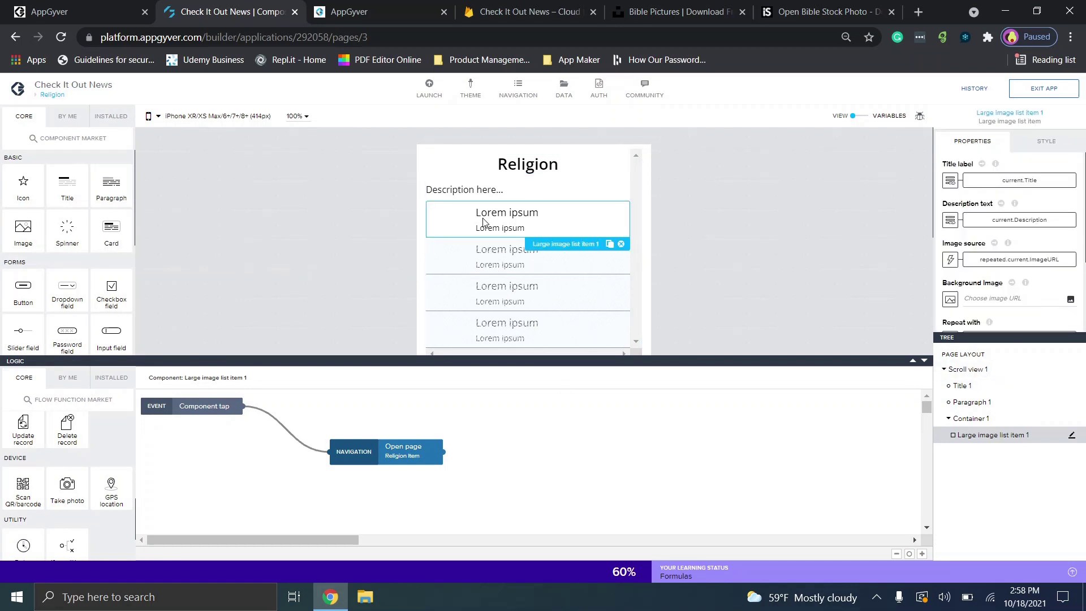
click(410, 449)
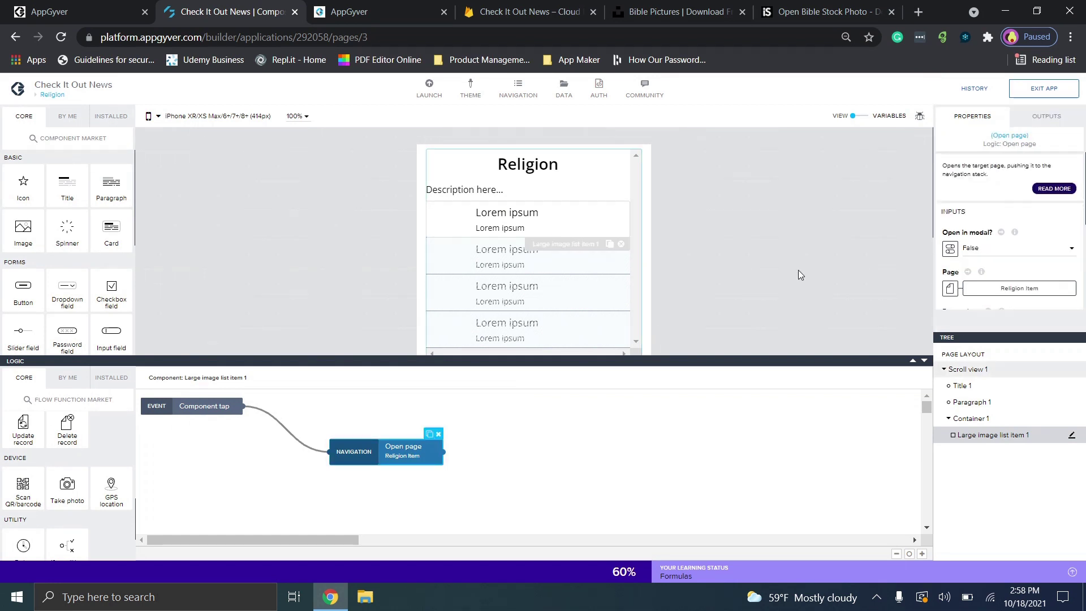
scroll(1009, 227, down, 5)
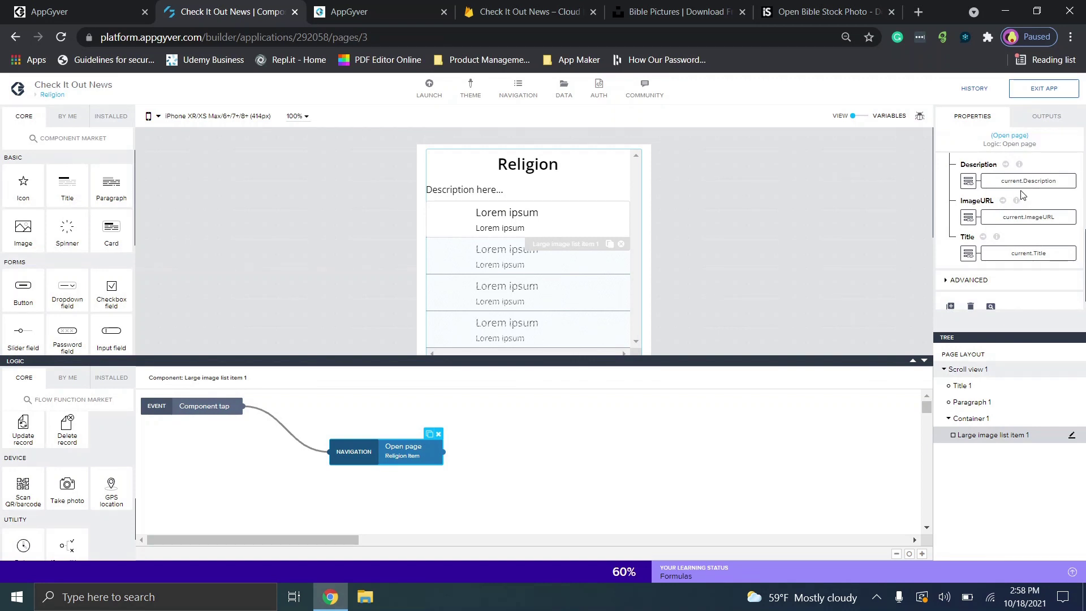
mouse_move(1018, 202)
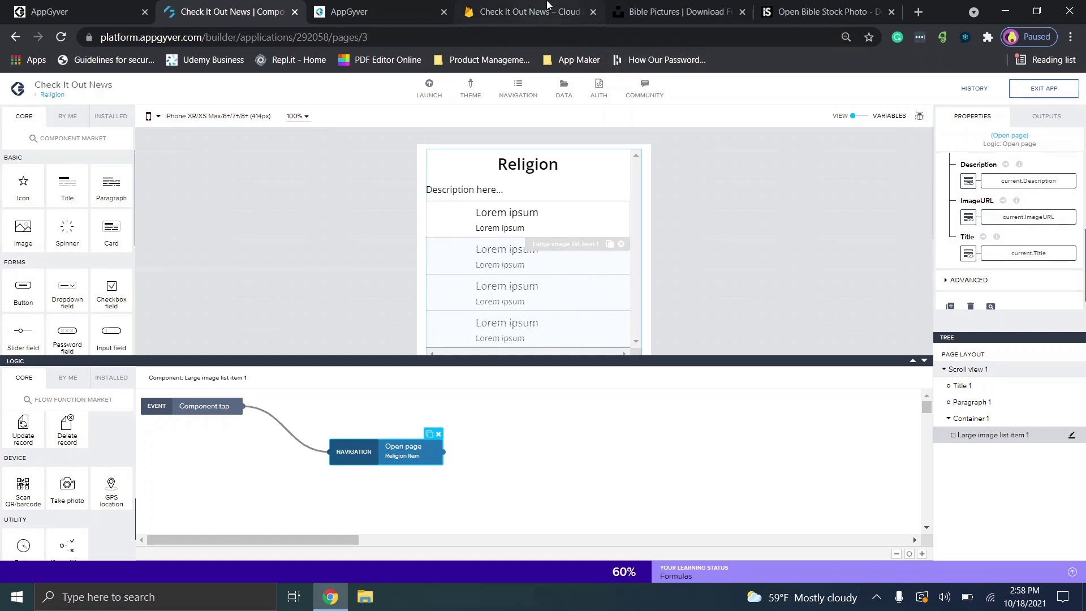
click(529, 12)
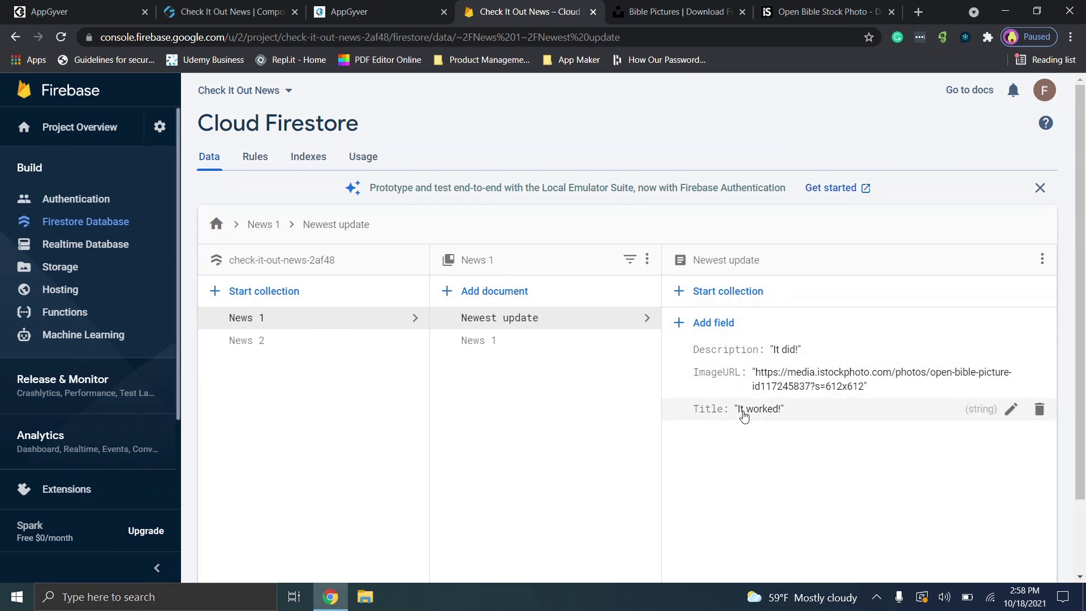
click(390, 5)
click(226, 11)
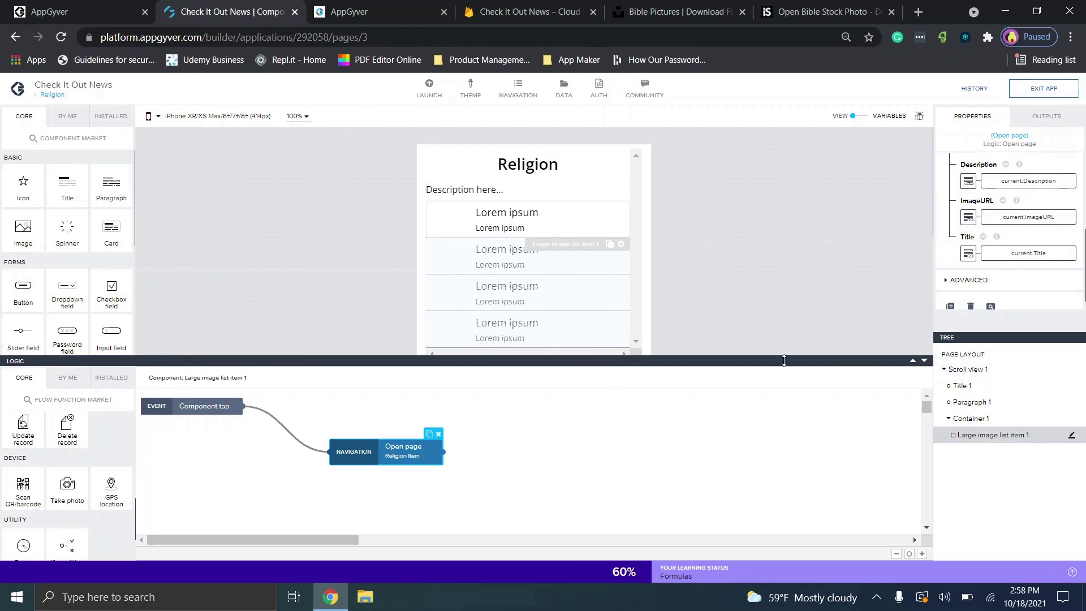
Step: Collapse the logic canvas, reload the AppGyver preview and open the first Religion list item to test its detail page
click(924, 359)
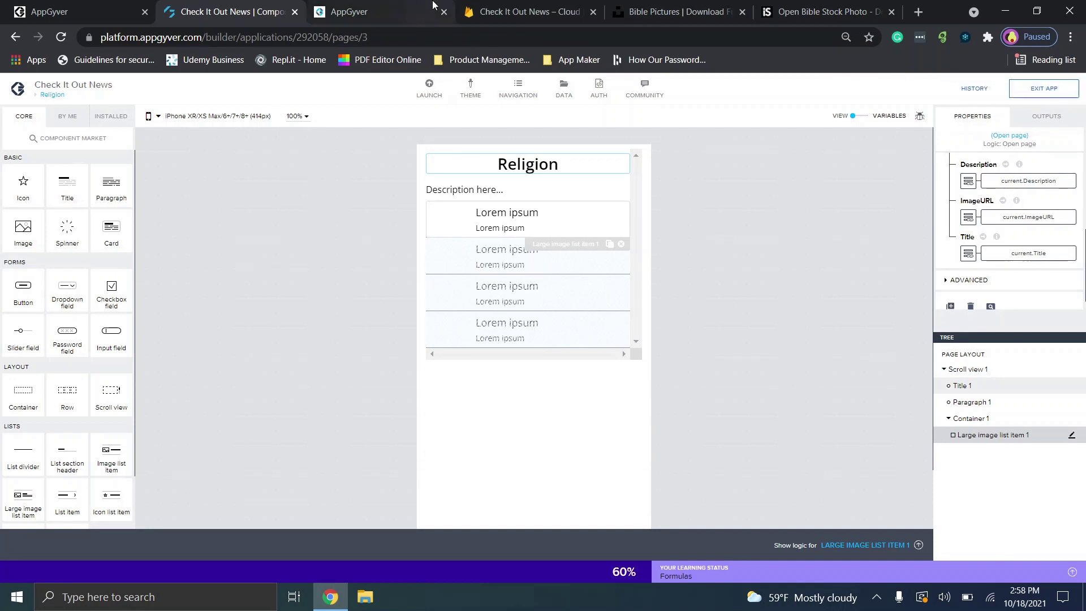
click(398, 6)
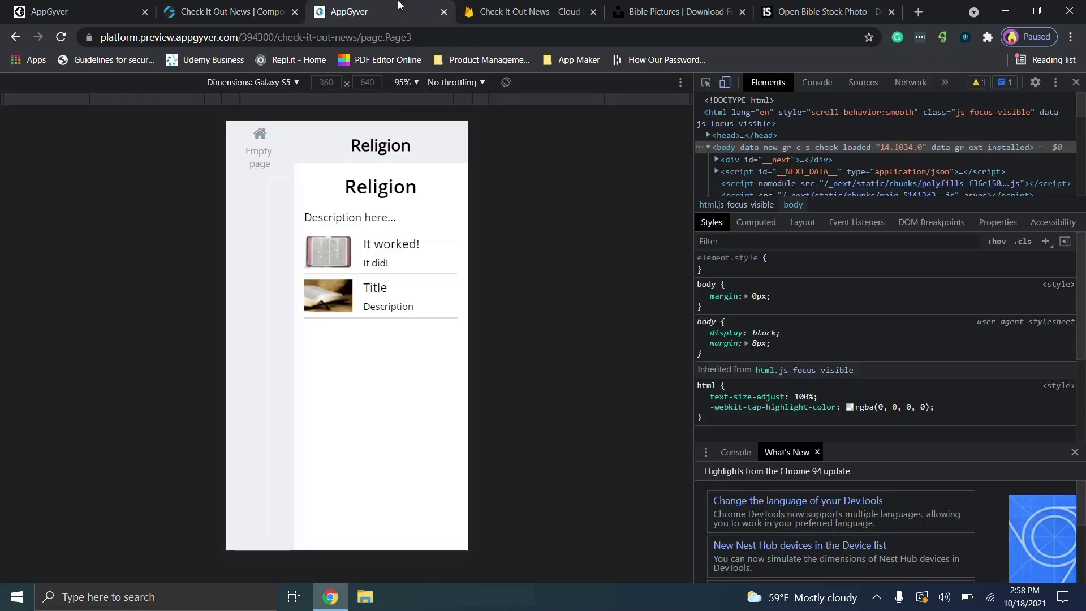
click(60, 37)
click(261, 151)
click(354, 292)
click(334, 250)
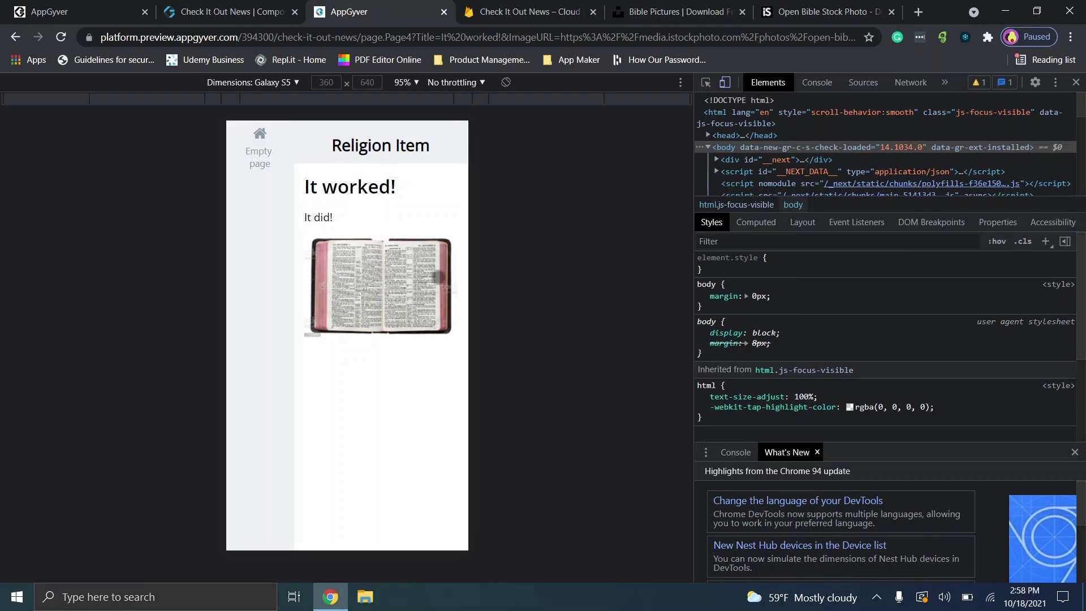
Step: Test the second Religion list item's detail page from the preview's Home page, then return to Home
click(271, 166)
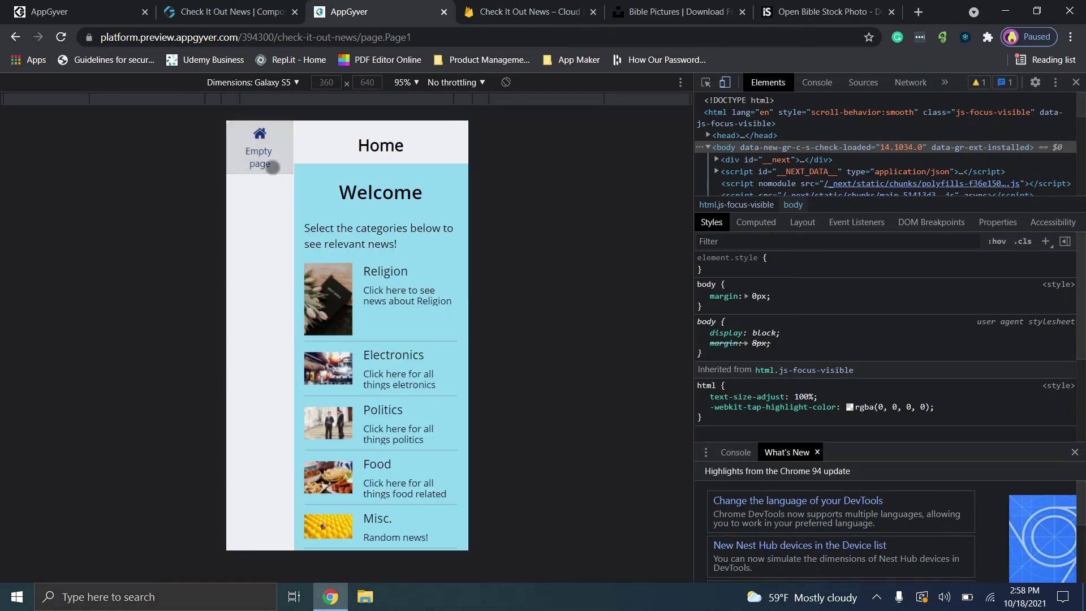
click(331, 283)
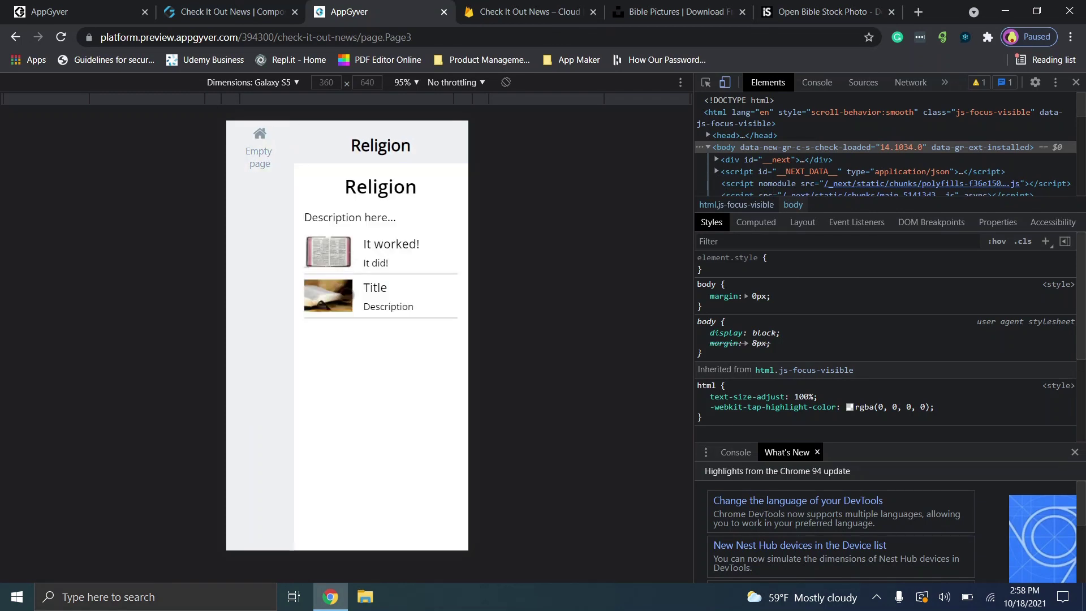
click(338, 297)
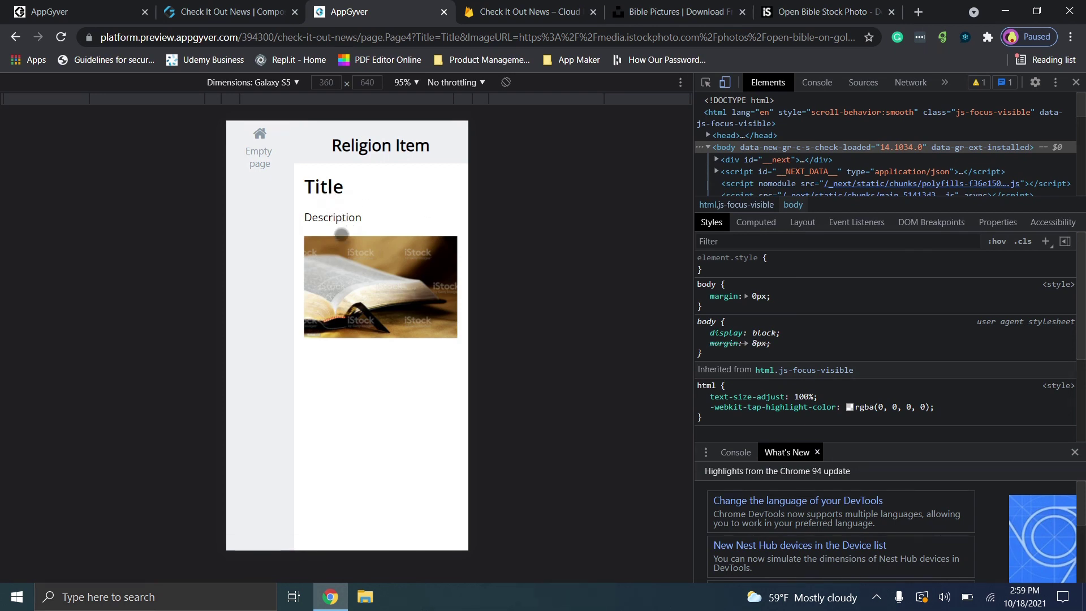
click(254, 141)
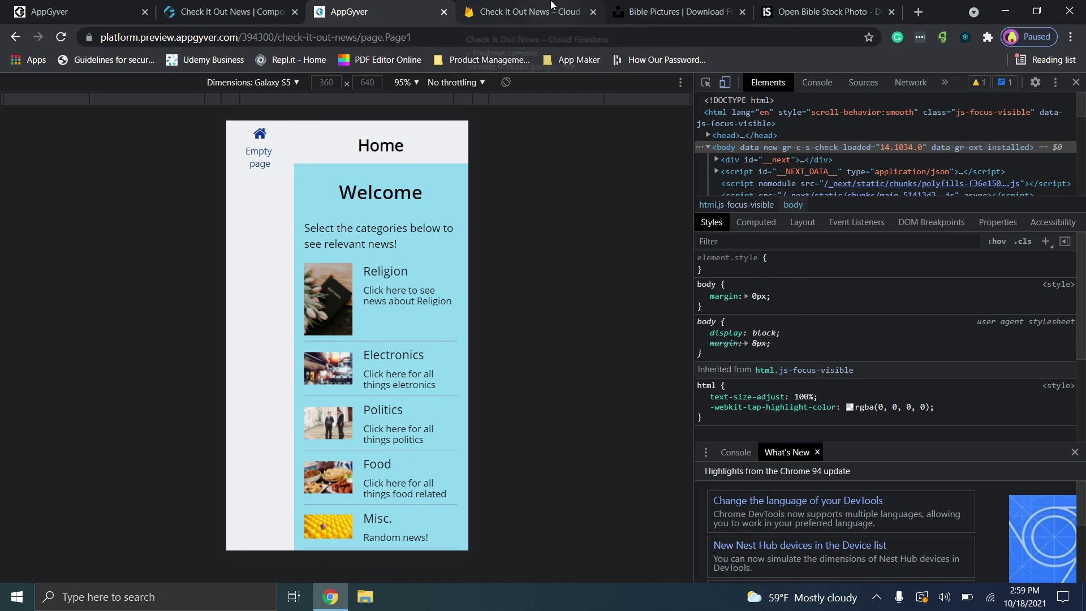
Step: Find the Unsplash photo of an open bible and notebook beside potted plants and copy its image address
click(832, 6)
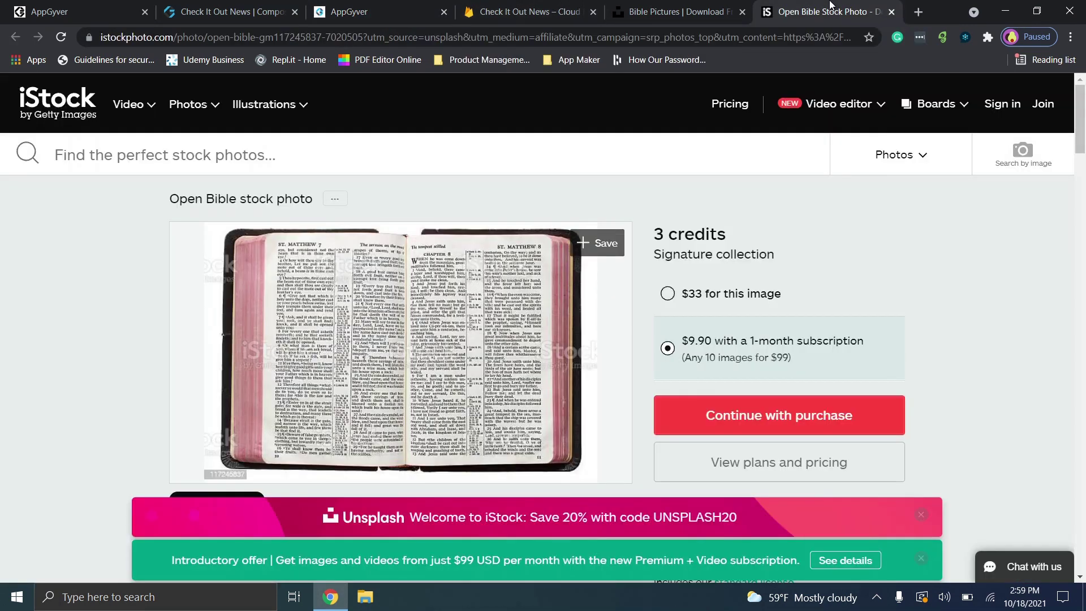
click(707, 8)
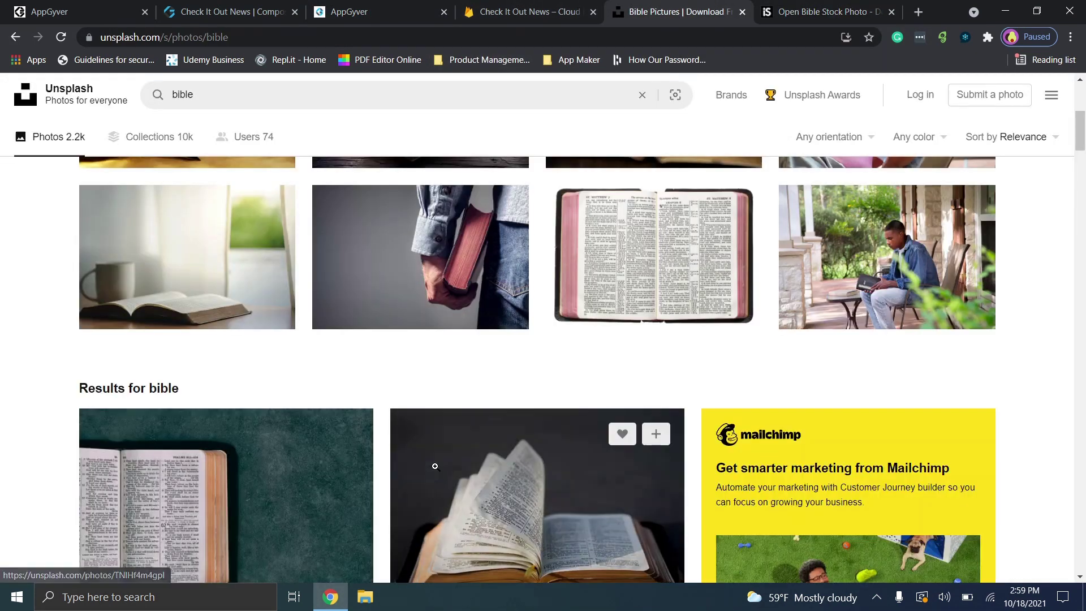
scroll(436, 357, down, 12)
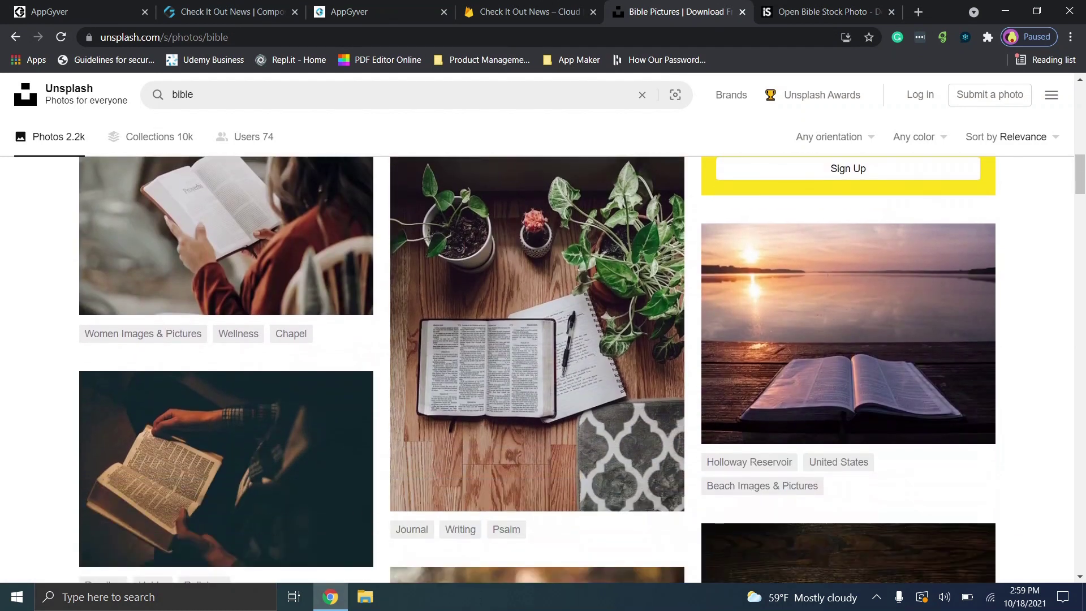
click(439, 352)
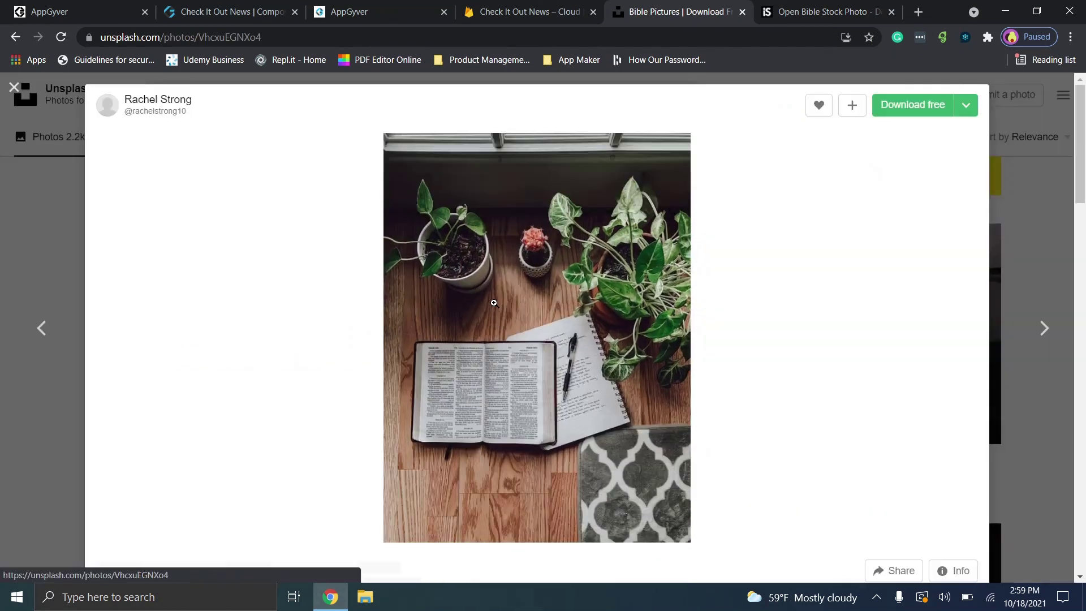
right_click(524, 275)
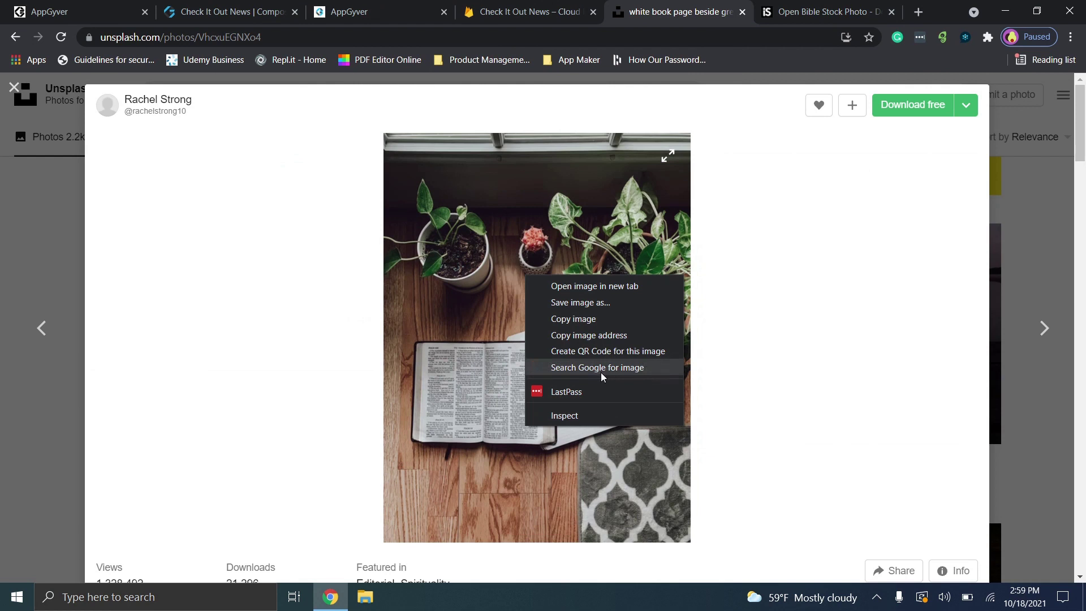
click(584, 335)
Step: Start a new document with ID "Newer Newest" in Cloud Firestore's News 1 collection and give it three string field rows
click(483, 5)
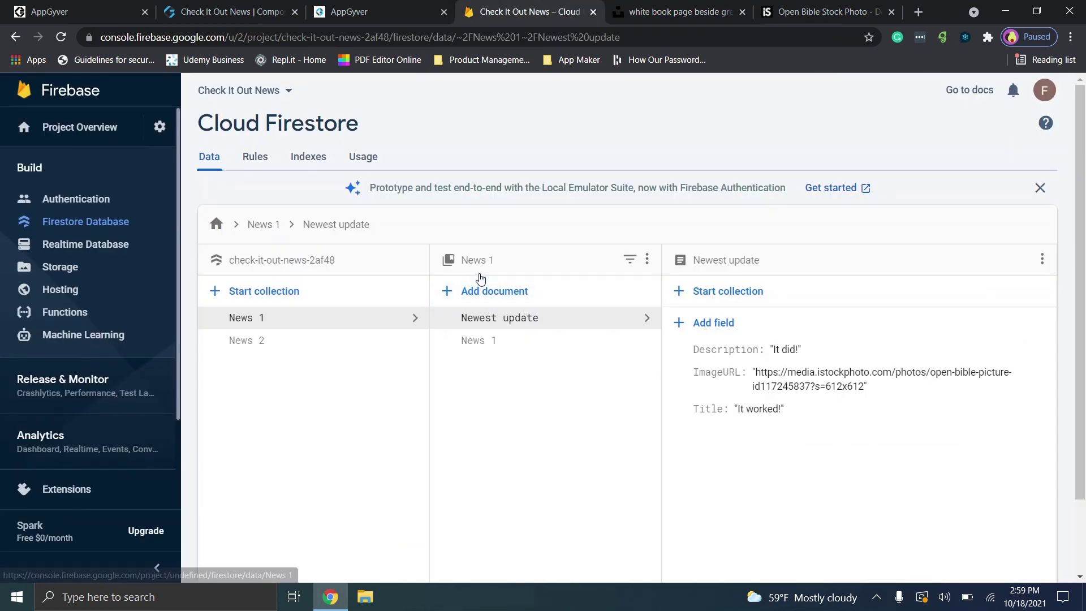
click(367, 5)
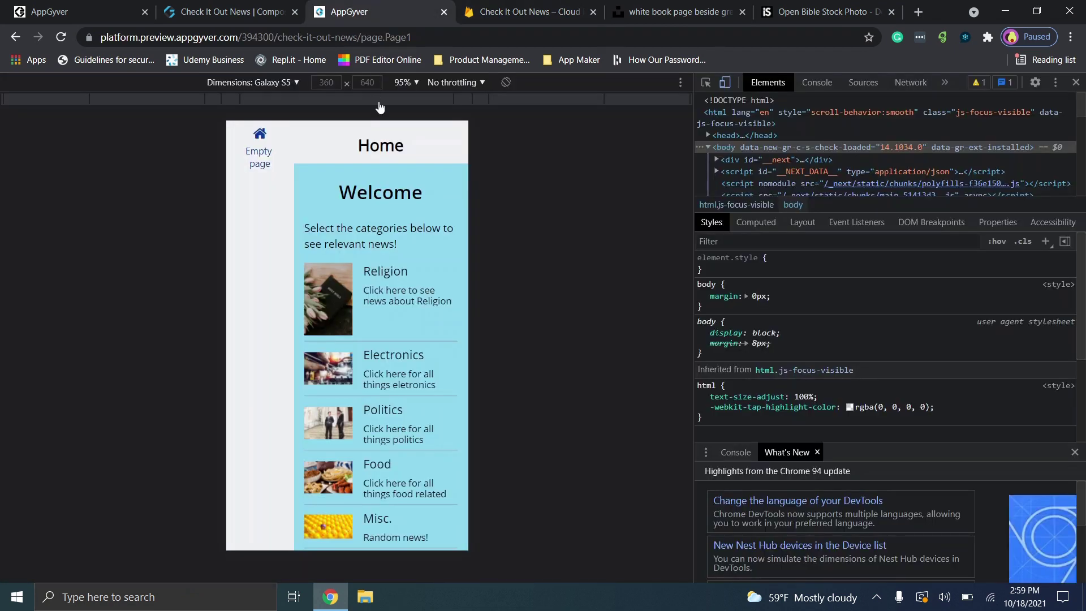
click(260, 140)
click(517, 7)
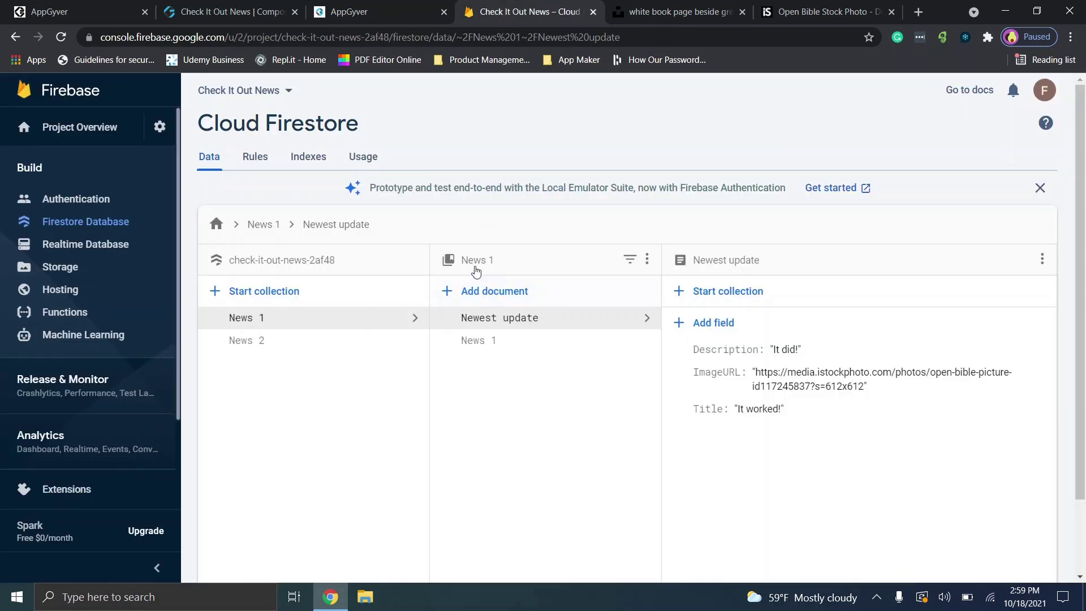
click(490, 292)
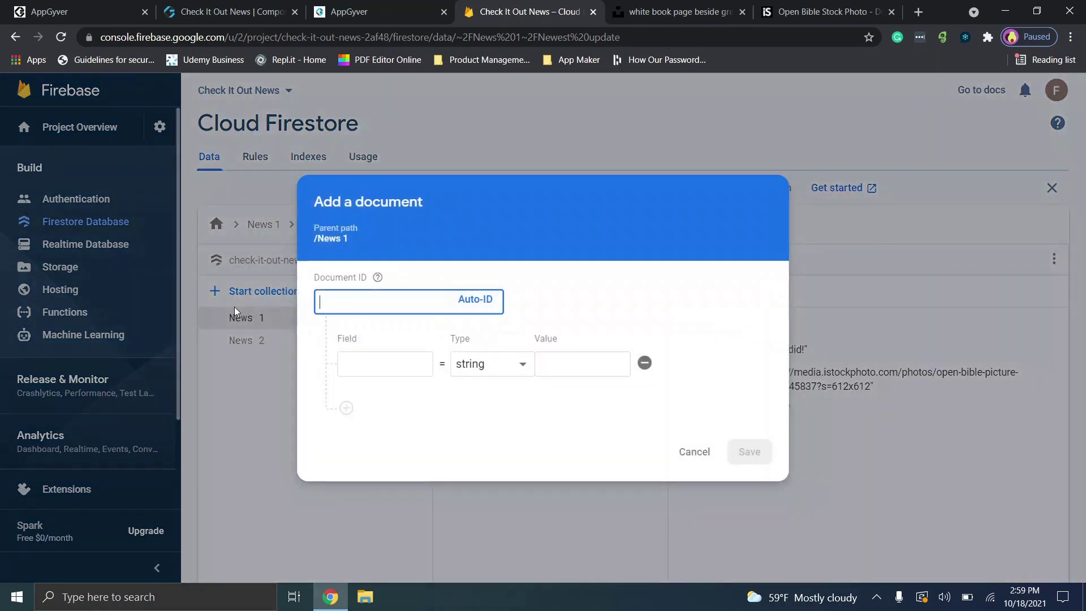
text(Newer Newrs)
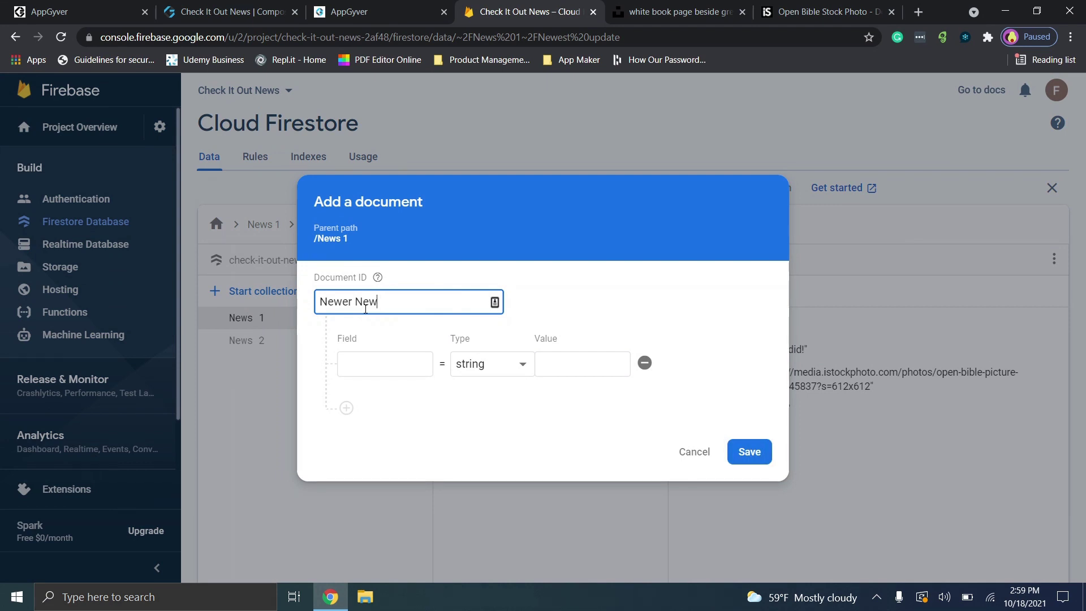
click(394, 354)
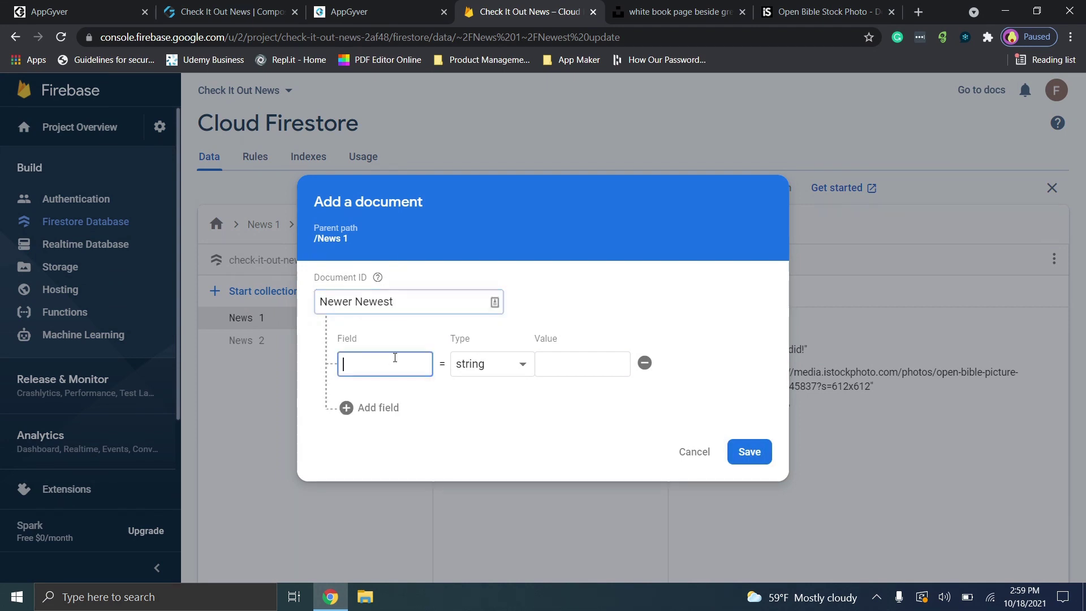
click(356, 405)
click(351, 434)
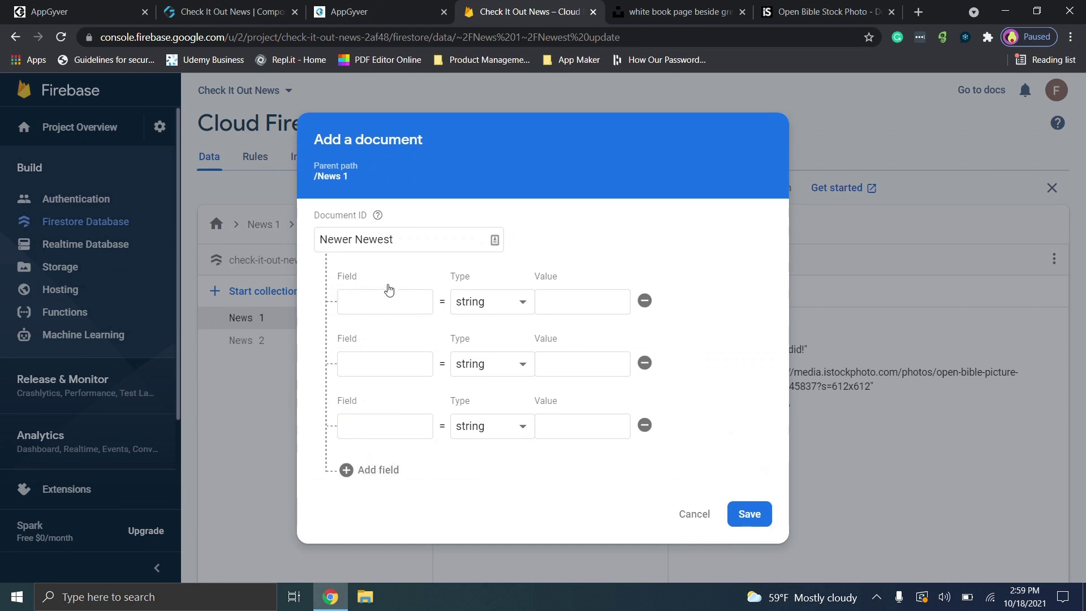
Step: Name the new document's three fields Title, Description and ImageURL
click(392, 303)
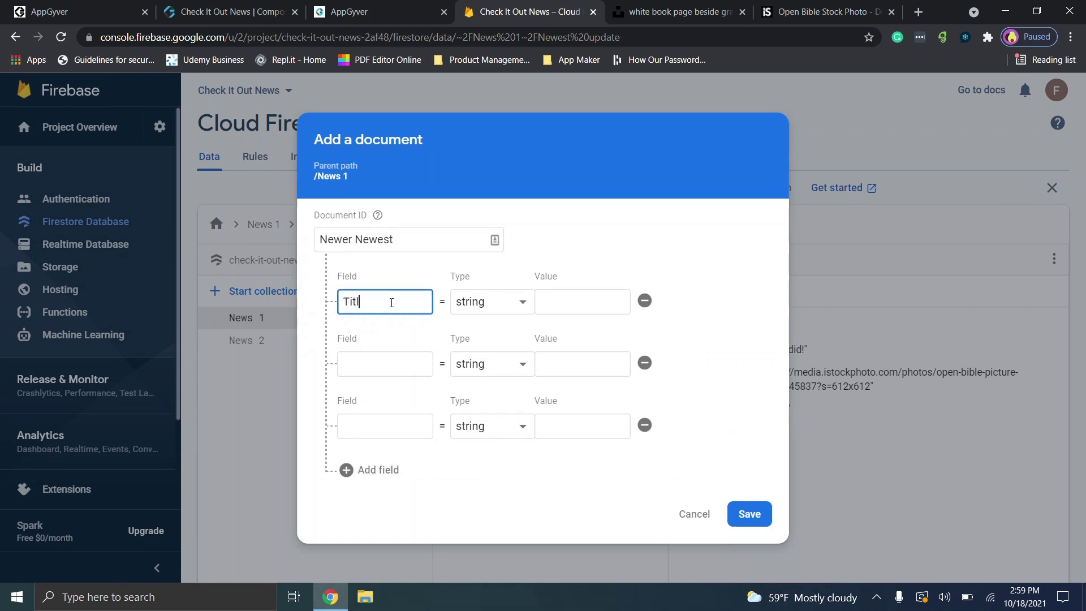
click(375, 363)
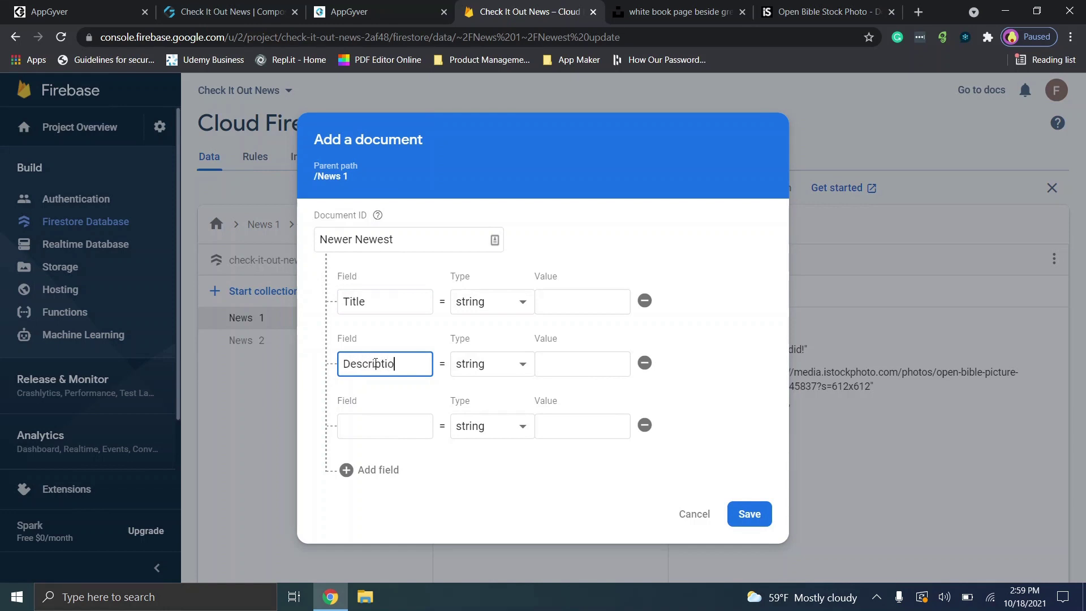
click(385, 431)
text(ImageURL)
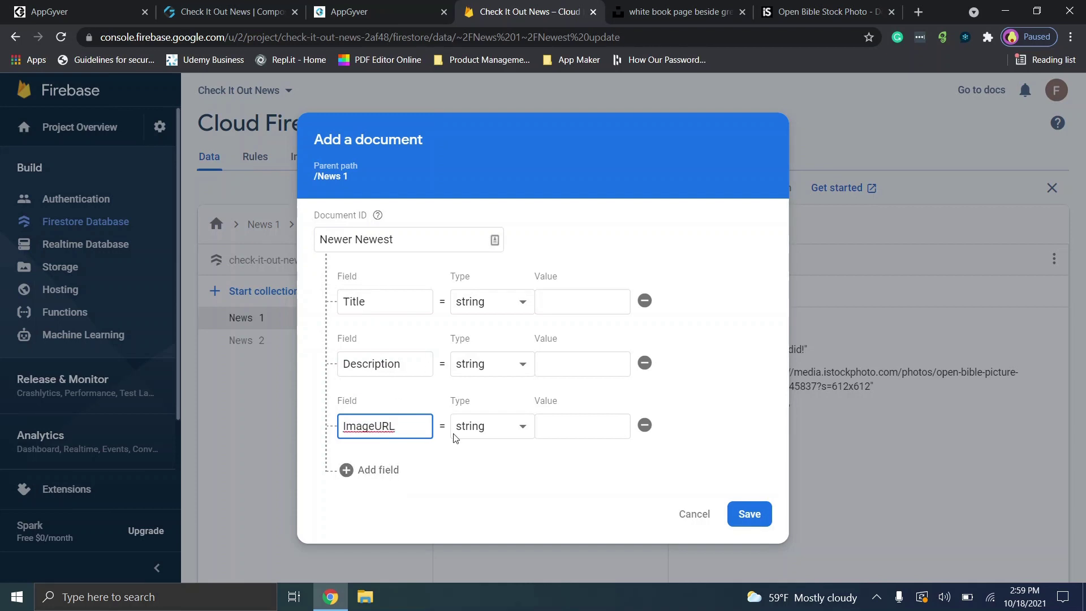
Step: Set the Title value to "Breaking News" and the Description value to "This is what is going on..."
click(603, 294)
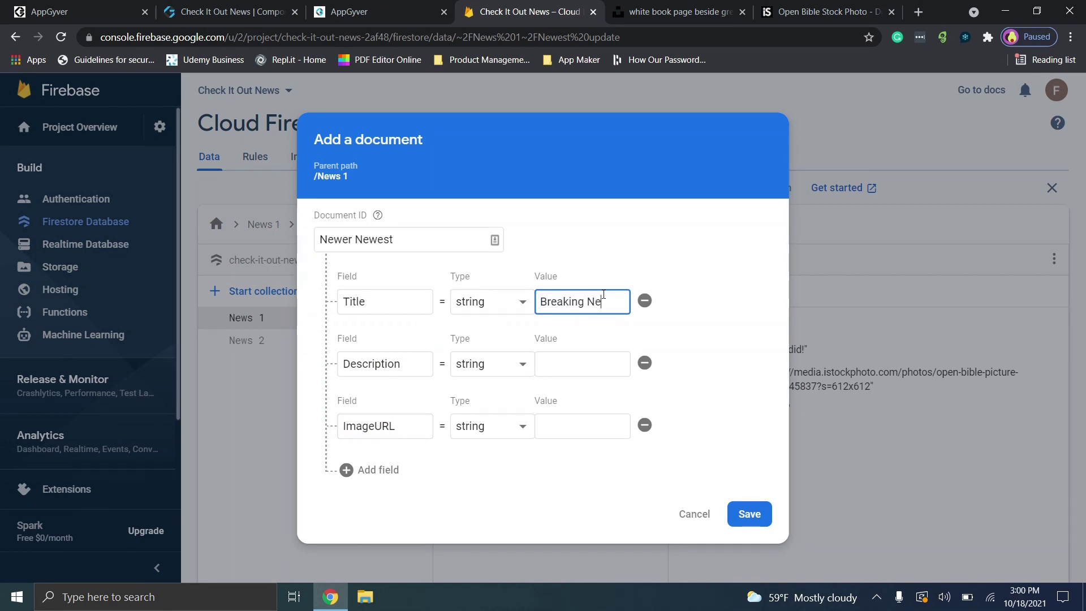
click(597, 357)
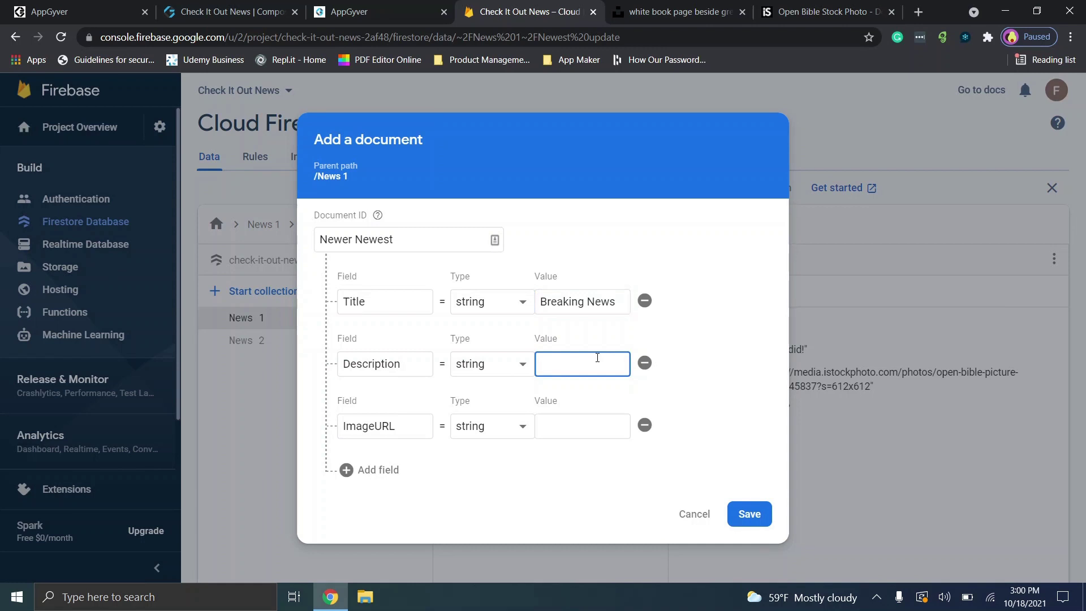
text(This is what hapn)
key(BackSpace)
text(penni)
key(BackSpace)
key(BackSpace)
key(BackSpace)
key(BackSpace)
key(BackSpace)
key(BackSpace)
key(BackSpace)
text(is going on..)
Step: Paste the copied image address as the ImageURL value and save the document
click(592, 425)
key(ctrl+v)
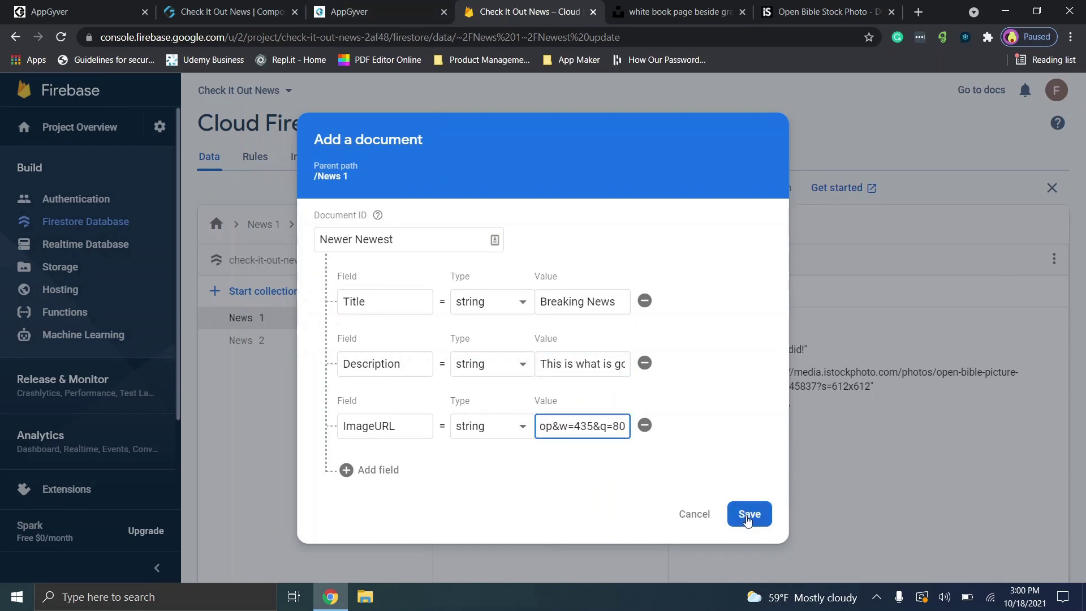
click(747, 514)
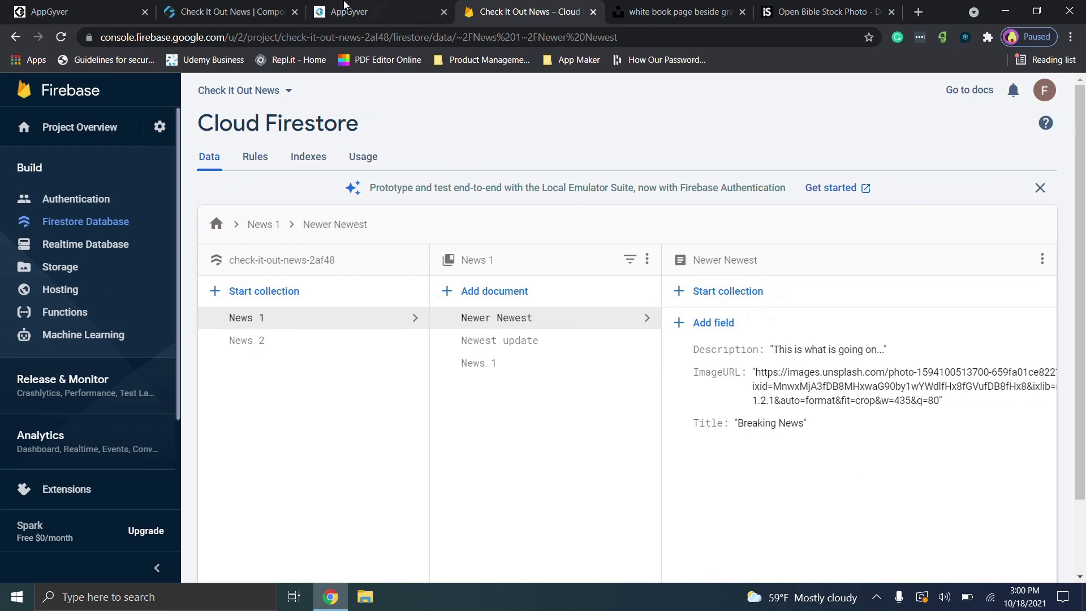
Step: Test the Breaking News item's detail page from the Religion list in the AppGyver preview, and return to Home
click(344, 4)
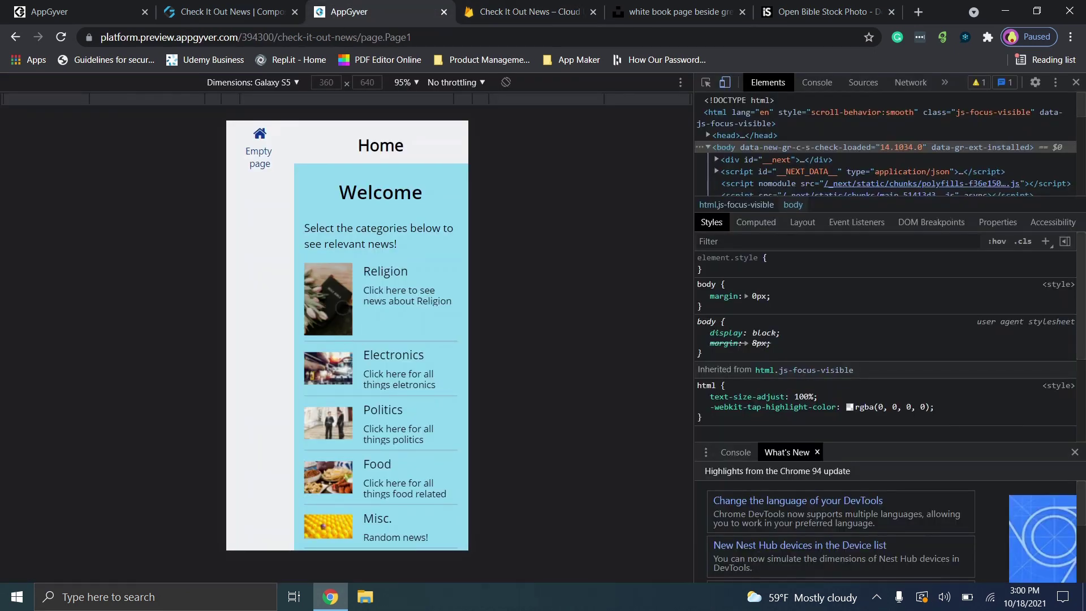
click(341, 308)
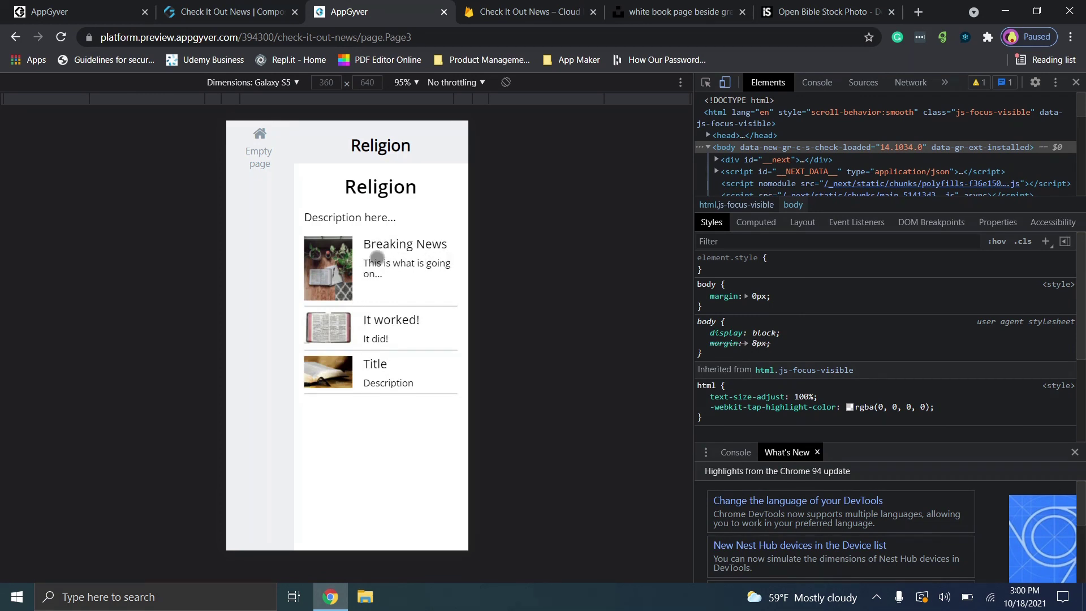
click(335, 267)
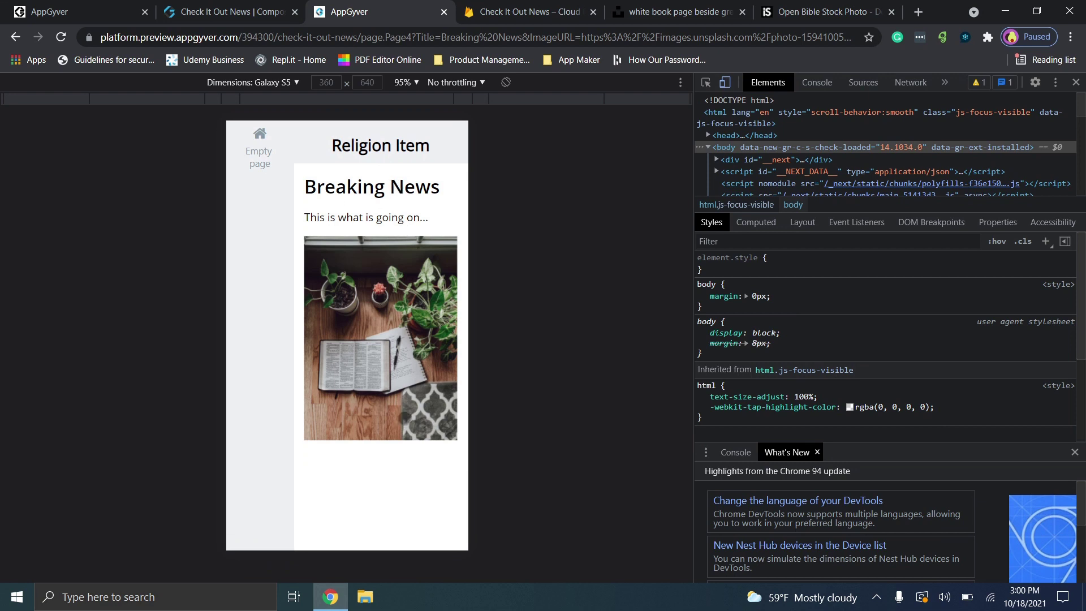
click(254, 152)
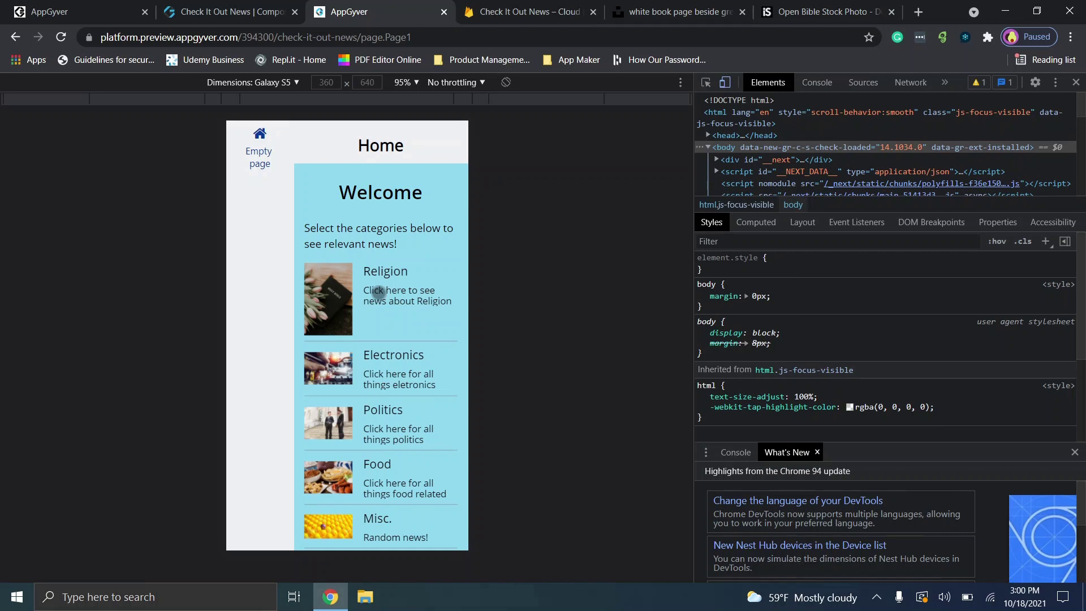
Step: Test the detail page of the last Religion list item, "Title", and return to the preview's Home page
click(353, 290)
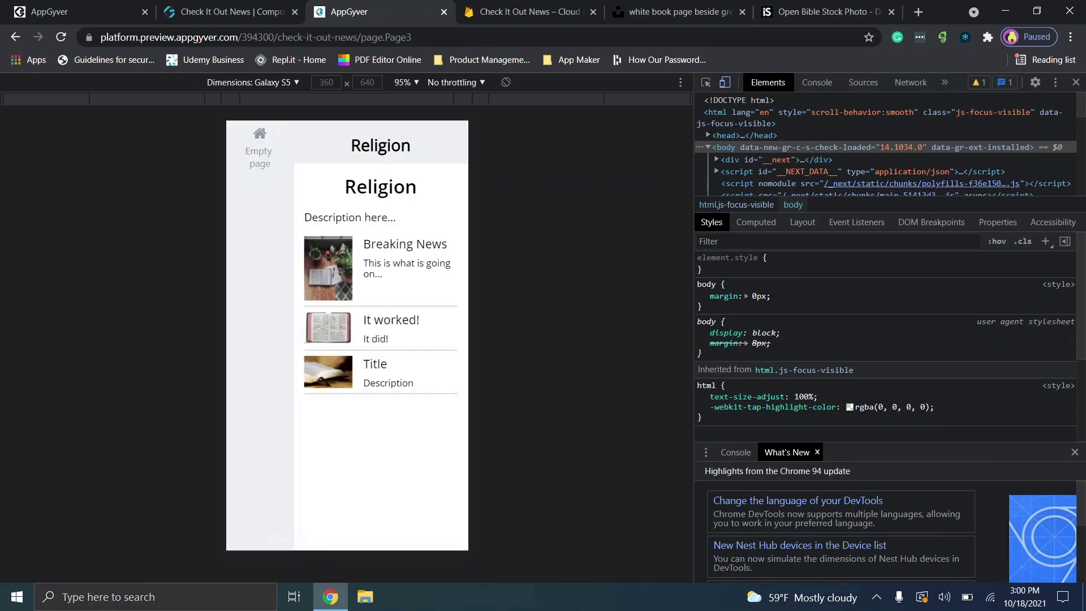
click(339, 374)
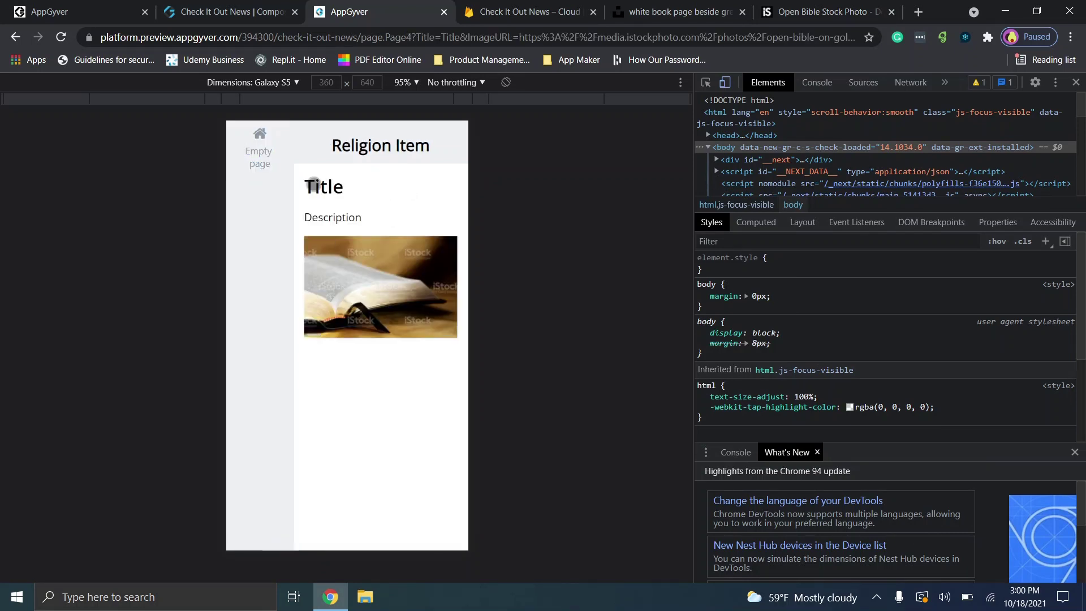
click(259, 159)
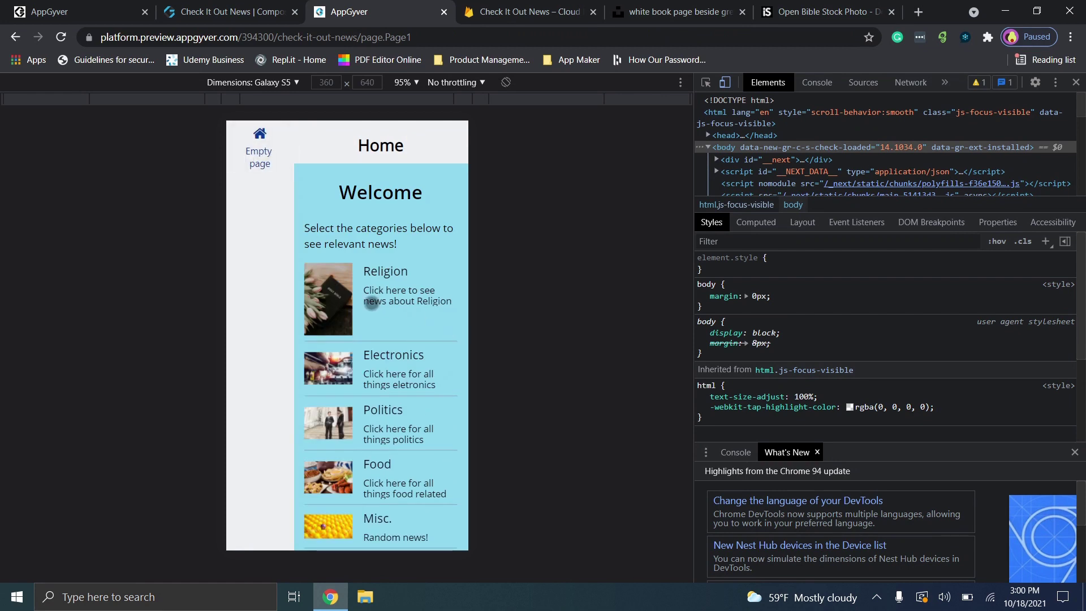
Step: Test the detail page of the "It worked!" Religion list item and return to the preview's Home page
click(372, 302)
click(359, 328)
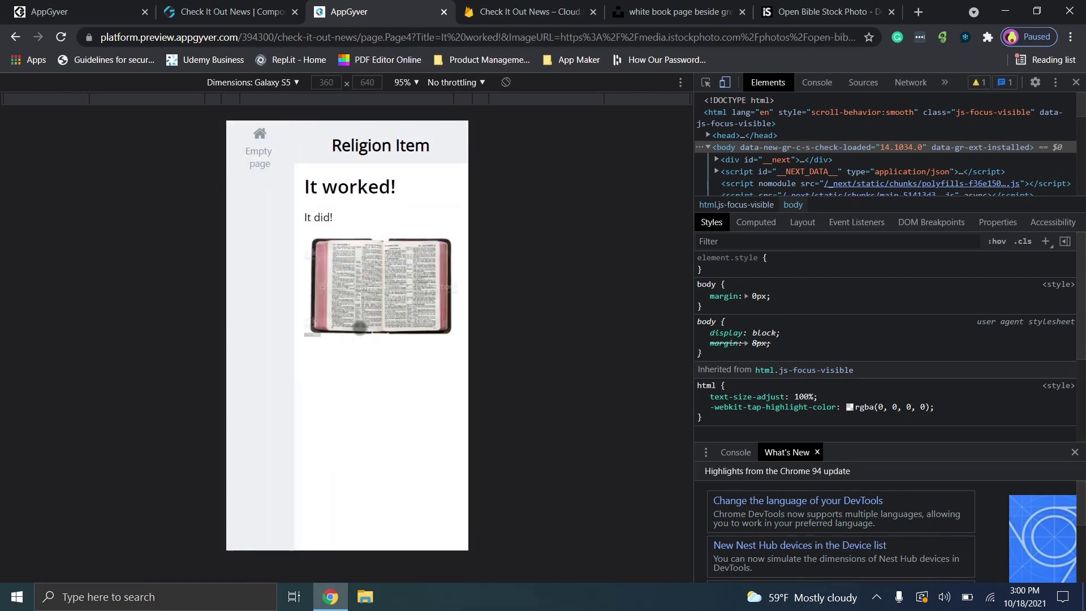
click(256, 137)
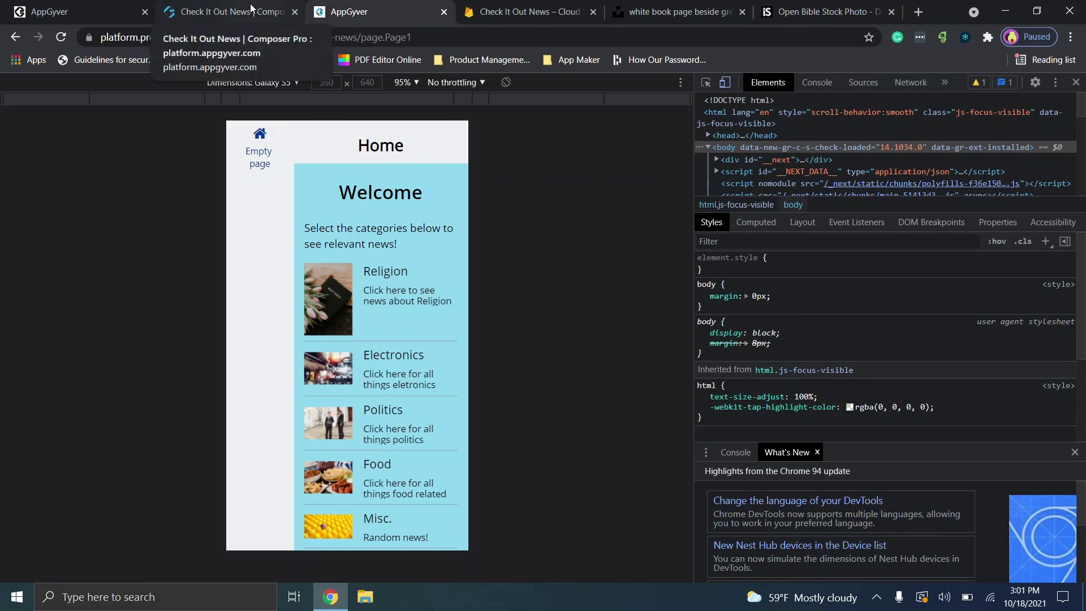
Step: Open the Home page in the AppGyver builder and add a button below the Misc. list item
click(250, 7)
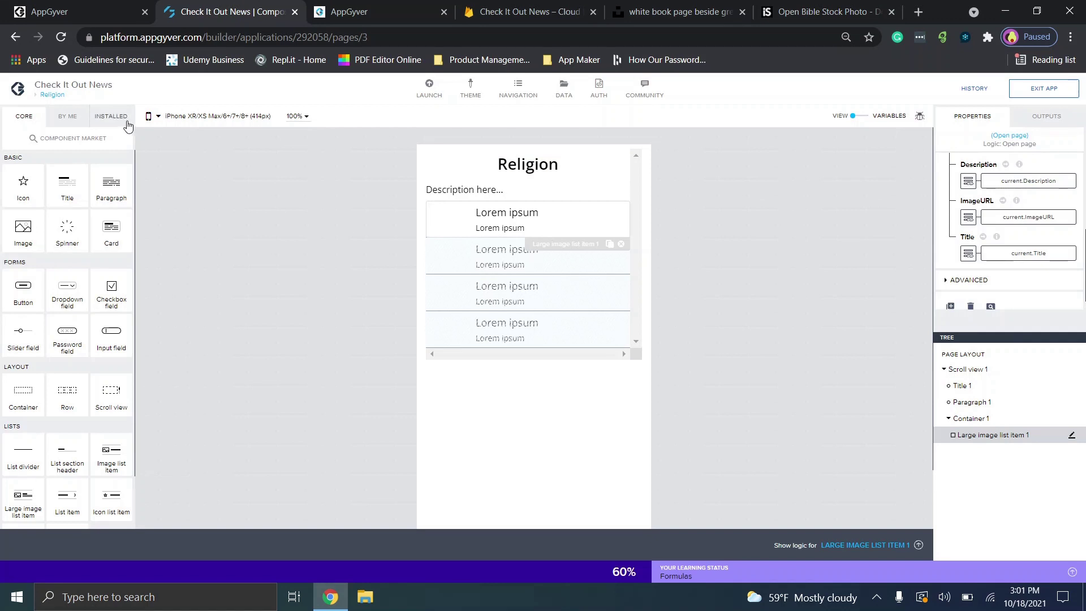
click(51, 95)
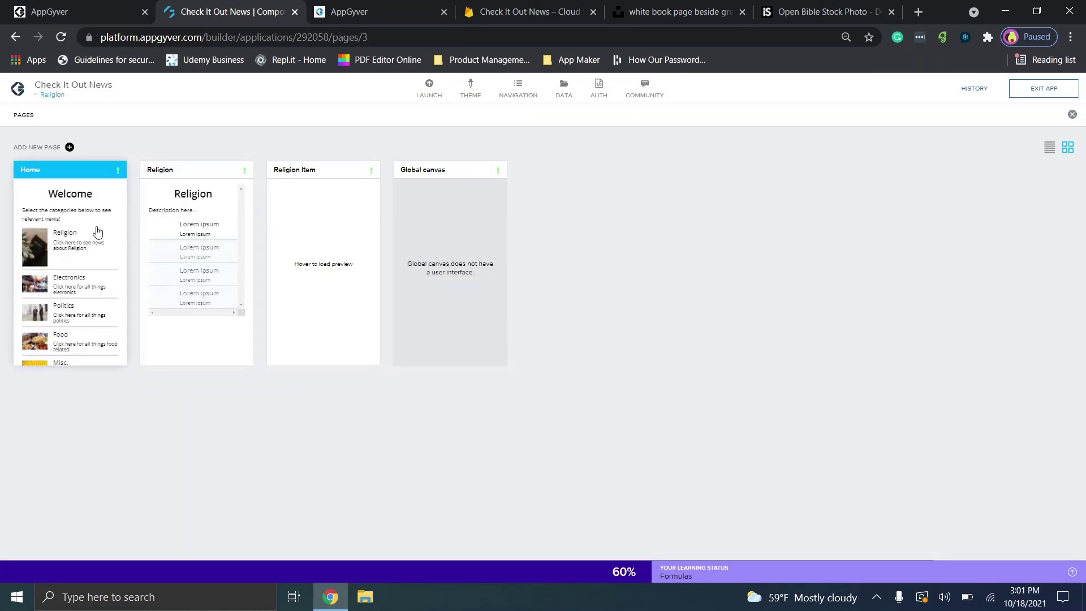
click(97, 234)
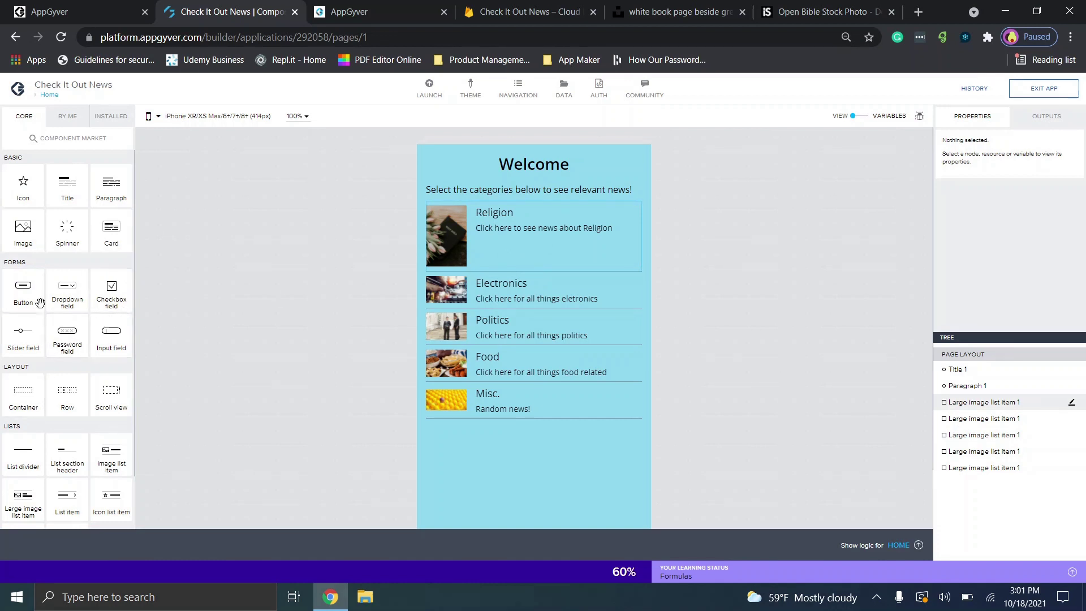
drag(29, 289, 500, 425)
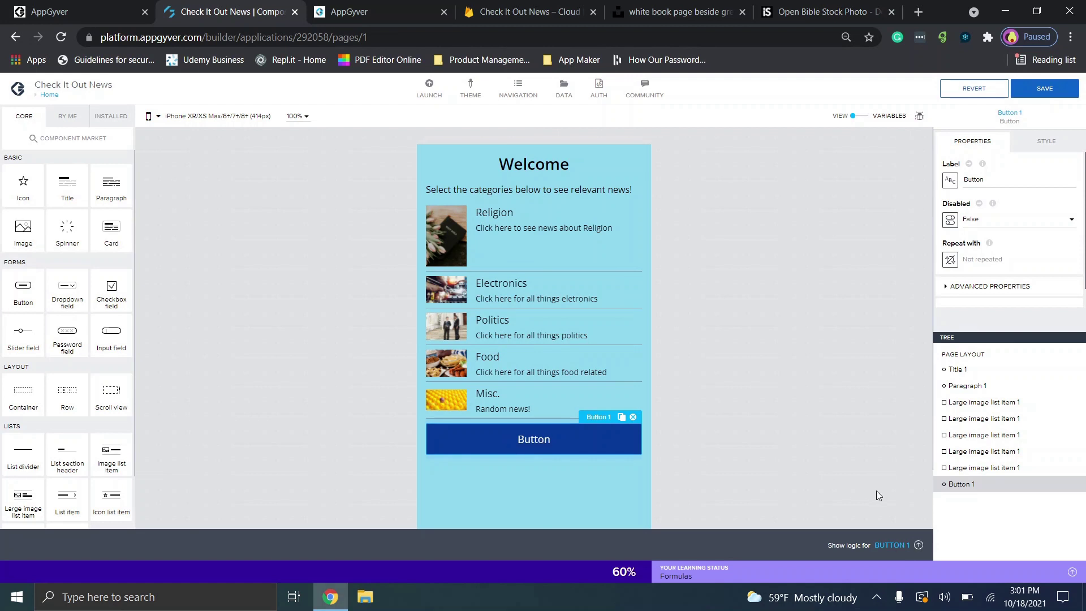
Step: Add an Open page function to the new button's logic and connect the Component tap event to it
click(896, 545)
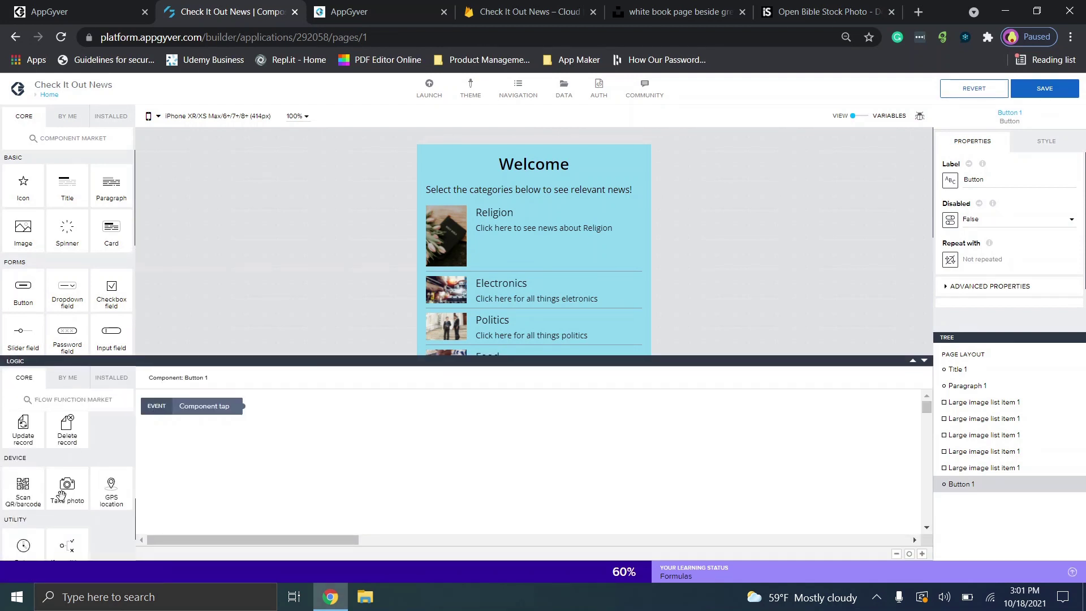
scroll(47, 458, down, 5)
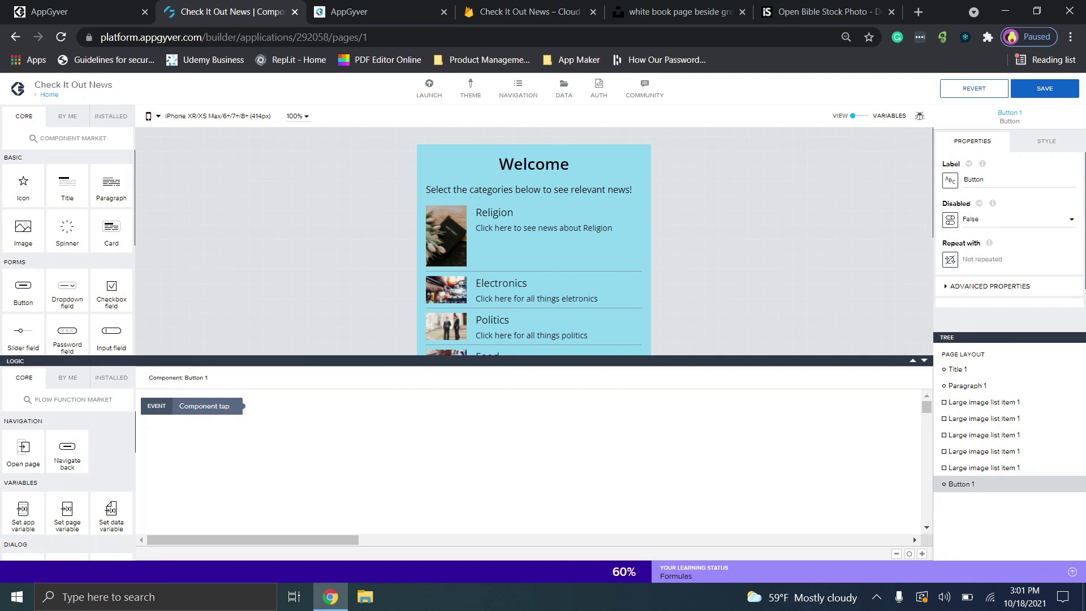
drag(30, 452, 310, 446)
drag(244, 406, 293, 454)
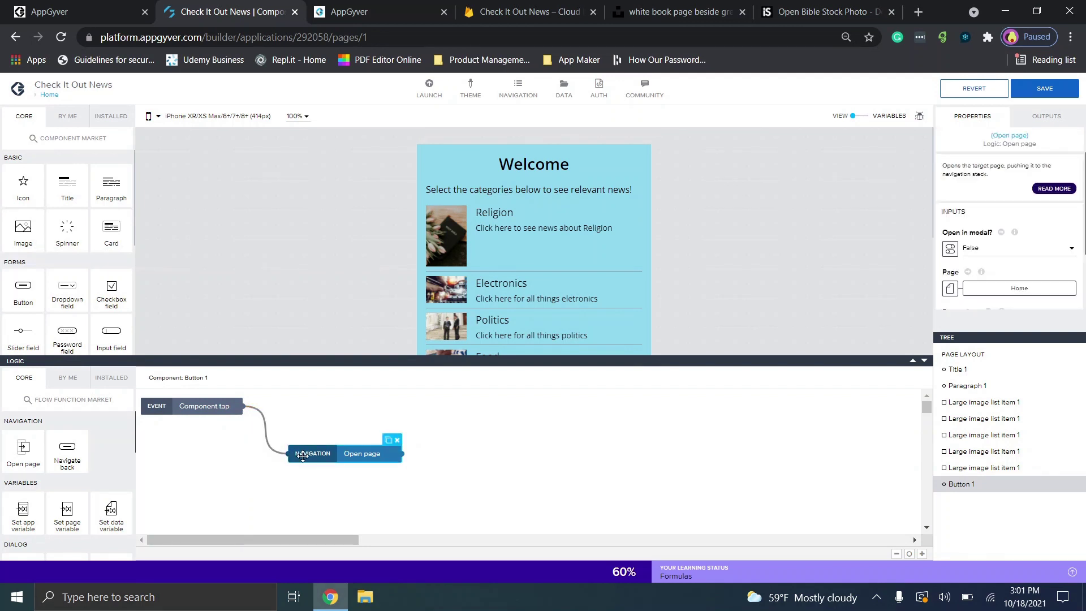
Step: Review the pages that the Open page function can target and leave its page binding unsaved
click(1019, 288)
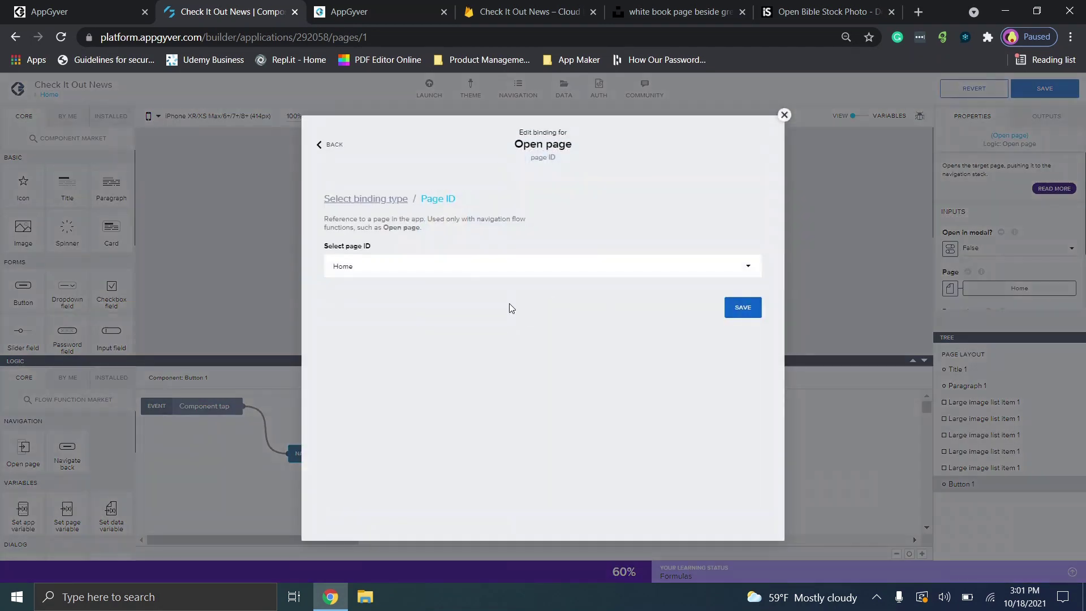
click(471, 274)
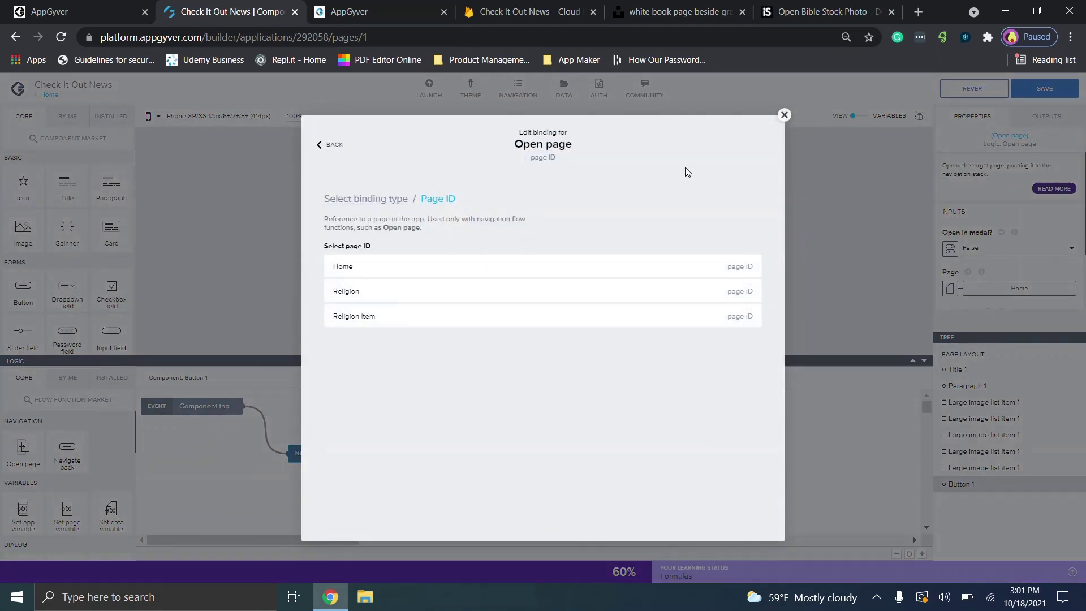
click(783, 116)
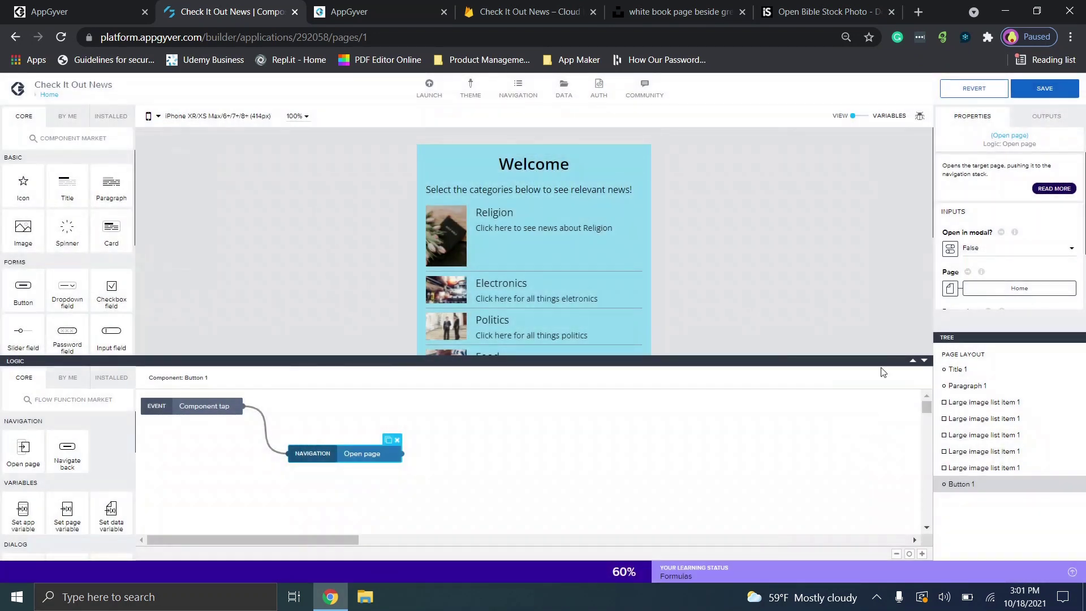
Step: Remove the button below the Misc. list item and open the Home page's style settings
click(923, 362)
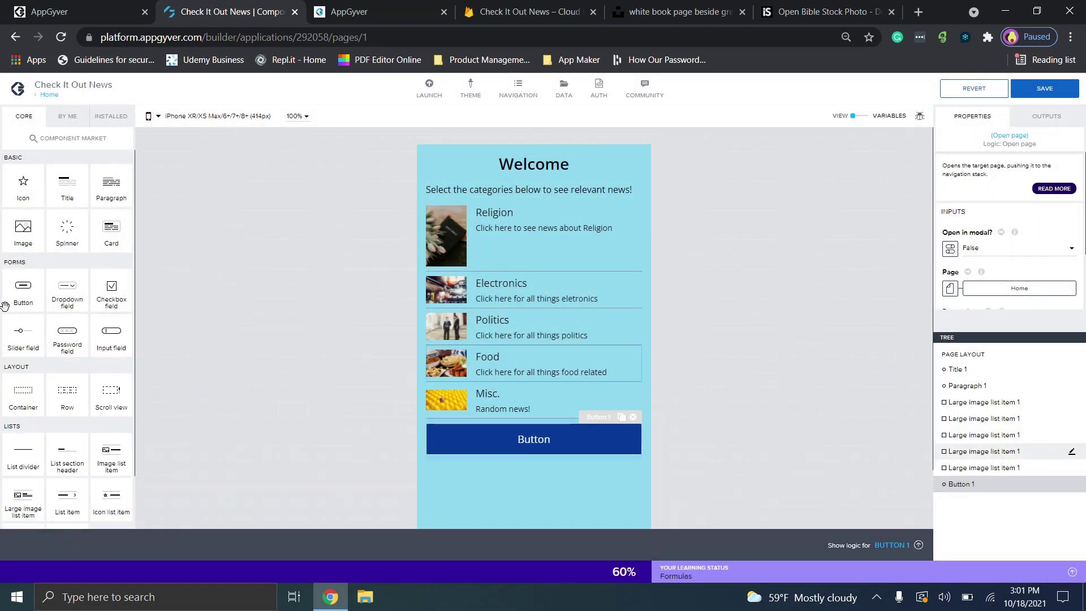
click(532, 443)
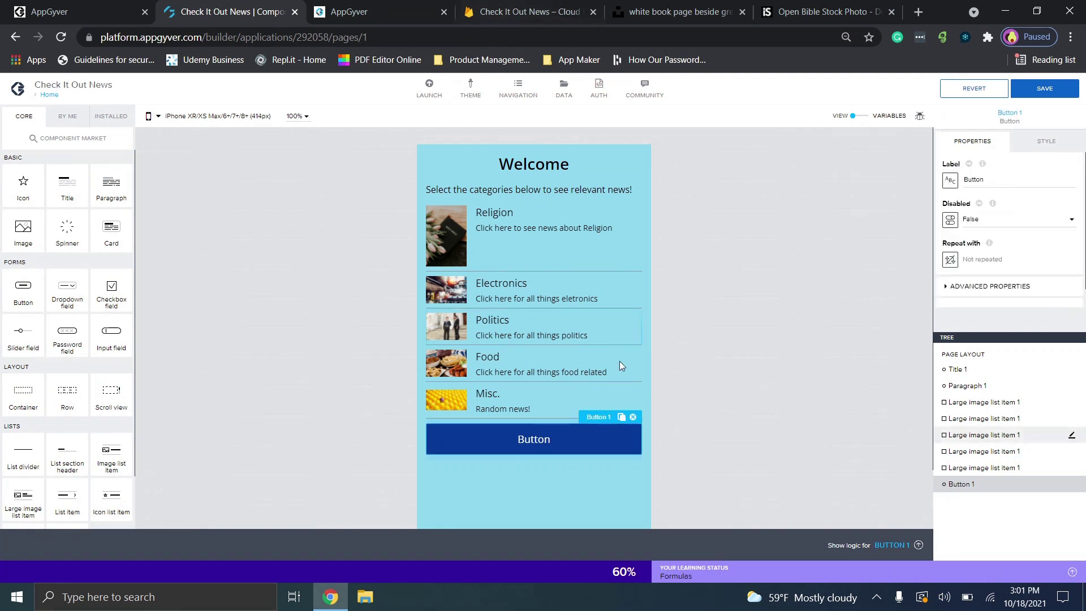
click(633, 417)
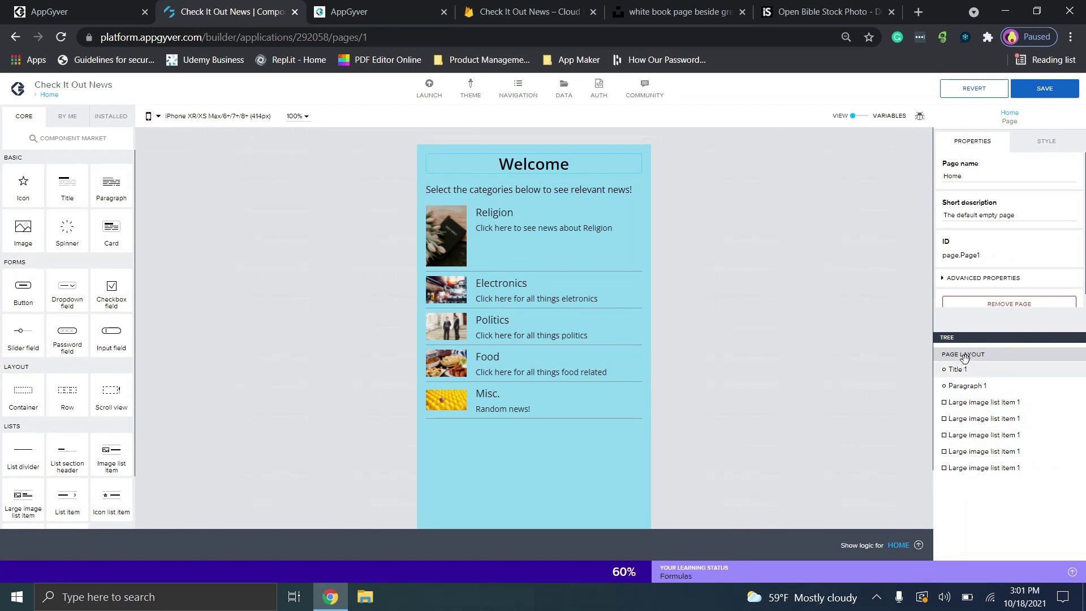
click(1037, 141)
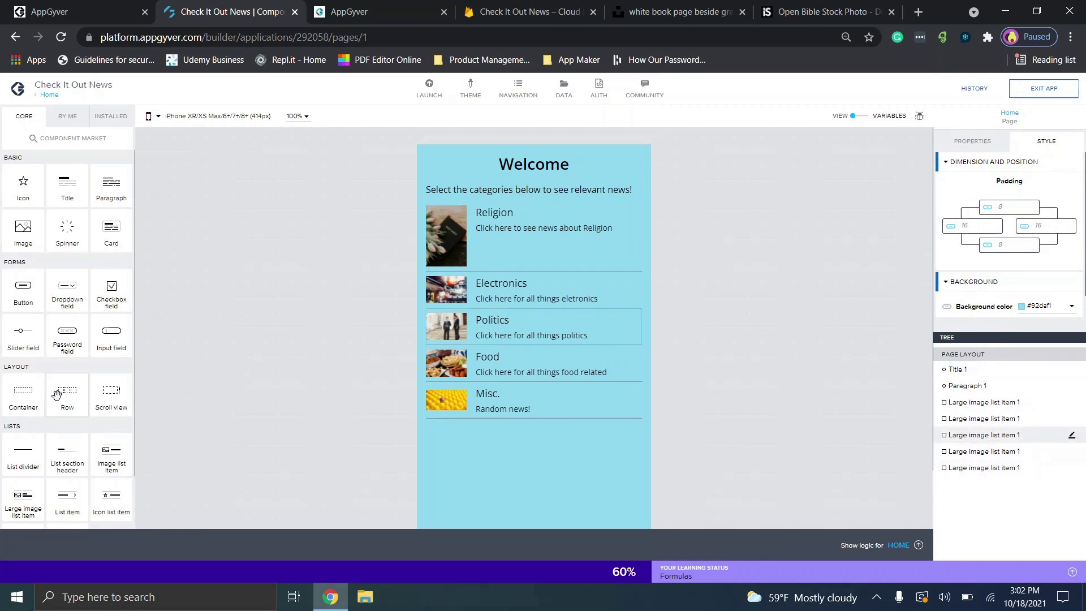
Step: Add a three-cell row below the Misc. list item and fill its cells with an image, a title and a paragraph
drag(57, 394, 480, 461)
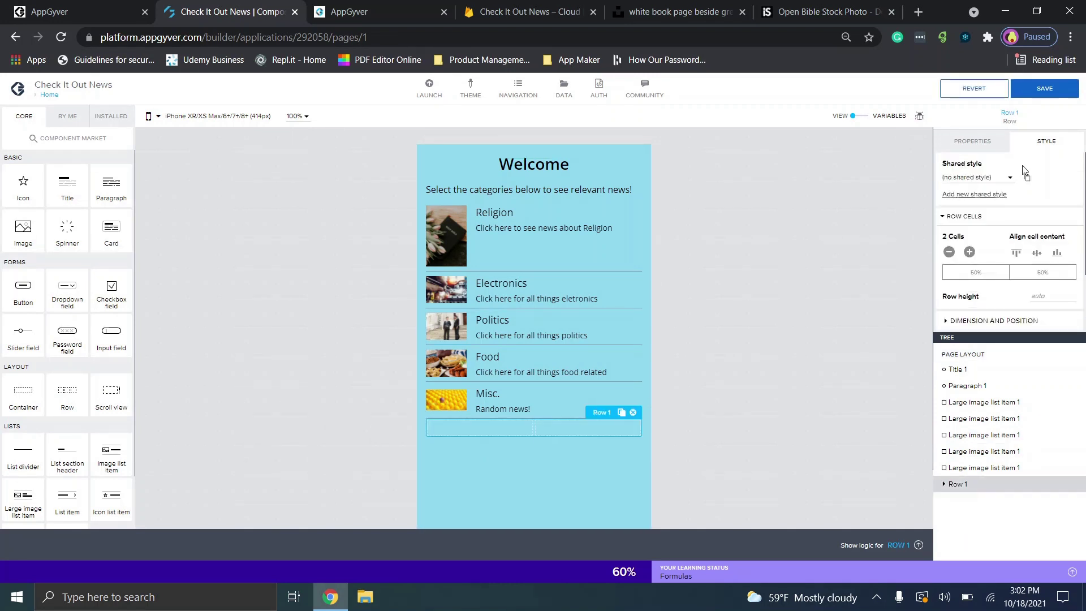
click(969, 252)
drag(31, 233, 453, 432)
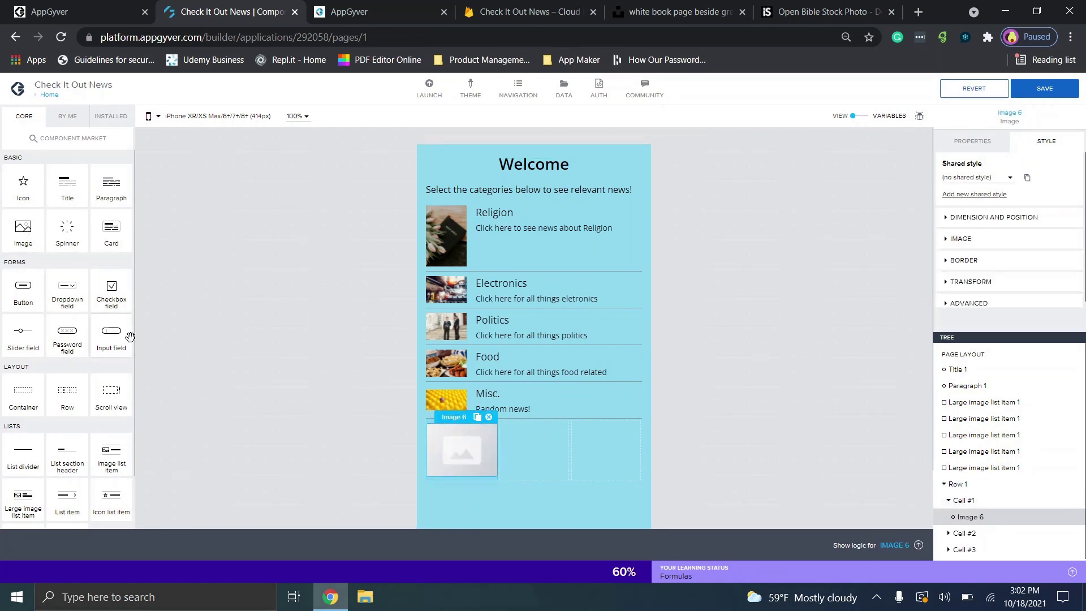
drag(110, 197, 583, 461)
drag(68, 190, 546, 442)
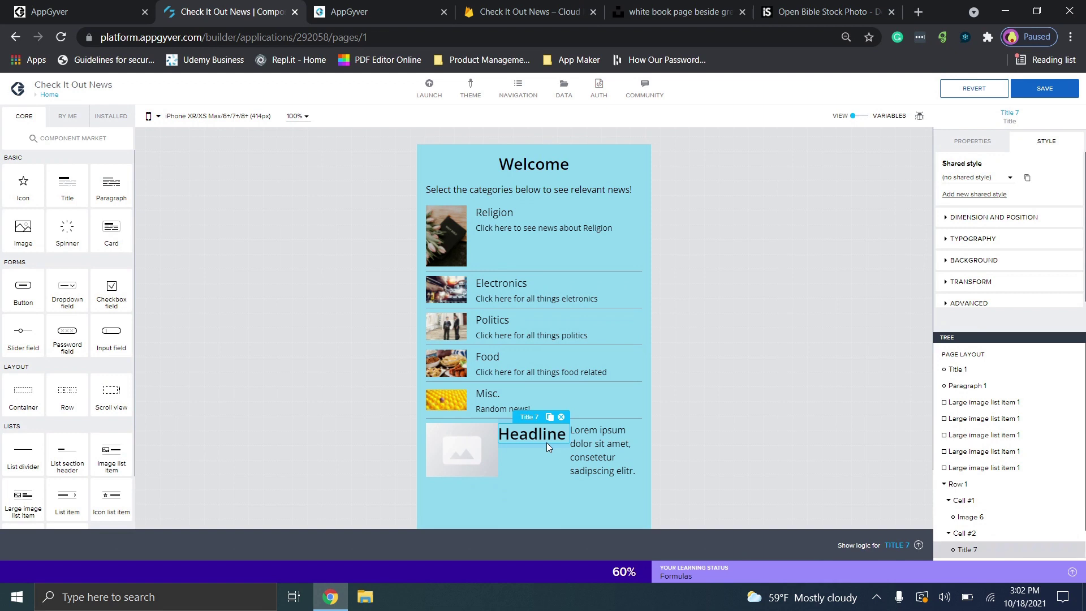
Step: Examine the repeat binding options of the row's second cell and the components inside the row
click(971, 533)
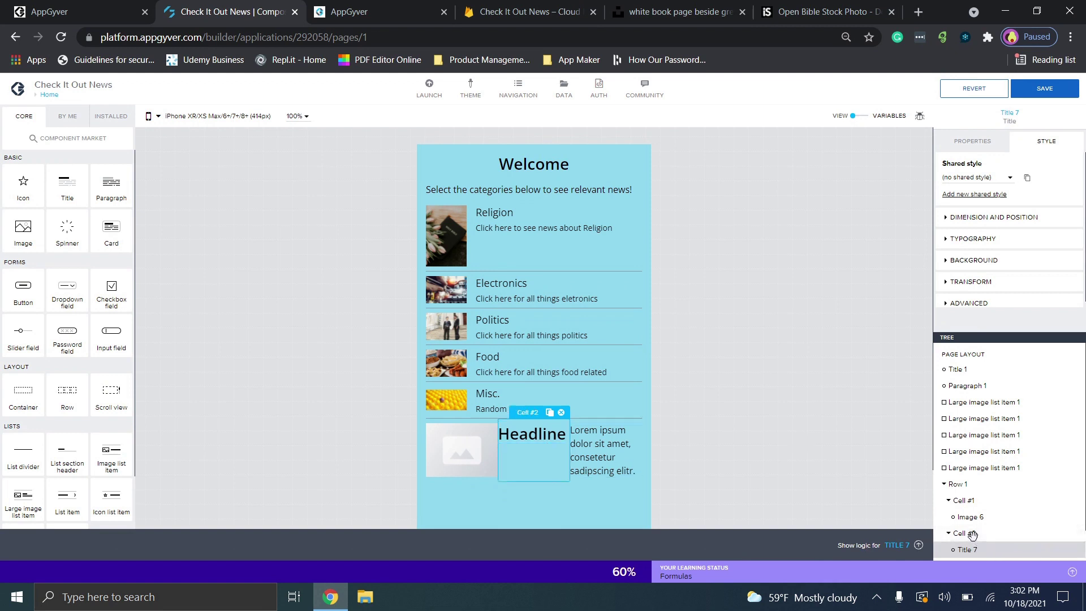
click(970, 142)
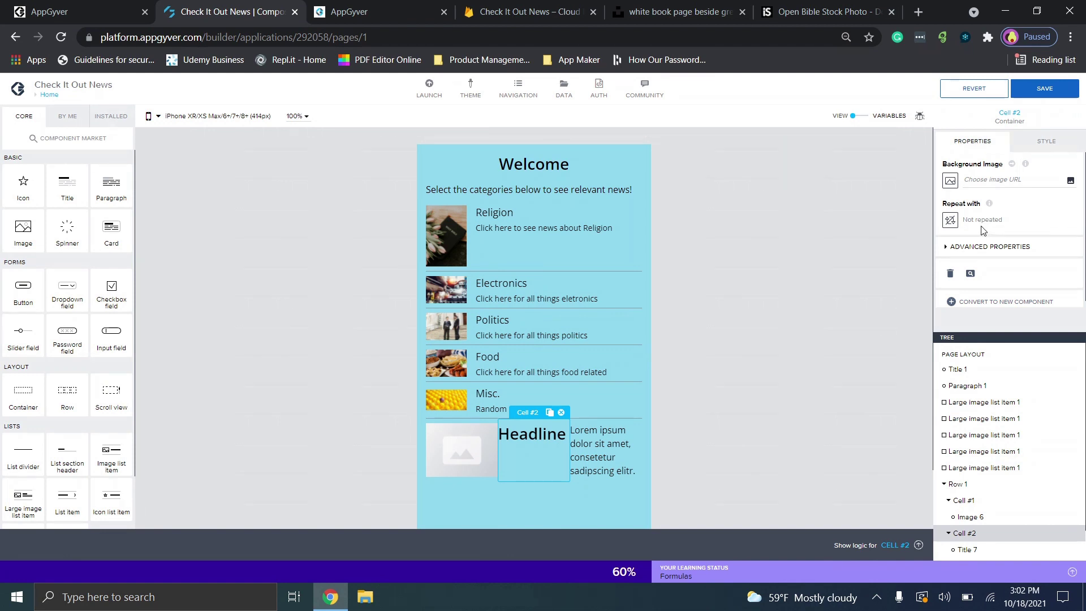
click(951, 223)
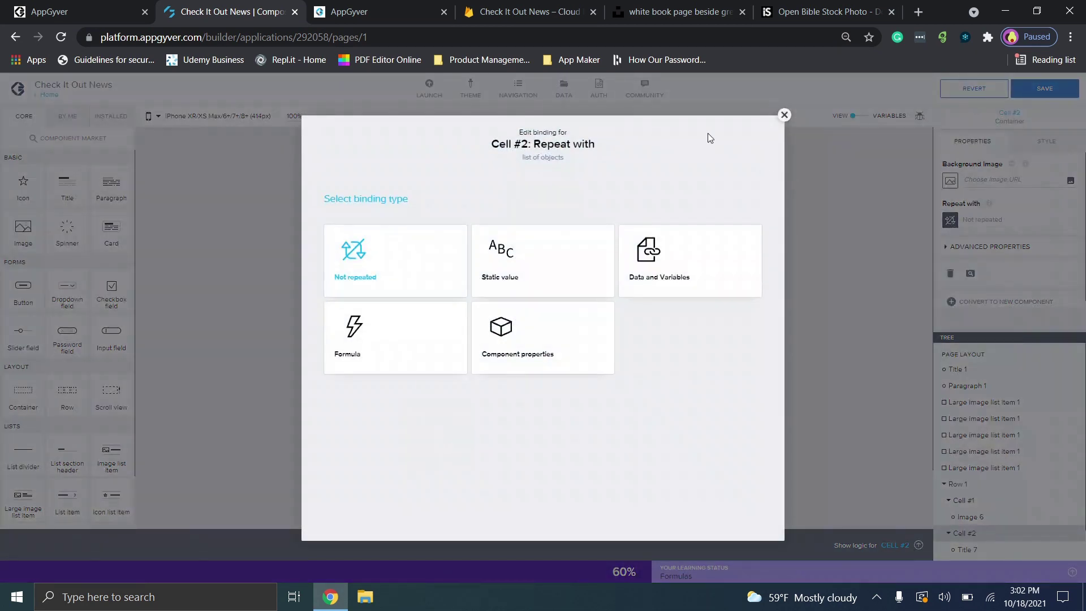
click(784, 115)
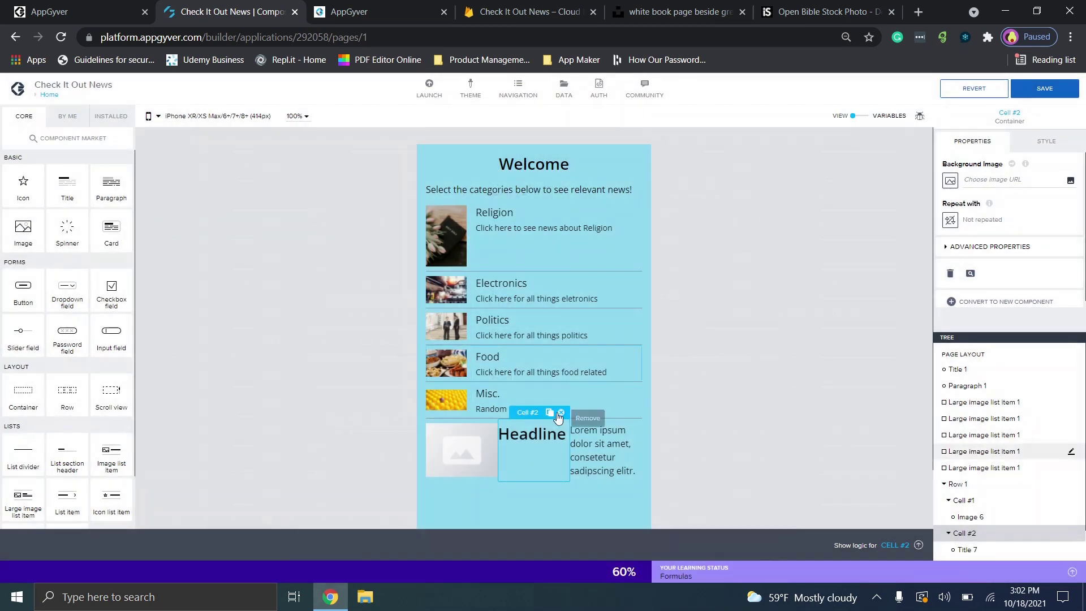
click(463, 447)
click(565, 438)
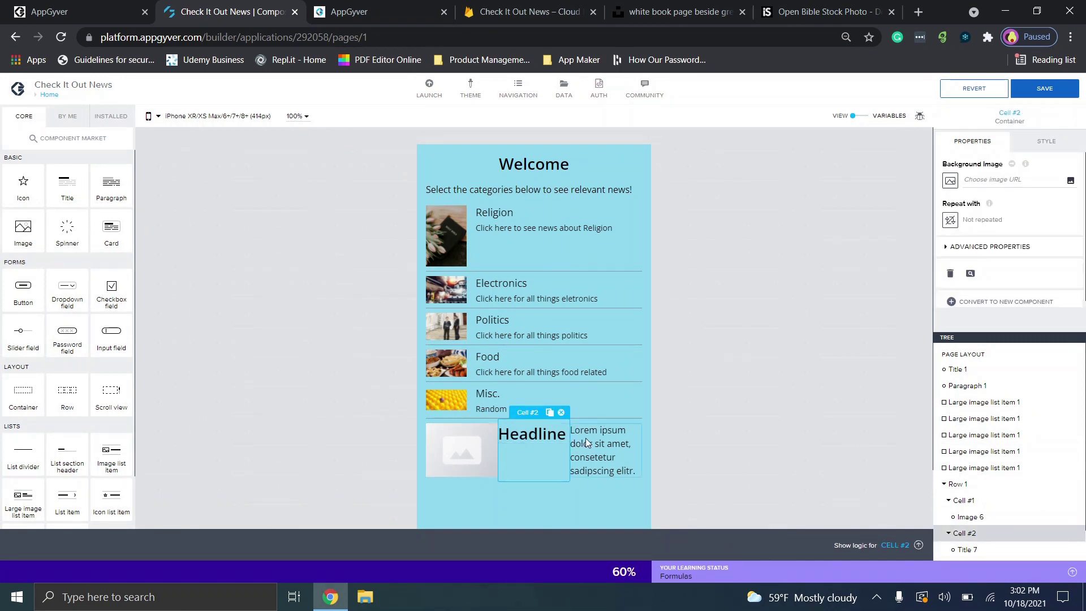
click(586, 442)
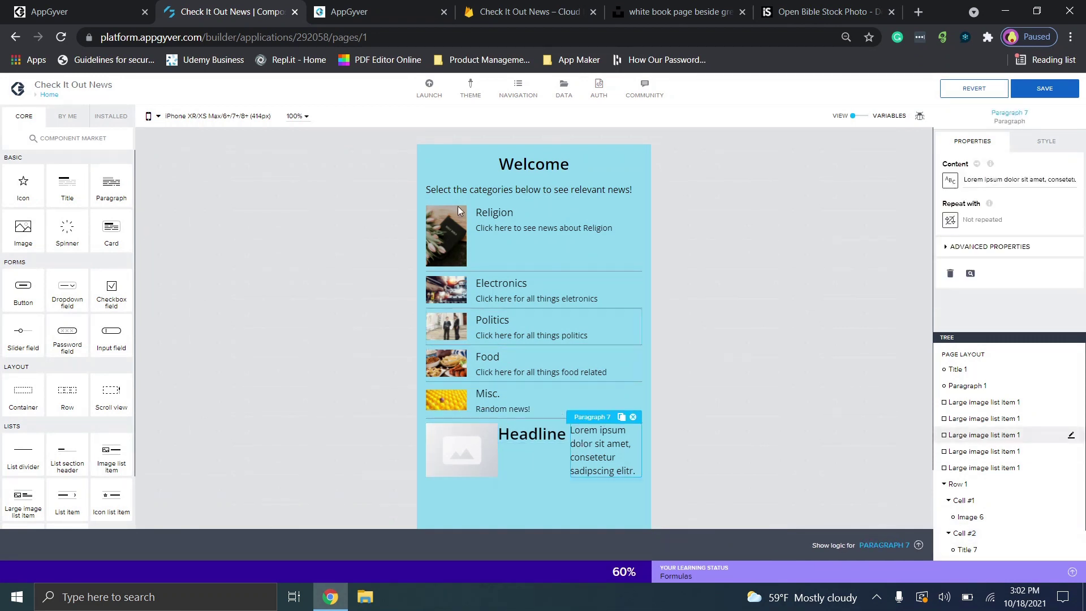
Step: Delete the whole row below the Misc. list item and save the app
click(977, 484)
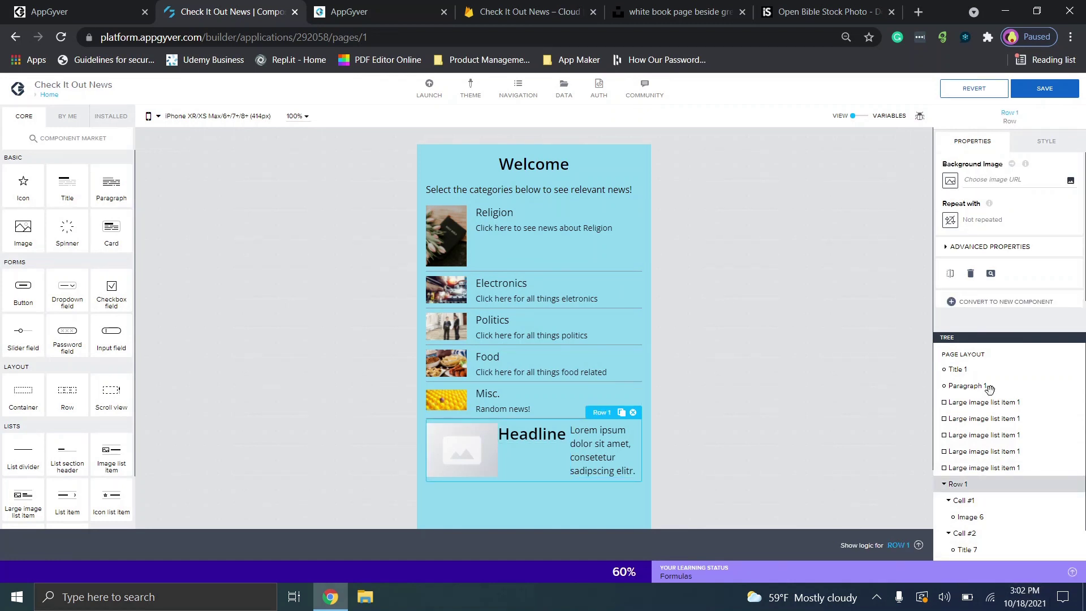
click(970, 274)
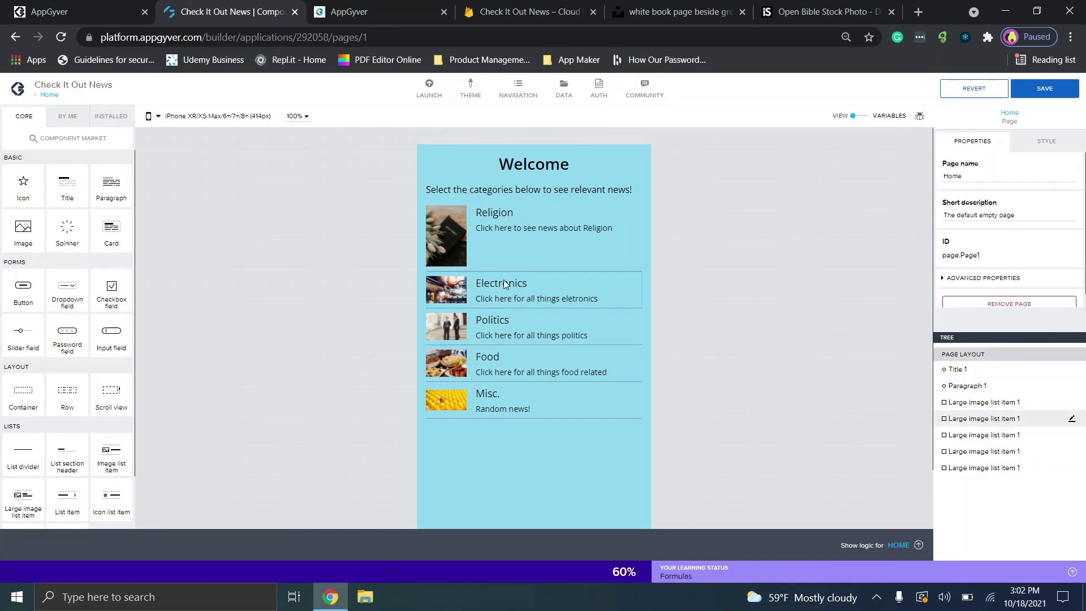
key(ctrl+s)
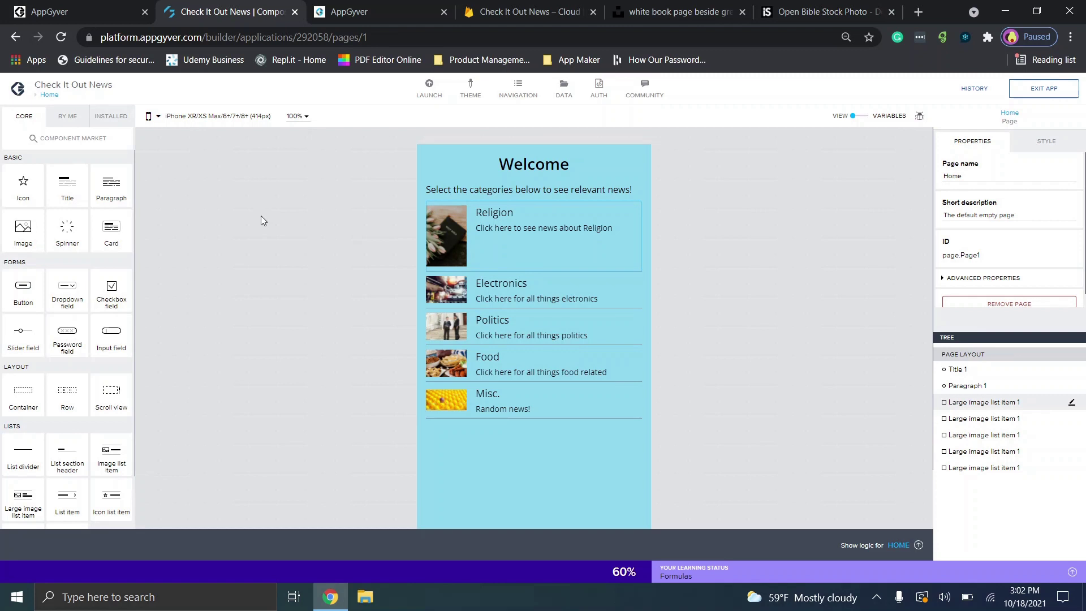
Step: Review the Religion page in the AppGyver builder against the Firestore collections and the app preview
click(50, 95)
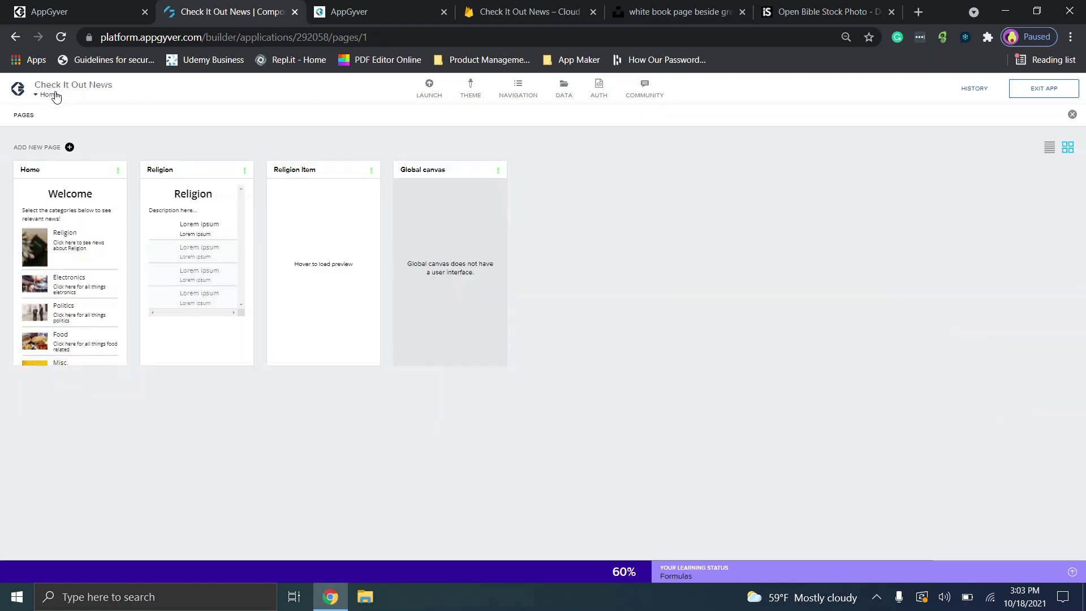
click(212, 227)
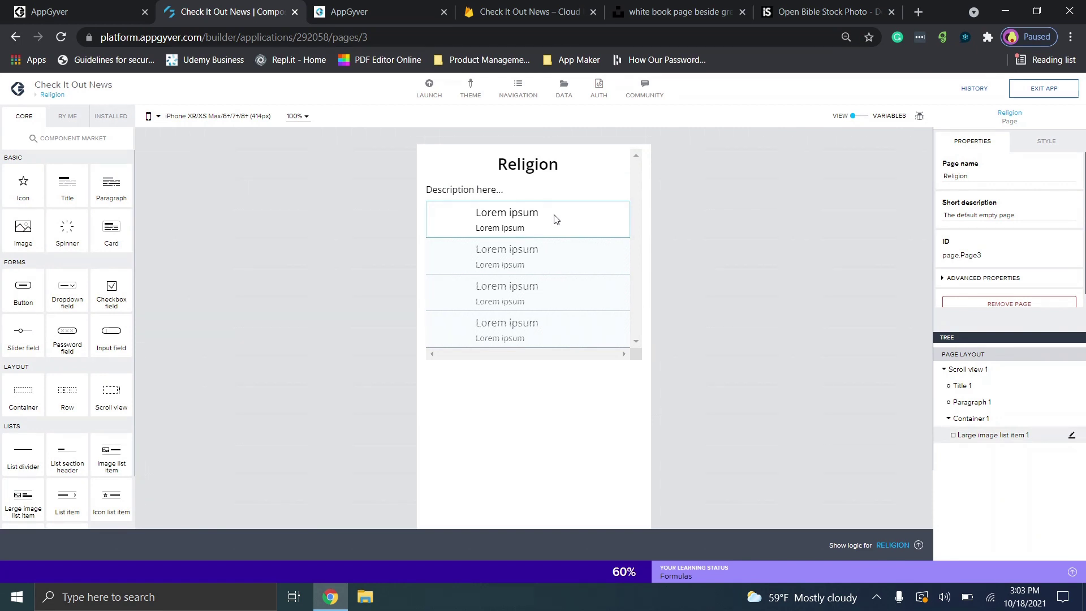
click(526, 11)
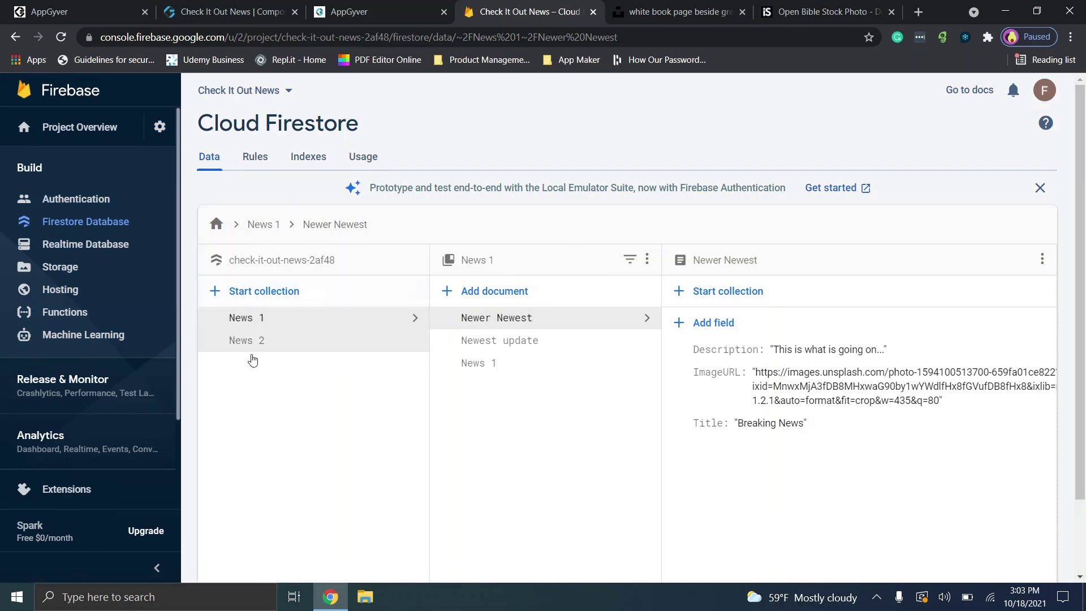
click(393, 5)
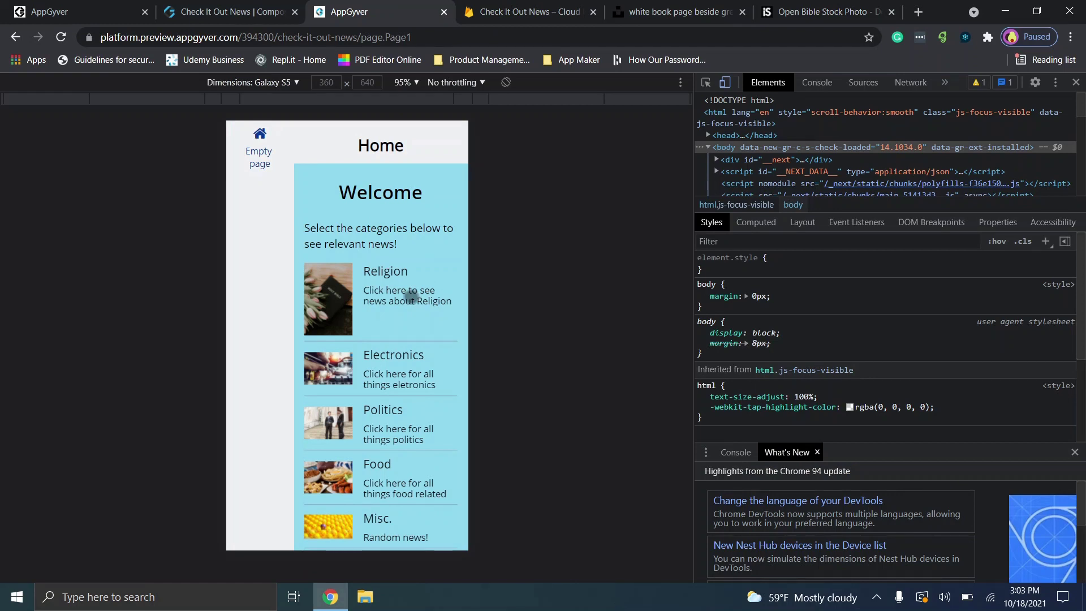
click(523, 12)
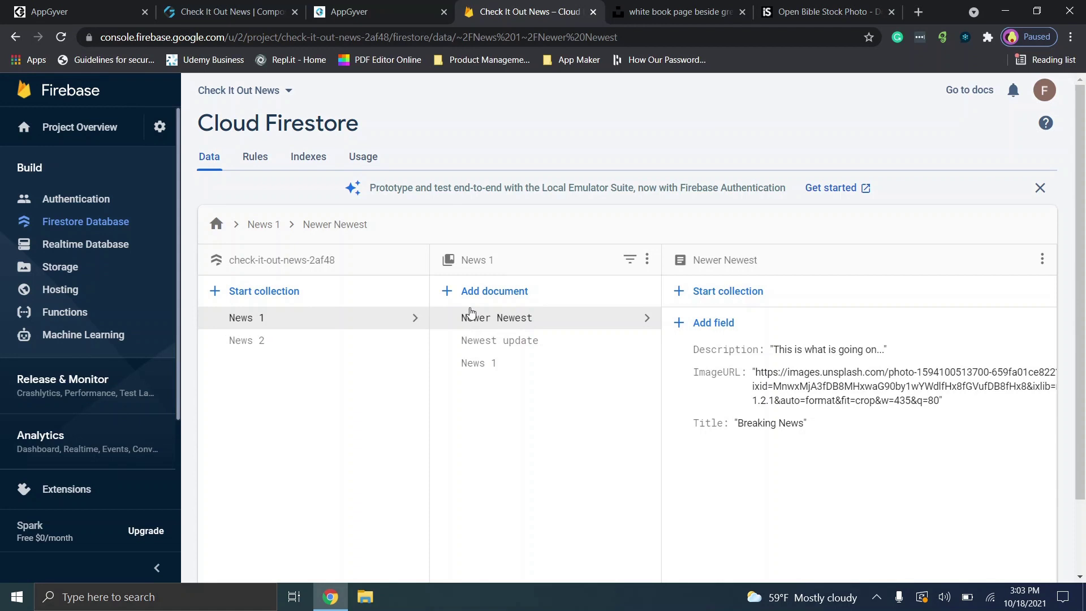
click(494, 295)
click(388, 355)
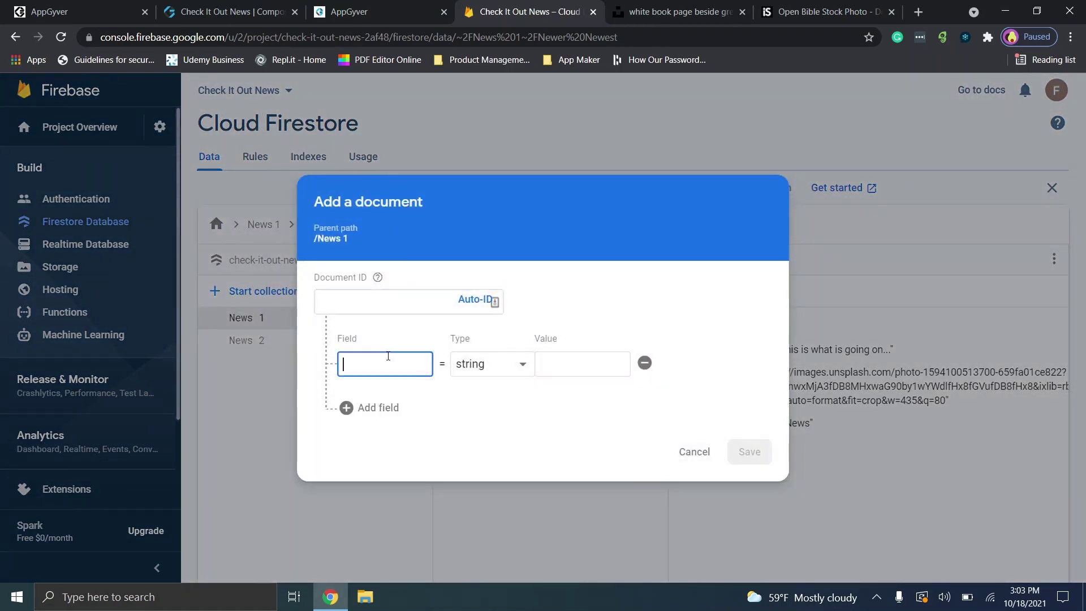
click(705, 454)
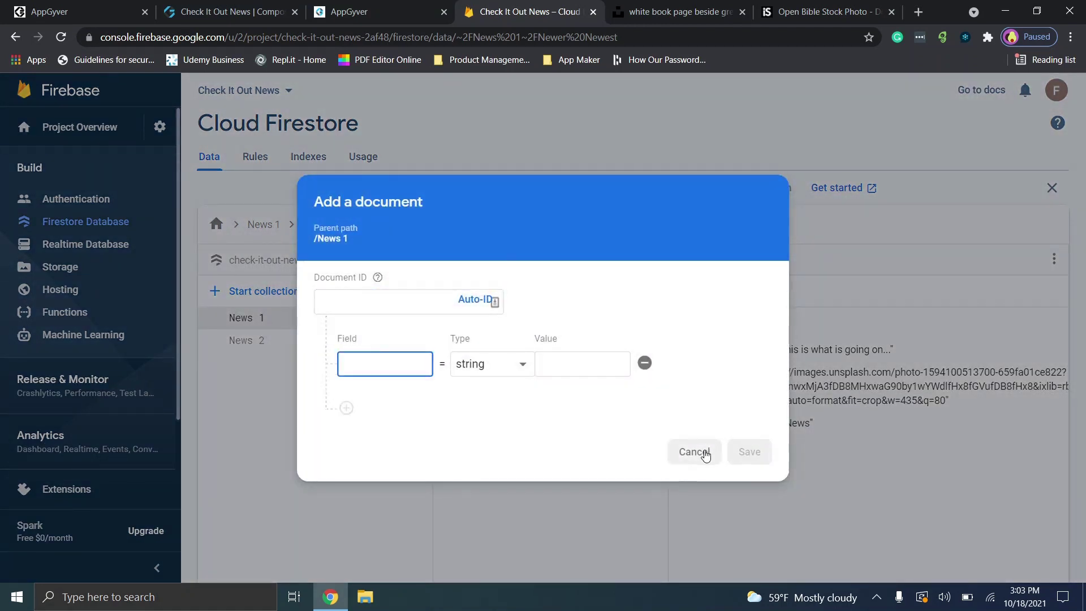
Step: Check the Newest update document in Firestore against the preview's Religion list and return to the preview's Home page
click(549, 343)
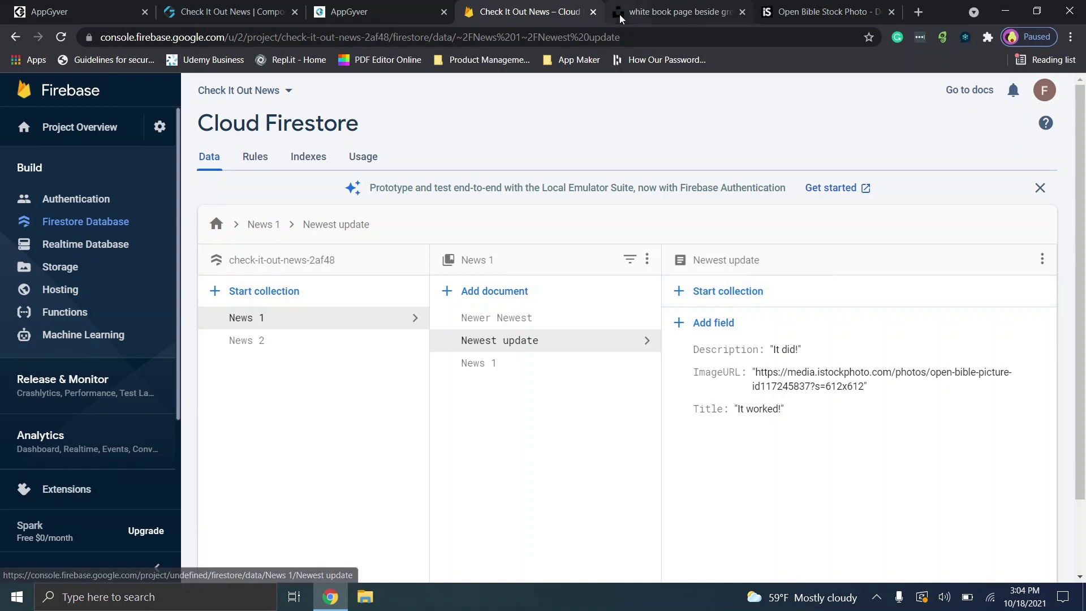
click(362, 11)
click(394, 276)
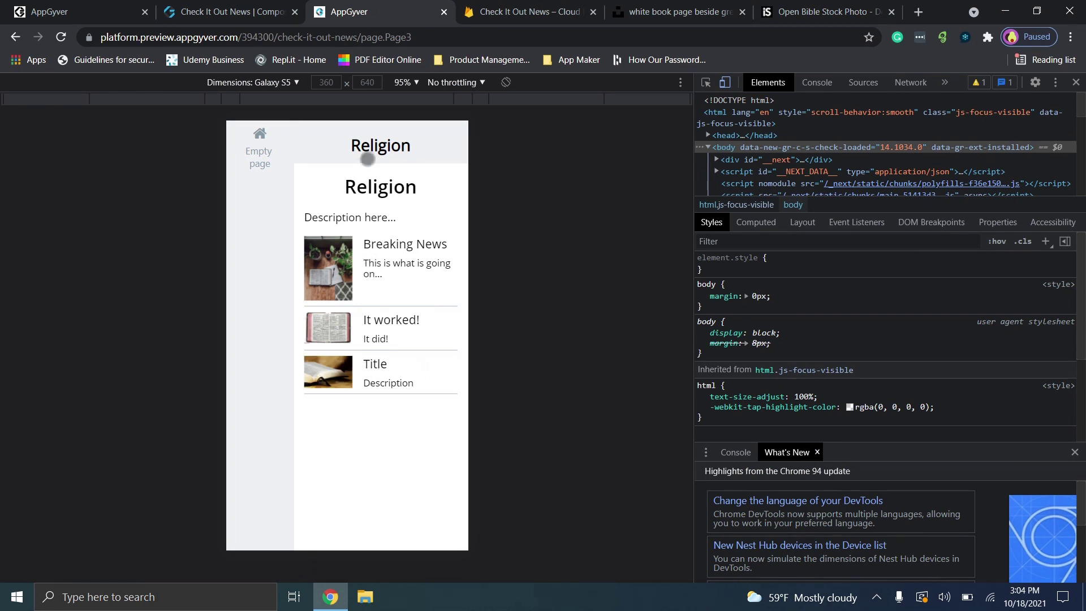
click(266, 155)
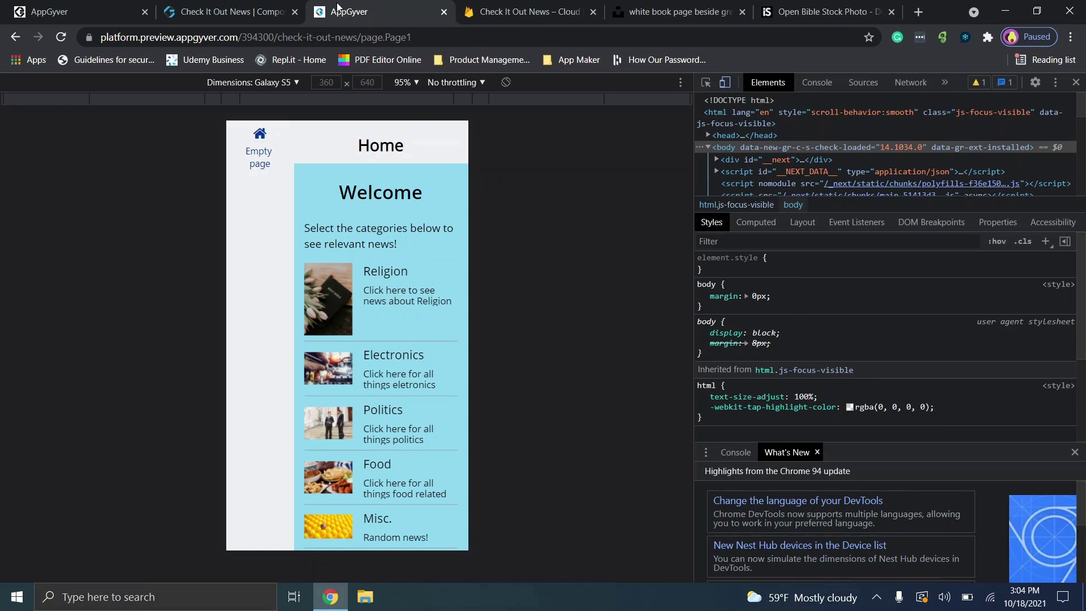
Step: Switch to the AppGyver builder and open the Home page for editing
click(229, 9)
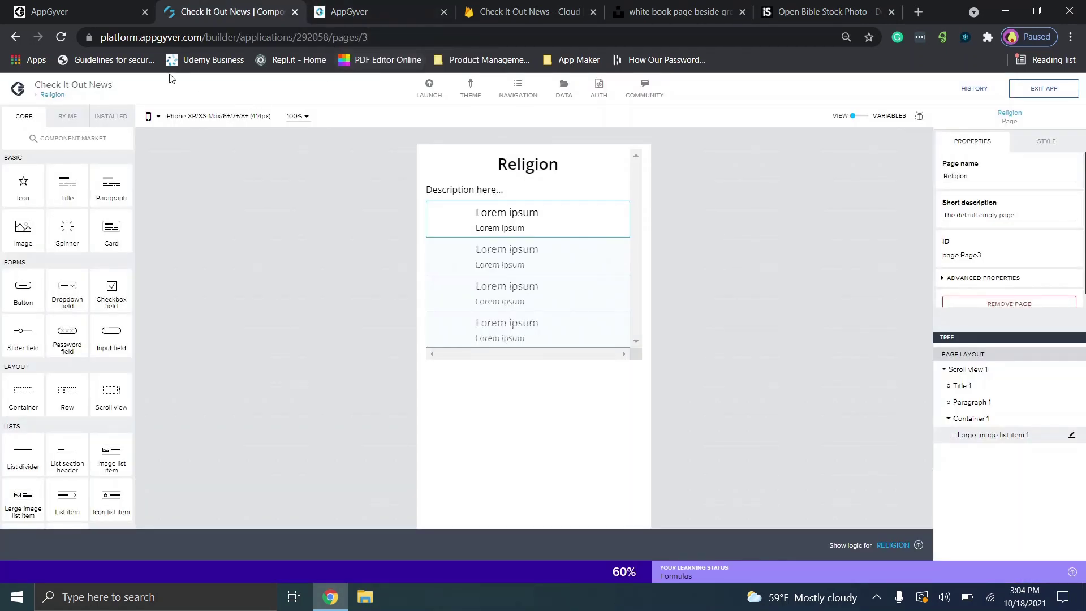
click(53, 96)
click(100, 214)
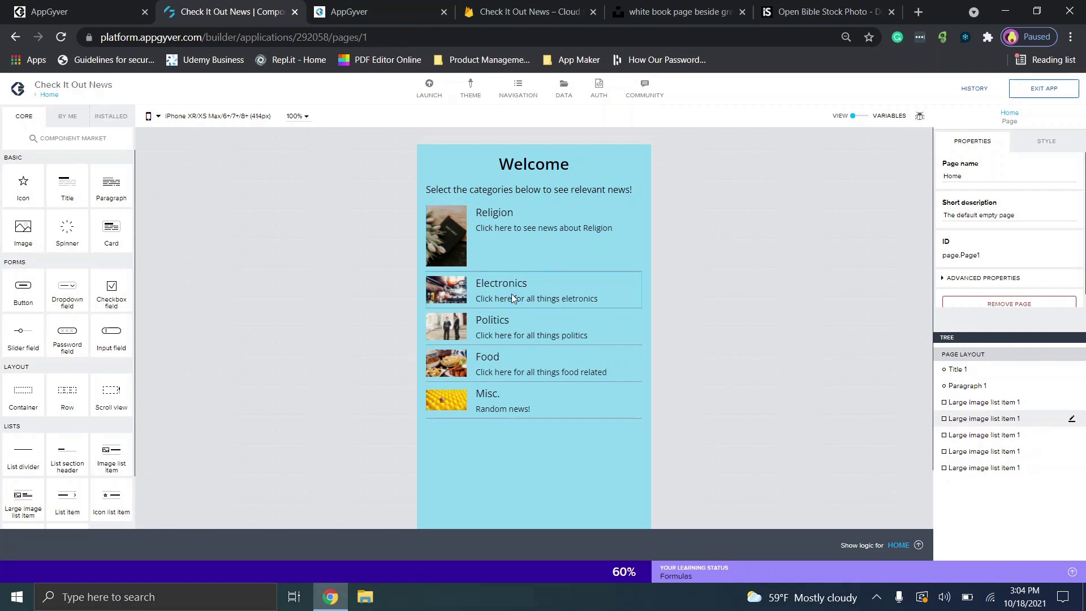
Step: Review the app's pages overview and its configured data resources, and return to the Home page canvas
click(50, 95)
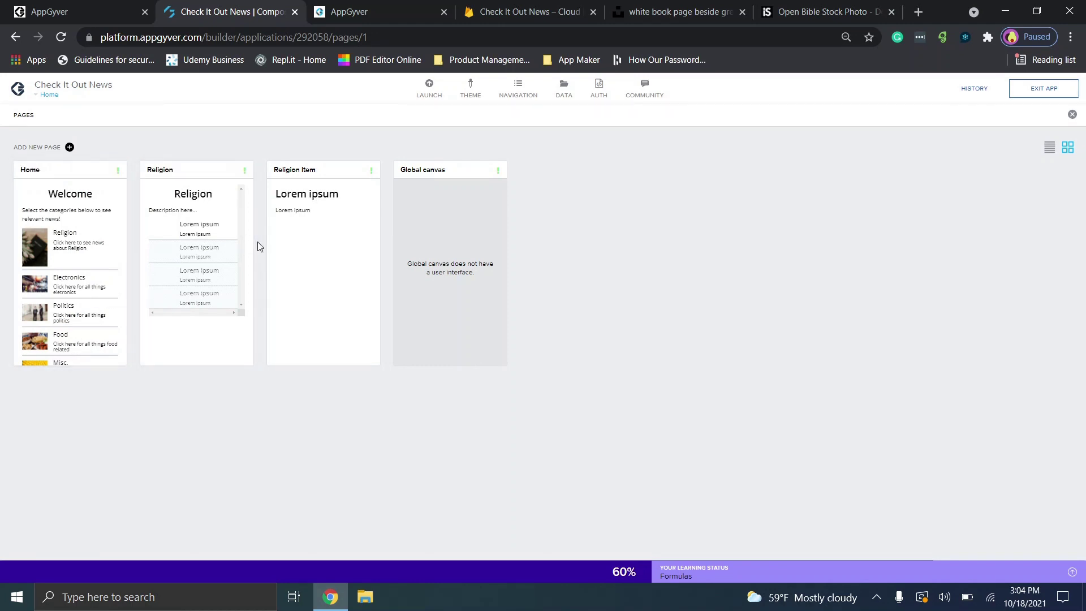
click(50, 95)
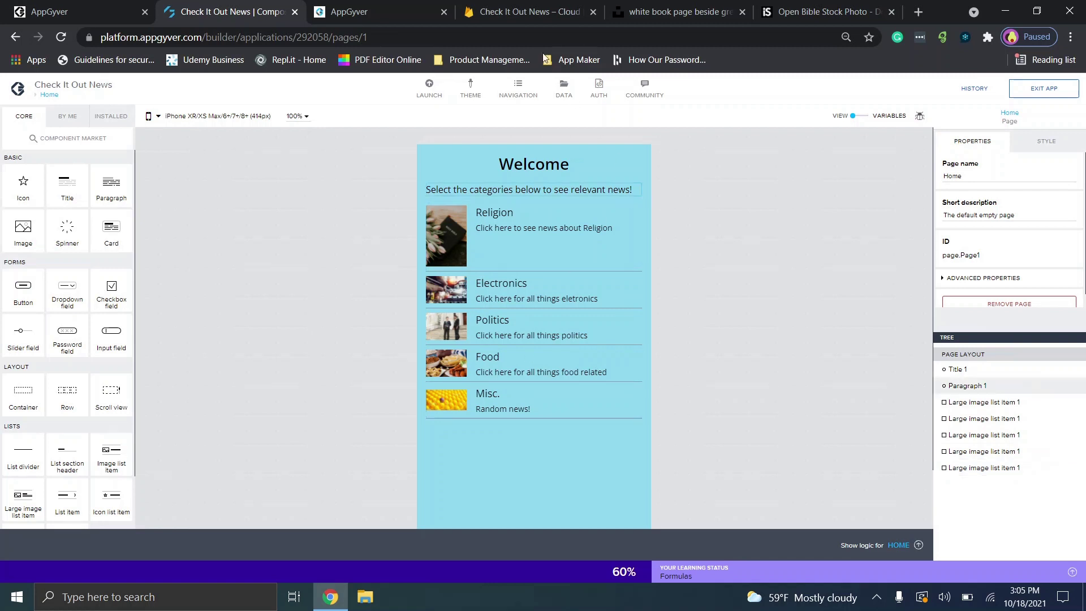
click(566, 94)
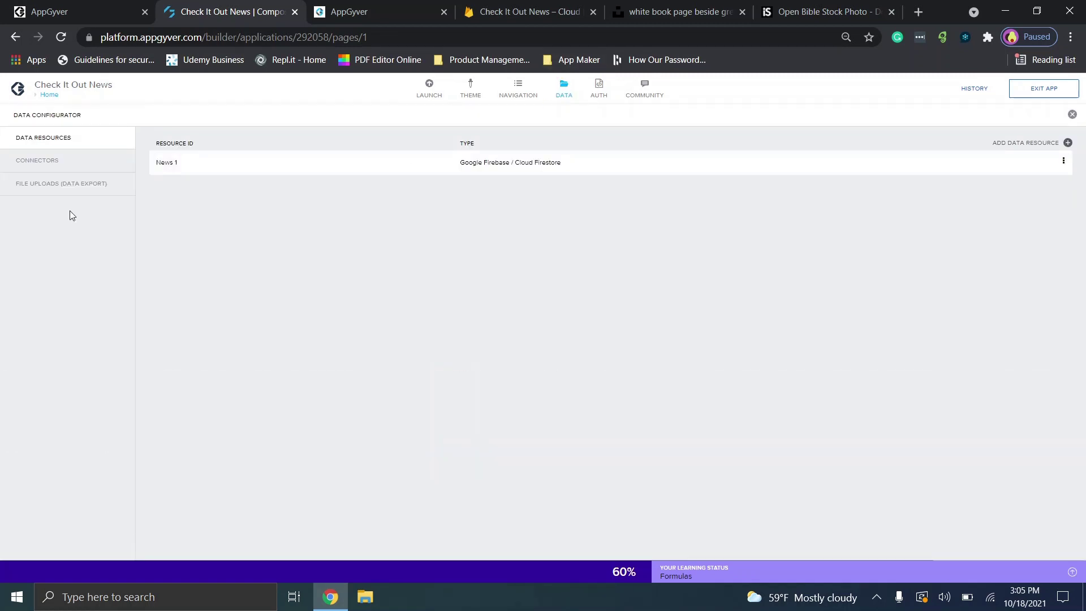
click(564, 91)
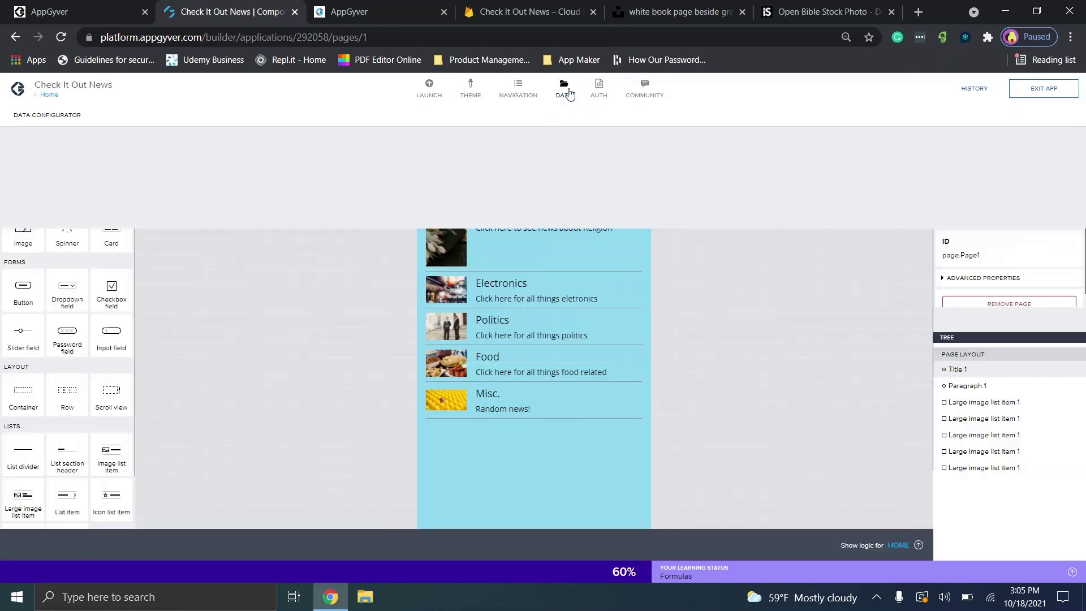